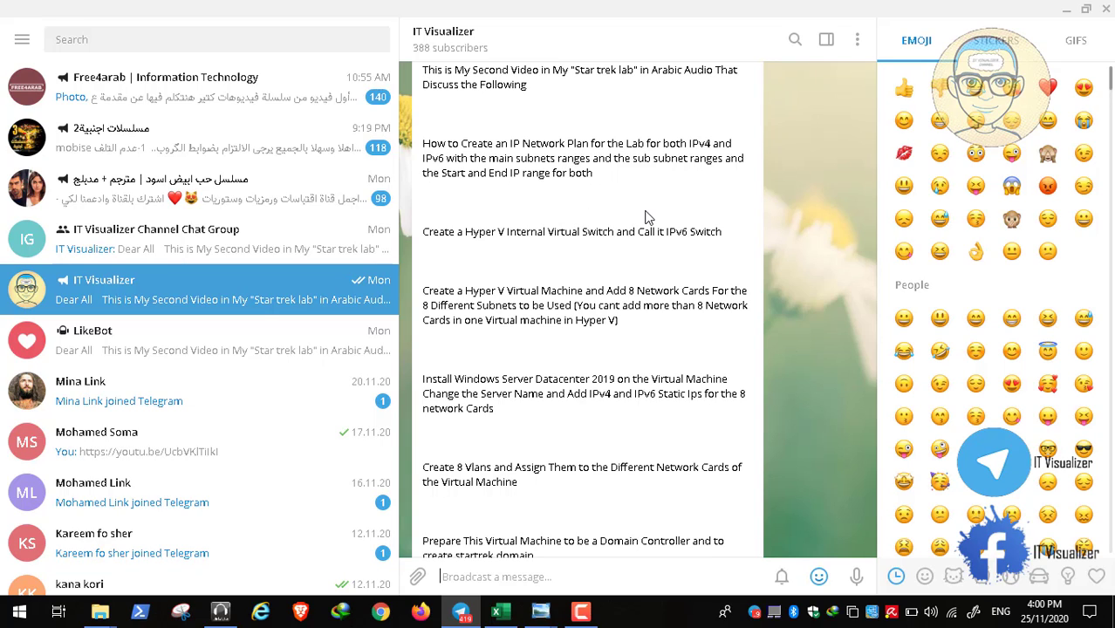
Bring the Subnets.xlsx workbook in Excel in front of Telegram
left_click(498, 611)
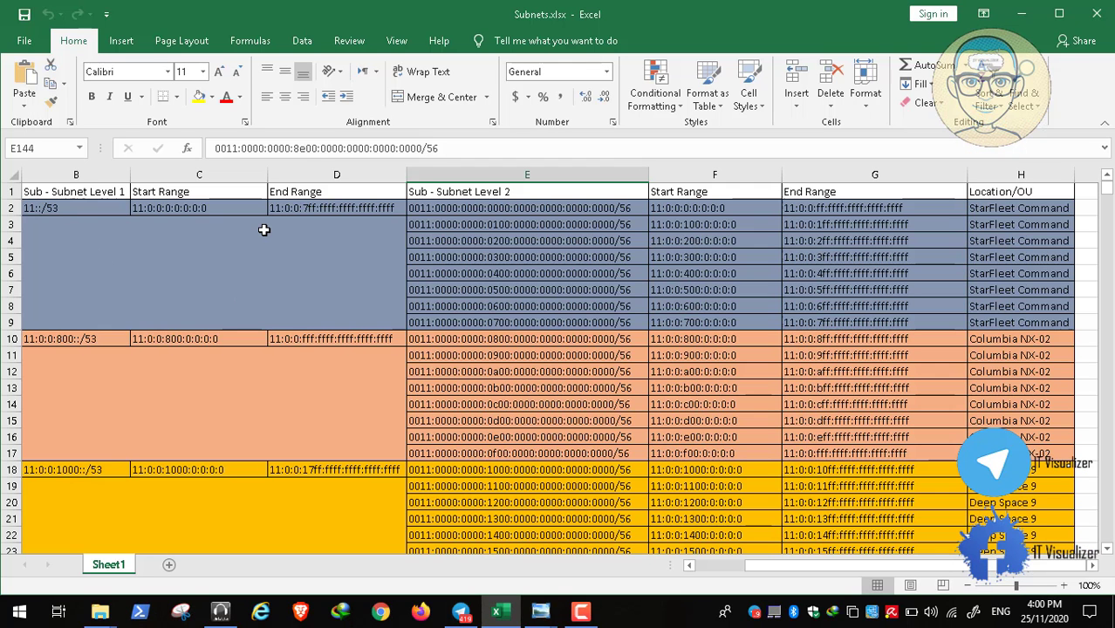
left_click(65, 206)
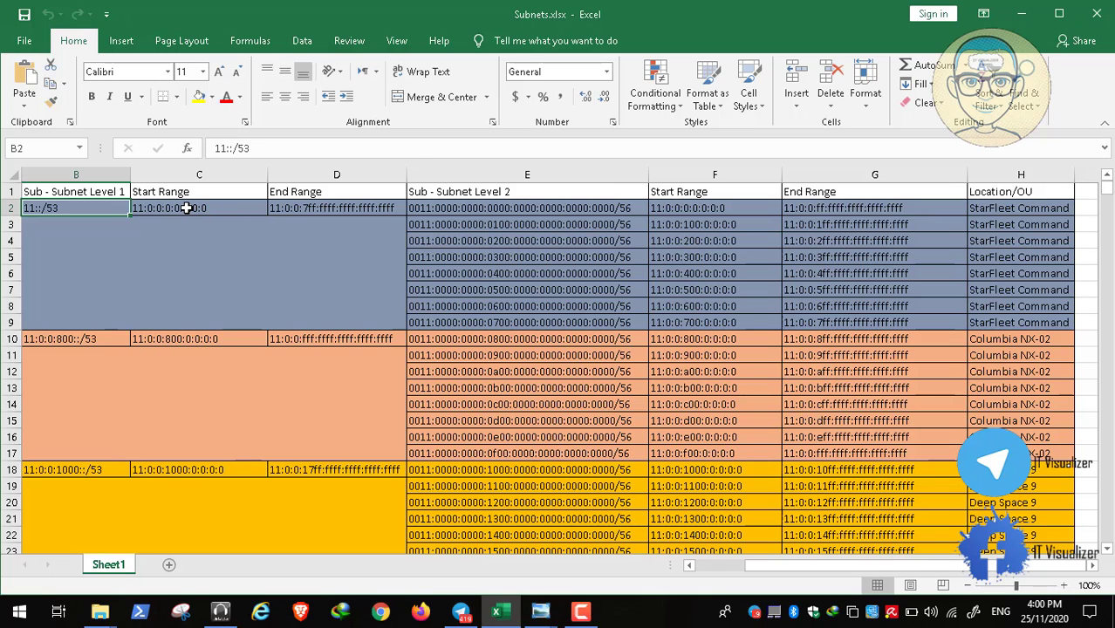
left_click(199, 207)
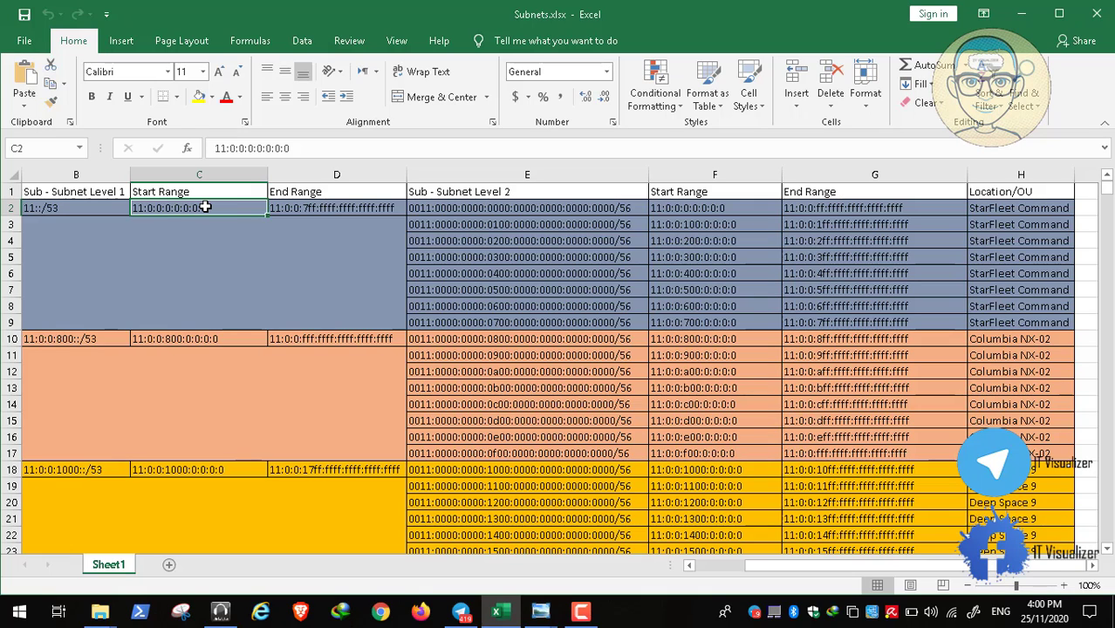
left_click(365, 206)
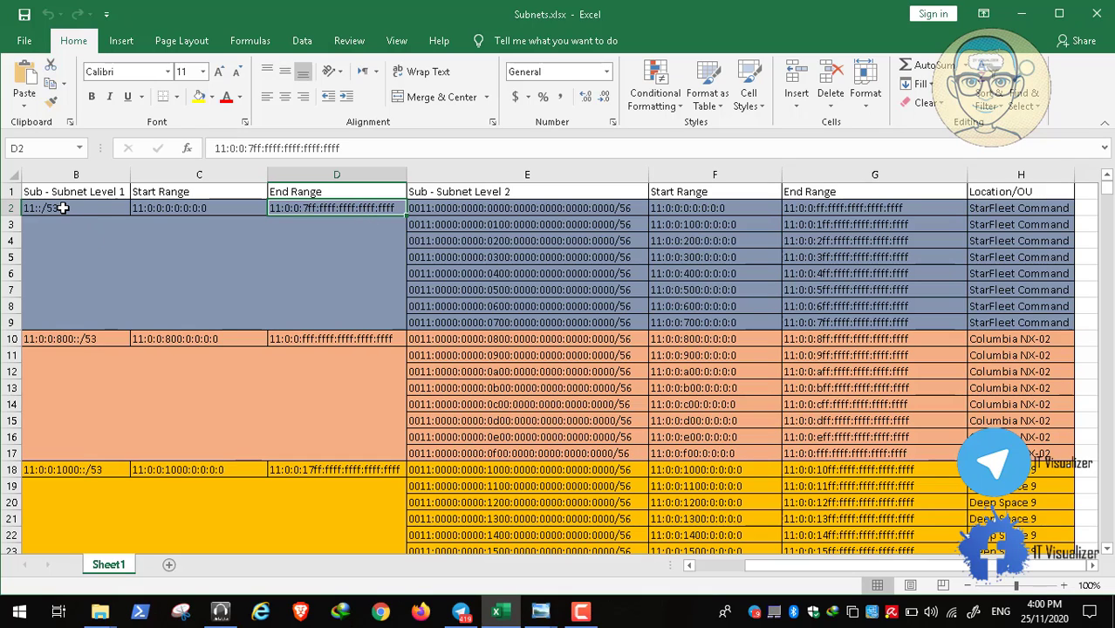
left_click(63, 208)
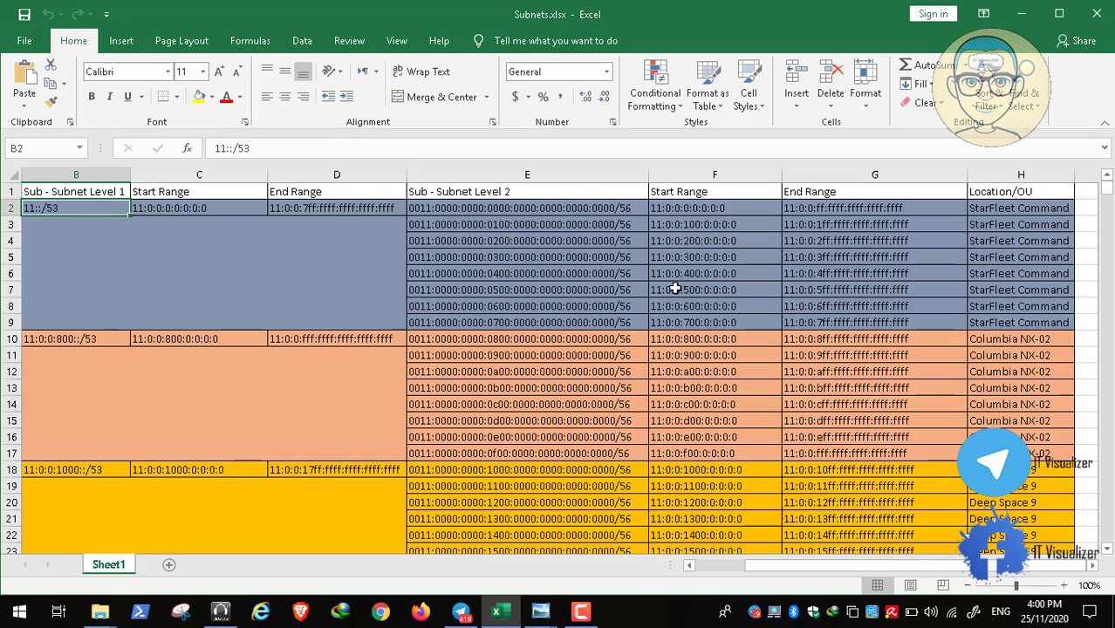
left_click(604, 211)
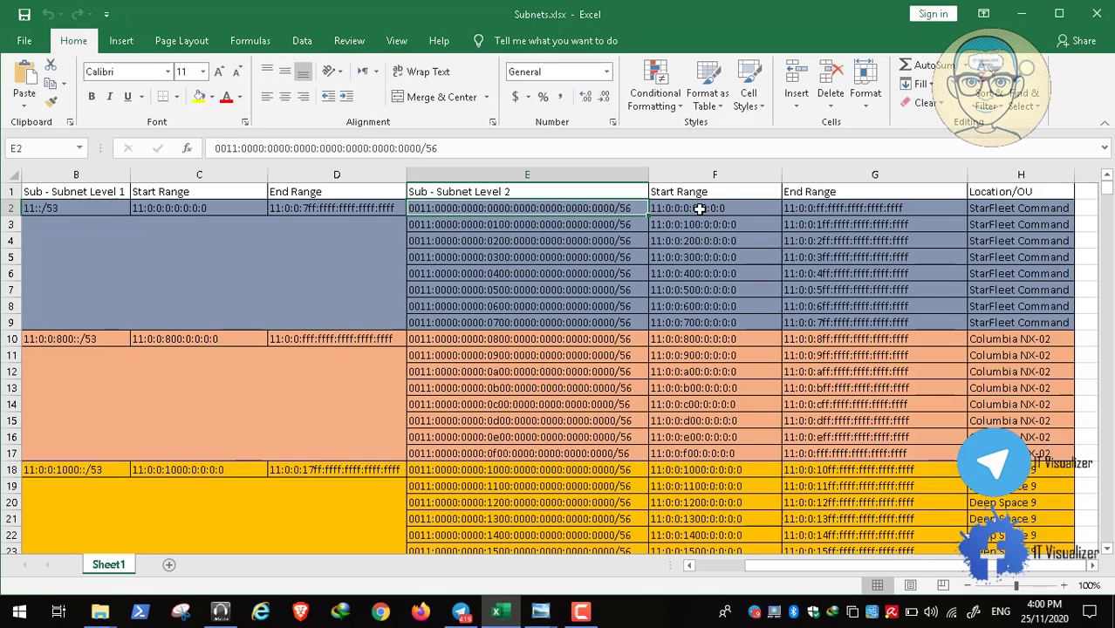
left_click(701, 209)
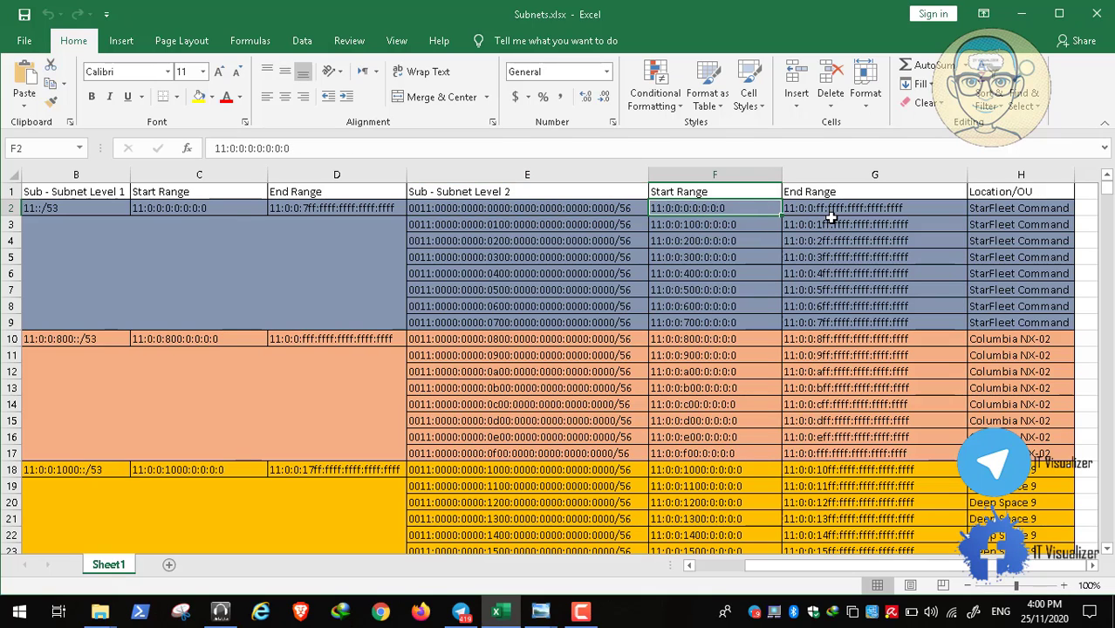
left_click(856, 208)
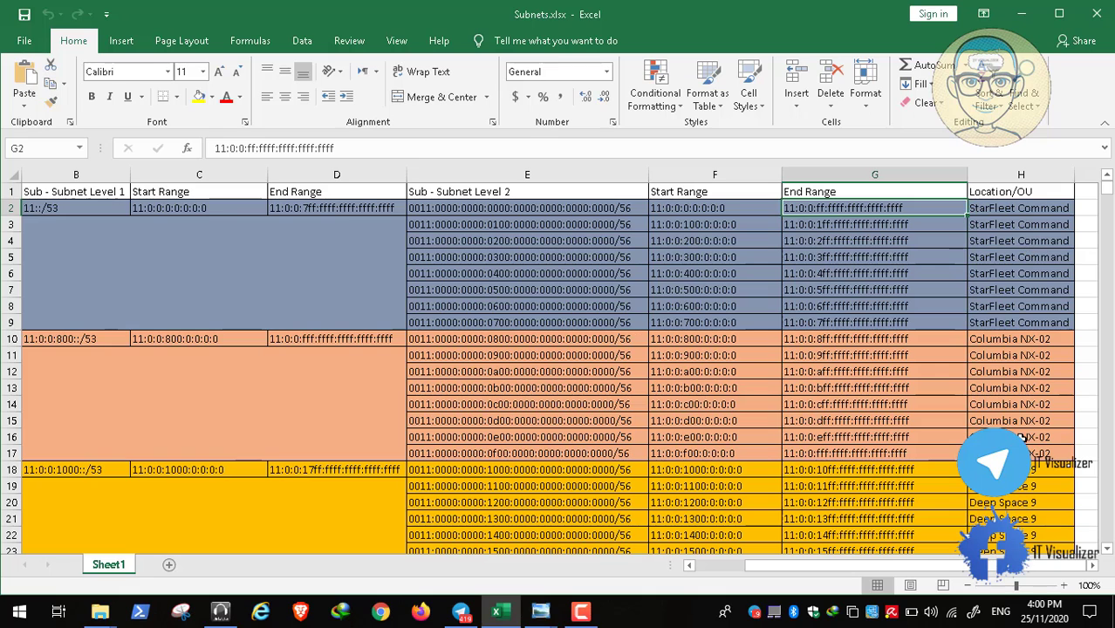
left_click(539, 611)
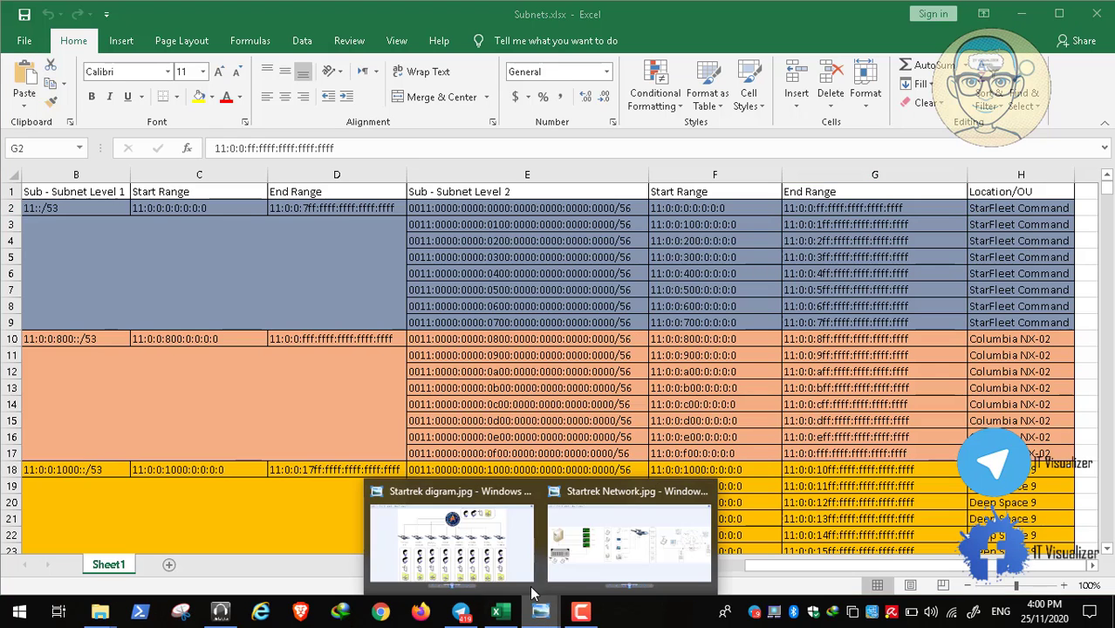
Show Startrek digram.jpg, then switch Photo Viewer to the Startrek Network.jpg image
left_click(470, 560)
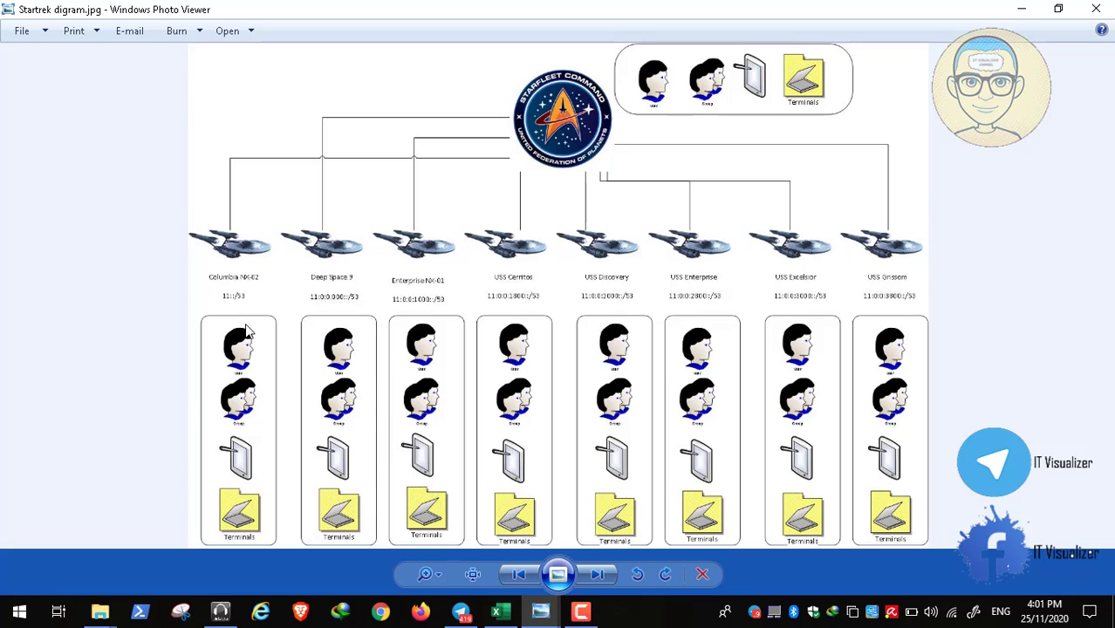
left_click(544, 612)
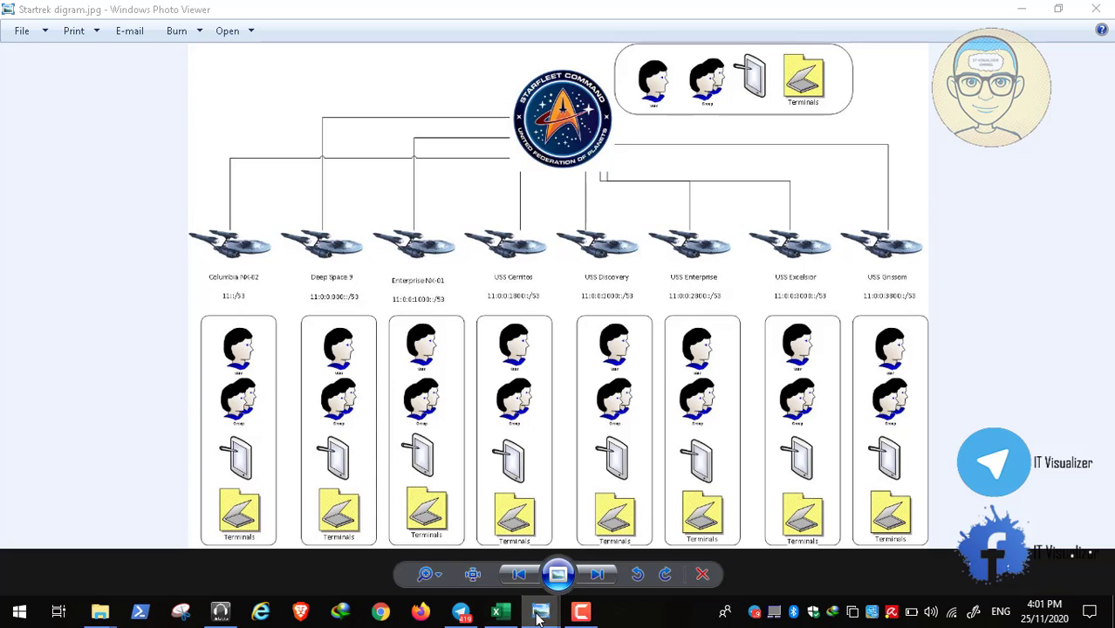
left_click(608, 579)
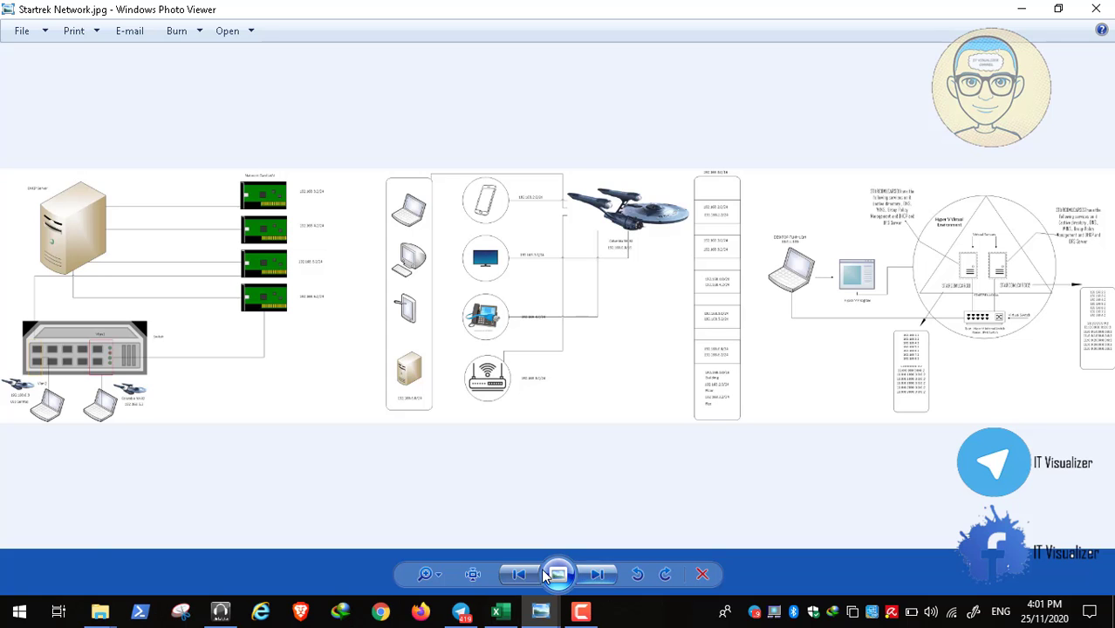
Zoom and pan Startrek Network.jpg to read Columbia NX-02's 192.168.2.0/24–192.168.5.0/24 subnets
left_click(478, 568)
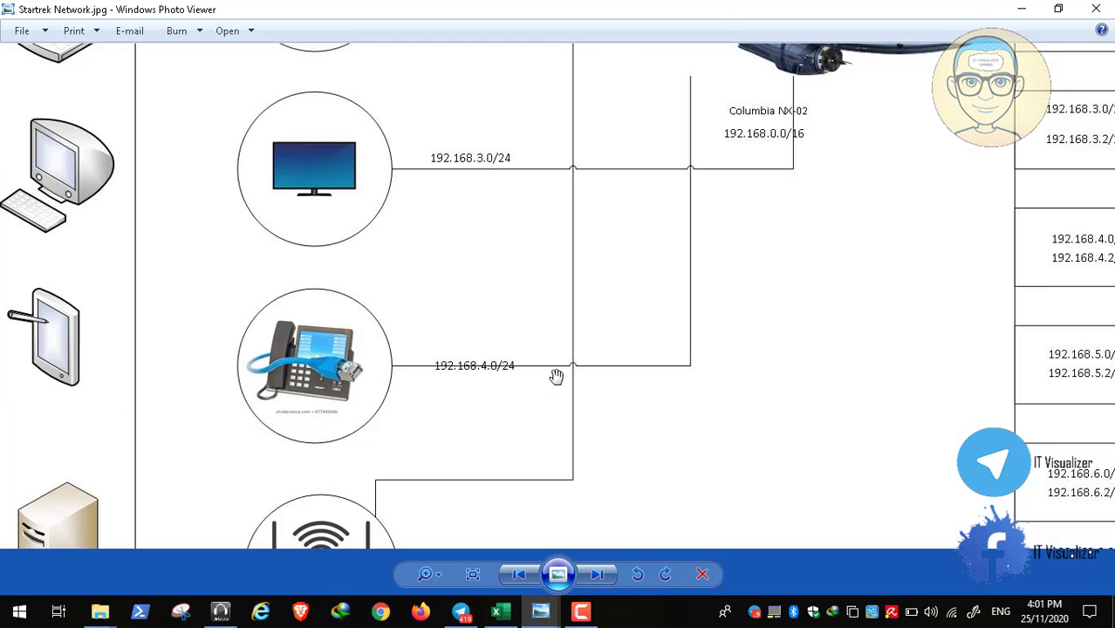
scroll(563, 409, "down", 3)
left_click(431, 576)
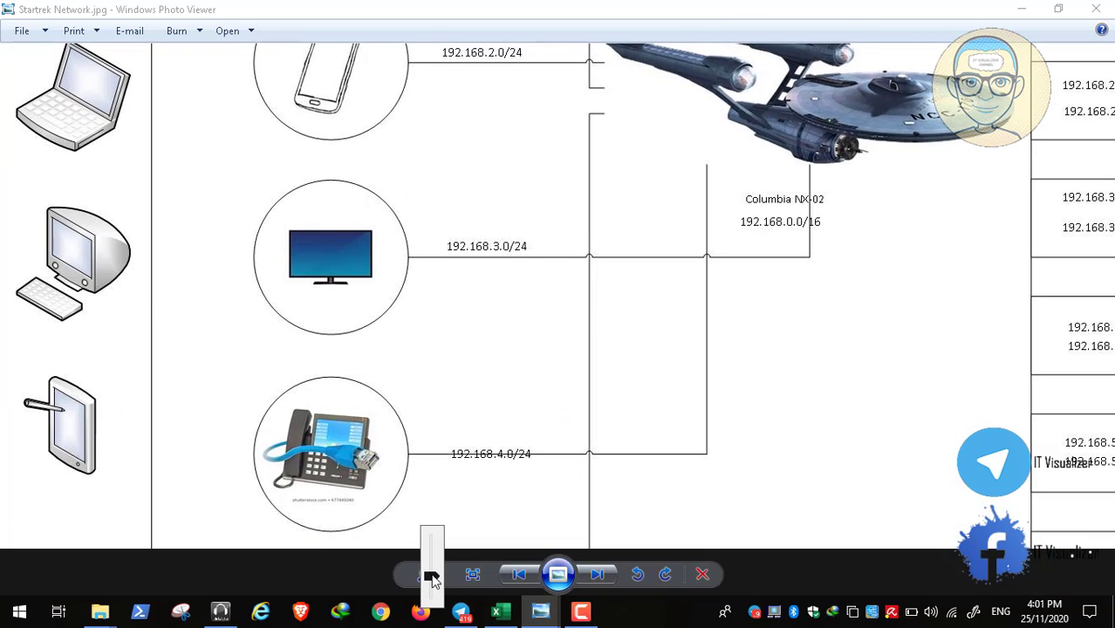
left_click_drag(430, 580, 428, 585)
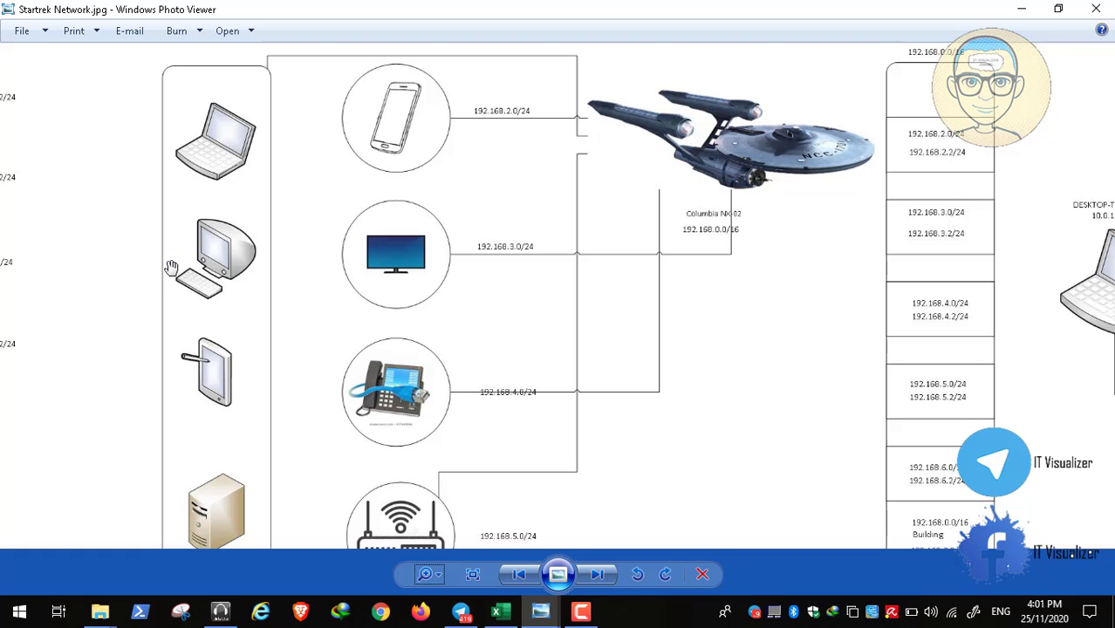
left_click_drag(172, 266, 168, 205)
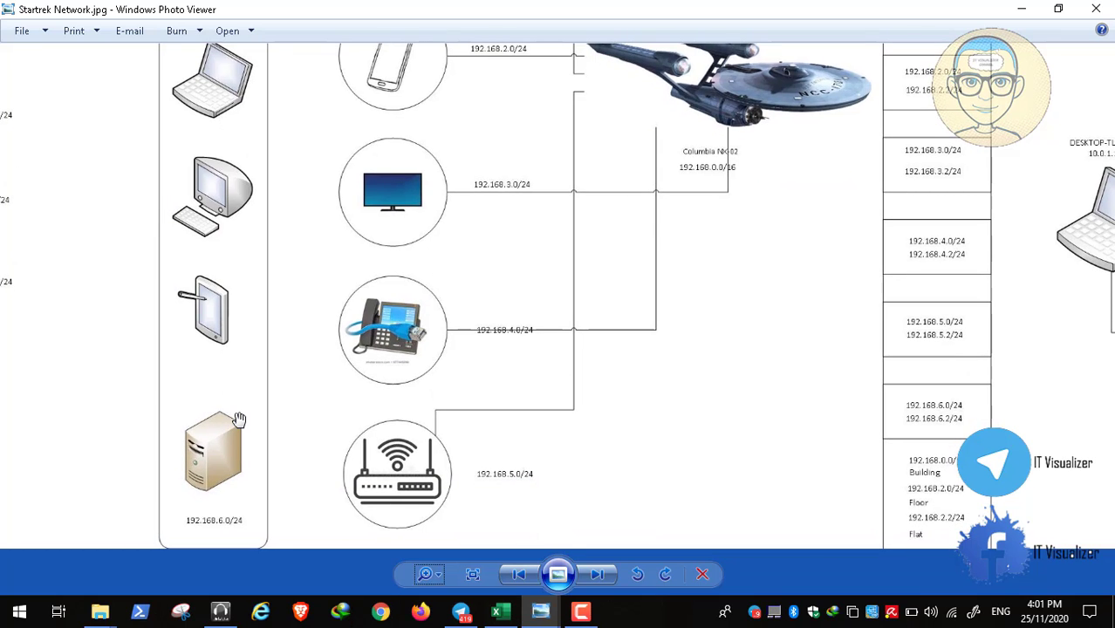
left_click_drag(239, 421, 233, 480)
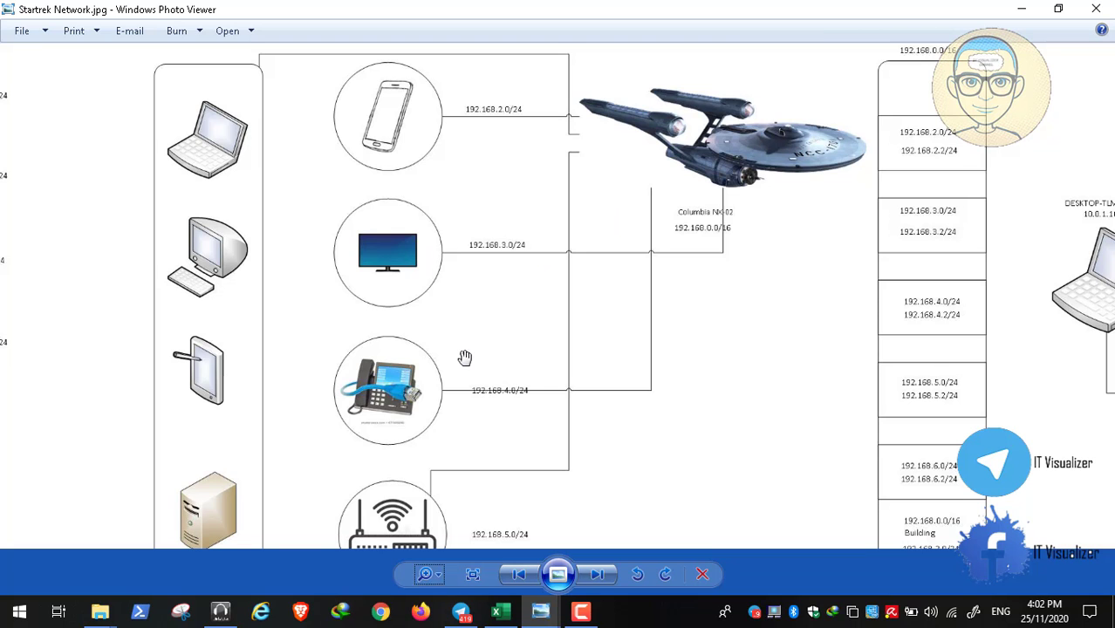
left_click_drag(464, 366, 453, 334)
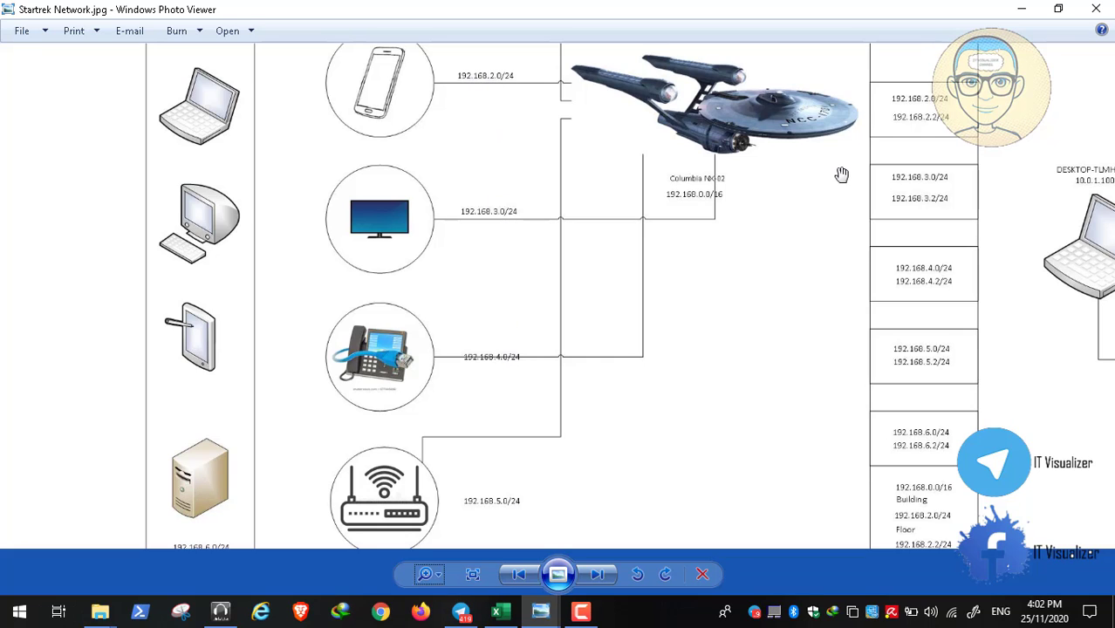
Minimize the network image, glance at Subnets.xlsx, then bring Telegram to the front
left_click(1020, 9)
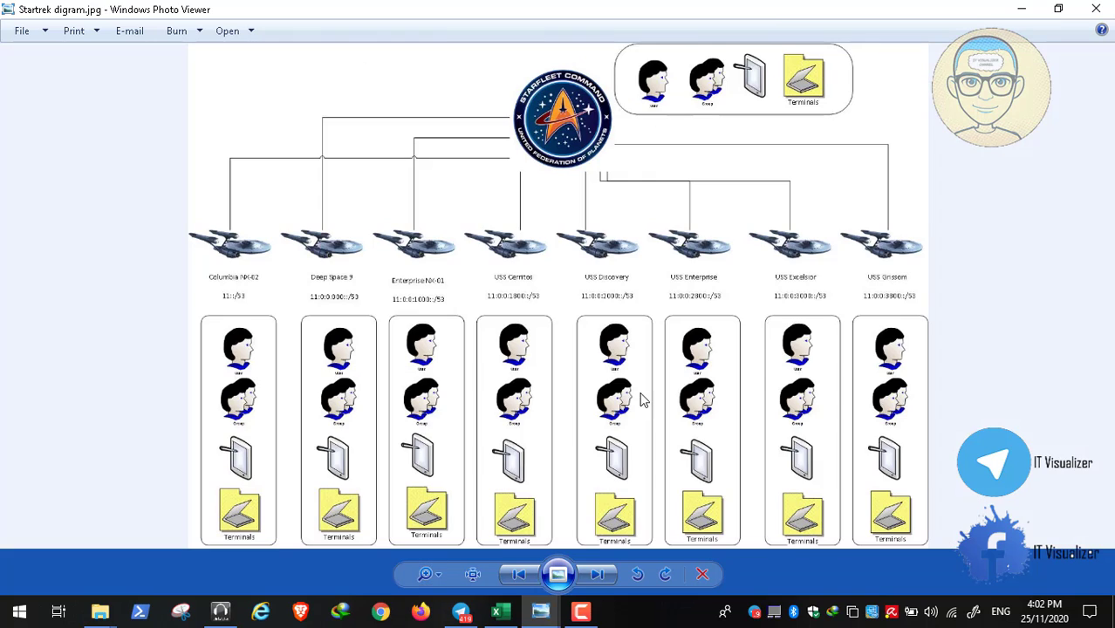
left_click(497, 612)
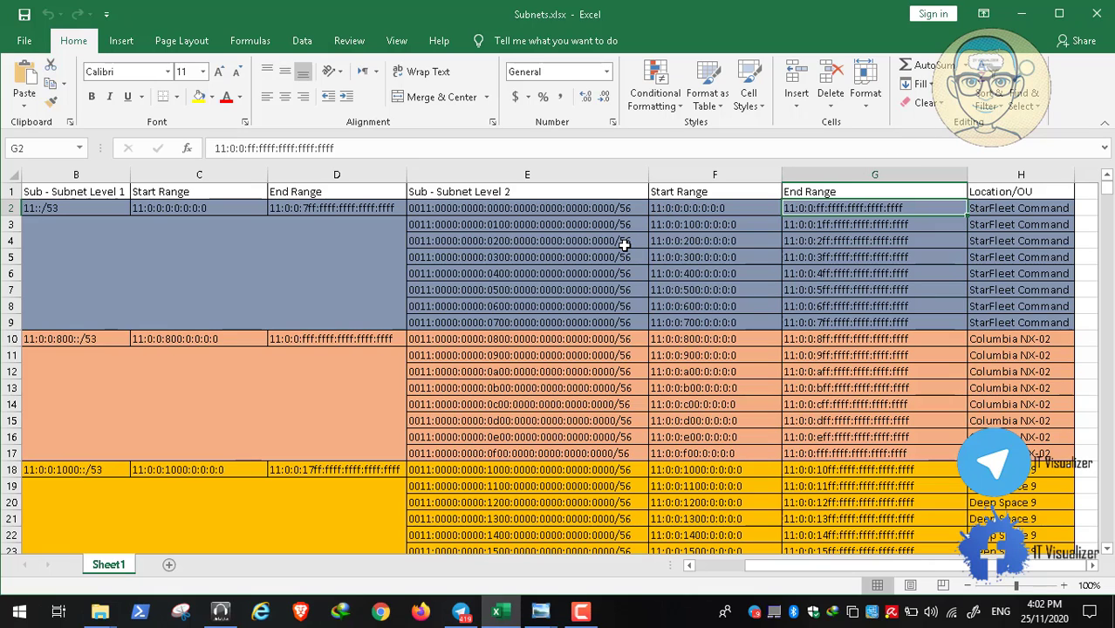
left_click(1018, 14)
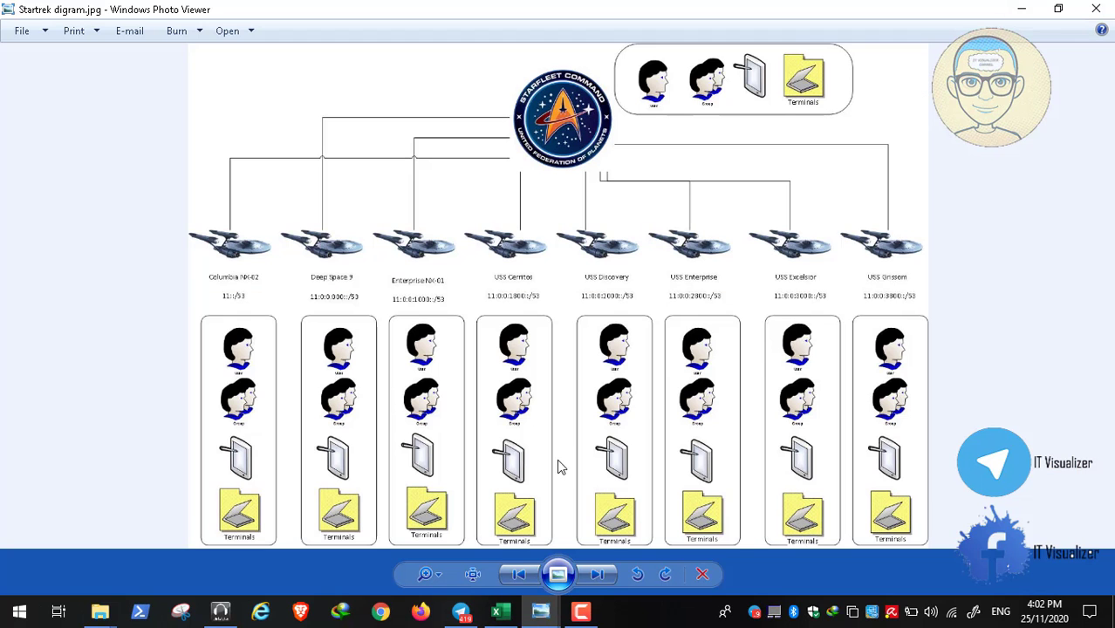
left_click(457, 607)
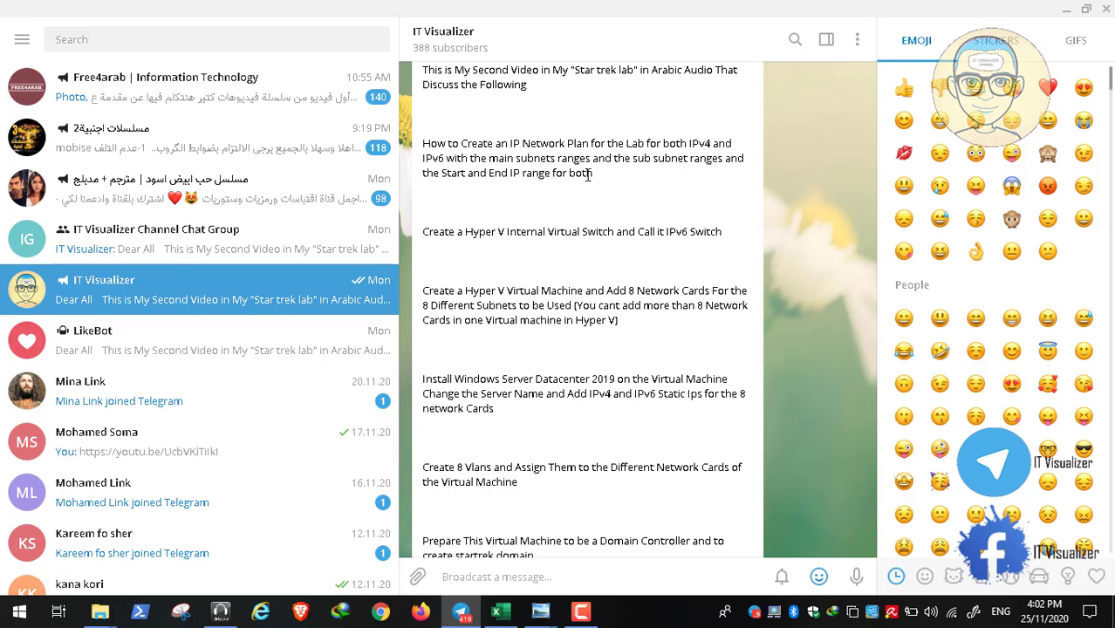
Reopen Subnets.xlsx briefly, then minimize Excel to read the Telegram lab task list
left_click(498, 611)
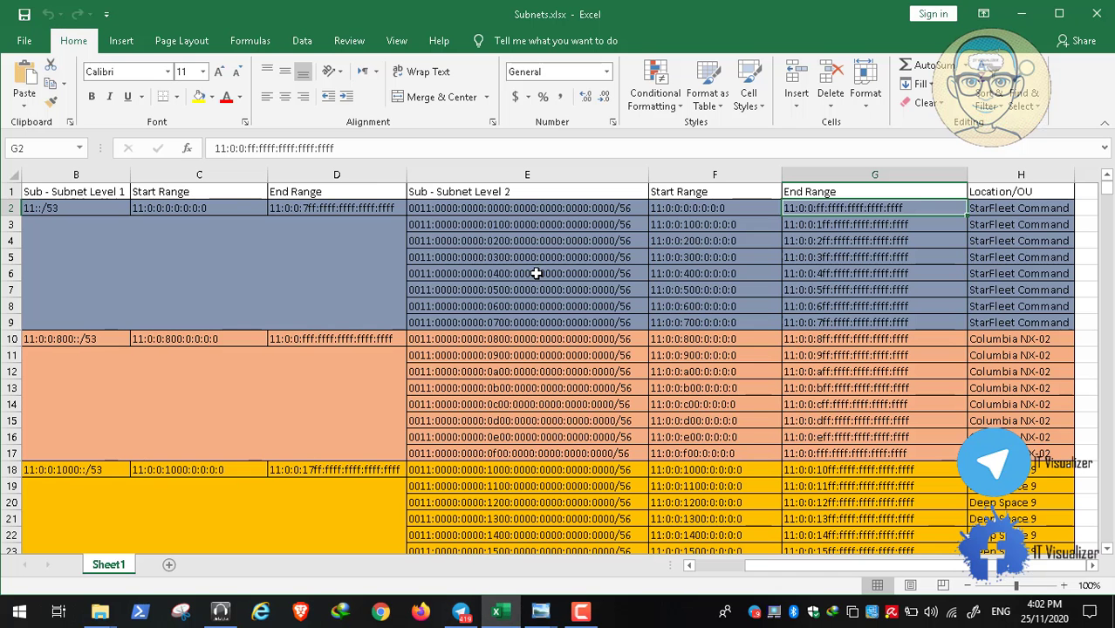
left_click(1021, 14)
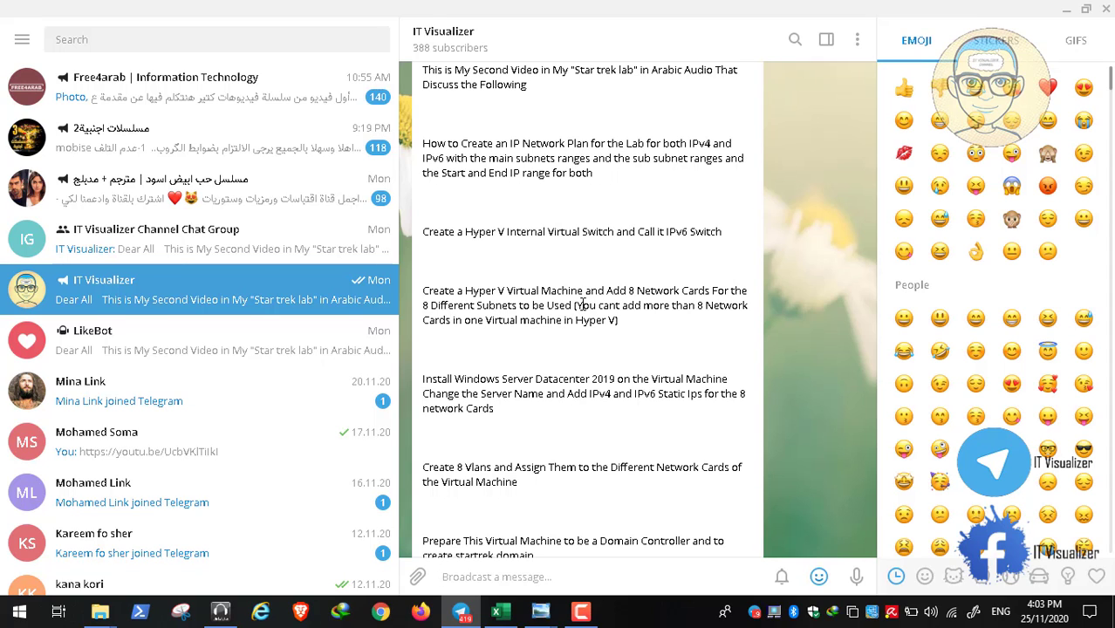
mouse_move(539, 611)
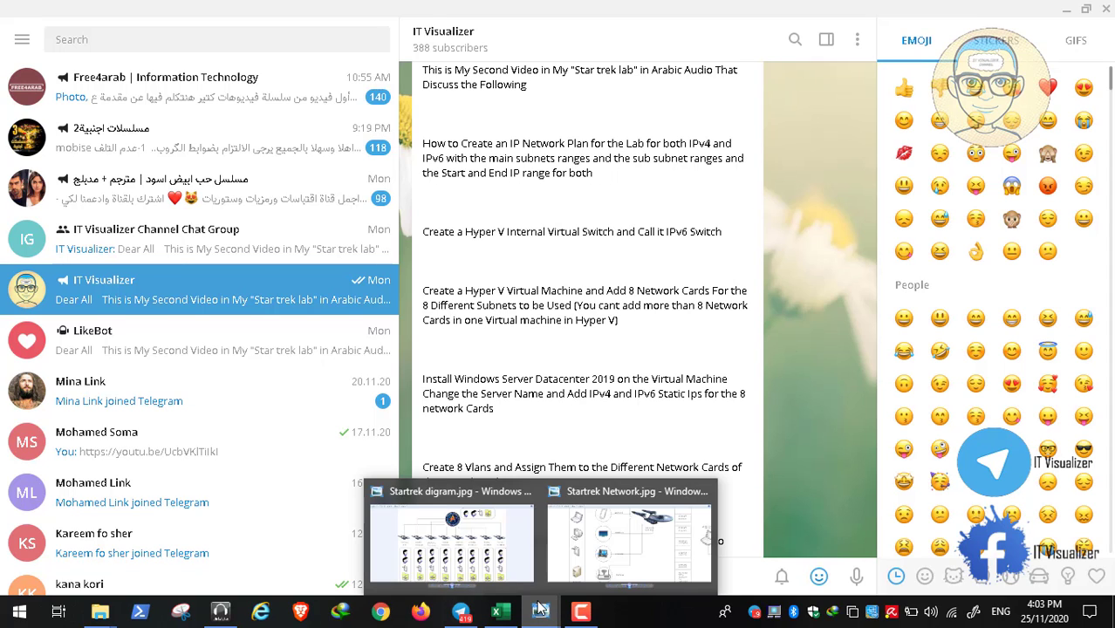
left_click(495, 561)
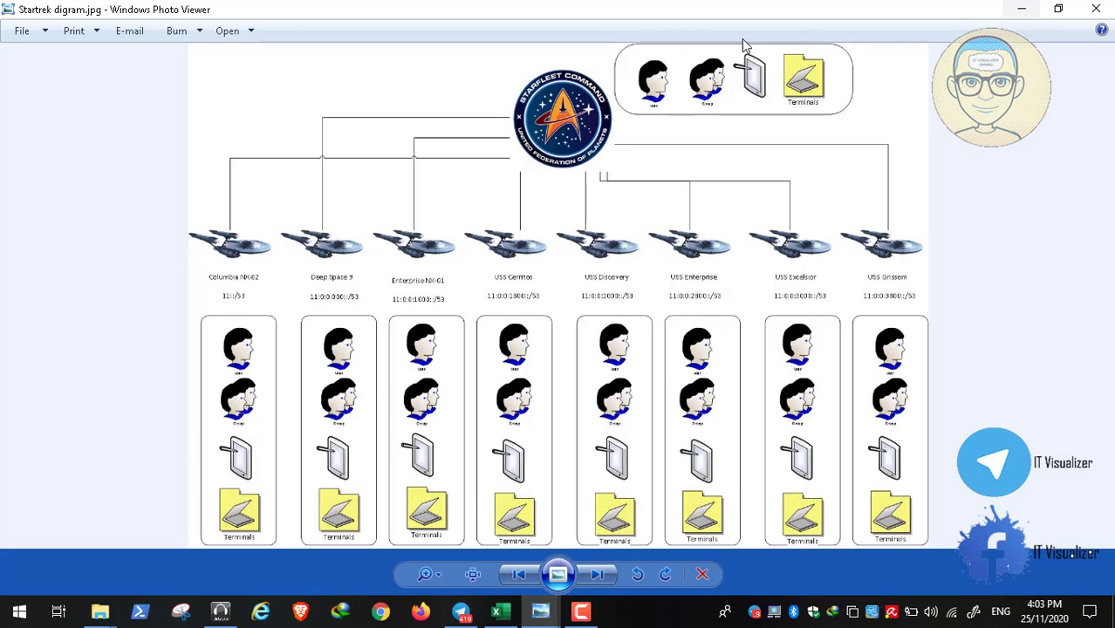
left_click(1021, 9)
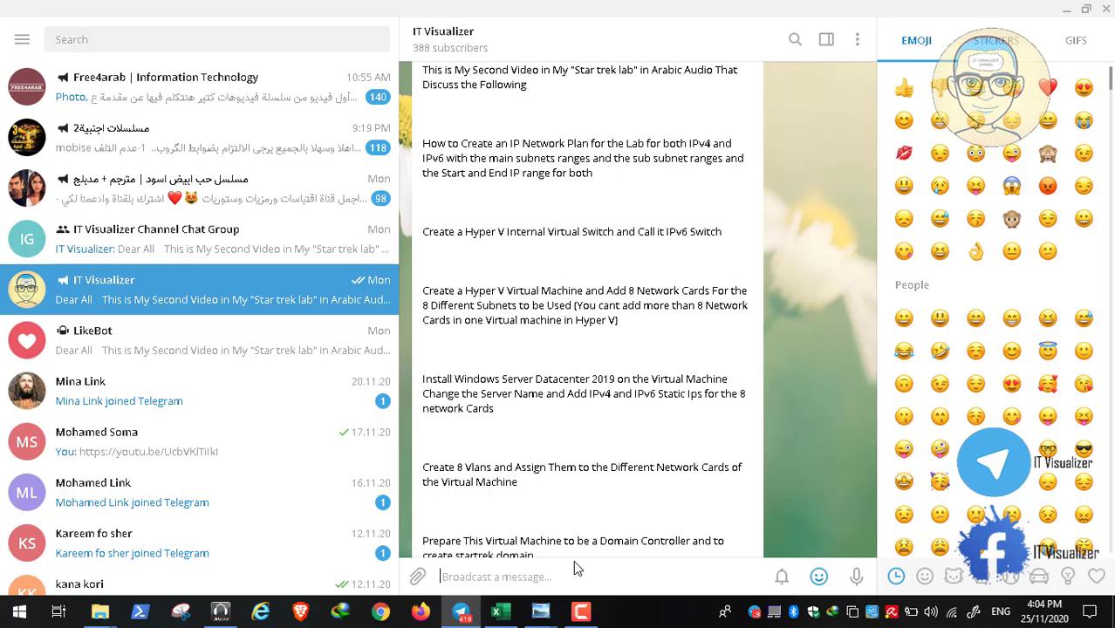
mouse_move(541, 616)
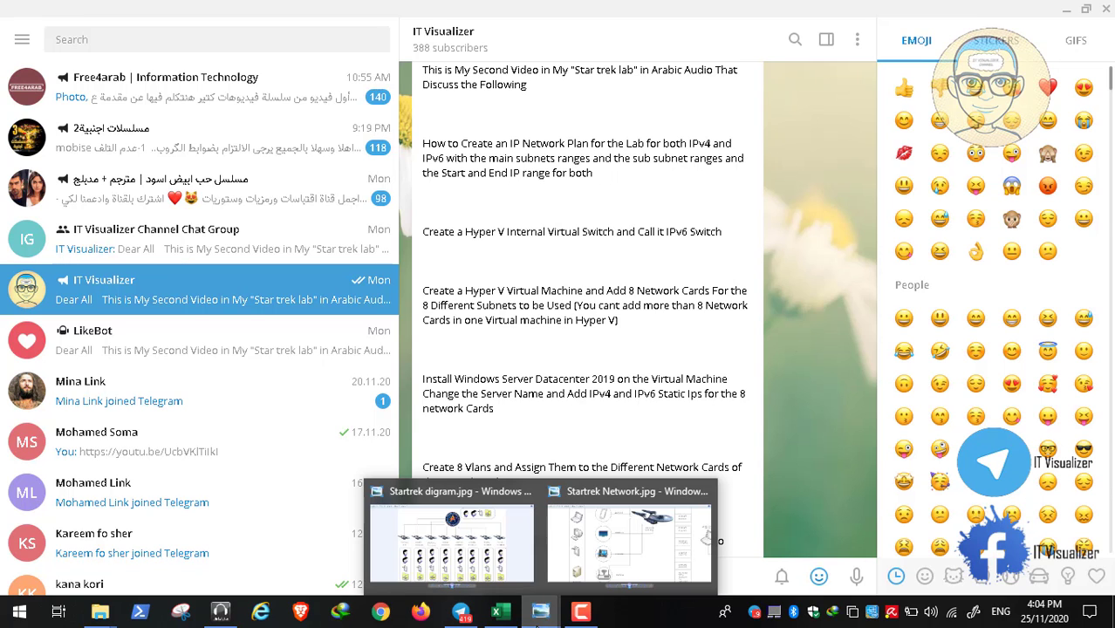
Pan Startrek Network.jpg to the Hyper V virtual servers, then minimize it
left_click(582, 564)
left_click_drag(956, 345, 542, 282)
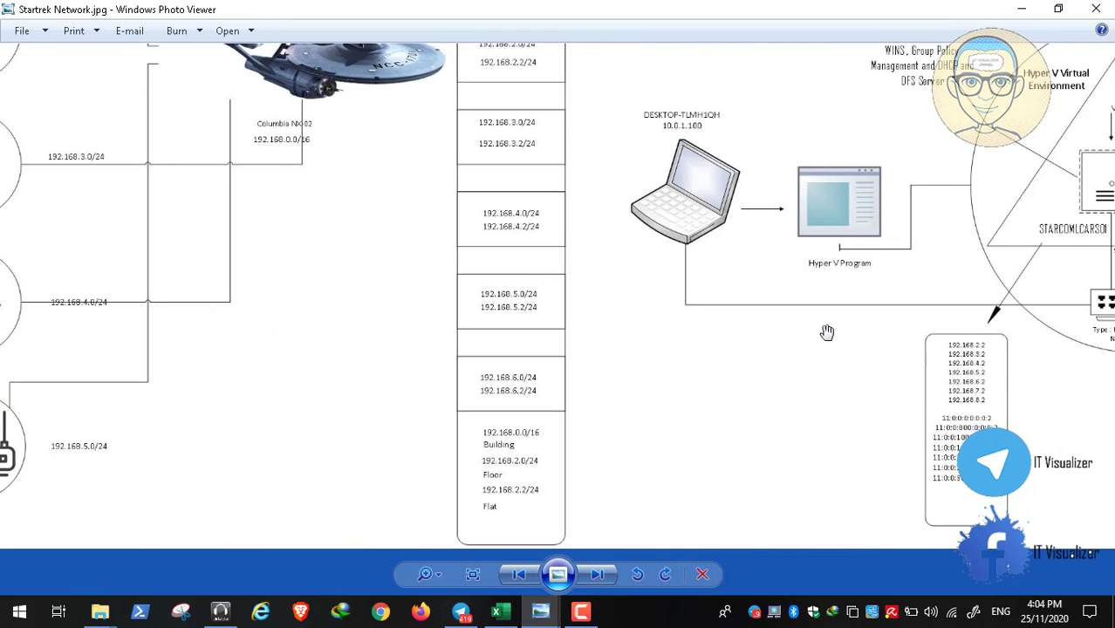
left_click_drag(979, 384, 649, 373)
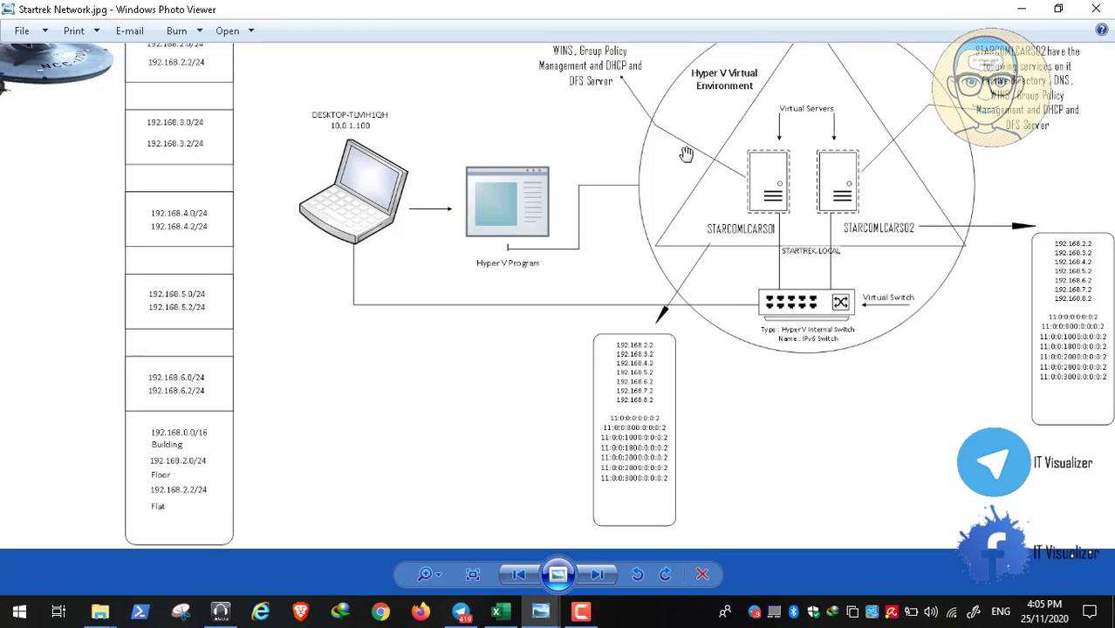
left_click(1022, 10)
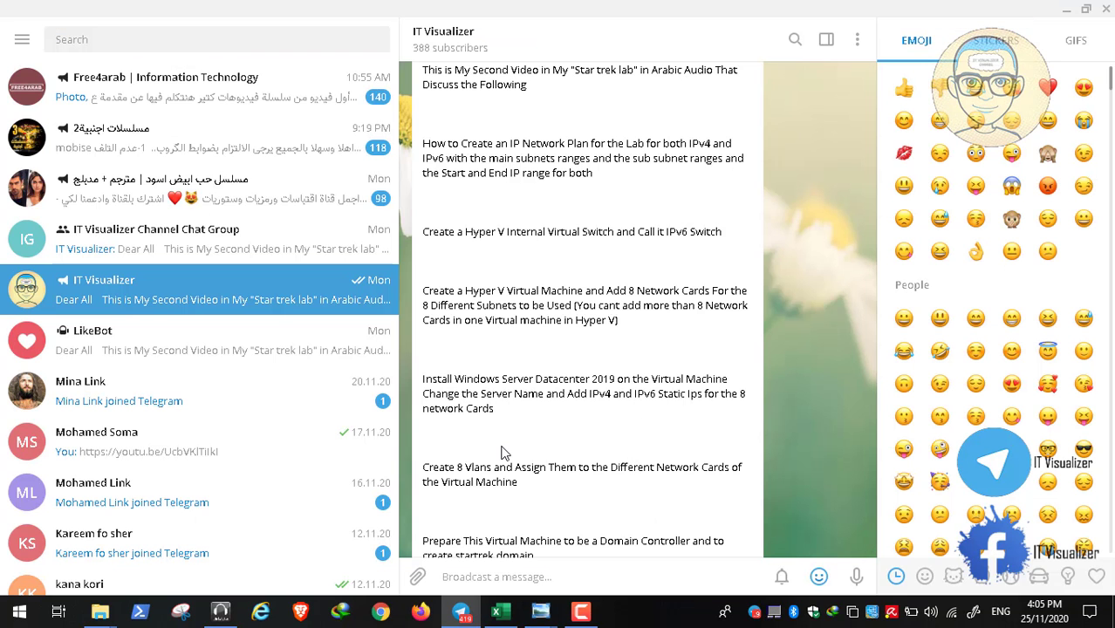
Scroll the IT Visualizer post further and bring up Startrek digram.jpg
scroll(502, 452, "down", 1)
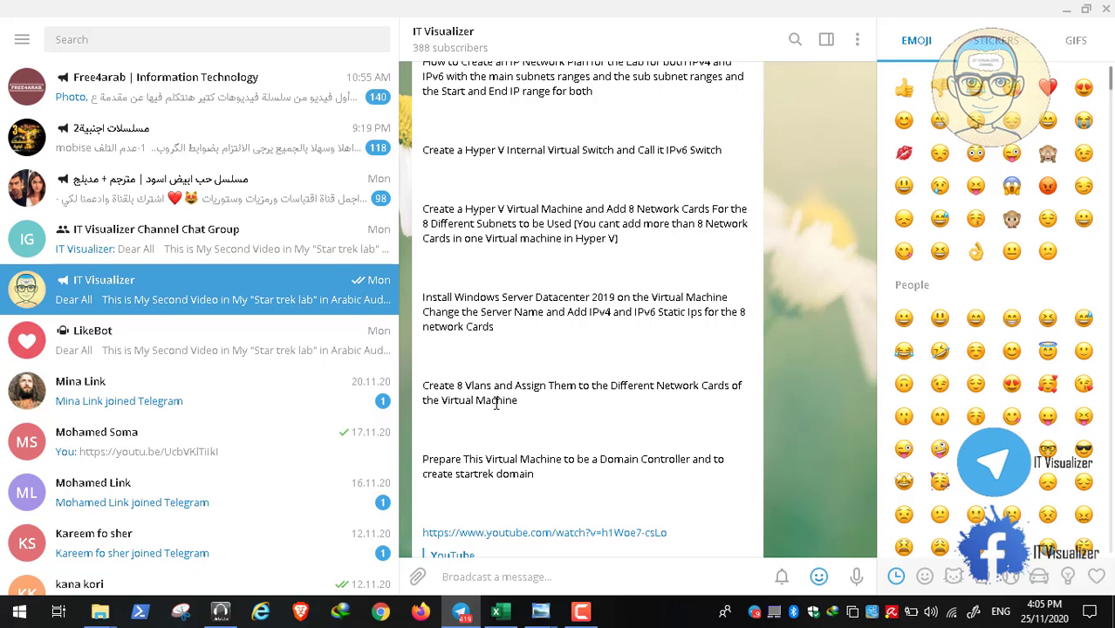
mouse_move(541, 611)
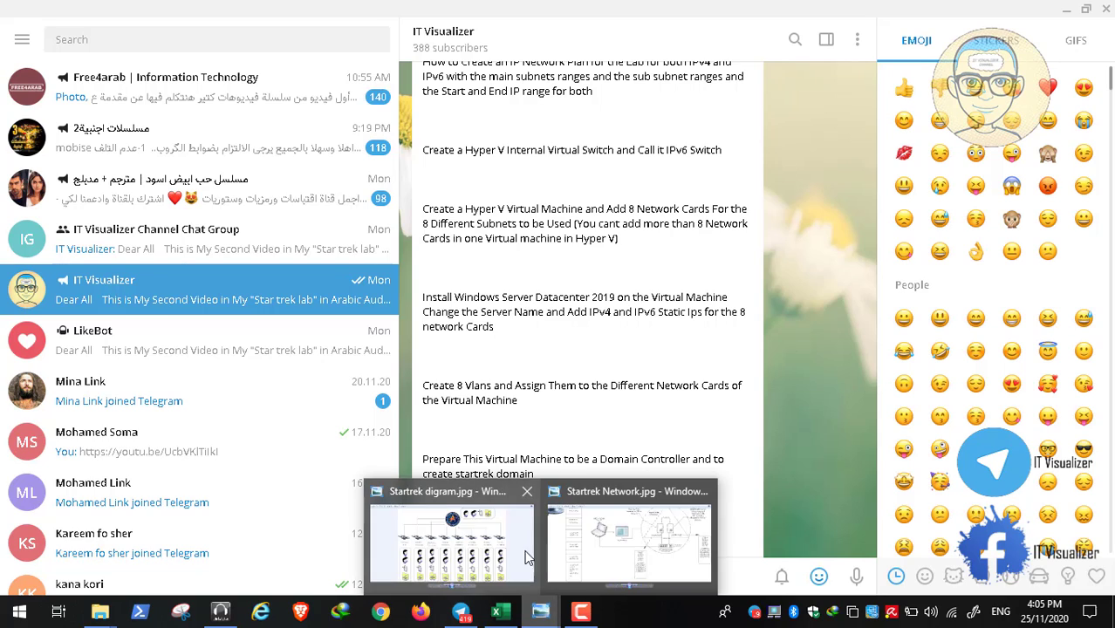
left_click(491, 553)
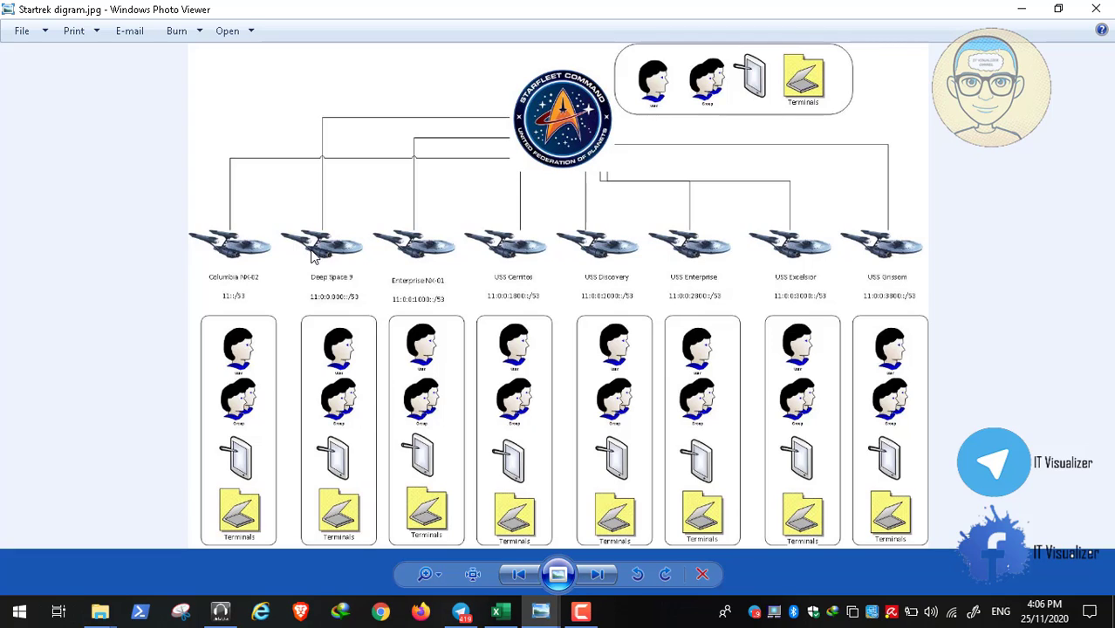
Minimize Startrek digram.jpg to reveal the post's domain controller task
left_click(1020, 10)
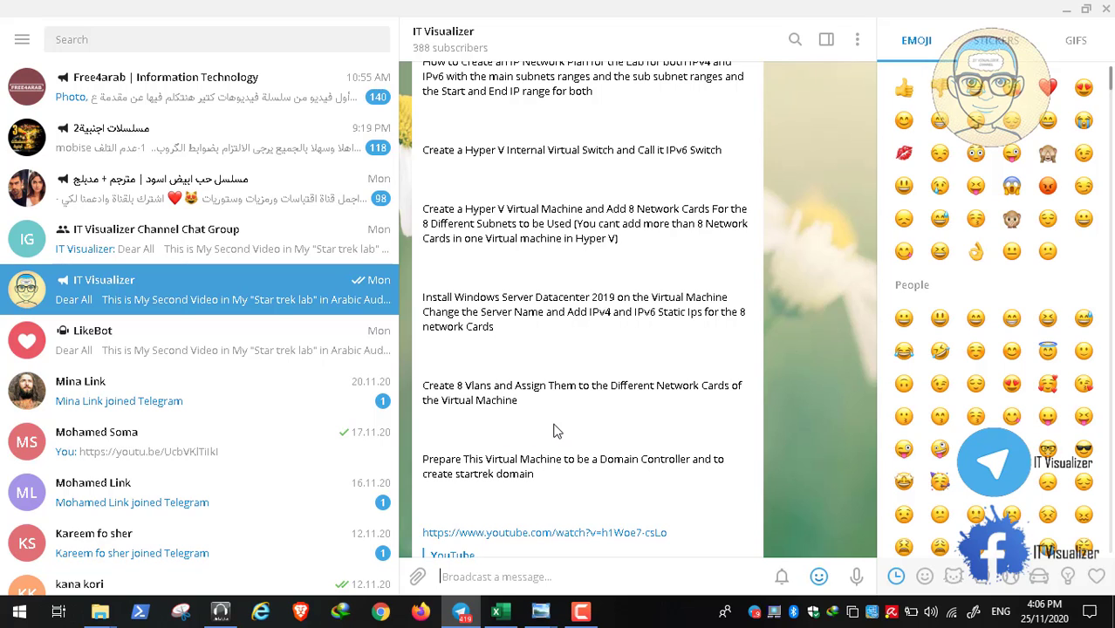
Show Startrek Network.jpg fitted to the window, then minimize it and Telegram
mouse_move(539, 611)
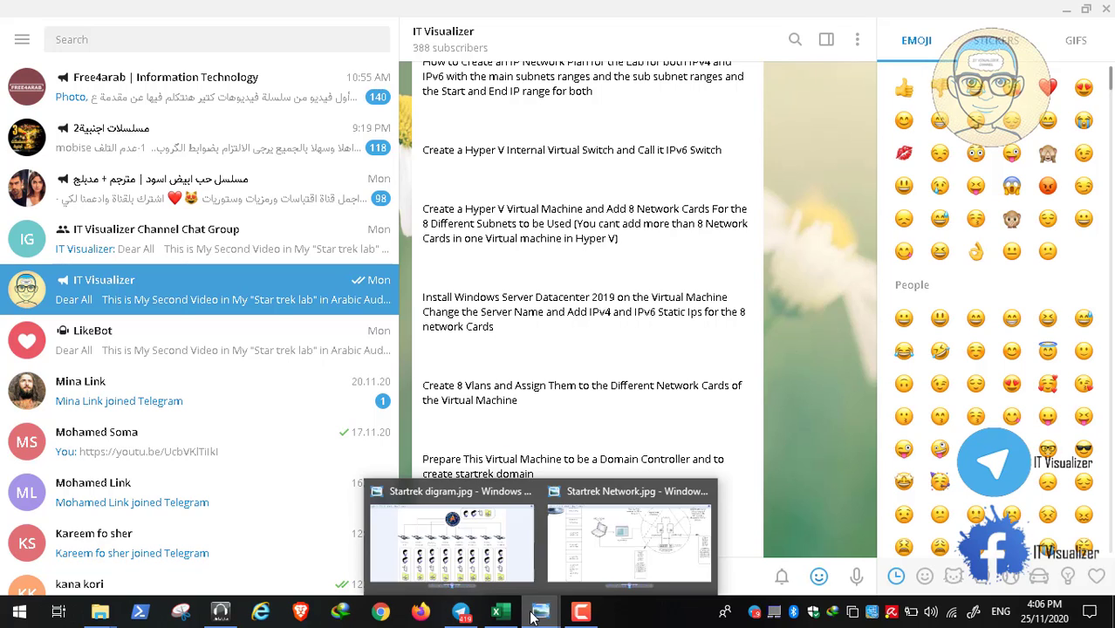
left_click(567, 549)
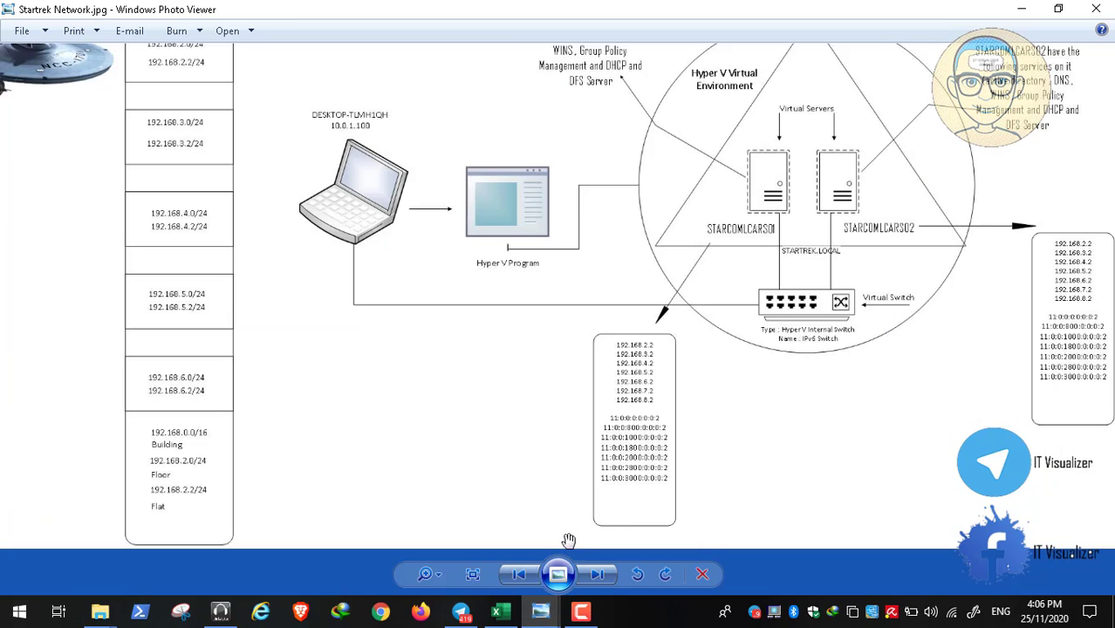
left_click(467, 580)
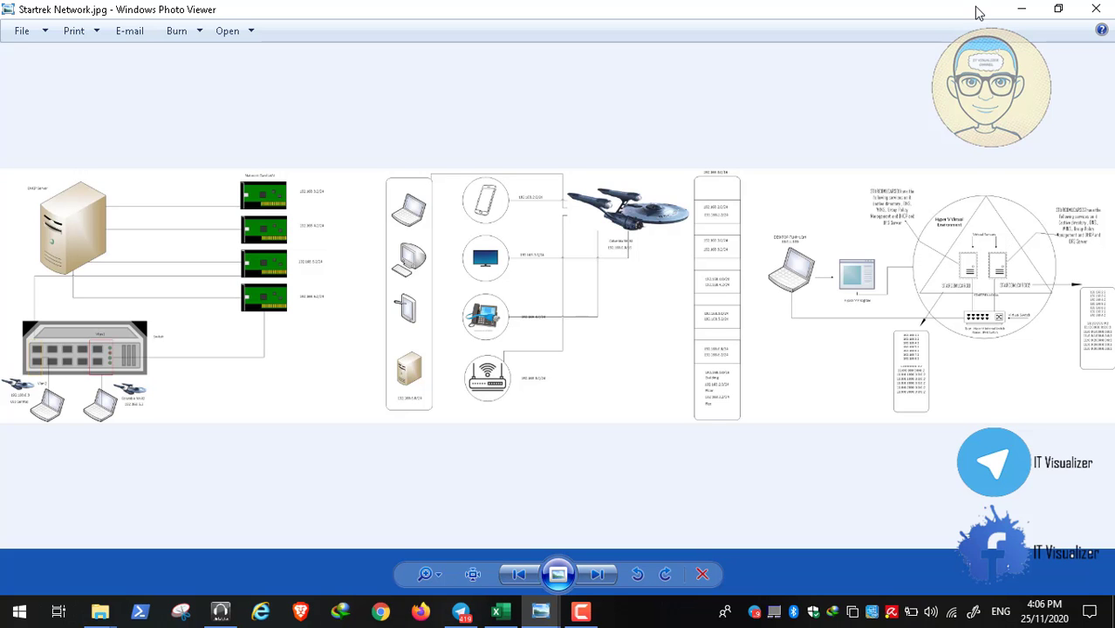
left_click(1016, 12)
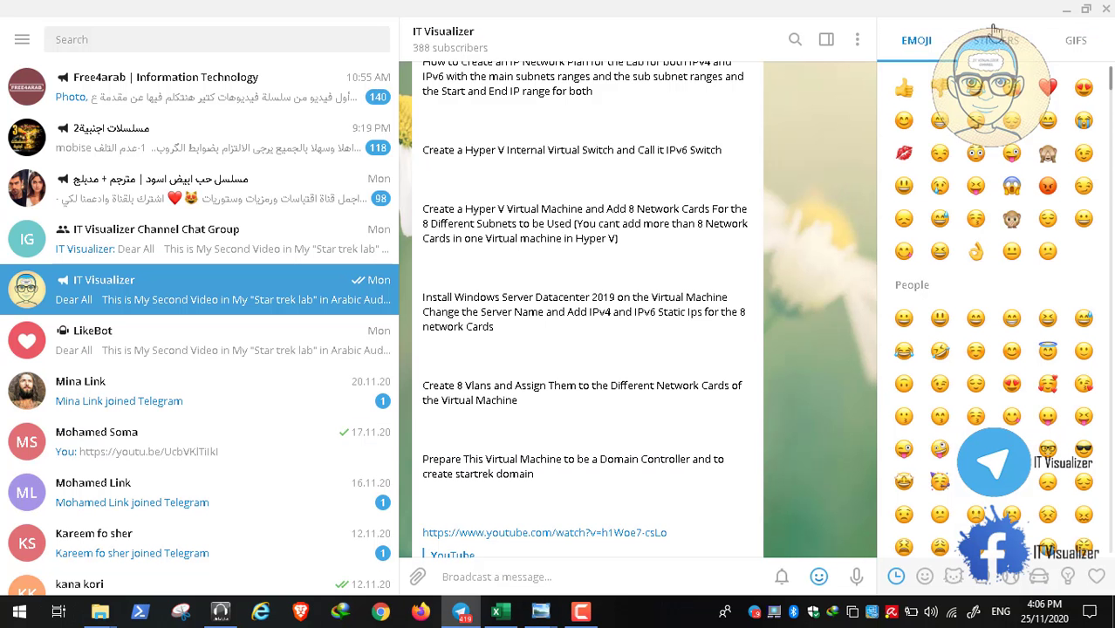
left_click(1066, 9)
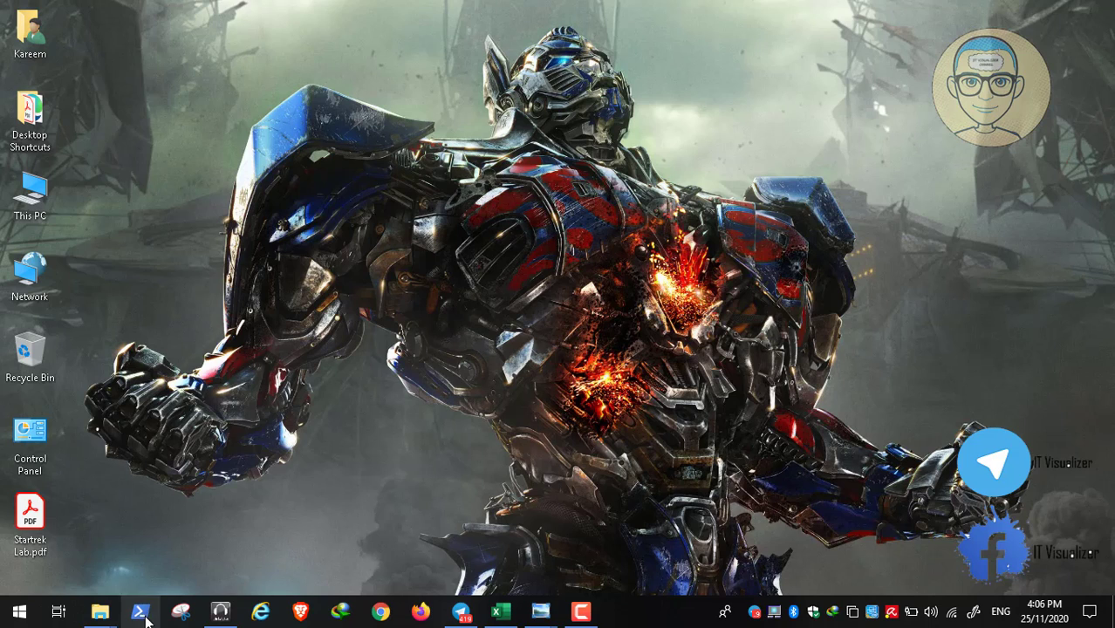
Open Data (D:) from This PC and jump through its folders to IPAM Lab
mouse_move(97, 616)
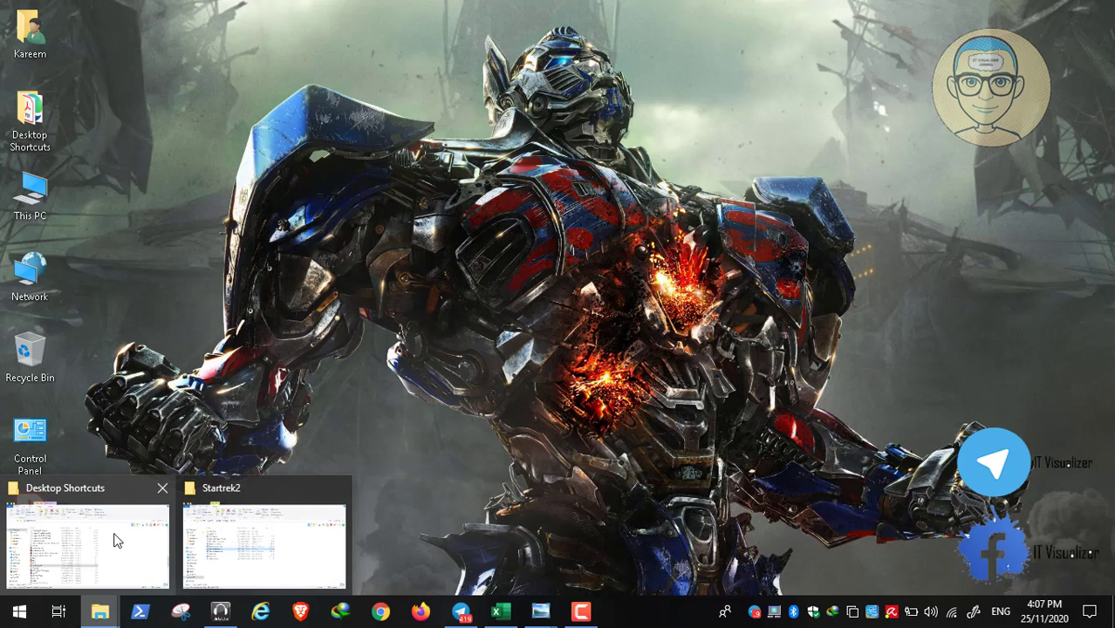
double_click(44, 179)
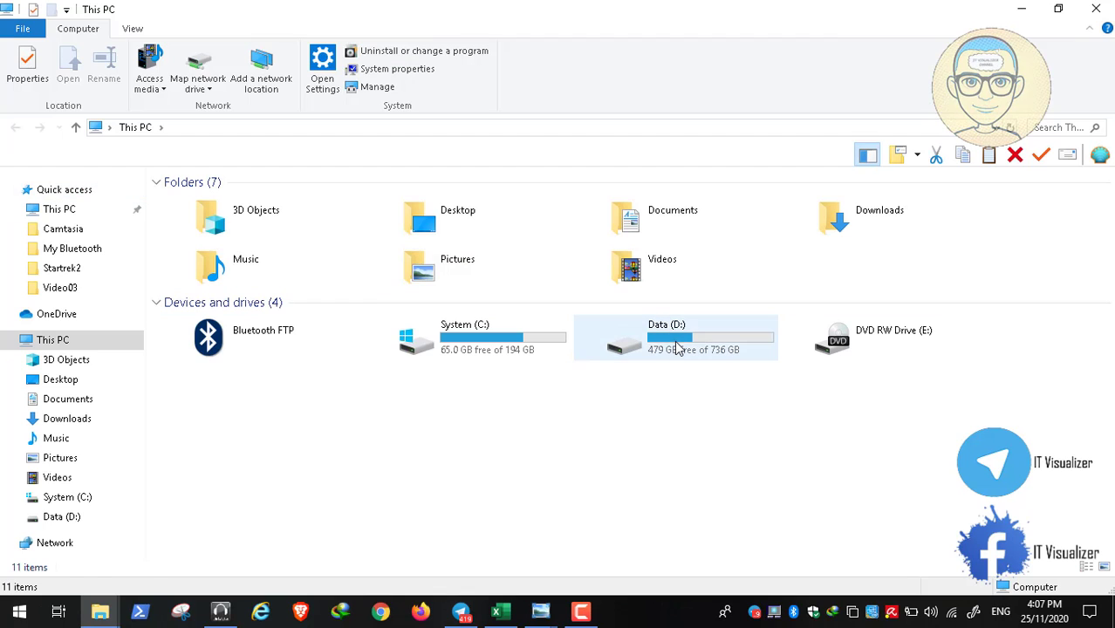
double_click(676, 345)
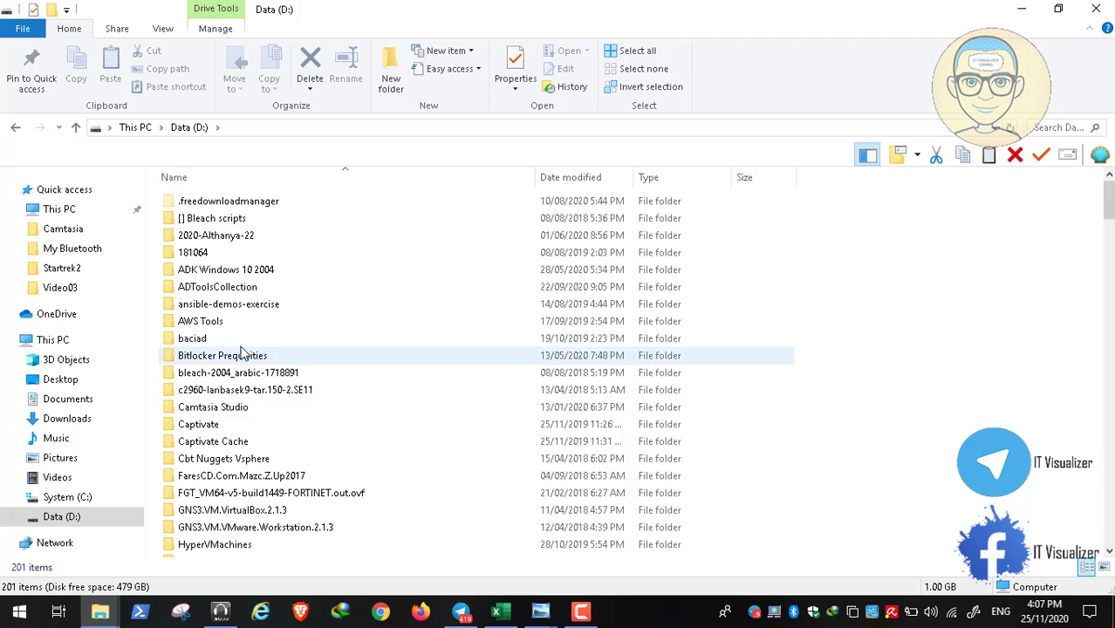
left_click(237, 290)
key("t")
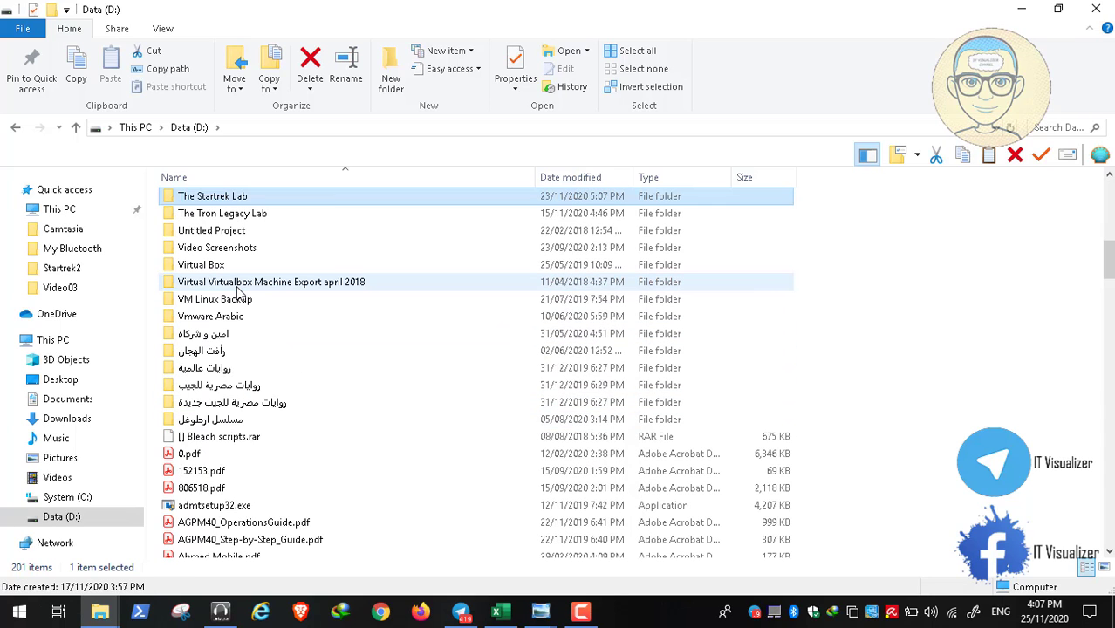
key("h")
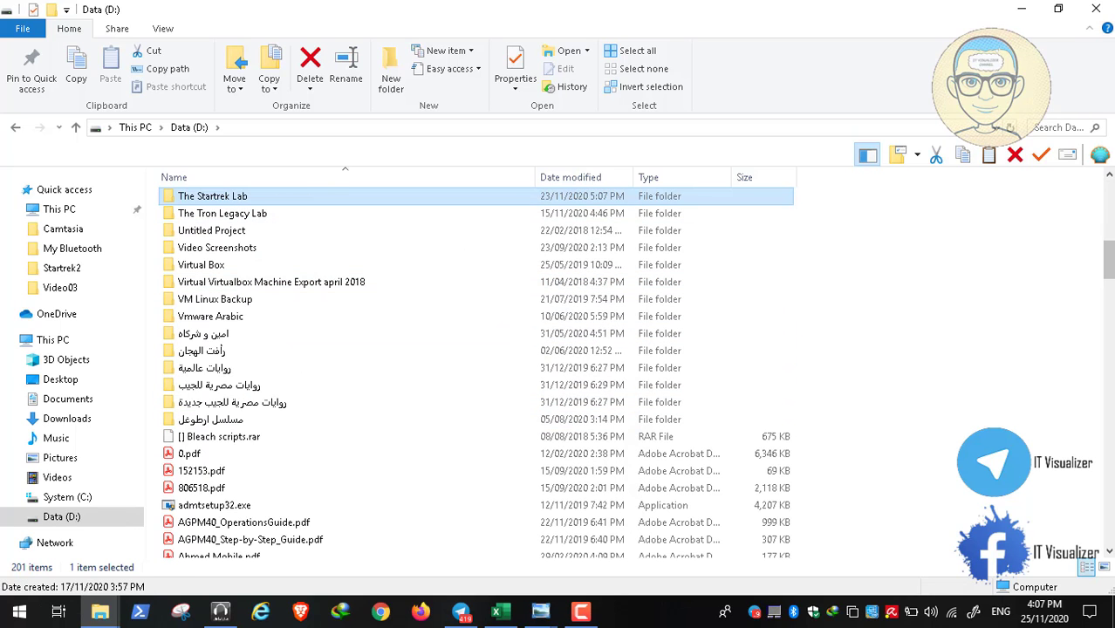
scroll(1112, 203, "up", 11)
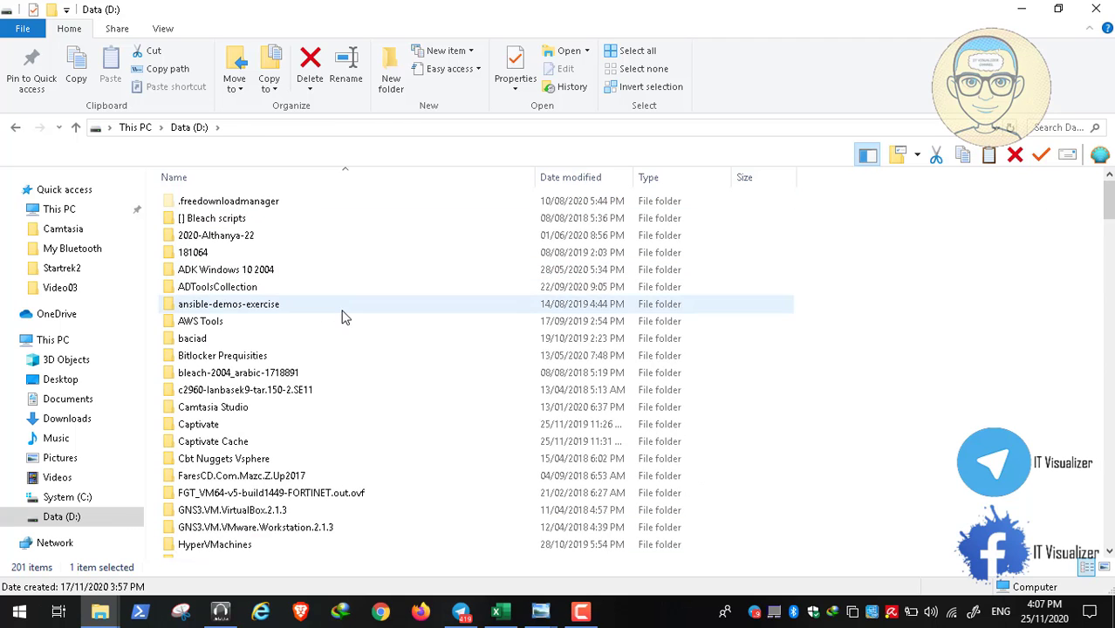
key("b")
key("i")
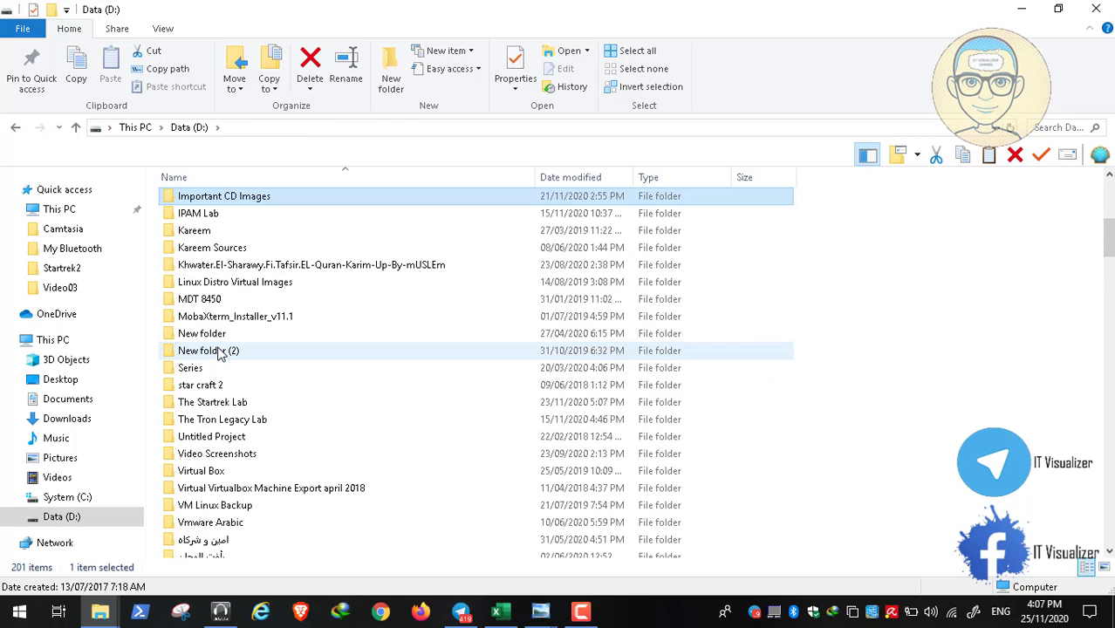
Open IPAM Lab\Video2 and play Video2.mp4
double_click(191, 214)
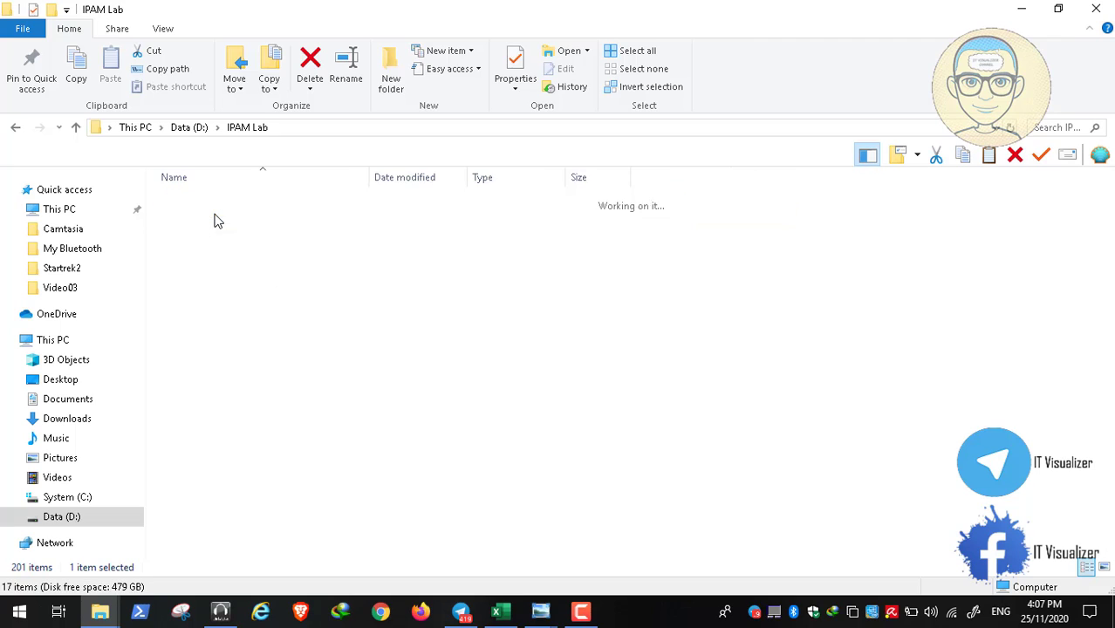
double_click(202, 219)
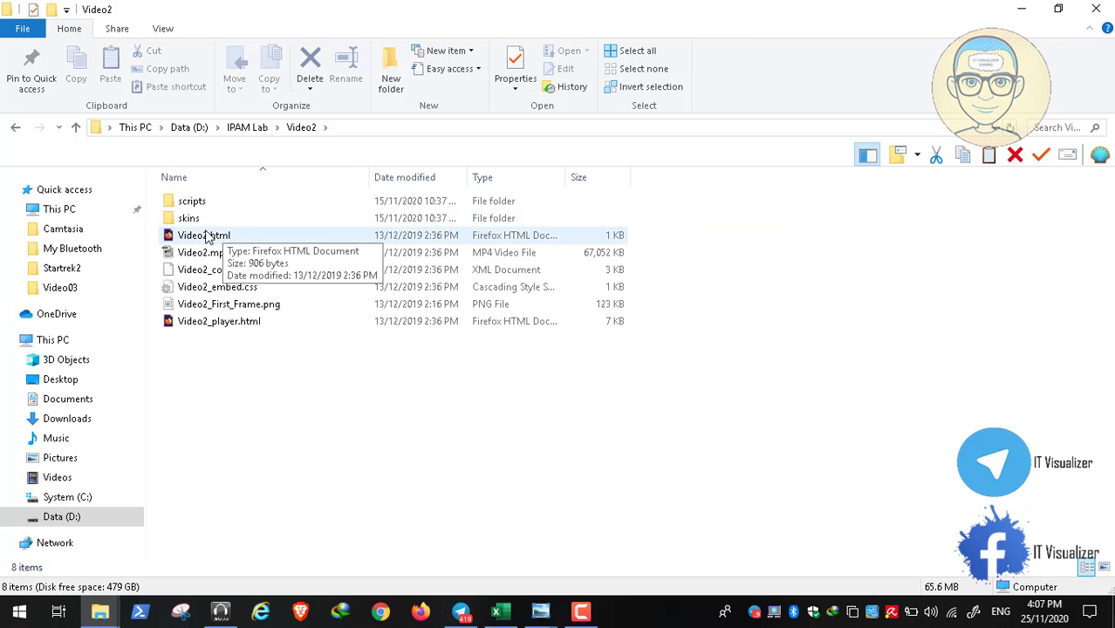
left_click(206, 256)
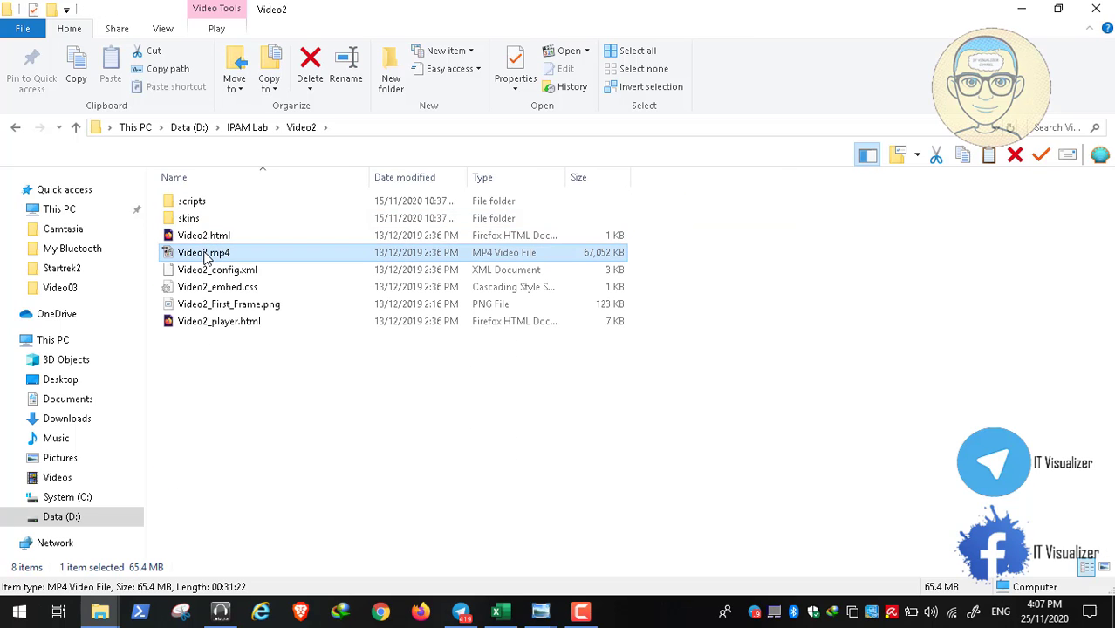
double_click(206, 256)
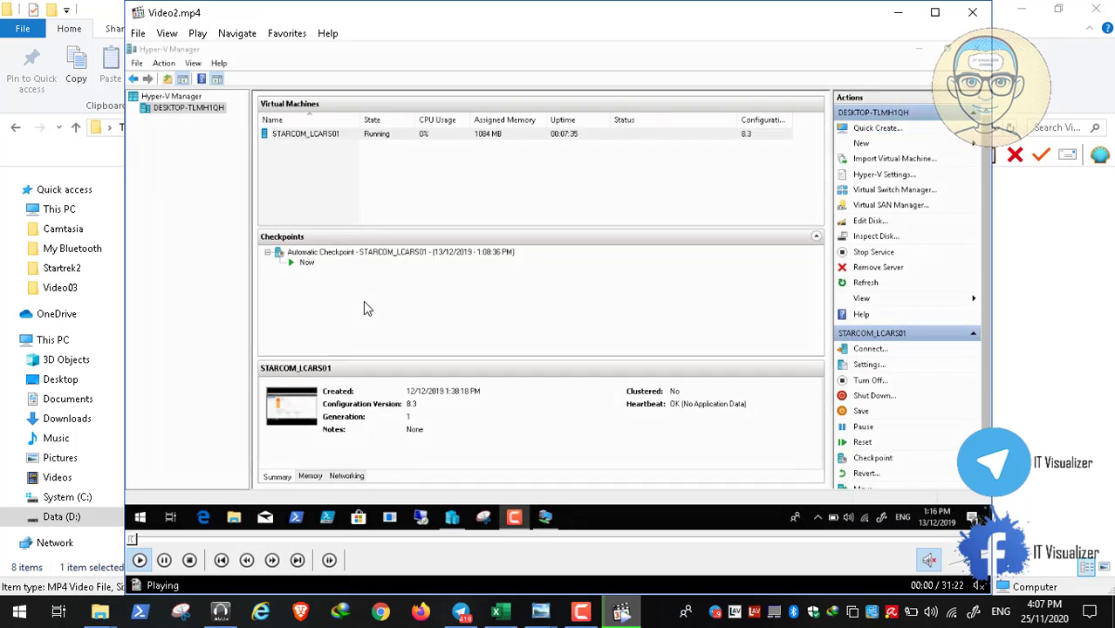
Switch the recorded video between full screen and windowed, keeping it paused
double_click(363, 300)
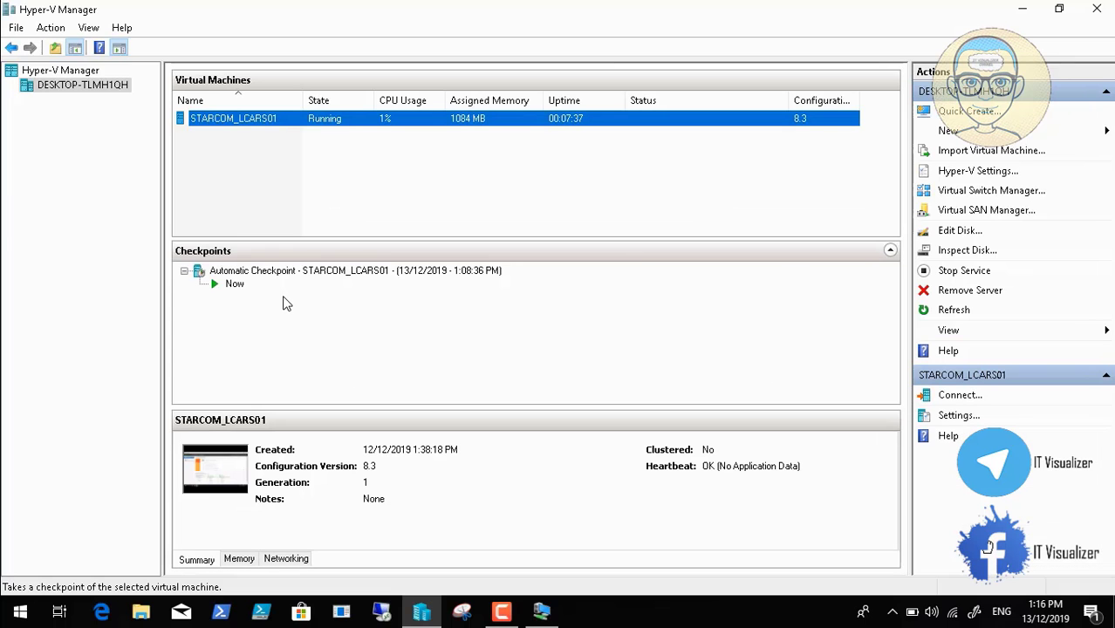
key("Escape")
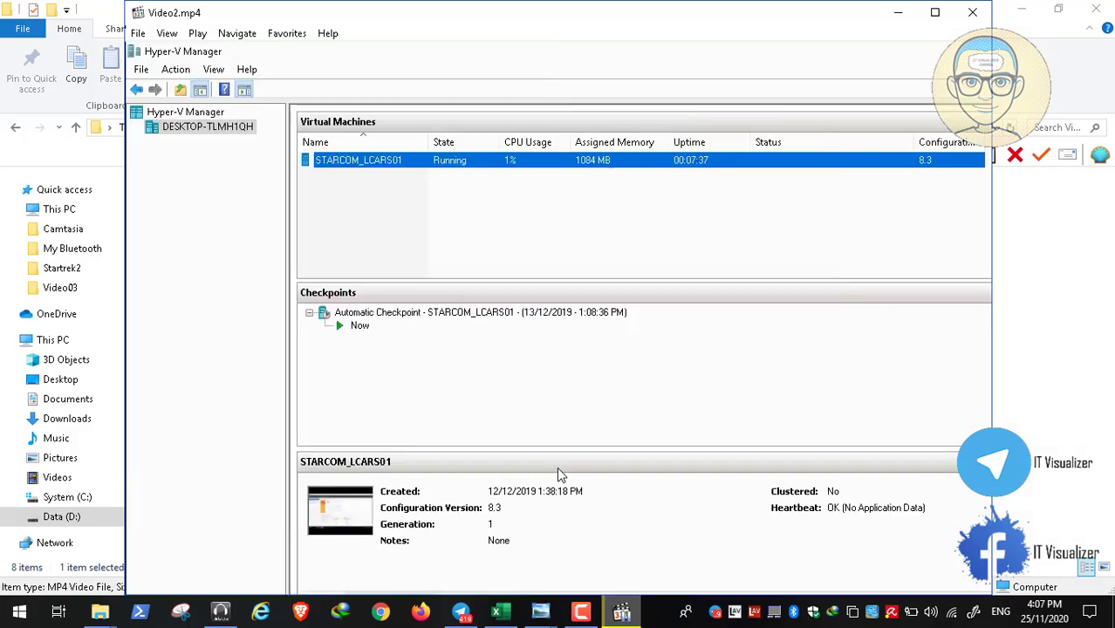
key("space")
left_click(581, 613)
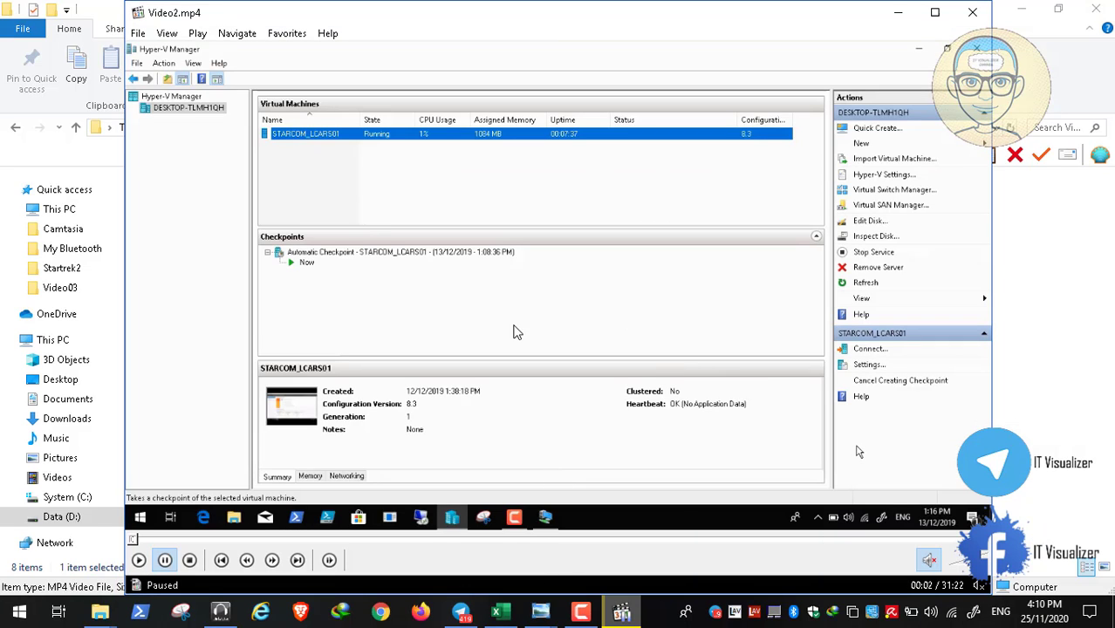
double_click(449, 314)
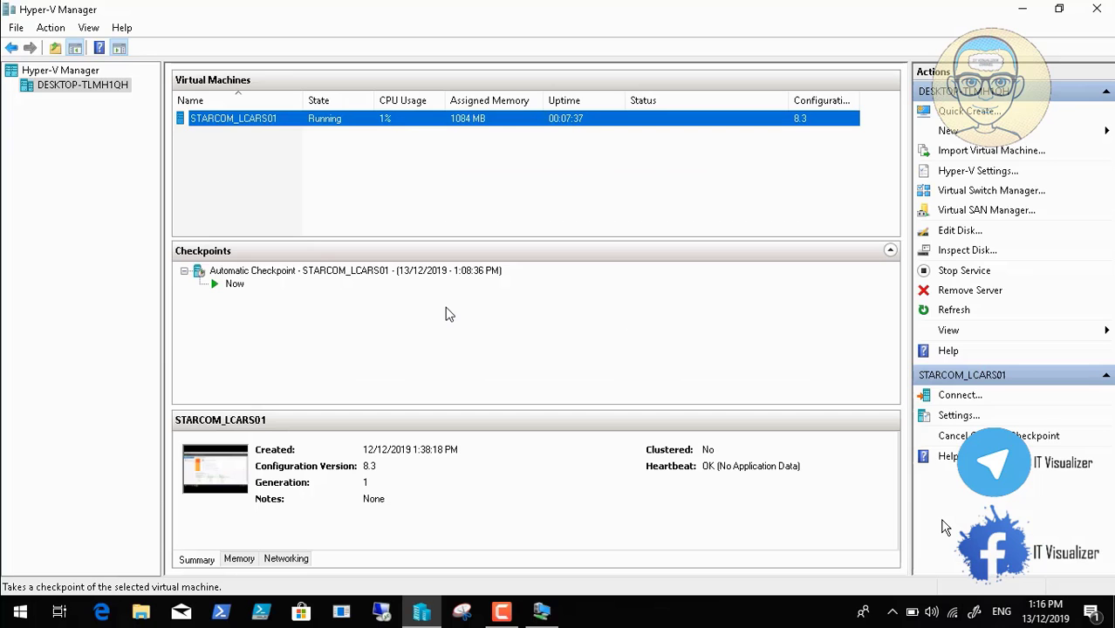
double_click(571, 316)
left_click(581, 613)
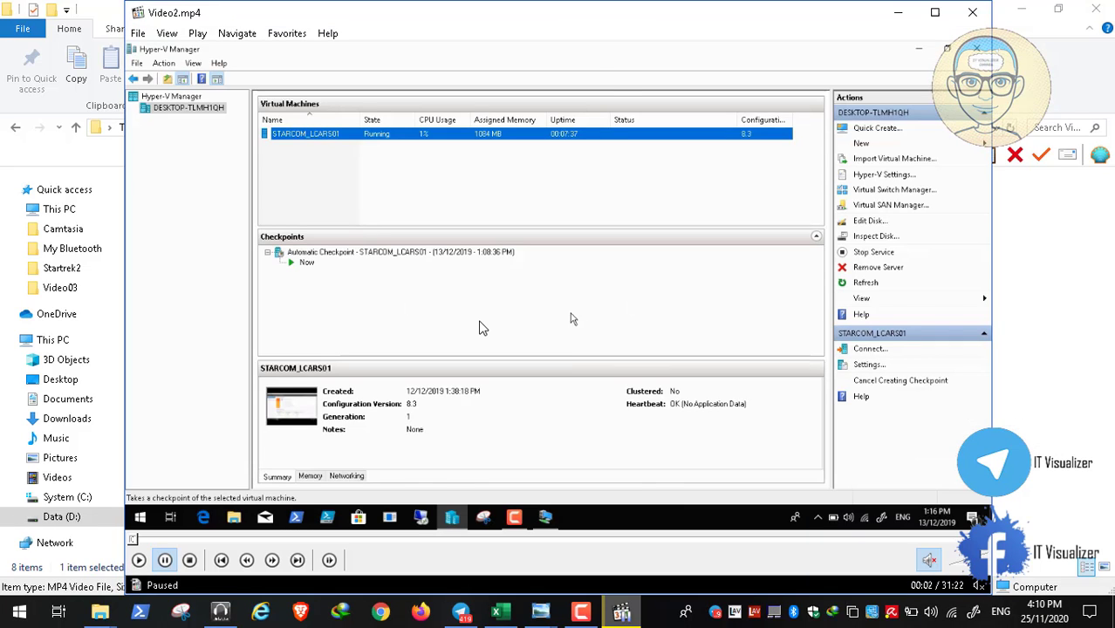
double_click(479, 323)
Play the recording until the new STARCOM_LCARS01 checkpoint appears, then select it
left_click(13, 593)
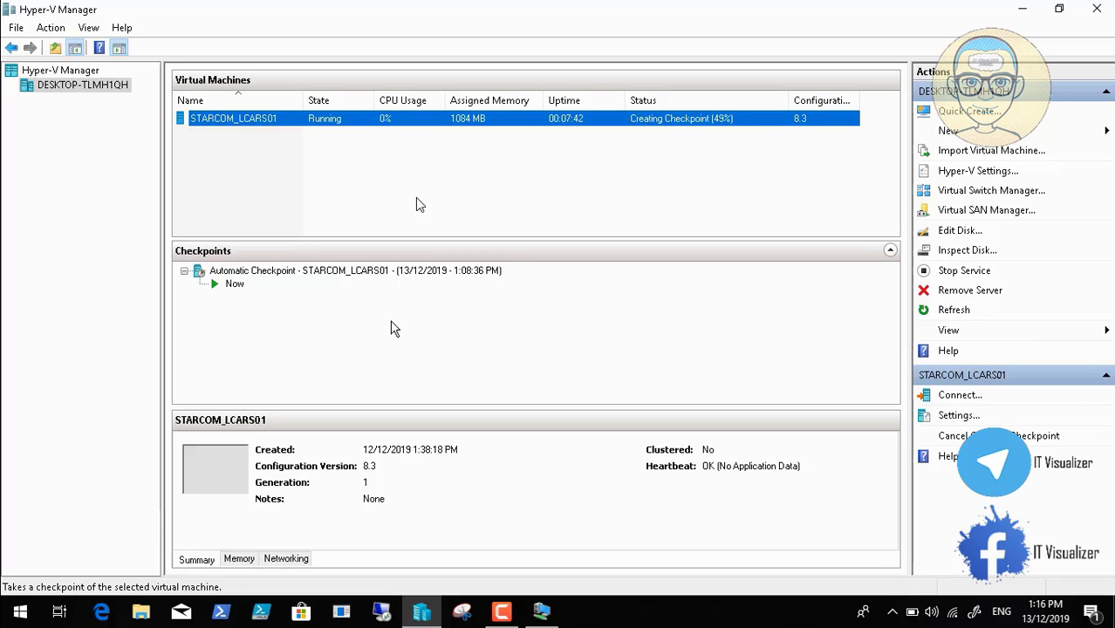
mouse_move(105, 597)
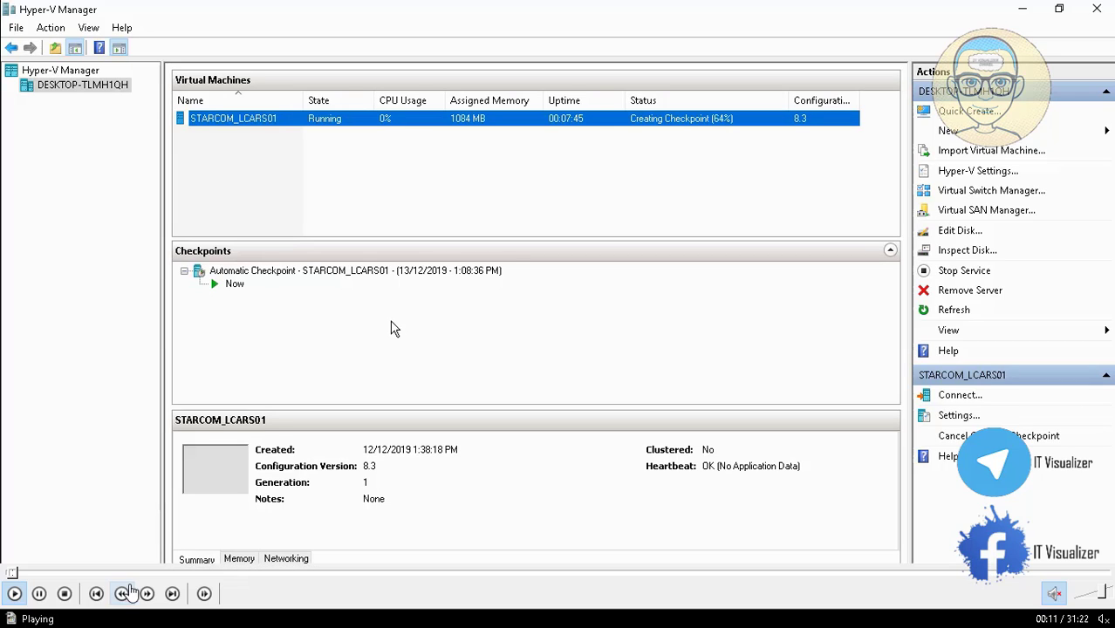
left_click(40, 595)
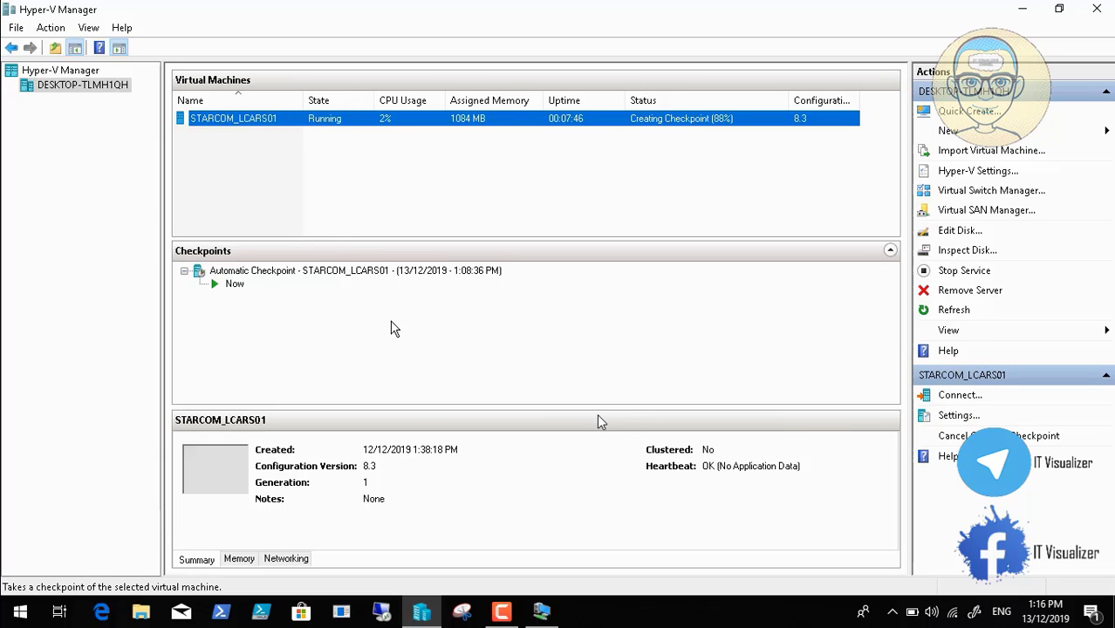
mouse_move(26, 618)
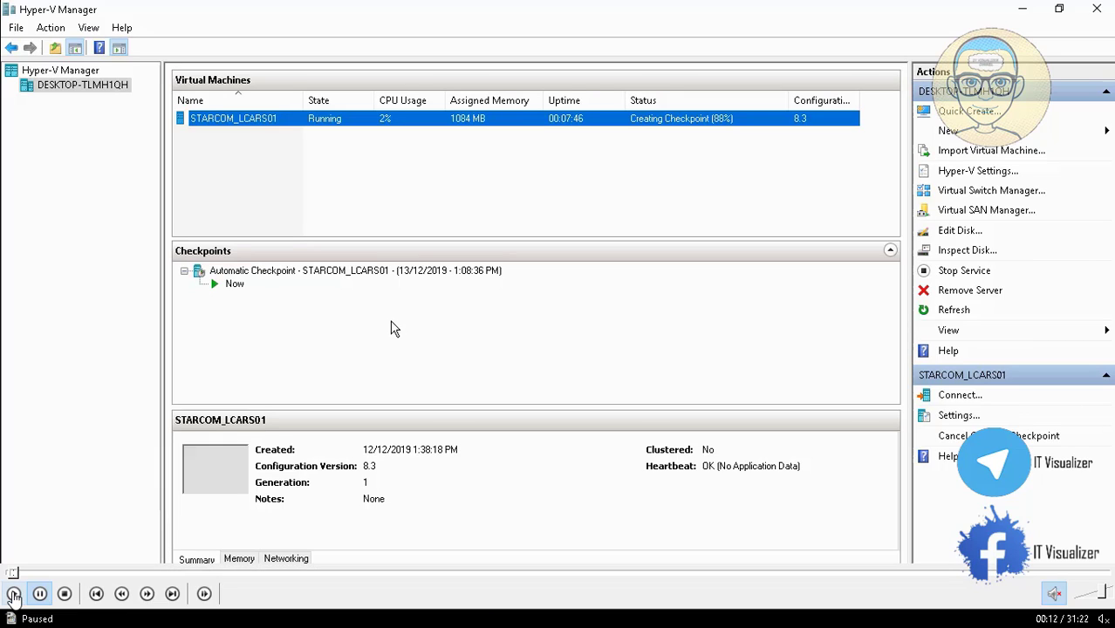
left_click(14, 594)
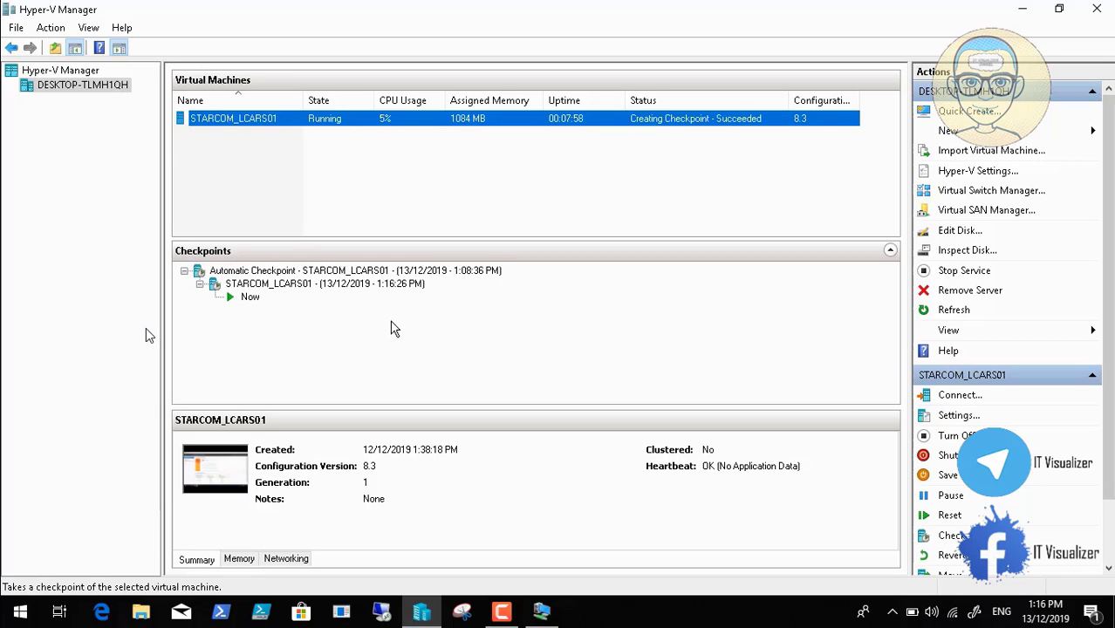
left_click(283, 287)
Rename the new checkpoint inline to 'STARCOMLCARS01 Before Active Directory'
right_click(283, 287)
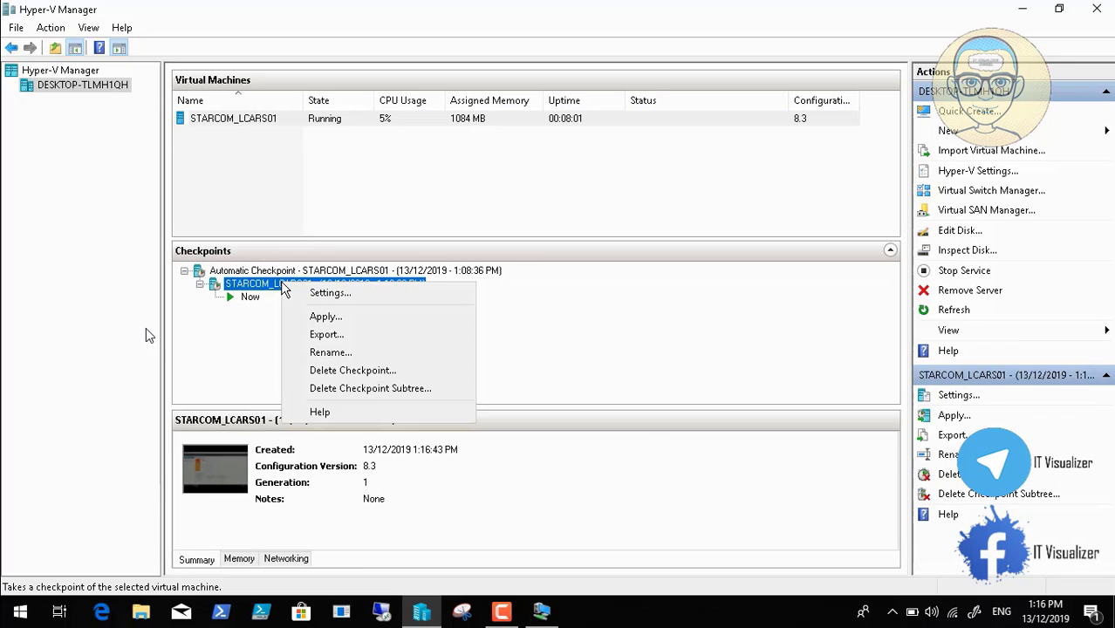
left_click(318, 352)
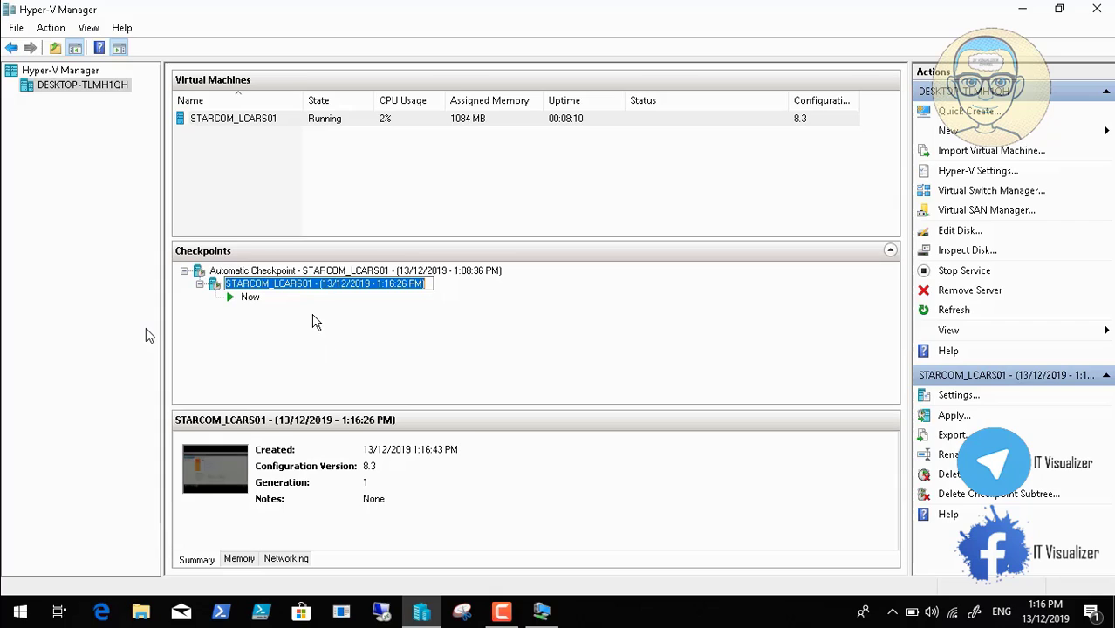
left_click(273, 284)
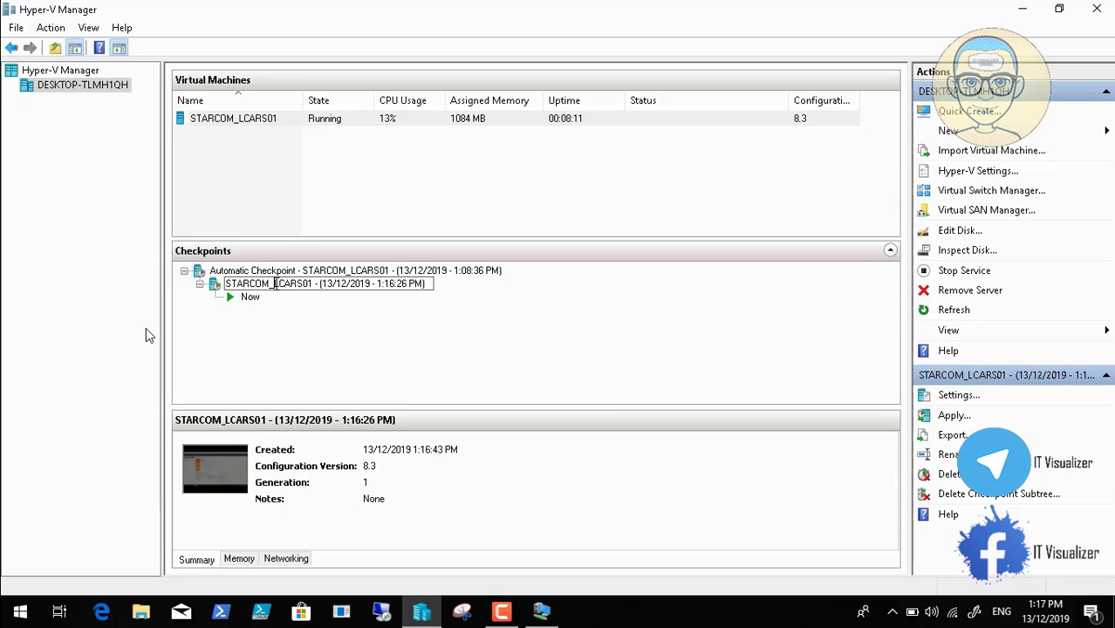
key("BackSpace")
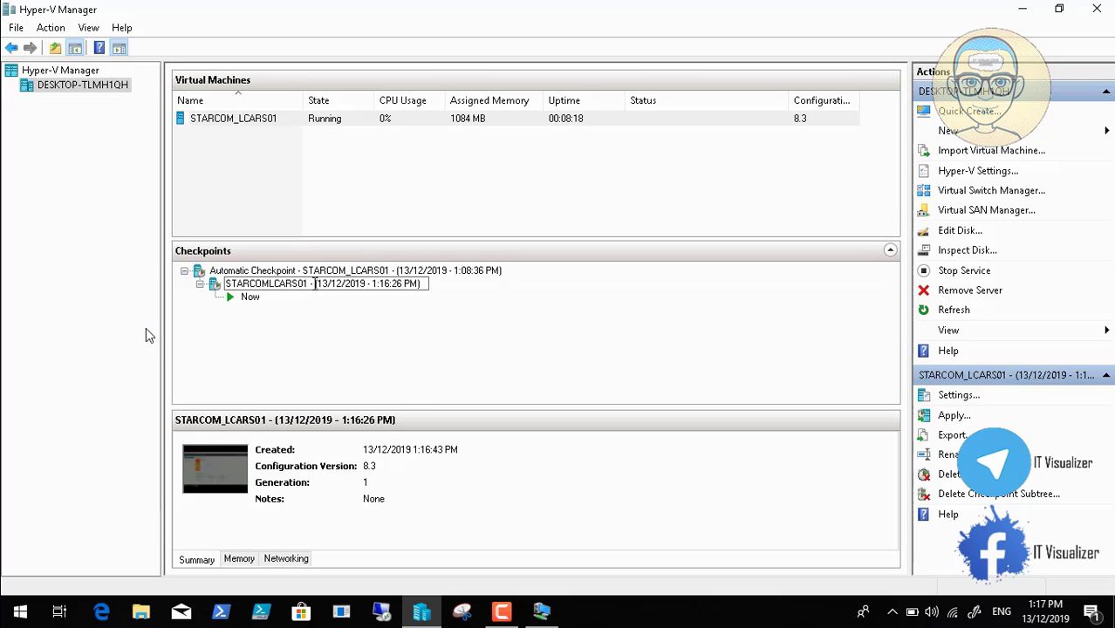
key("Left")
key("Left")
key("Delete")
type("Before")
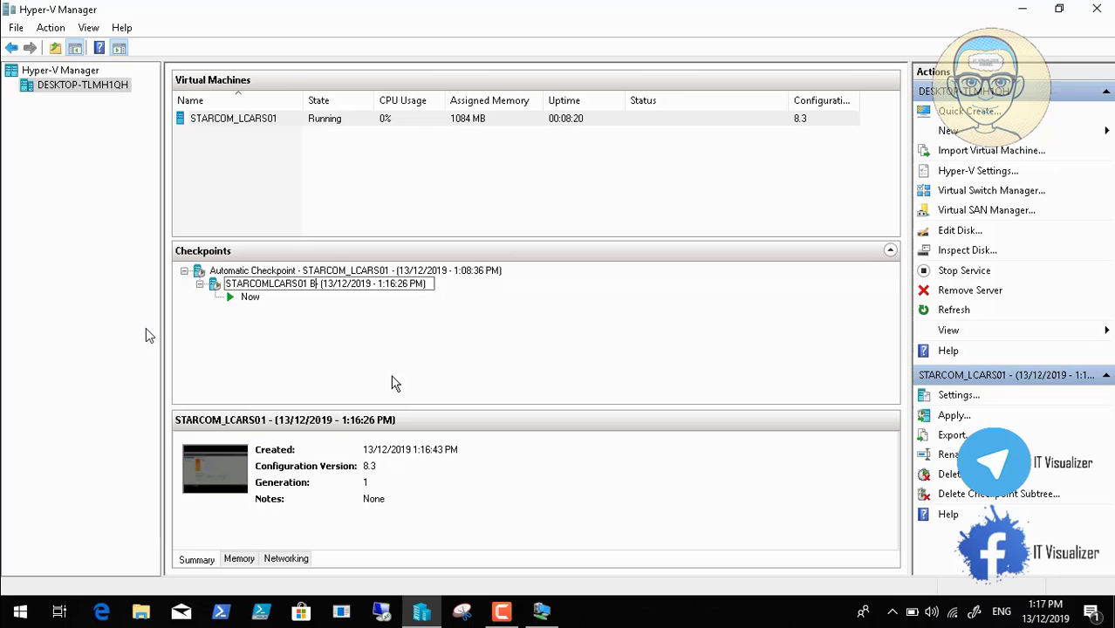
type(" -")
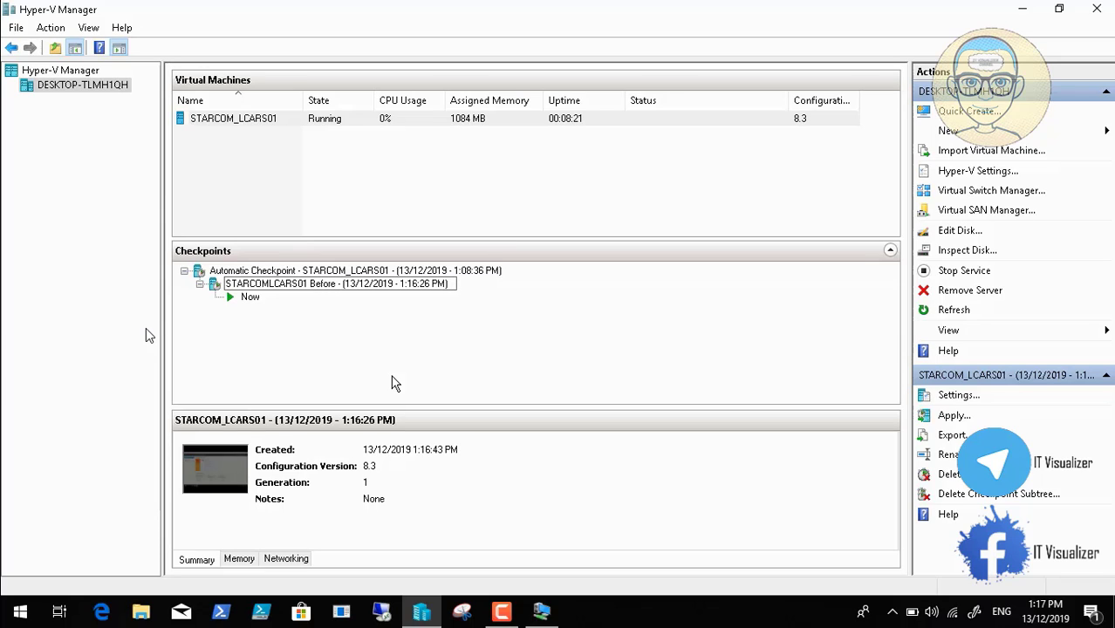
type("Active D")
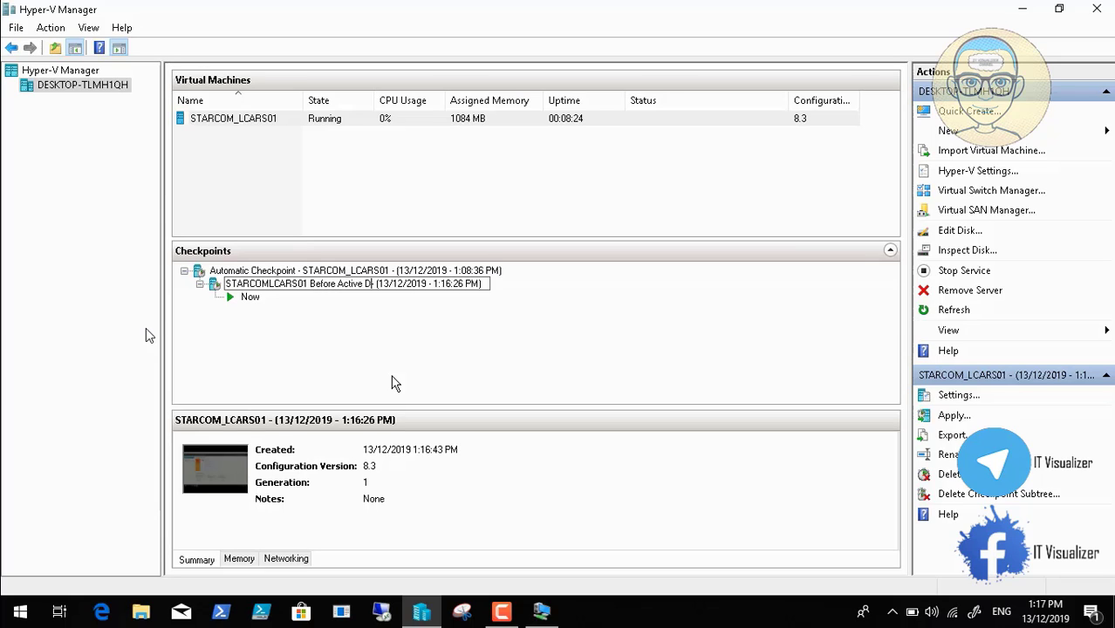
type("irectory-")
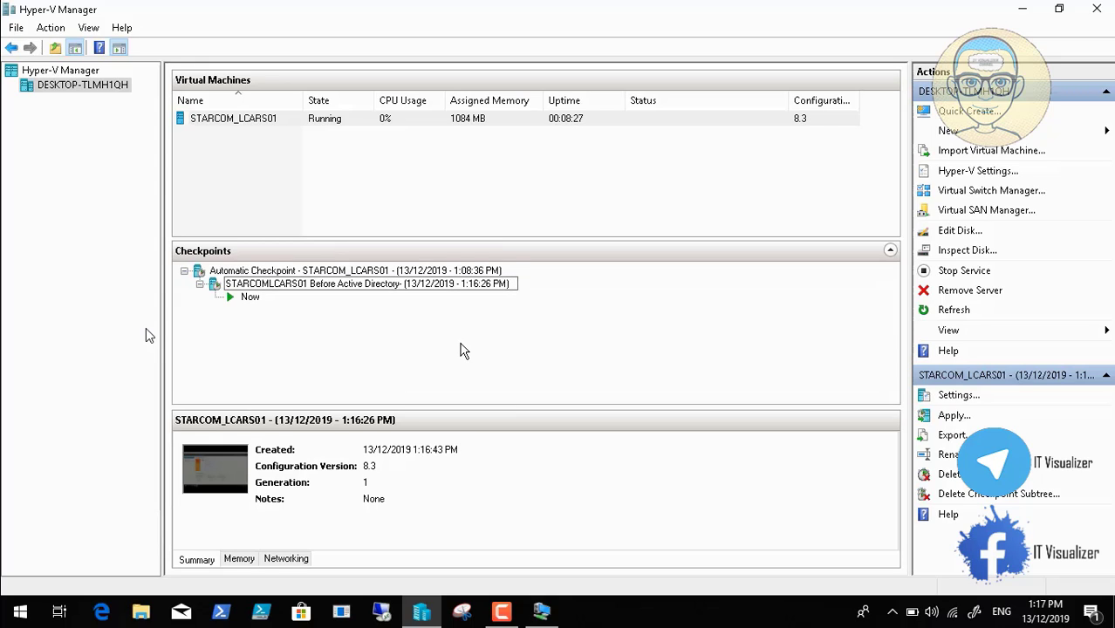
key("Return")
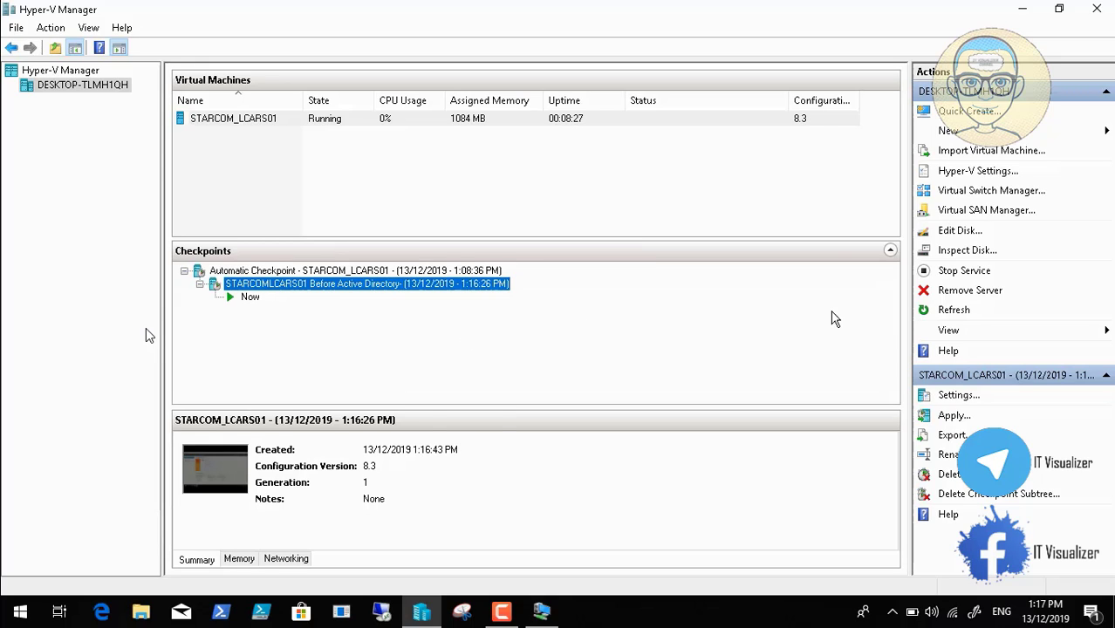
Minimize Hyper-V Manager and start Add Roles and Features, with STARCOMLCARS01 as the destination server
left_click(1023, 9)
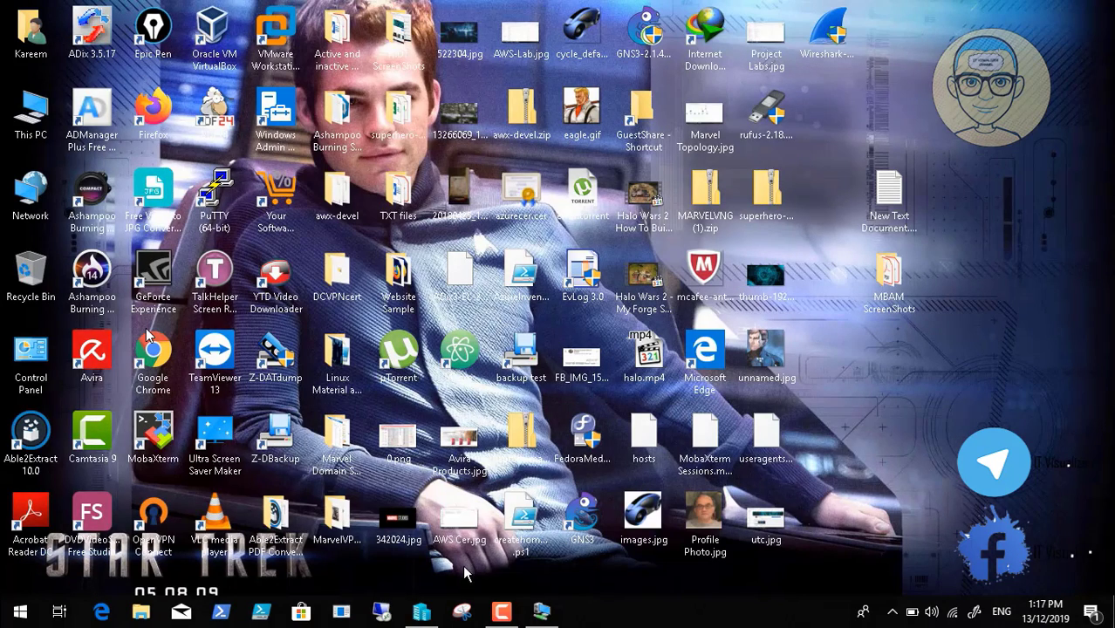
left_click(541, 612)
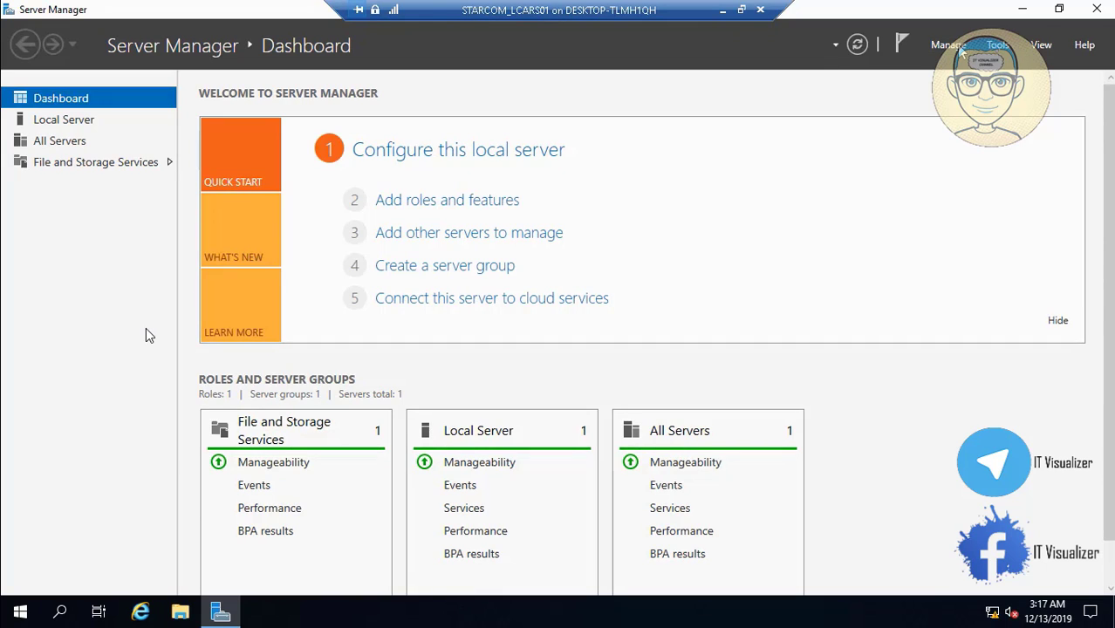
left_click(959, 50)
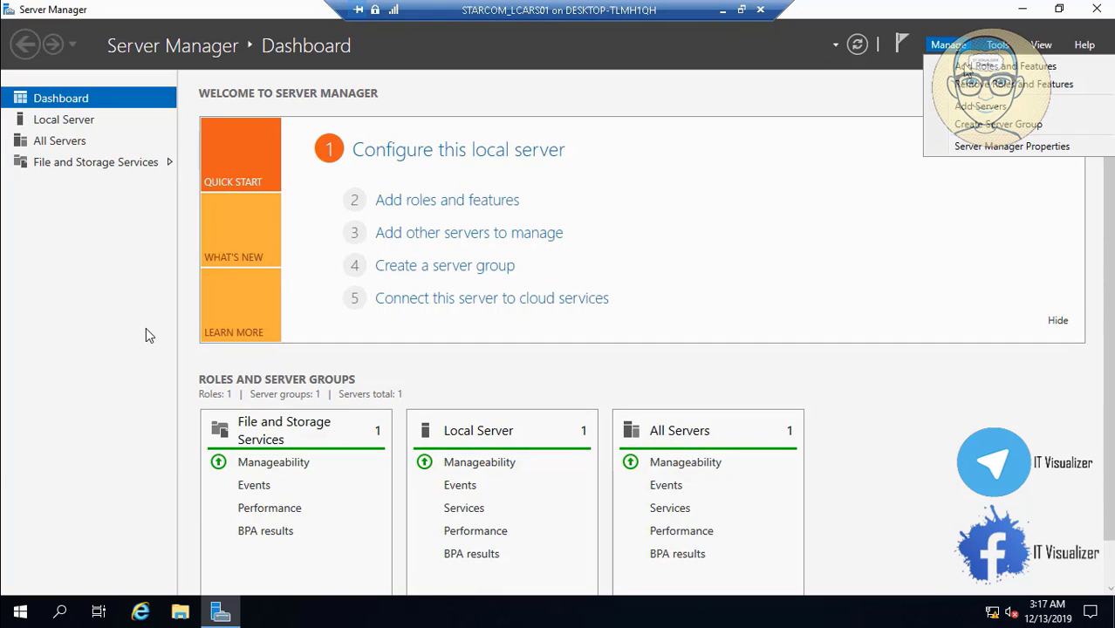
left_click(966, 66)
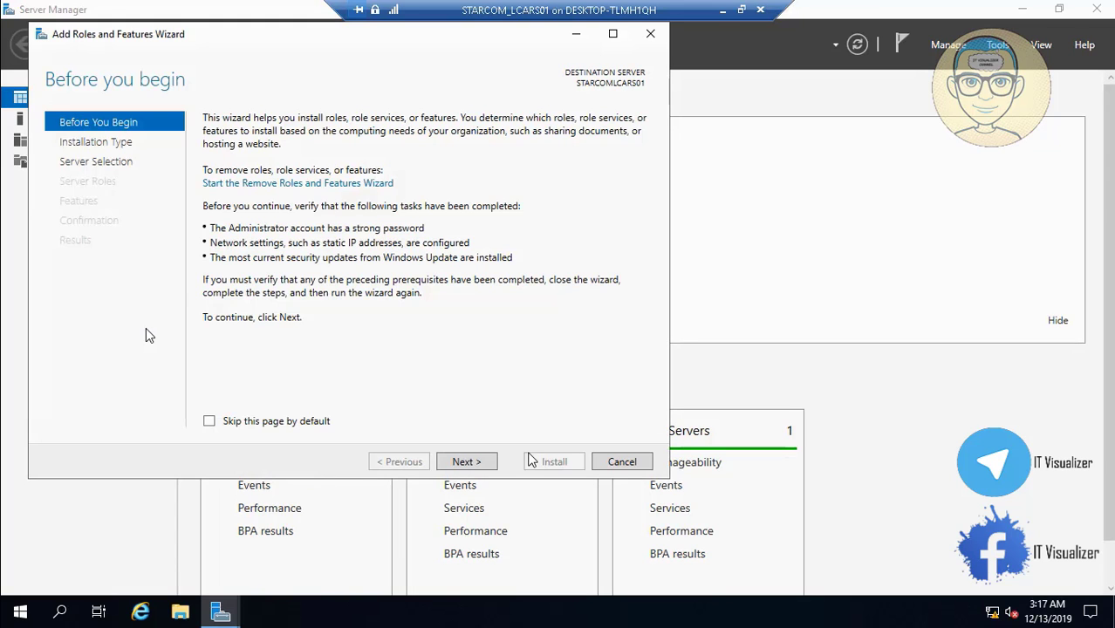
left_click(478, 464)
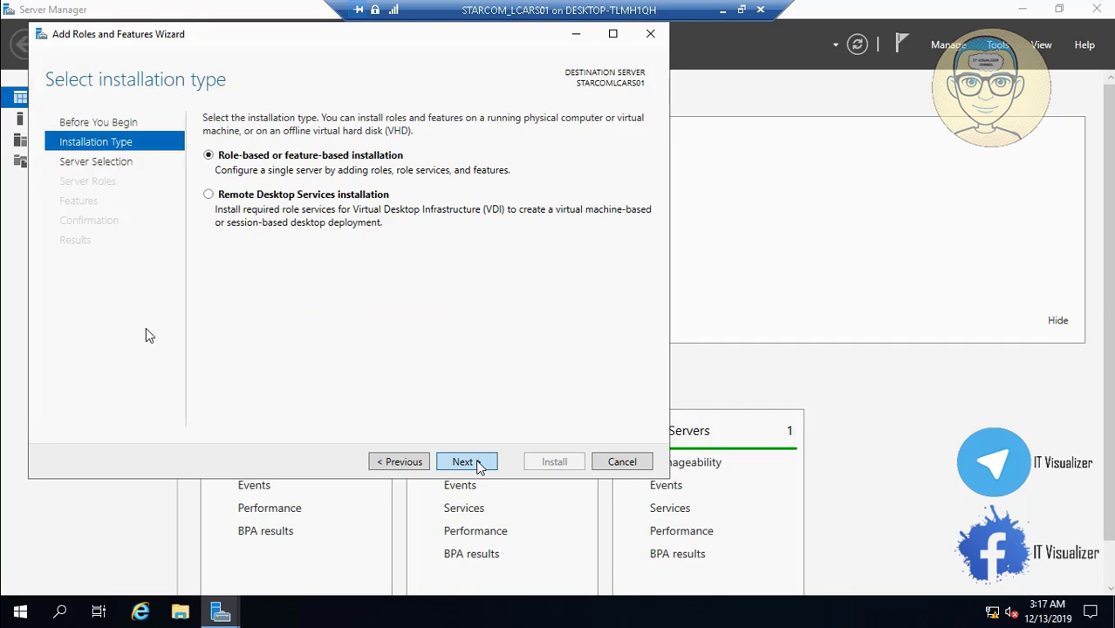
left_click(478, 465)
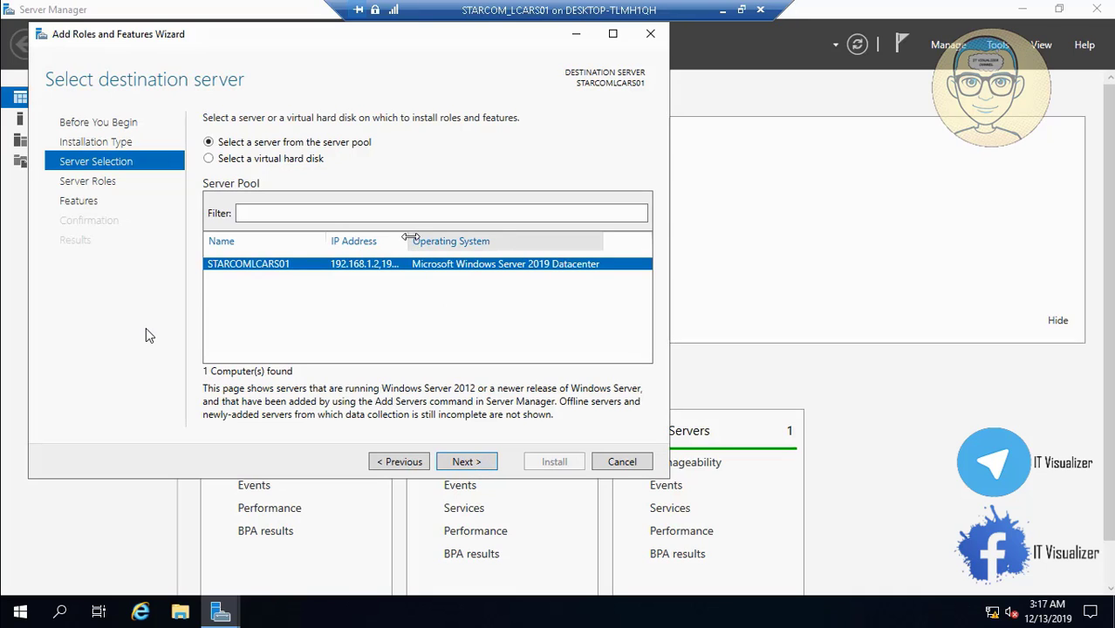
left_click_drag(410, 241, 500, 275)
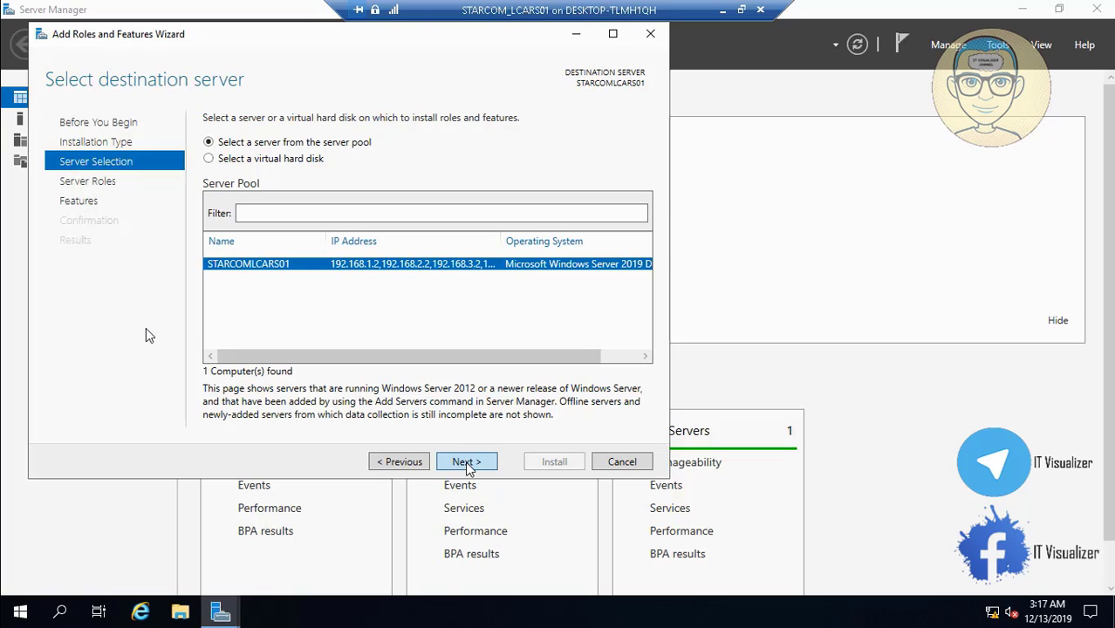
left_click(466, 462)
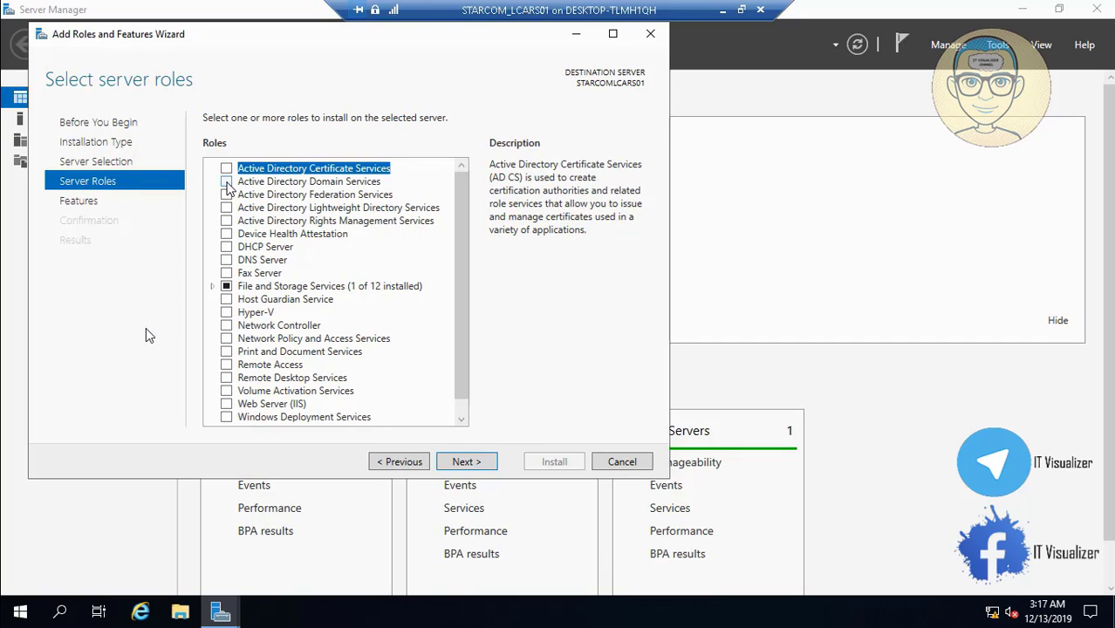
Select Active Directory Domain Services with its management tools and install them
left_click(225, 182)
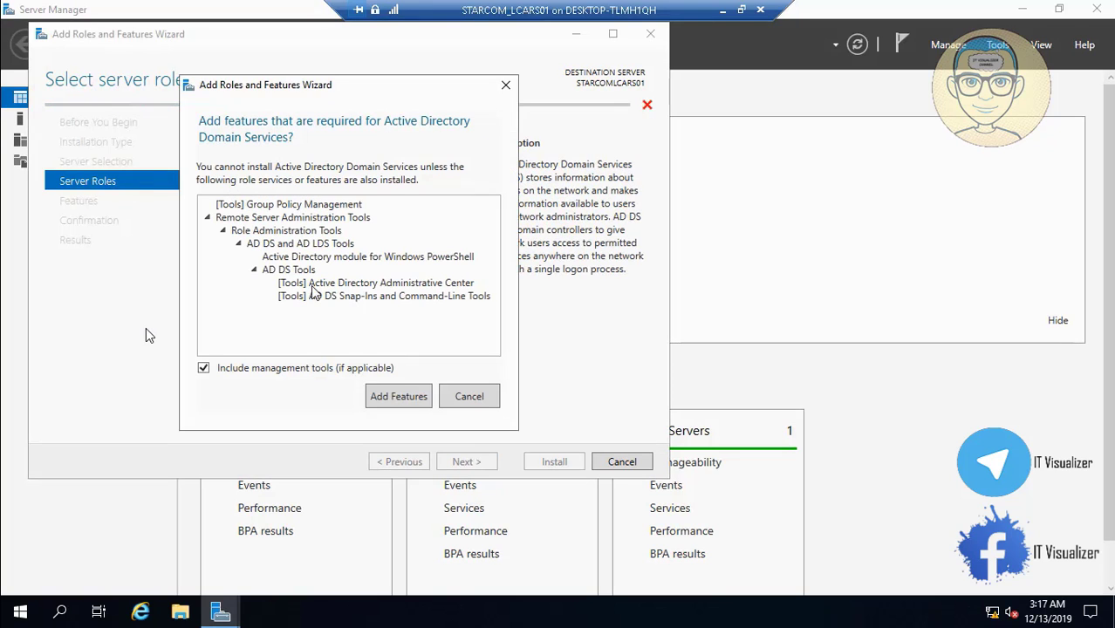
left_click(409, 397)
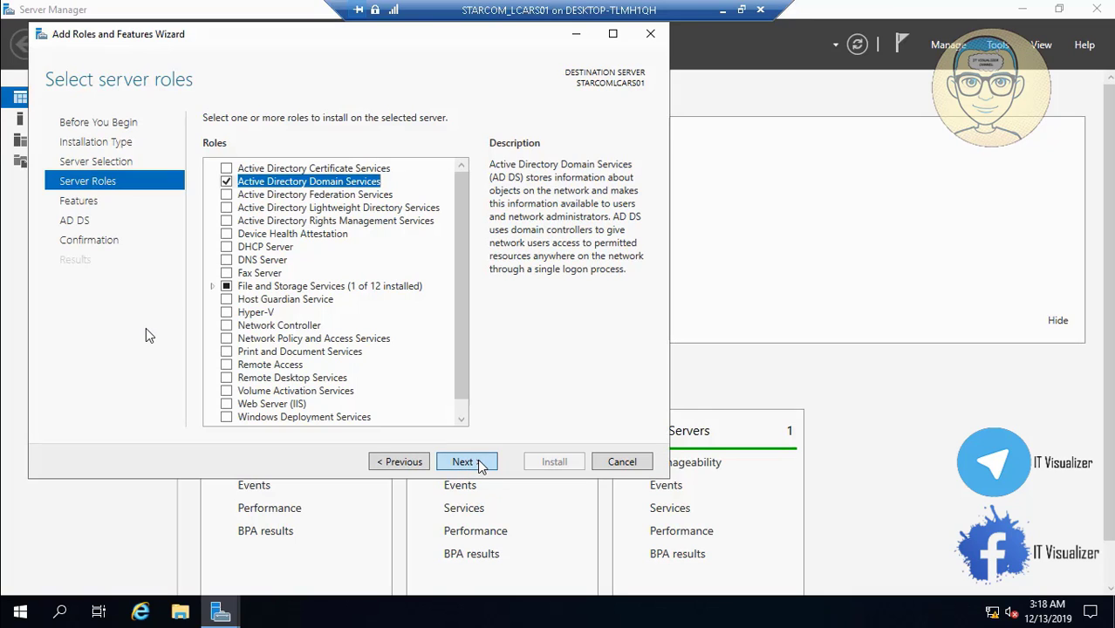
left_click(477, 463)
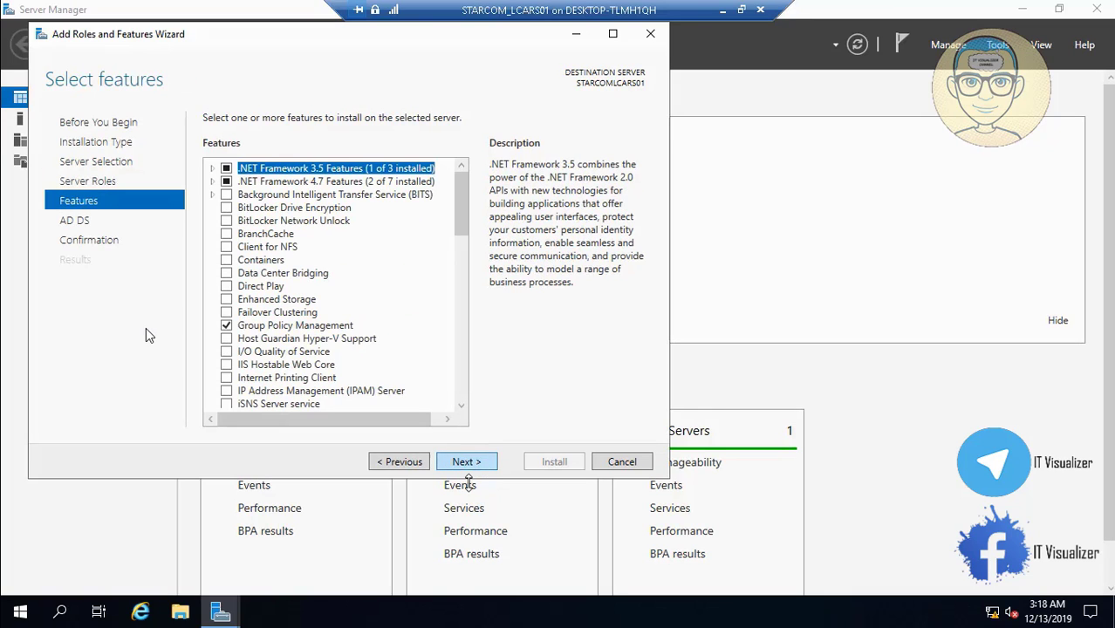
left_click(482, 463)
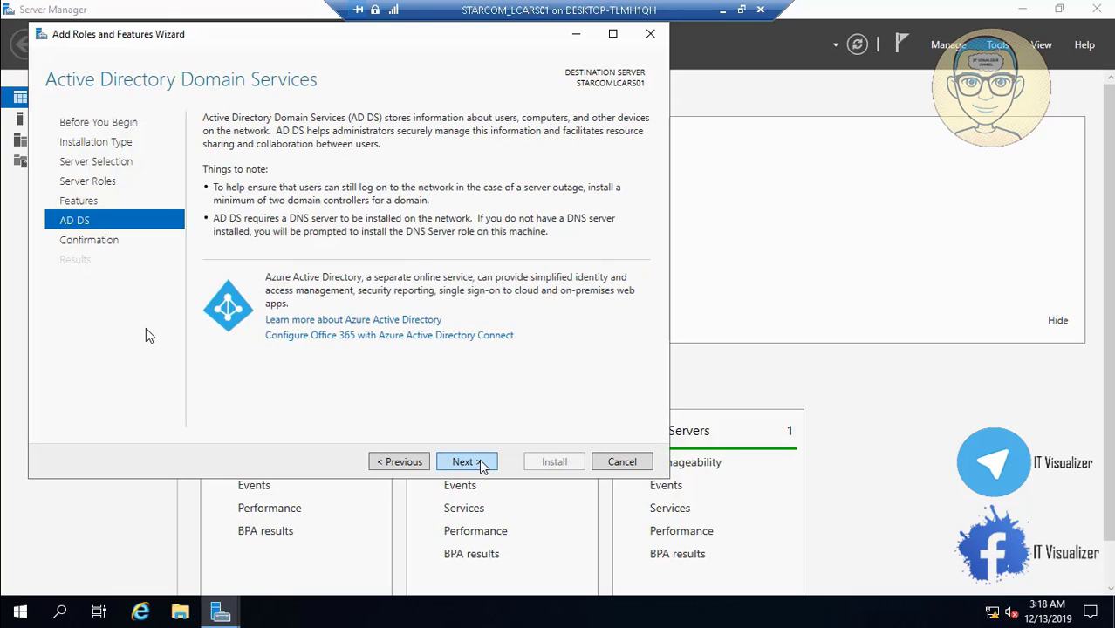
left_click(481, 464)
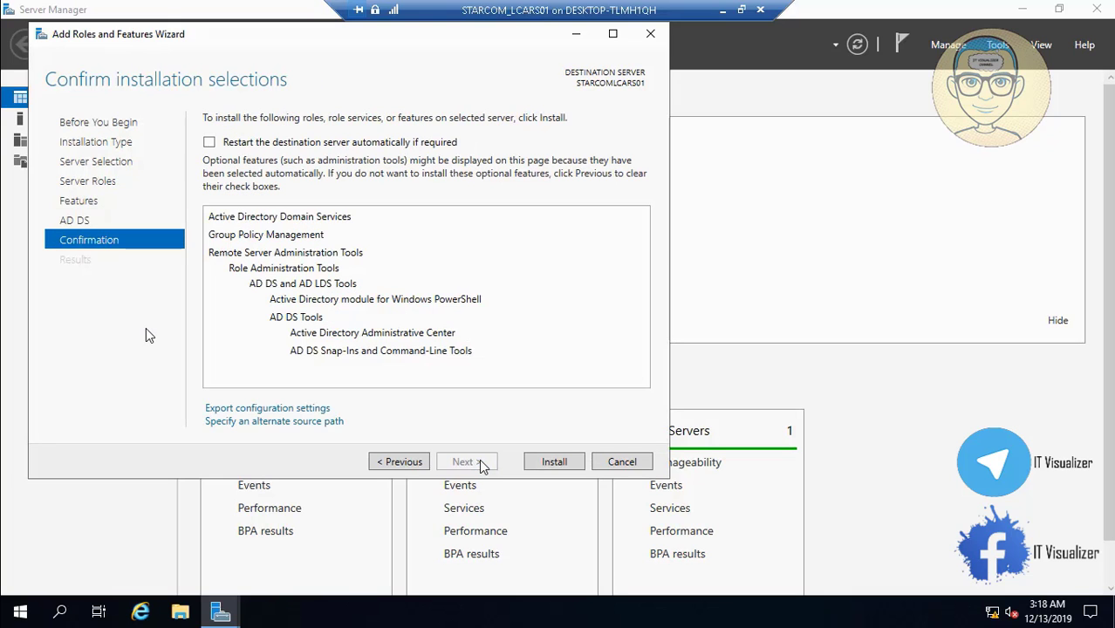
left_click(553, 462)
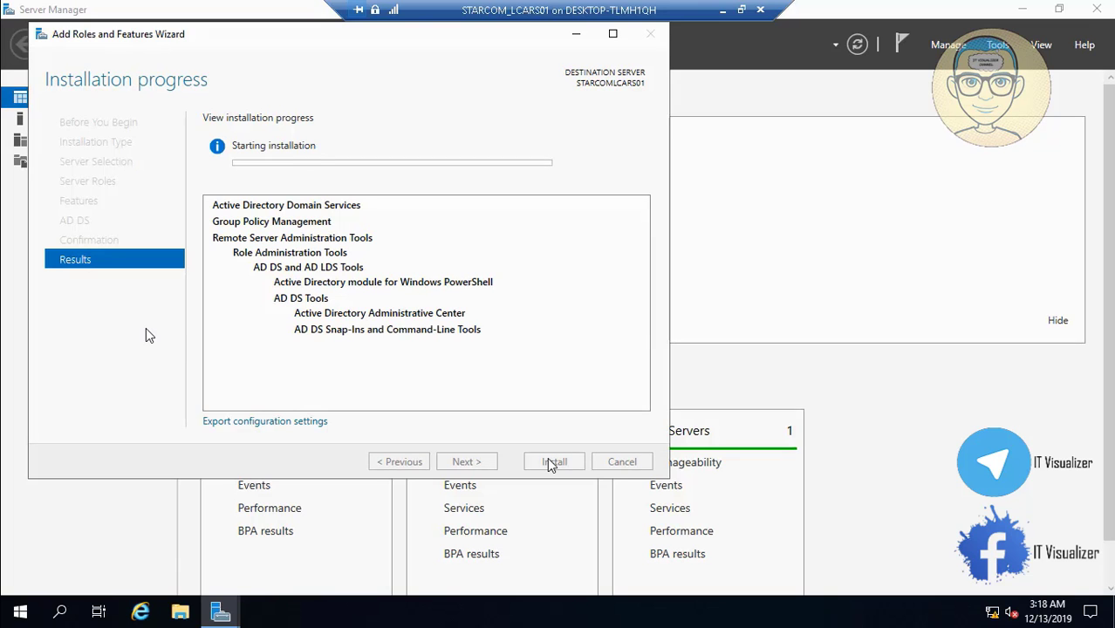
left_click(722, 10)
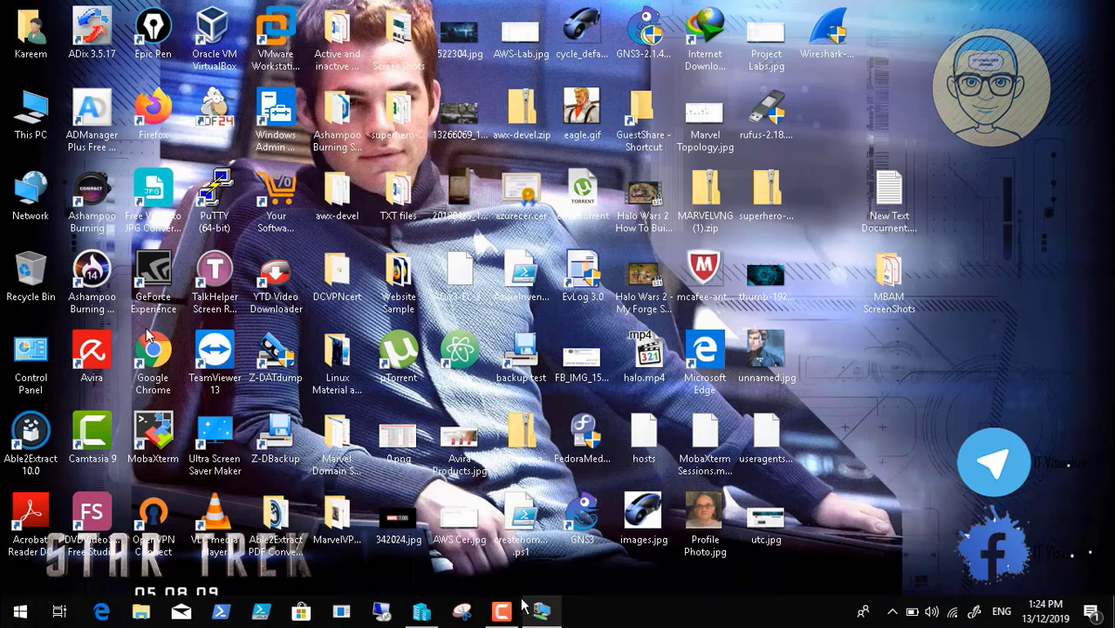
left_click(541, 615)
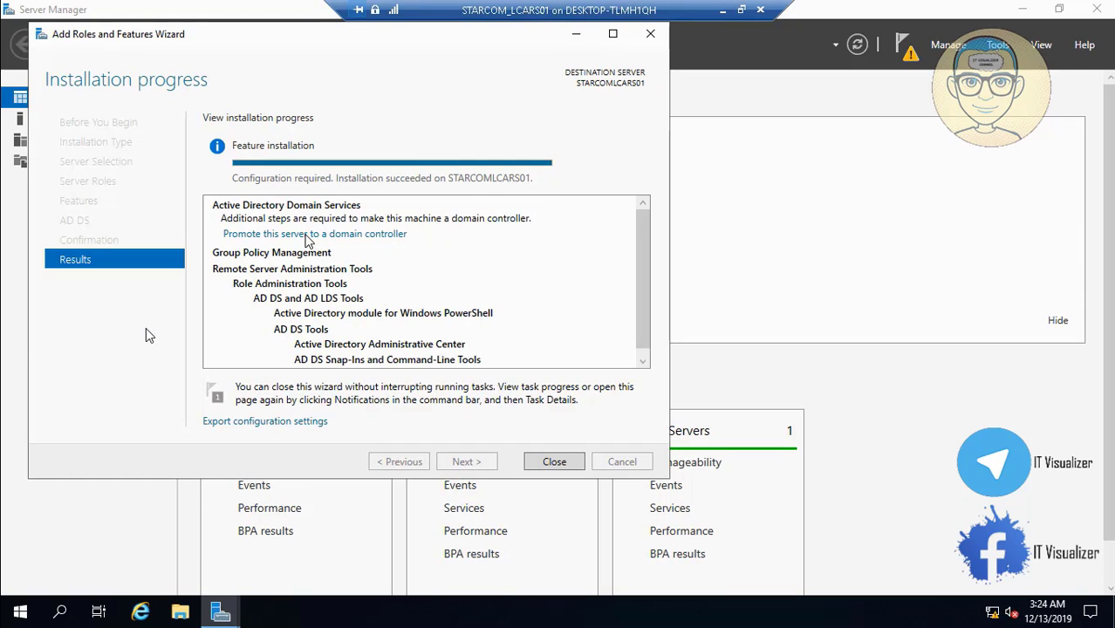
Launch domain controller promotion as a new forest with root domain STARTREK.LOCAL
left_click(306, 234)
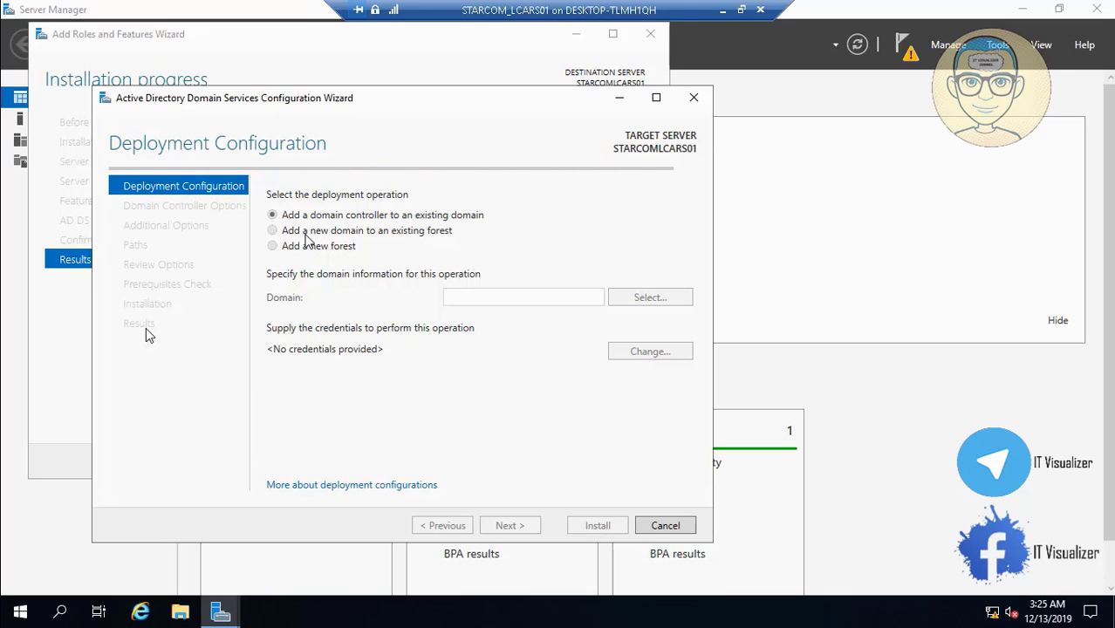
left_click(722, 9)
left_click(499, 614)
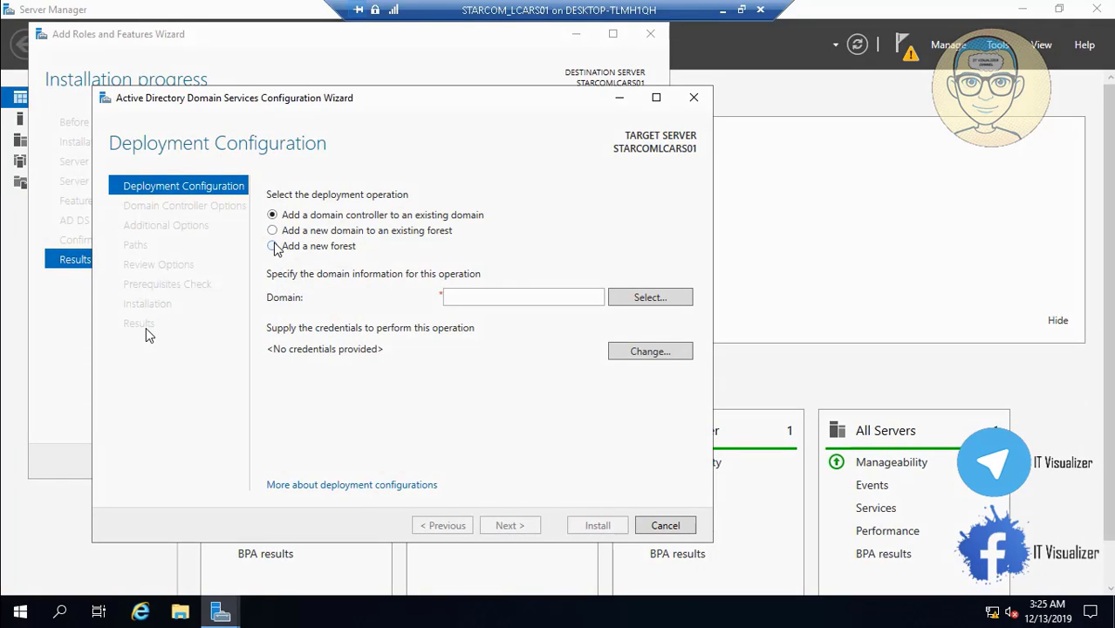
left_click(272, 245)
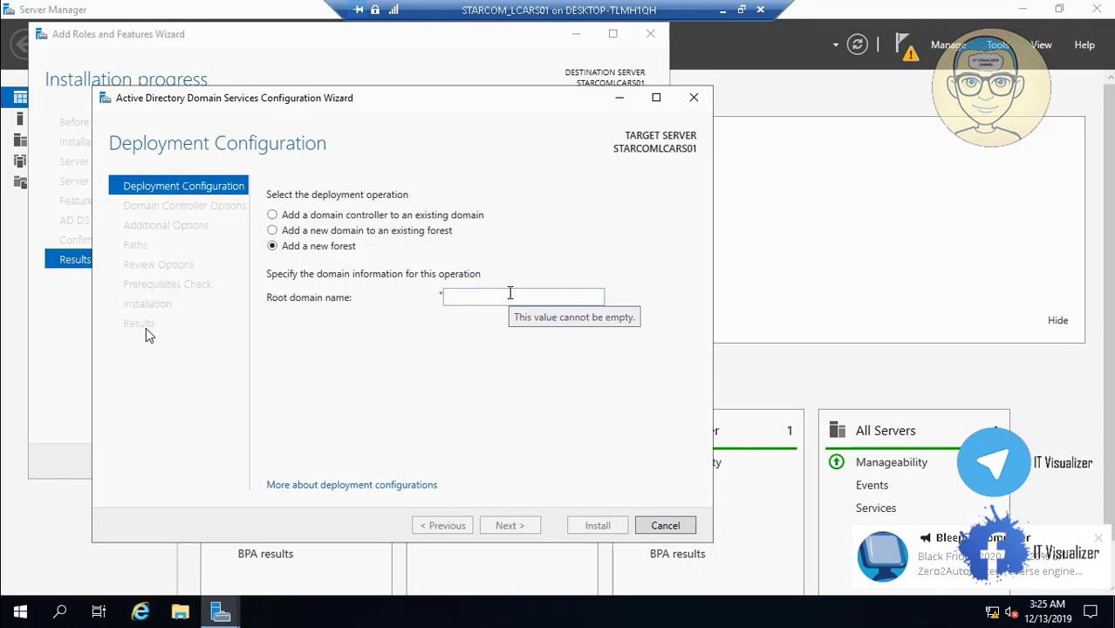
left_click(511, 297)
type("STARTREK.LOCAL")
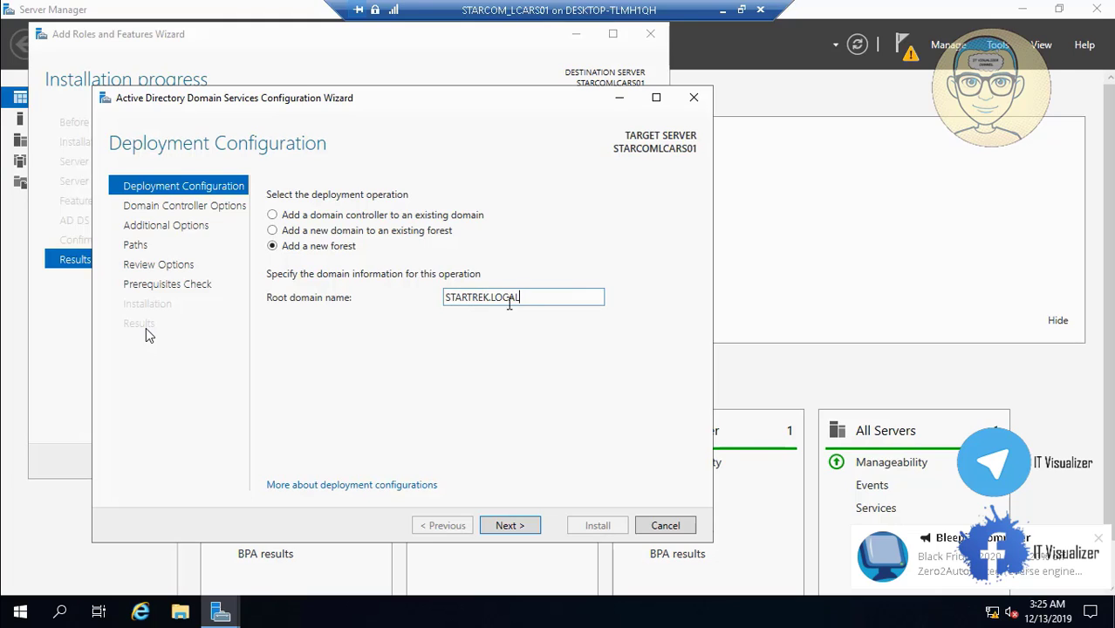
left_click(515, 527)
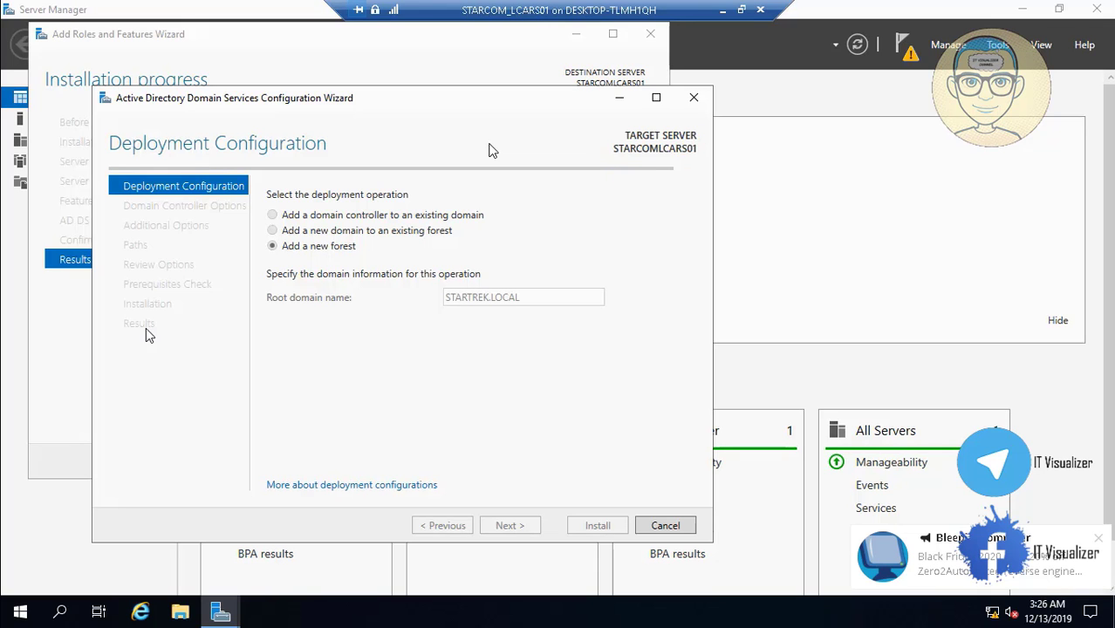
Enter and confirm the DSRM password, then advance past DNS Options to Additional Options
left_click(719, 10)
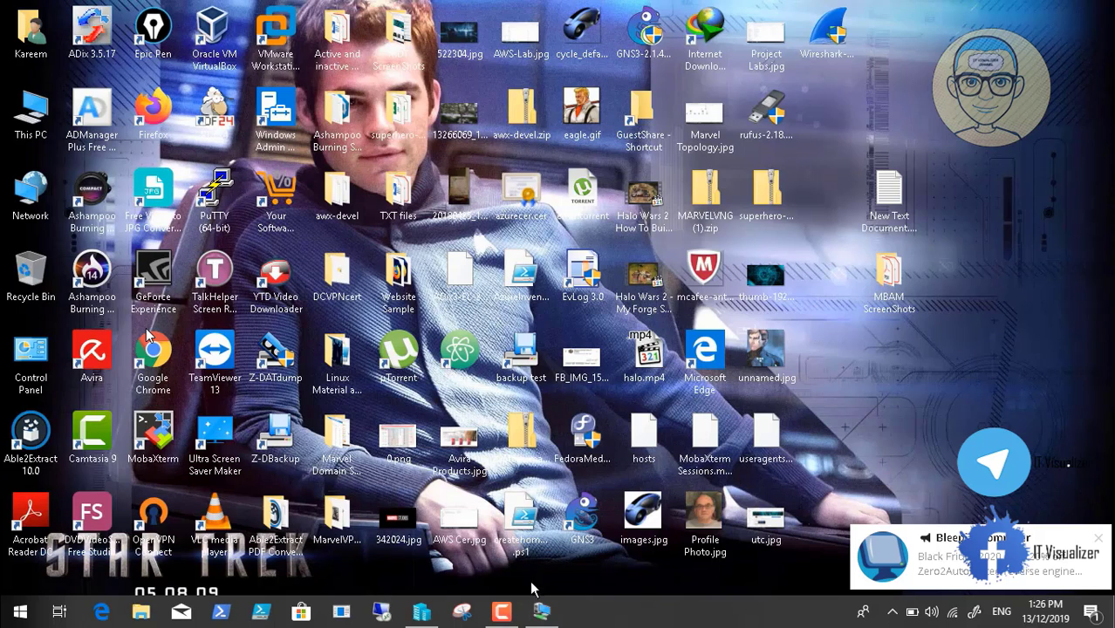
left_click(540, 612)
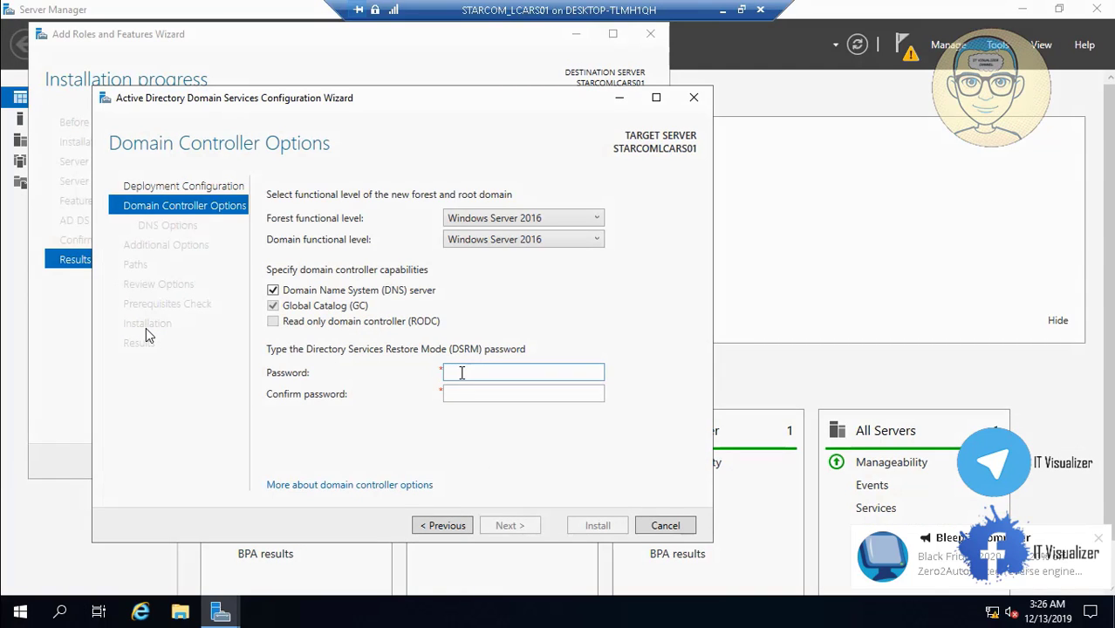
type("P@ssw")
key("Tab")
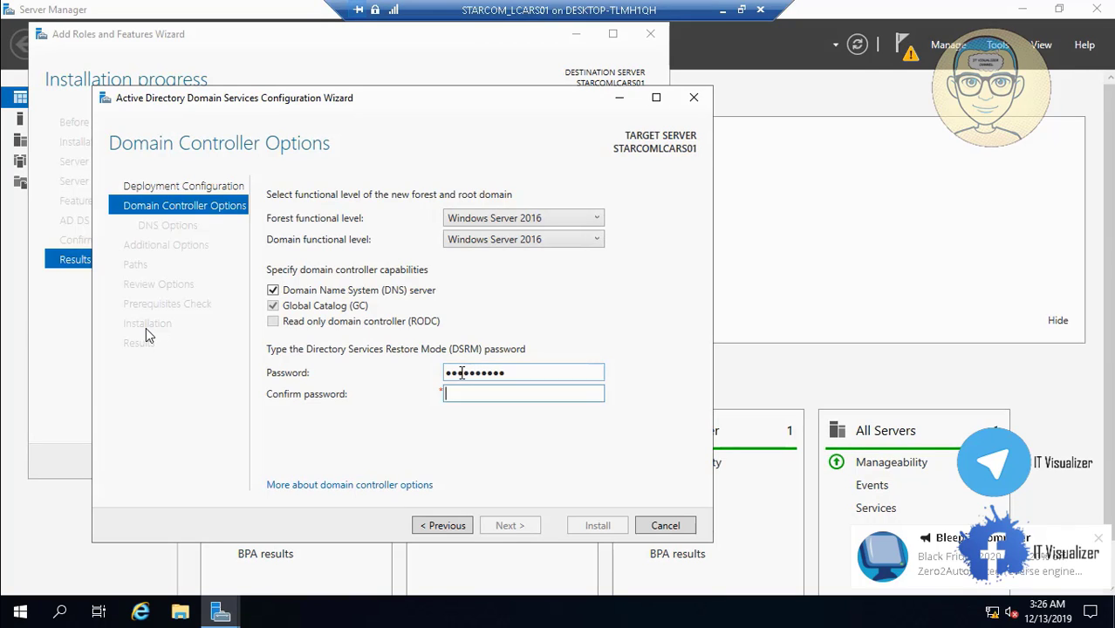
type("P@ssw0rd12")
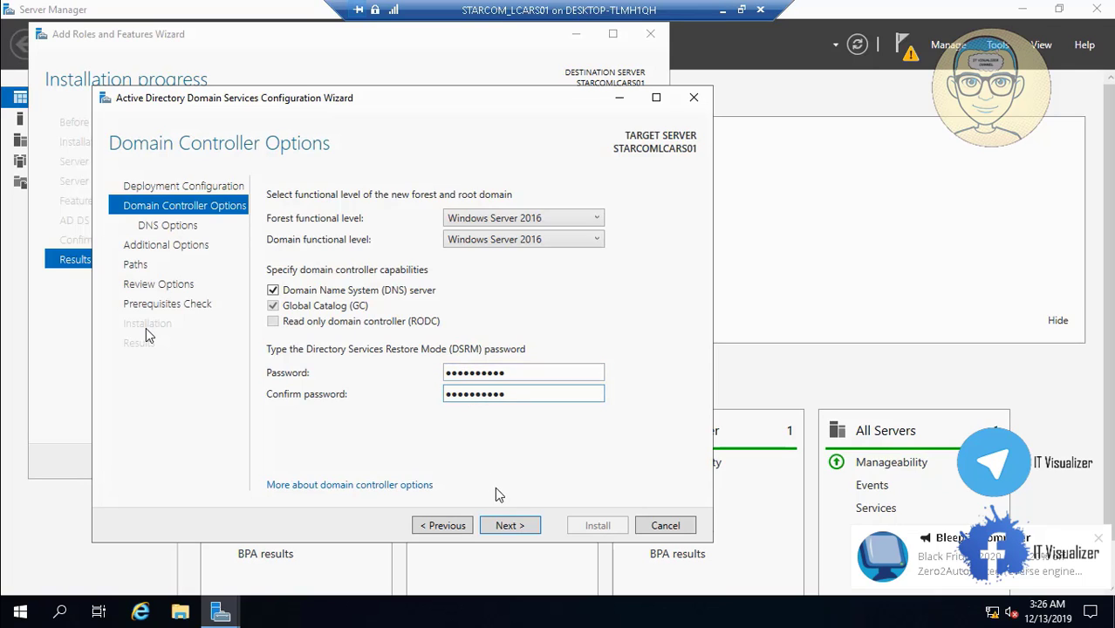
left_click(510, 527)
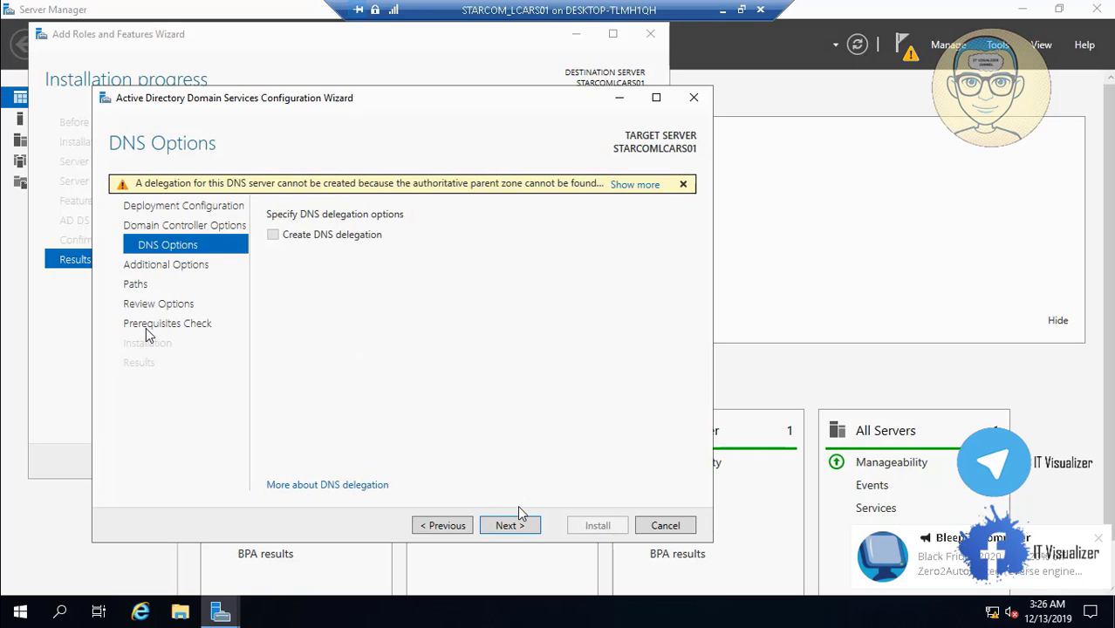
left_click(520, 530)
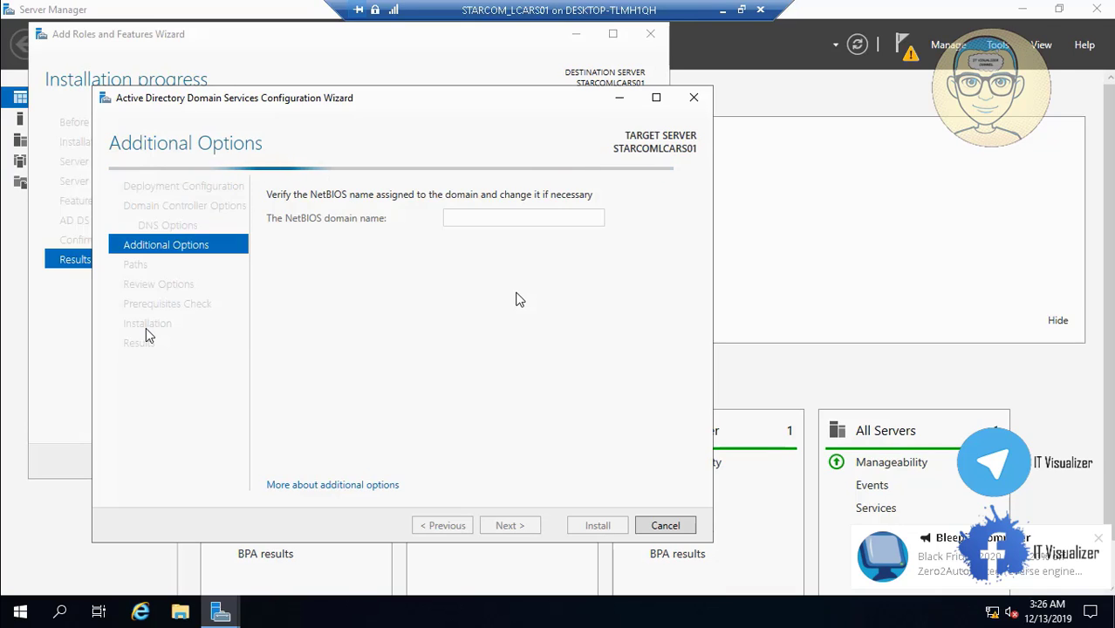
Keep STARTREK as the NetBIOS name, advance to Paths, then minimize the VM session
left_click(722, 10)
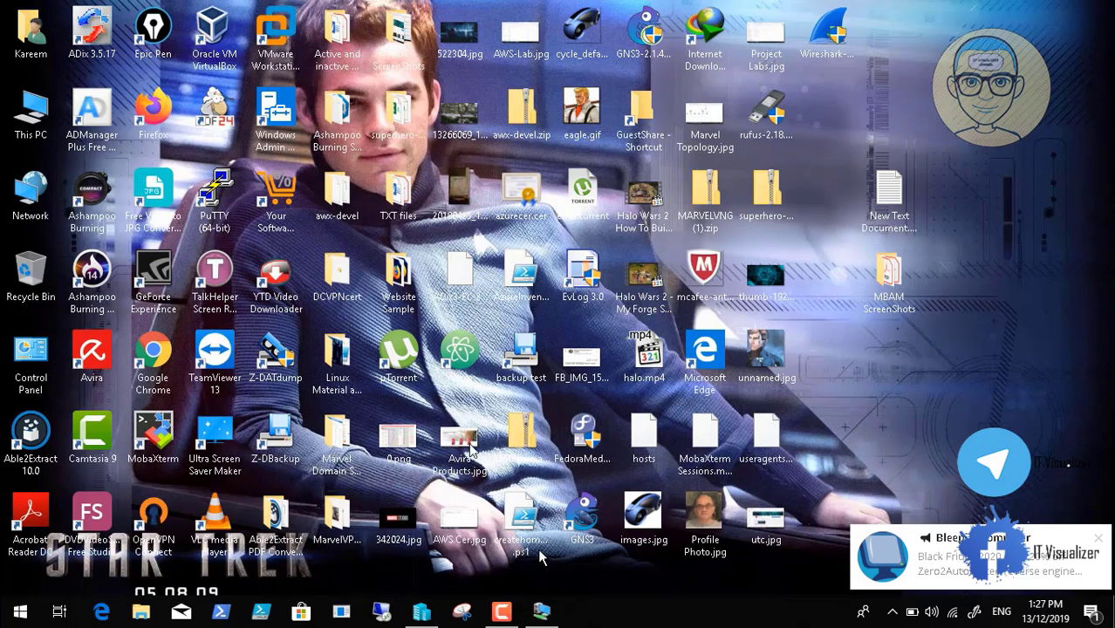
left_click(543, 613)
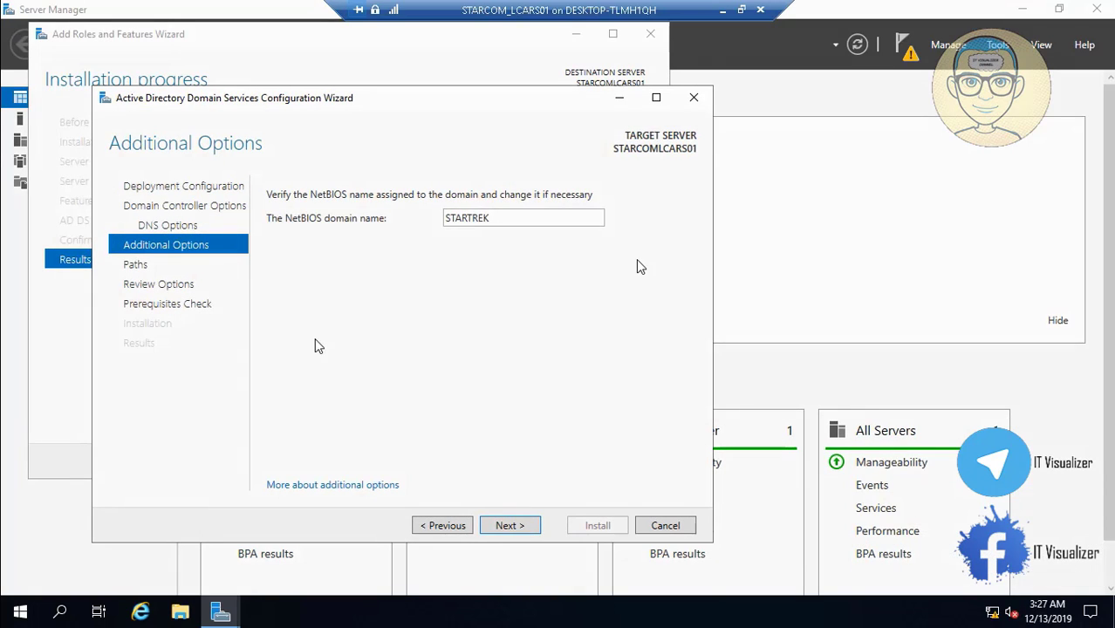
left_click(513, 526)
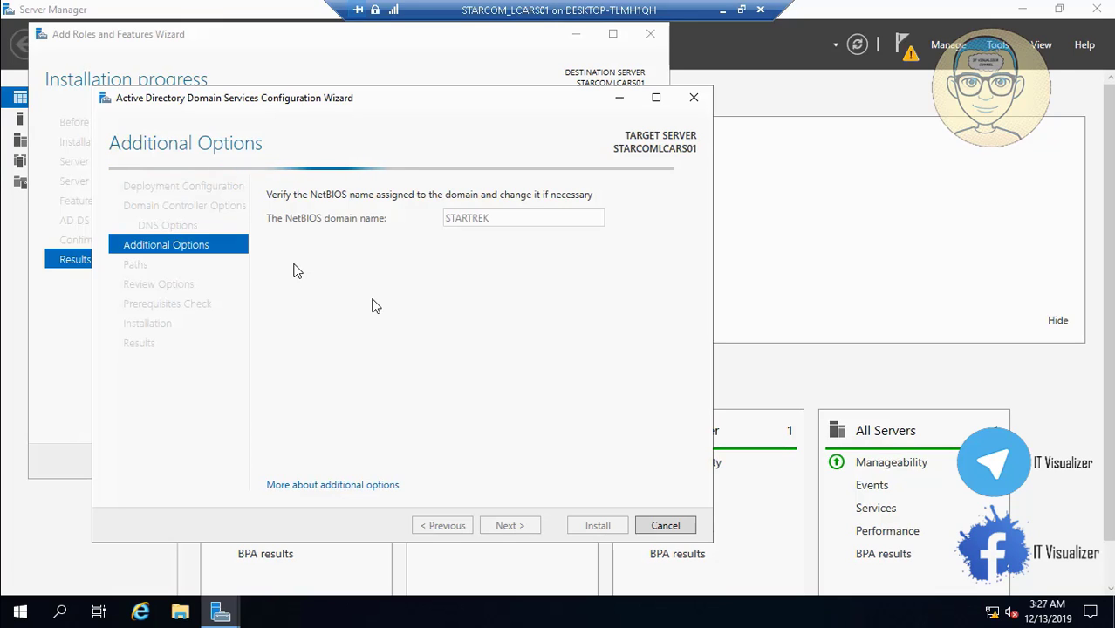
key("ctrl+alt+Break")
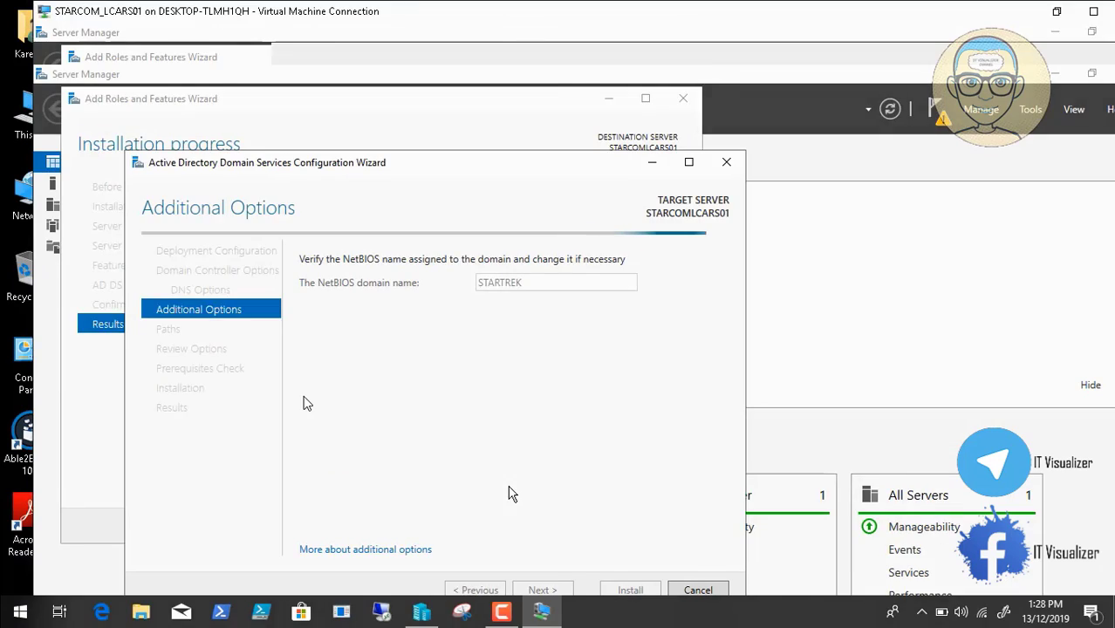
key("super+d")
left_click(502, 611)
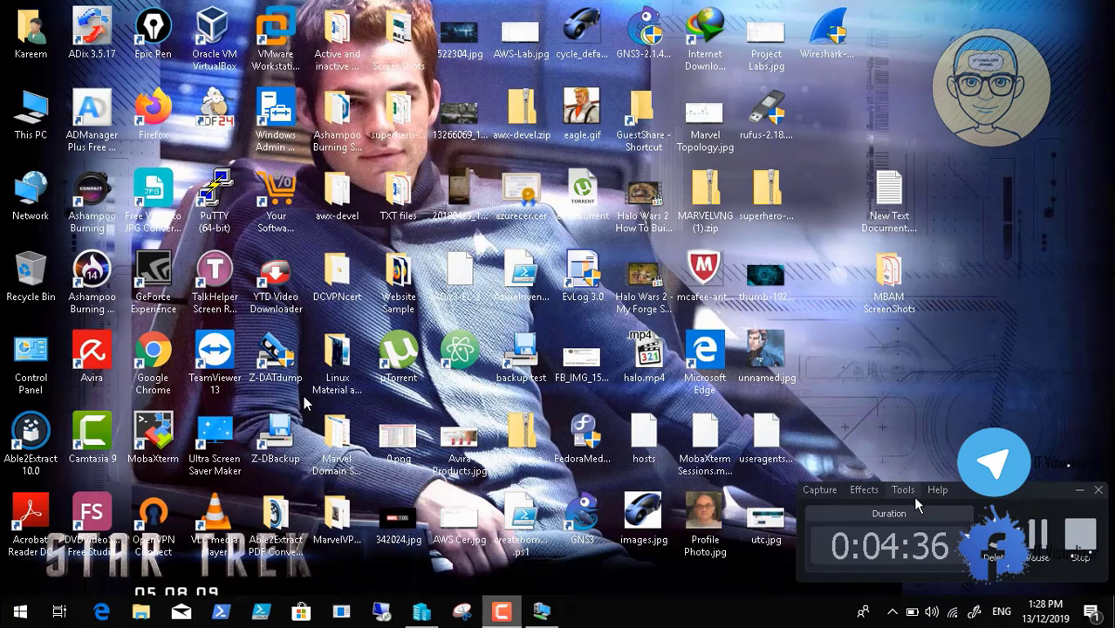
left_click(1038, 535)
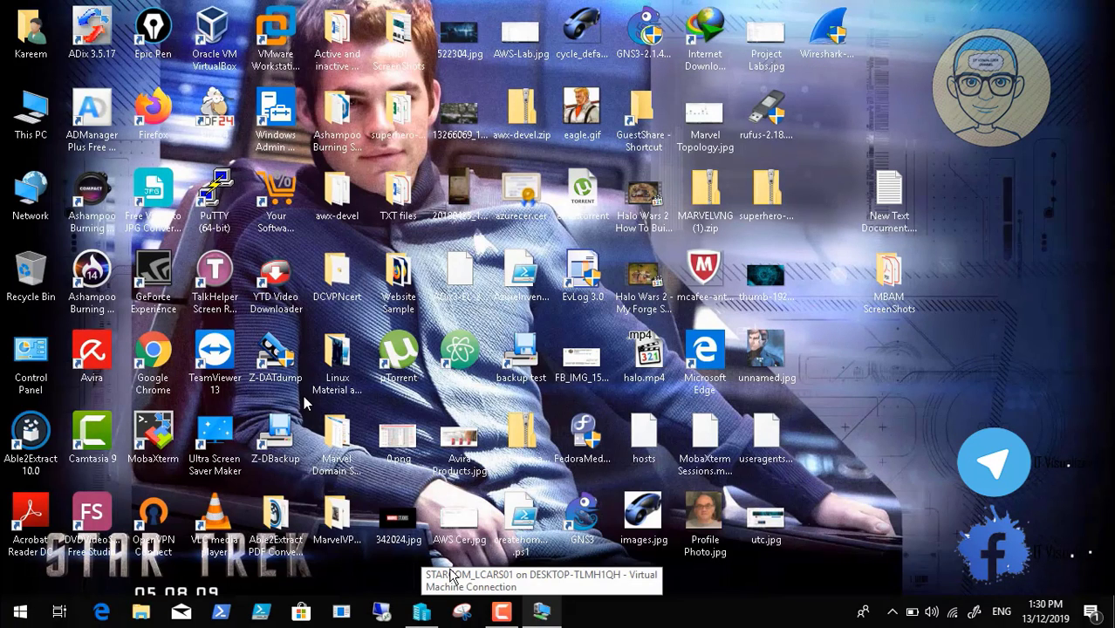
Advance from Paths to Review Options and open the generated script with View script
left_click(543, 615)
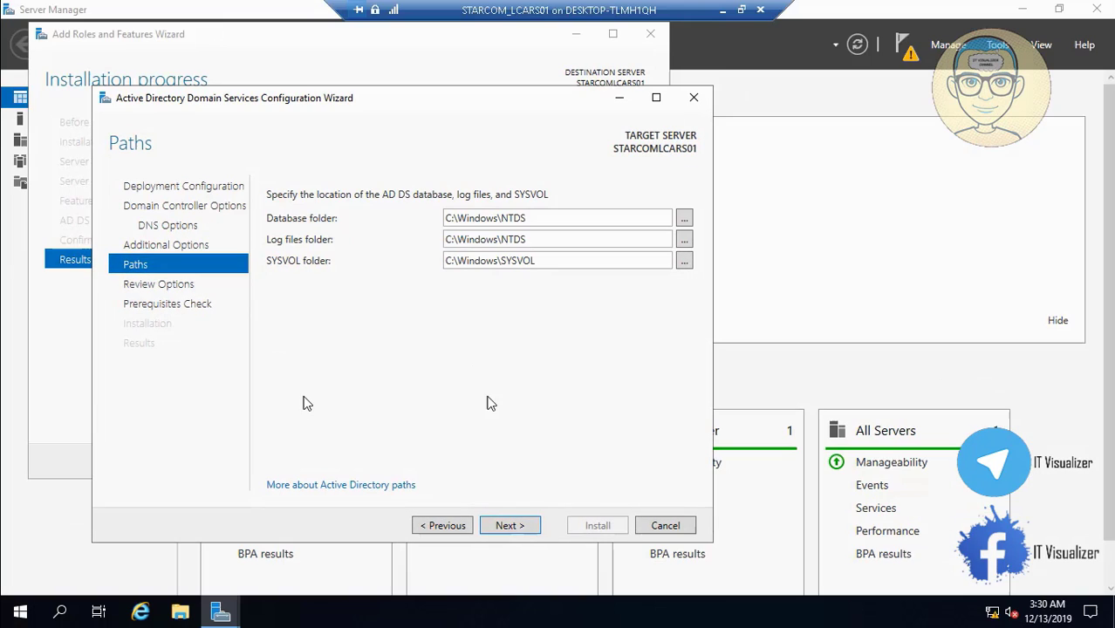
left_click(511, 530)
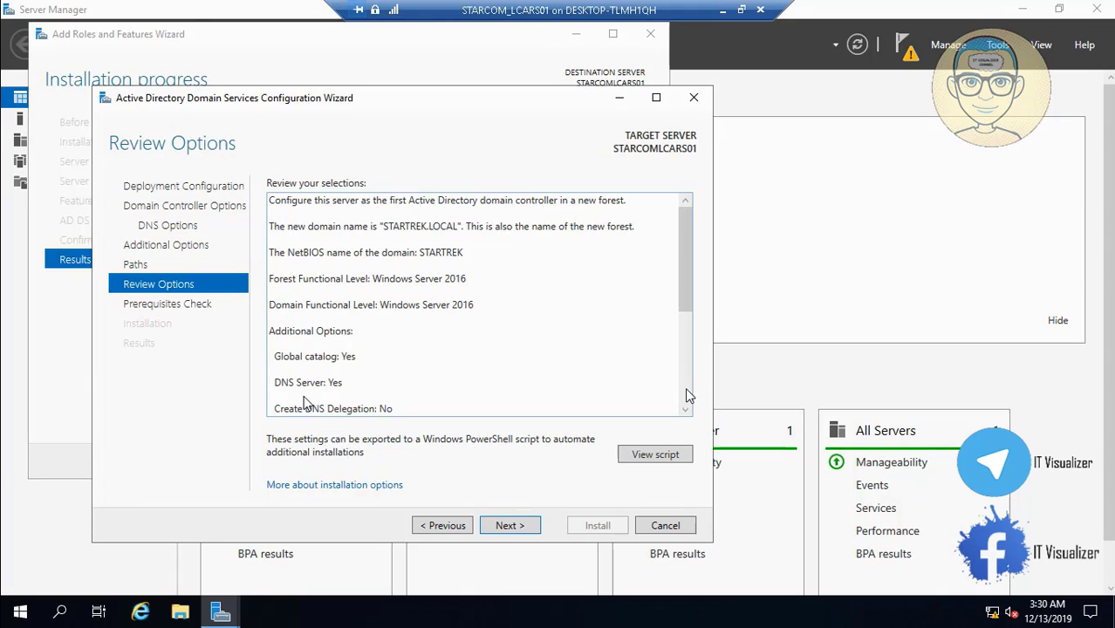
left_click(686, 395)
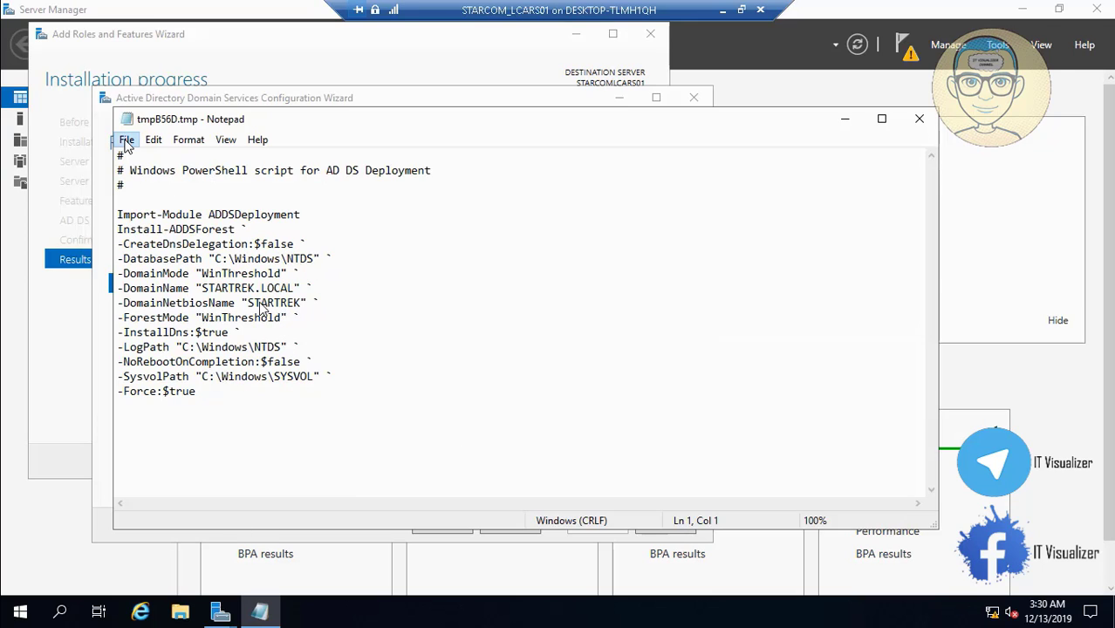
Save the script as tmpB56D.tmp in a new 'Powershell Scripts' folder on Local Disk (D:)
key("space")
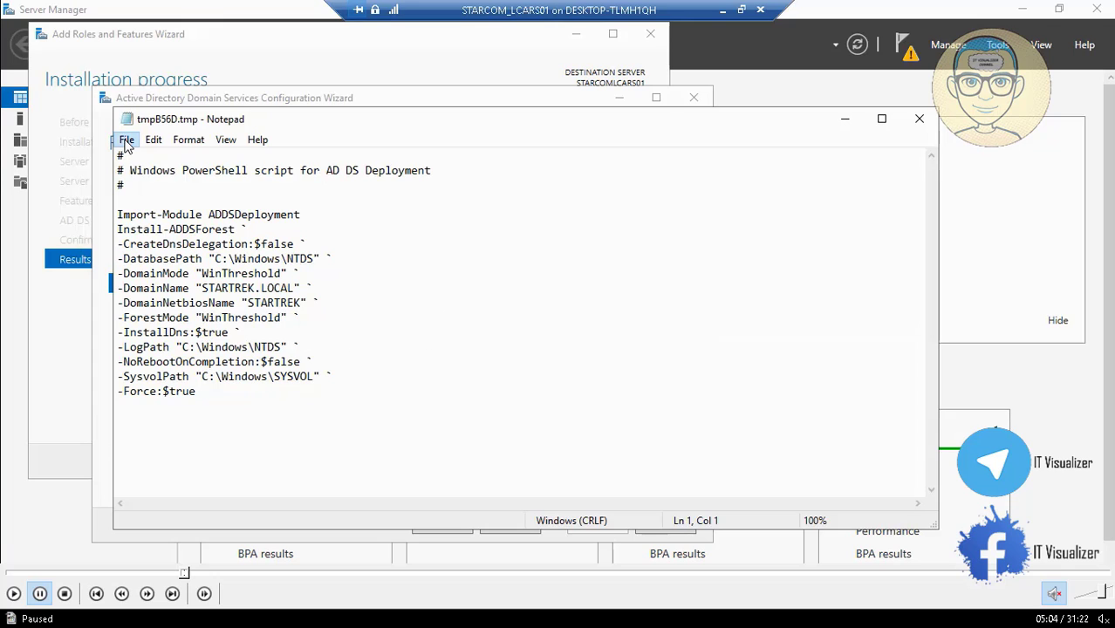
left_click(12, 593)
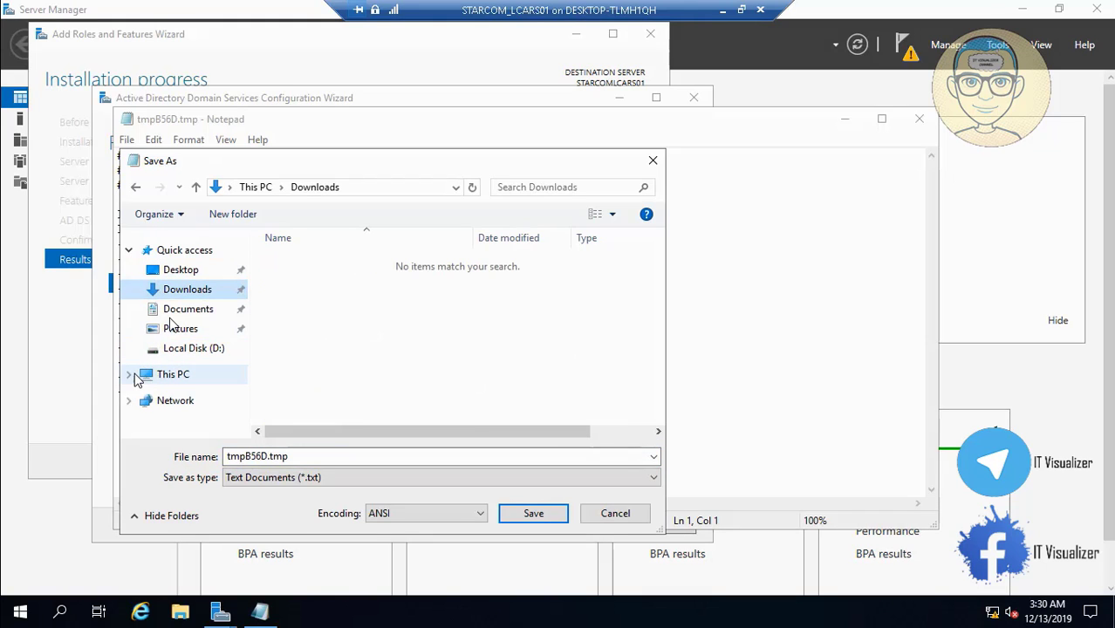
left_click(131, 377)
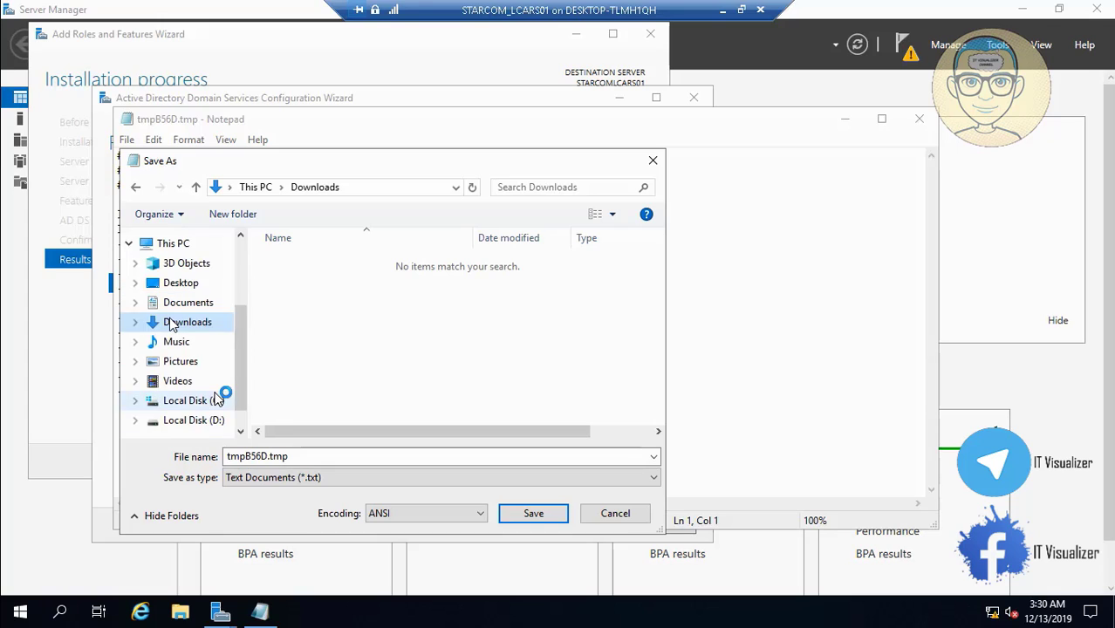
left_click(214, 422)
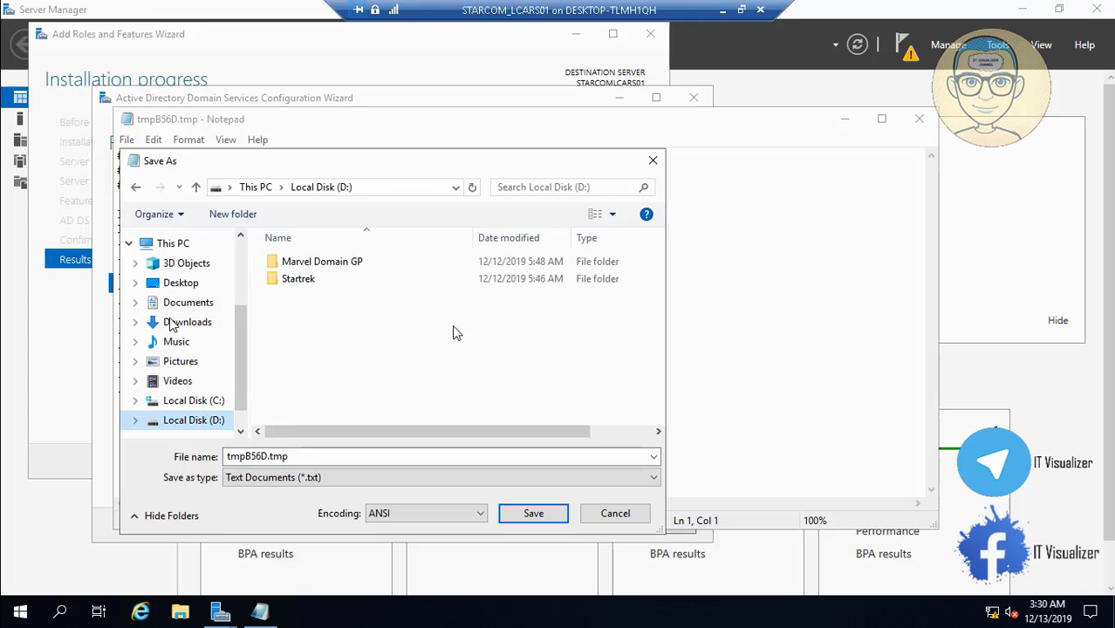
right_click(311, 326)
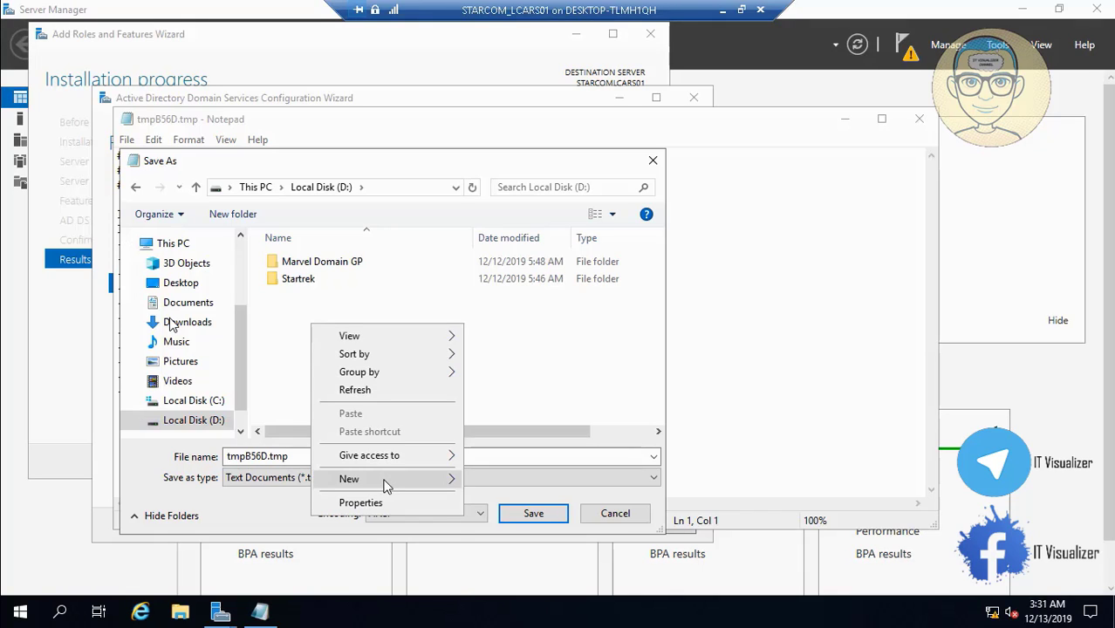
left_click(487, 481)
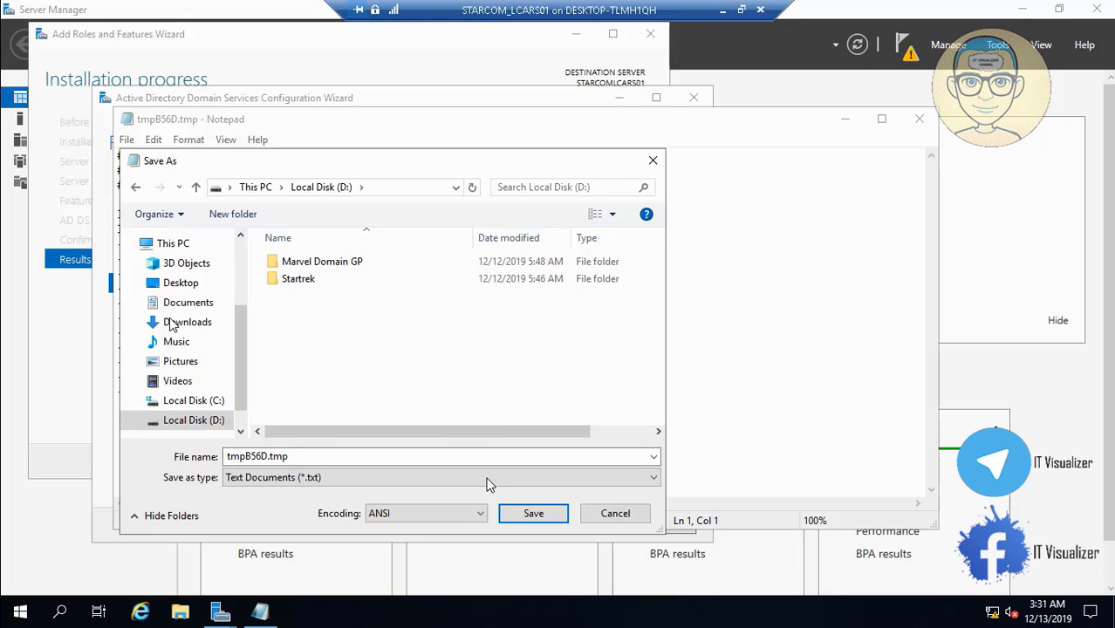
type("Po")
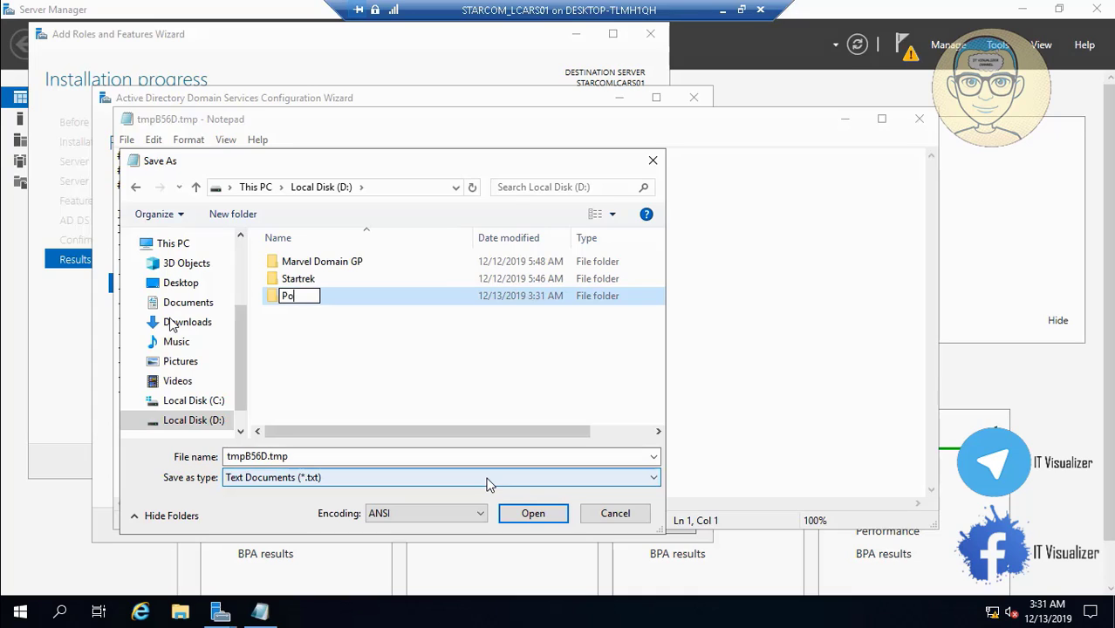
type("wershell Scripts")
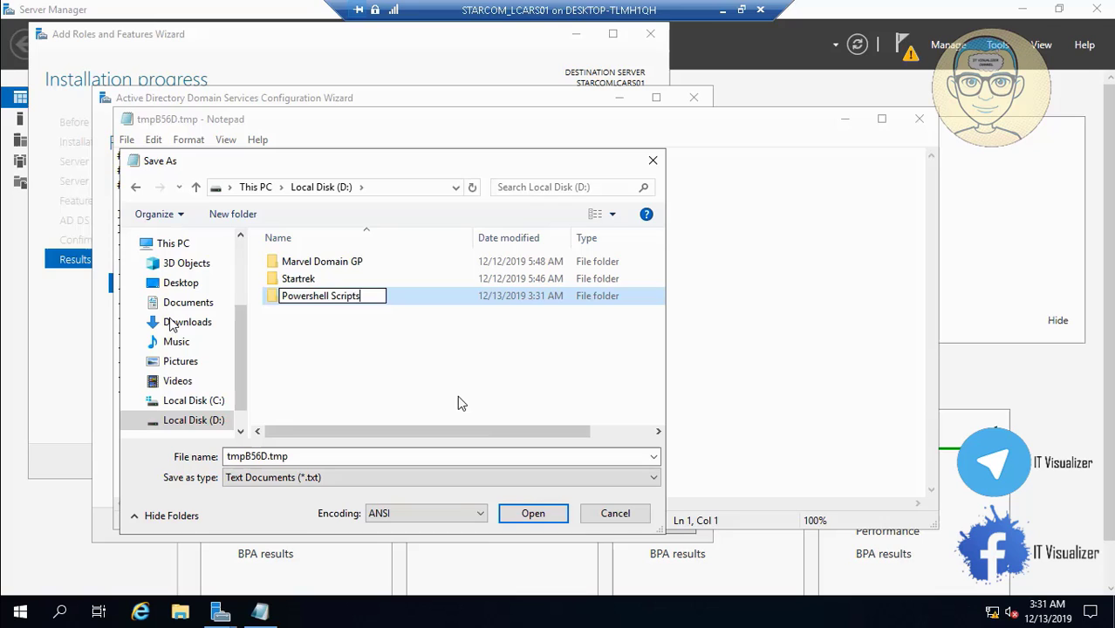
left_click(457, 395)
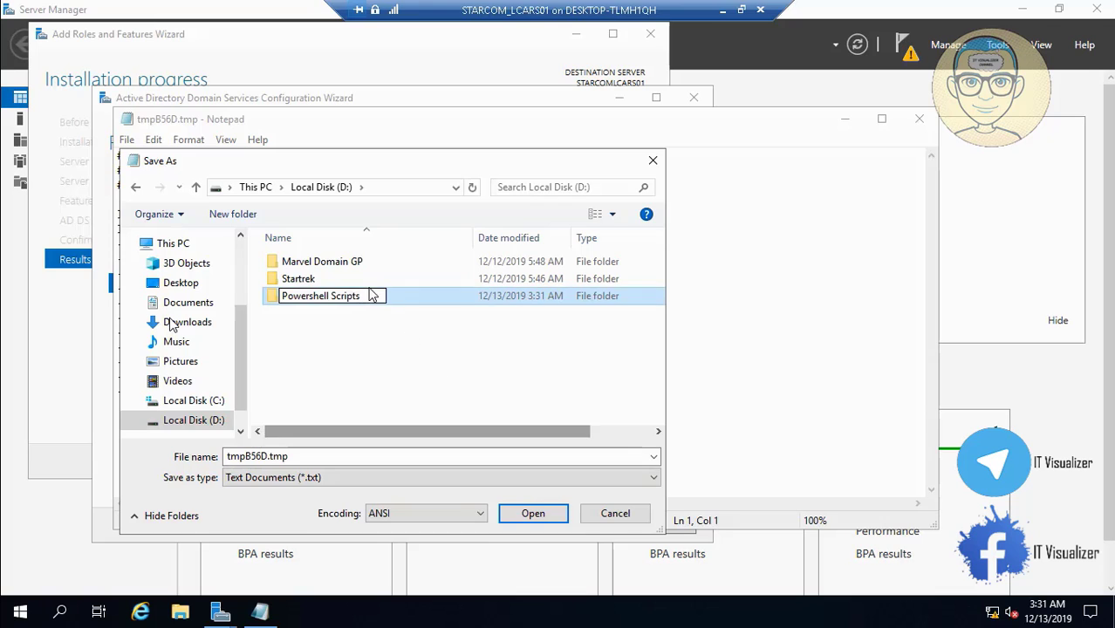
double_click(307, 297)
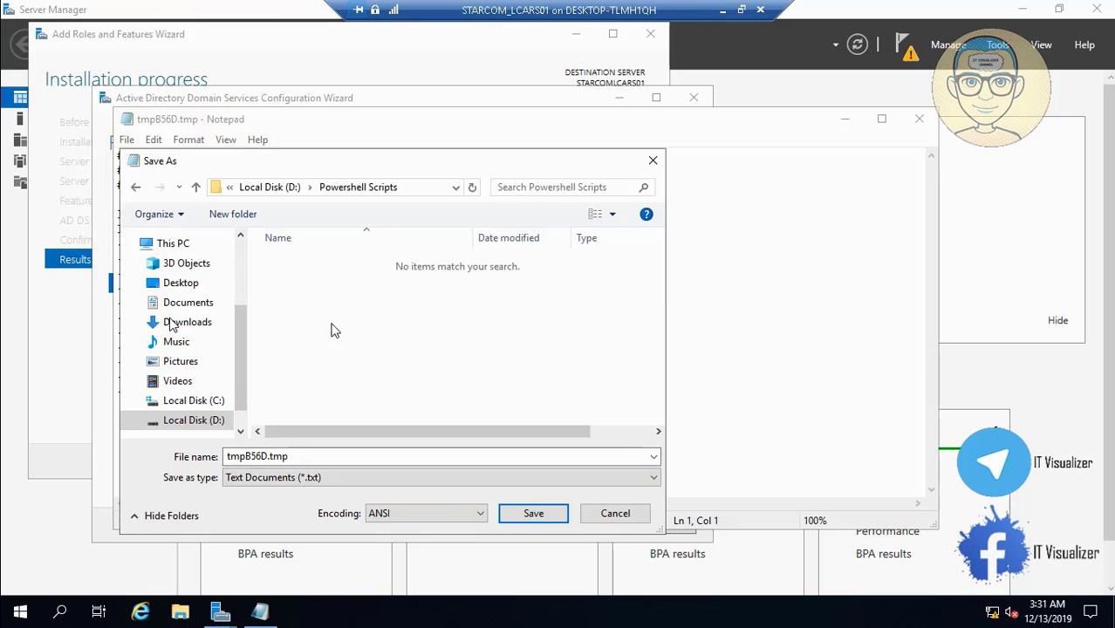
left_click(535, 512)
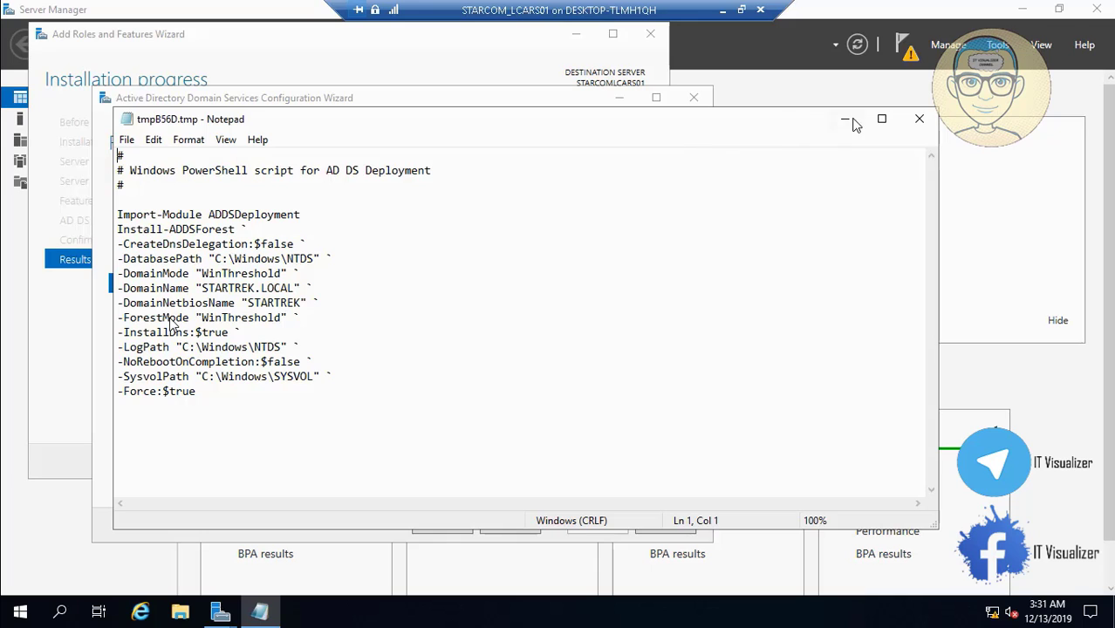
Close Notepad and advance from Review Options to the Prerequisites Check
left_click(919, 120)
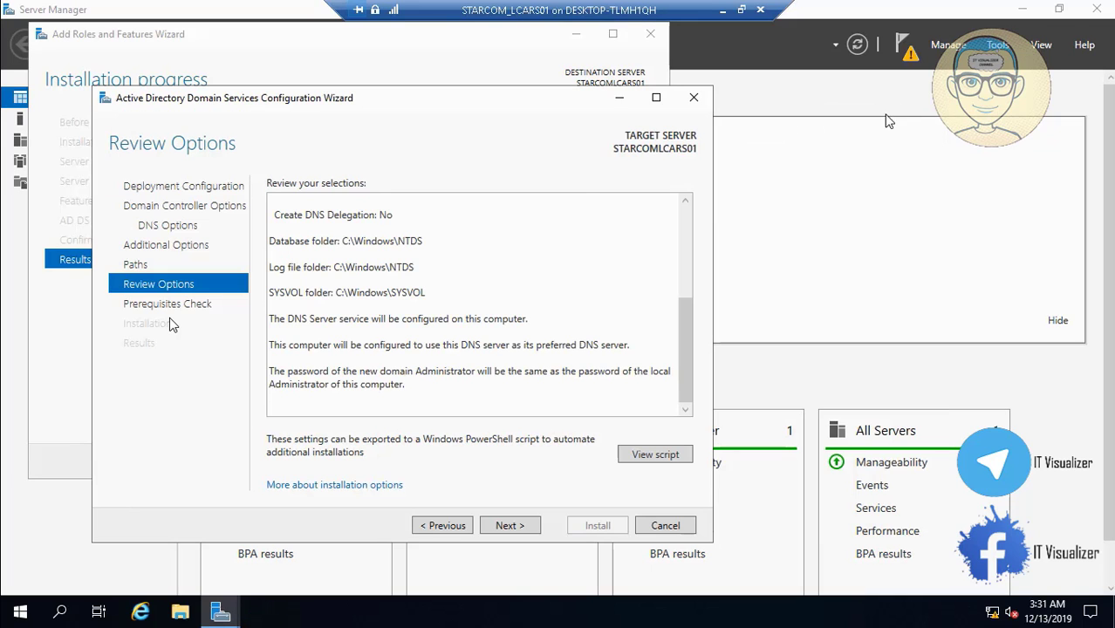
left_click(509, 526)
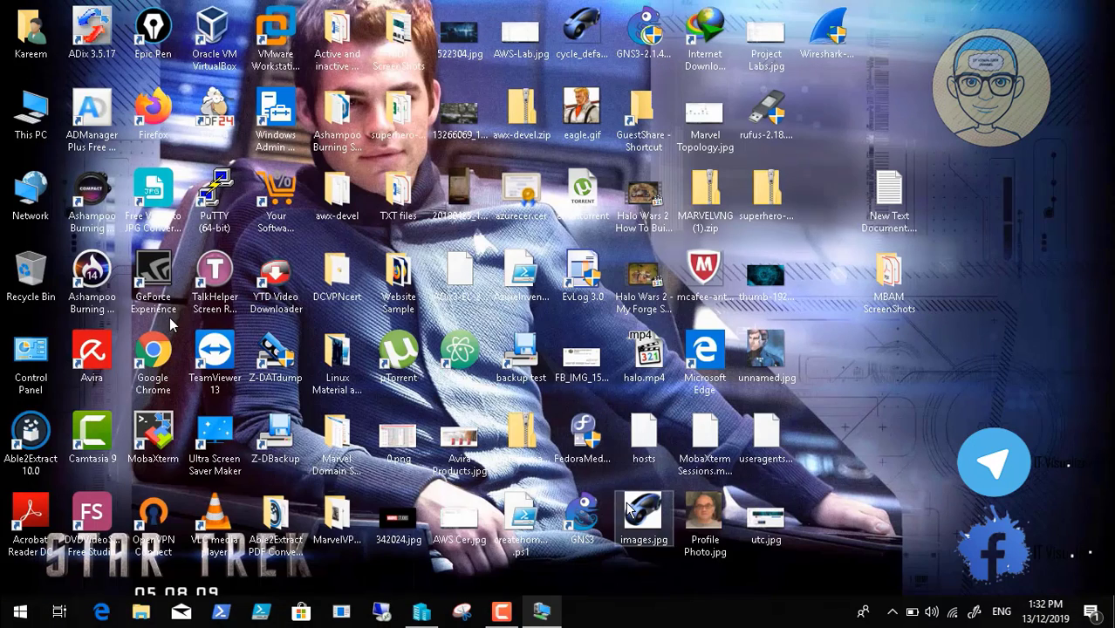
Minimize the VM connection window during the prerequisites check and click the host taskbar
left_click(723, 9)
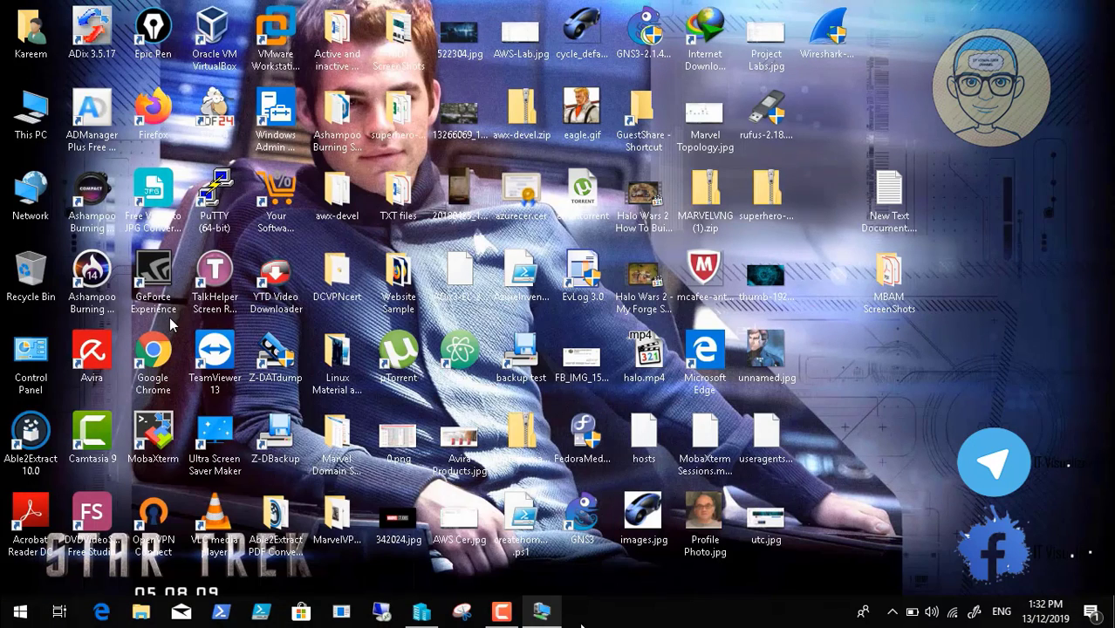
left_click(502, 613)
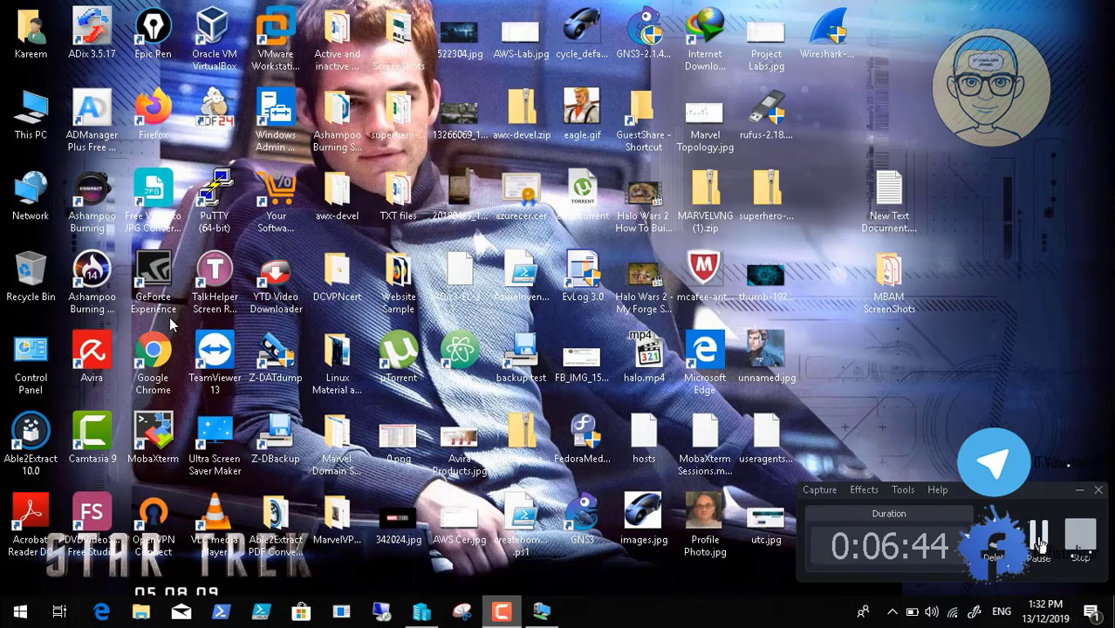
Start the AD DS domain controller installation and bring back the VM's 'You're about to be signed out' notice
left_click(545, 613)
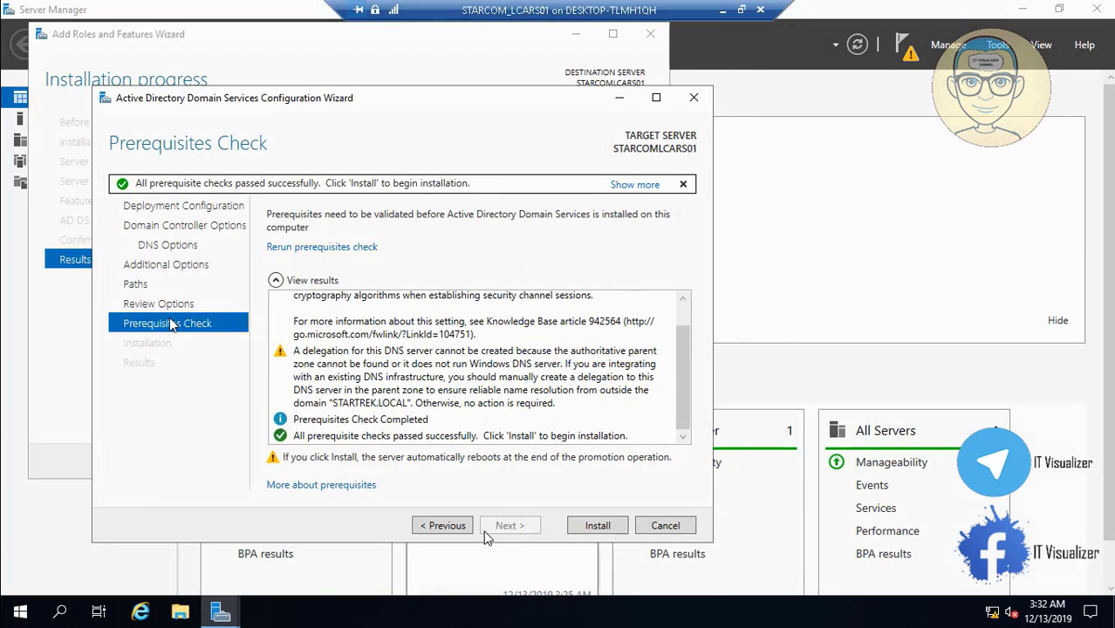
left_click(598, 526)
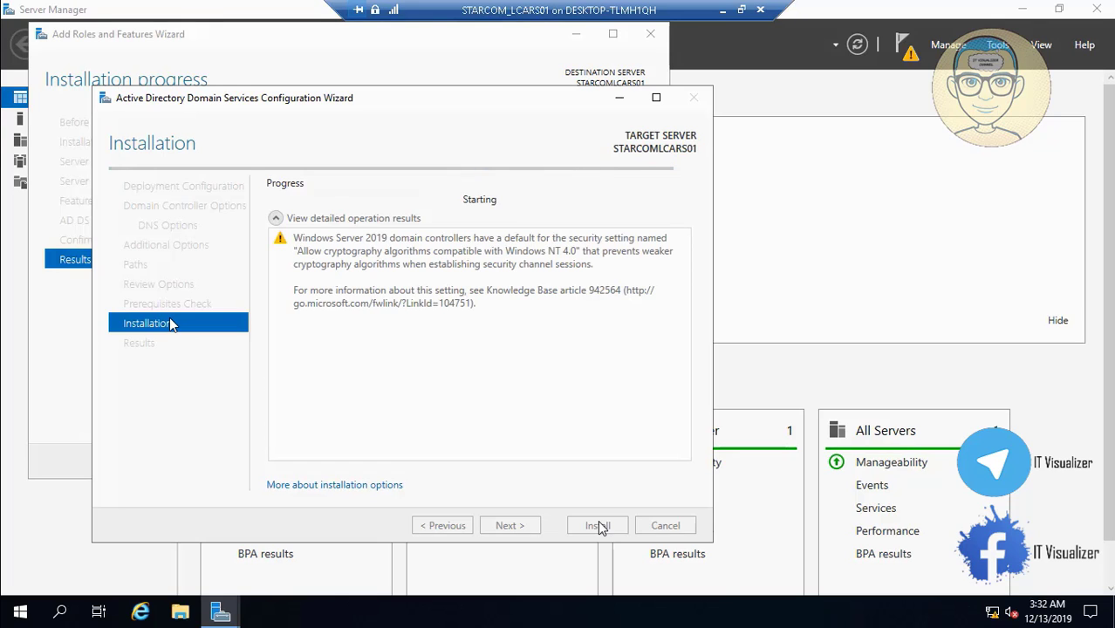
left_click(722, 9)
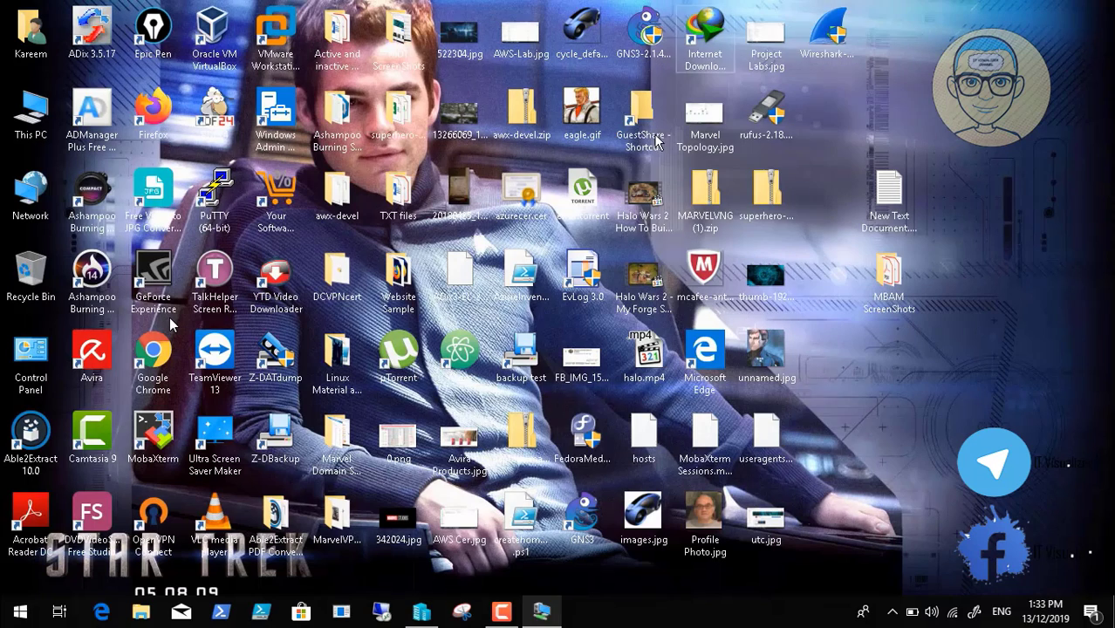
left_click(502, 610)
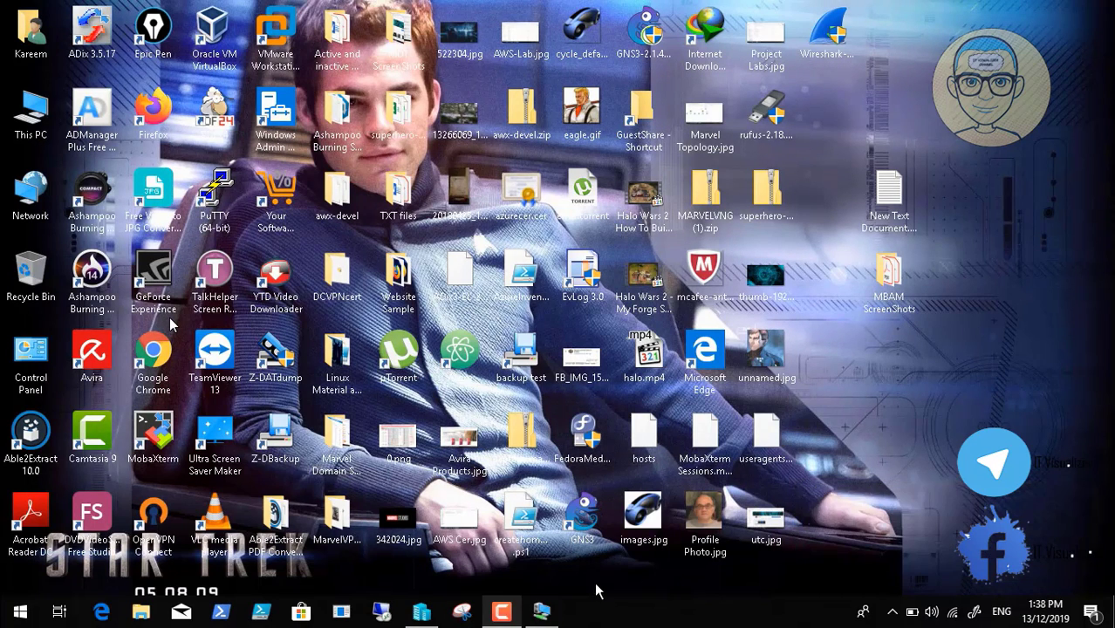
left_click(540, 612)
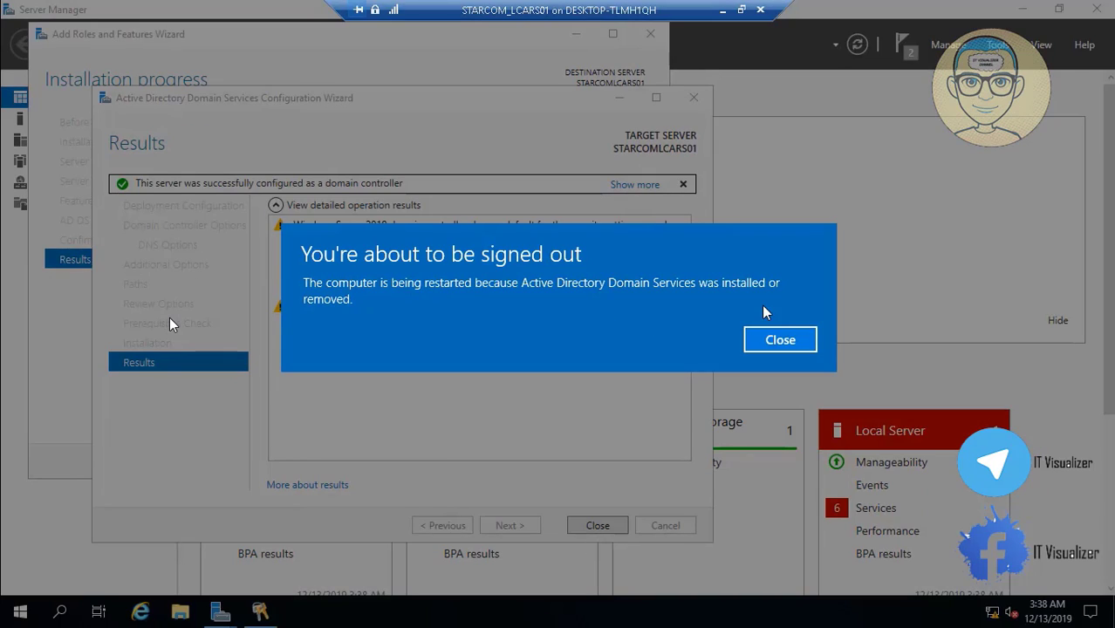
Dismiss the sign-out notice and return to the restarting VM's screen
left_click(780, 340)
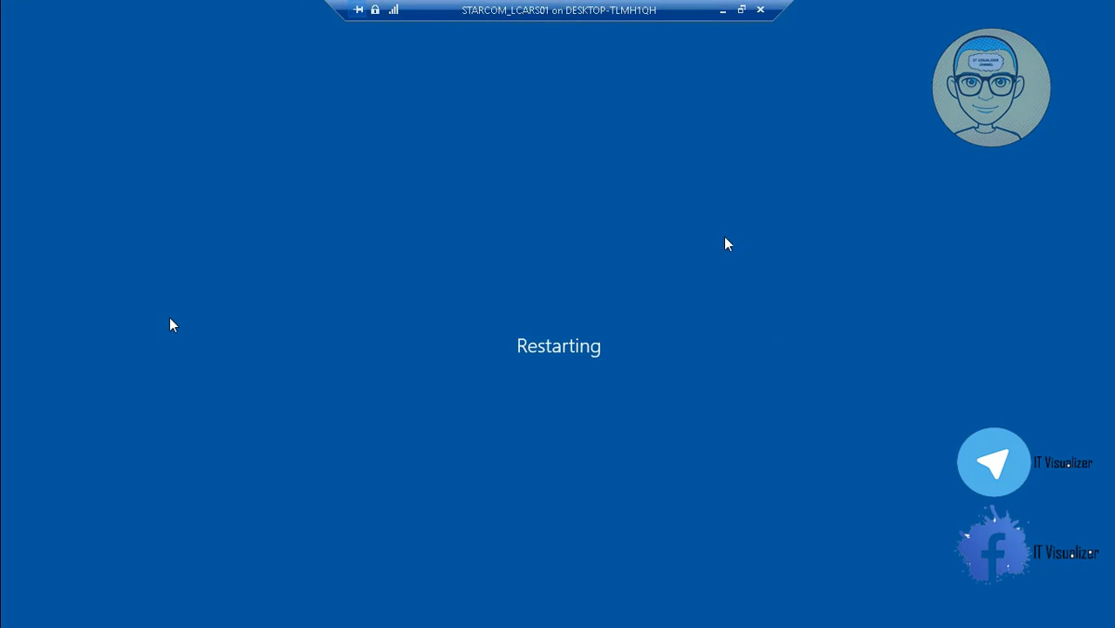
left_click(717, 11)
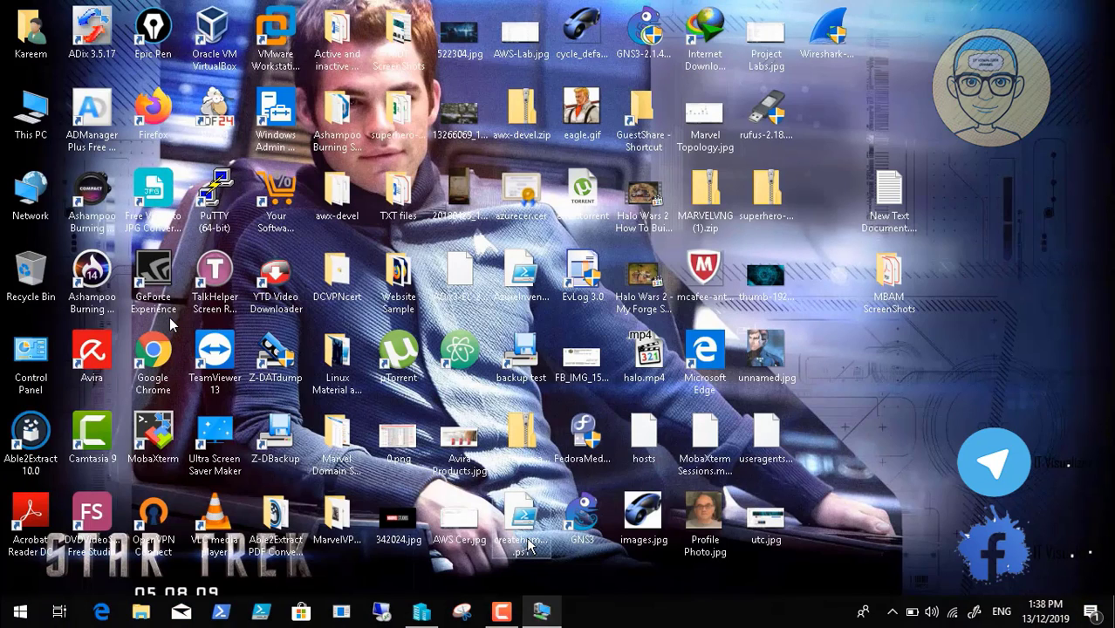
mouse_move(502, 611)
left_click(501, 545)
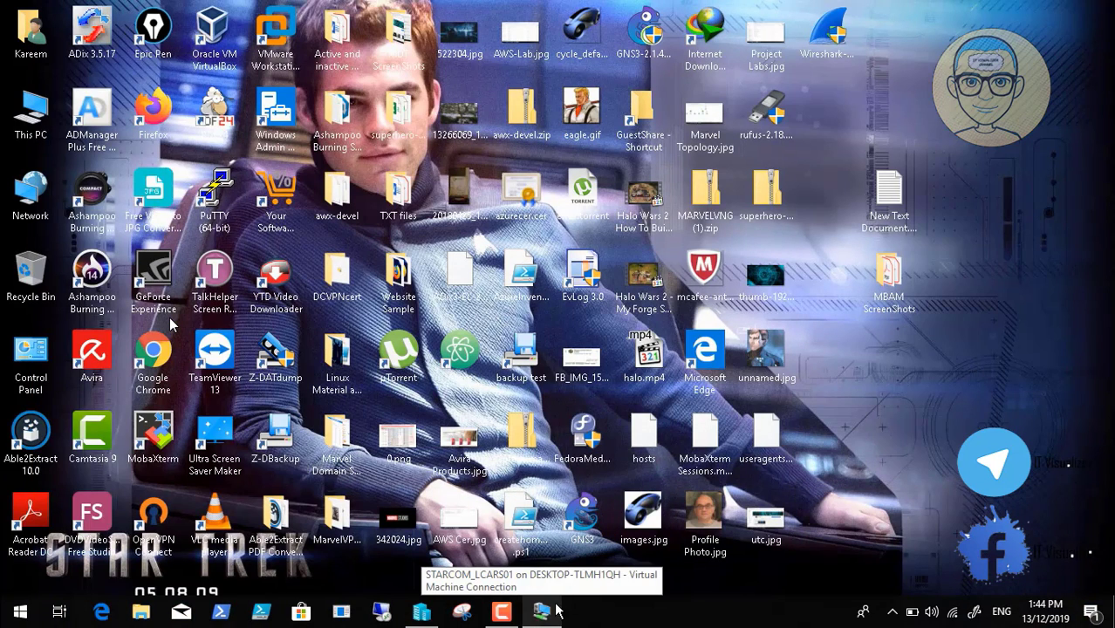
left_click(558, 611)
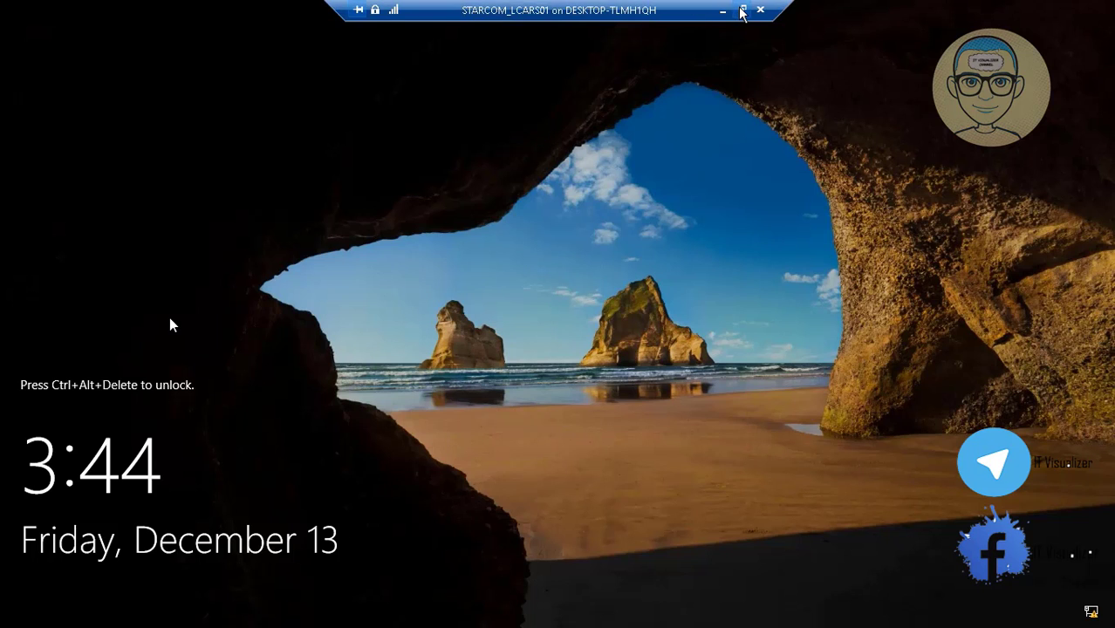
Put the VM connection back into full screen mode through the View menu
left_click(739, 10)
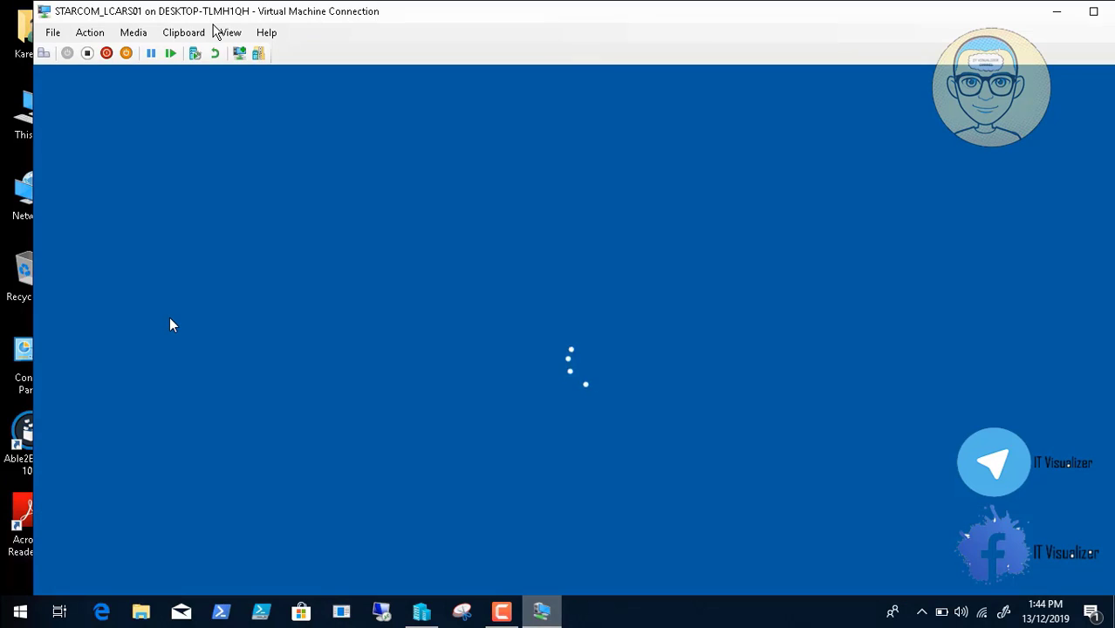
left_click(229, 33)
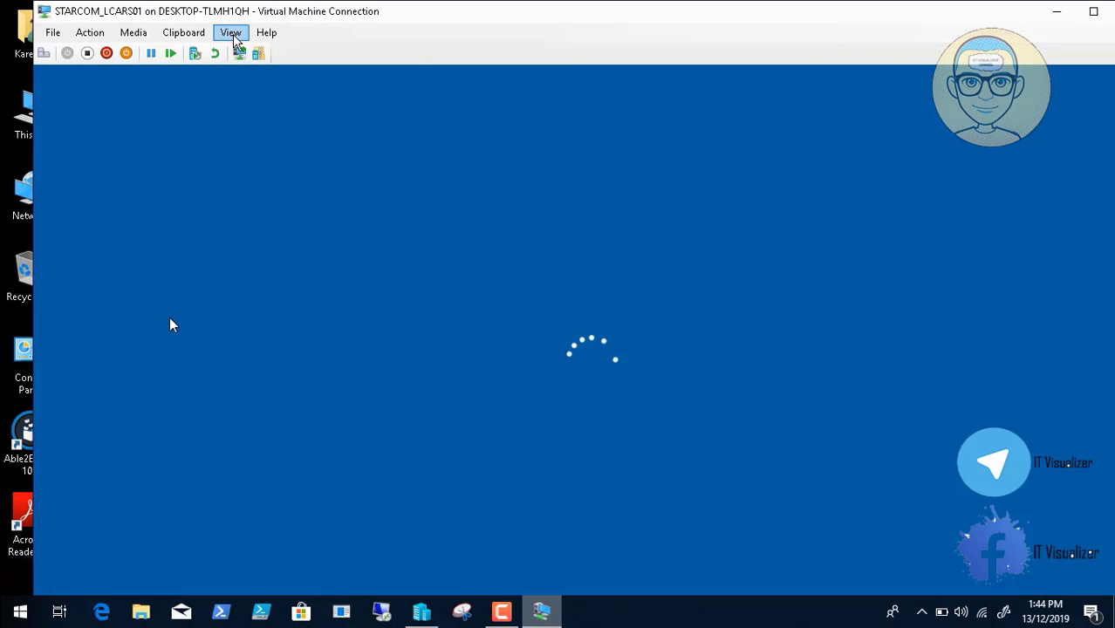
left_click(253, 50)
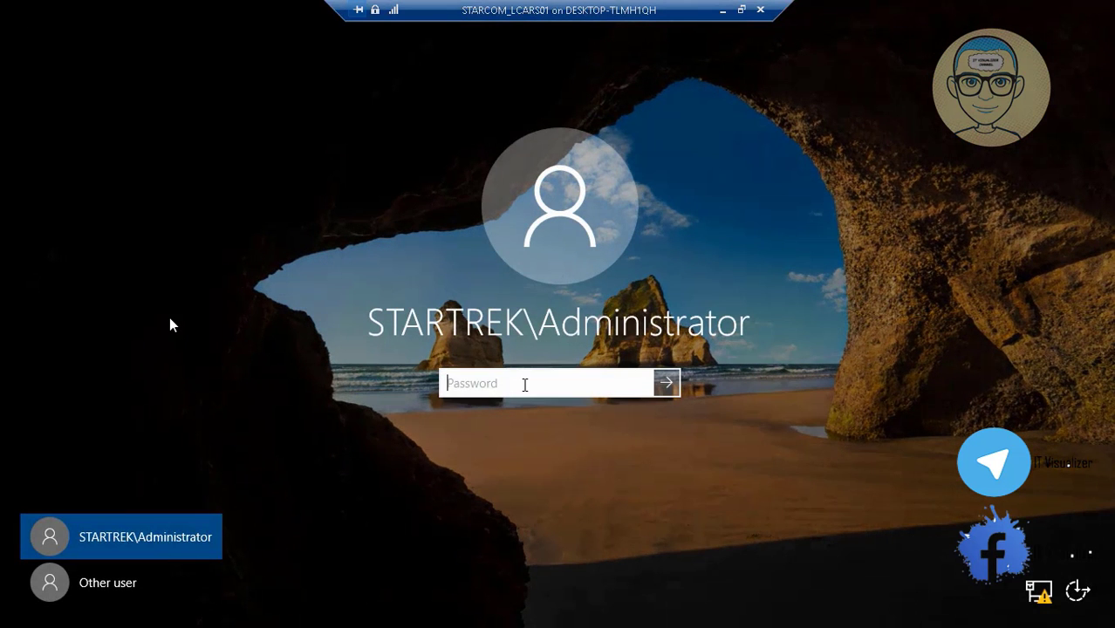
Sign in as STARTREK\Administrator with the account password and return to the server desktop
type("••••••••••")
key("Return")
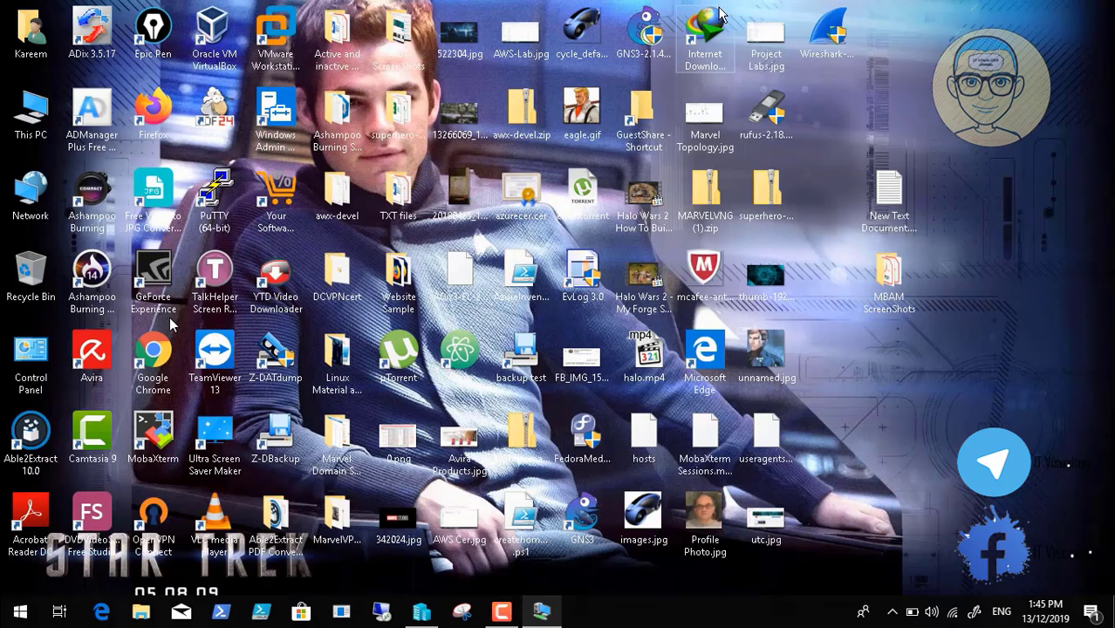
left_click(502, 611)
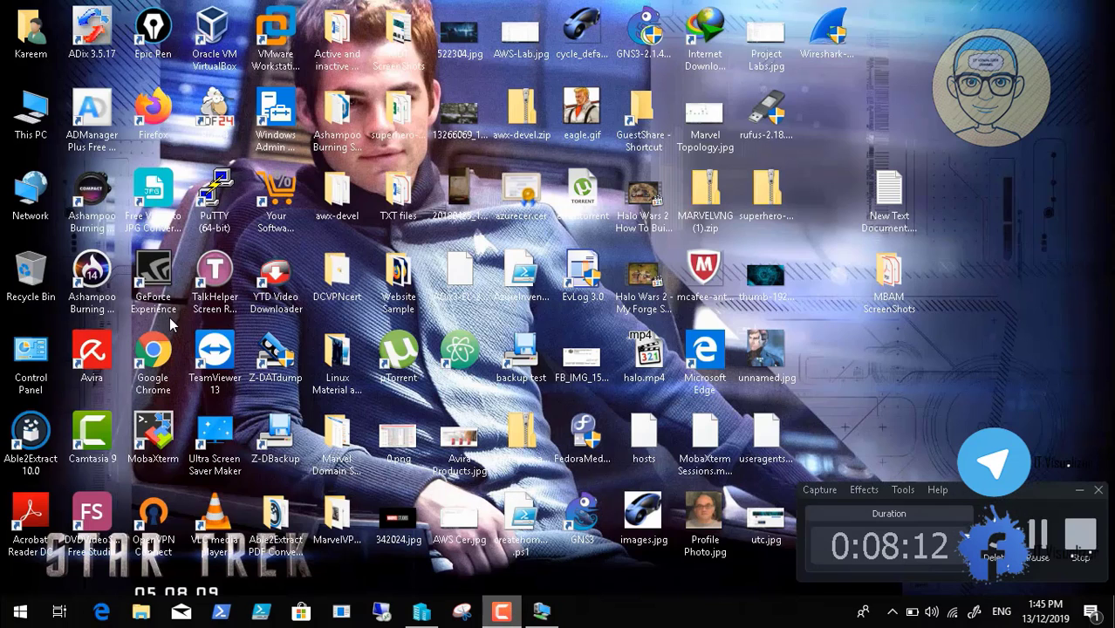
left_click(1037, 534)
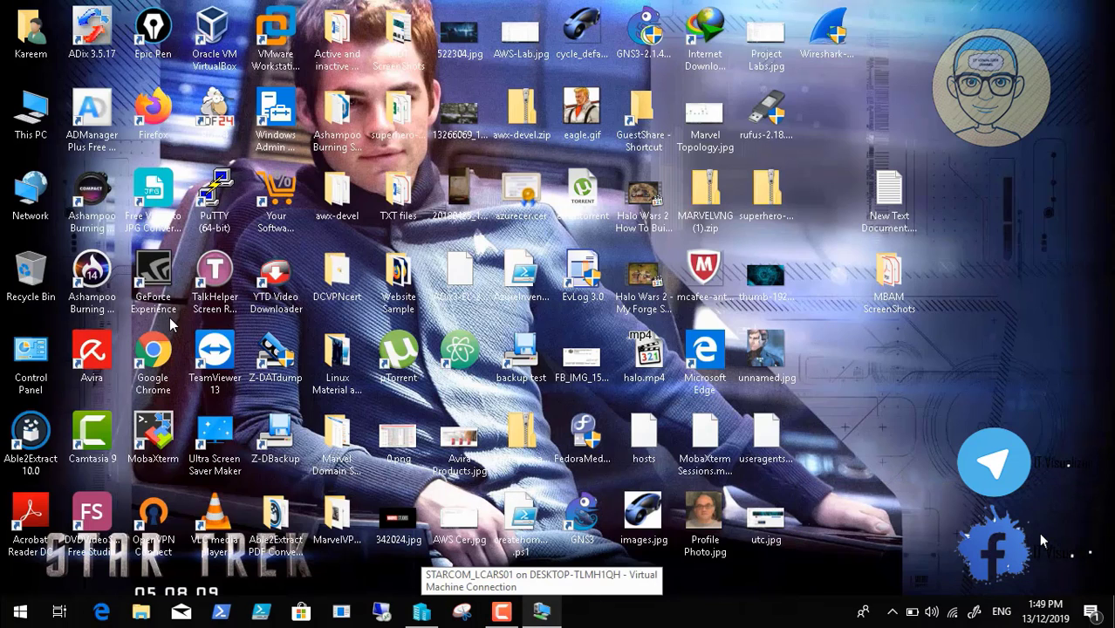
left_click(541, 613)
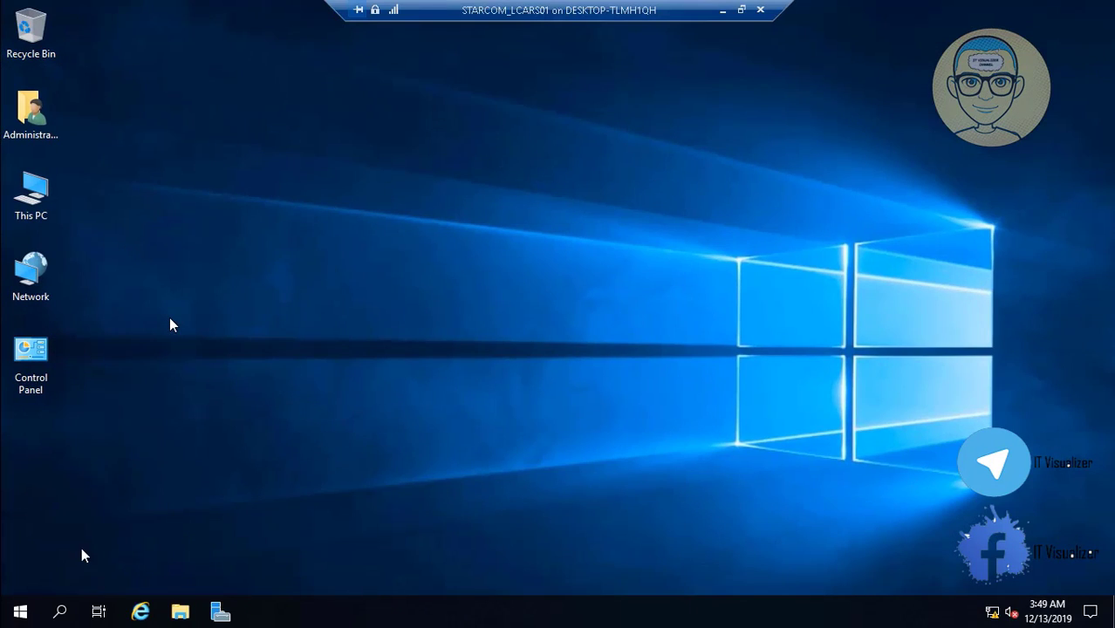
Run mmc from the Start menu's Run dialog and open Add/Remove Snap-in in Console1
right_click(18, 610)
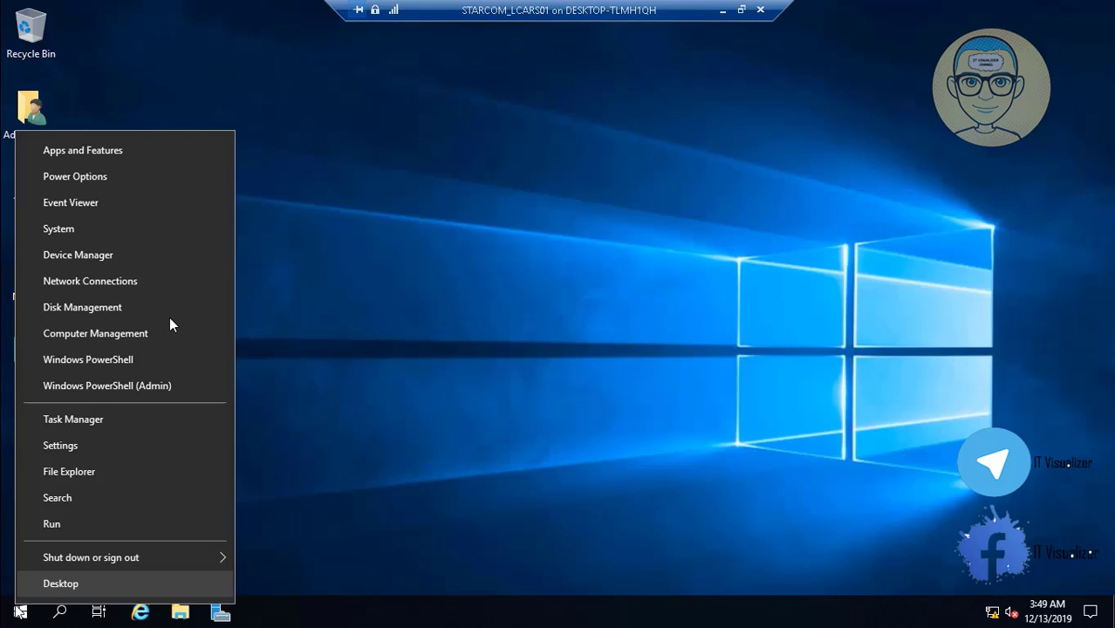
left_click(75, 527)
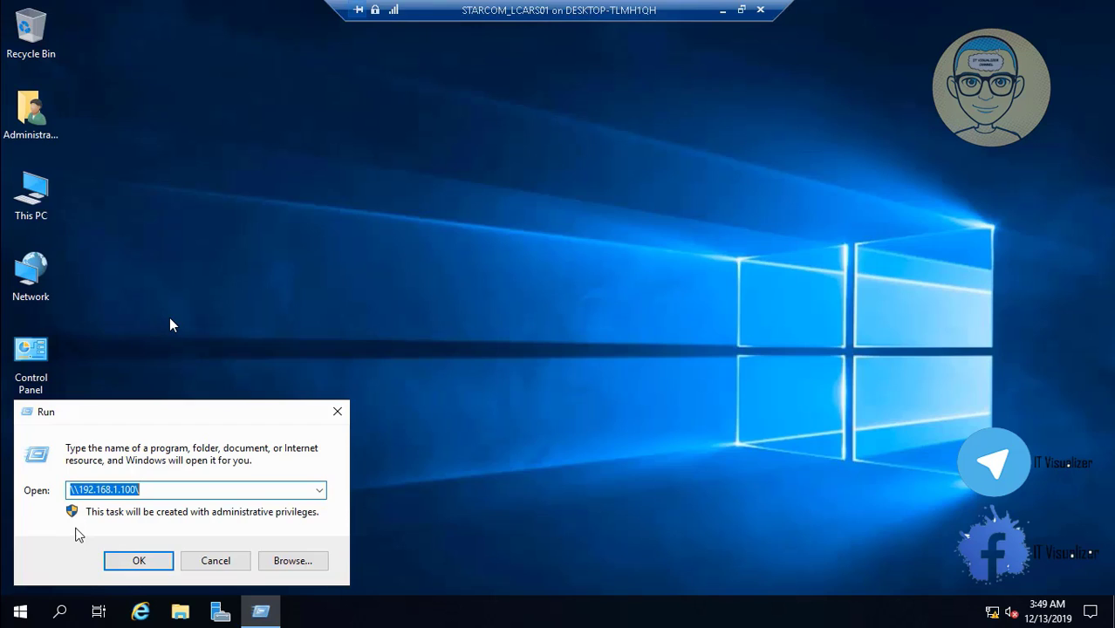
key("Return")
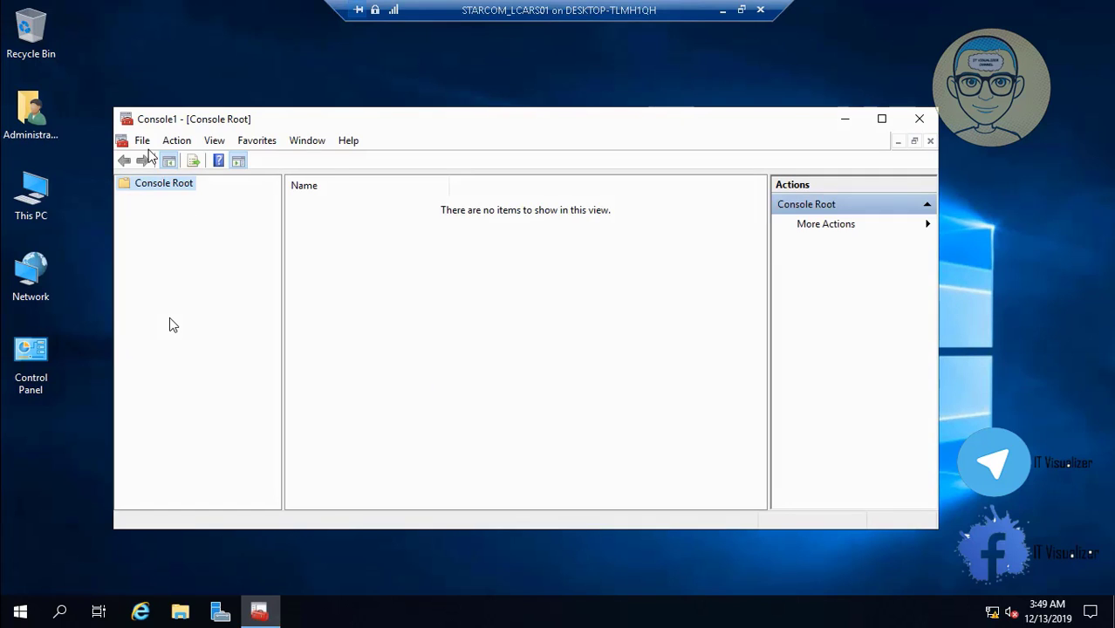
left_click(142, 140)
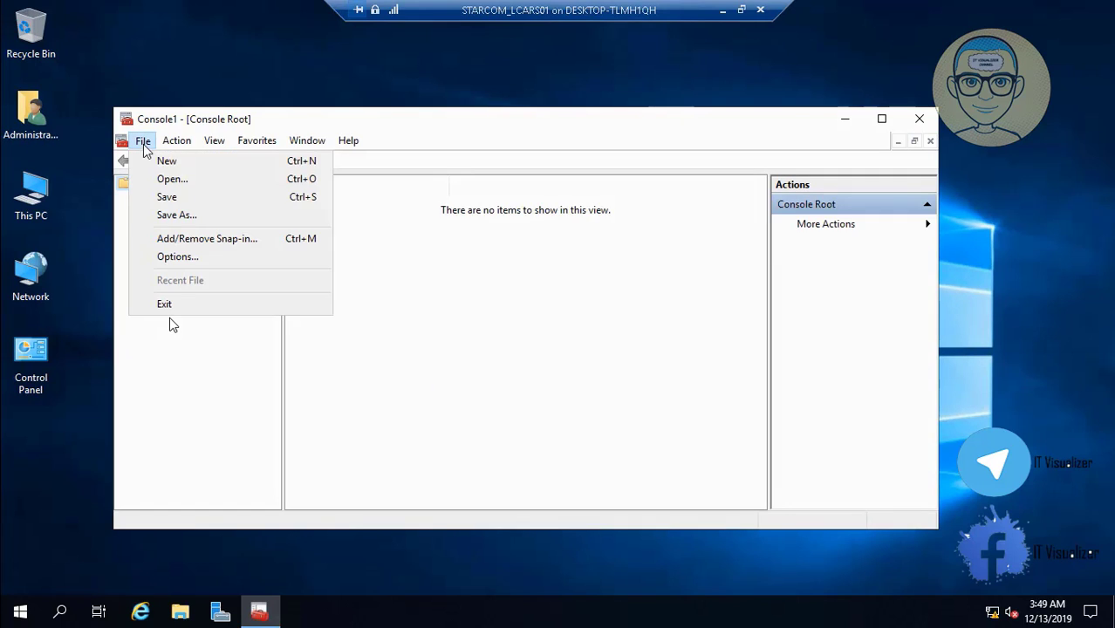
left_click(200, 239)
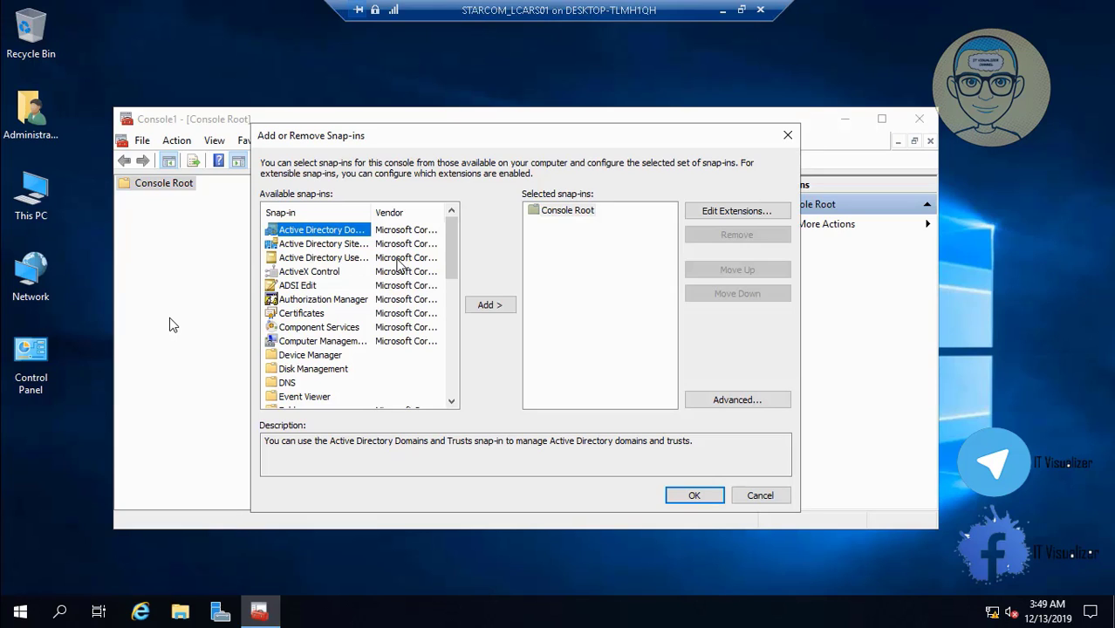
Add Active Directory Users and Computers, Computer Management and Disk Management for the local computer
left_click(343, 258)
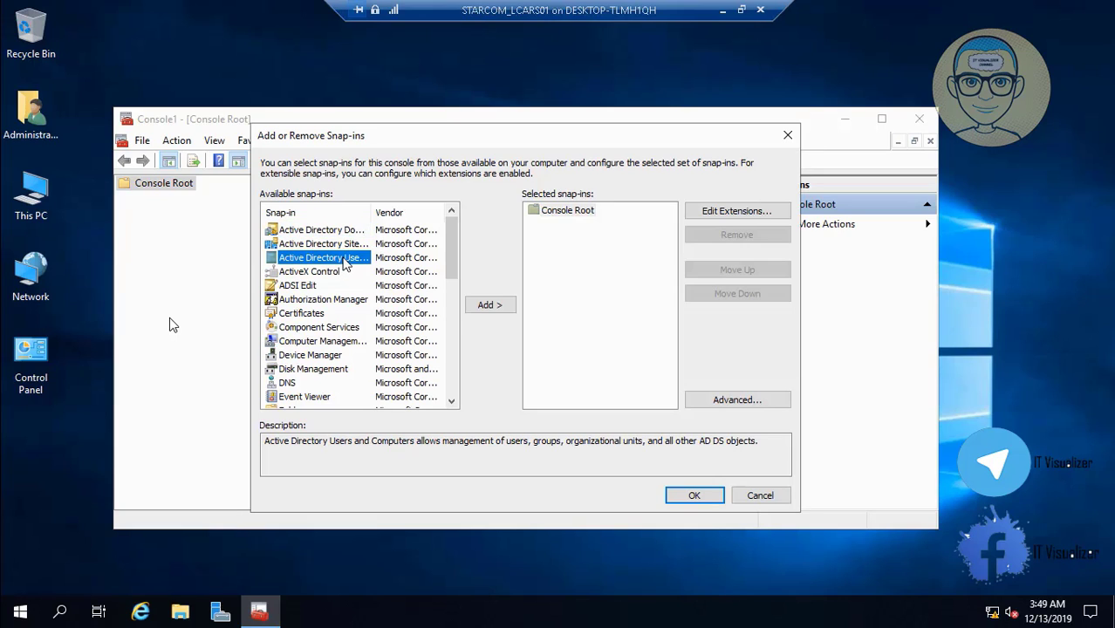
left_click(475, 307)
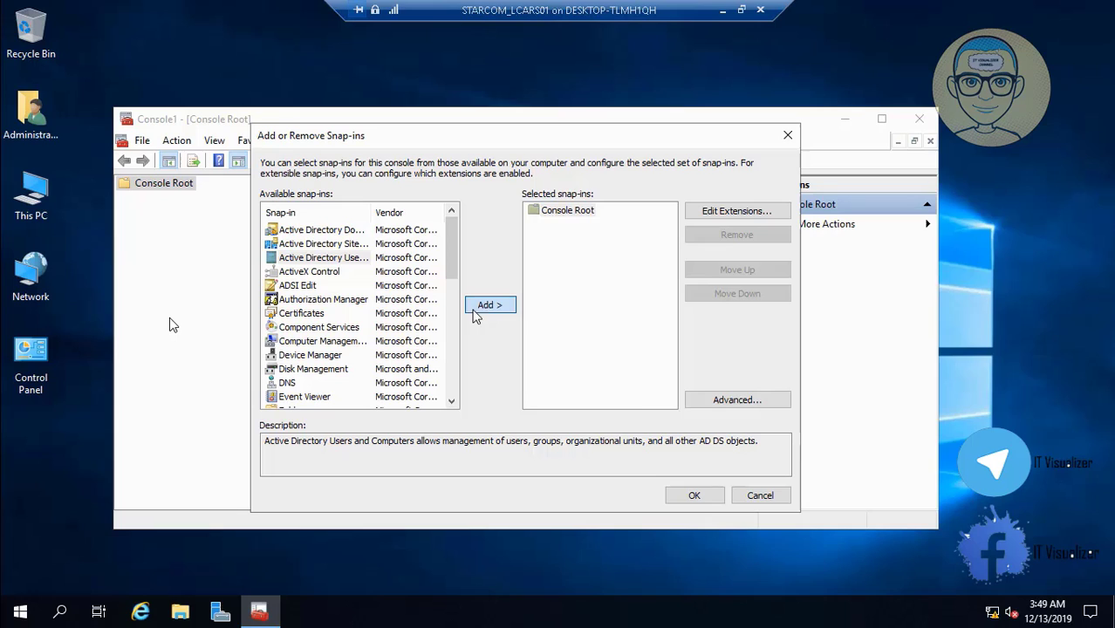
left_click(322, 341)
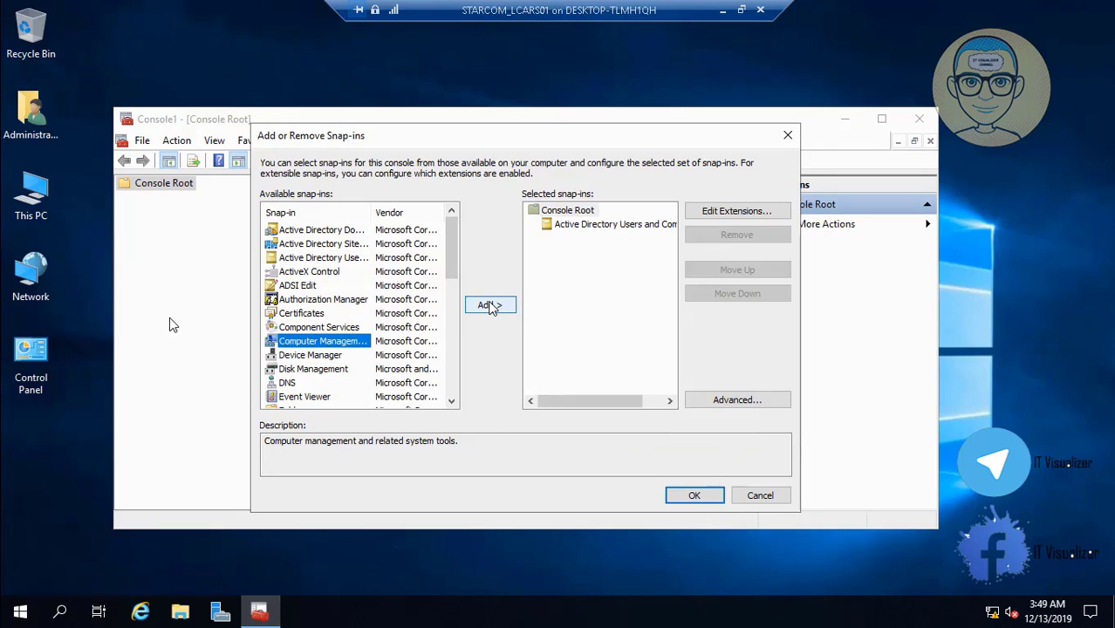
left_click(490, 305)
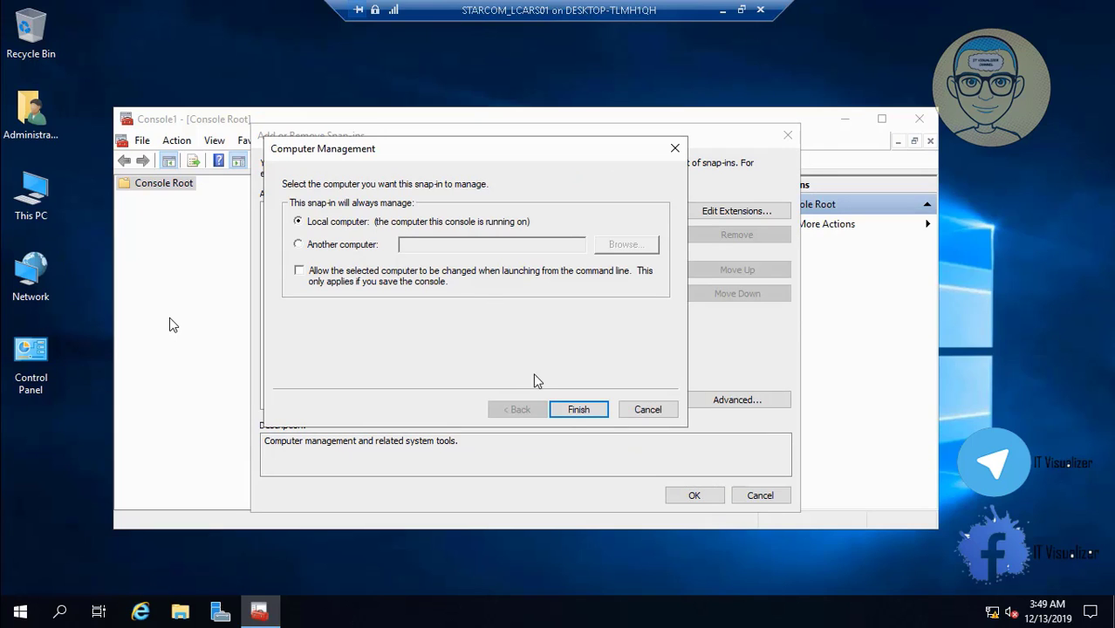
left_click(576, 410)
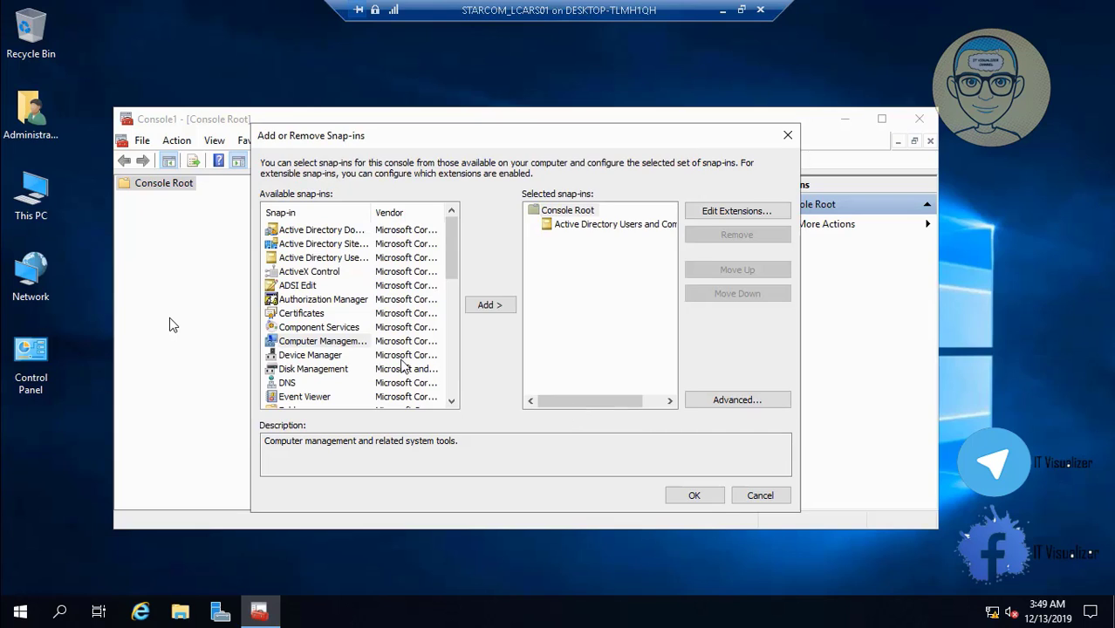
left_click(323, 369)
left_click(494, 306)
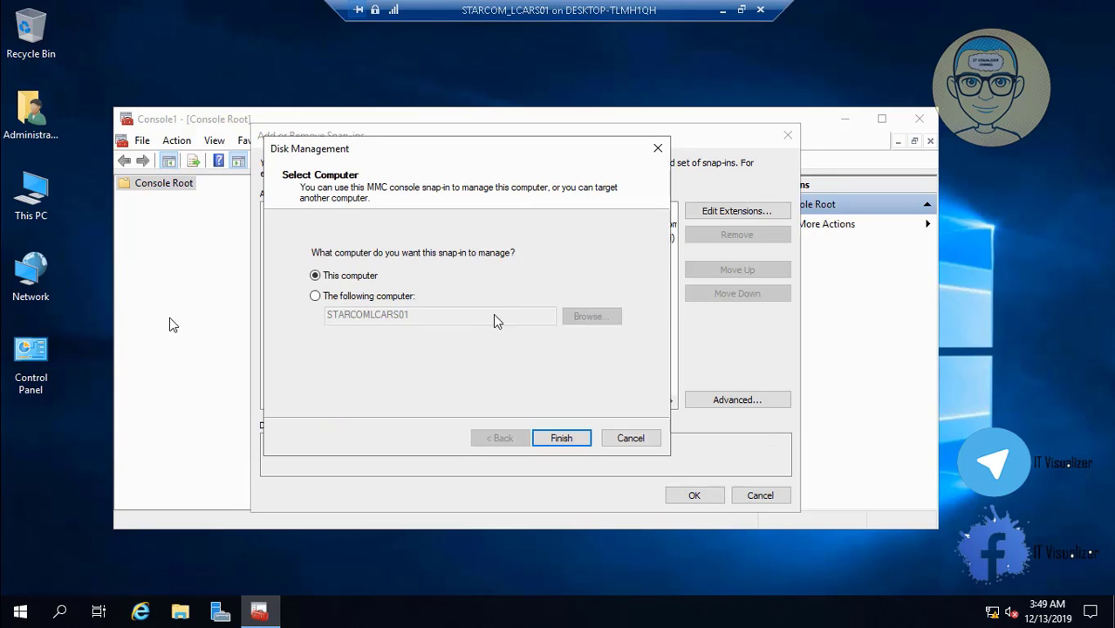
left_click(561, 439)
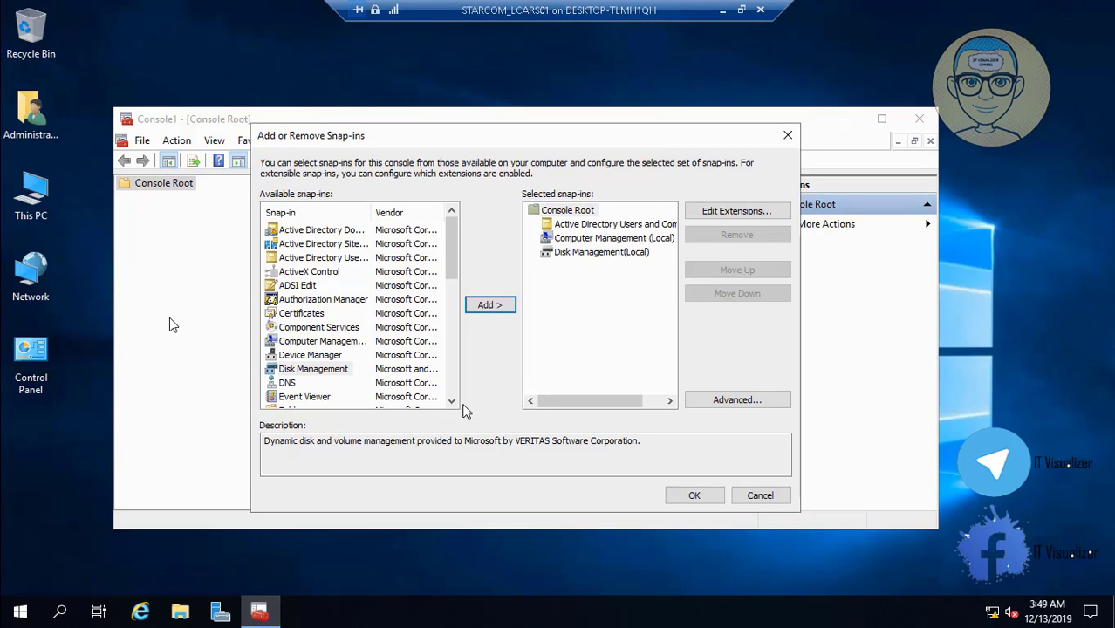
Add the DNS and Group Policy Management snap-ins to the console
scroll(453, 403, "down", 2)
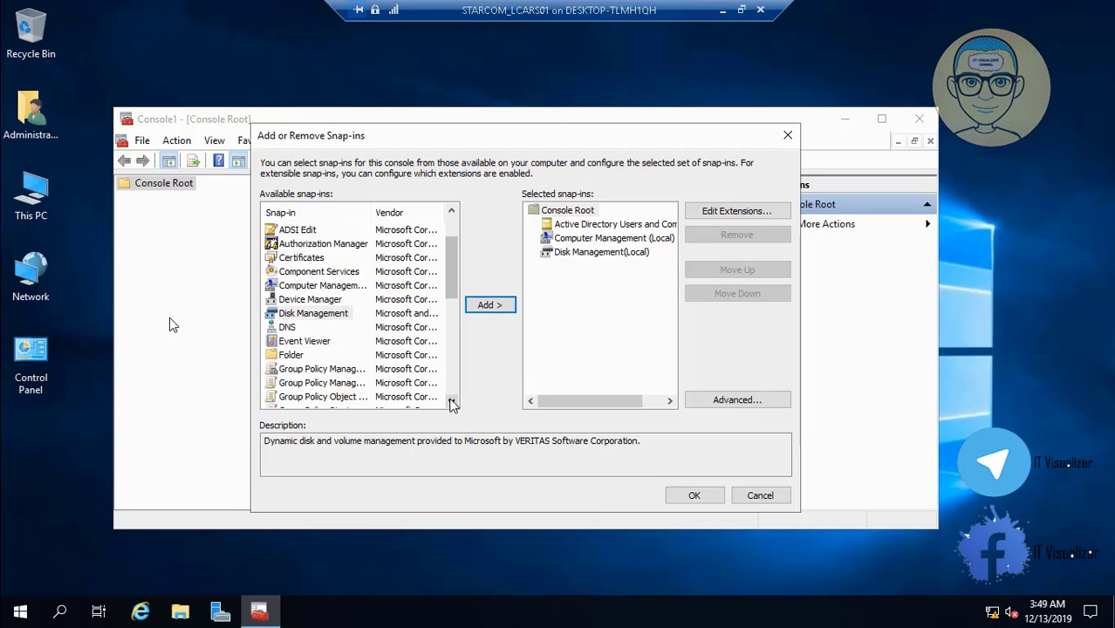
left_click(294, 300)
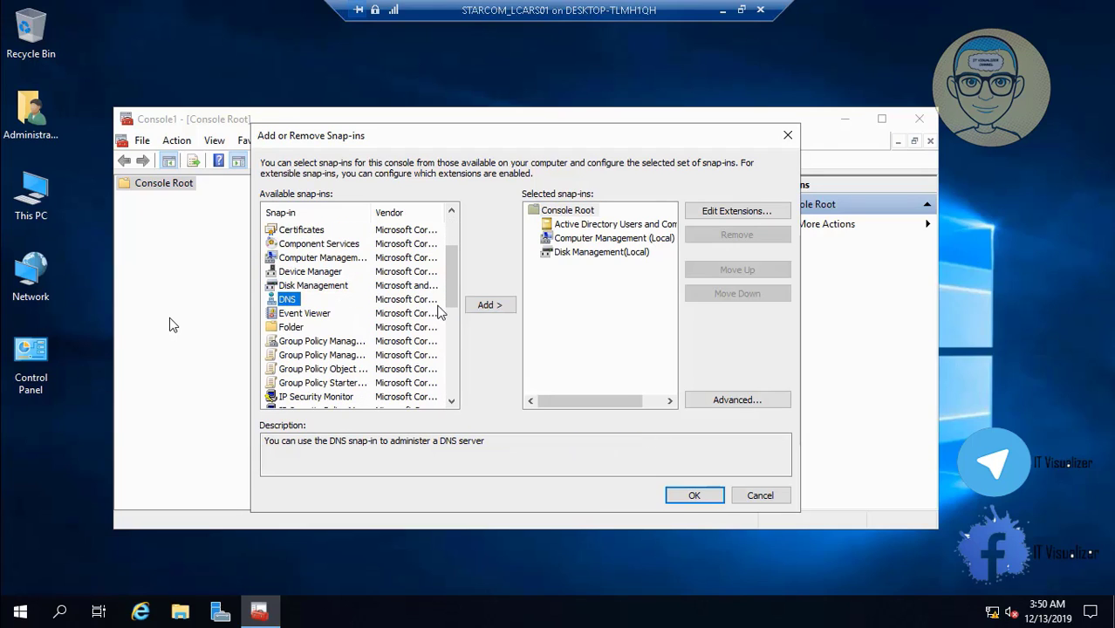
left_click(485, 310)
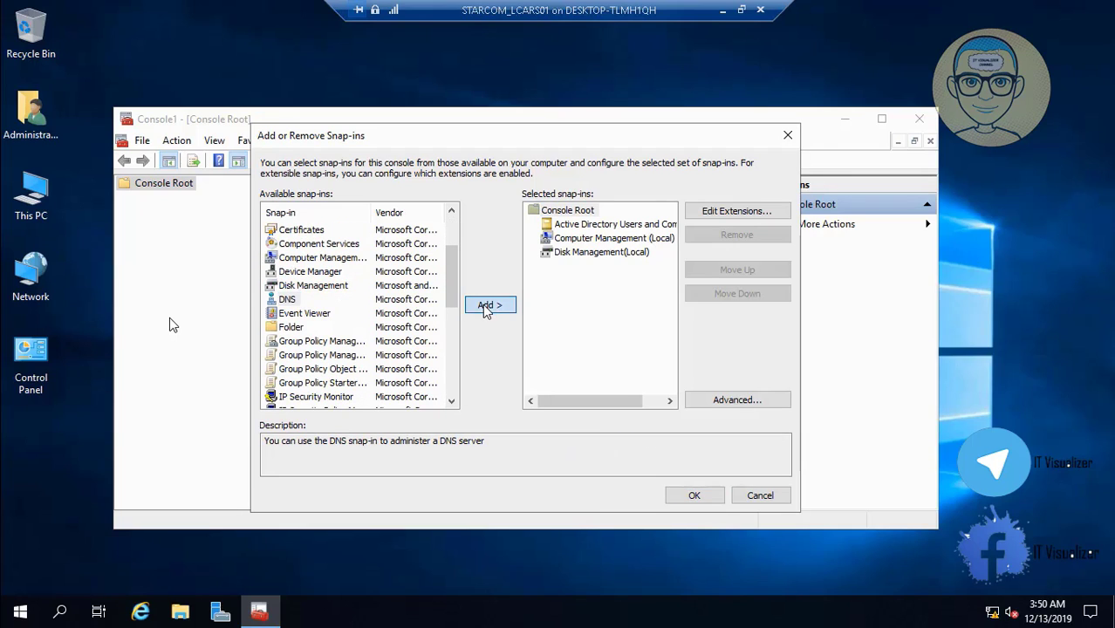
left_click(338, 342)
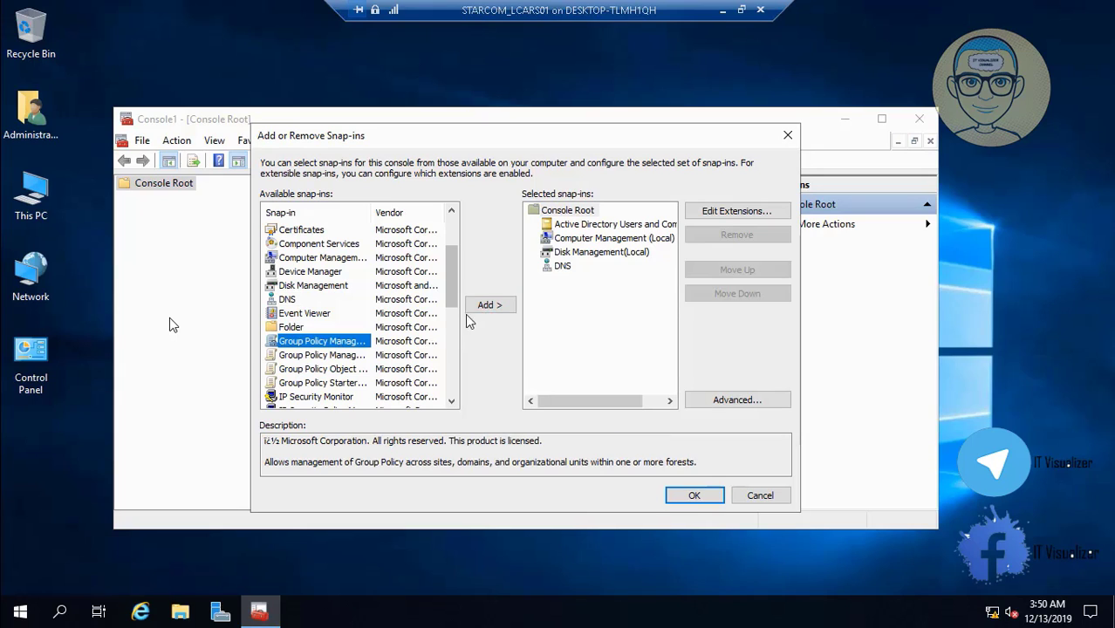
left_click(481, 305)
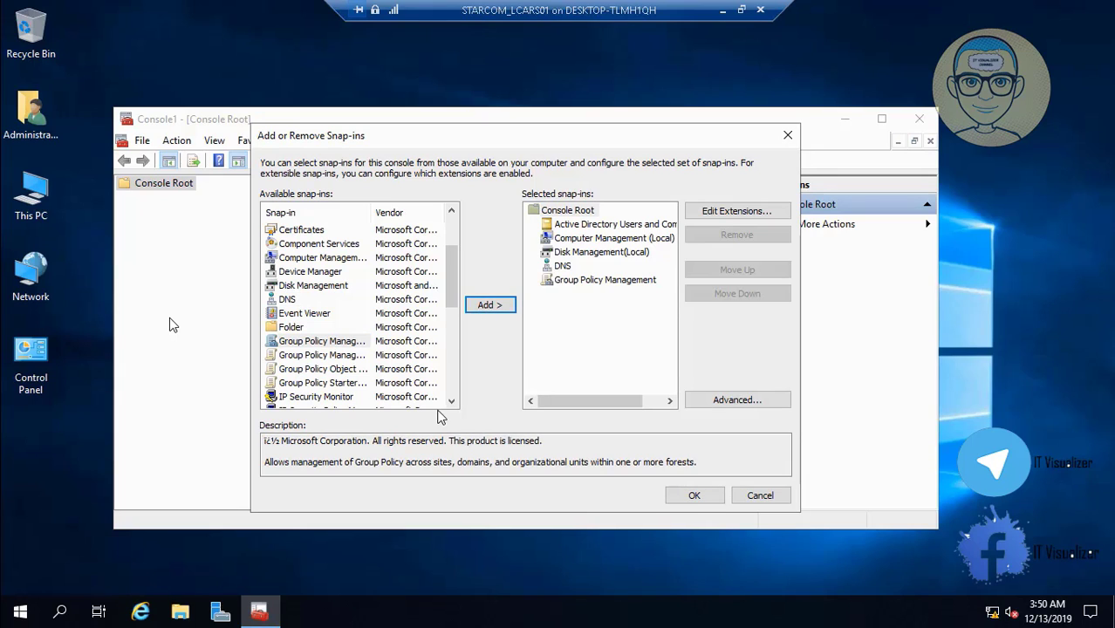
left_click_drag(452, 402, 454, 402)
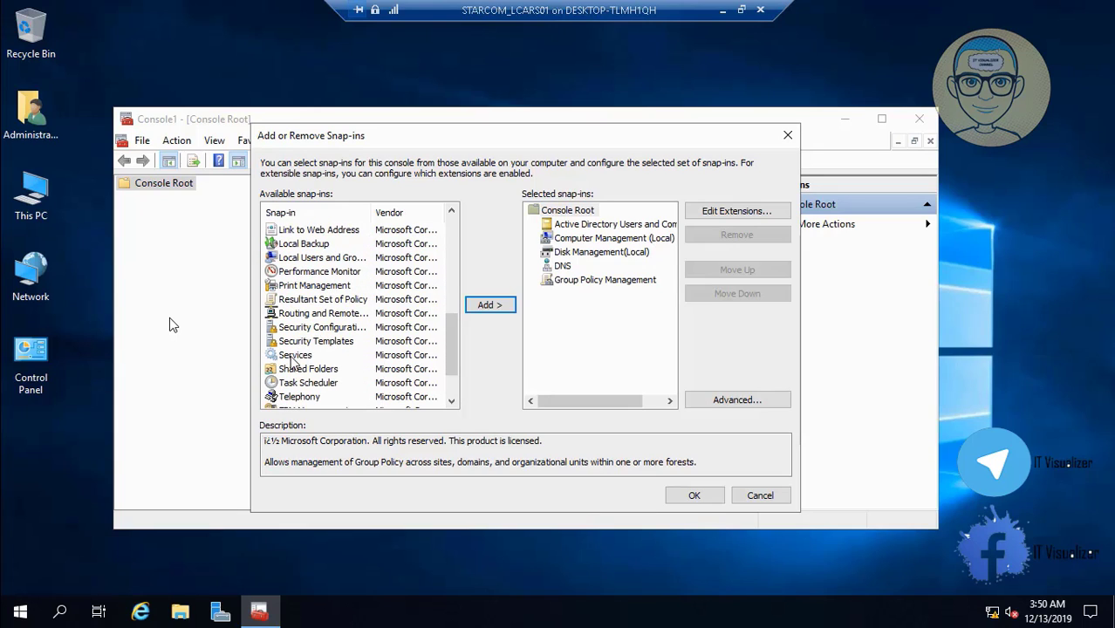
Add Services for the local computer, confirm the six snap-ins, and minimize Console1
left_click(292, 356)
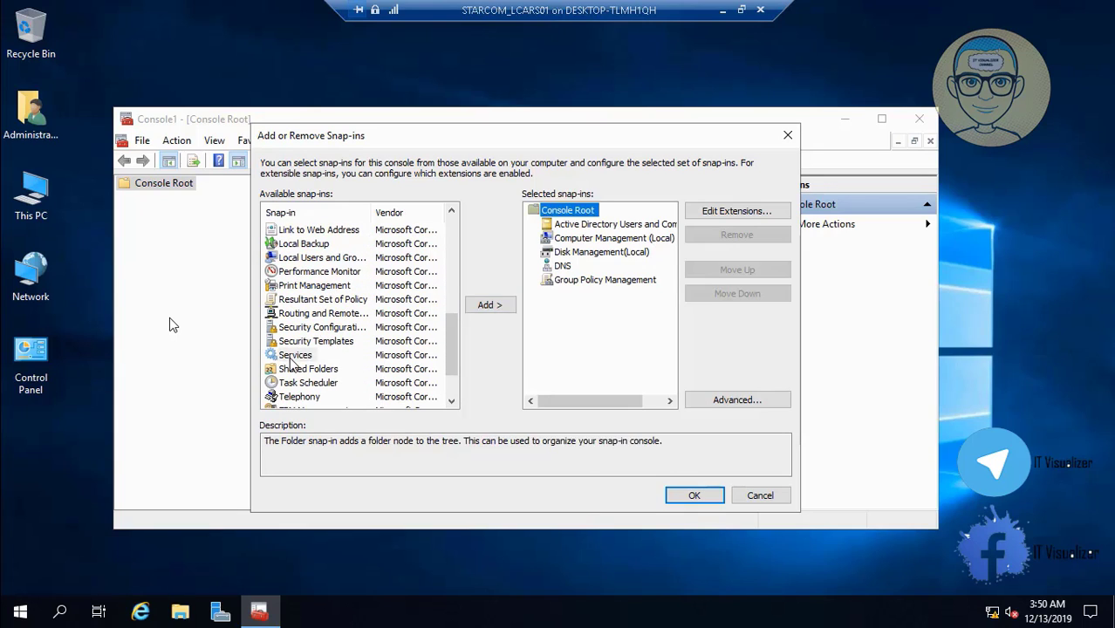
left_click(485, 307)
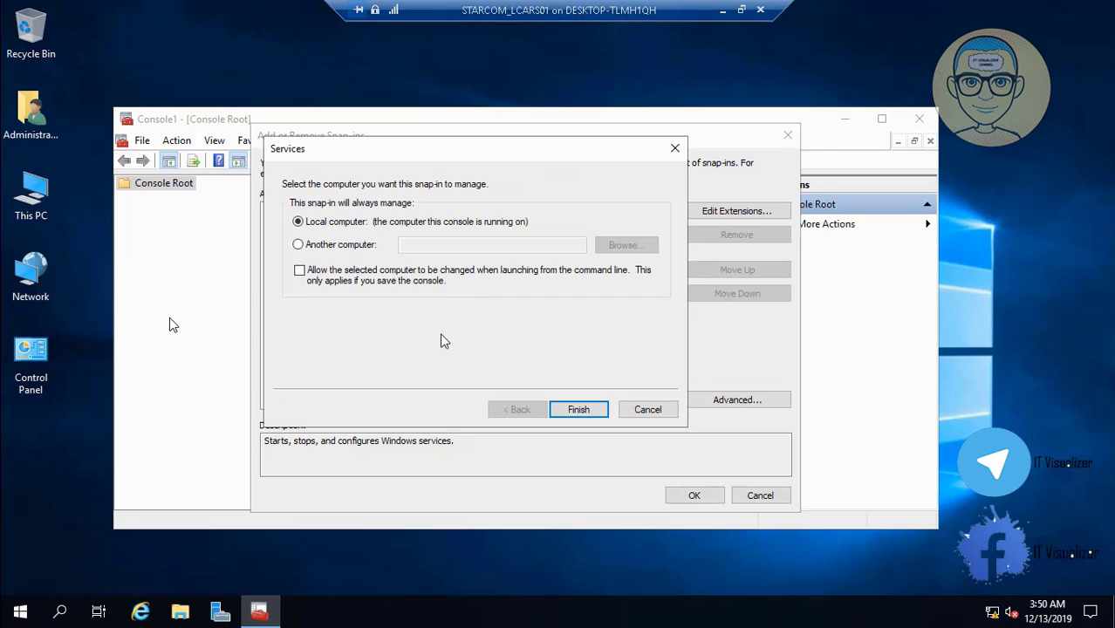
left_click(578, 412)
left_click_drag(454, 405, 453, 404)
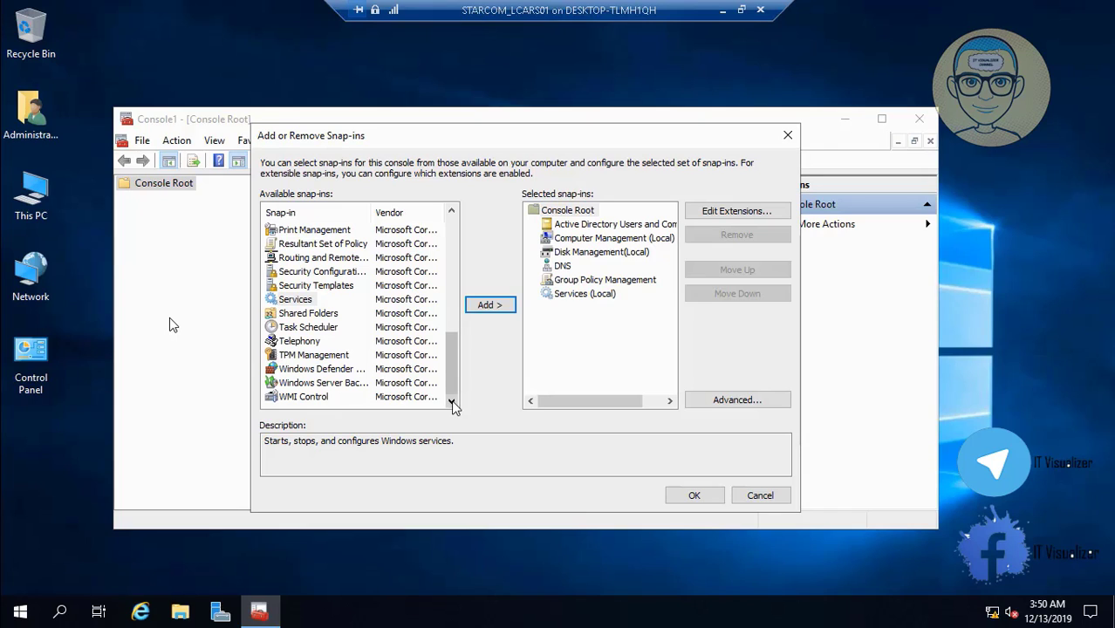
left_click(700, 494)
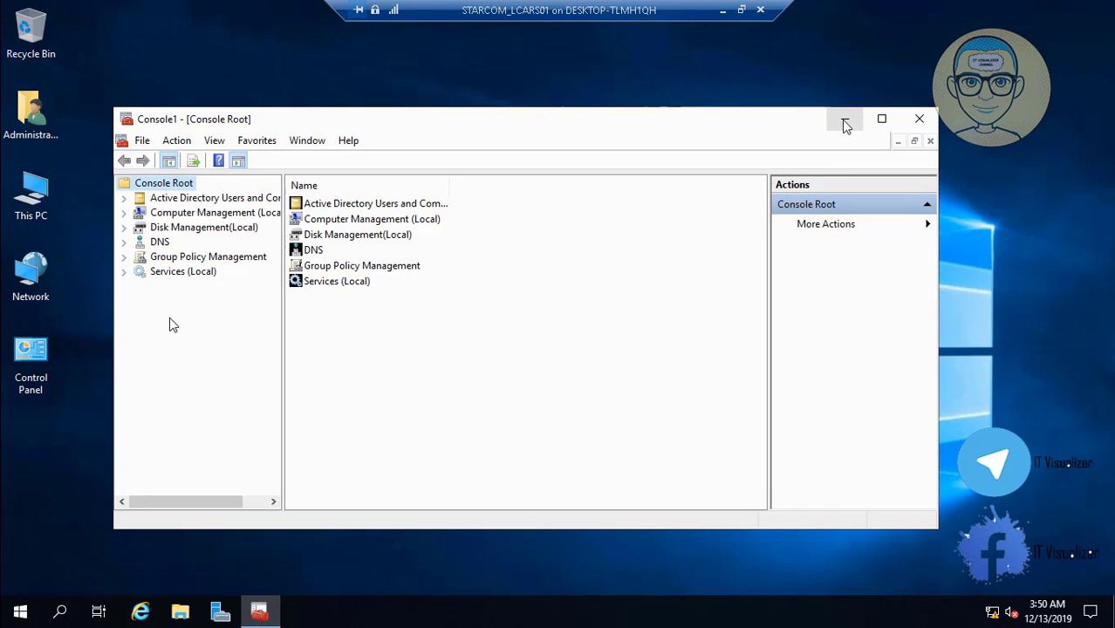
left_click(845, 120)
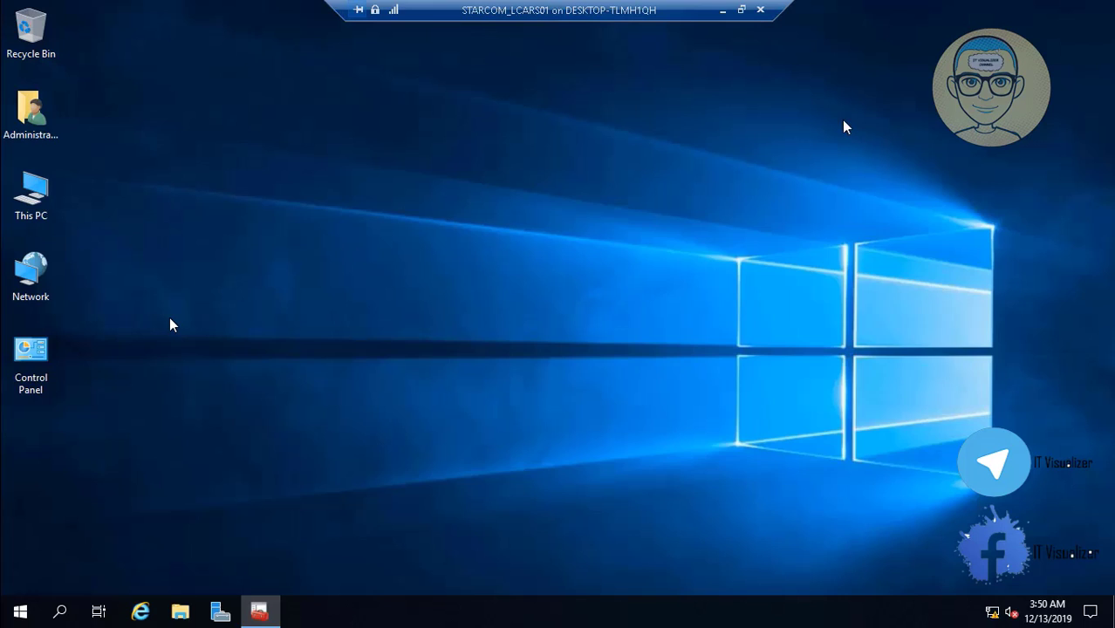
Open Control Panel from the desktop and go to Network and Sharing Center
double_click(30, 351)
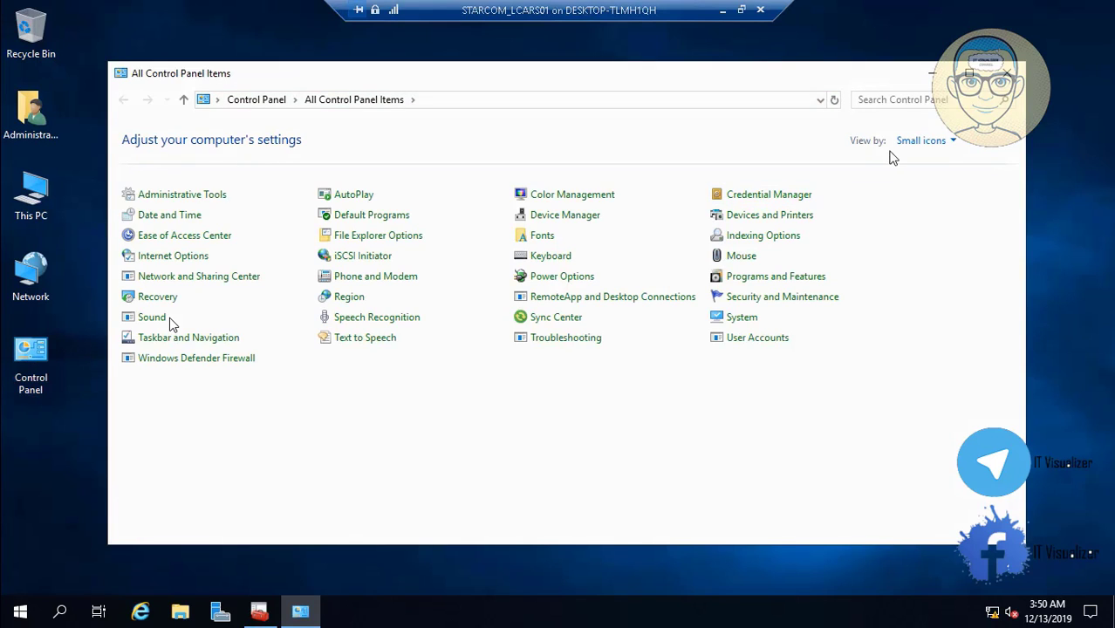
left_click(924, 141)
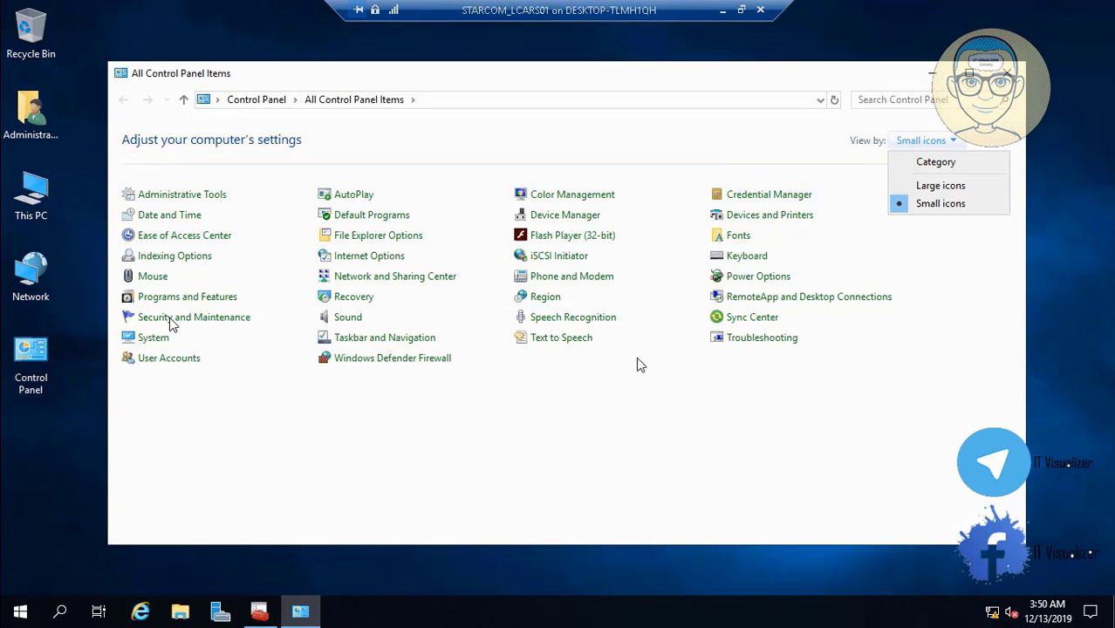
left_click(364, 281)
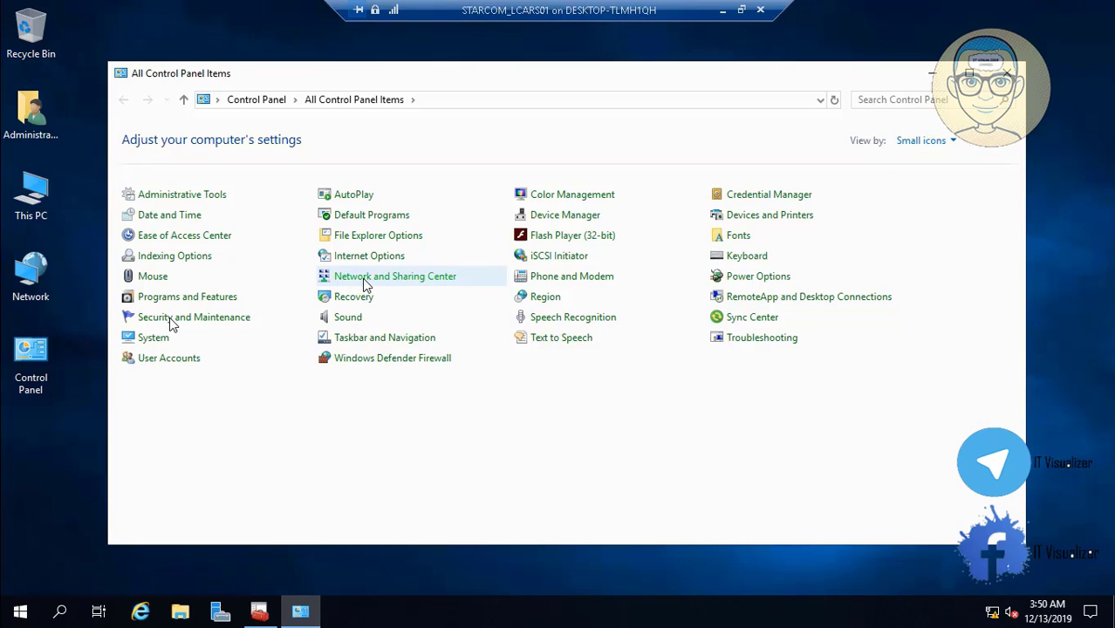
left_click(362, 278)
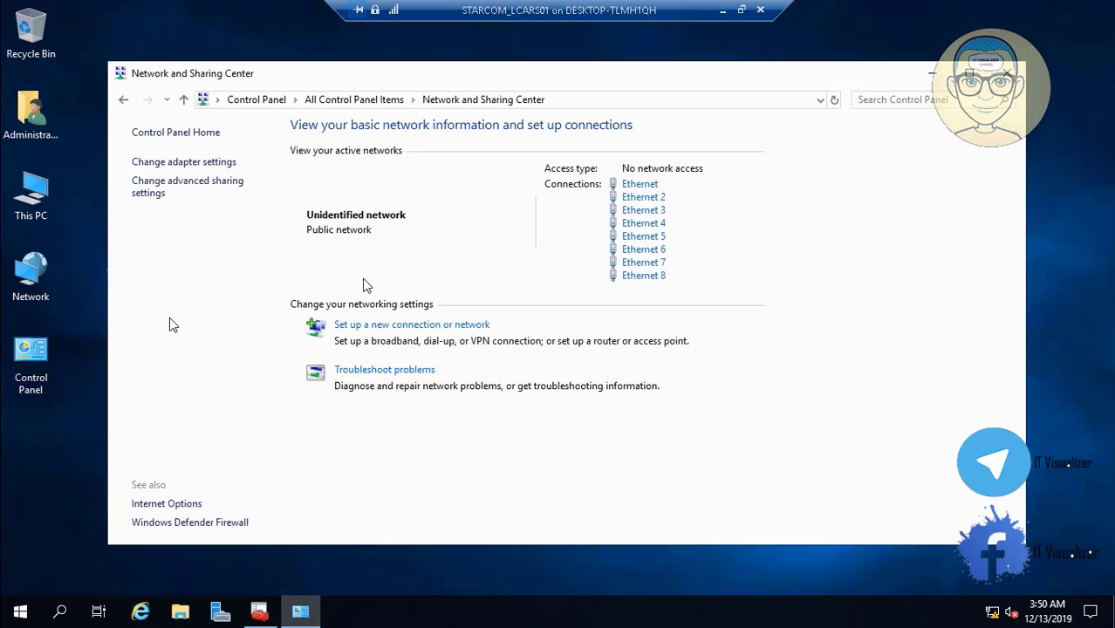
Open the Ethernet connection's status window and its Properties dialog
left_click(648, 191)
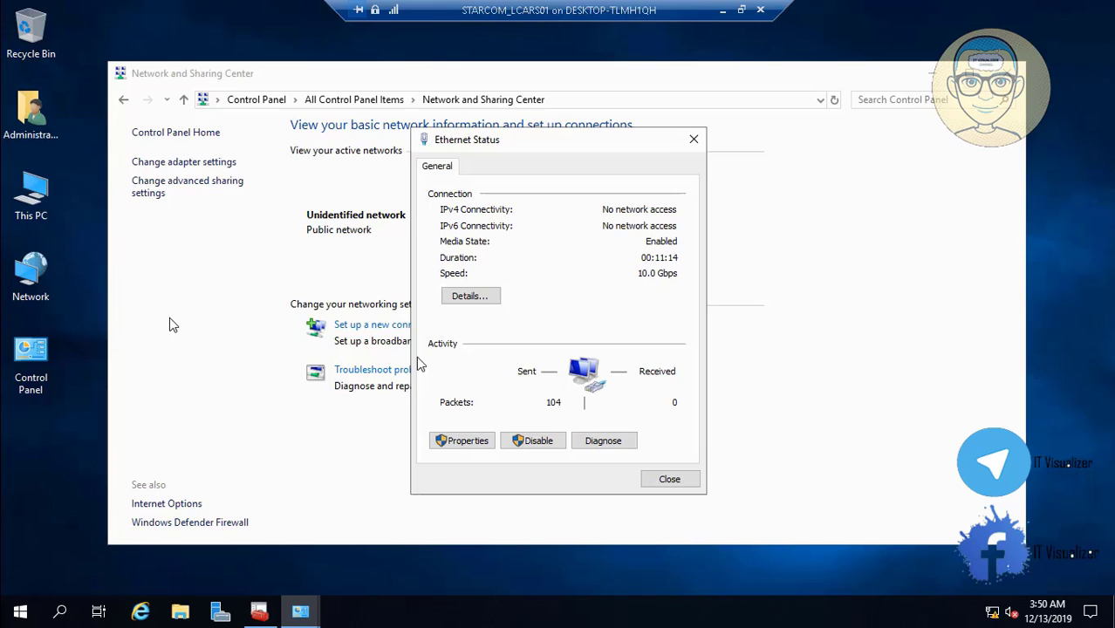
left_click(462, 442)
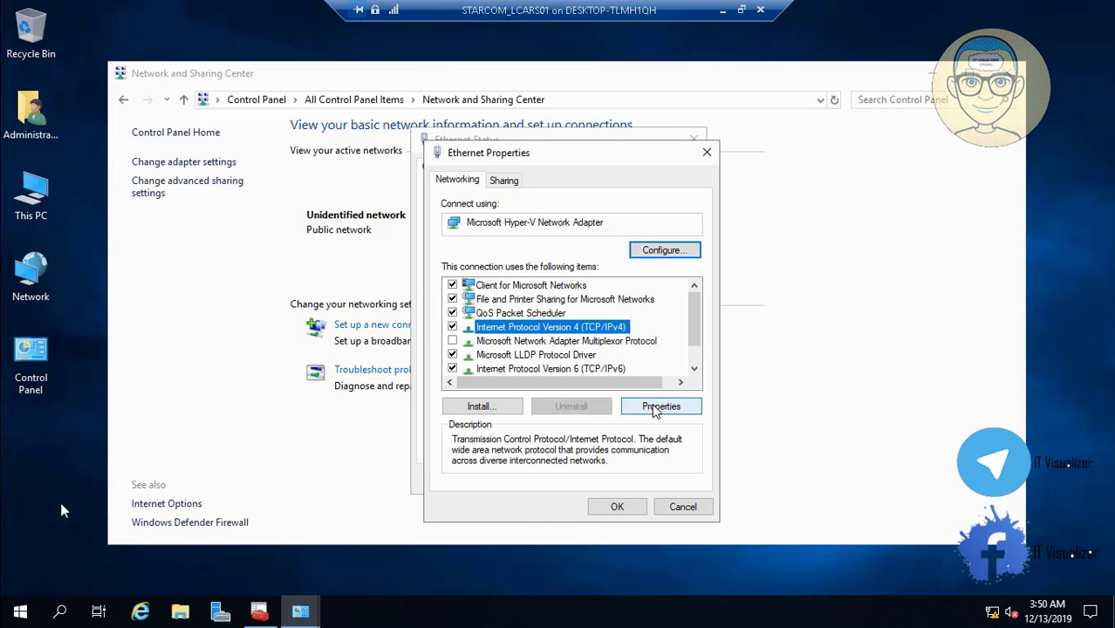
mouse_move(41, 608)
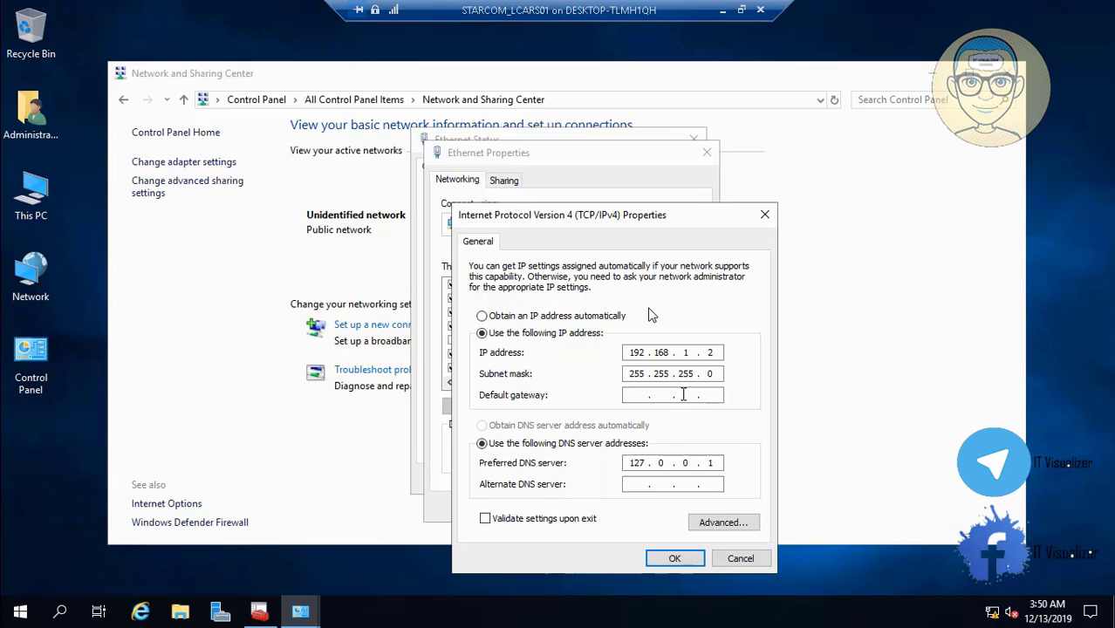
Play the recording until Ethernet's preferred DNS reads 192.168.1.2, then restore full-screen playback
key("space")
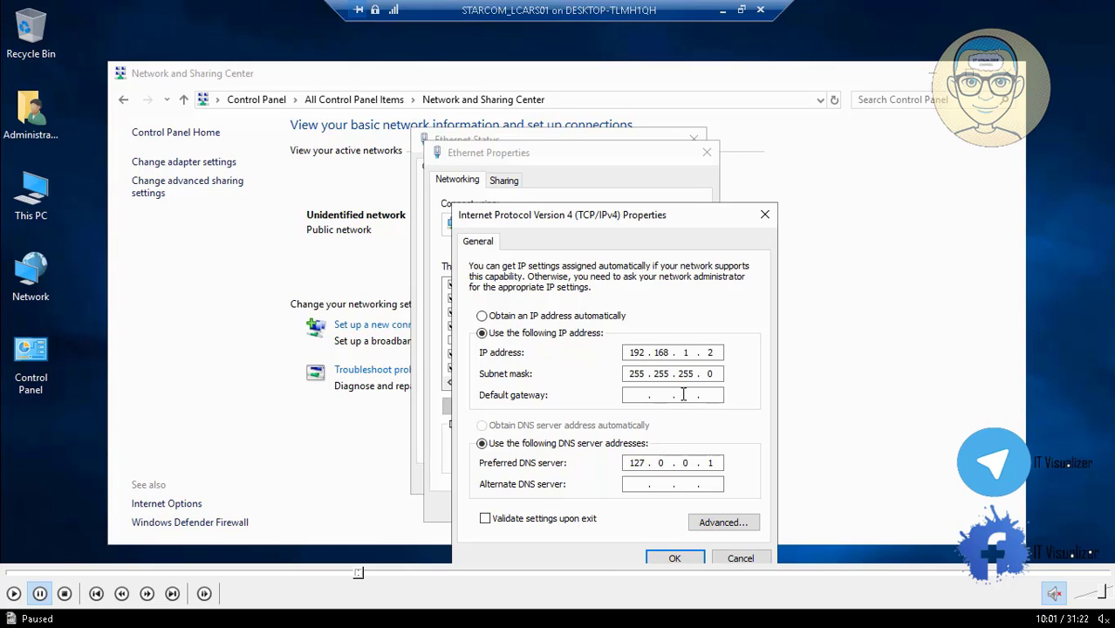
left_click(13, 594)
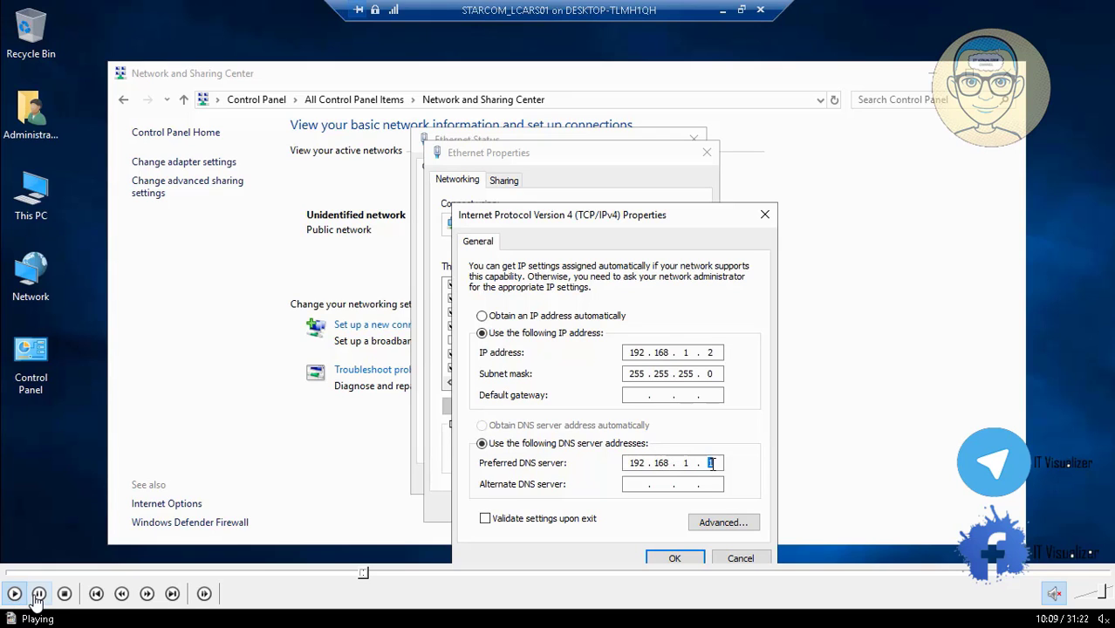
double_click(233, 356)
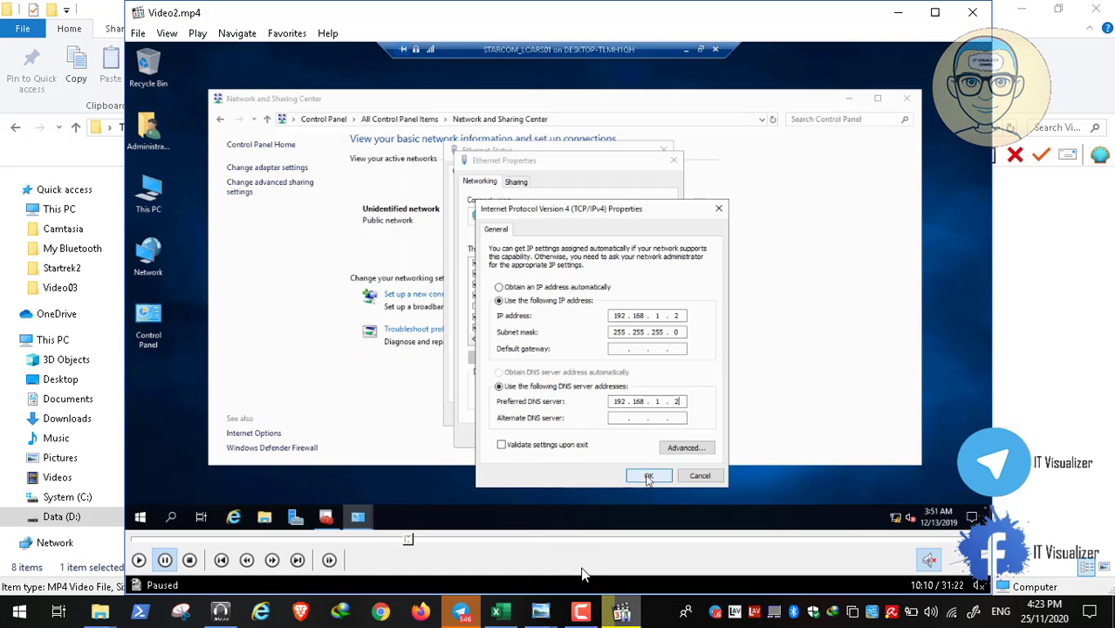
left_click(580, 611)
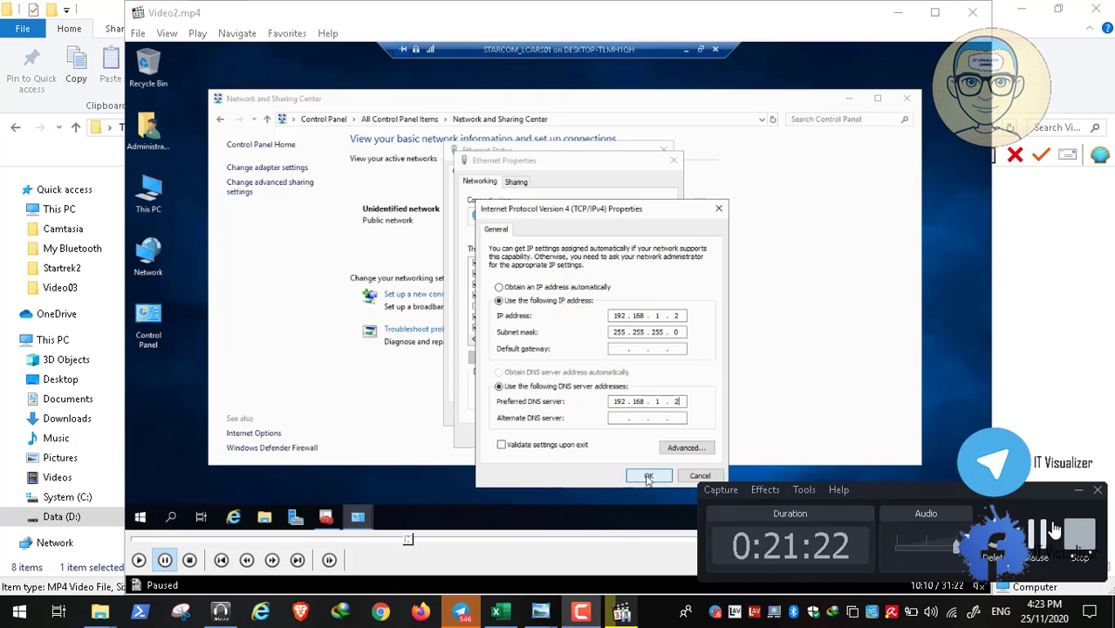
double_click(523, 505)
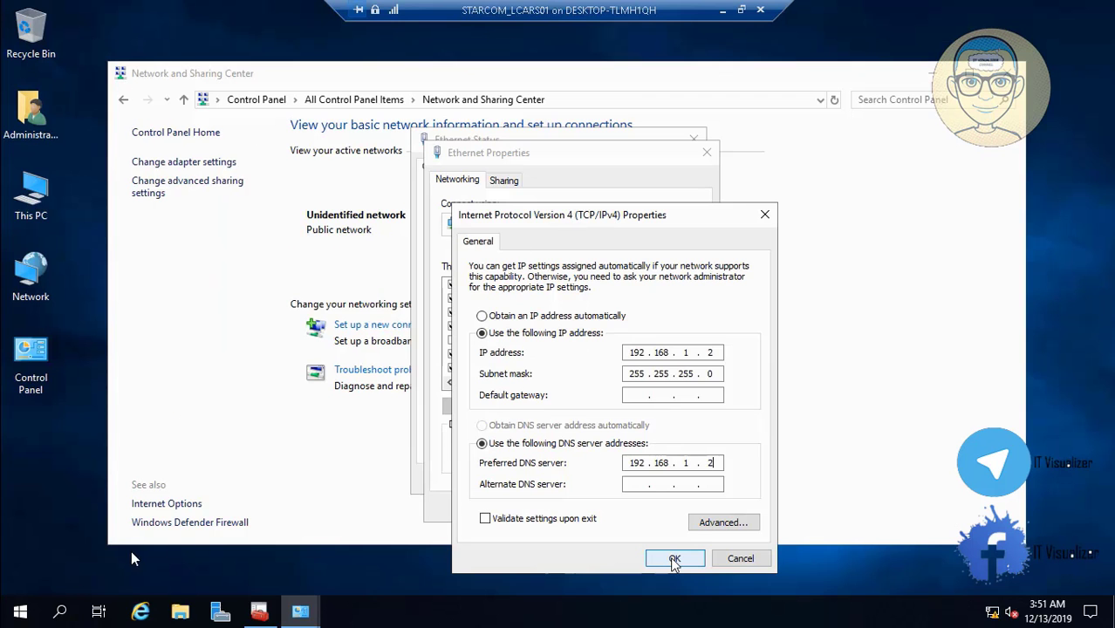
Paste 11::2 as Ethernet's IPv6 preferred DNS server, confirm, and close Properties and Status
left_click(13, 593)
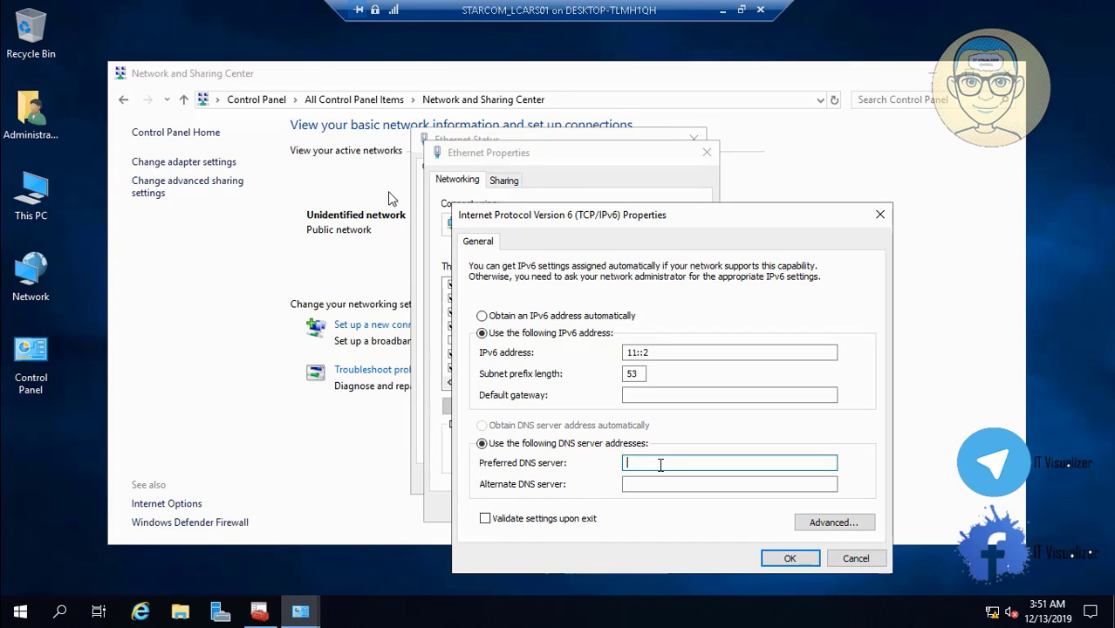
type("11::2")
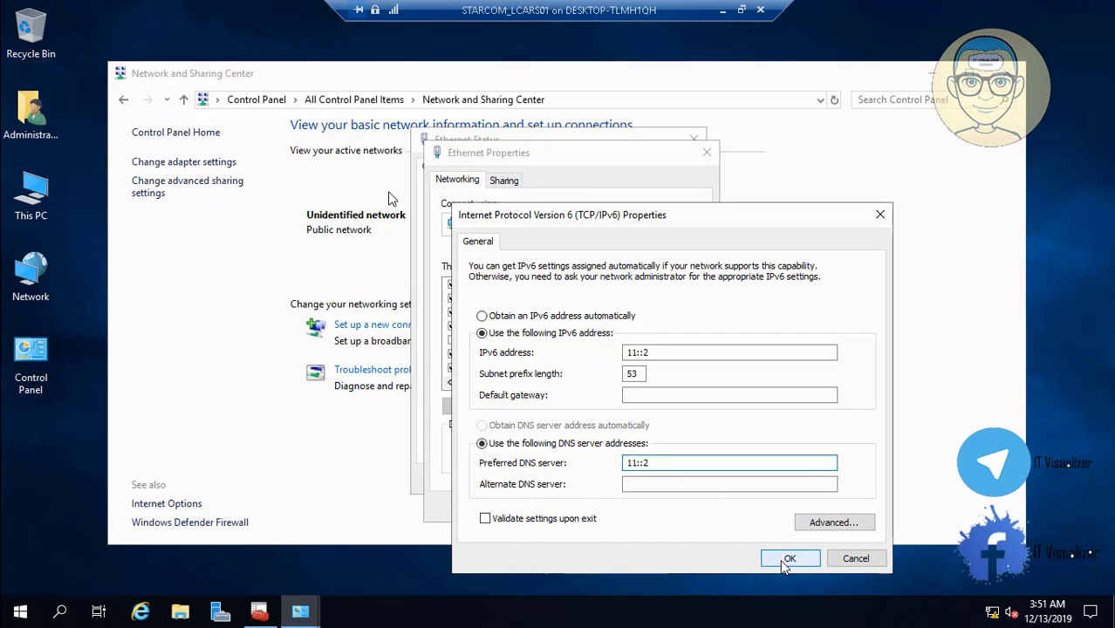
left_click(788, 558)
left_click(610, 508)
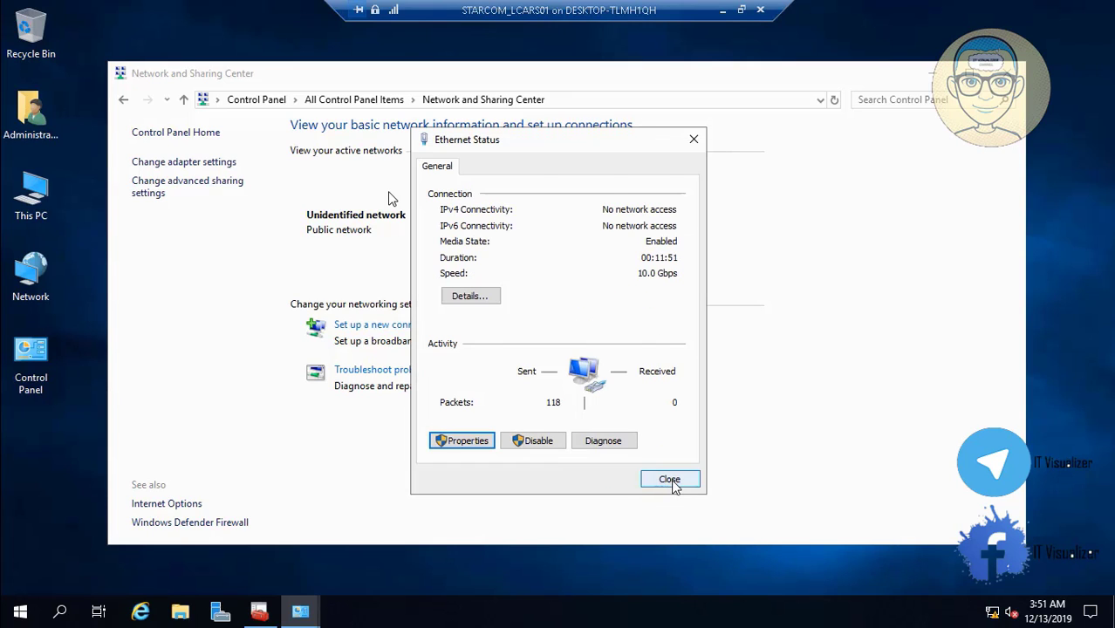
left_click(672, 482)
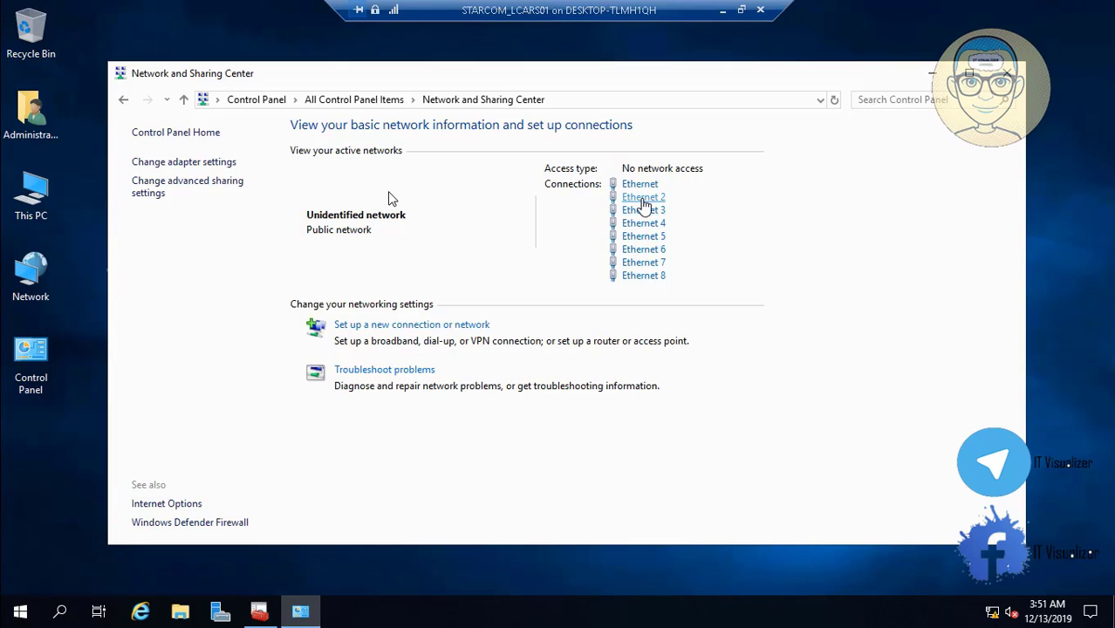
Change Ethernet 2's IPv4 preferred DNS server from loopback to its own 192.168 address
left_click(642, 199)
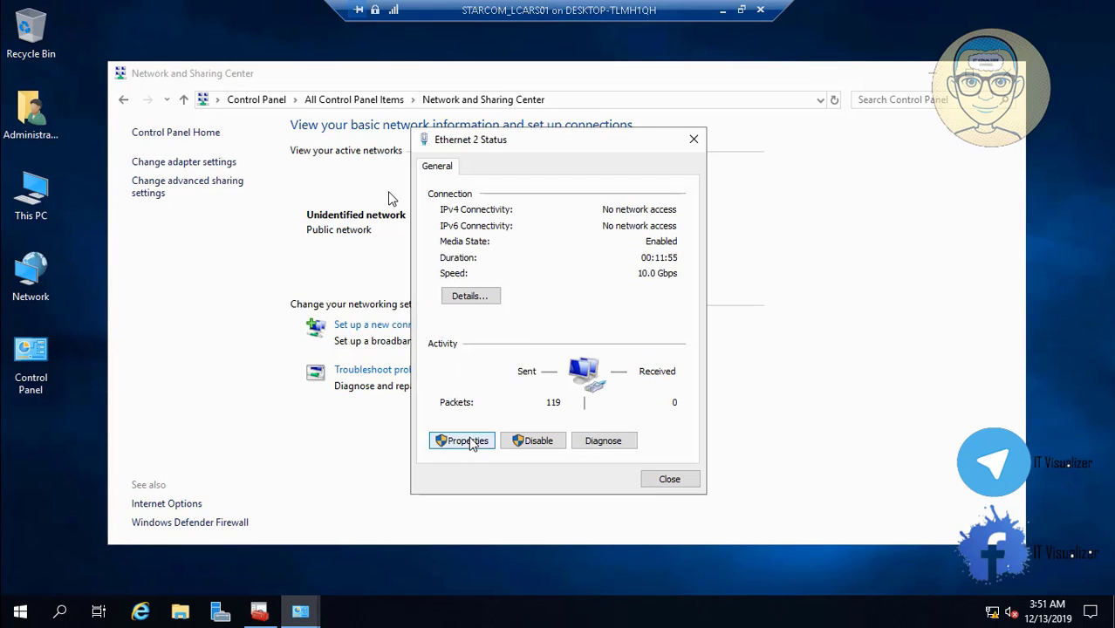
left_click(470, 442)
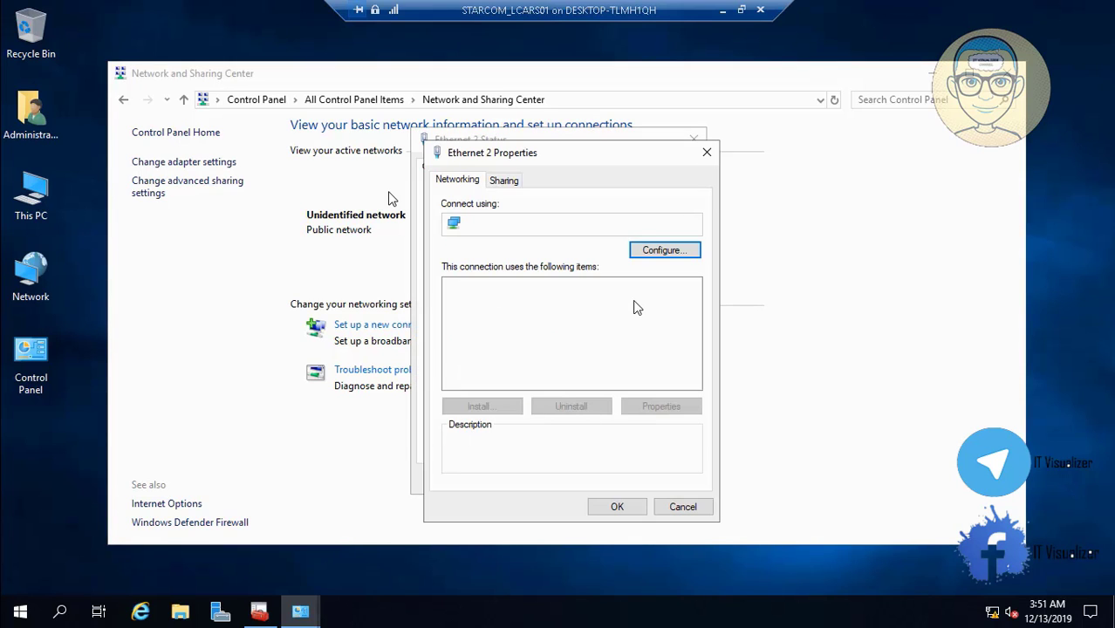
left_click(621, 329)
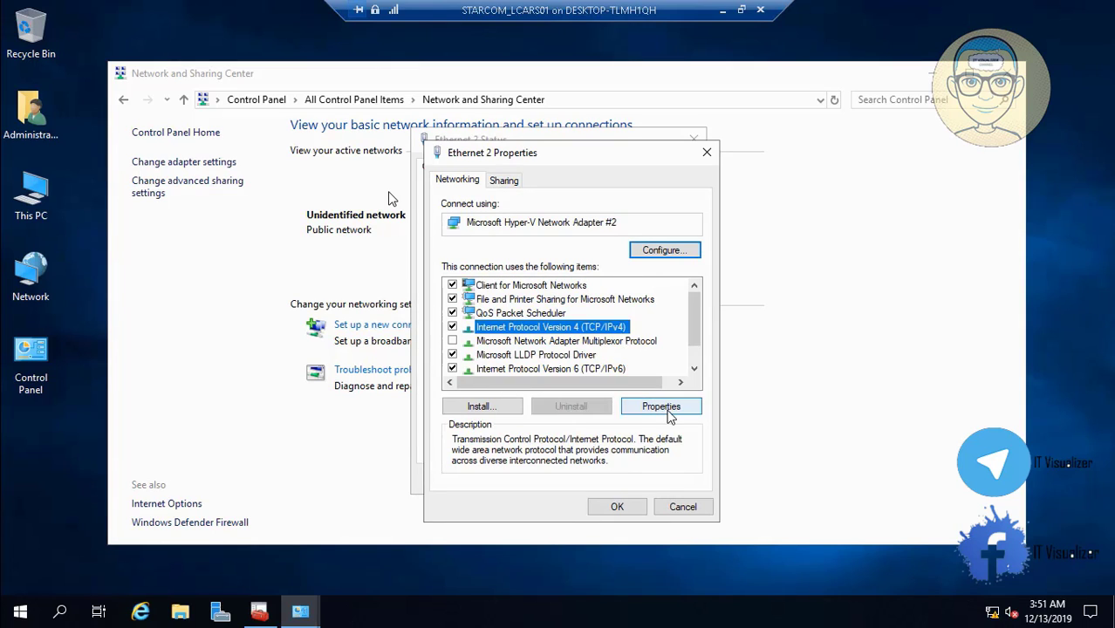
left_click(660, 407)
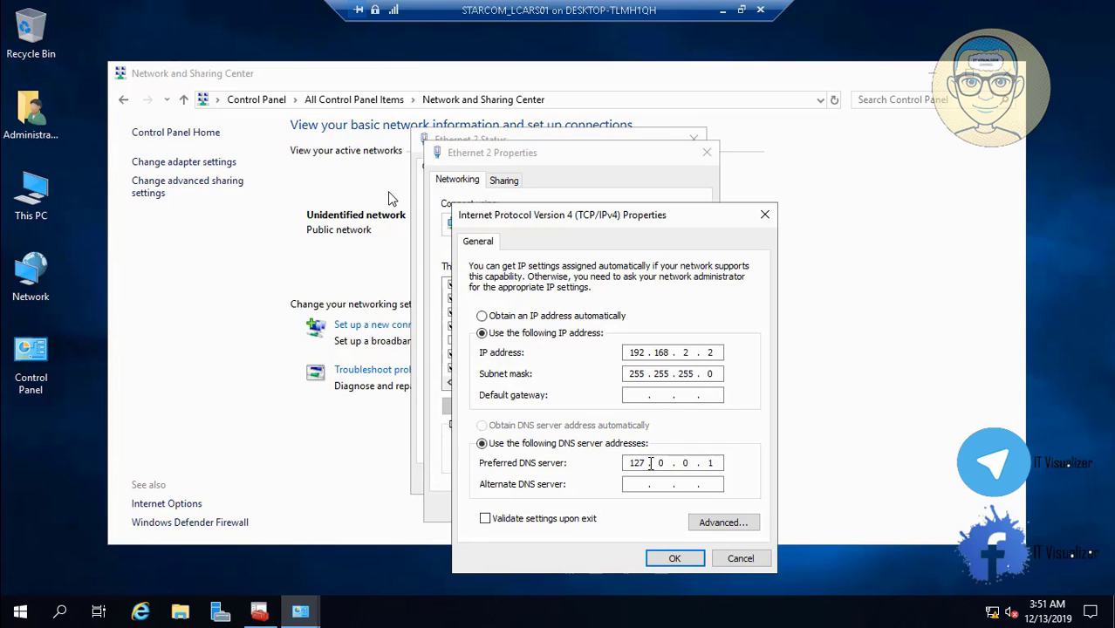
double_click(636, 463)
key("BackSpace")
type("192 . 168 . 2 . 2")
left_click(676, 559)
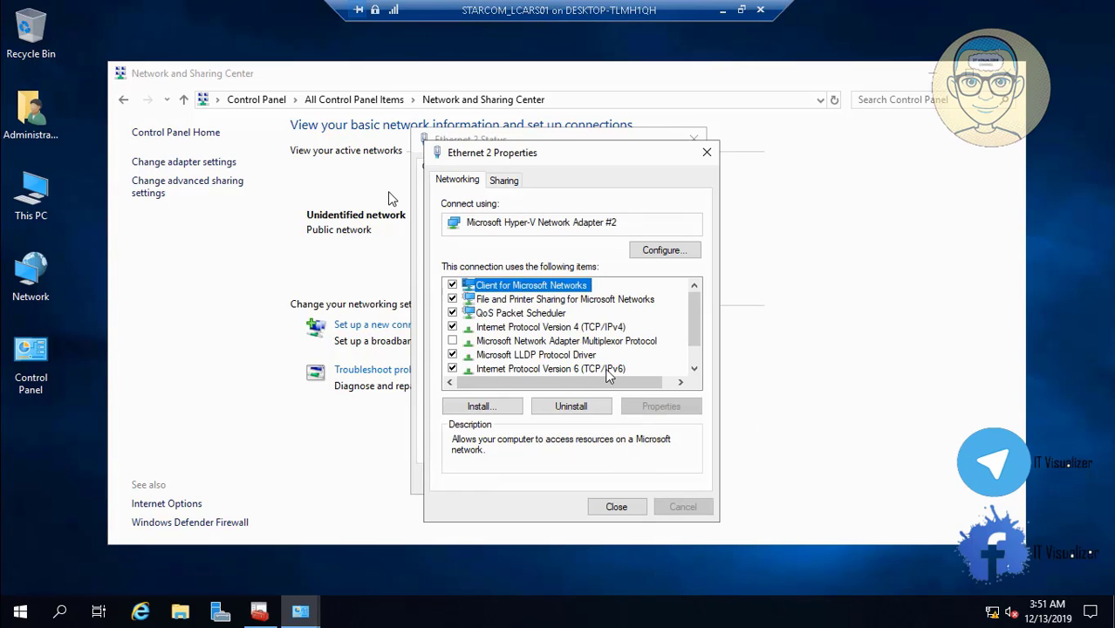
Copy Ethernet 2's IPv6 address 11:0:0:800::2 into its preferred DNS server and close Properties
left_click(575, 368)
left_click(660, 405)
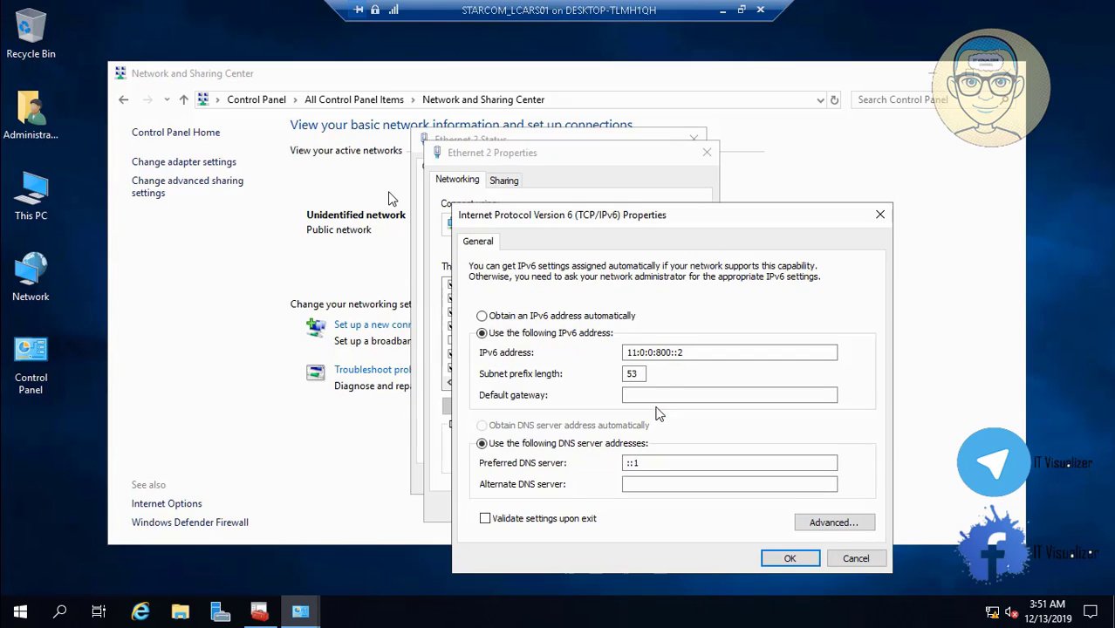
left_click_drag(694, 353, 627, 349)
key("ctrl+c")
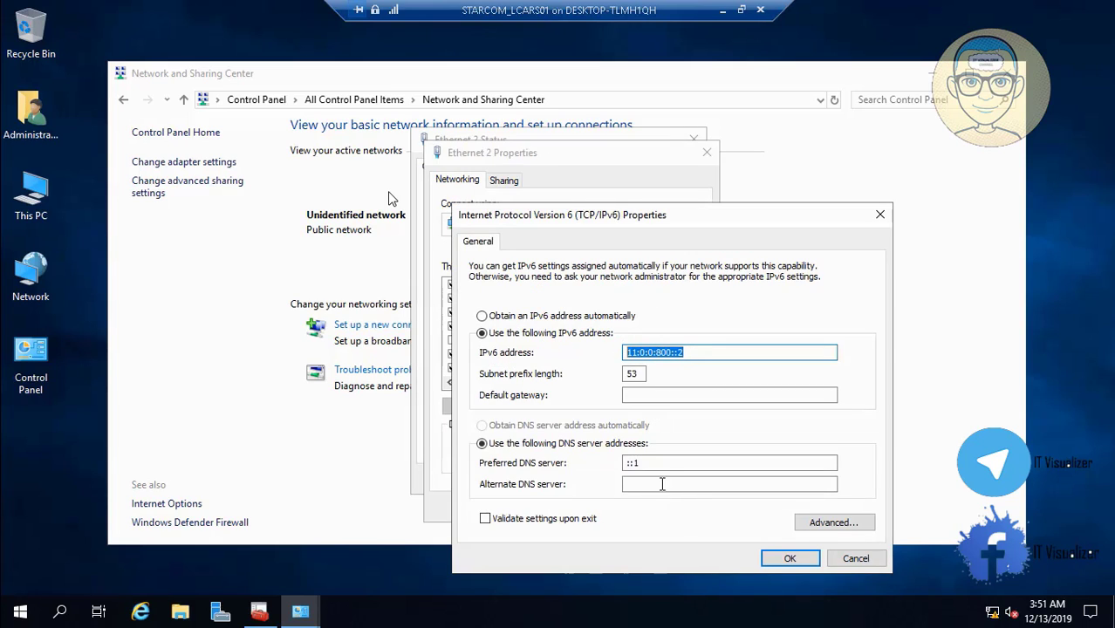
left_click(651, 464)
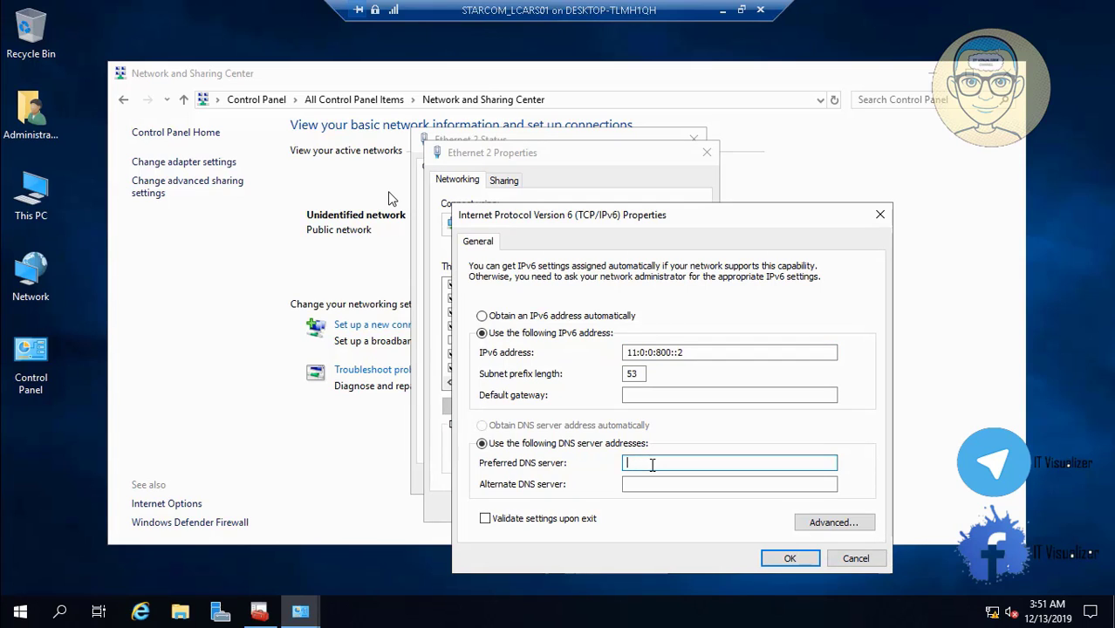
key("ctrl+v")
left_click(784, 563)
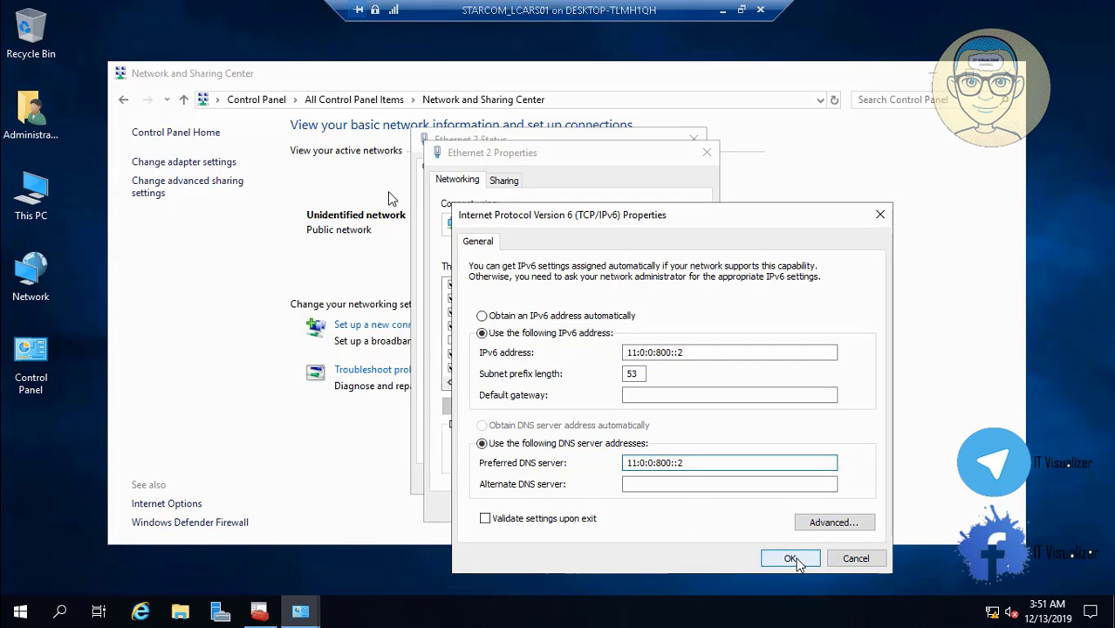
left_click(632, 509)
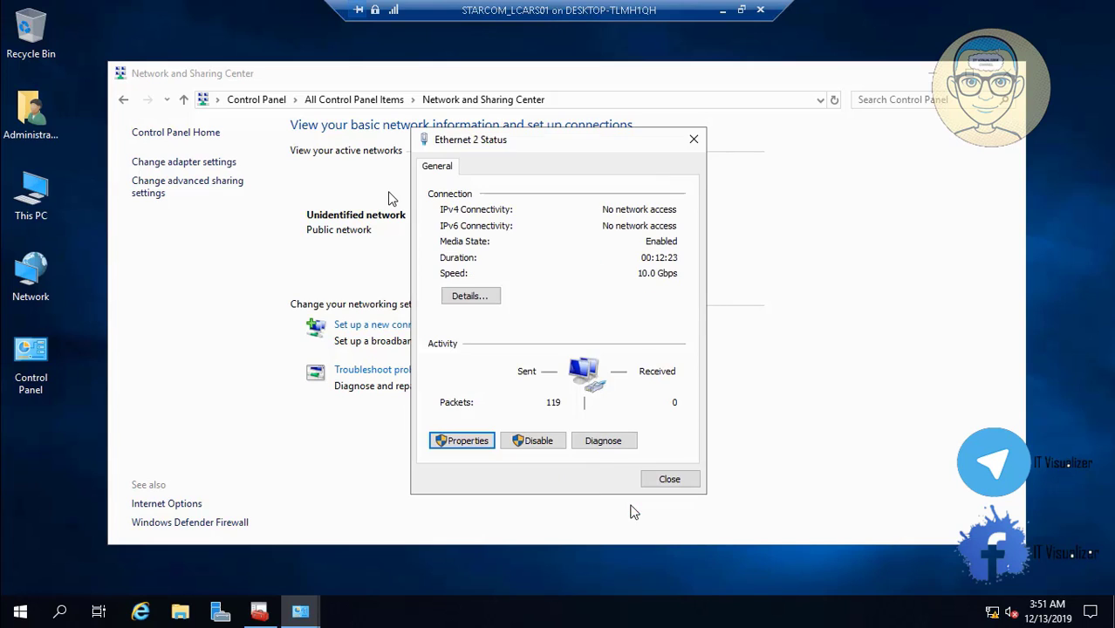
Set Ethernet 3's IPv4 preferred DNS server to 192.168.3.2 instead of loopback
left_click(669, 479)
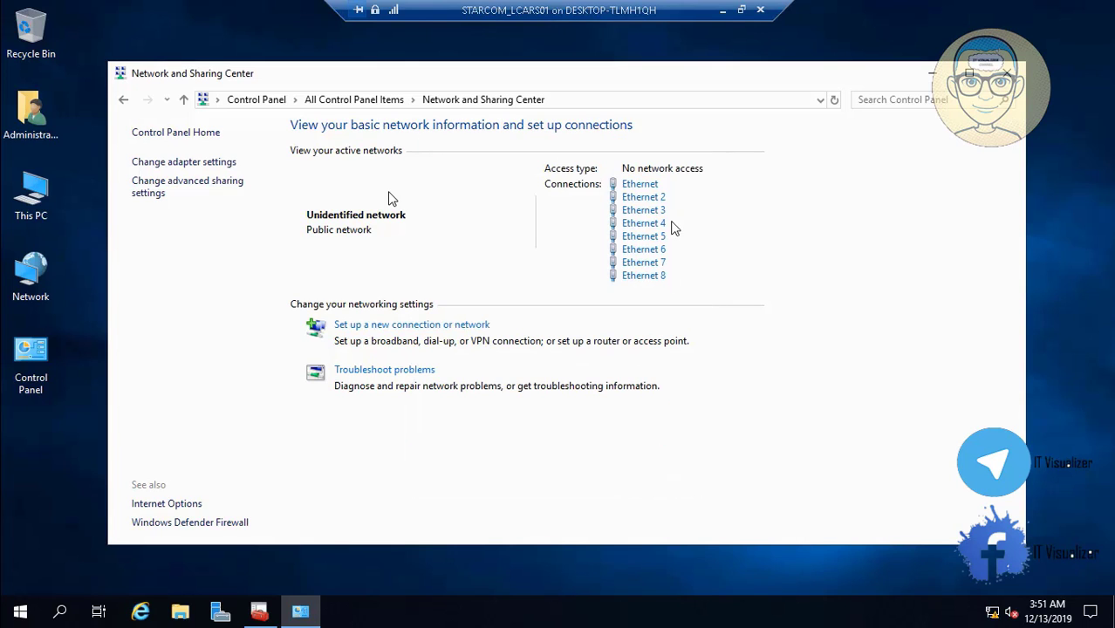
left_click(649, 211)
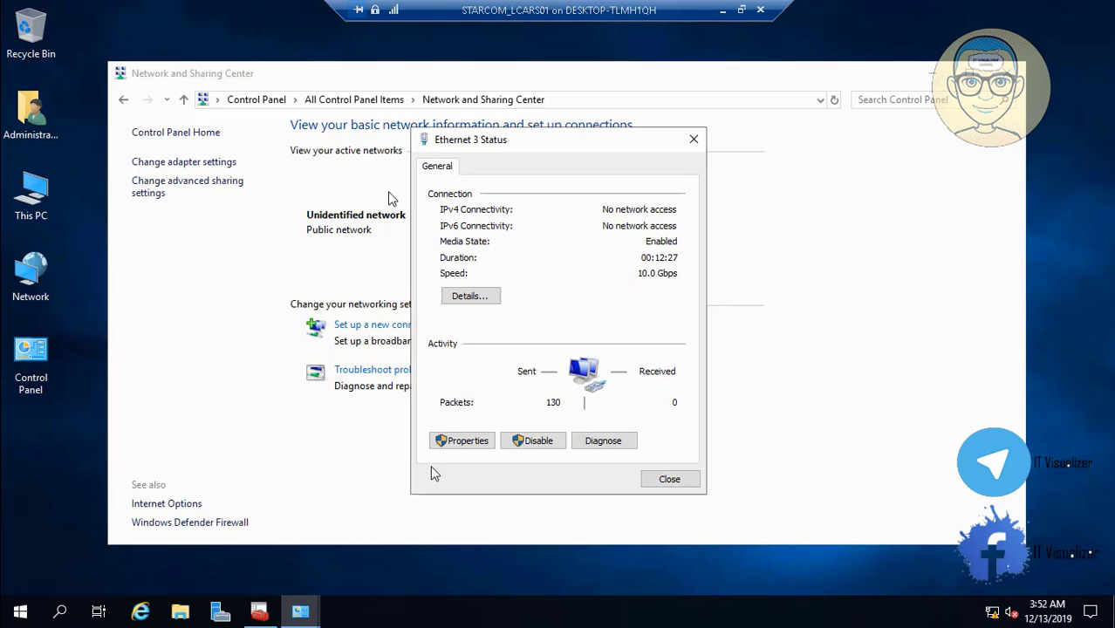
left_click(467, 441)
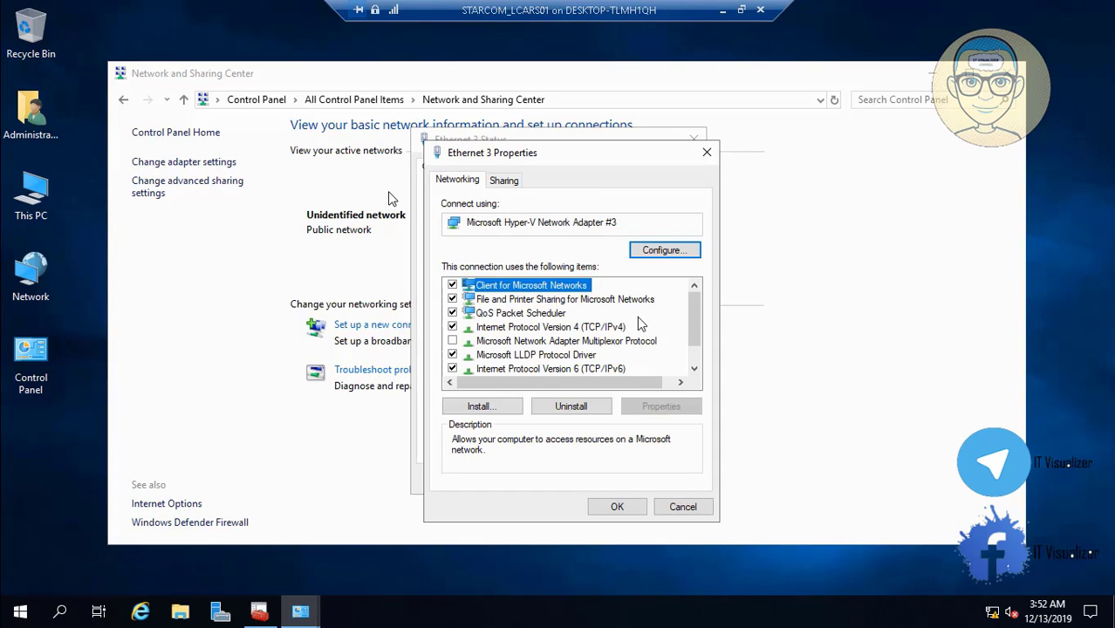
left_click(611, 327)
left_click(660, 409)
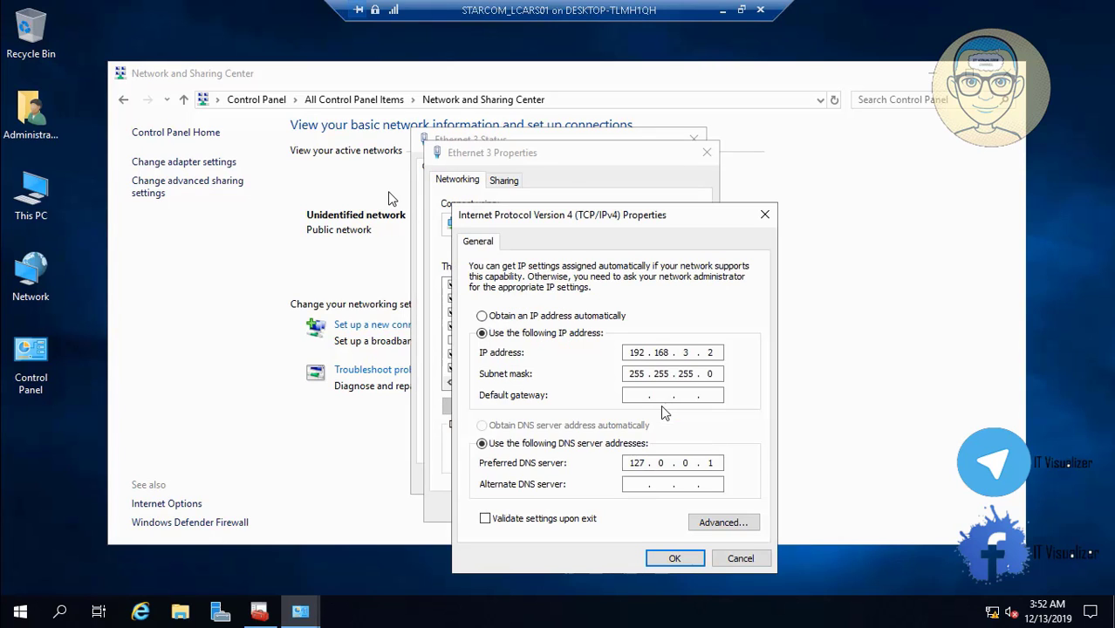
double_click(641, 466)
type("192 . 168 . 3 . 2")
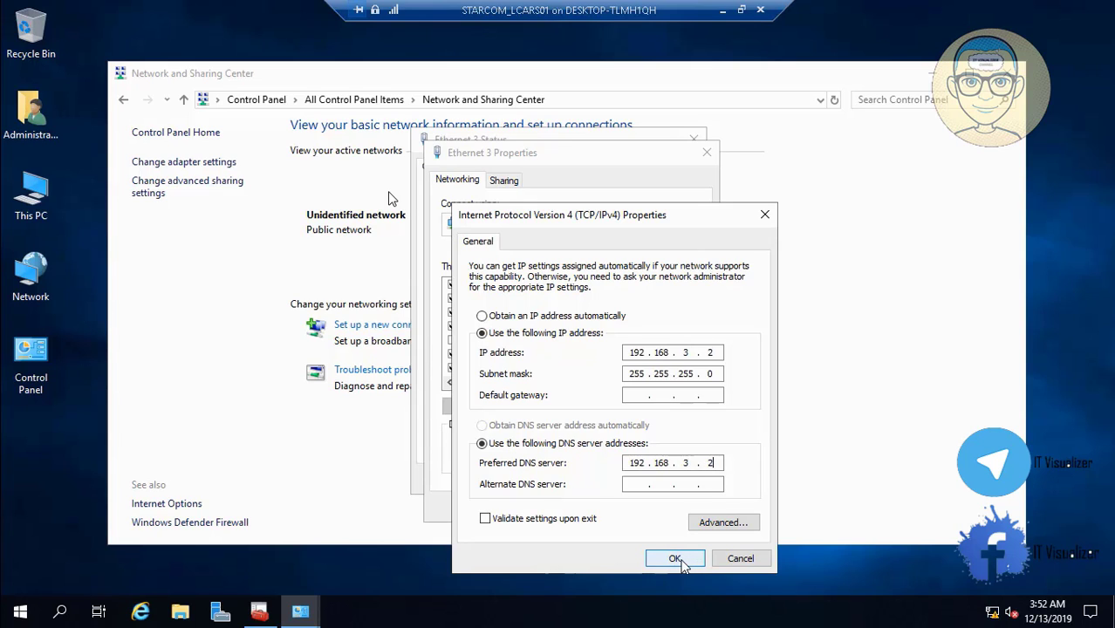
left_click(674, 559)
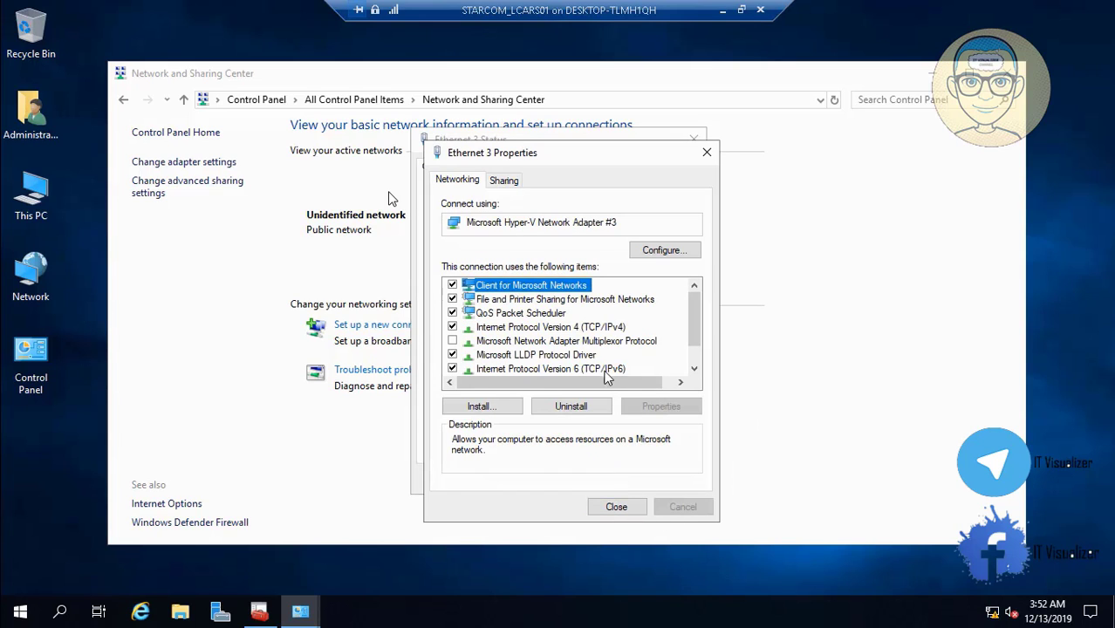
Use Ethernet 3's own address 11:0:0:1000::2 as its IPv6 preferred DNS, then close its dialogs
left_click(602, 369)
left_click(661, 407)
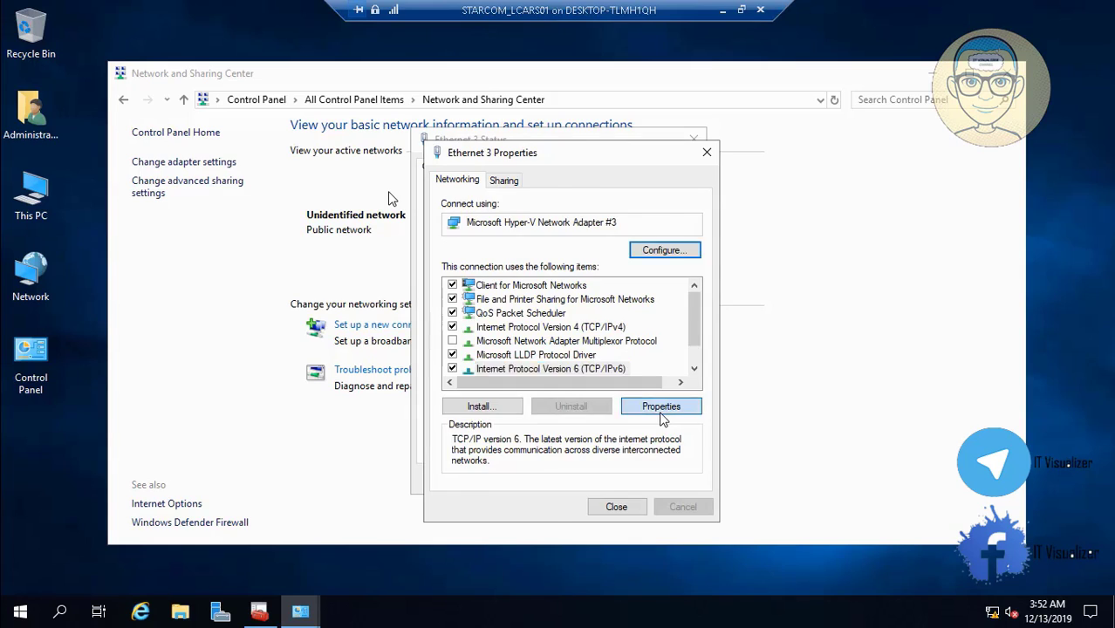
left_click_drag(694, 351, 602, 352)
key("ctrl+c")
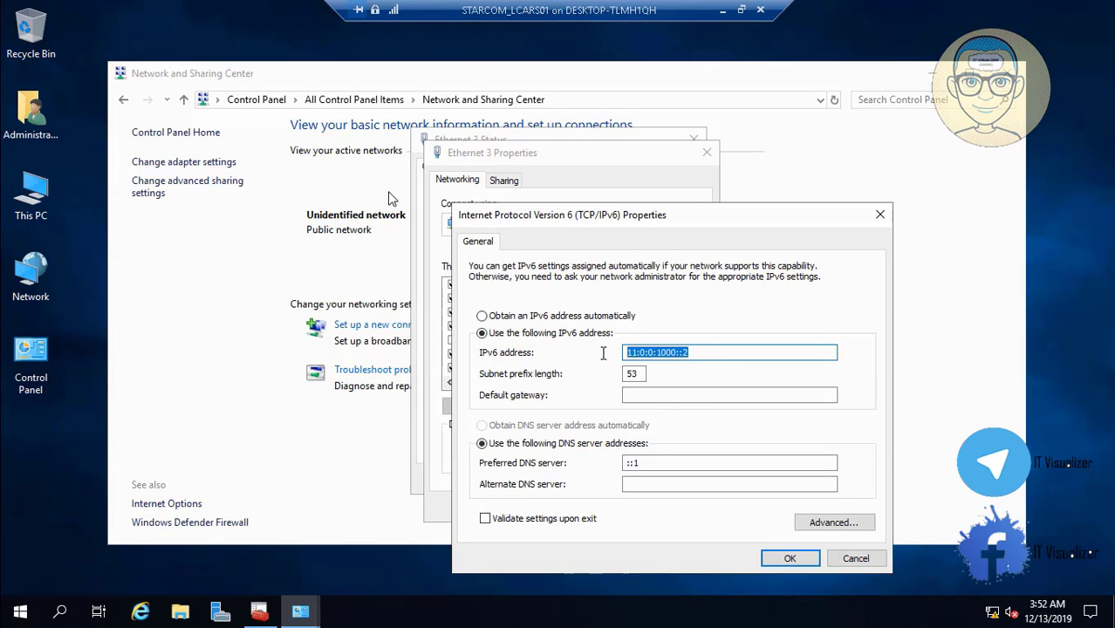
left_click(645, 463)
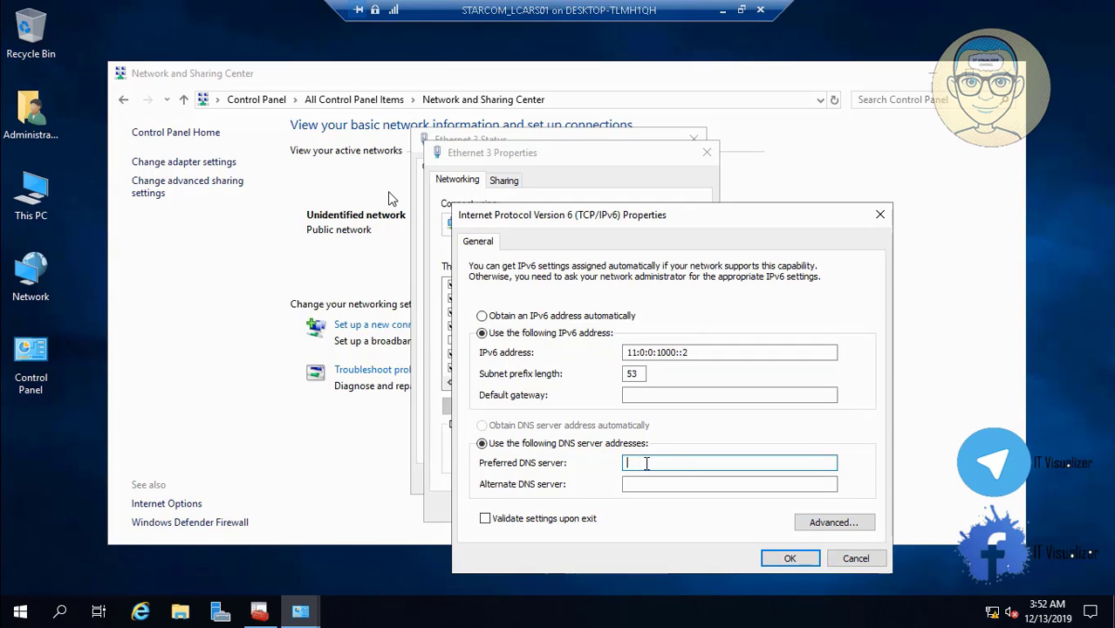
key("ctrl+v")
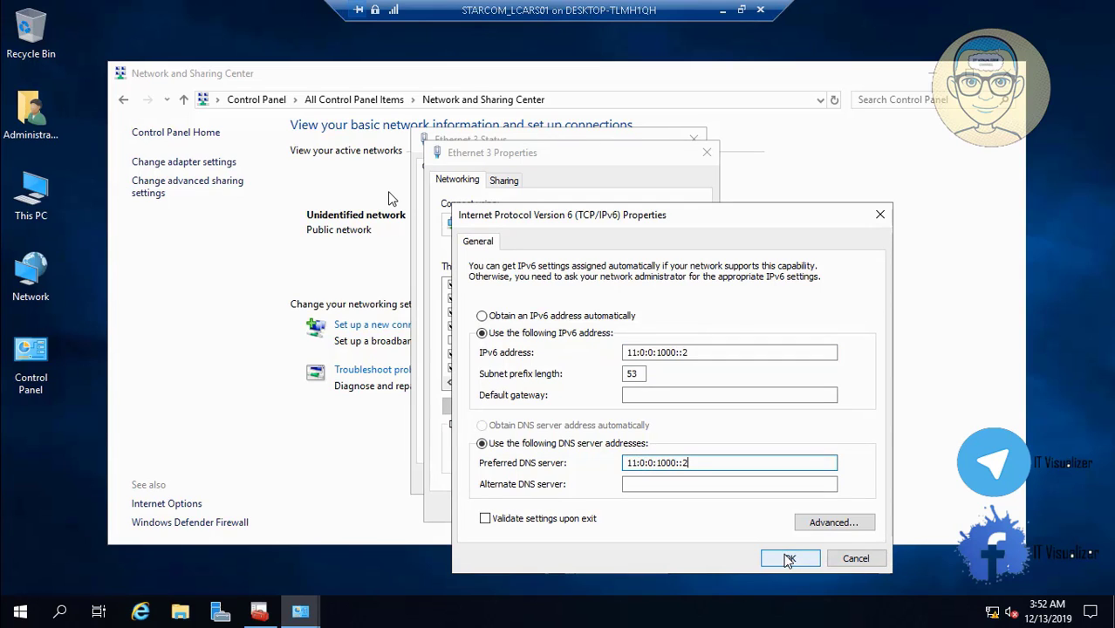
left_click(790, 559)
left_click(634, 513)
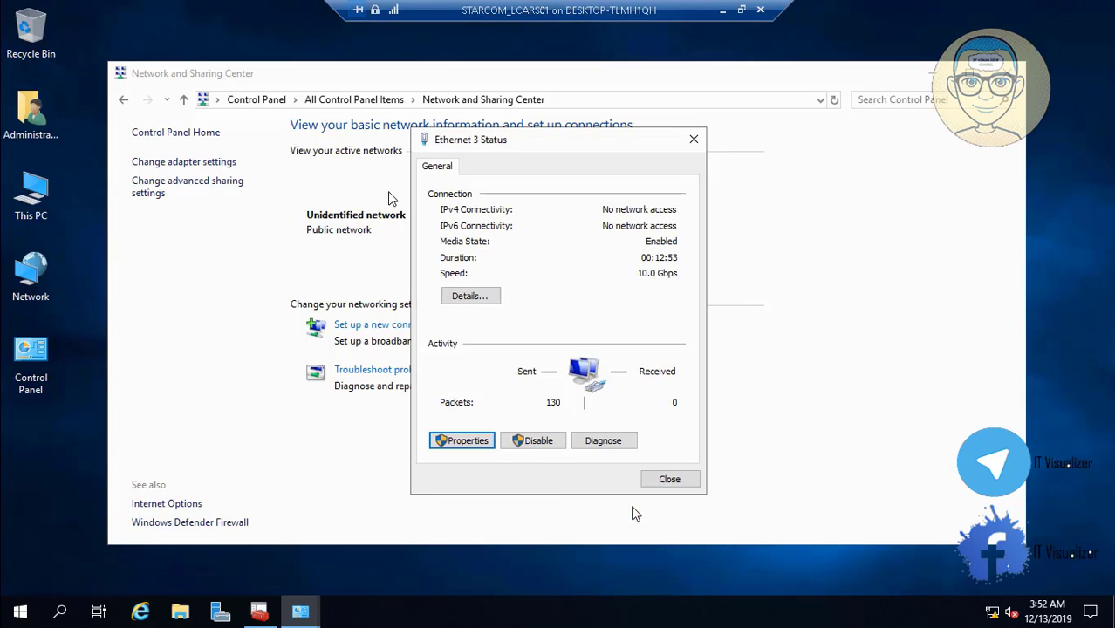
left_click(669, 480)
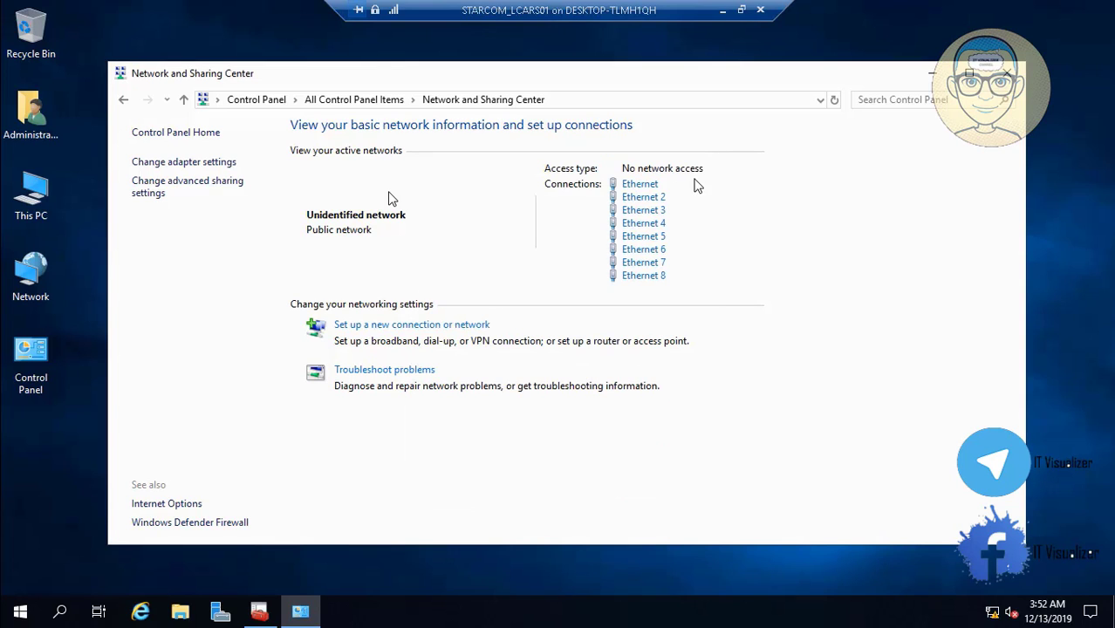
Replace Ethernet 4's loopback IPv4 preferred DNS with its 192.168 address
left_click(650, 225)
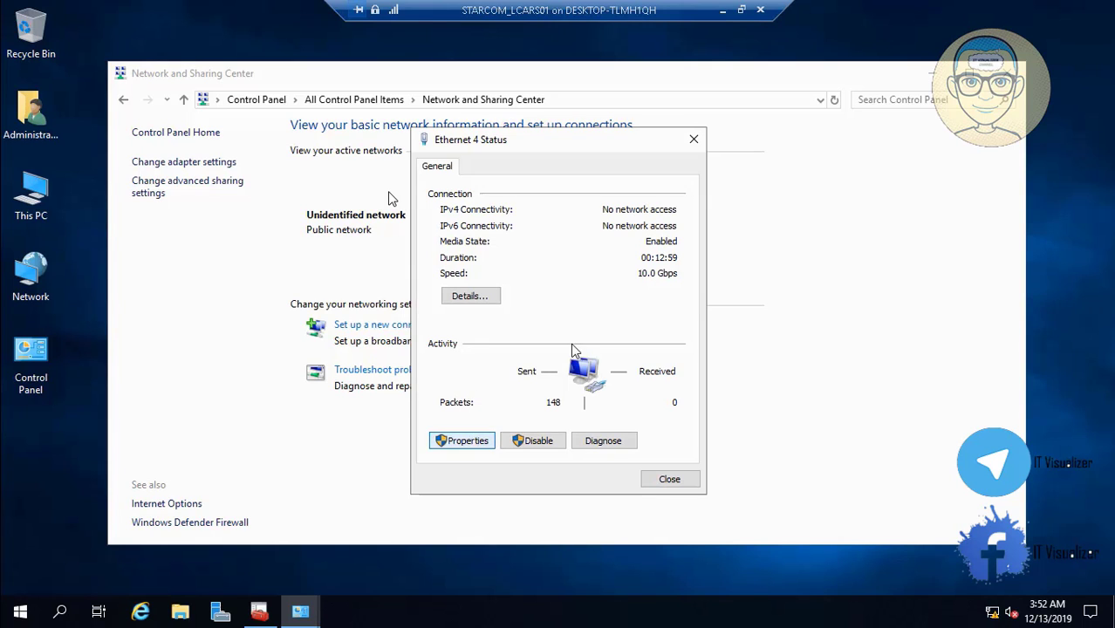
left_click(465, 441)
left_click(602, 327)
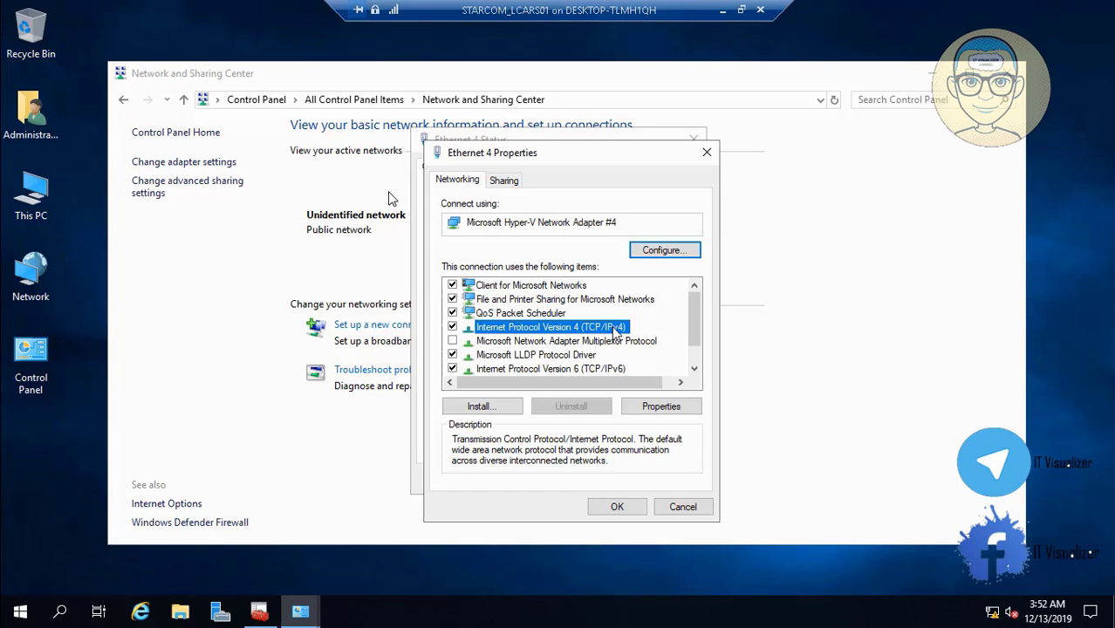
left_click(664, 412)
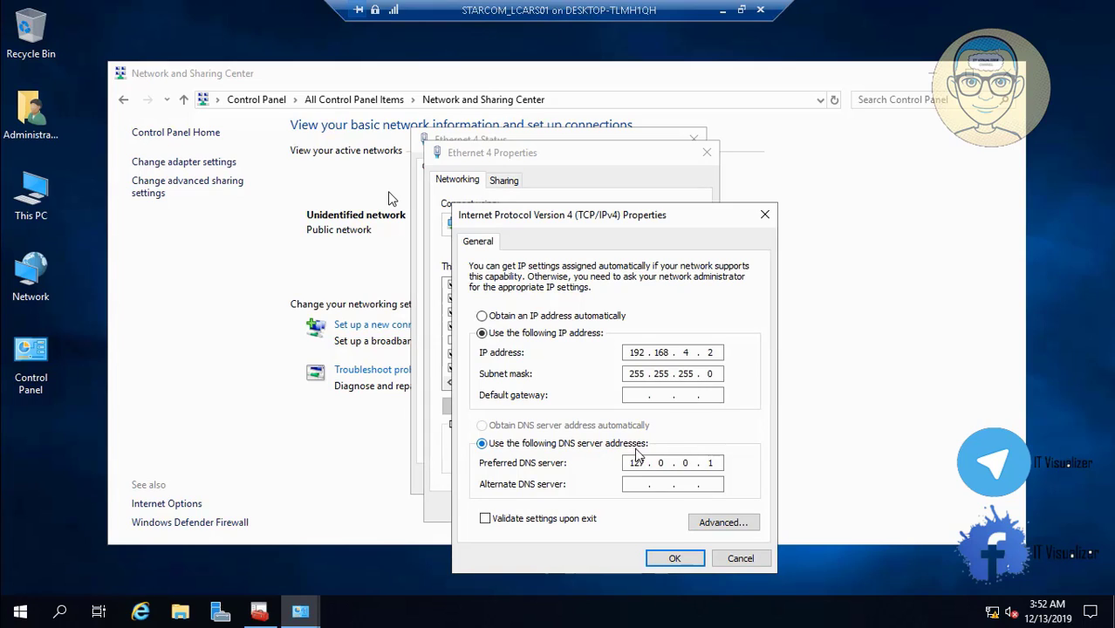
double_click(637, 463)
key("BackSpace")
type("192 . 168 . 4 . 2")
left_click(673, 559)
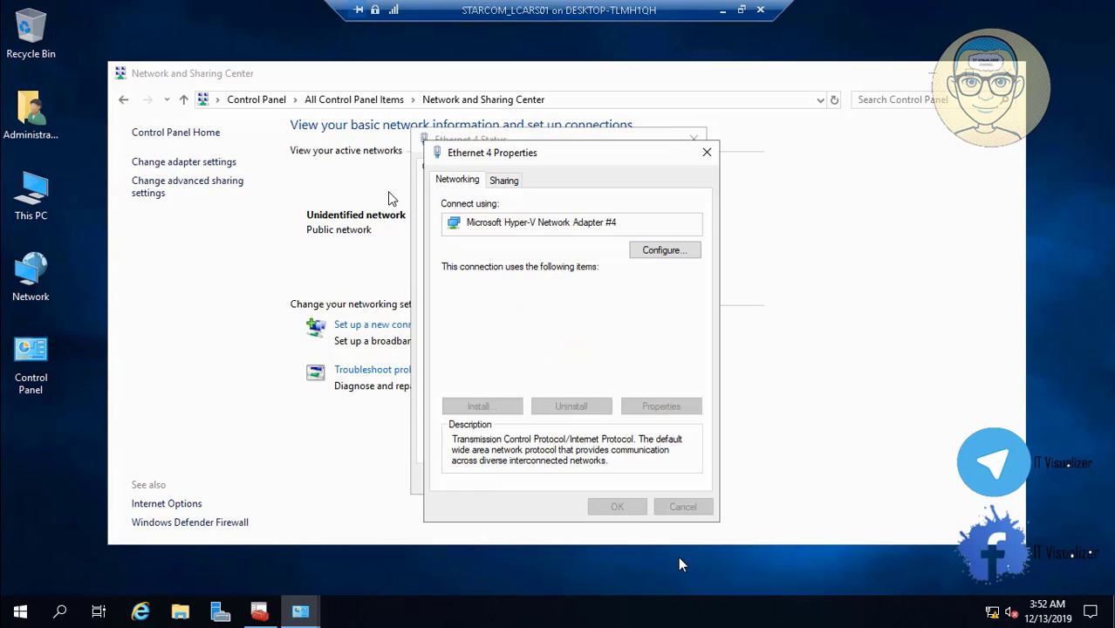
Copy Ethernet 4's IPv6 address 11:0:0:1800::2 into its preferred DNS and close the dialogs
left_click(596, 368)
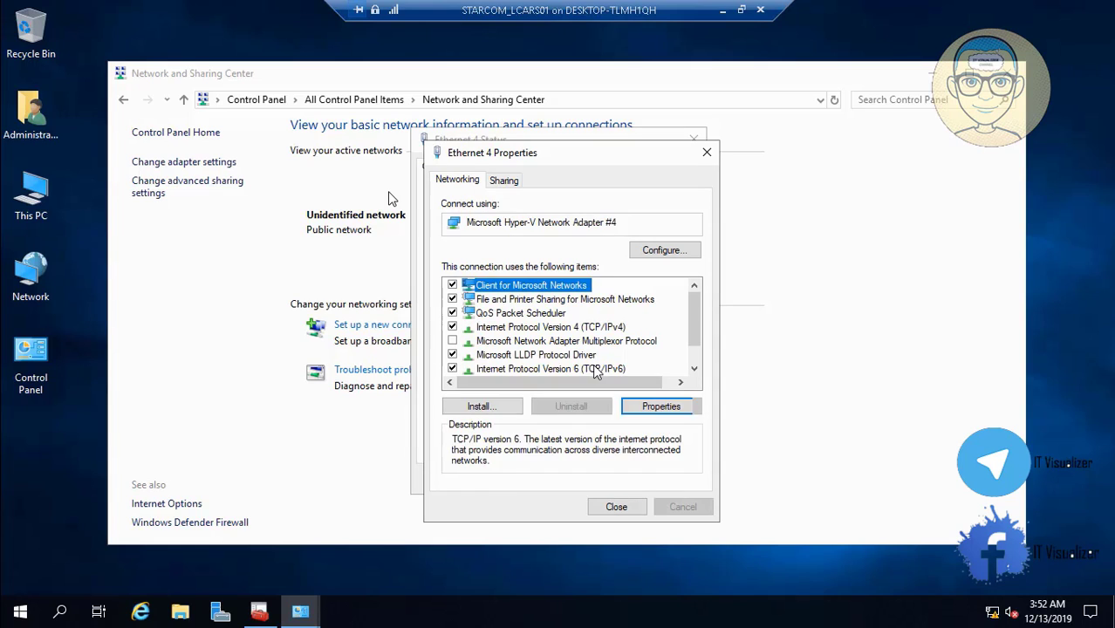
left_click(658, 406)
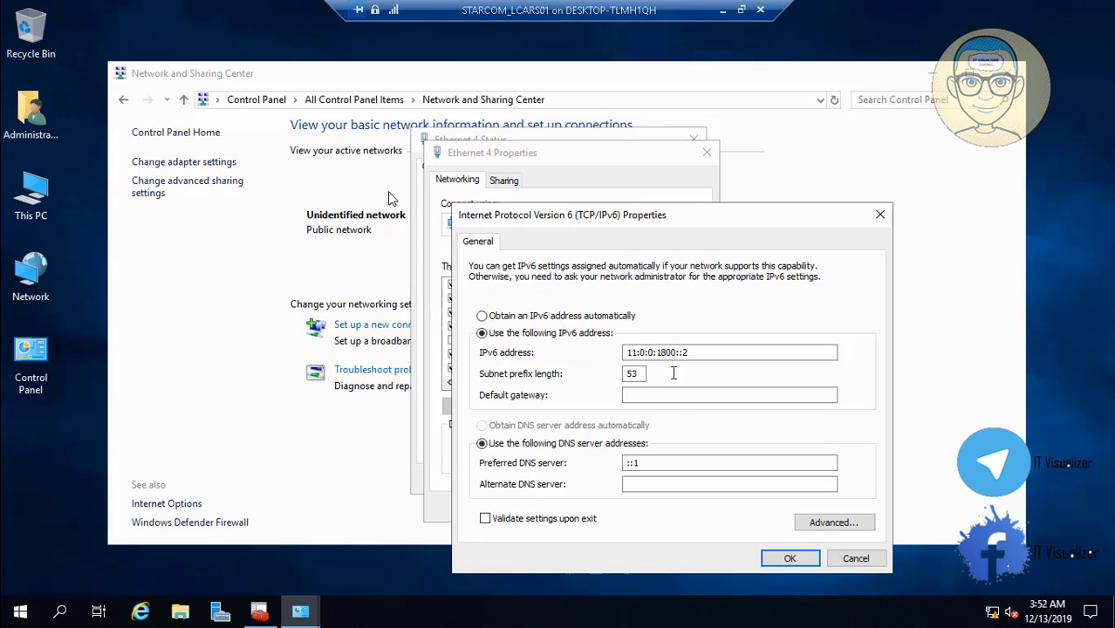
left_click_drag(689, 352, 611, 347)
key("ctrl+c")
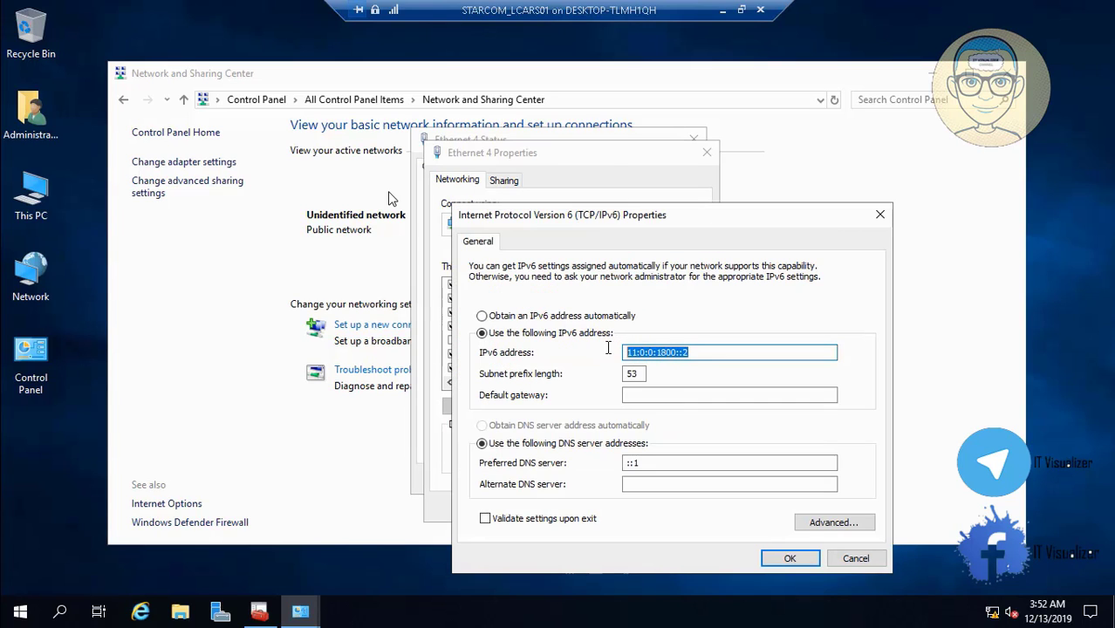
left_click(664, 465)
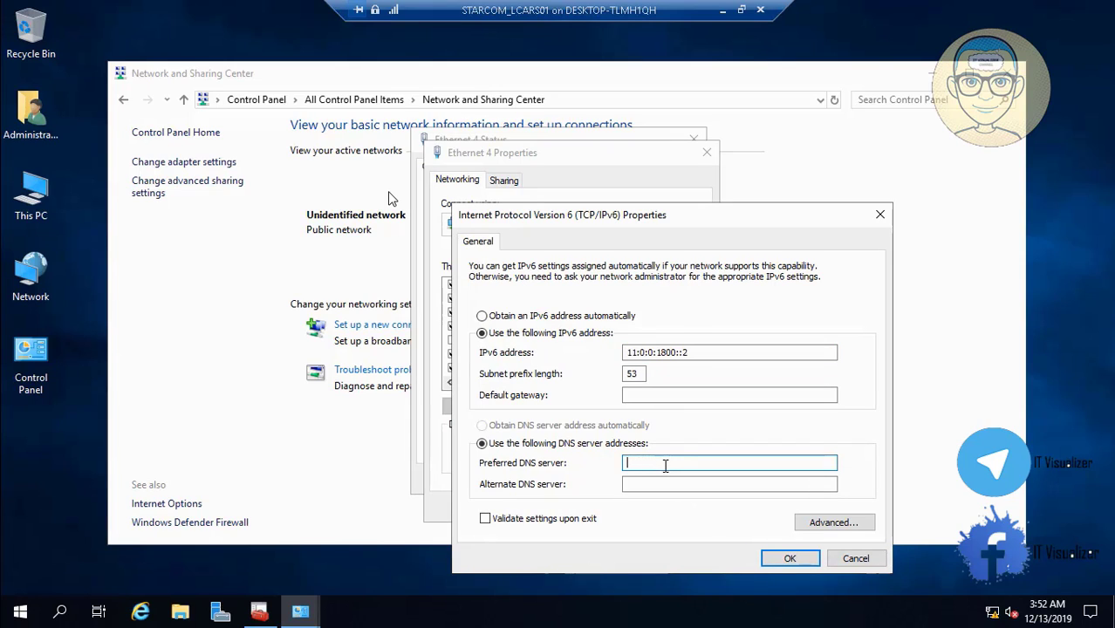
key("ctrl+v")
left_click(787, 559)
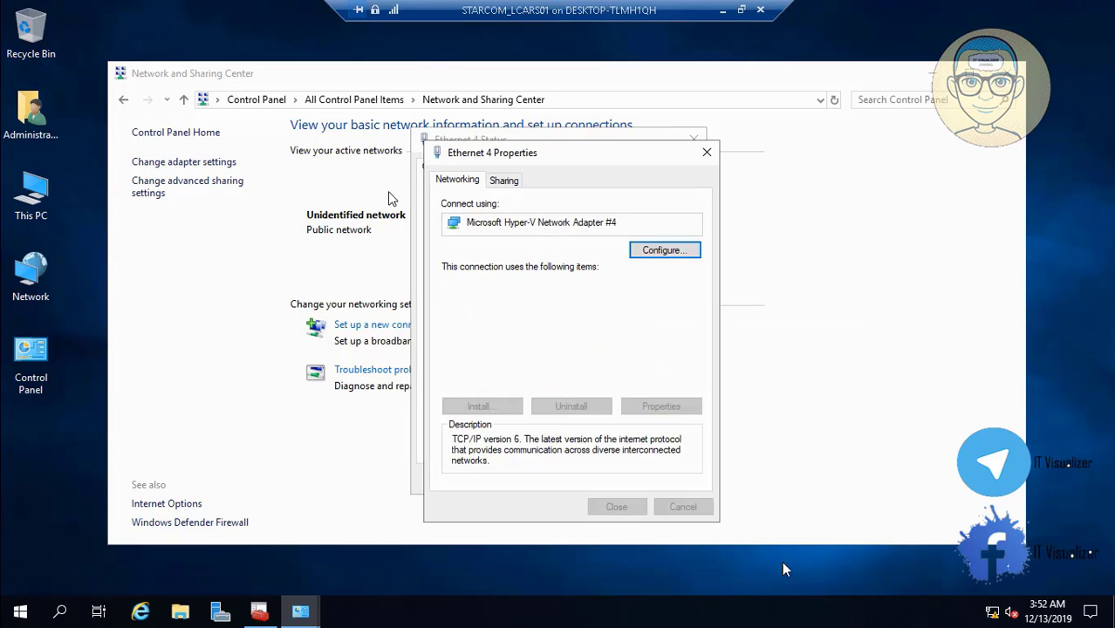
left_click(617, 507)
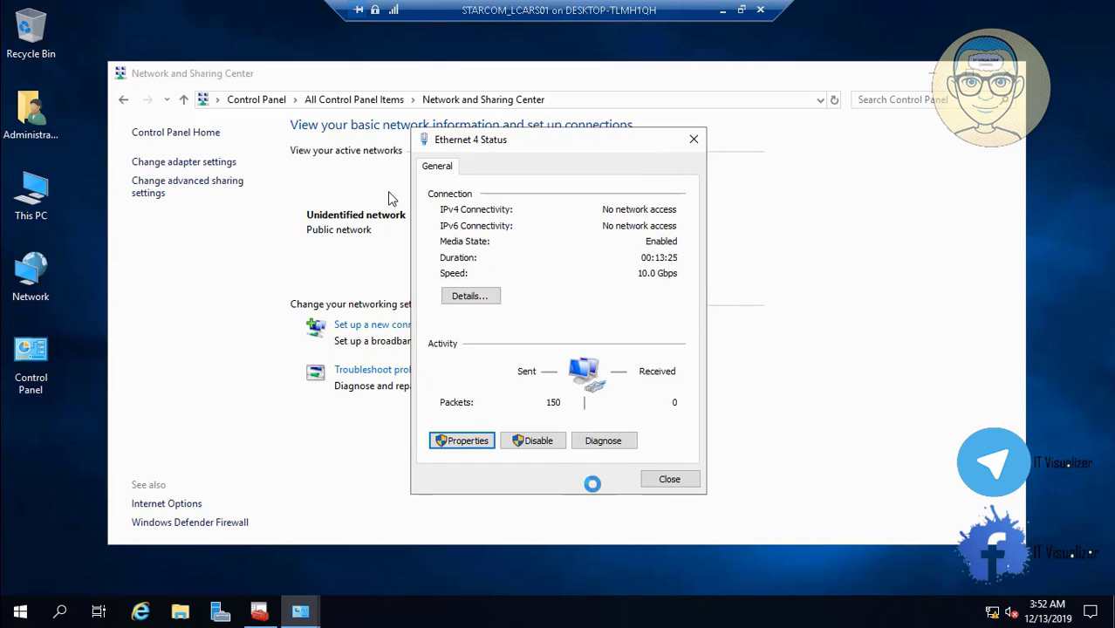
left_click(669, 481)
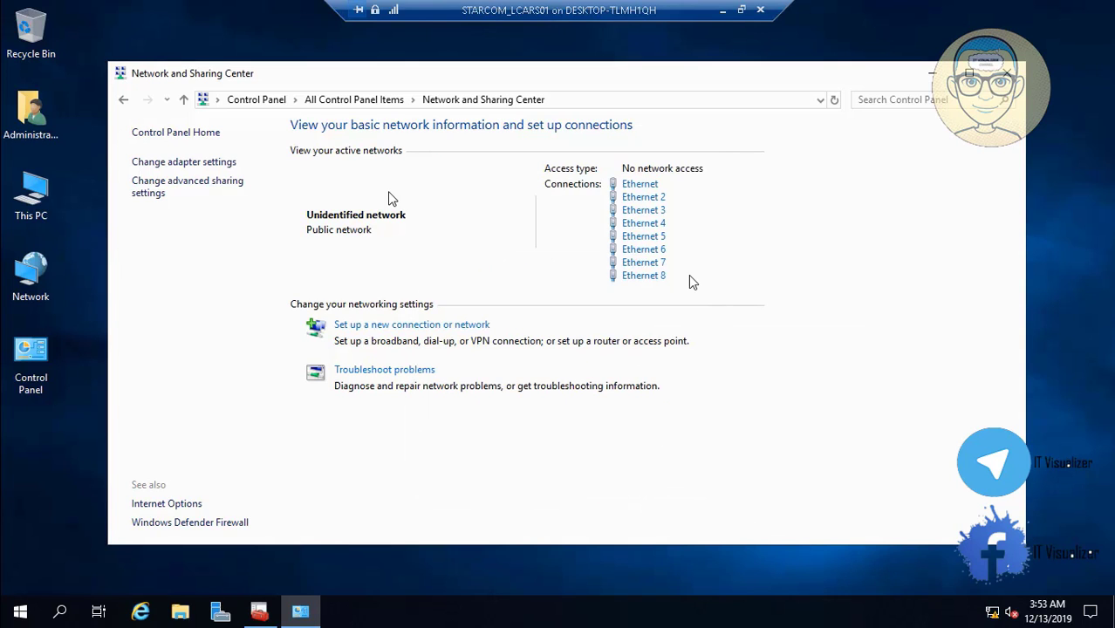
Replace Ethernet 5's loopback IPv4 preferred DNS with its 192.168 address
left_click(647, 244)
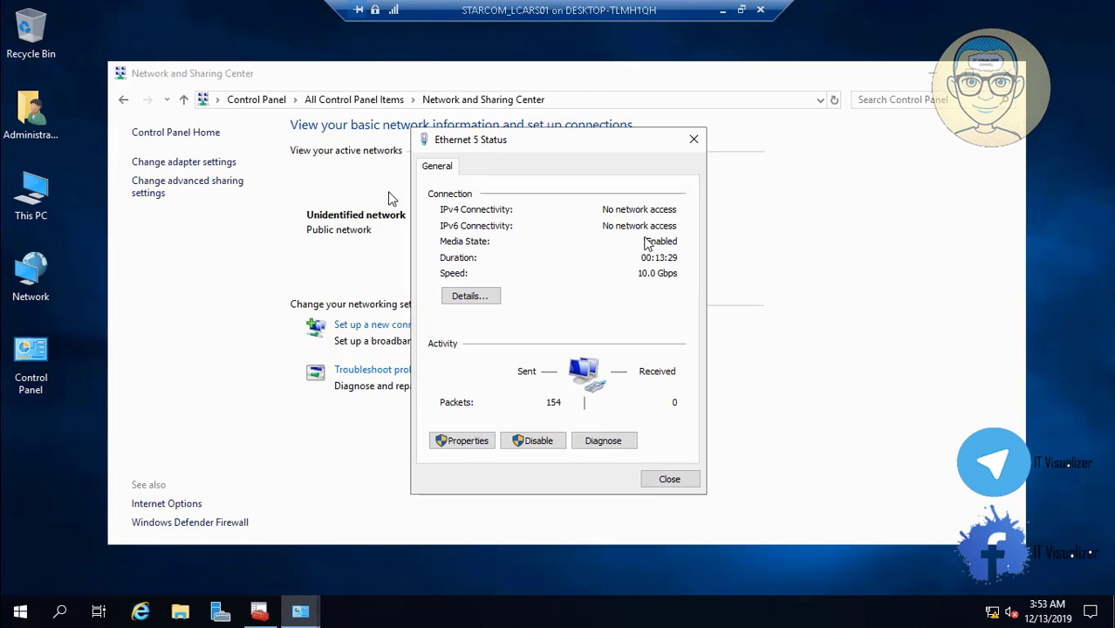
left_click(465, 441)
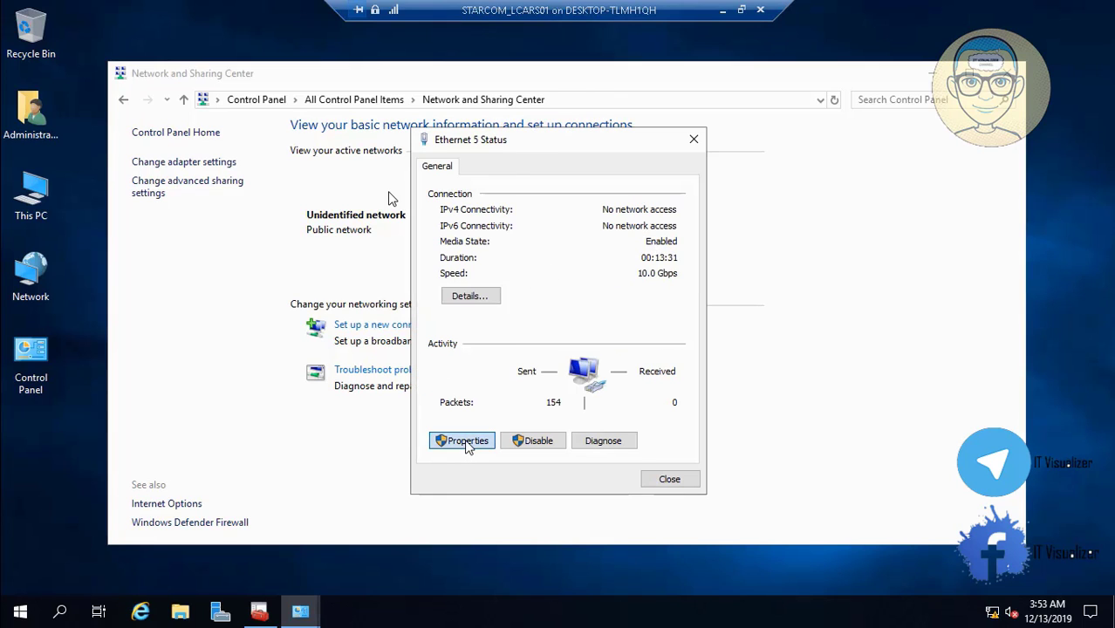
left_click(602, 329)
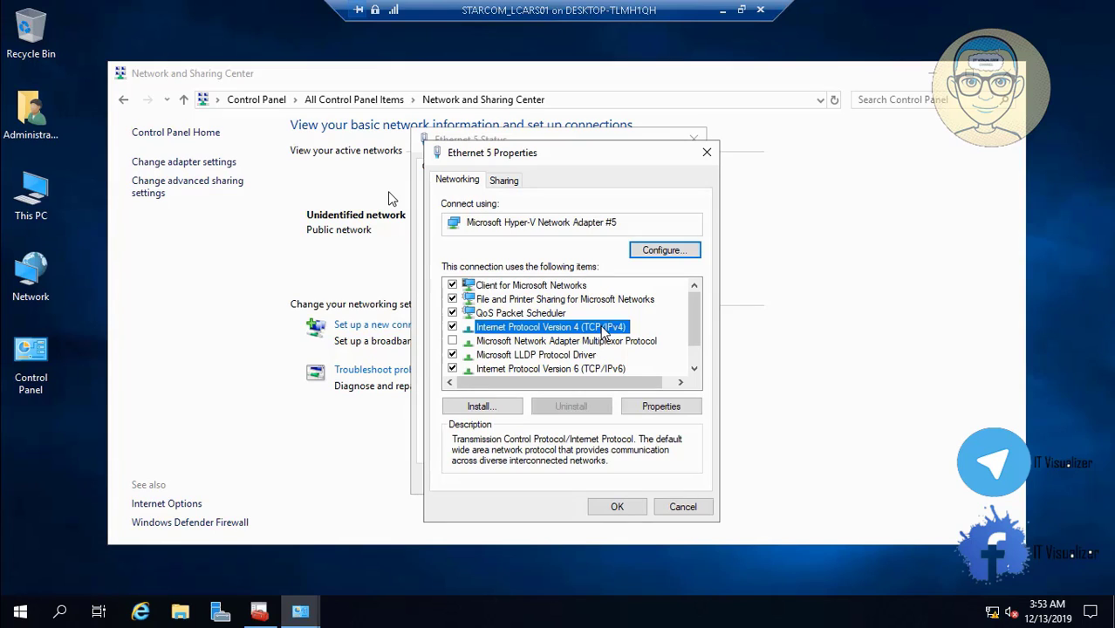
left_click(686, 407)
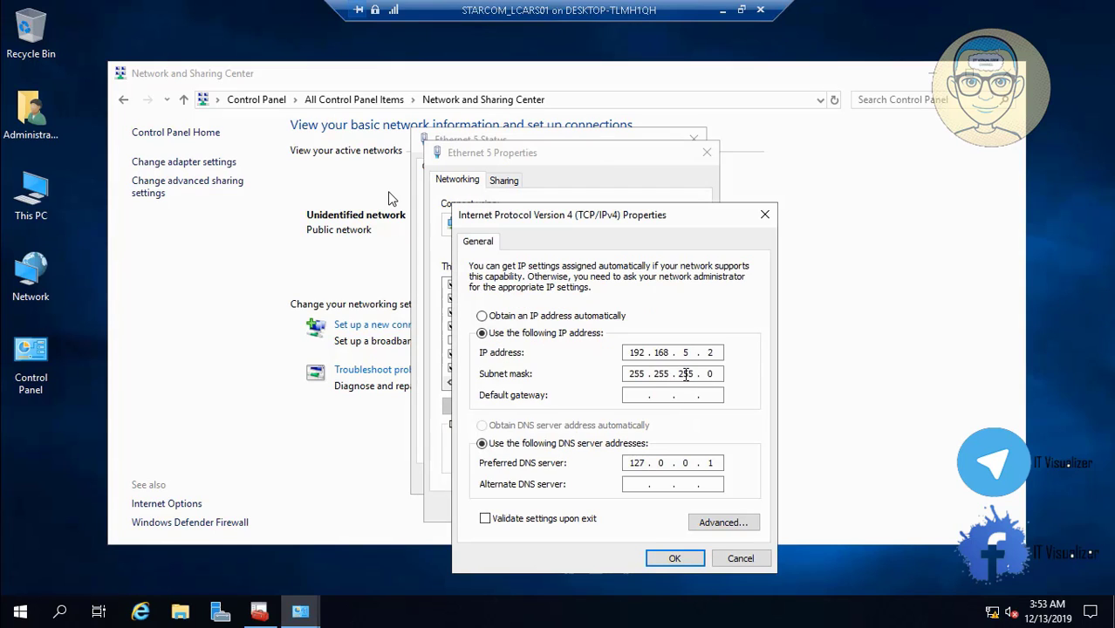
double_click(640, 464)
key("BackSpace")
type("192 . 168 . 5 . 2")
left_click(679, 561)
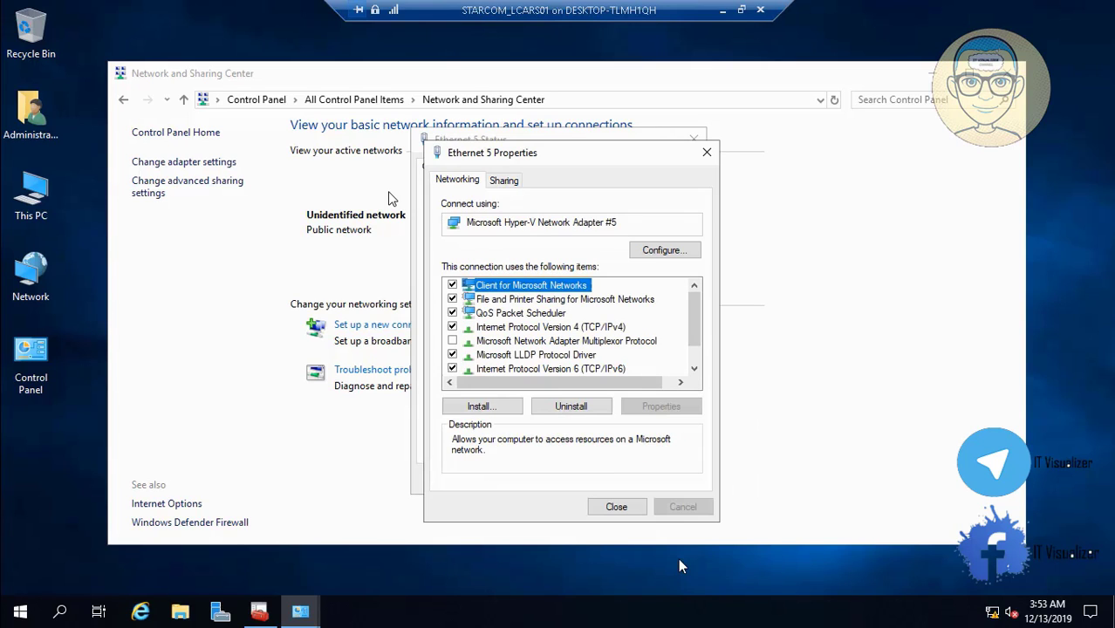
Paste Ethernet 5's address 11:0:0:2000::2 as IPv6 preferred DNS and close its windows
left_click(617, 369)
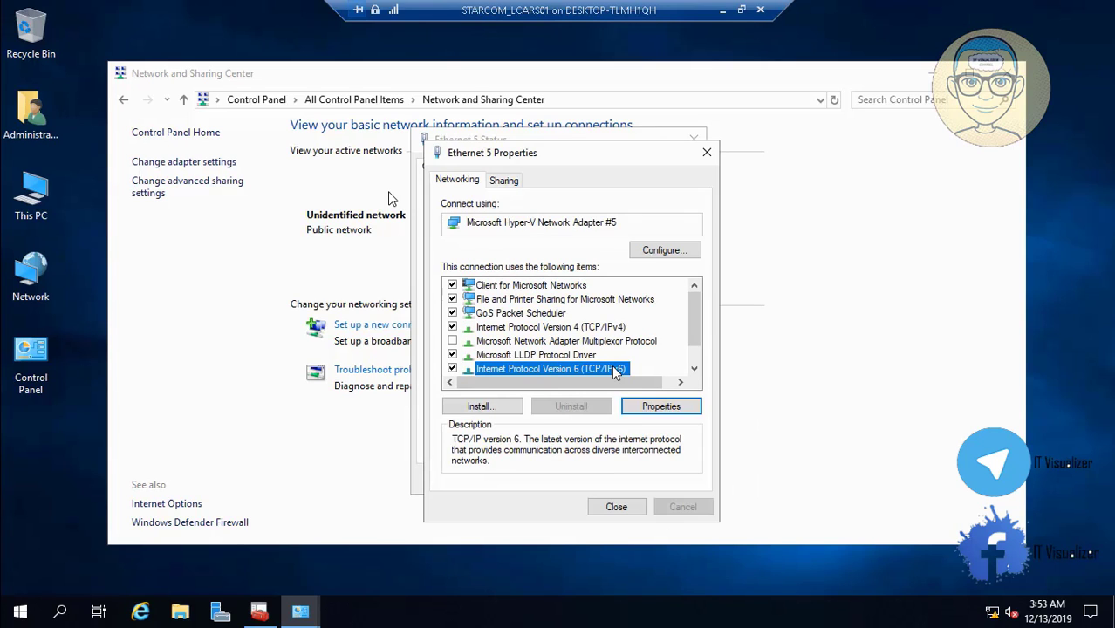
left_click(656, 406)
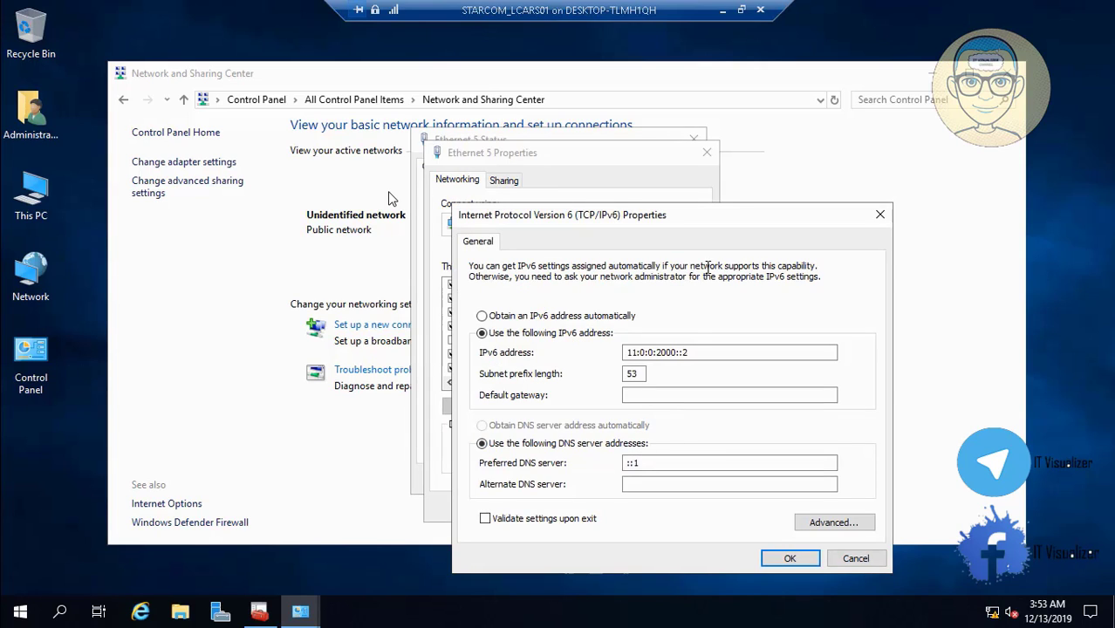
left_click(683, 352)
double_click(683, 352)
key("ctrl+c")
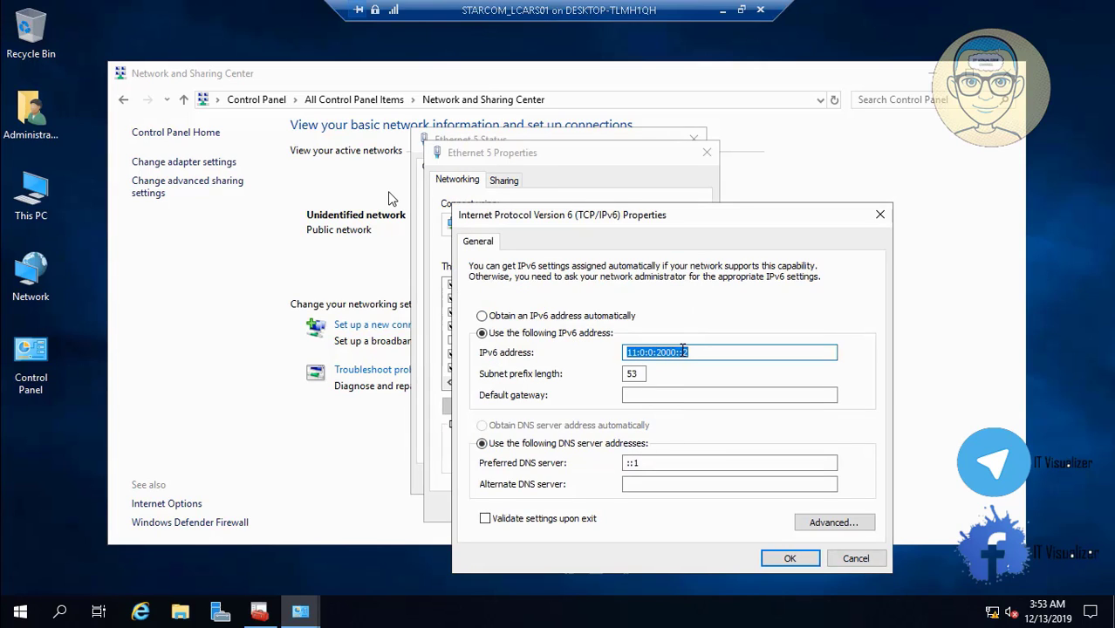
left_click(663, 462)
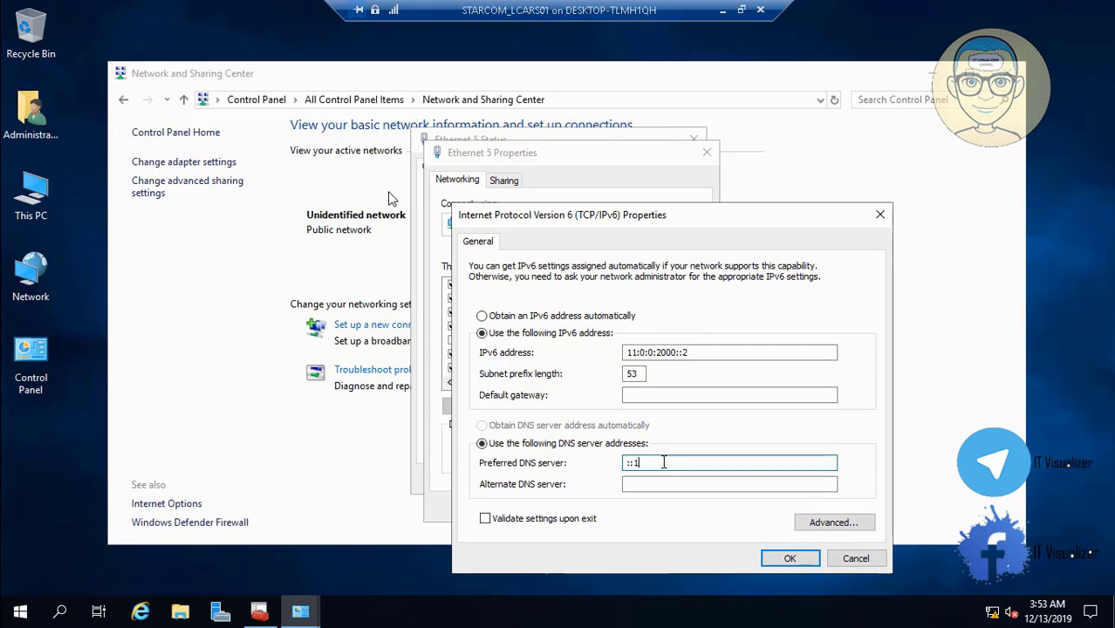
key("ctrl+v")
left_click(789, 558)
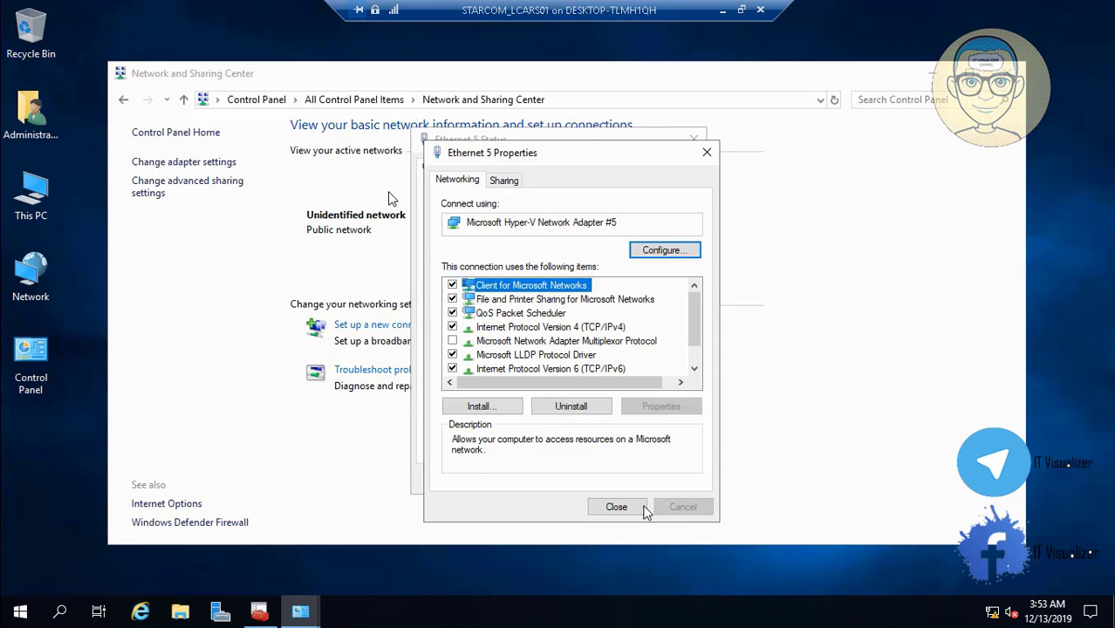
left_click(622, 512)
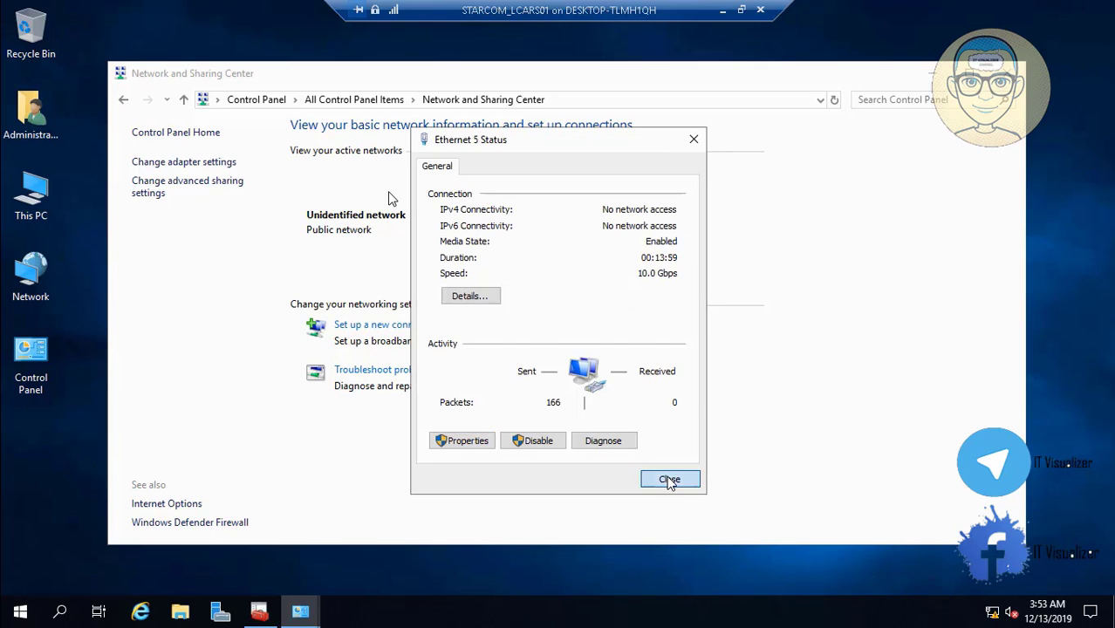
left_click(669, 479)
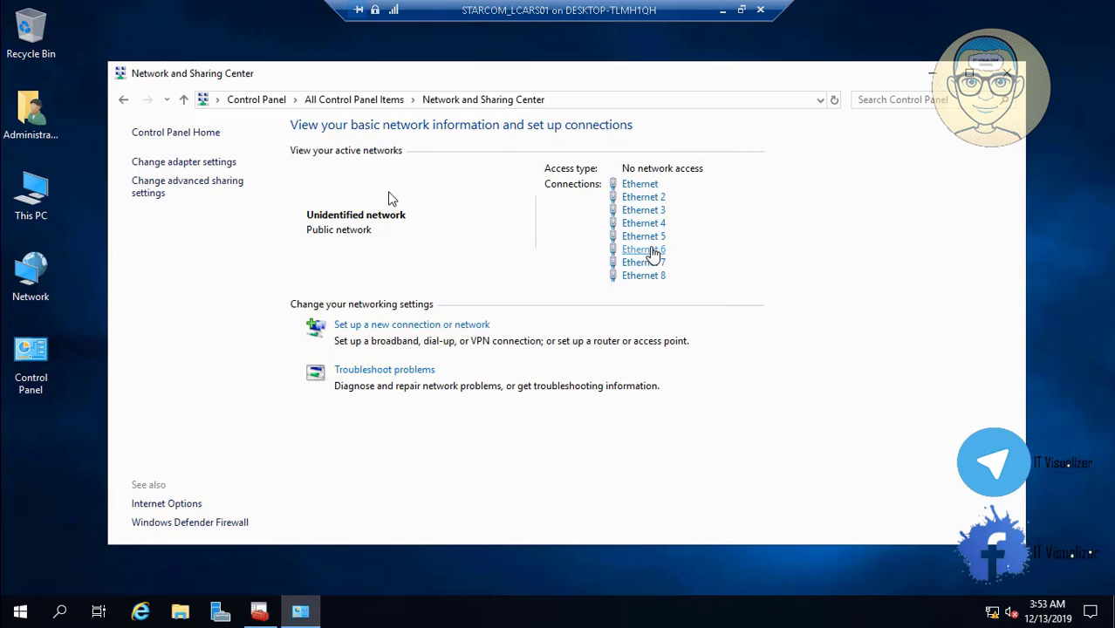
Remove the loopback value from Ethernet 6's IPv4 preferred DNS server
left_click(654, 250)
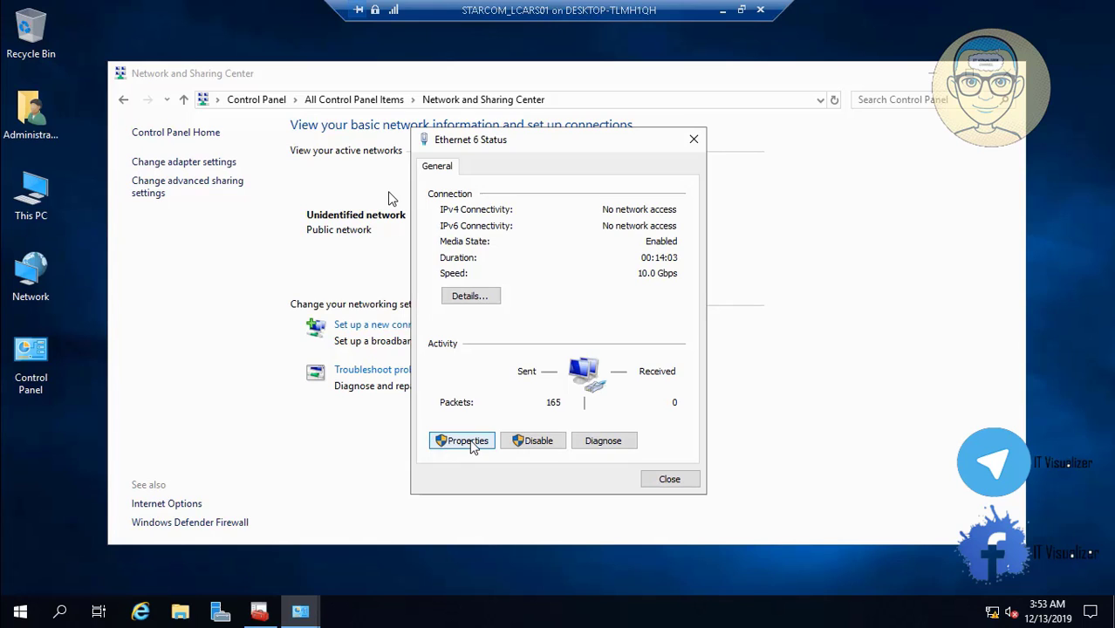
left_click(450, 441)
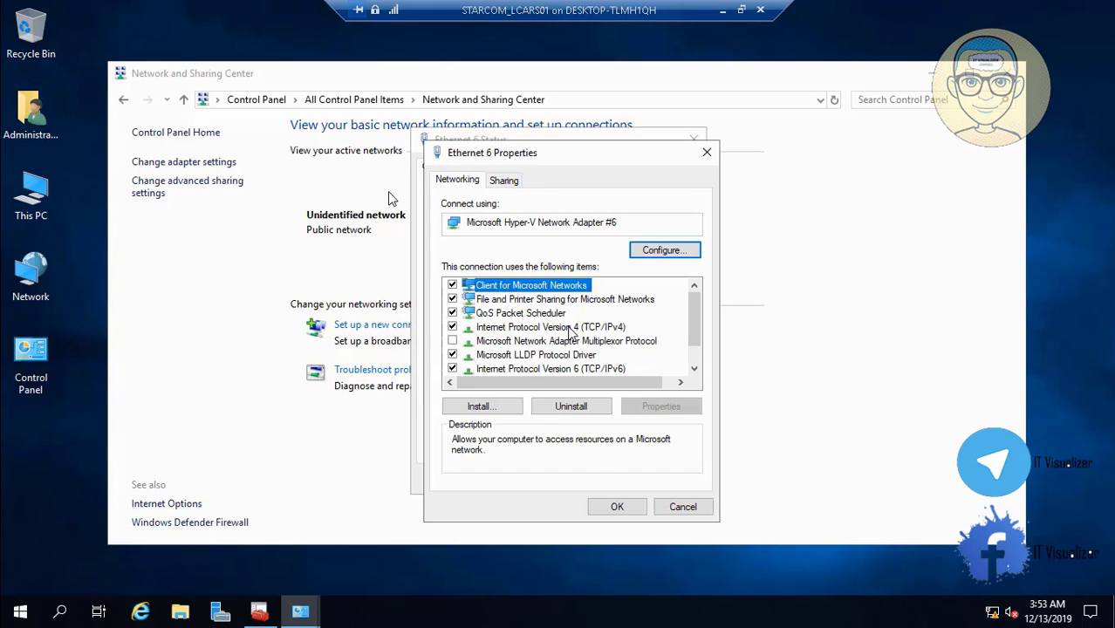
left_click(571, 328)
left_click(676, 406)
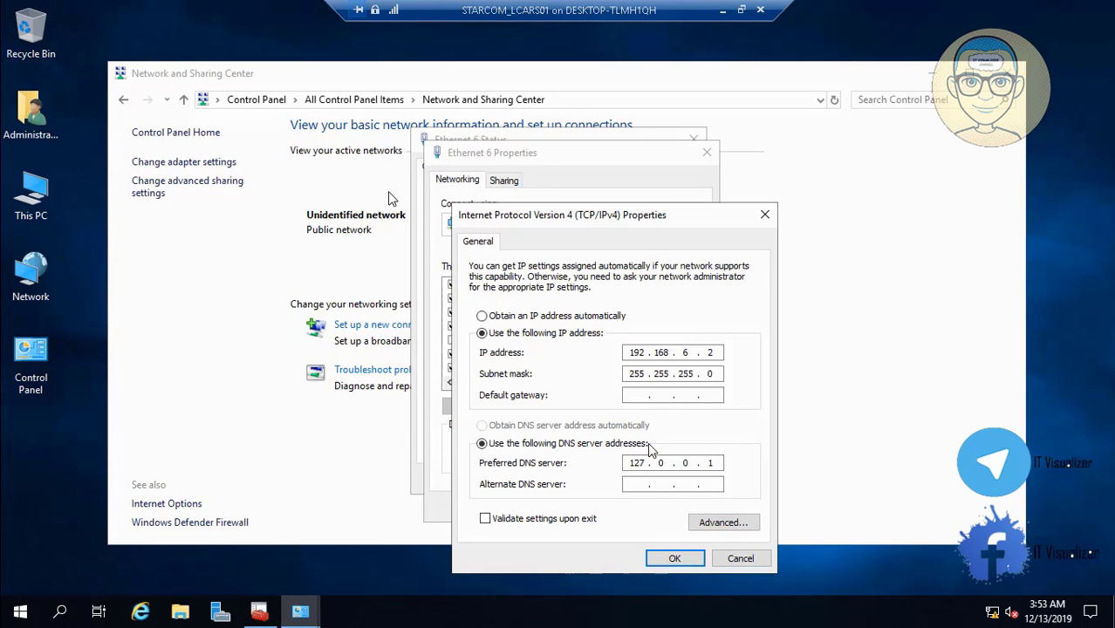
double_click(636, 462)
key("BackSpace")
left_click(673, 556)
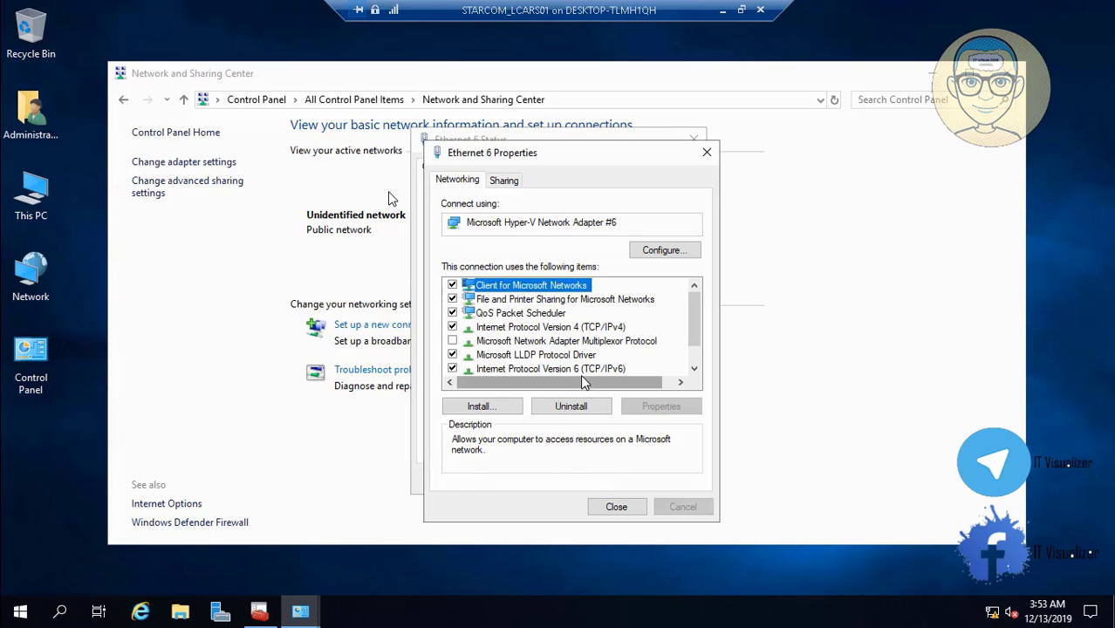
Replace Ethernet 6's ::1 IPv6 preferred DNS with its own address 11:0:0:2800::2
left_click(586, 370)
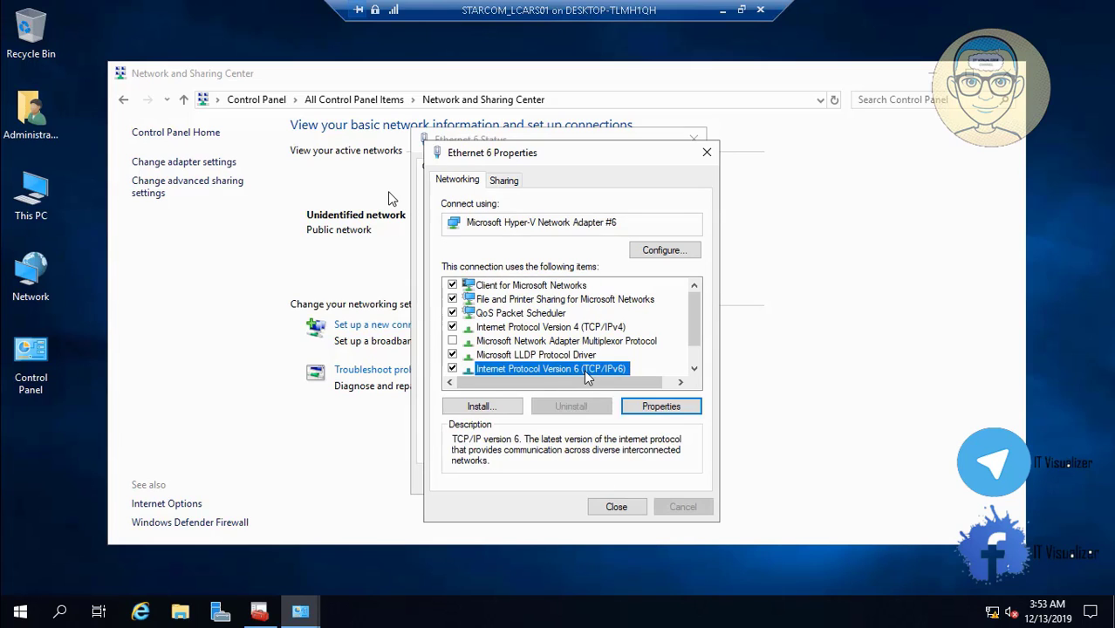
left_click(660, 405)
left_click(663, 351)
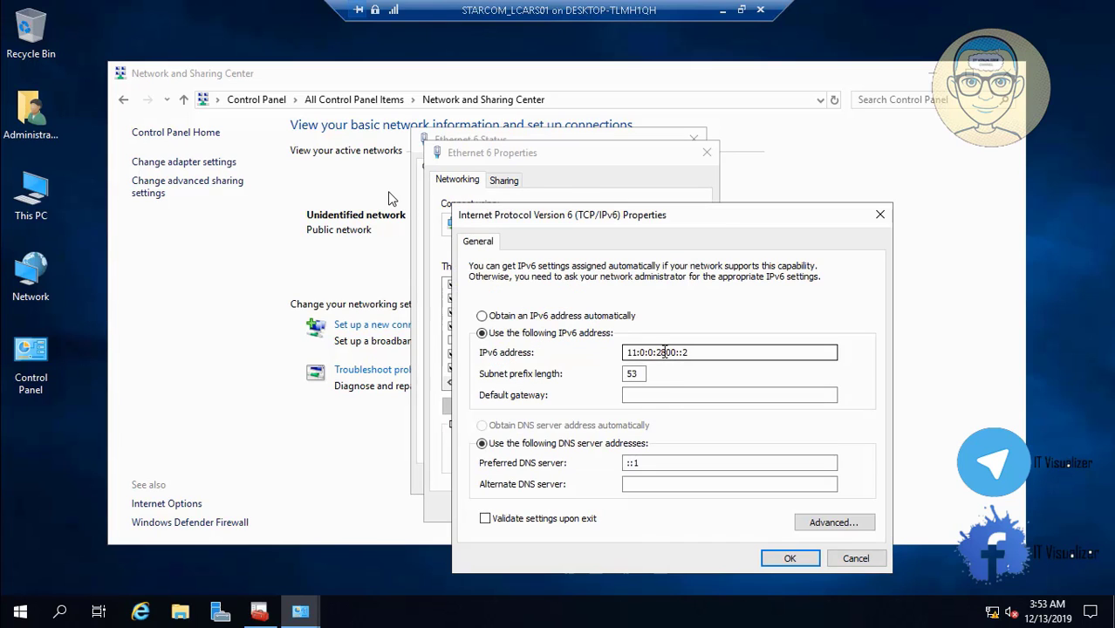
double_click(663, 351)
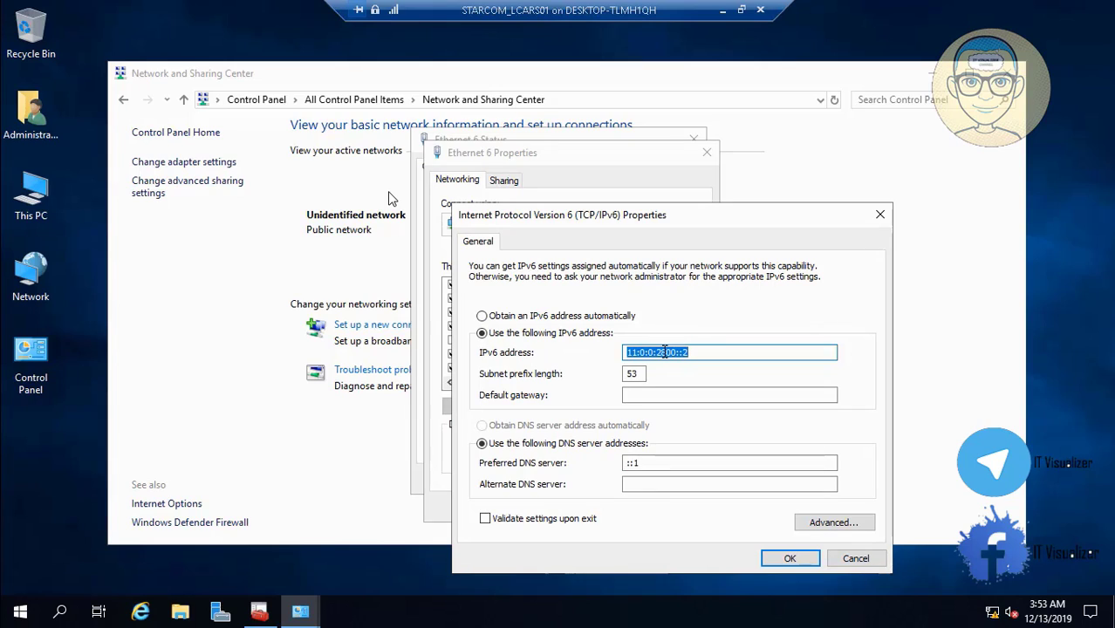
left_click(656, 463)
key("BackSpace")
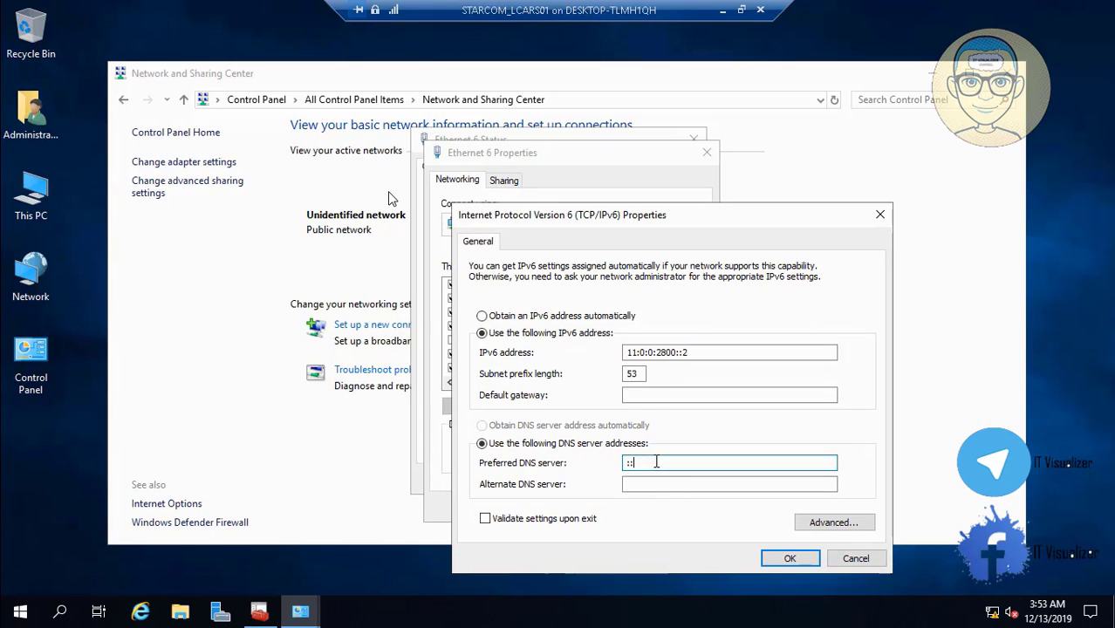
type("11:0:0:2800::1")
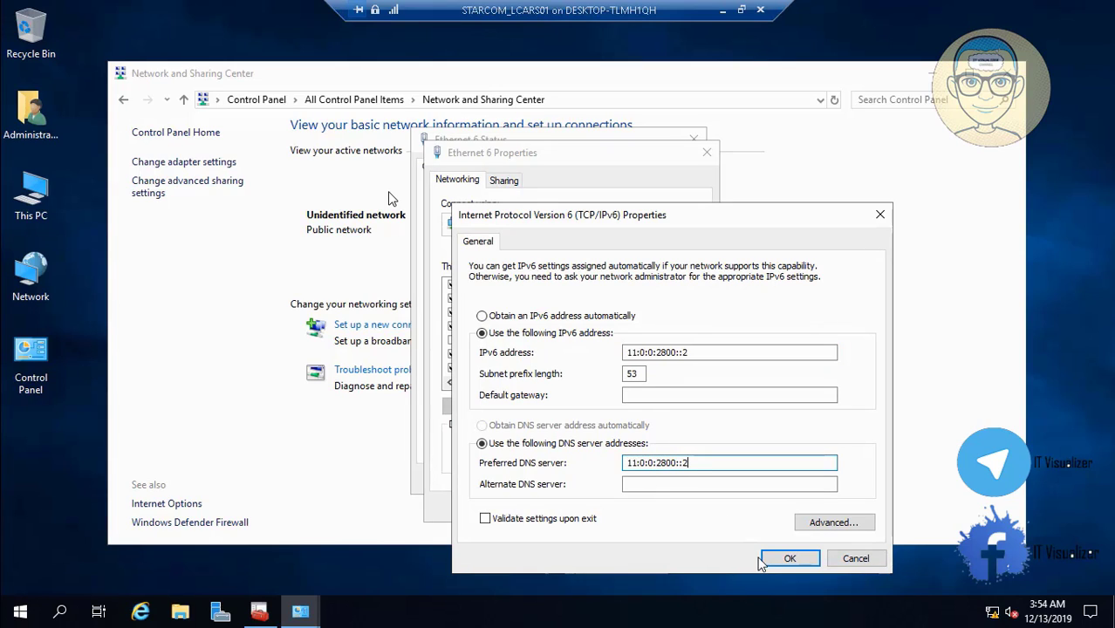
left_click(790, 558)
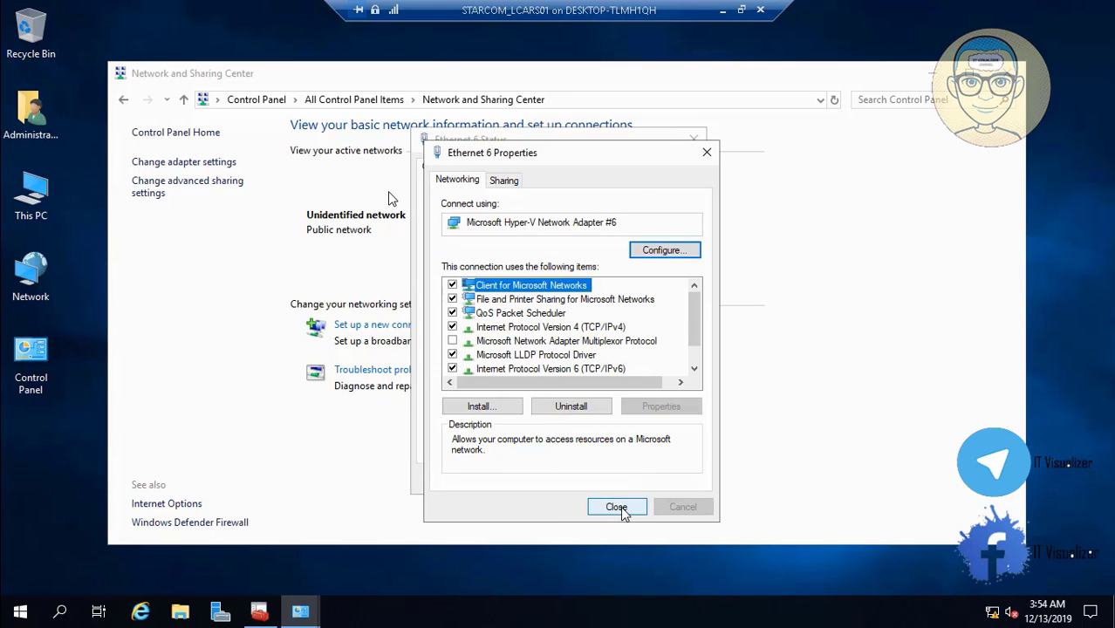
left_click(620, 506)
Remove the loopback value from Ethernet 7's IPv4 preferred DNS server
left_click(667, 479)
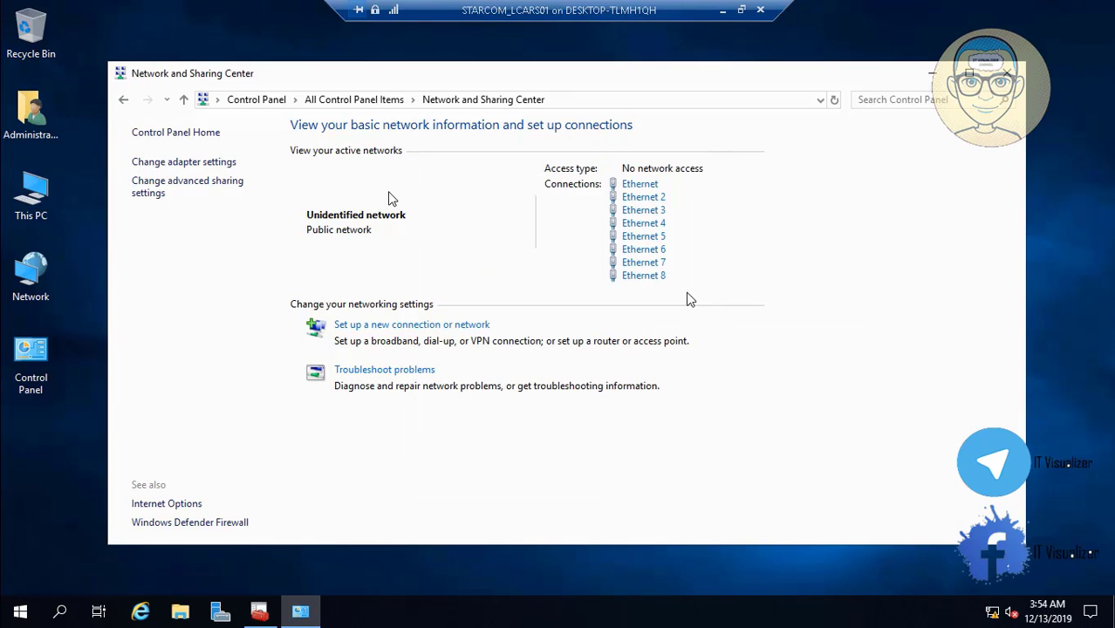
left_click(656, 267)
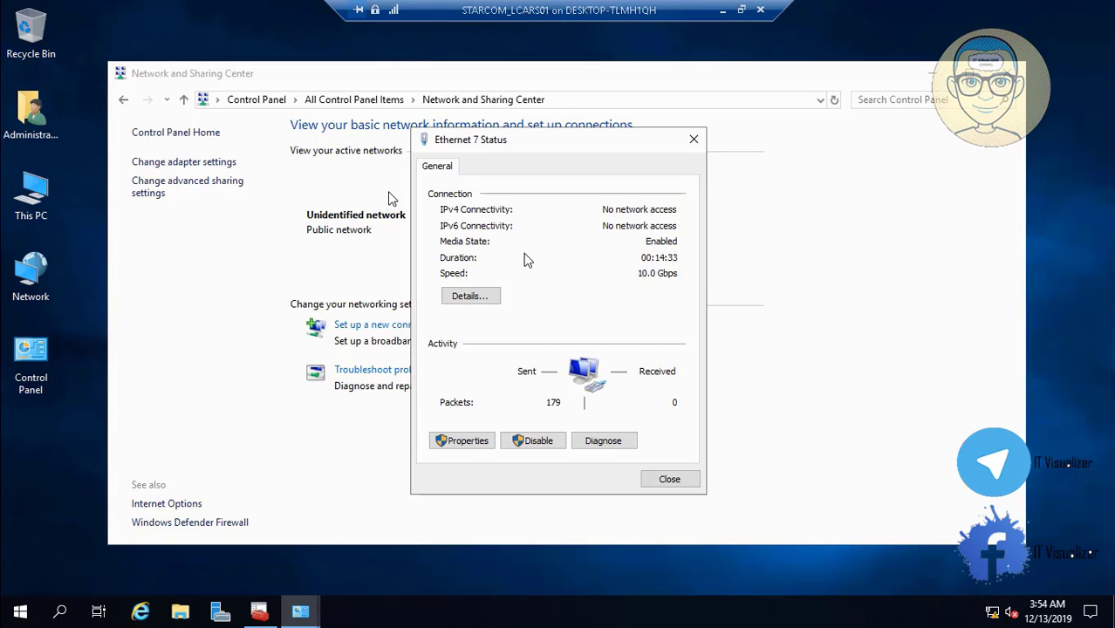
left_click(455, 440)
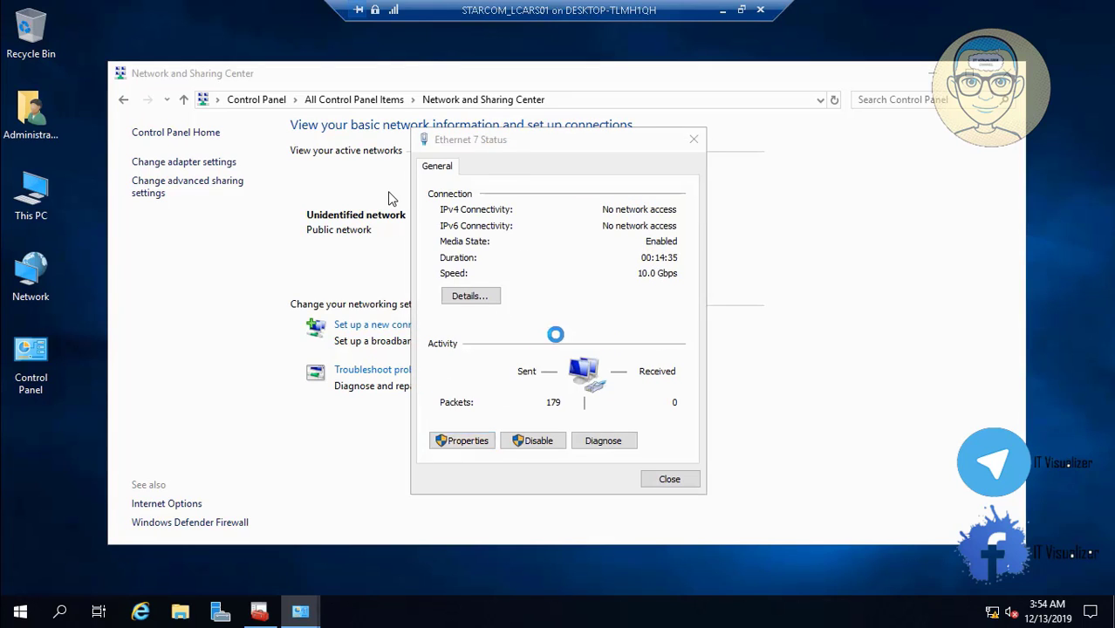
left_click(598, 329)
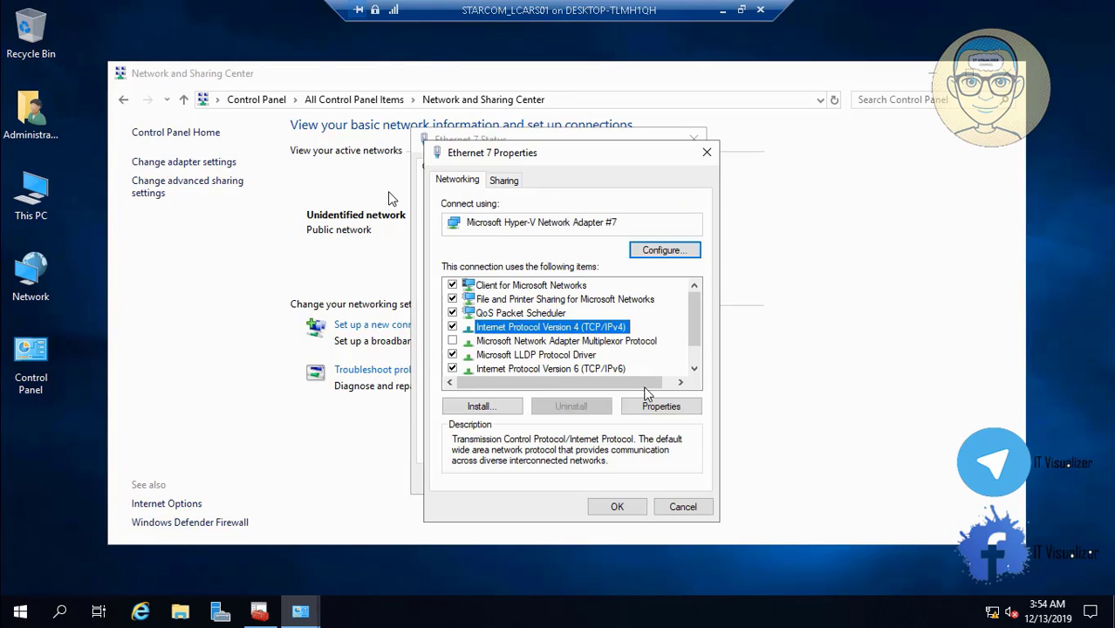
left_click(656, 405)
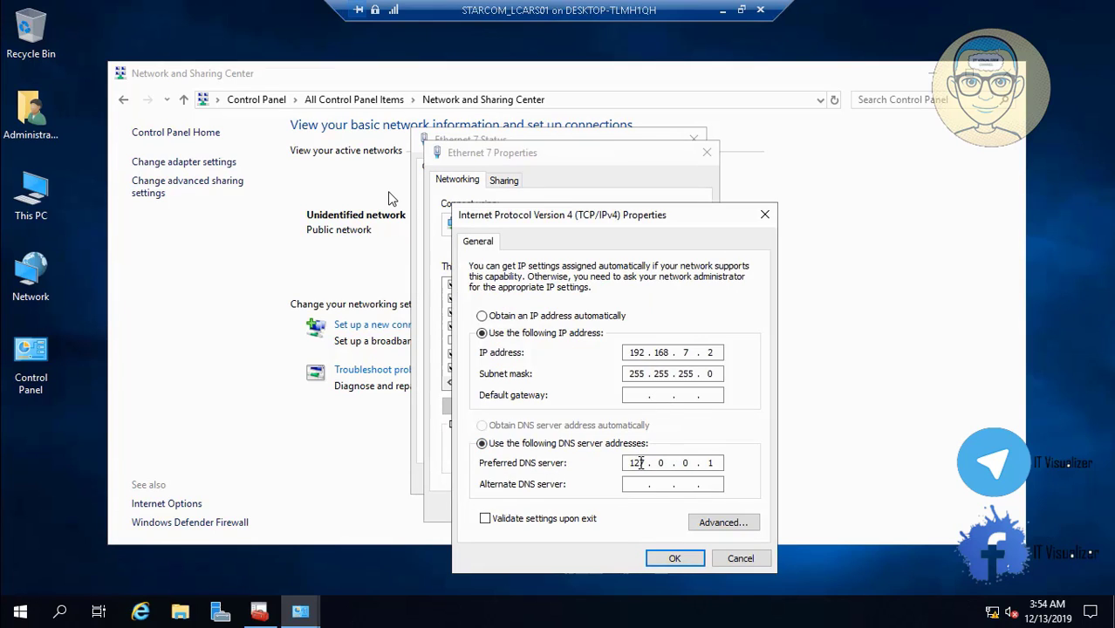
double_click(639, 463)
key("BackSpace")
left_click(674, 558)
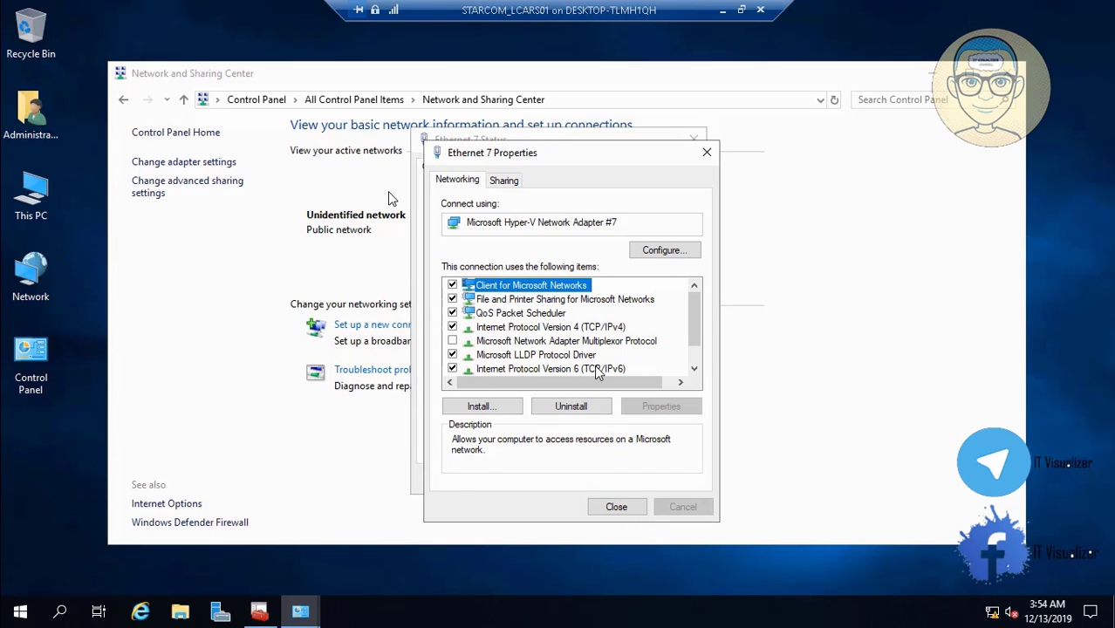
Set Ethernet 7's IPv6 preferred DNS to its own address 11:0:0:3000::2 and close its windows
left_click(595, 368)
left_click(638, 407)
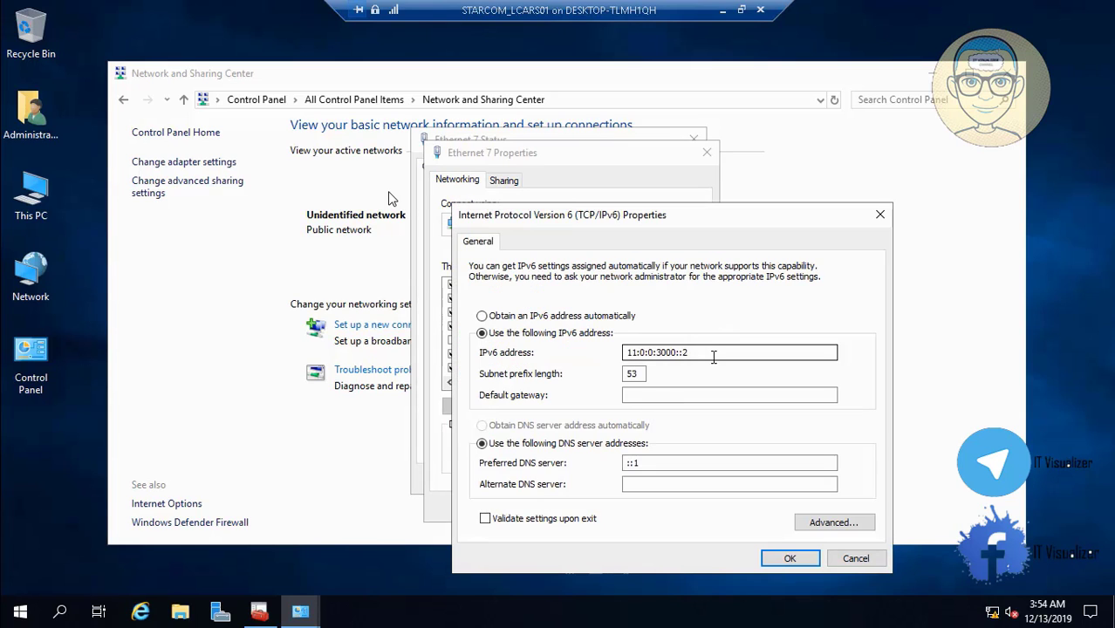
left_click(711, 352)
left_click_drag(711, 352, 587, 355)
key("ctrl+c")
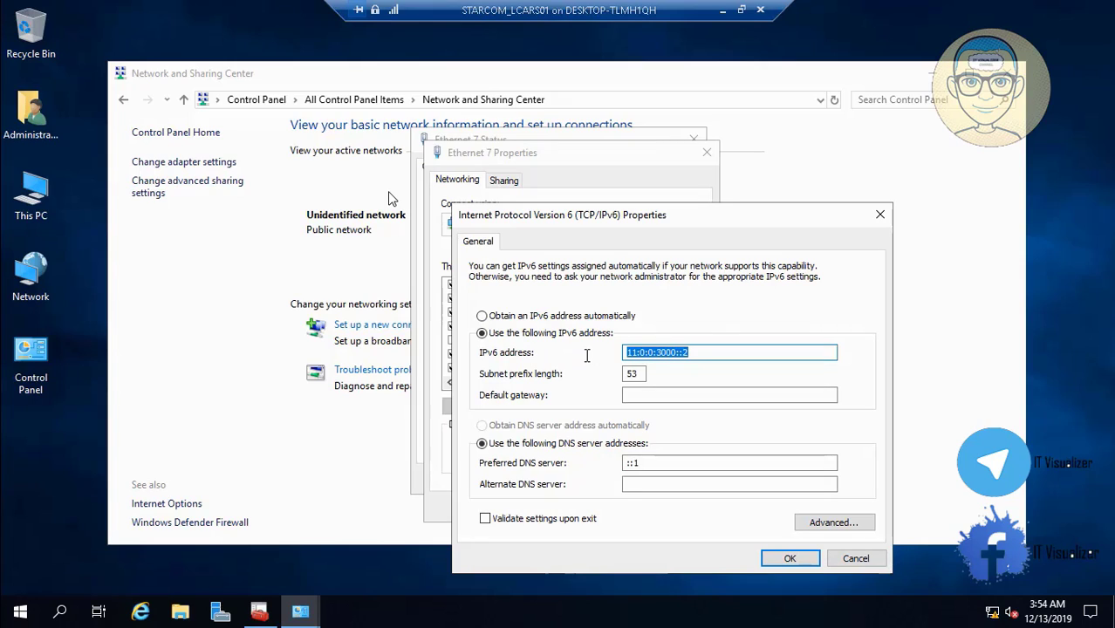
left_click(650, 463)
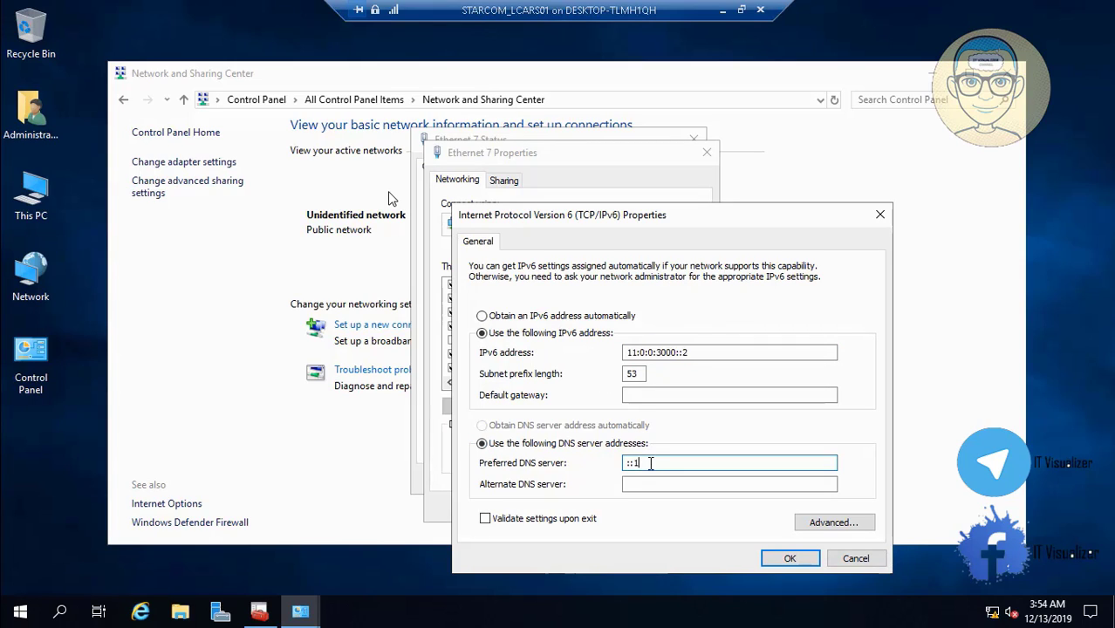
key("ctrl+v")
left_click(782, 562)
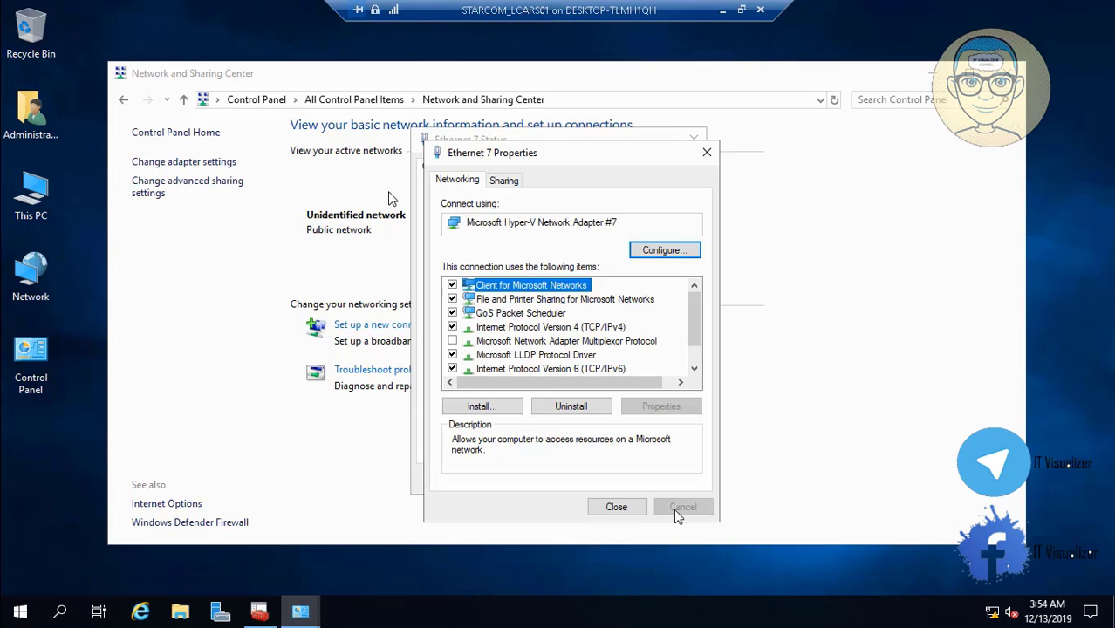
left_click(617, 509)
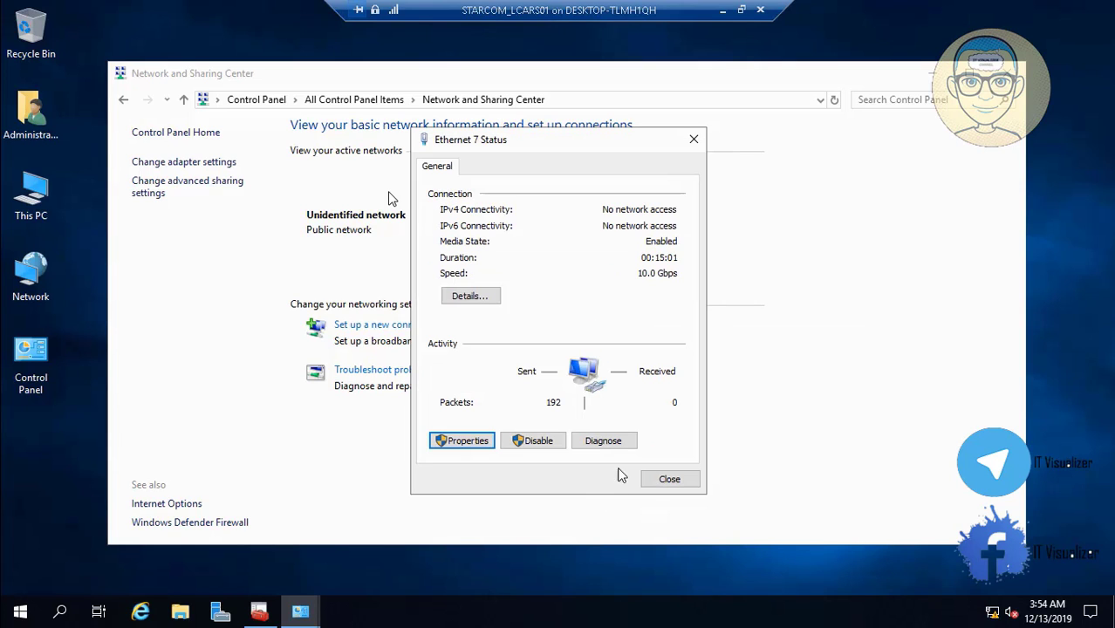
left_click(661, 481)
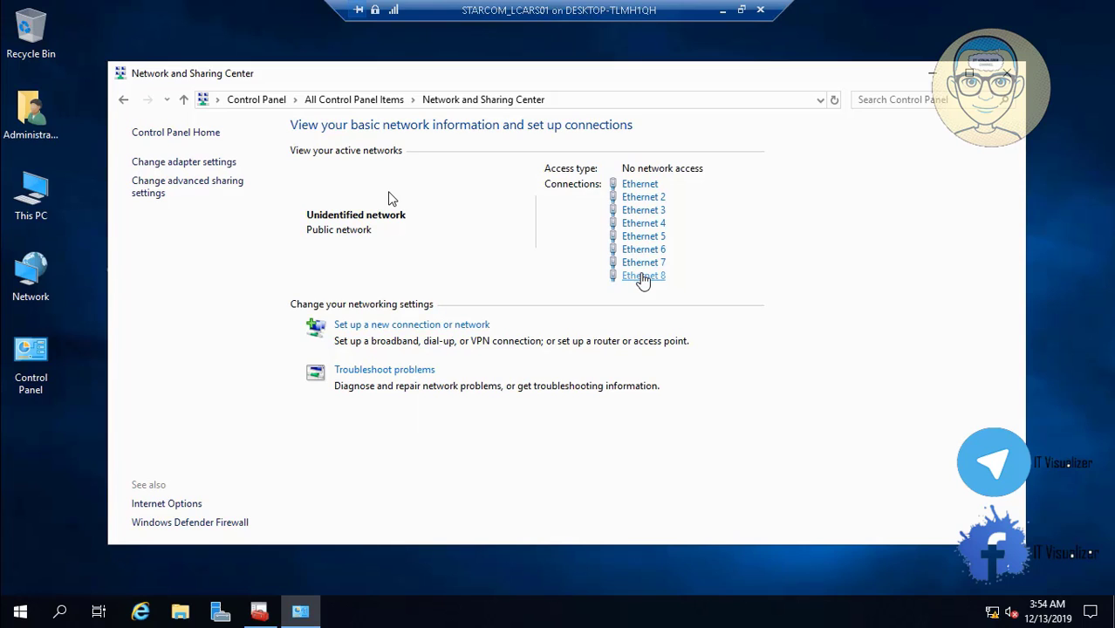
Replace Ethernet 8's loopback IPv4 preferred DNS with its 192.168 address
left_click(642, 276)
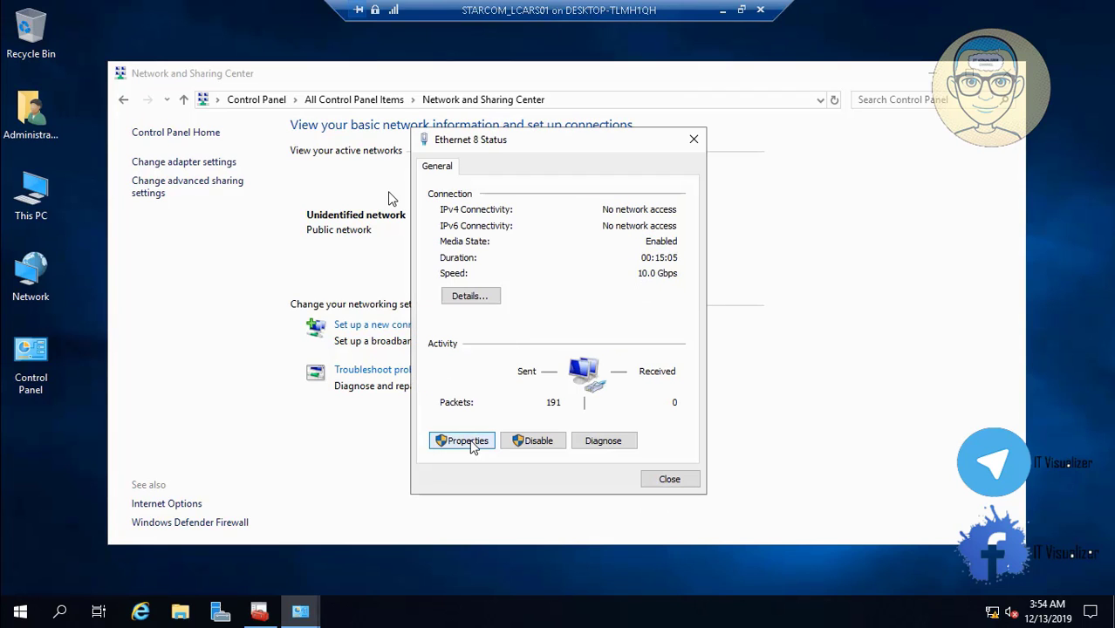
left_click(463, 441)
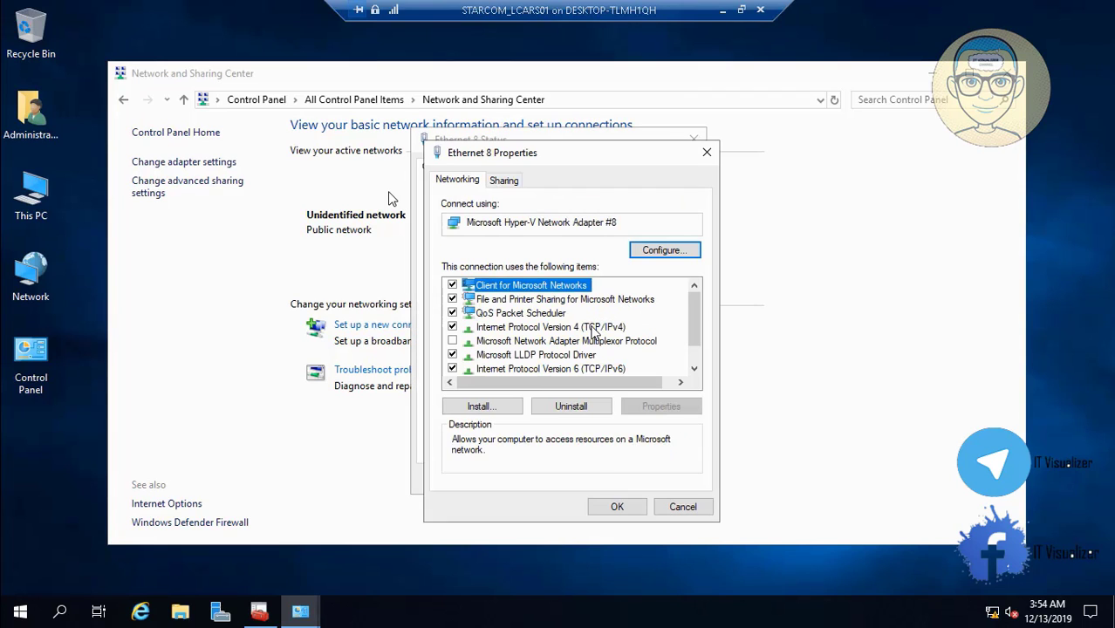
left_click(593, 328)
left_click(667, 410)
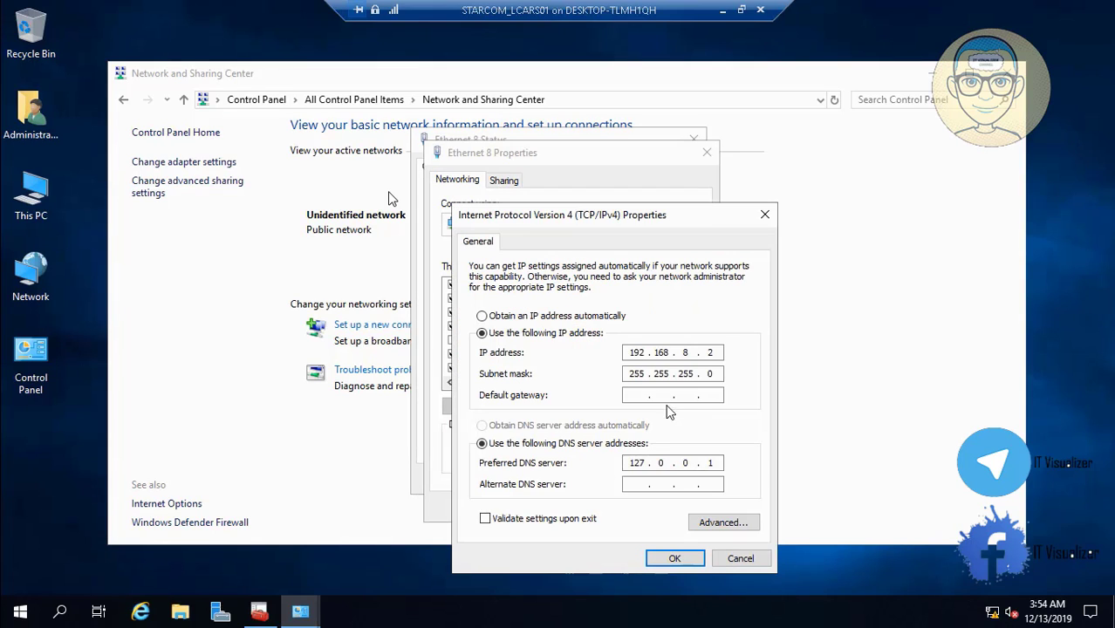
double_click(637, 462)
type("192 . 168 . 8 . 2")
left_click(674, 559)
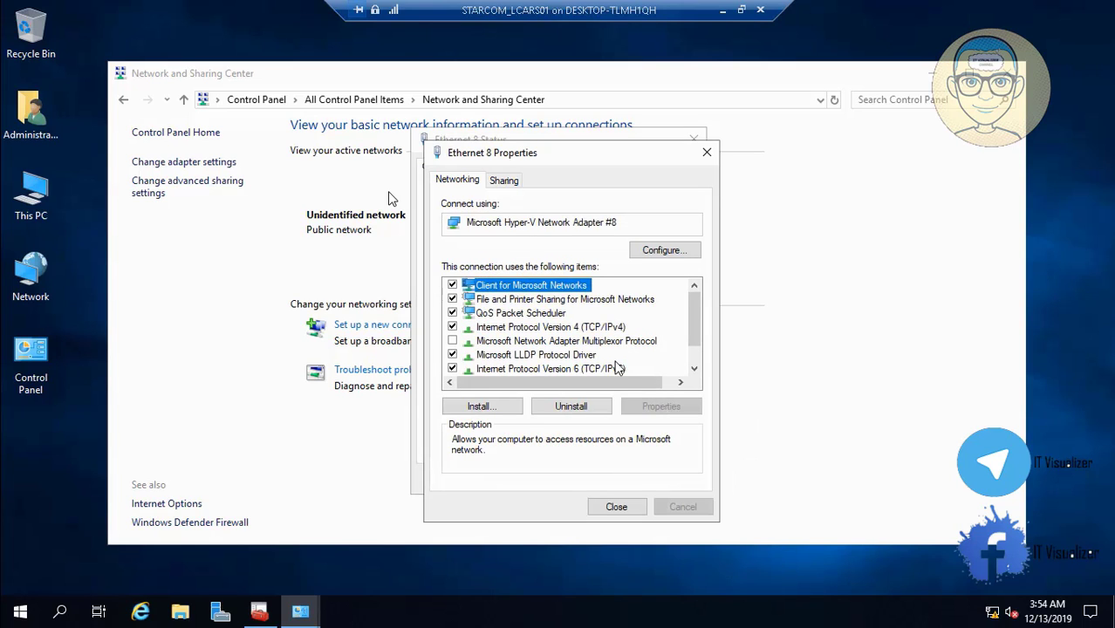
Copy Ethernet 8's IPv6 address 11:0:0:3800::2 into its IPv6 preferred DNS
left_click(617, 369)
left_click(660, 406)
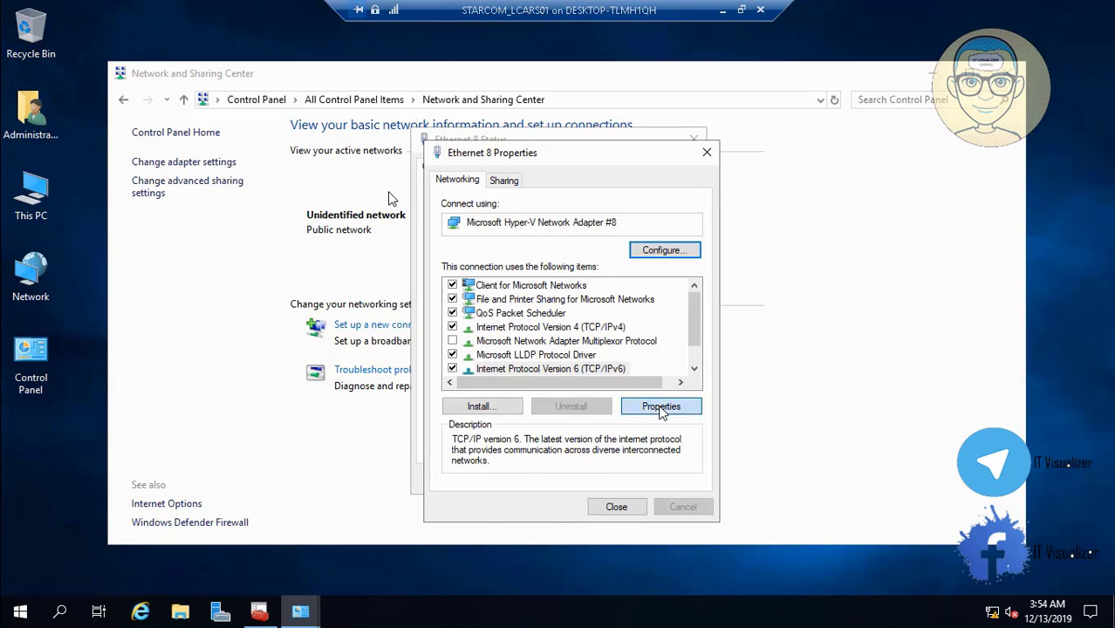
left_click_drag(702, 352, 607, 354)
key("ctrl+c")
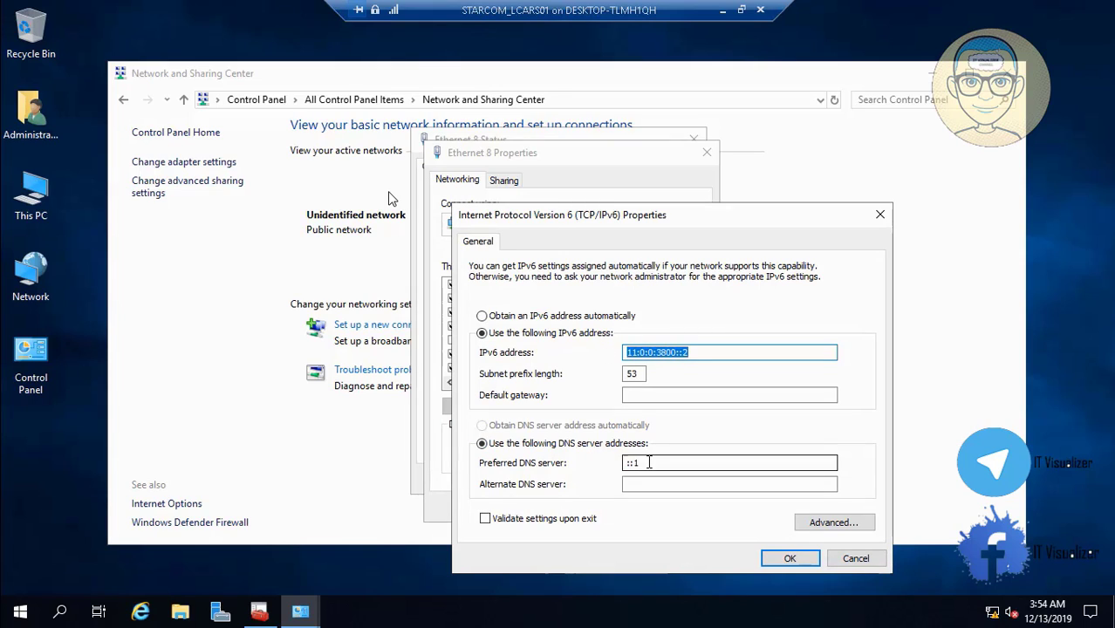
left_click(648, 463)
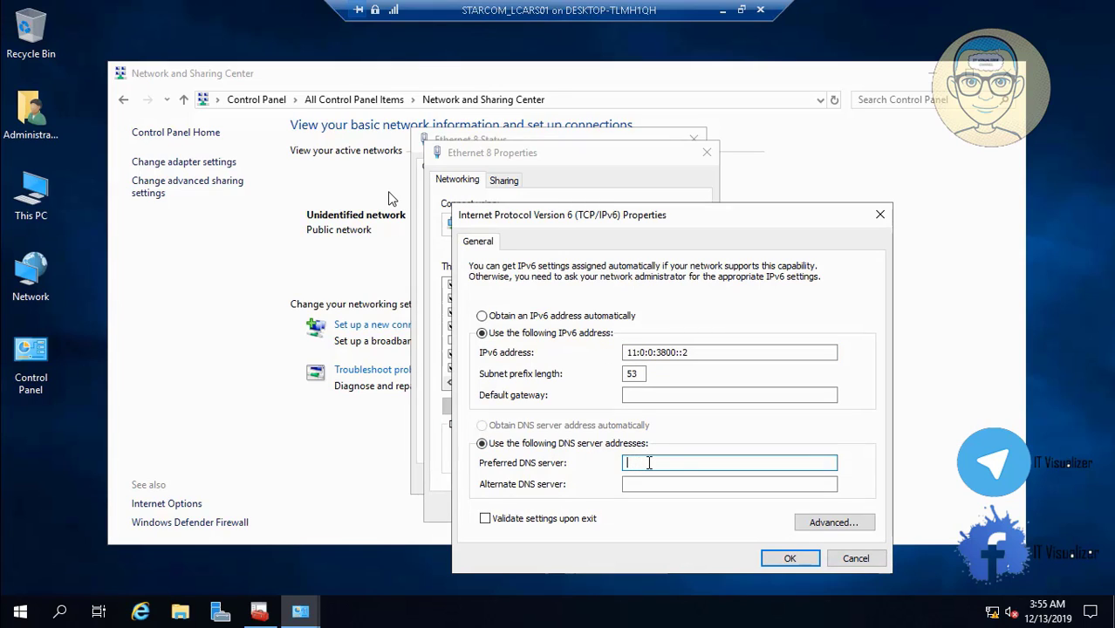
key("ctrl+v")
left_click(783, 559)
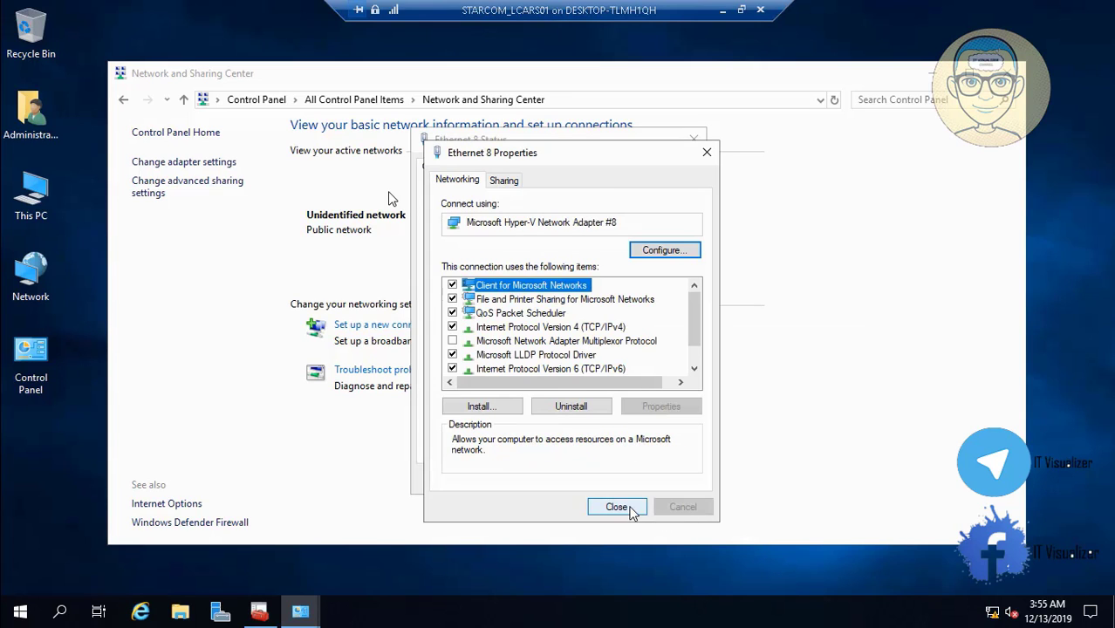
Close the Ethernet 8 dialogs and Network and Sharing Center, returning to Console1
left_click(616, 507)
left_click(669, 480)
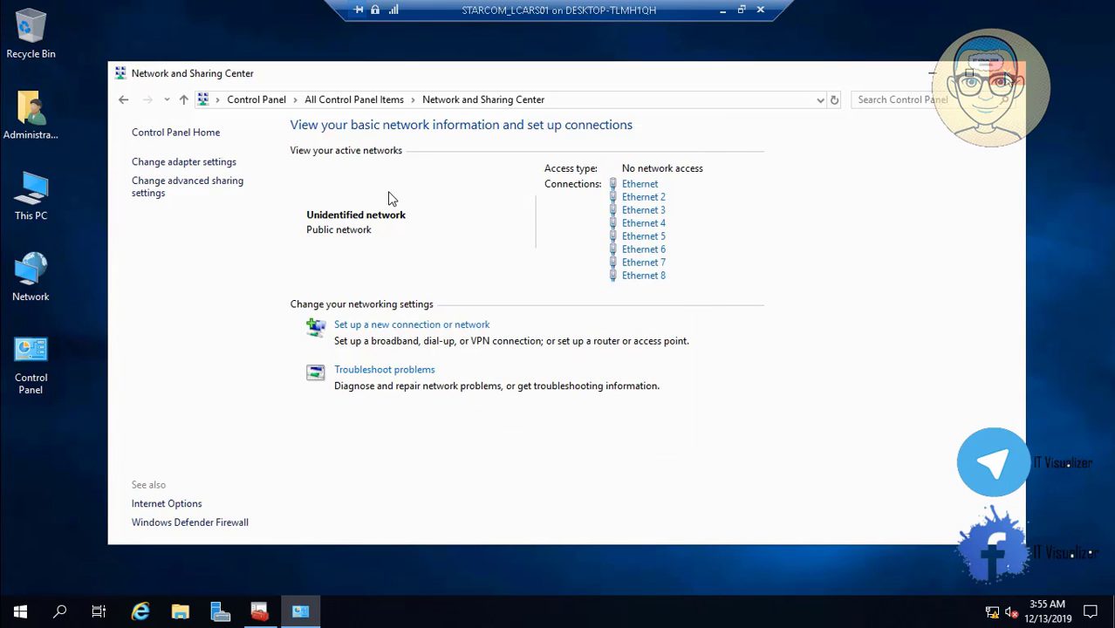
left_click(1005, 74)
left_click(259, 611)
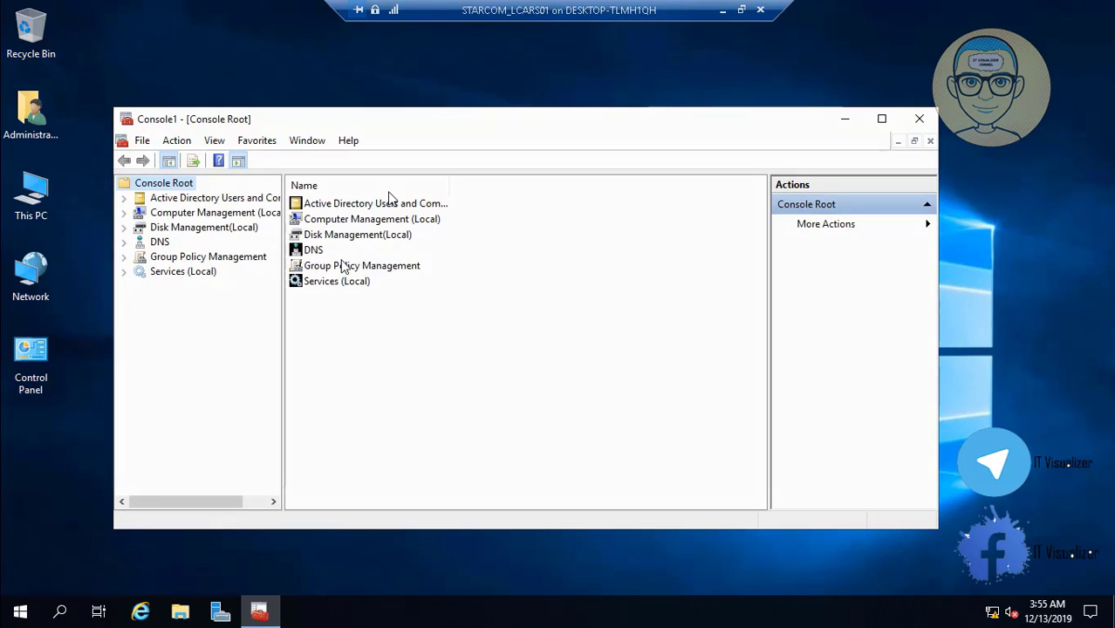
Maximize the console and save it to the Desktop as 'StarFleet Command Center'
left_click(881, 118)
left_click(29, 27)
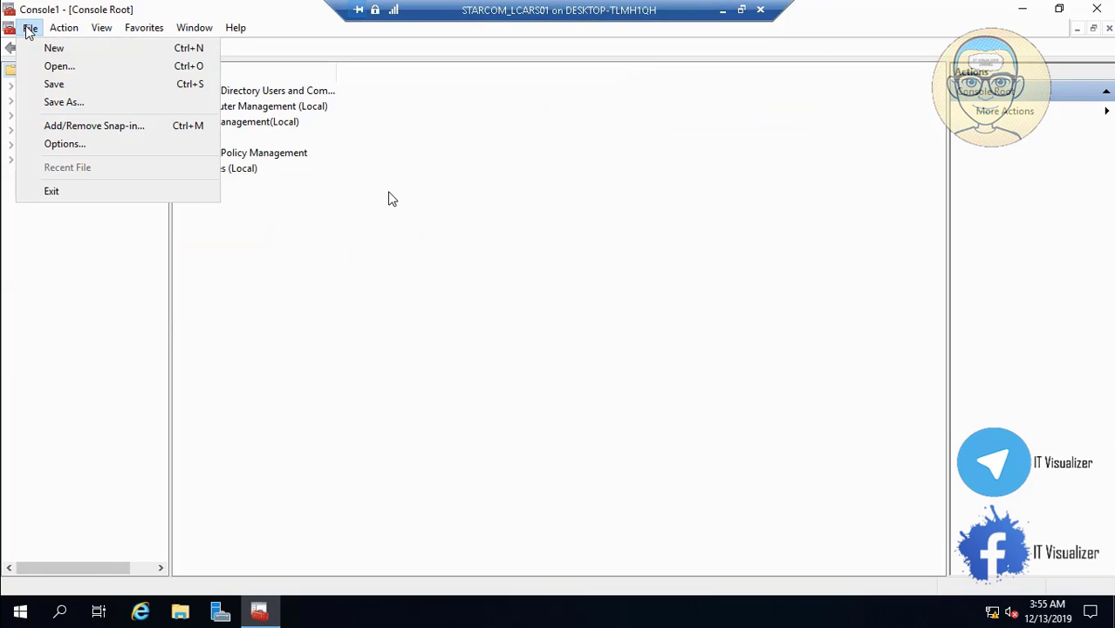
left_click(80, 106)
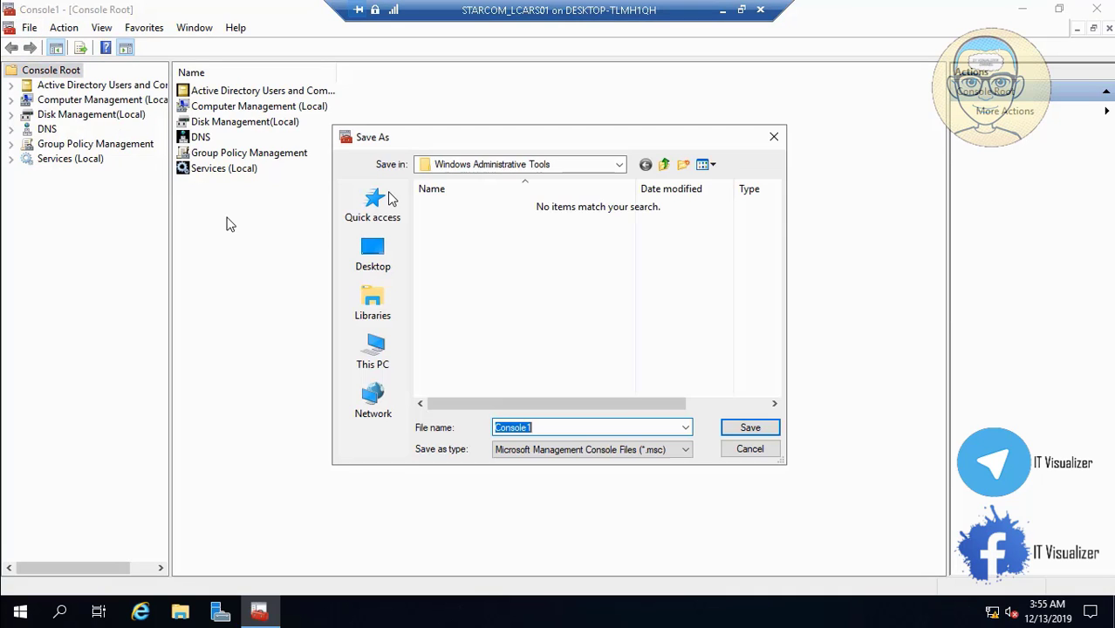
left_click(375, 255)
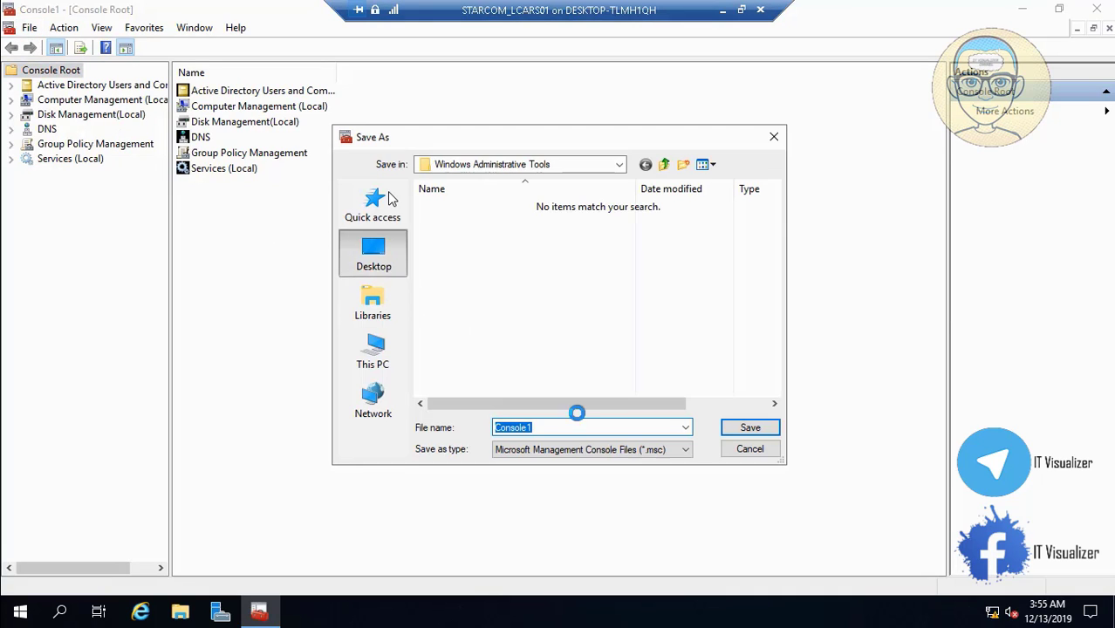
key("BackSpace")
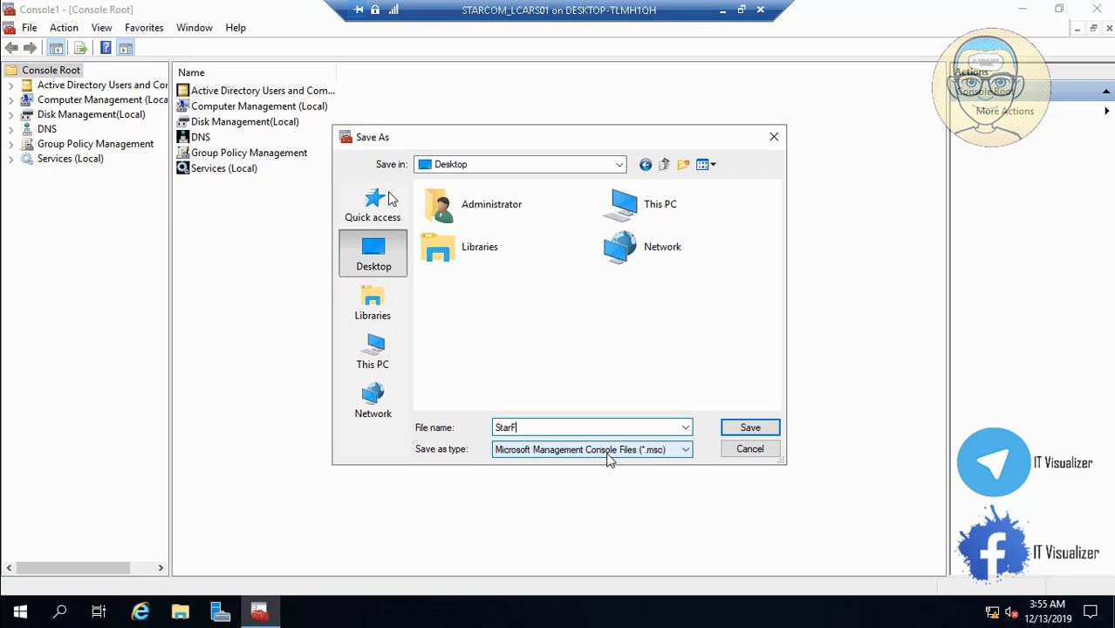
type("StarFleet Command Center")
left_click(743, 429)
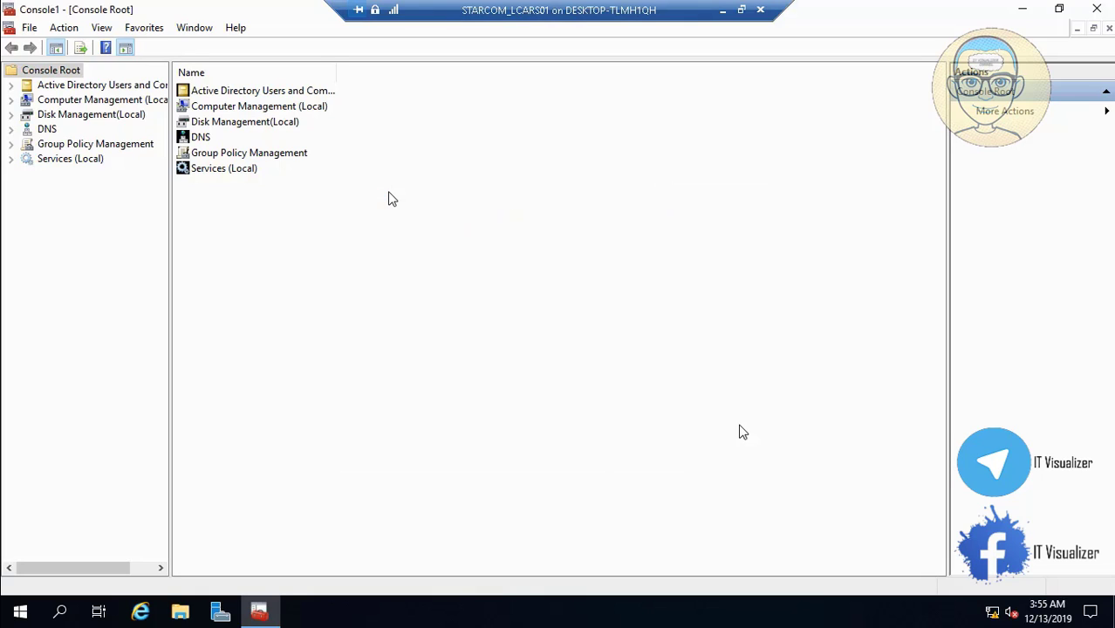
Expand DNS down to Forward Lookup Zones and display the STARTREK.LOCAL zone's records
left_click(11, 129)
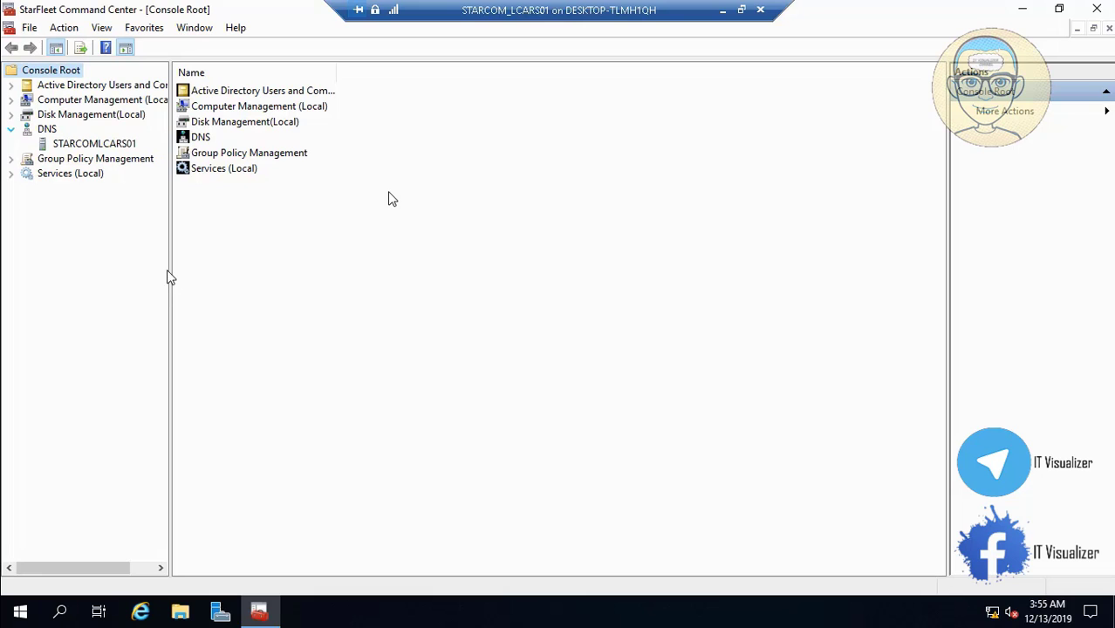
left_click_drag(172, 278, 325, 275)
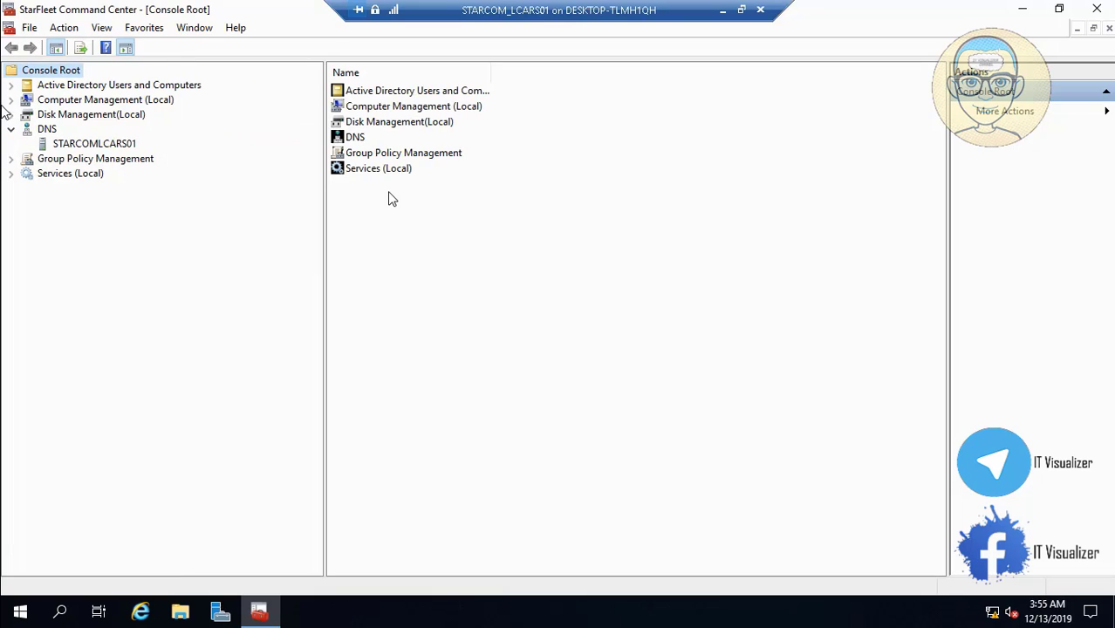
left_click(42, 145)
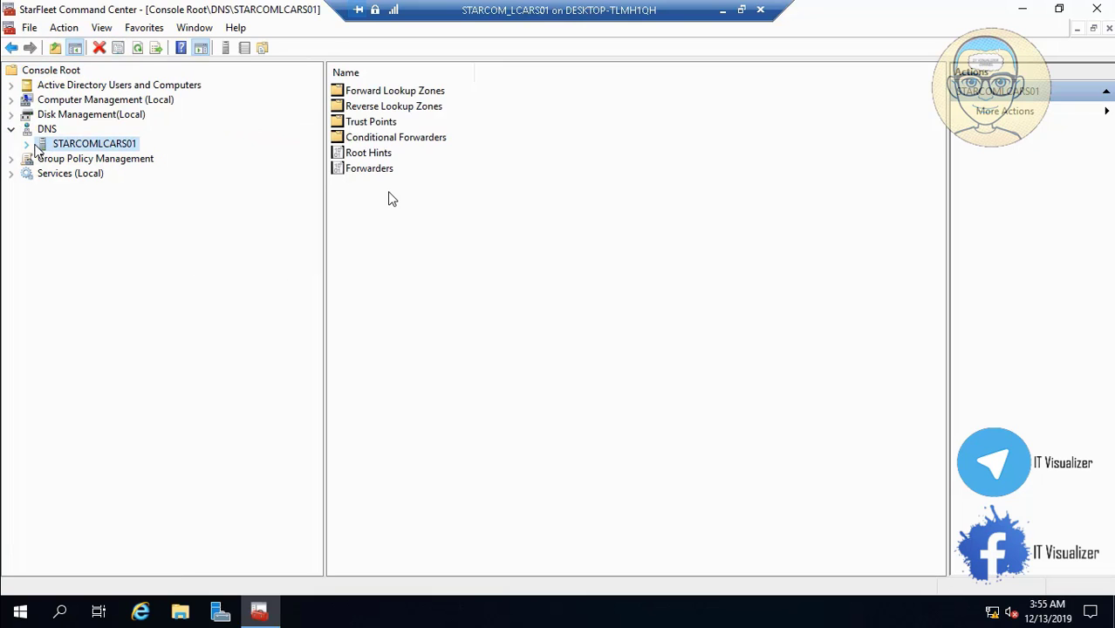
left_click(29, 144)
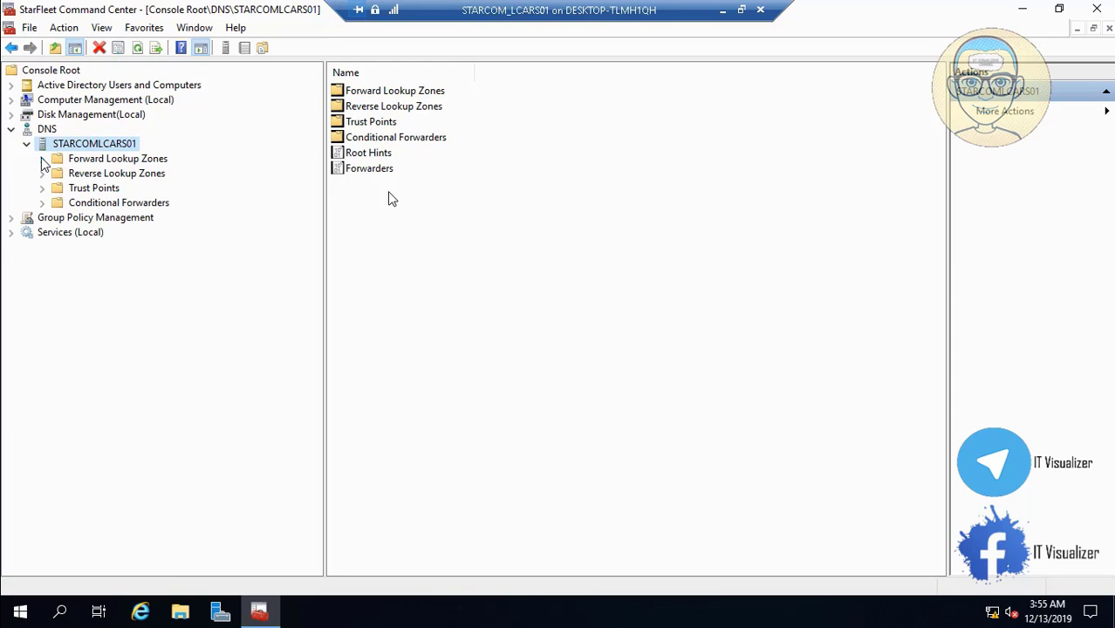
left_click(42, 159)
left_click(45, 161)
left_click(100, 189)
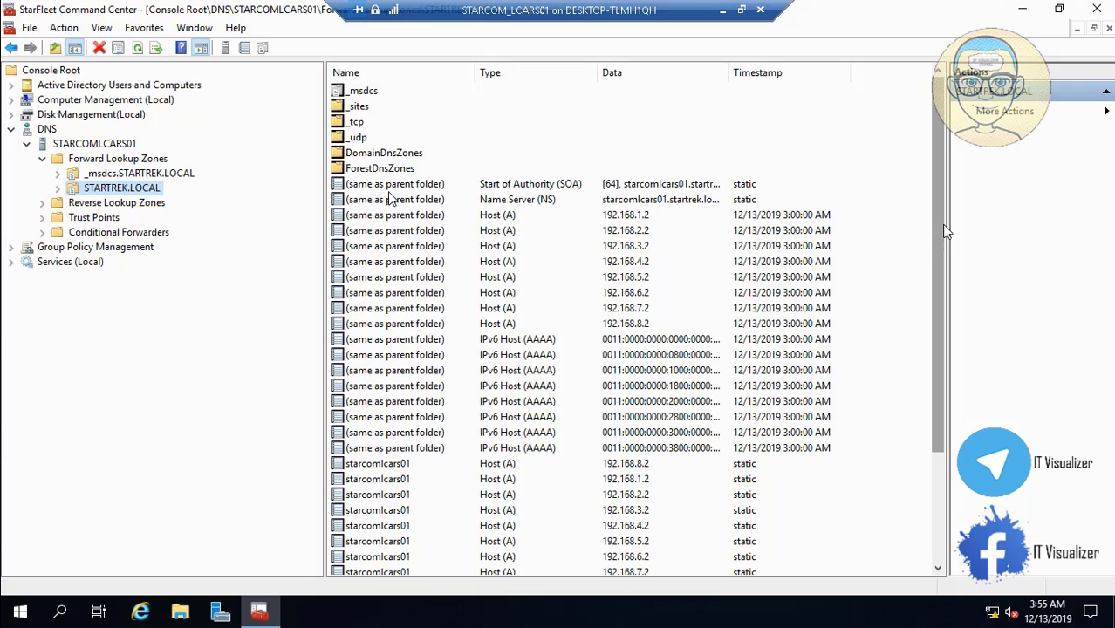
Scroll through the STARTREK.LOCAL A and AAAA records and check the empty Reverse Lookup Zones
left_click_drag(941, 230, 946, 384)
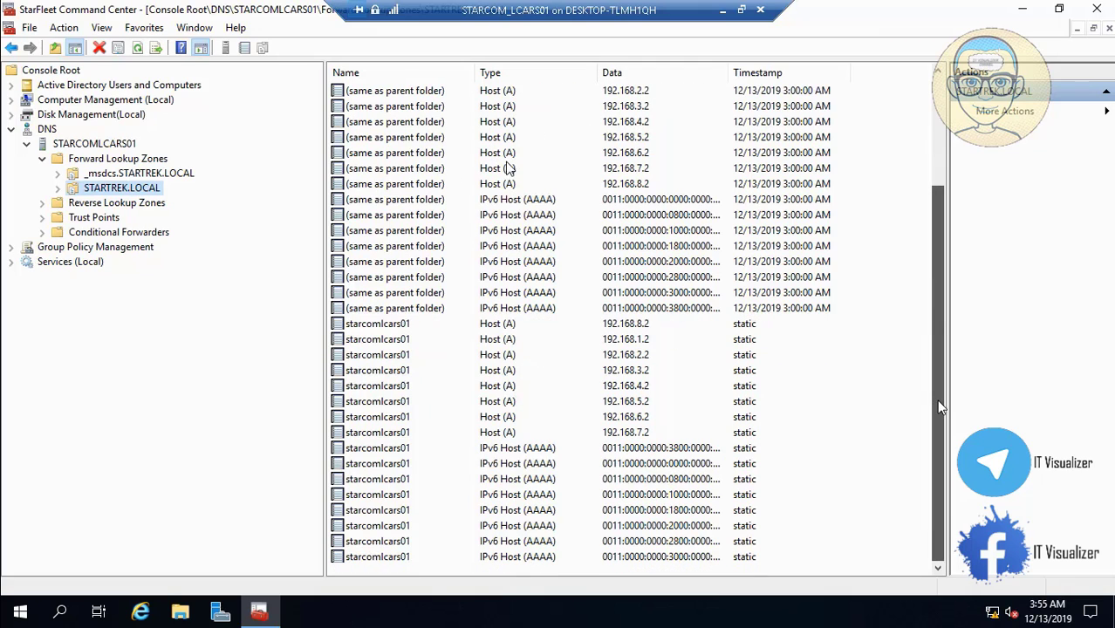
left_click_drag(940, 407, 940, 297)
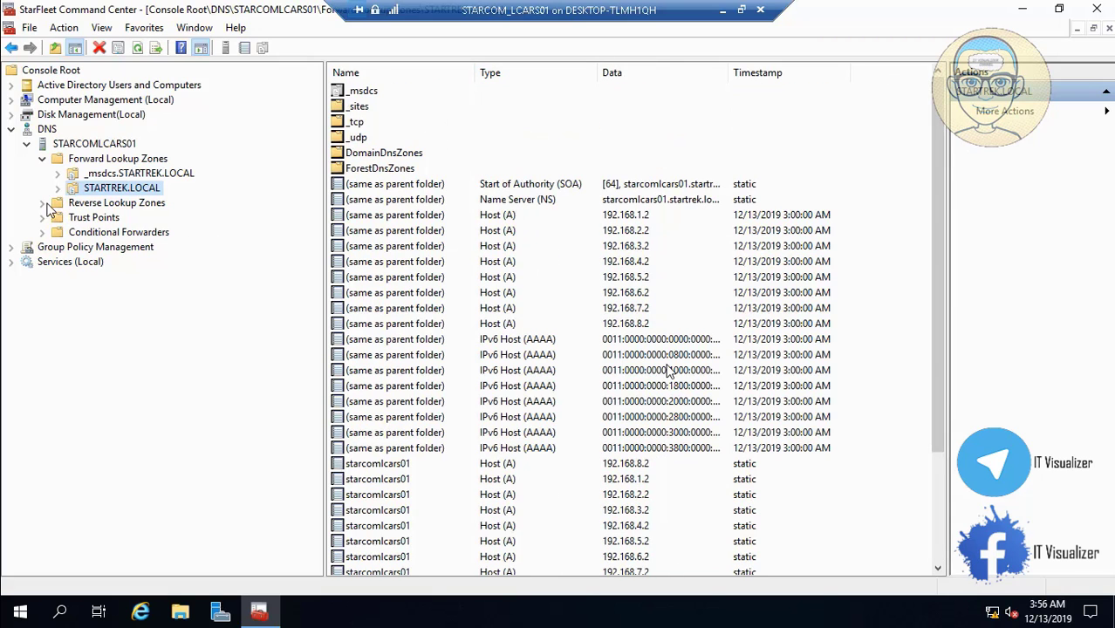
left_click(87, 203)
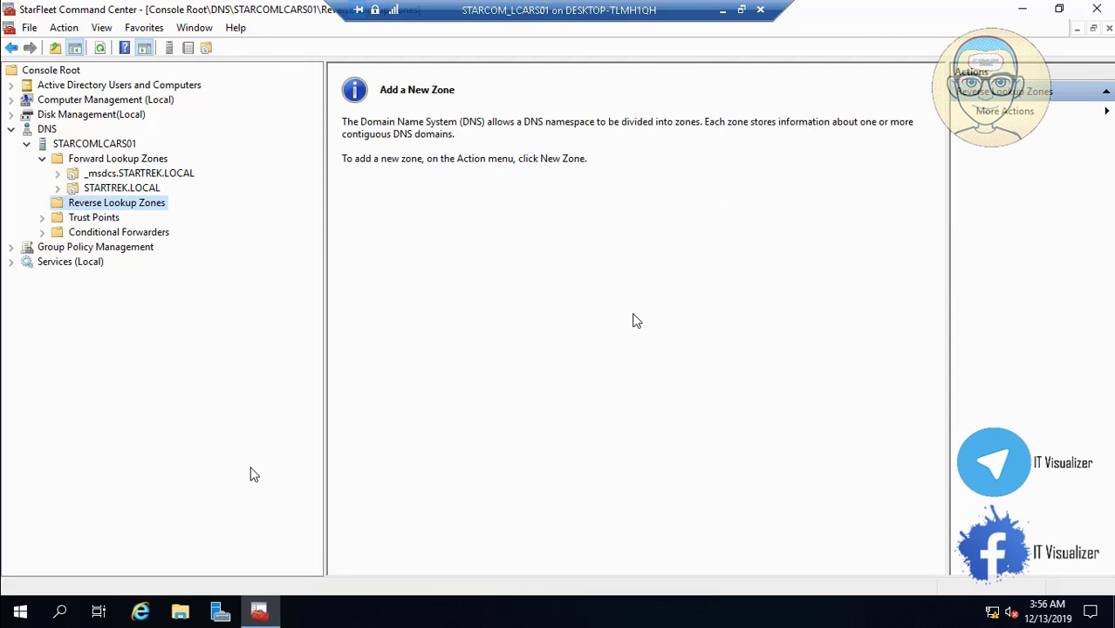
left_click(122, 189)
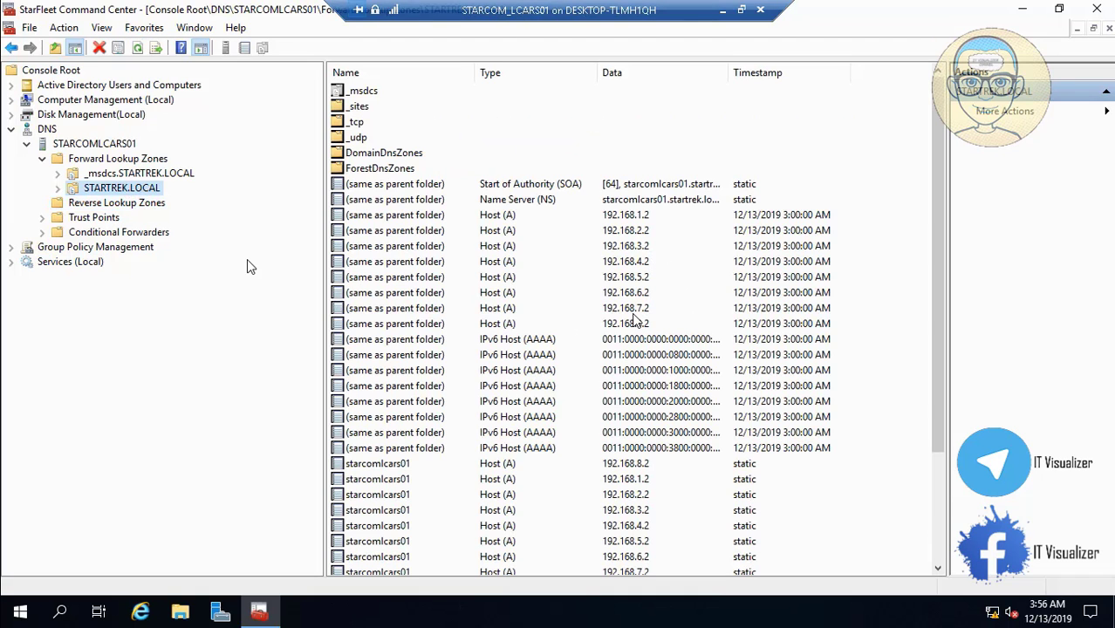
left_click(94, 208)
Start a domain-replicated primary IPv4 reverse lookup zone with Network ID 192.168.1
right_click(93, 210)
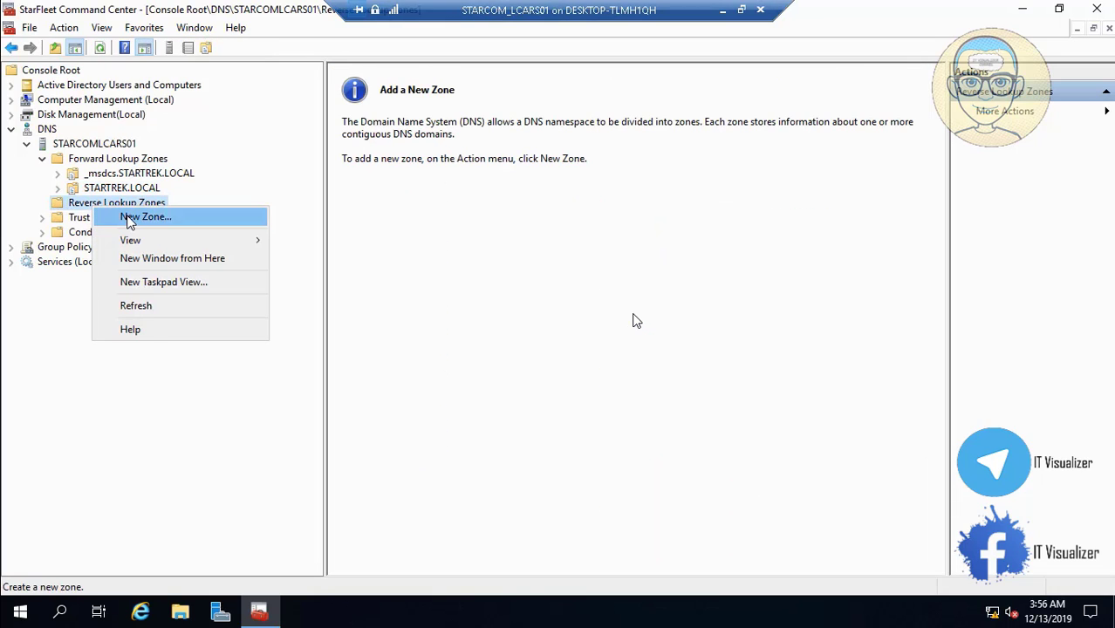
left_click(116, 218)
left_click(310, 314)
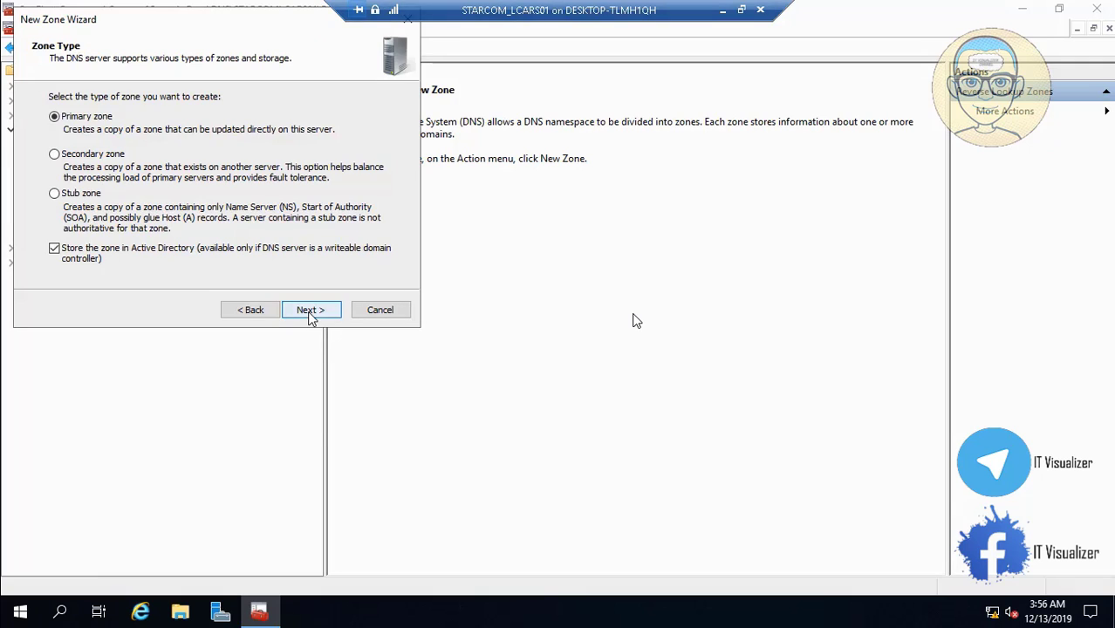
left_click(317, 314)
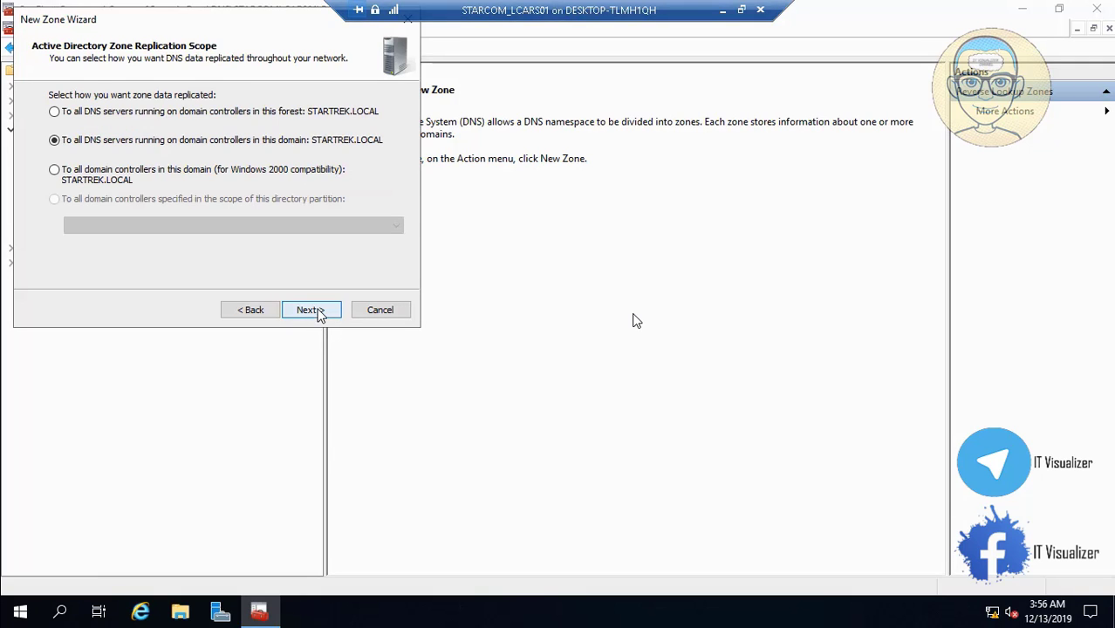
left_click(316, 312)
left_click(319, 312)
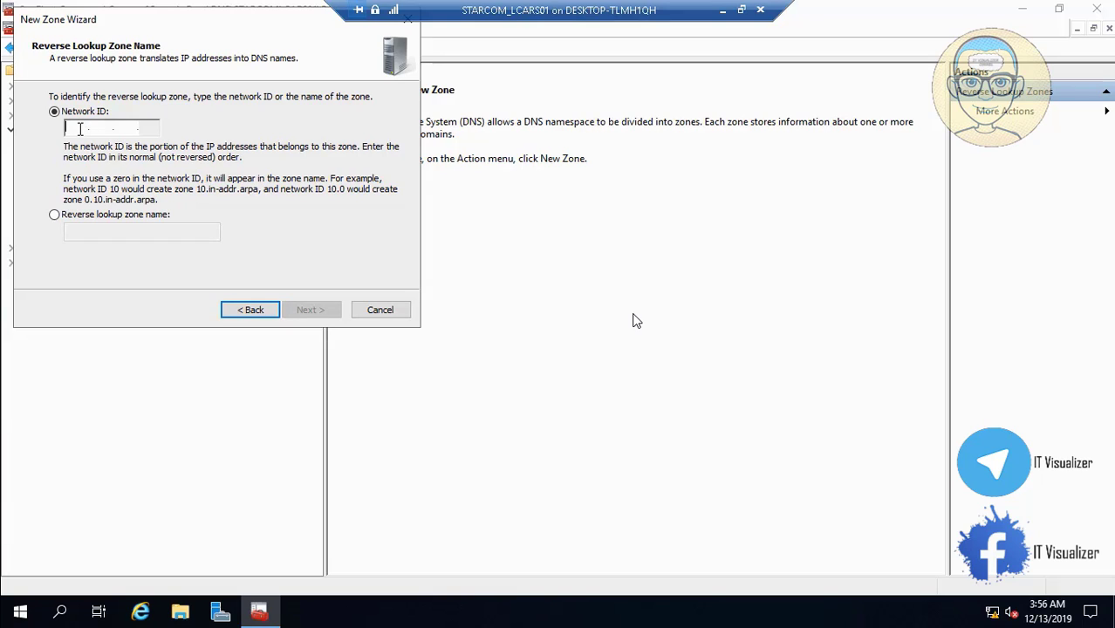
type("192.")
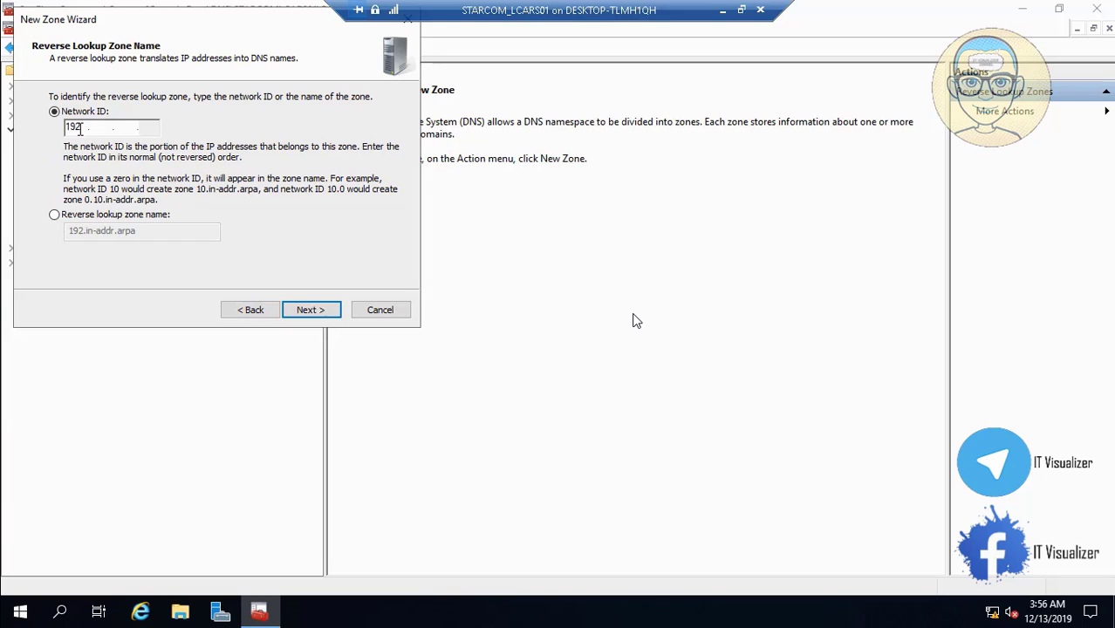
type("168.1")
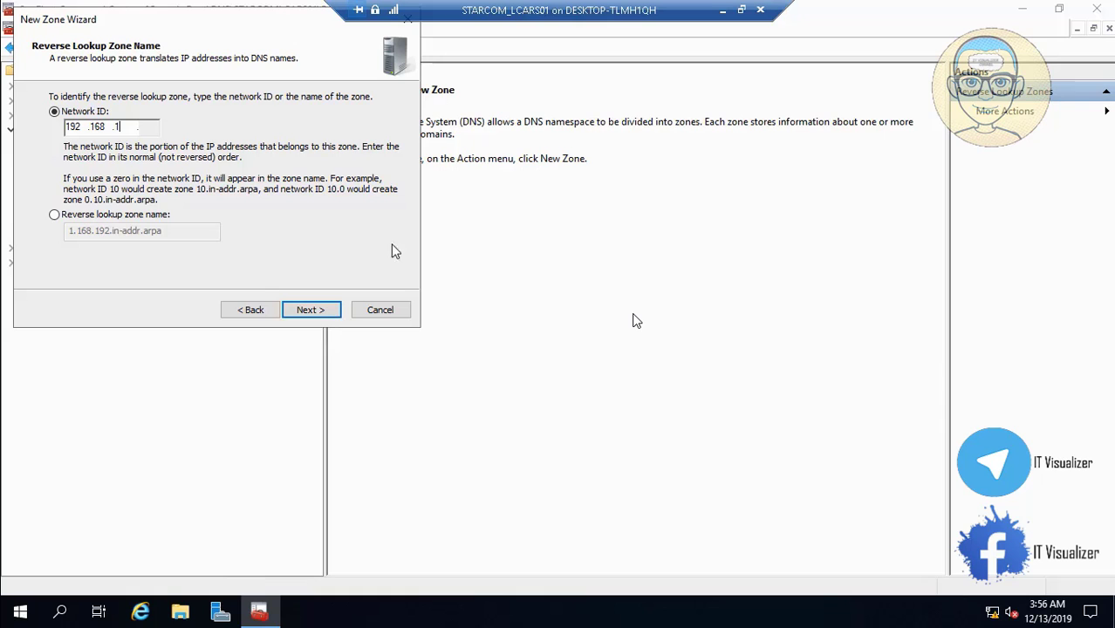
Cancel the unfinished wizard and start a new reverse zone with the AD-integrated primary IPv4 defaults
left_click(391, 311)
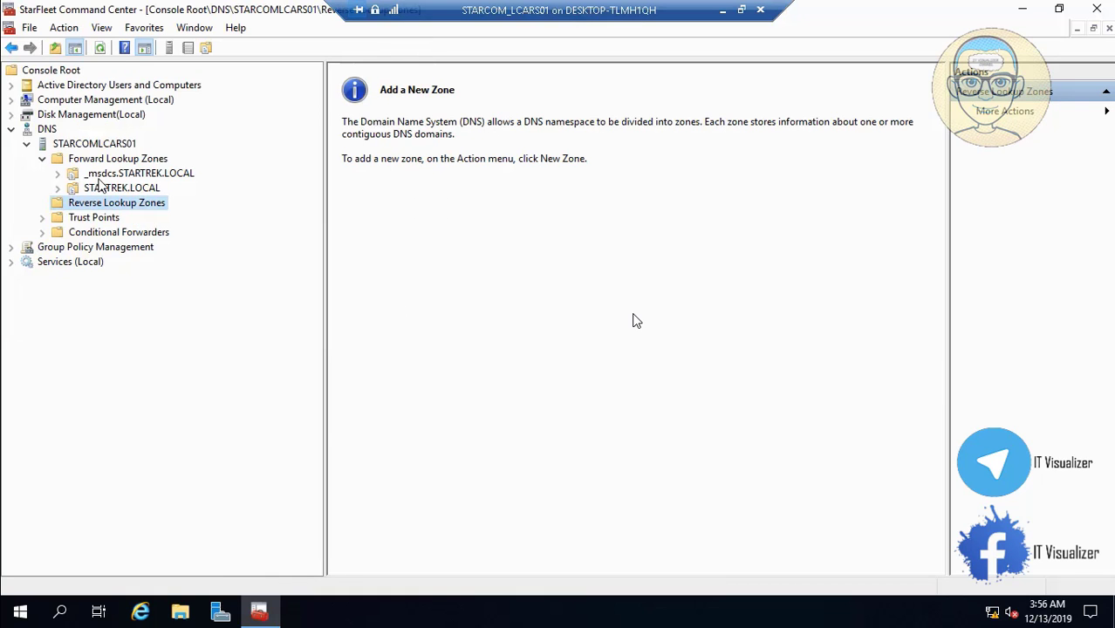
left_click(118, 189)
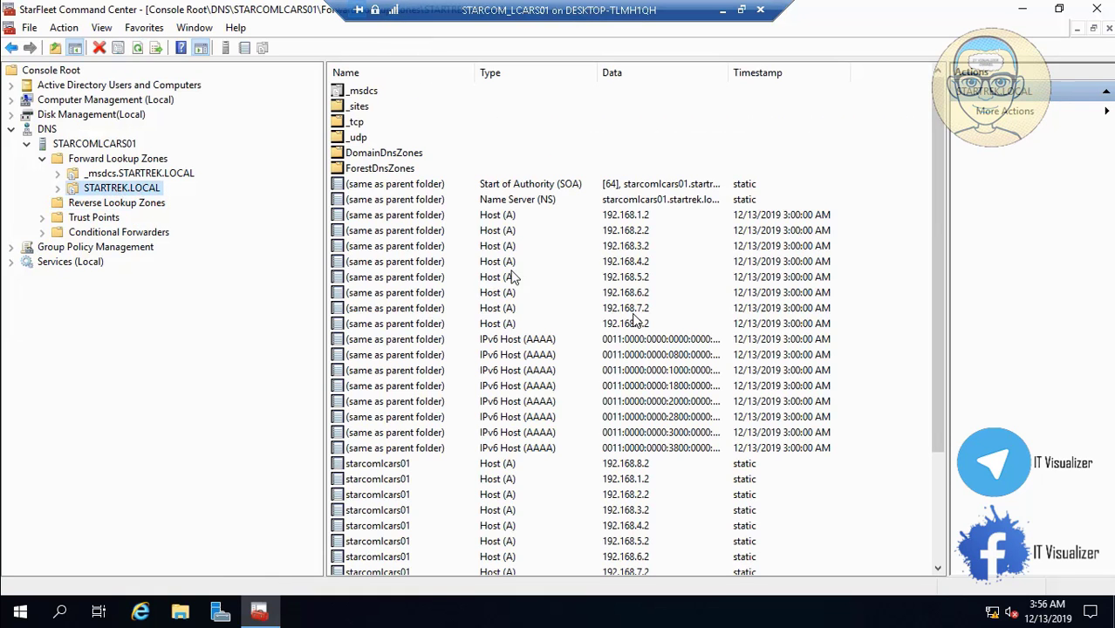
left_click(124, 204)
right_click(123, 204)
left_click(152, 213)
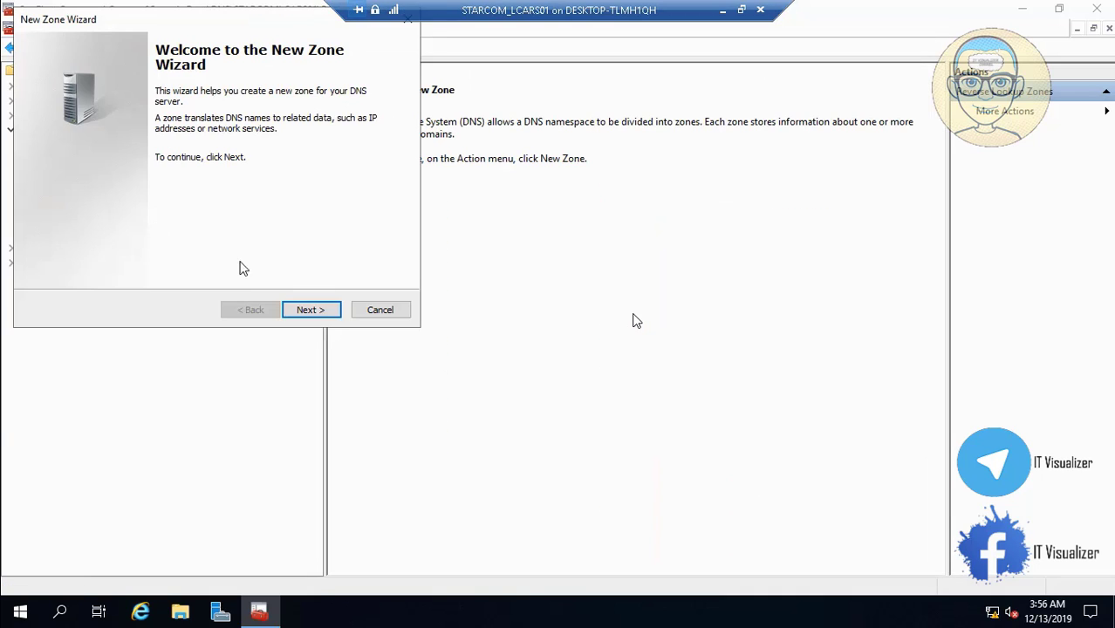
left_click(307, 310)
left_click(309, 310)
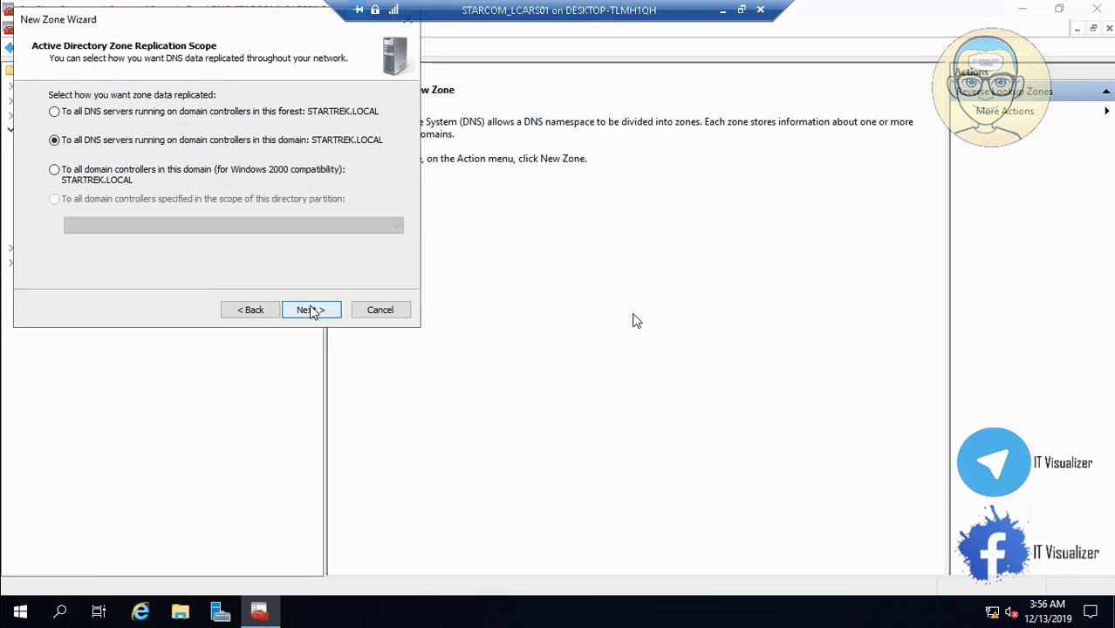
left_click(310, 311)
left_click(310, 310)
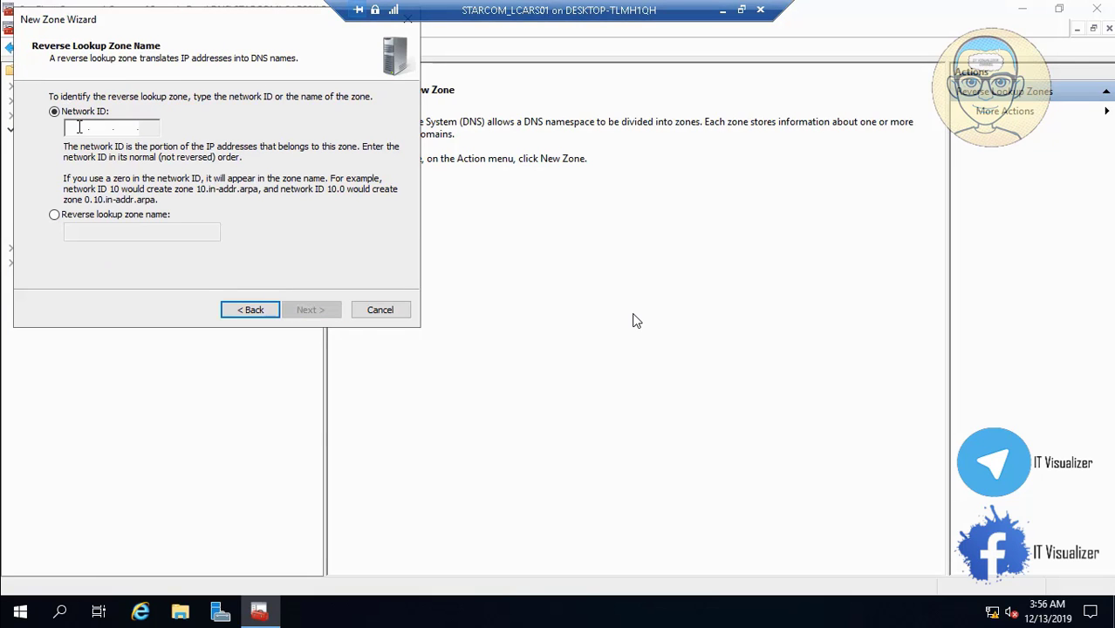
Enter network ID 192.168.1, finish creating 1.168.192.in-addr.arpa and check its records
type("192.168.1.")
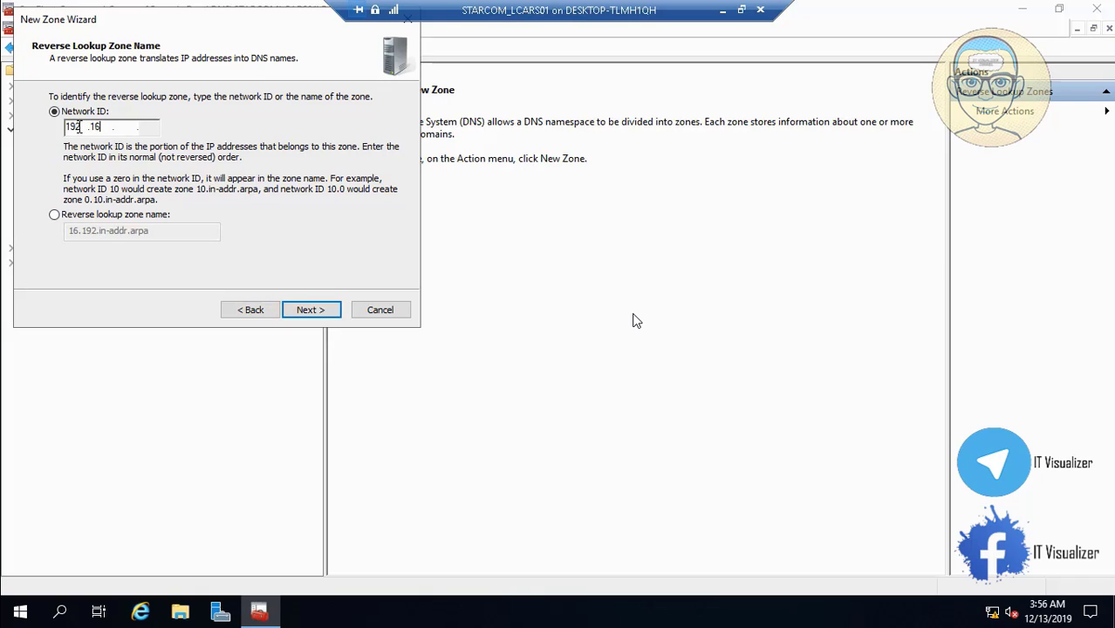
left_click(296, 310)
left_click(317, 311)
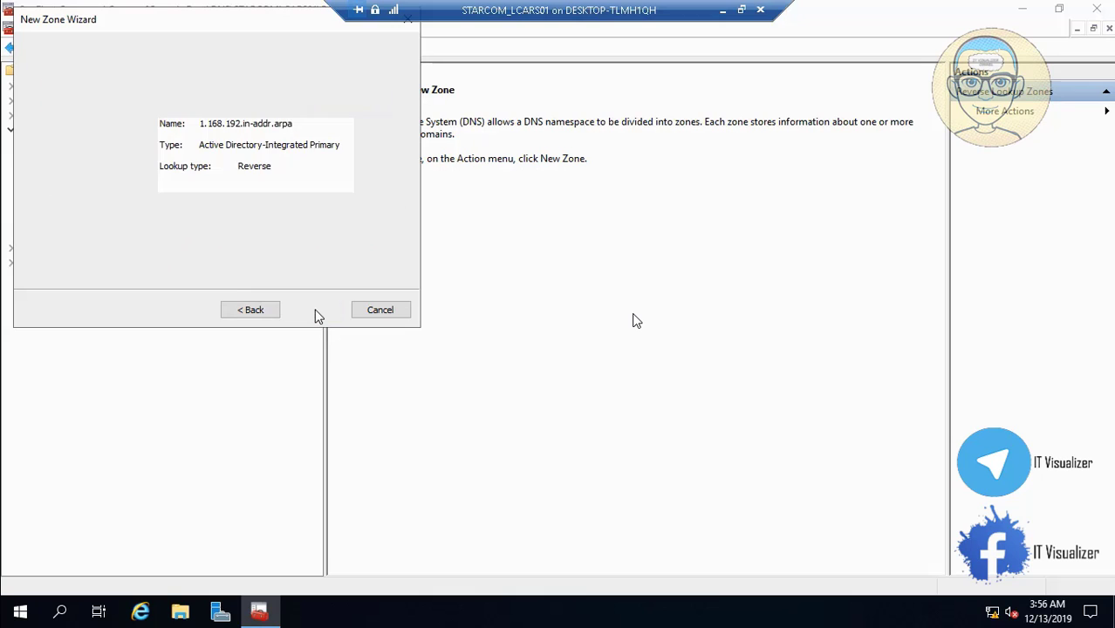
left_click(316, 311)
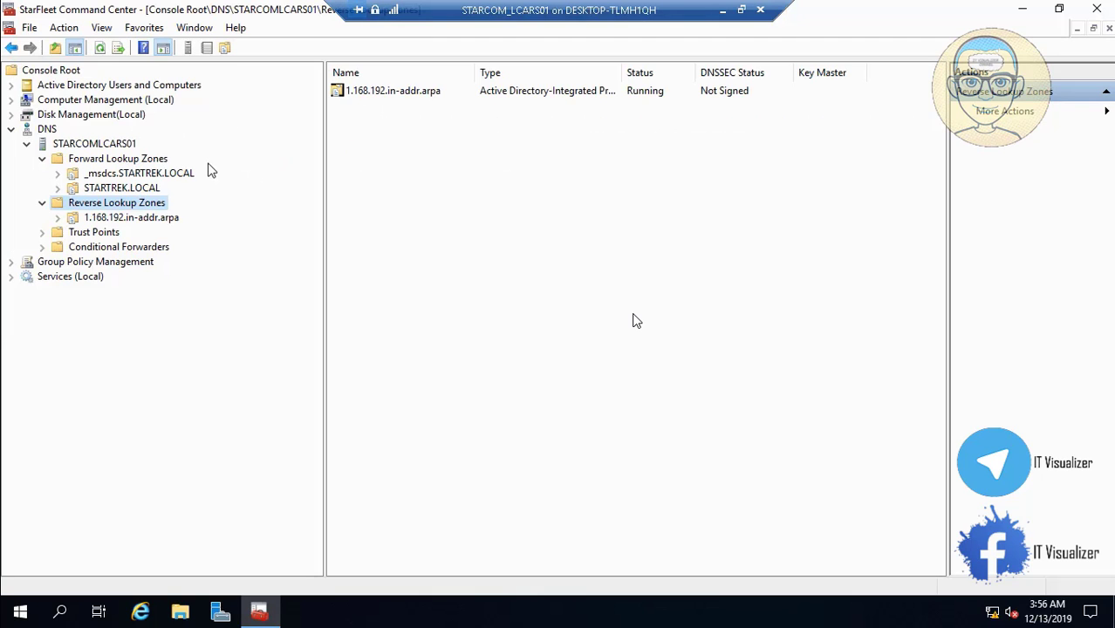
left_click(101, 219)
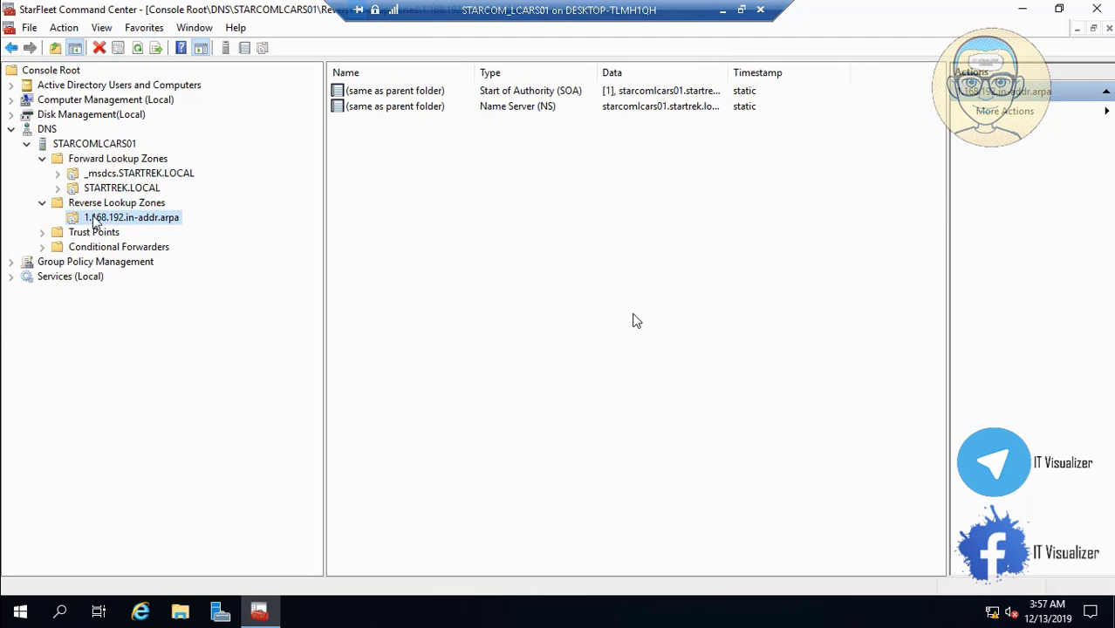
left_click(109, 208)
Create the AD-integrated reverse zone 2.168.192.in-addr.arpa for network ID 192.168.2
right_click(109, 208)
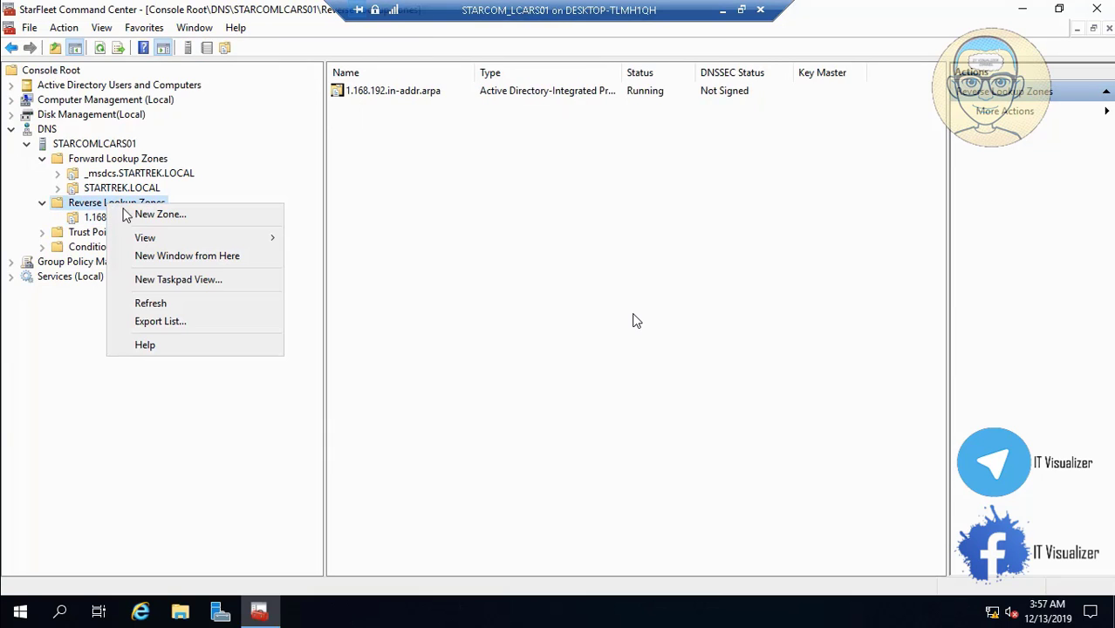
left_click(175, 213)
left_click(310, 310)
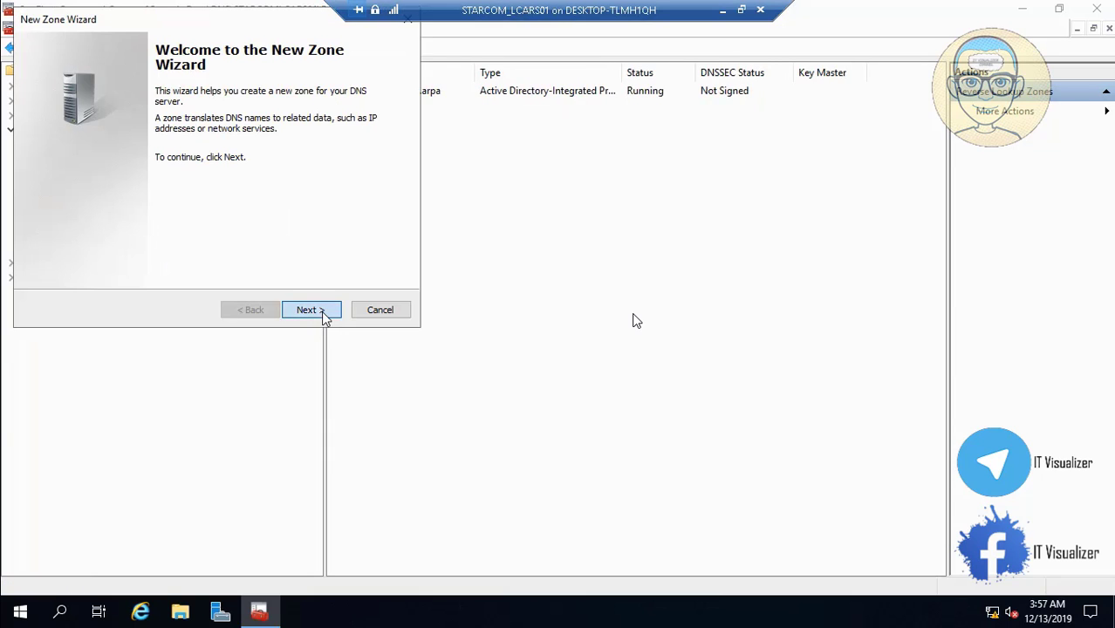
left_click(310, 310)
left_click(311, 310)
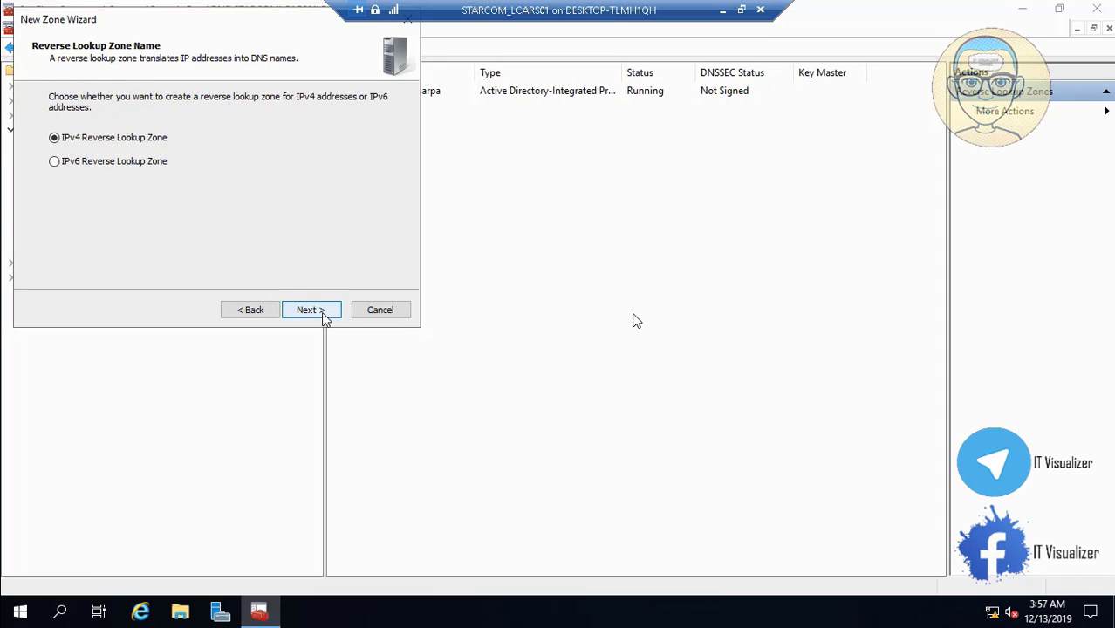
left_click(311, 309)
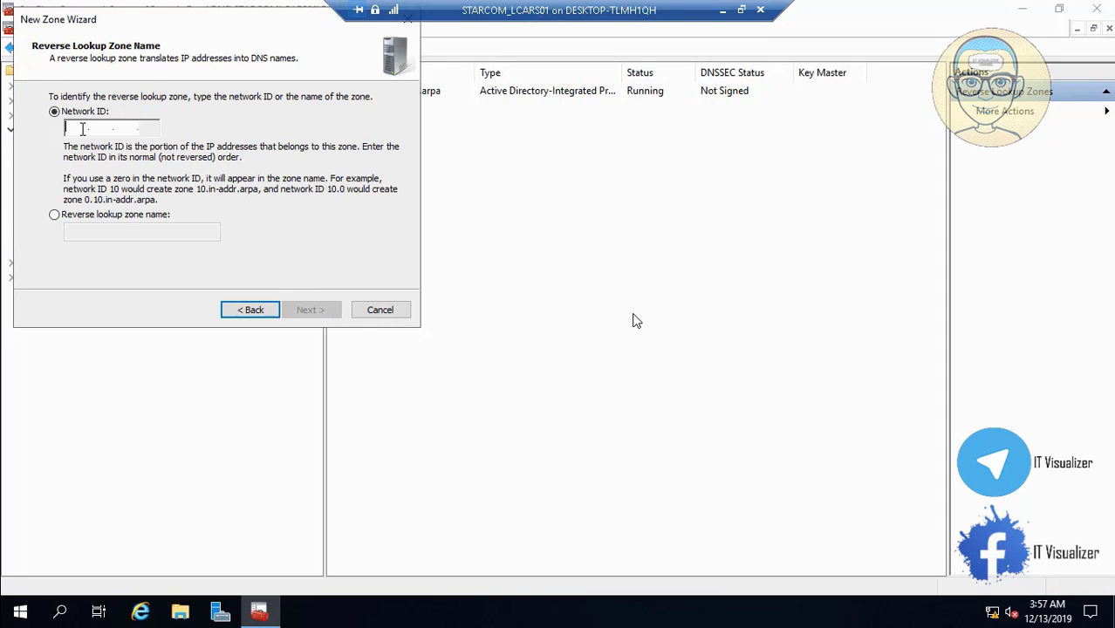
type("192 .168 .2 .")
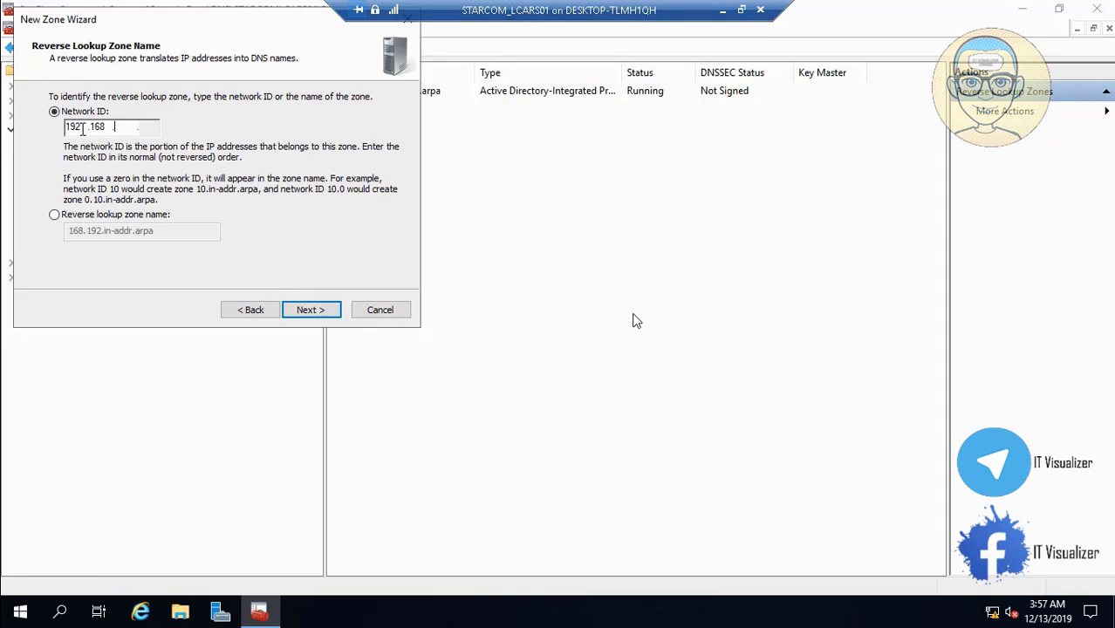
left_click(316, 311)
left_click(319, 313)
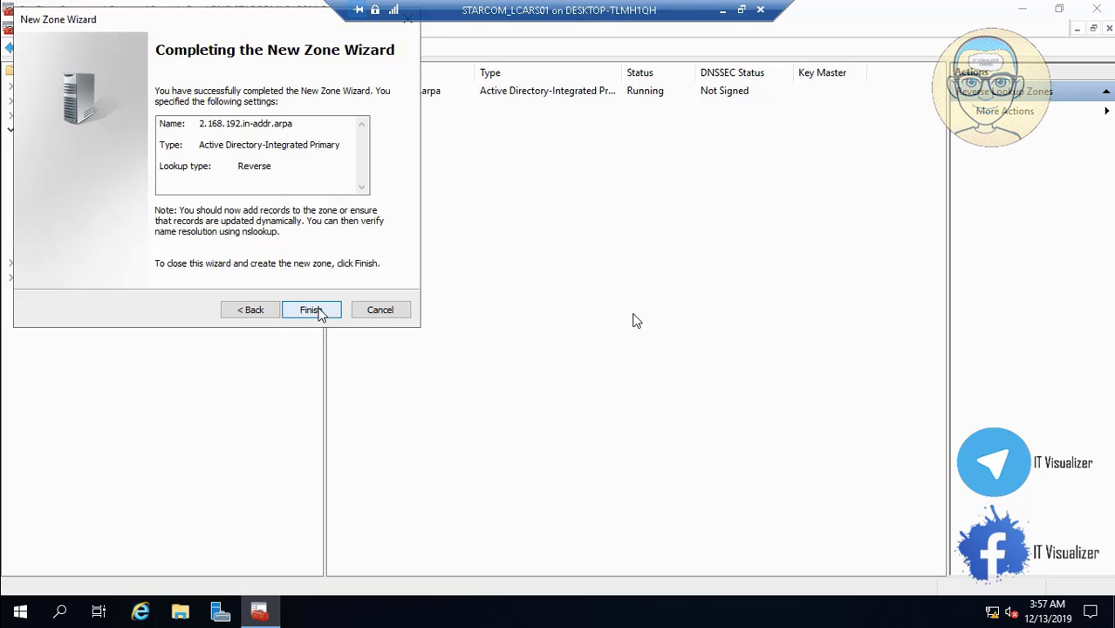
left_click(319, 313)
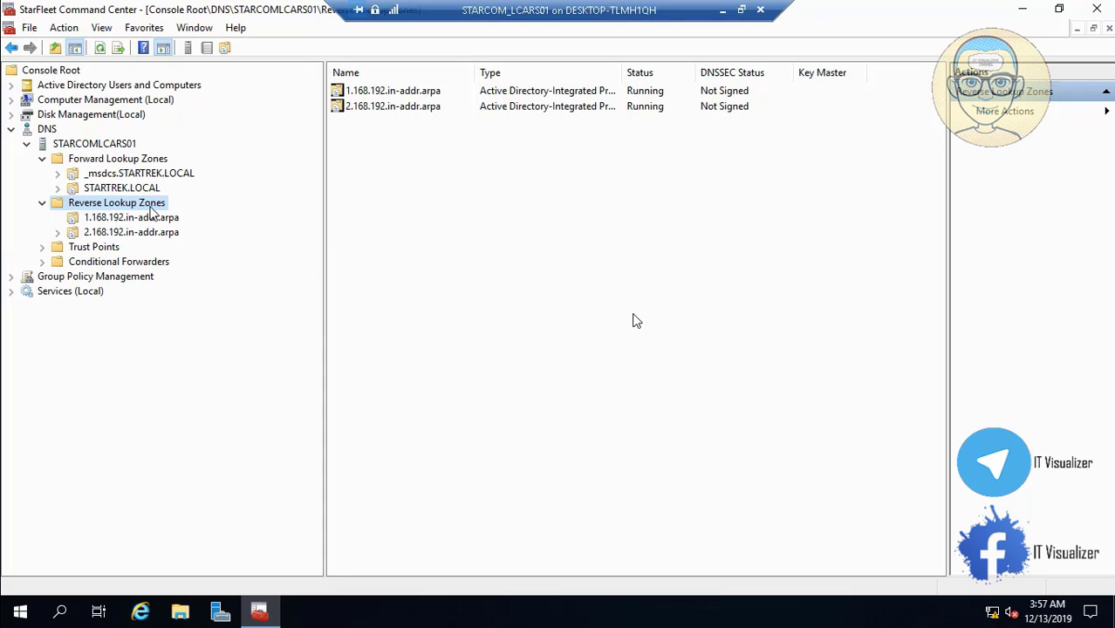
Create the AD-integrated reverse zone 3.168.192.in-addr.arpa for network ID 192.168.3
right_click(140, 209)
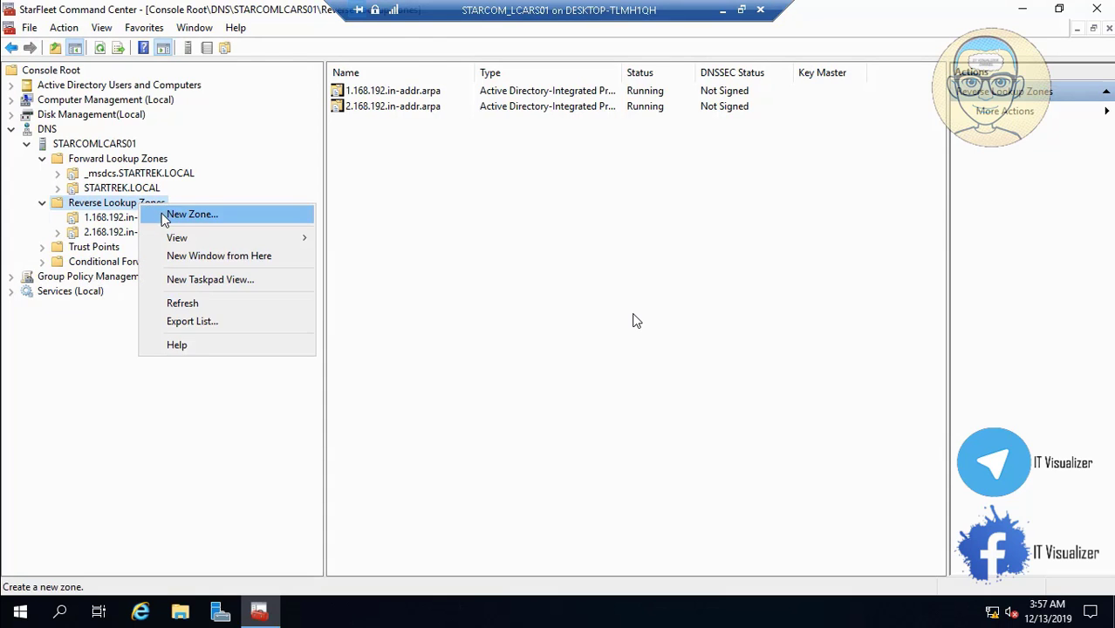
left_click(162, 214)
left_click(305, 312)
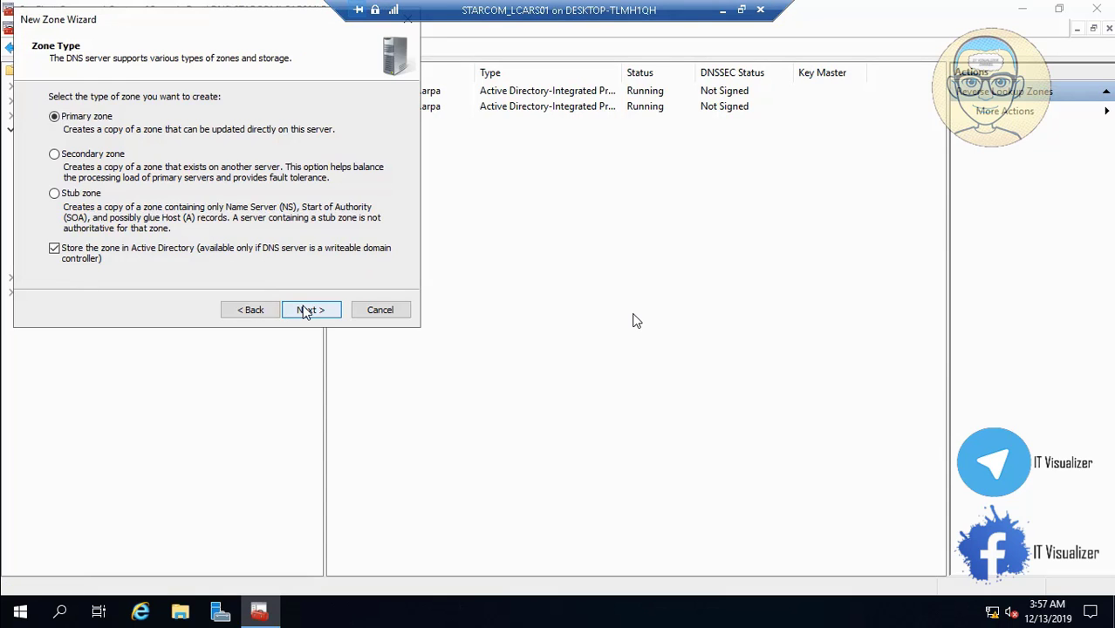
left_click(305, 312)
left_click(305, 312)
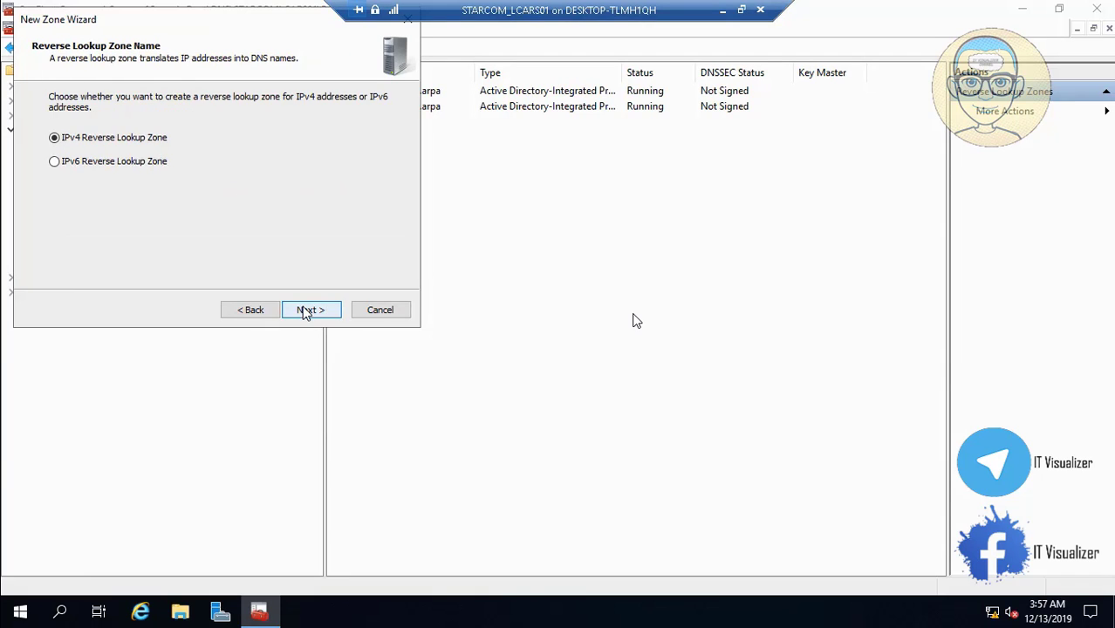
left_click(305, 312)
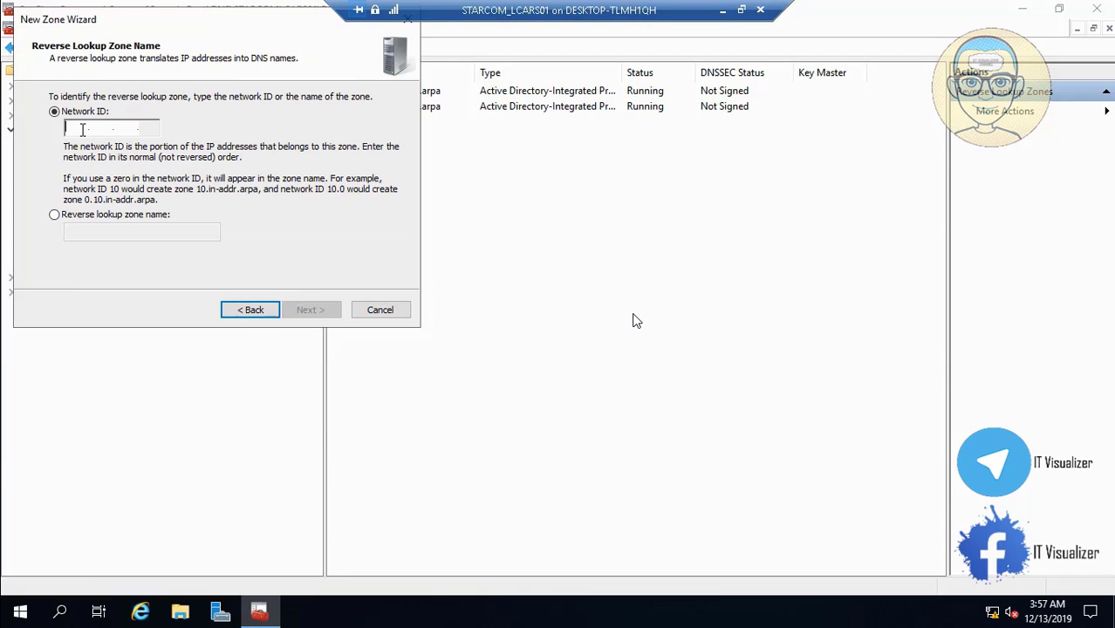
type("192 .168 .")
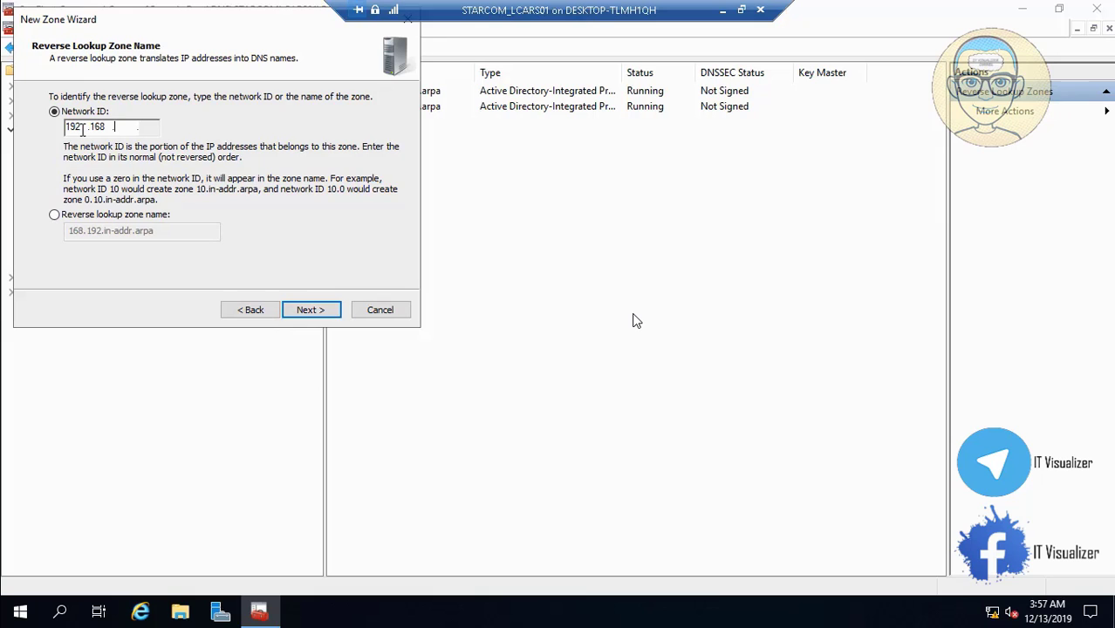
type("3")
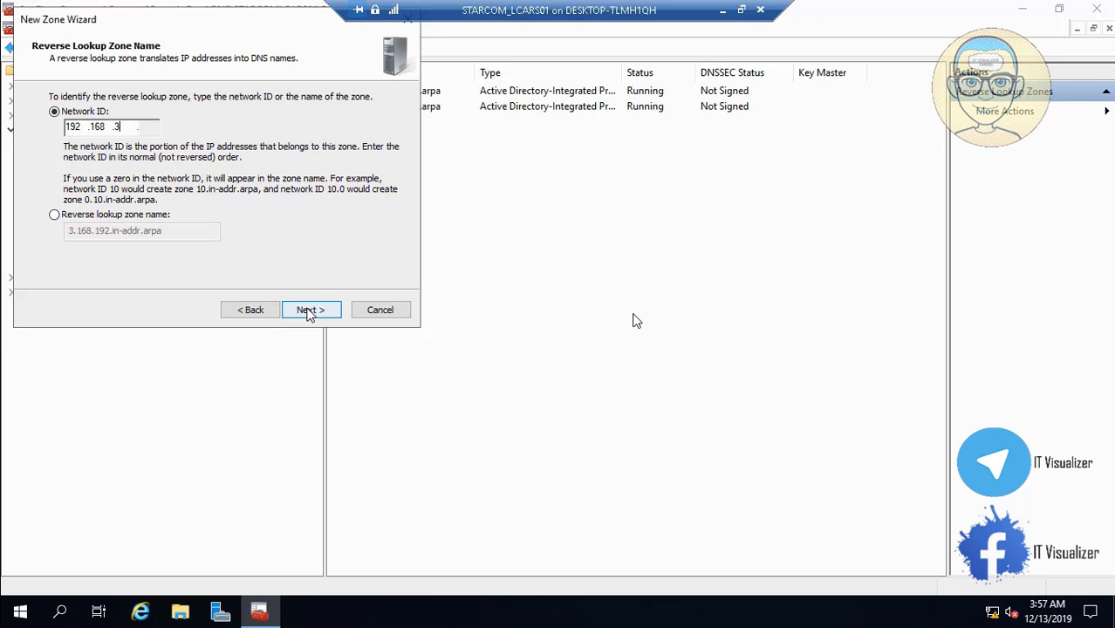
left_click(307, 312)
left_click(307, 312)
left_click(307, 311)
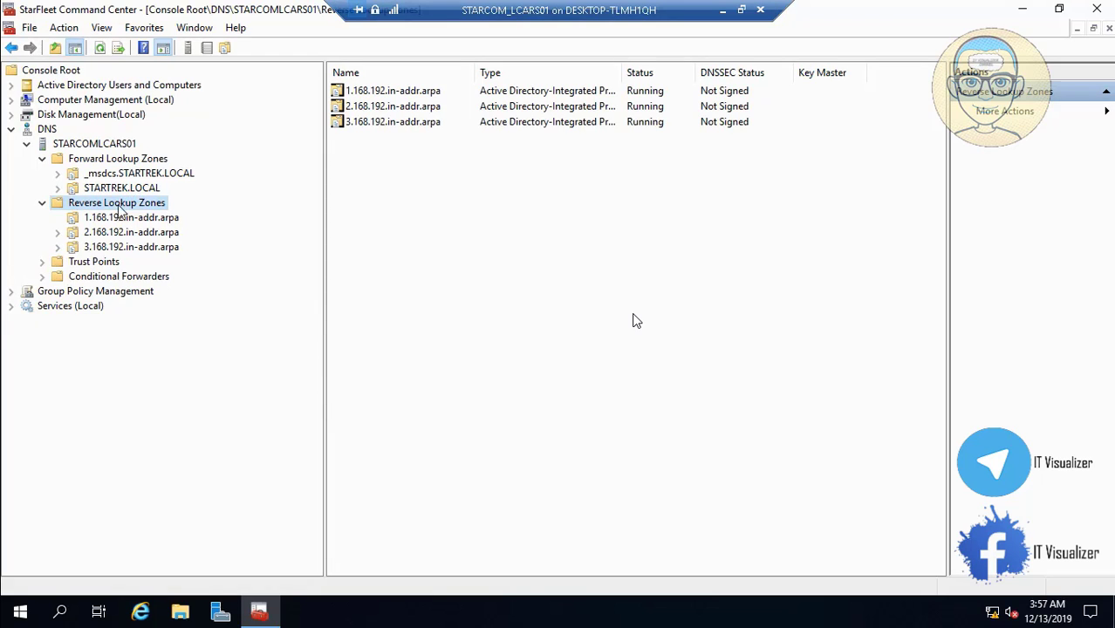
Create reverse zone 4.168.192.in-addr.arpa for network 192.168.4 with secure-only dynamic updates
right_click(116, 209)
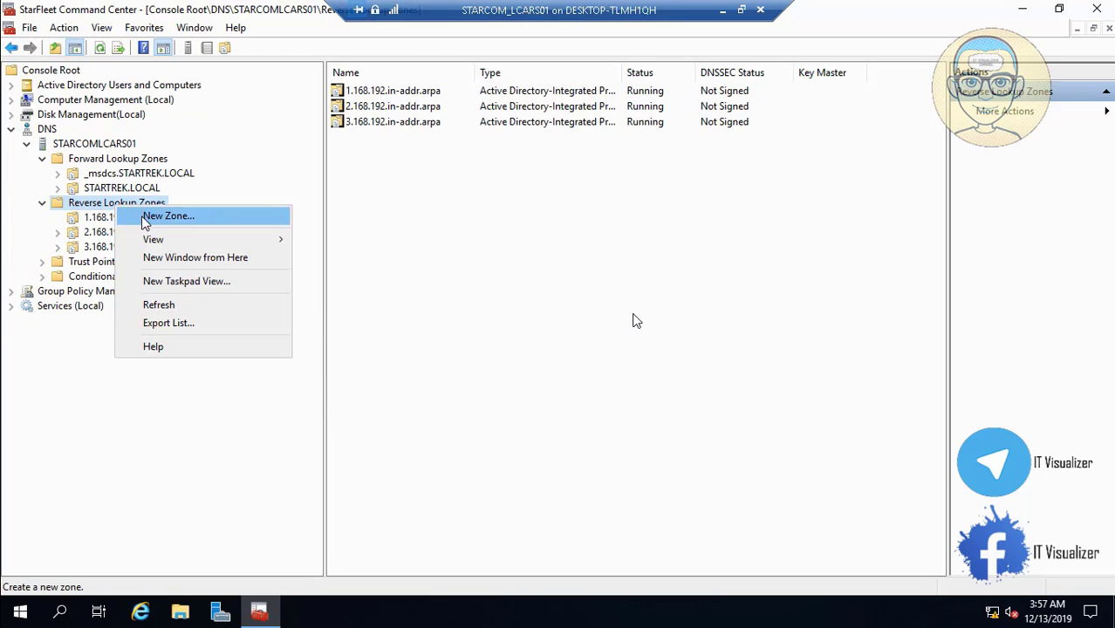
left_click(144, 217)
left_click(319, 314)
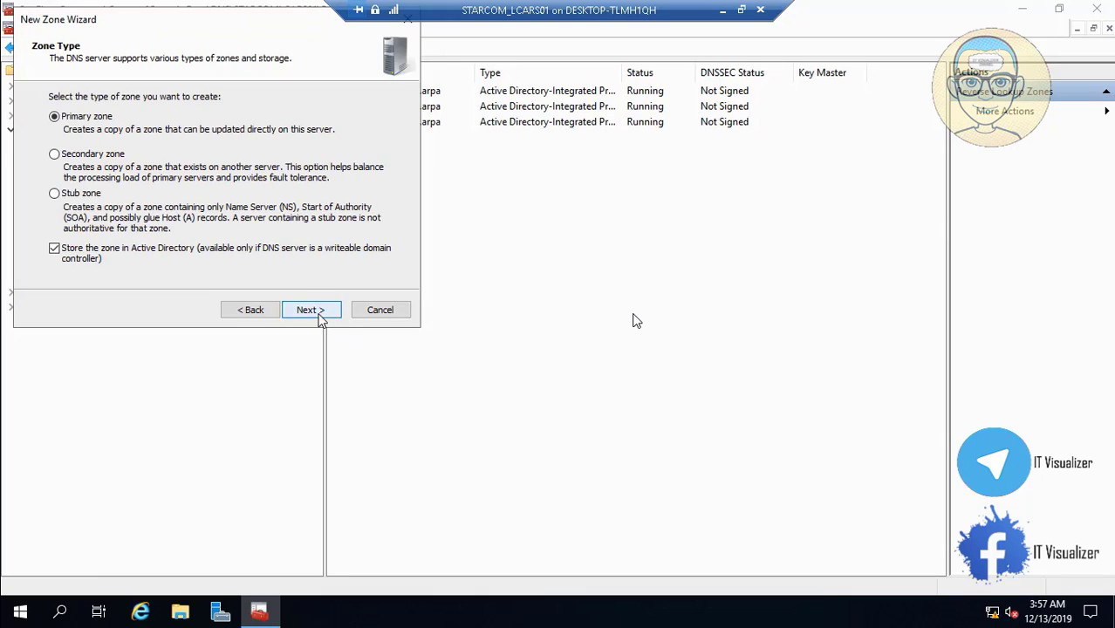
left_click(316, 315)
left_click(316, 316)
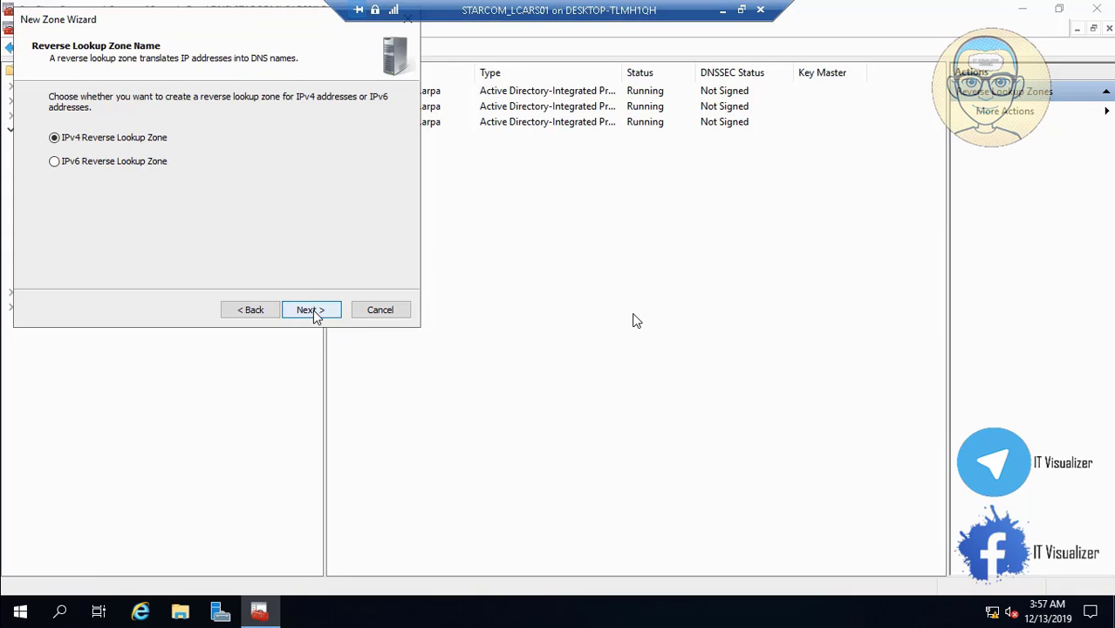
left_click(316, 316)
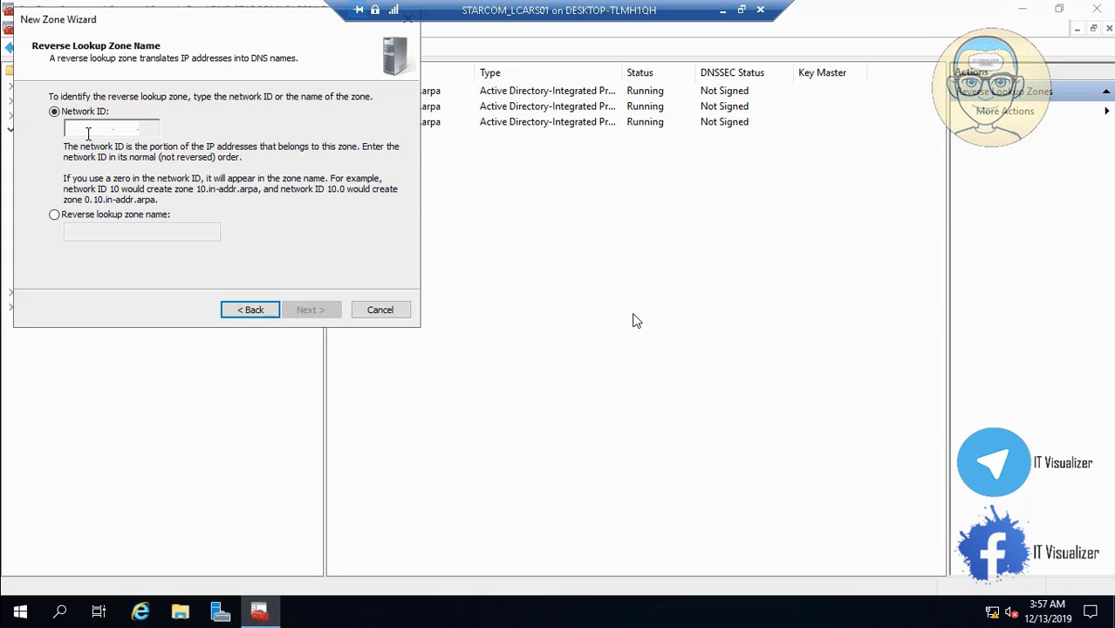
type("192.")
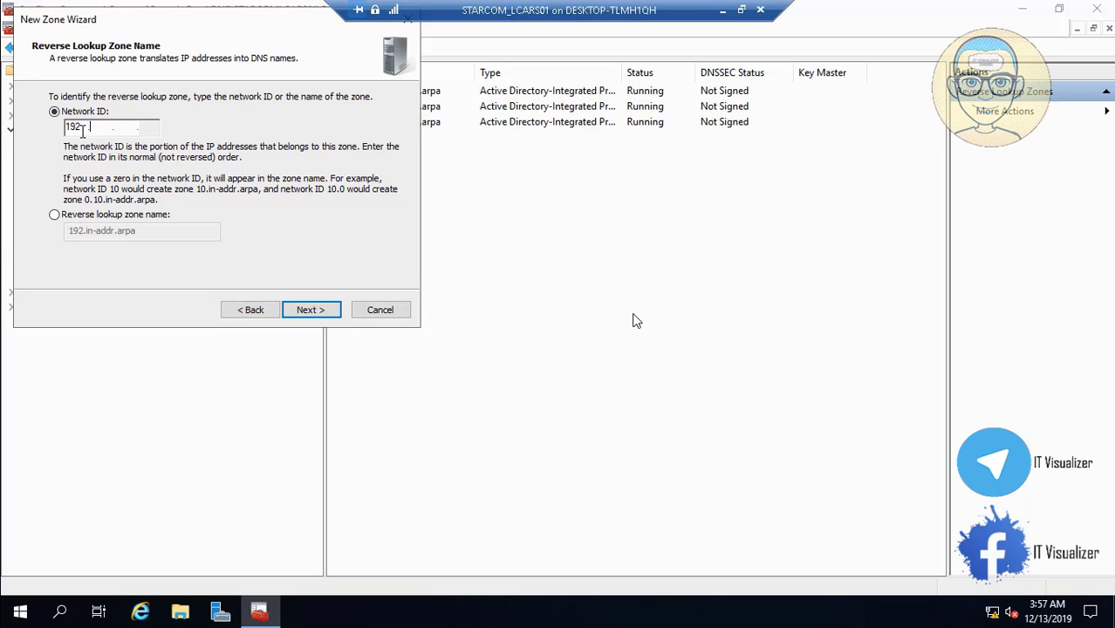
type("168.4.")
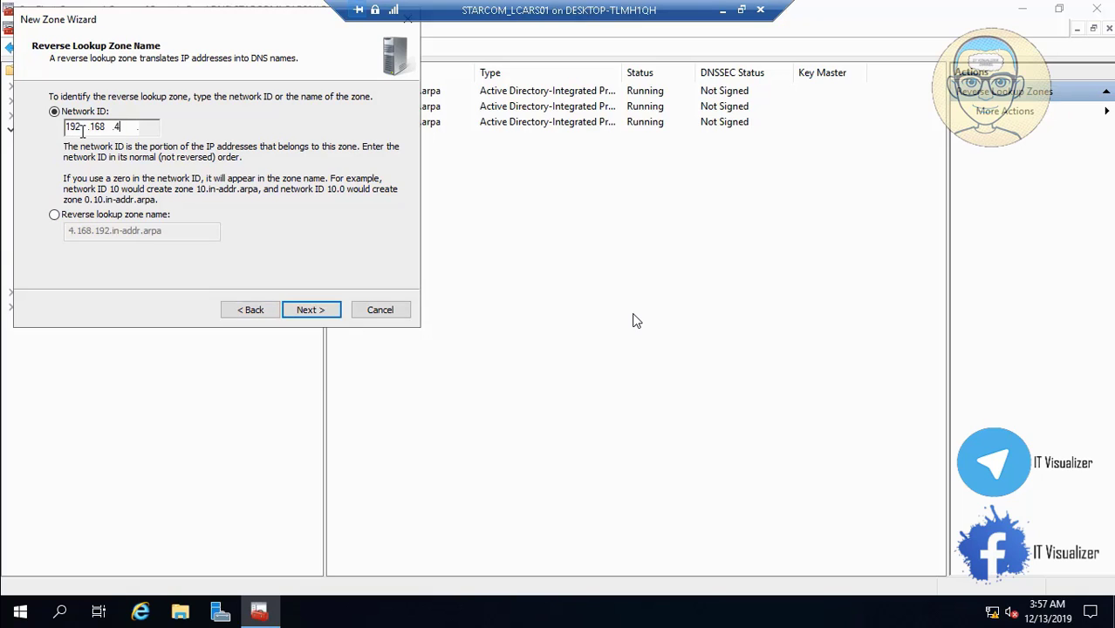
left_click(310, 310)
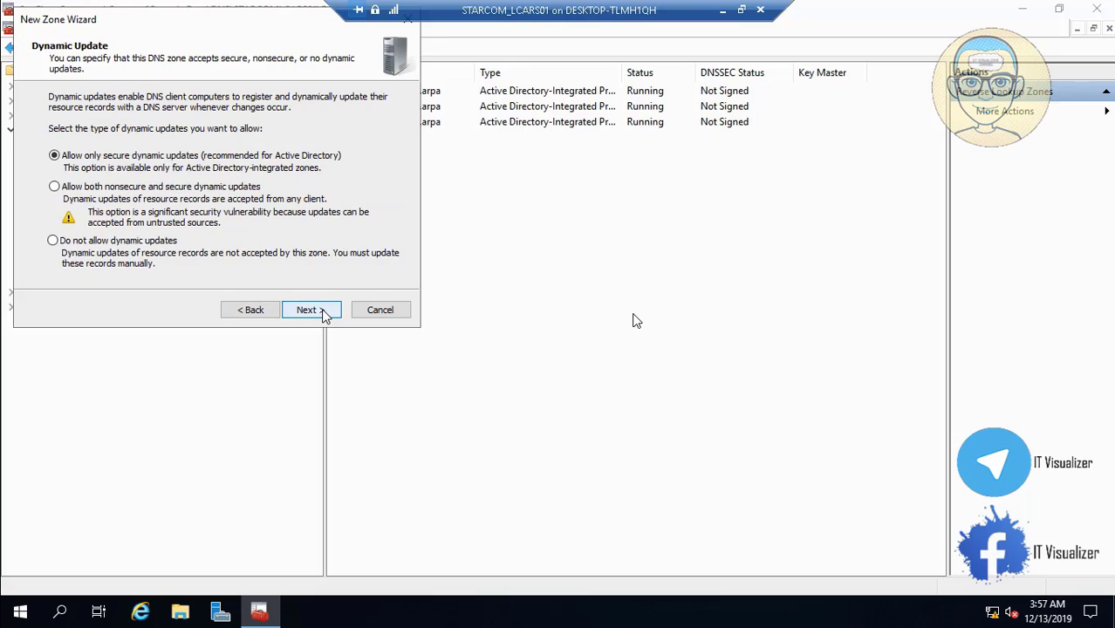
left_click(311, 309)
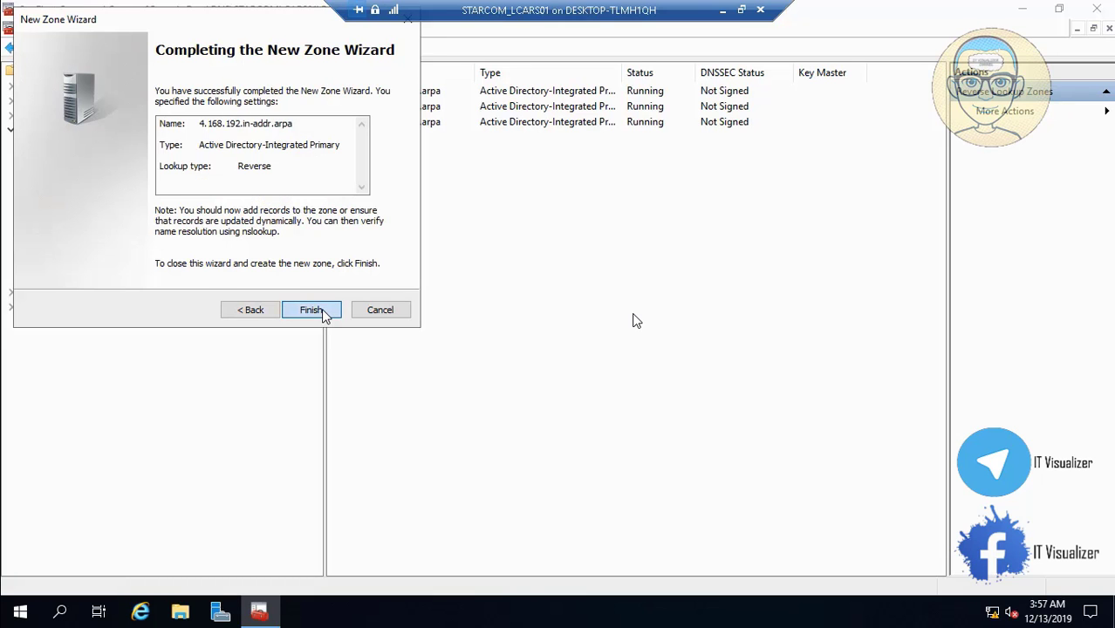
left_click(311, 309)
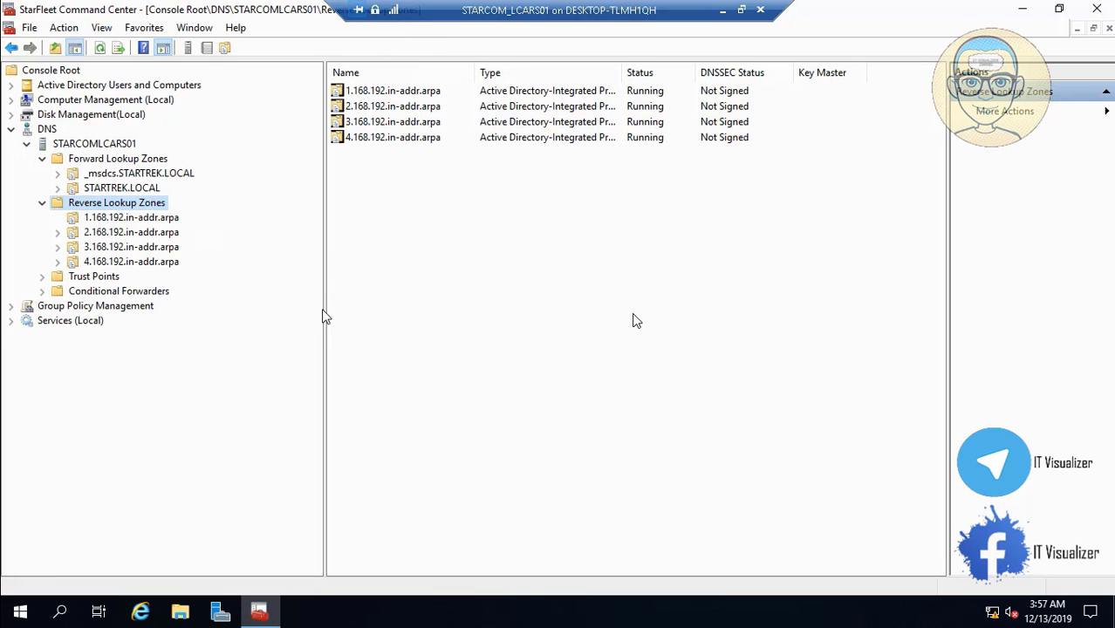
Create reverse zone 5.168.192.in-addr.arpa for network 192.168.5 with secure-only dynamic updates
right_click(133, 211)
left_click(159, 216)
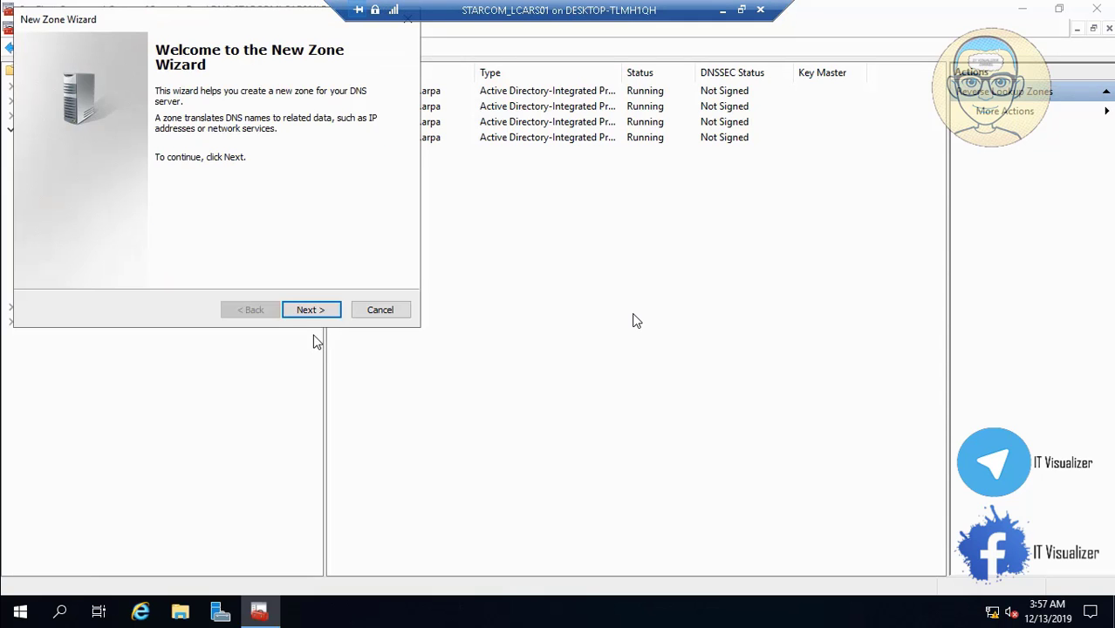
left_click(311, 310)
left_click(310, 310)
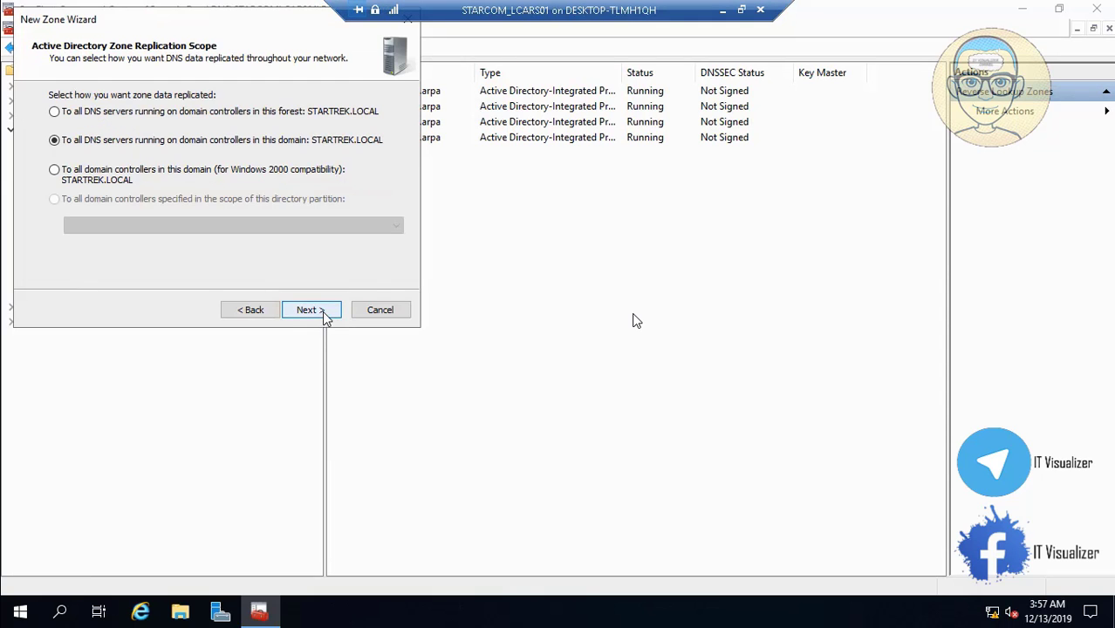
left_click(311, 309)
left_click(310, 309)
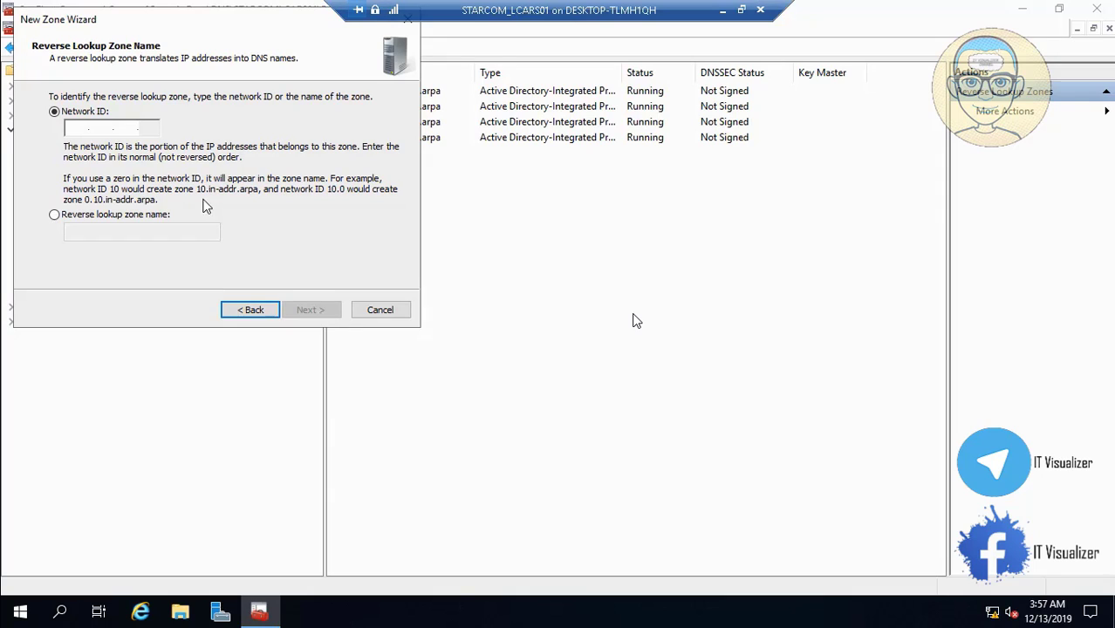
type("192 .")
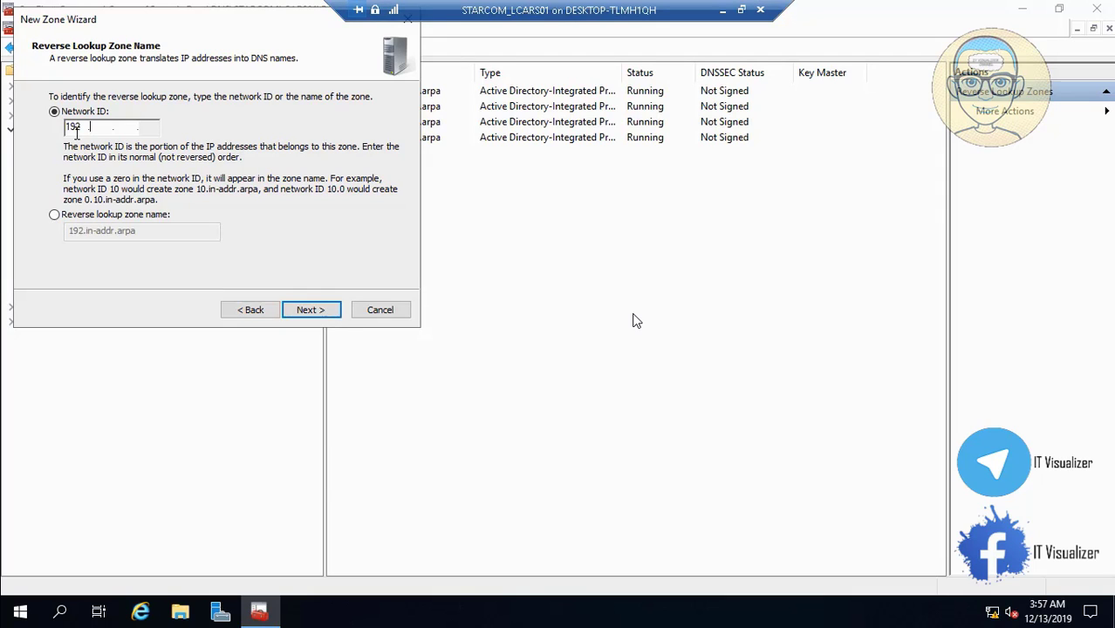
type("168 .")
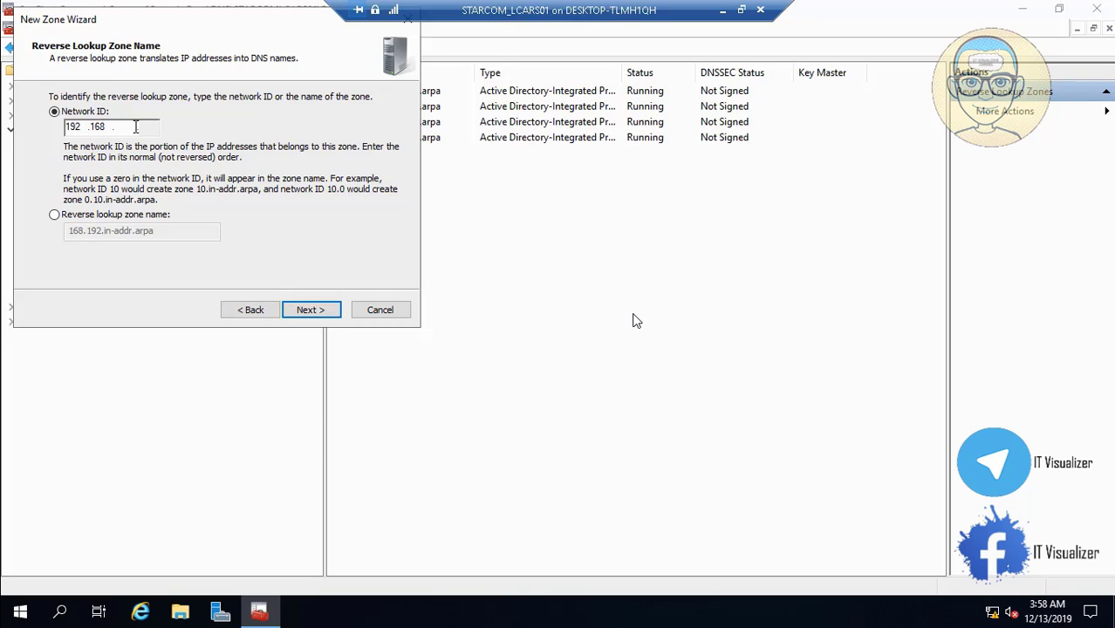
type("5")
left_click(314, 312)
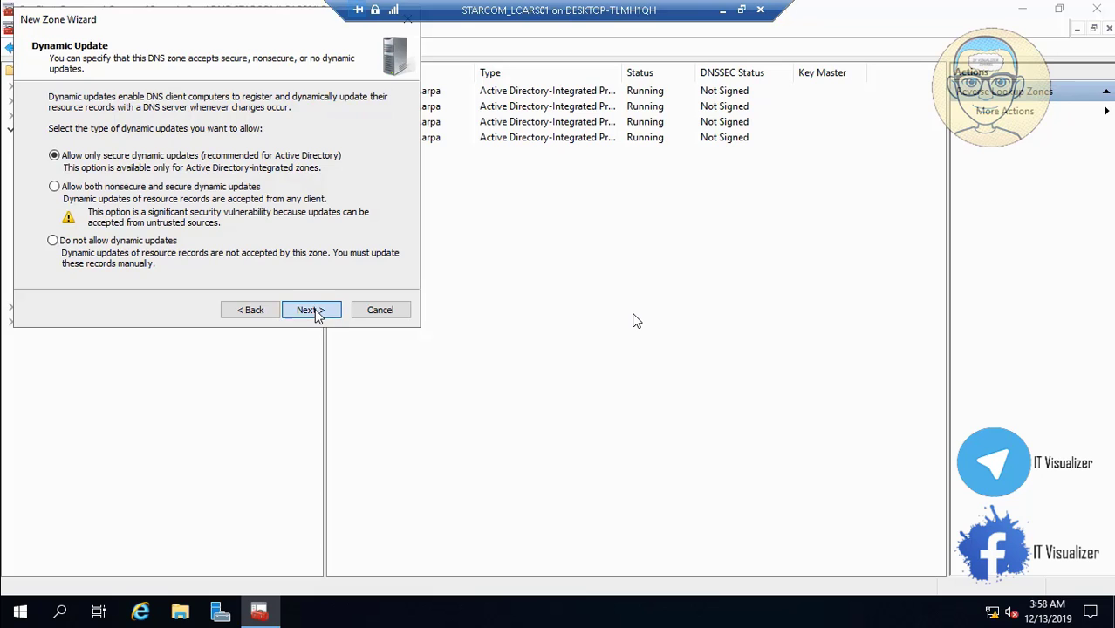
left_click(315, 313)
left_click(315, 314)
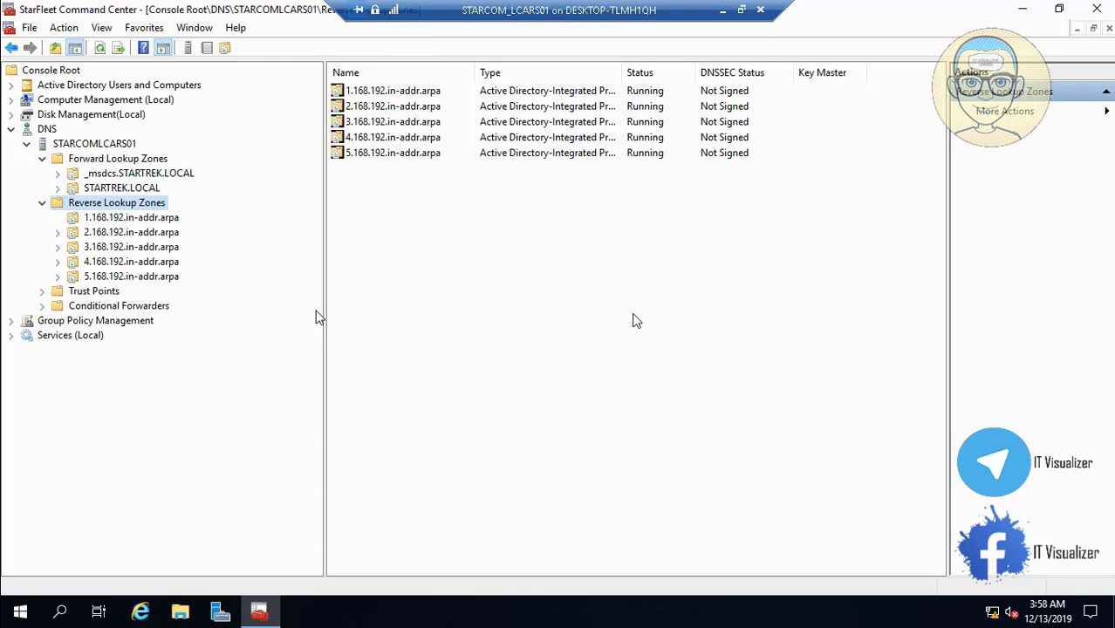
Run the New Zone Wizard with AD-integrated IPv4 defaults, network ID 192.168.6 and secure-only updates
right_click(150, 211)
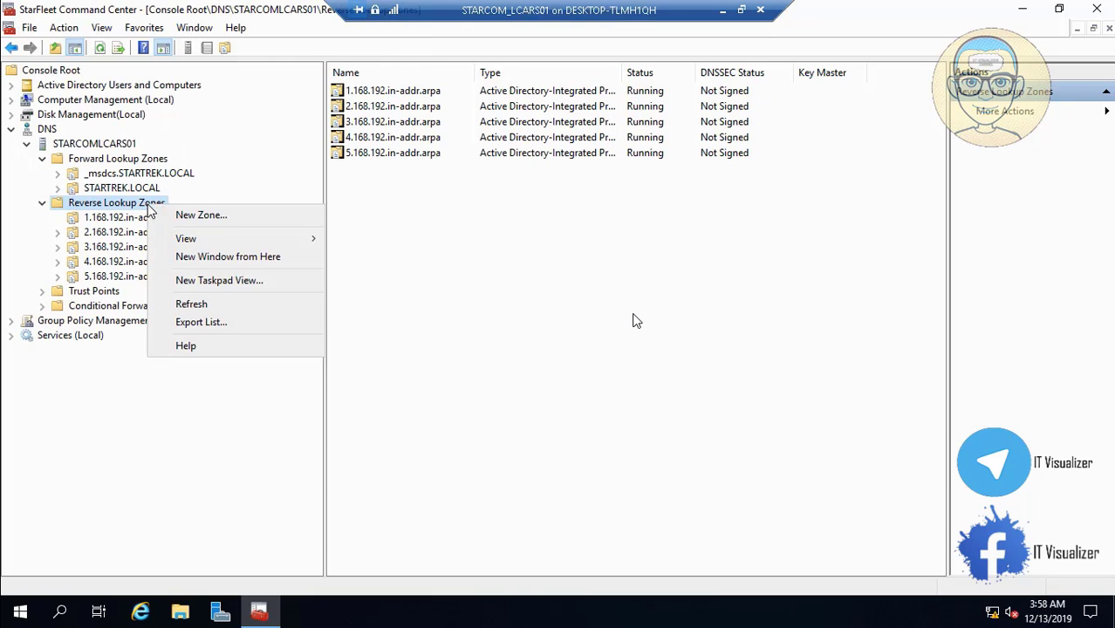
left_click(173, 213)
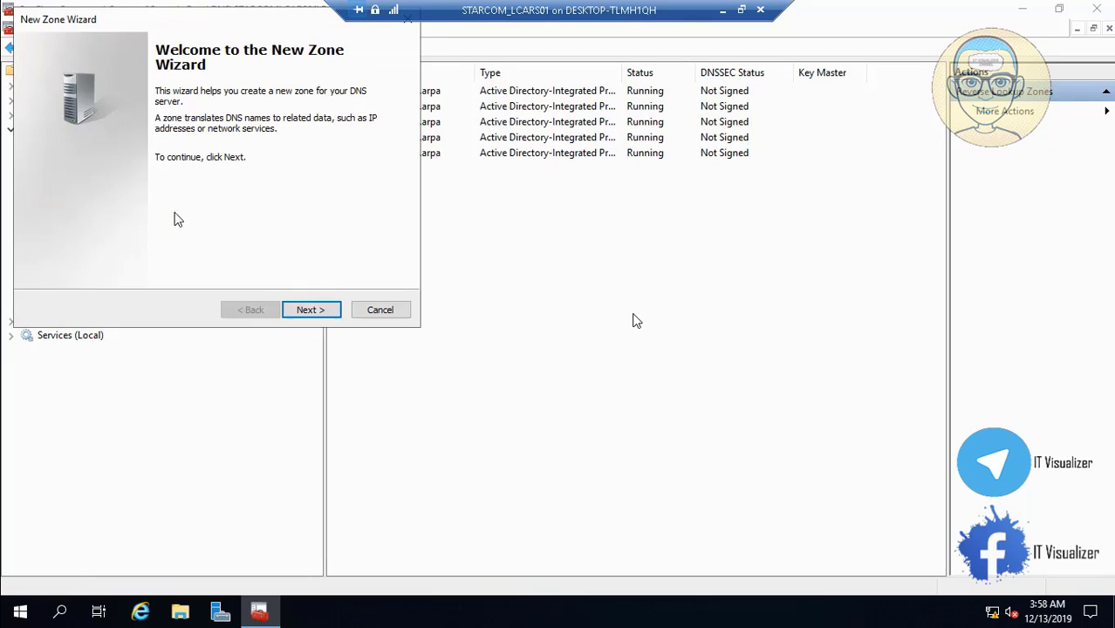
left_click(312, 316)
left_click(314, 317)
left_click(312, 314)
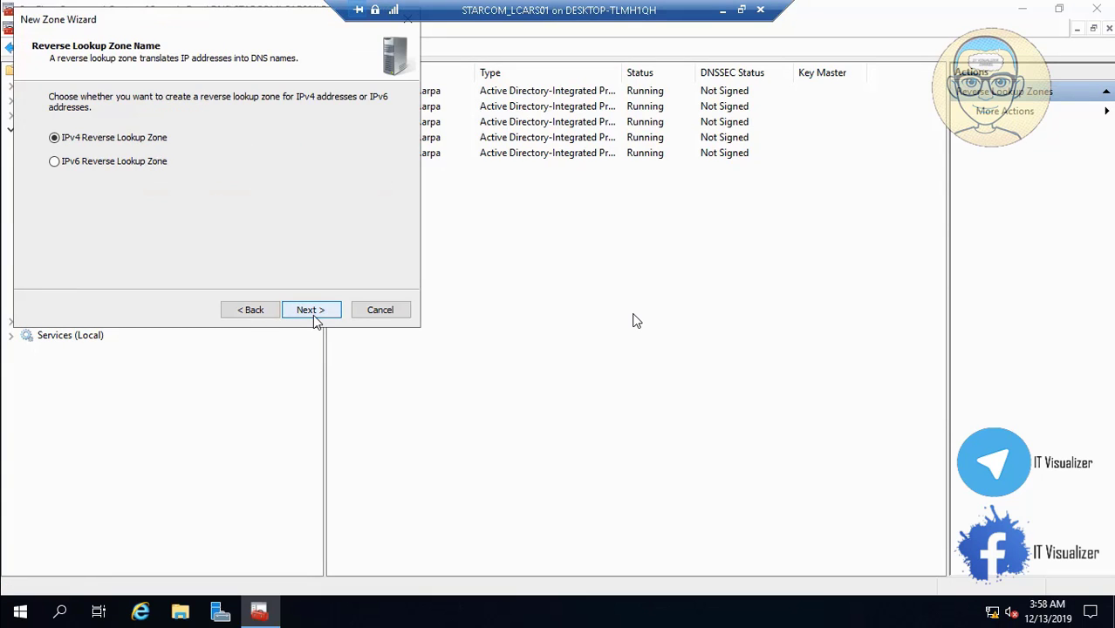
left_click(312, 314)
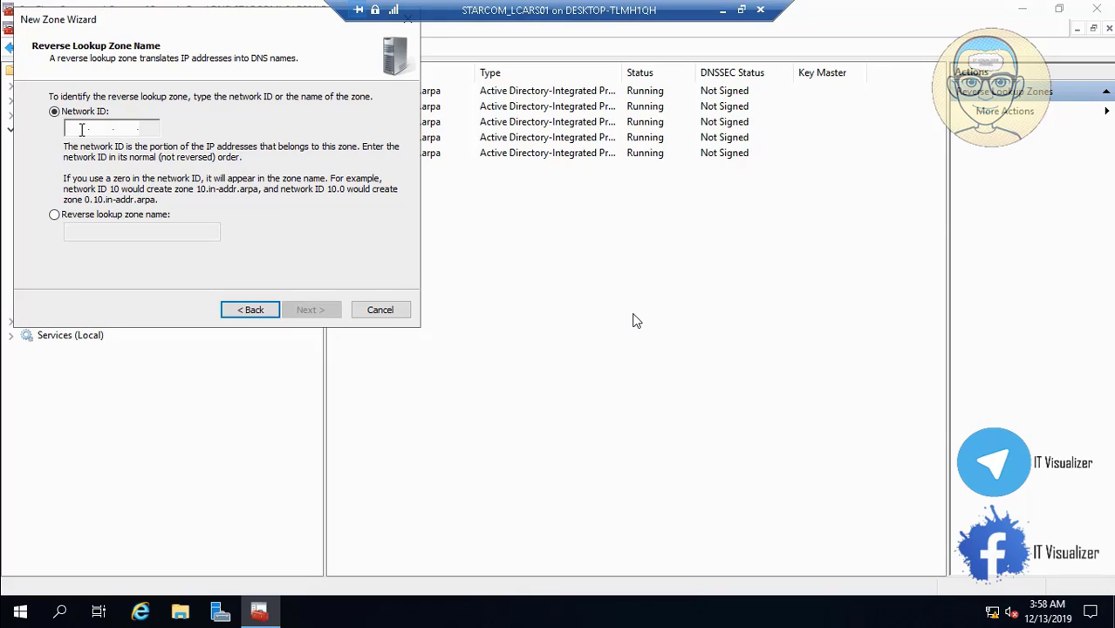
type("192.168.")
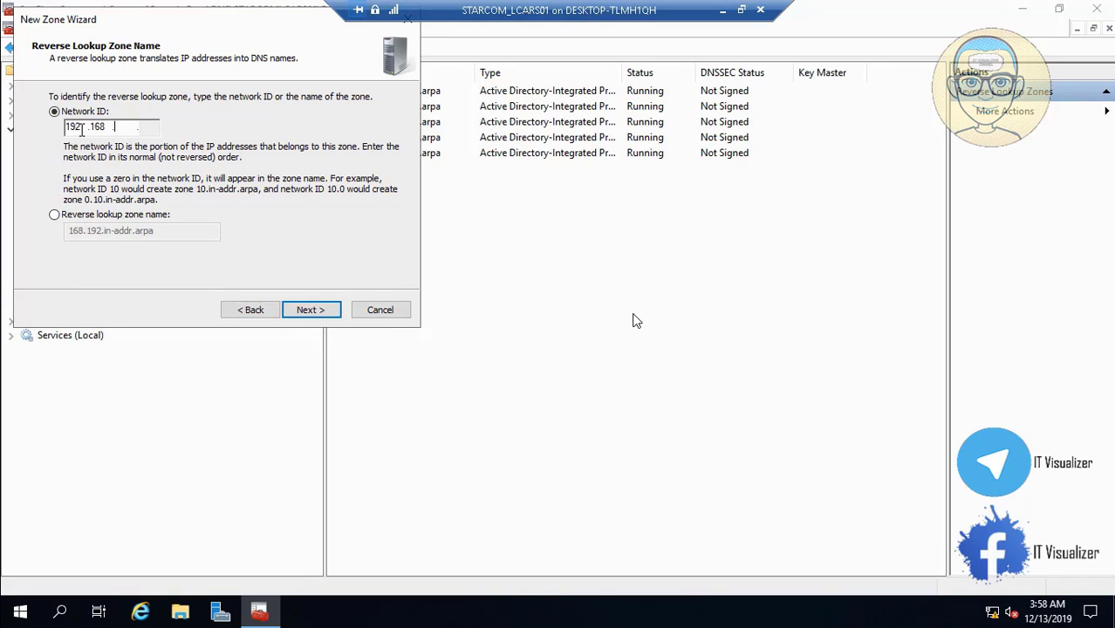
type("6.")
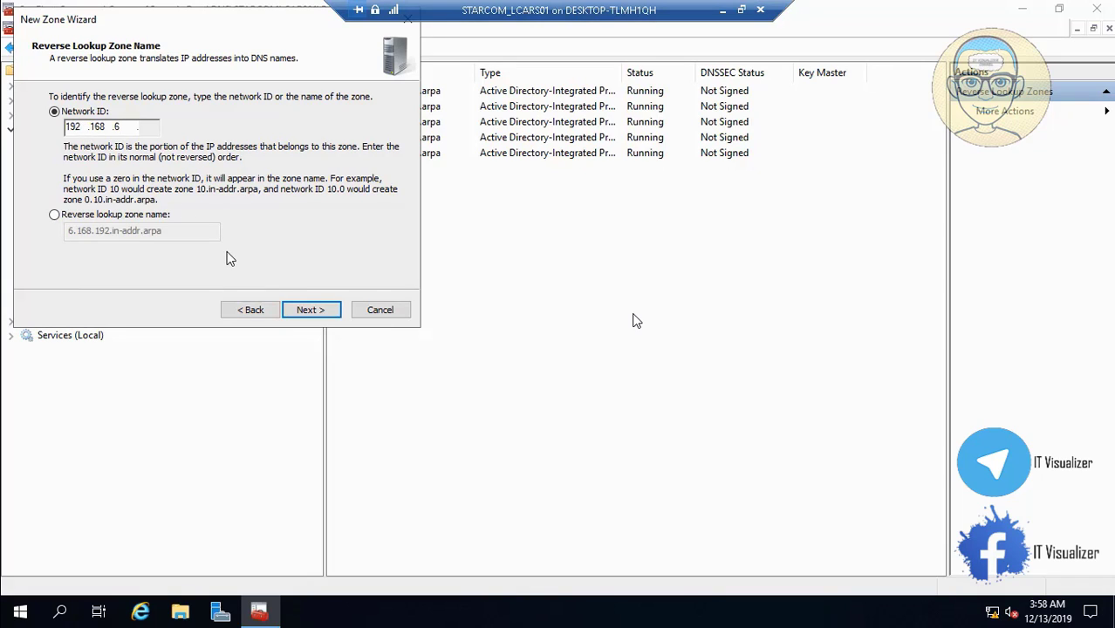
left_click(310, 310)
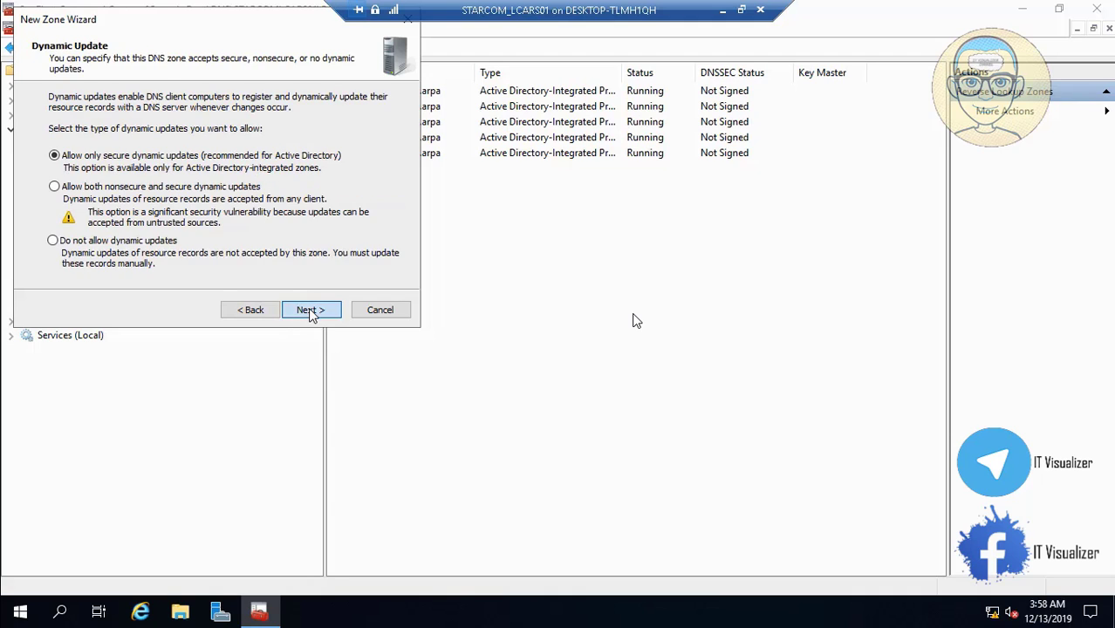
left_click(310, 311)
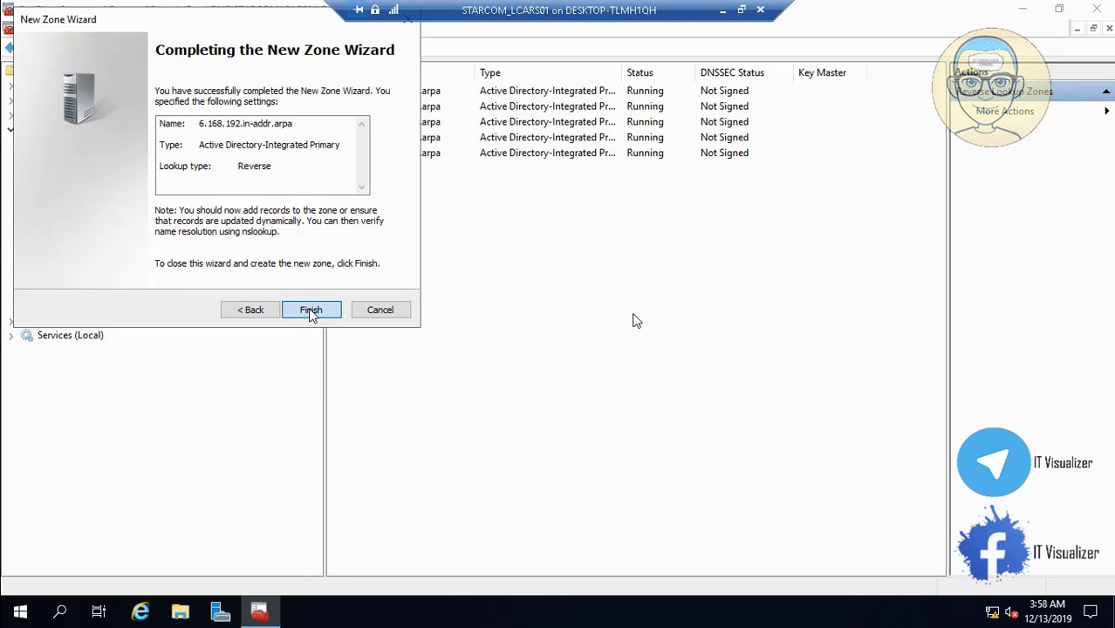
left_click(310, 310)
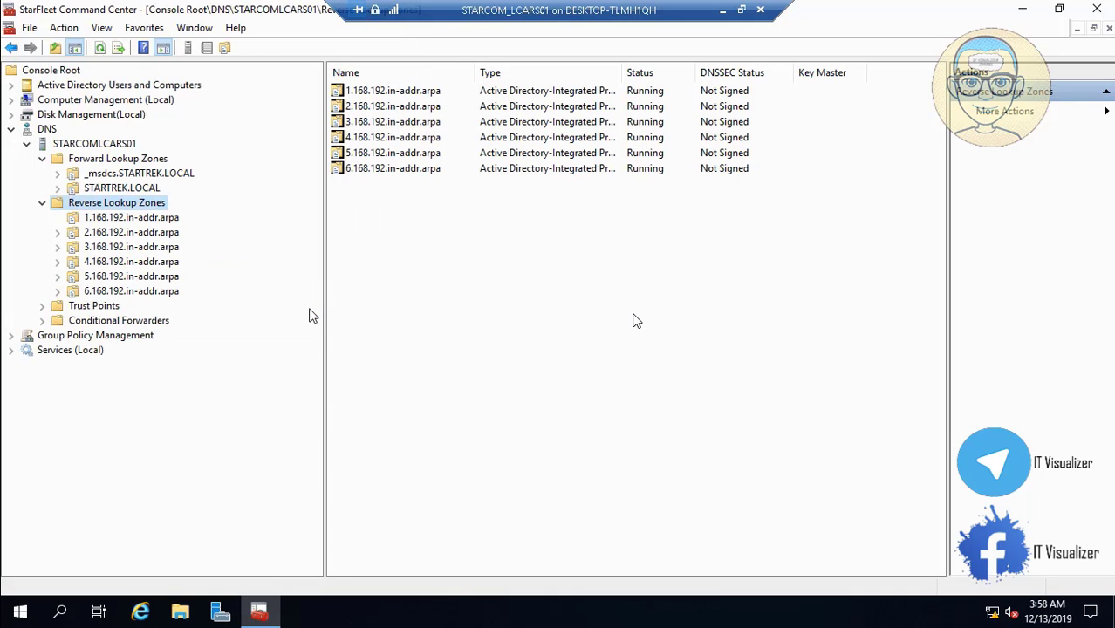
Create the AD-integrated reverse zone 7.168.192.in-addr.arpa for the 192.168.7 network
right_click(142, 210)
left_click(170, 216)
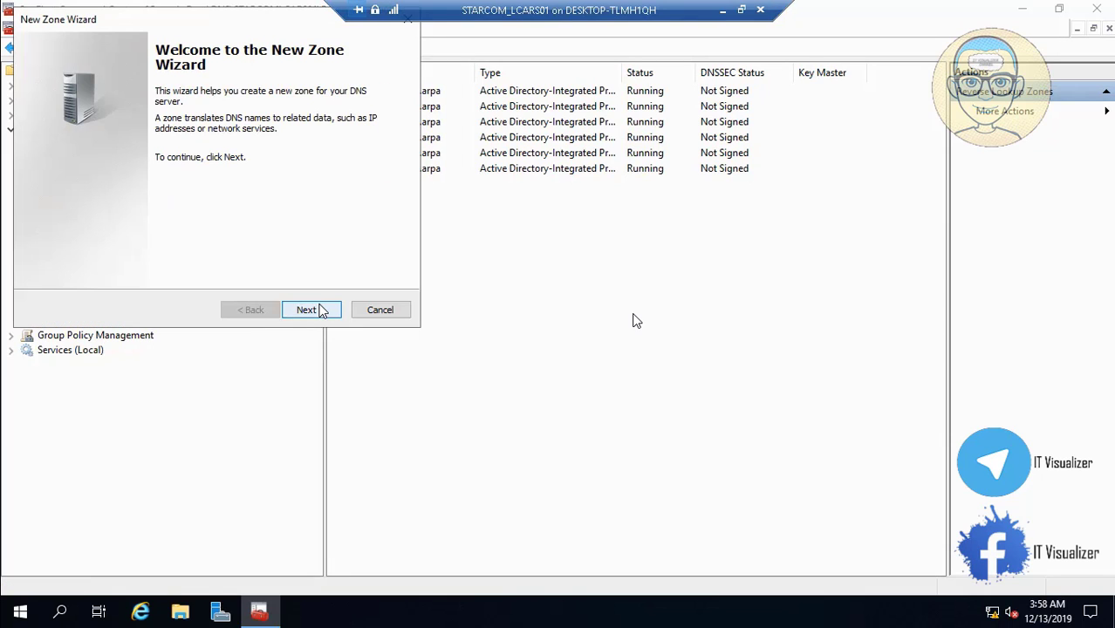
left_click(321, 311)
left_click(321, 311)
left_click(321, 311)
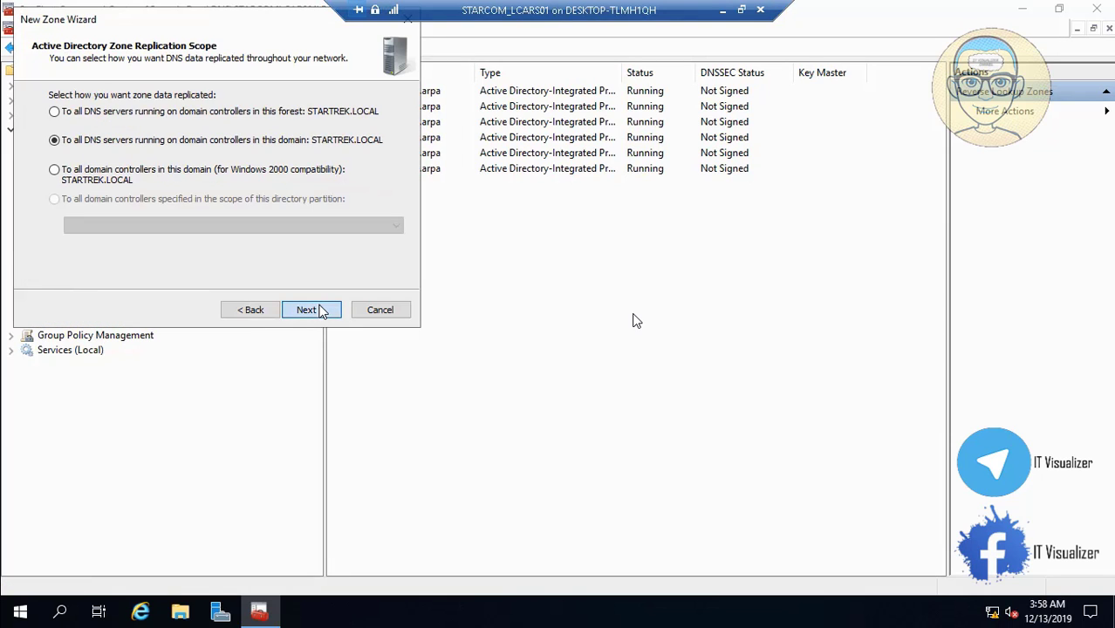
left_click(321, 311)
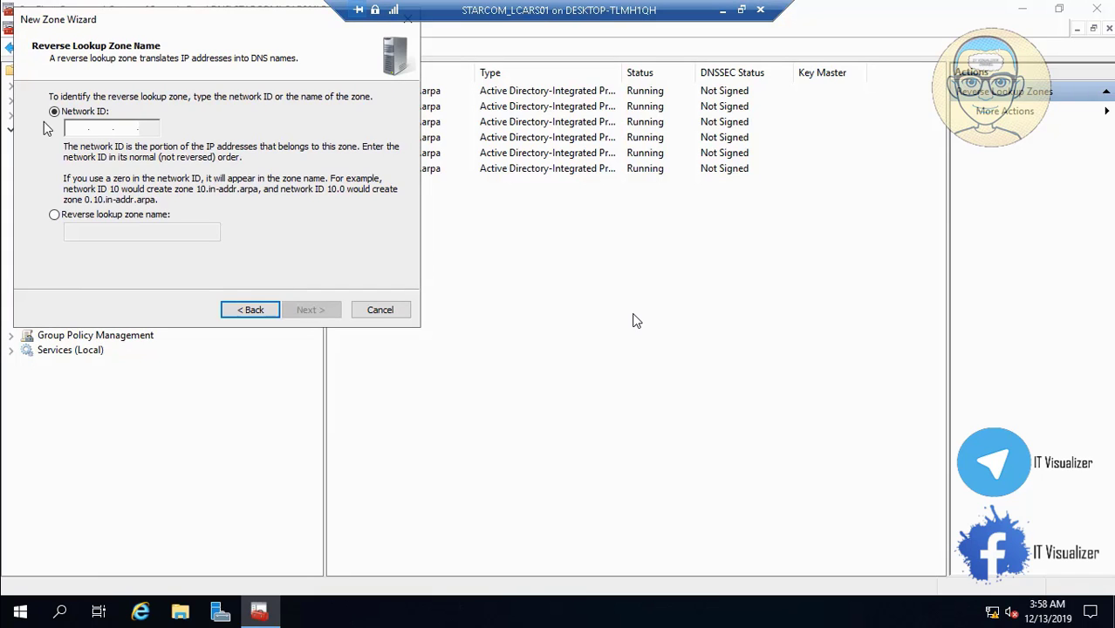
type("192...")
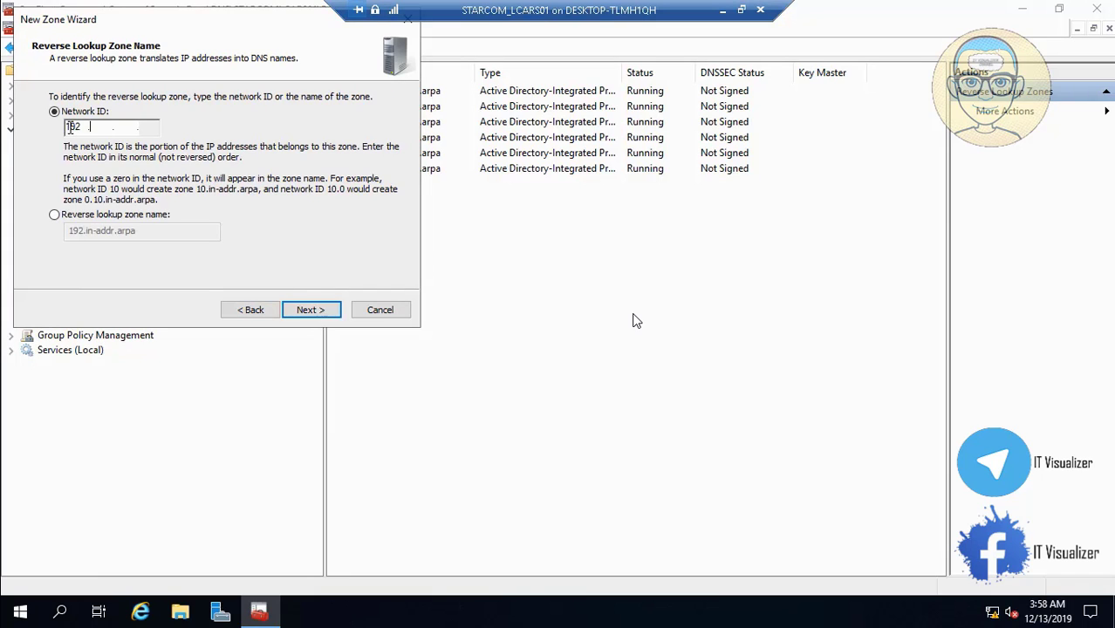
type("168")
type("1")
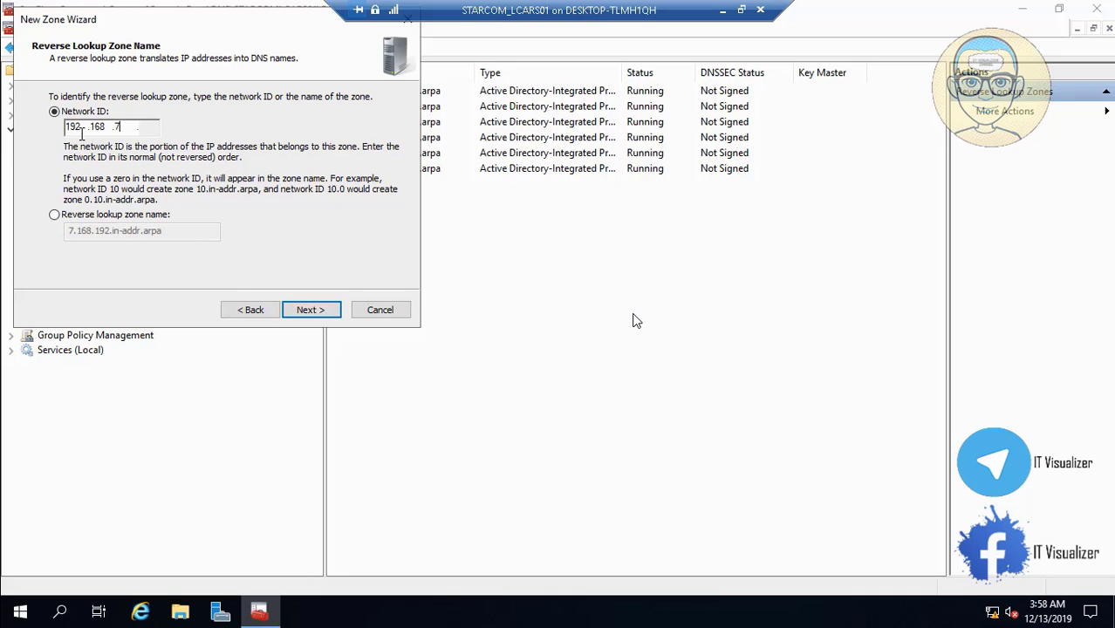
left_click(305, 310)
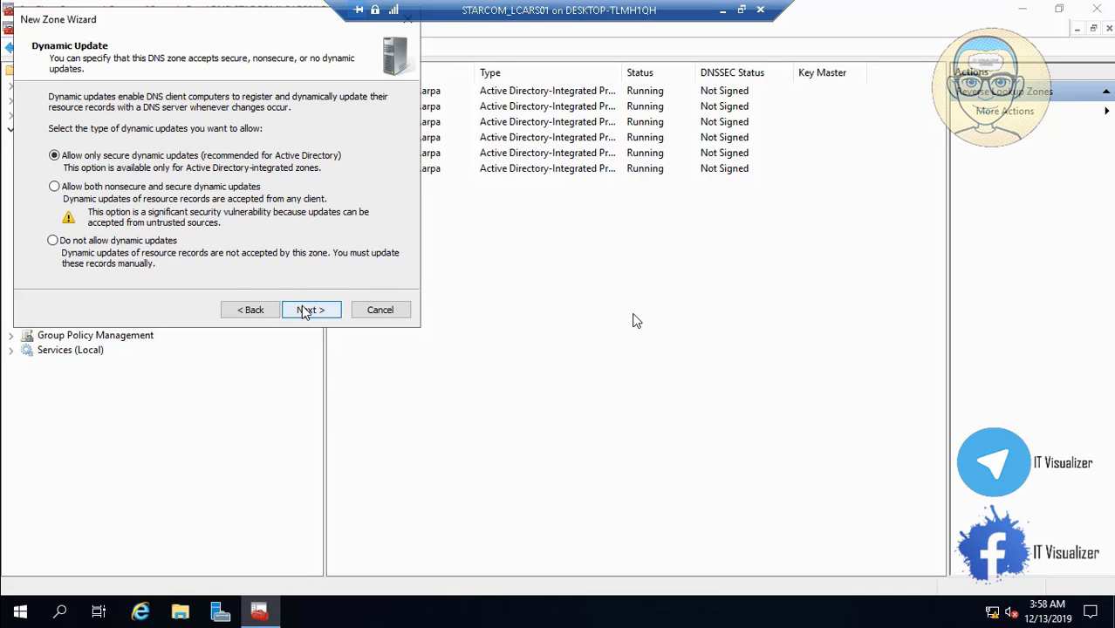
left_click(305, 310)
left_click(305, 310)
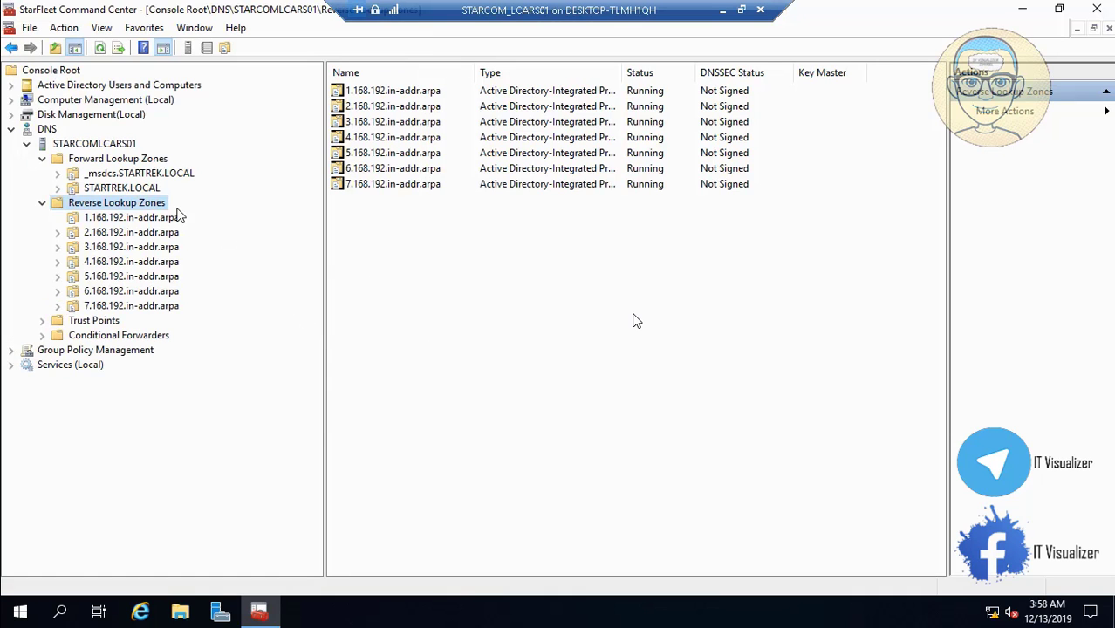
Set up a new AD-integrated IPv4 reverse zone with network ID 192.168.8, reaching the wizard summary
right_click(142, 204)
left_click(174, 215)
left_click(318, 312)
left_click(323, 313)
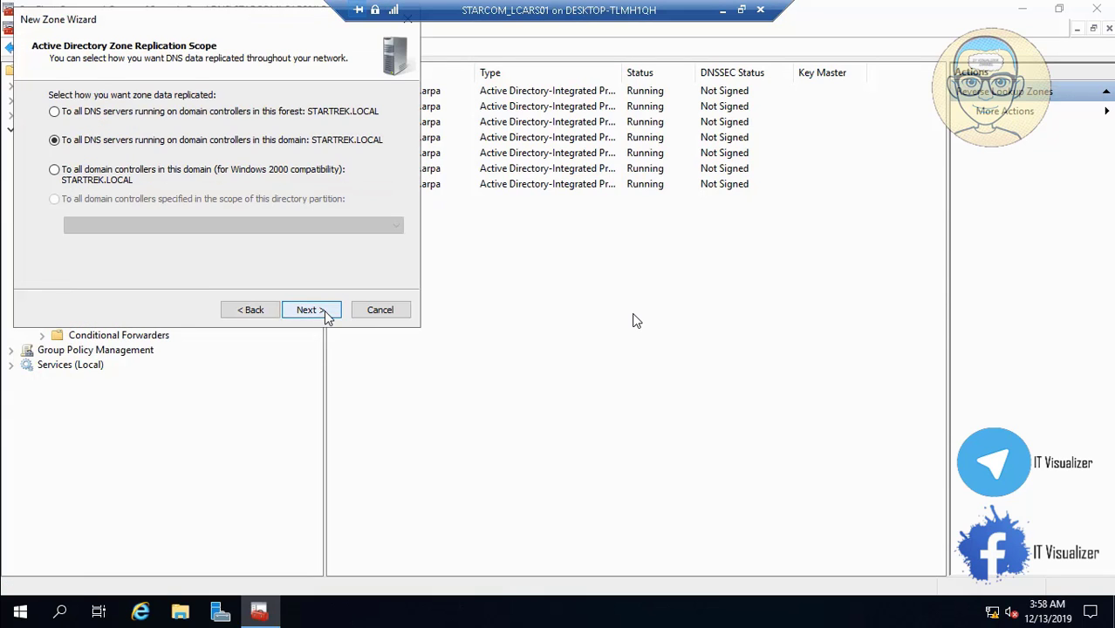
left_click(324, 311)
left_click(324, 310)
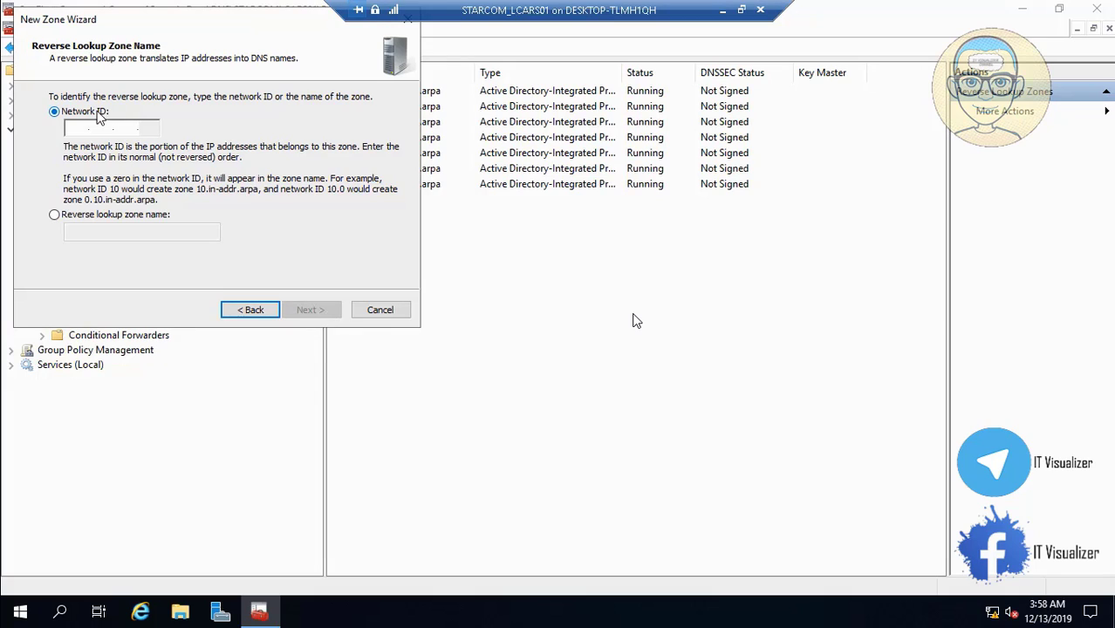
type("192.168..")
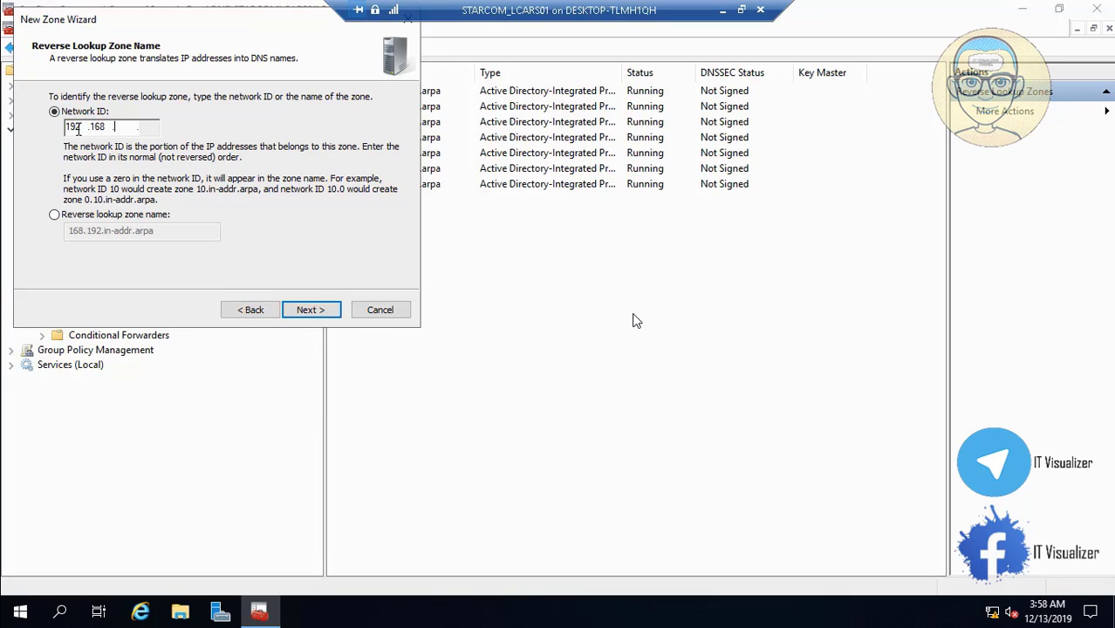
type("1")
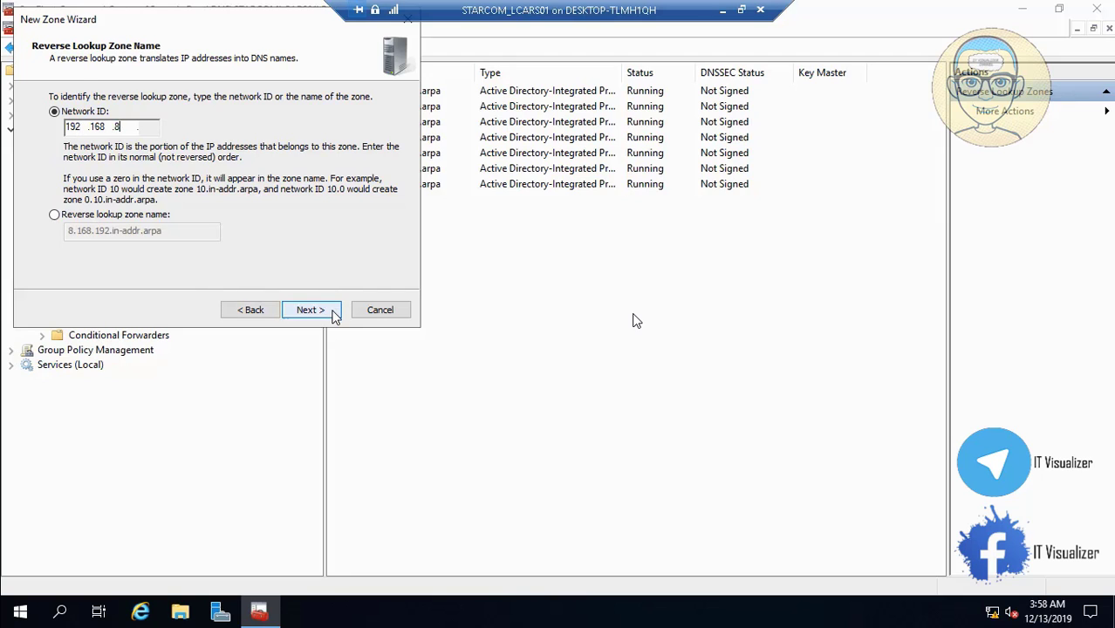
left_click(334, 314)
left_click(335, 313)
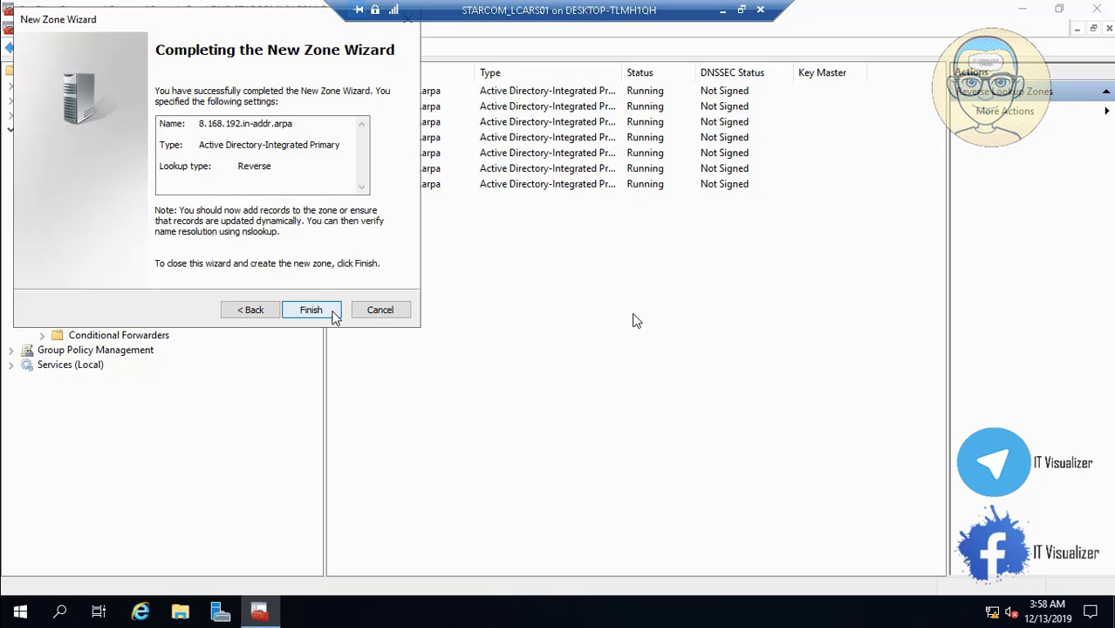
Finish 8.168.192.in-addr.arpa, then review STARTREK.LOCAL, 1.168.192 and 2.168.192 records with a wider Data column
left_click(311, 310)
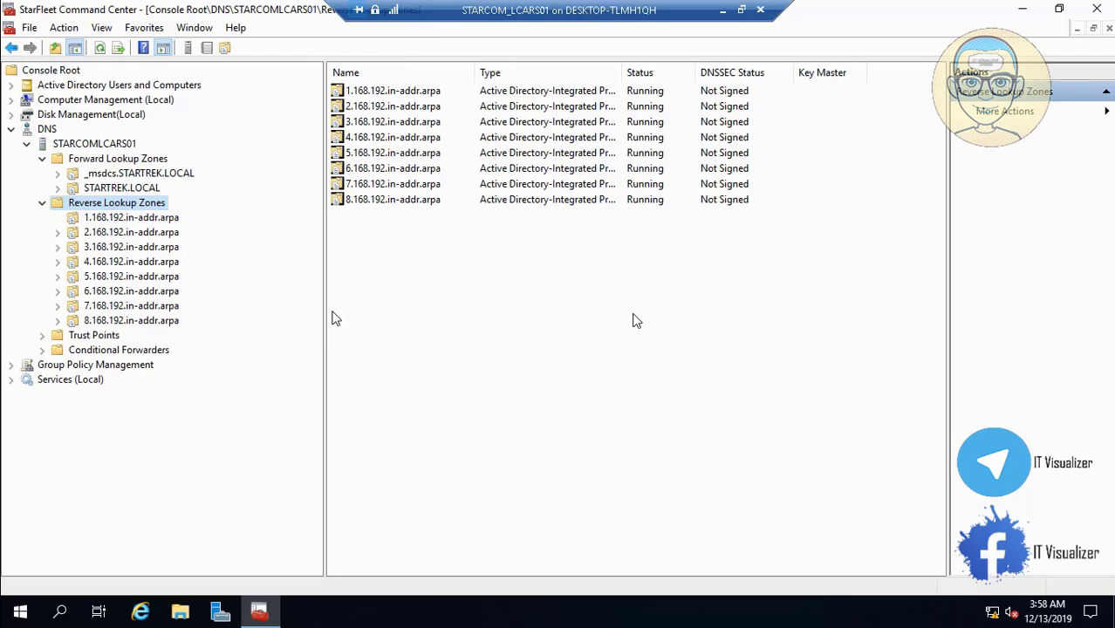
left_click(113, 190)
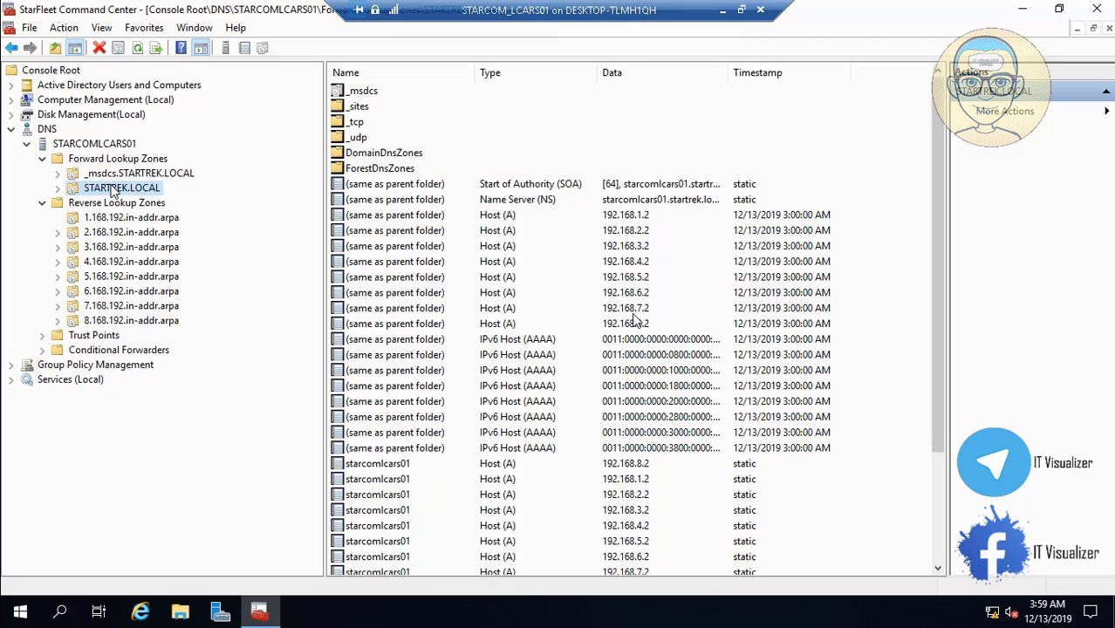
left_click(134, 218)
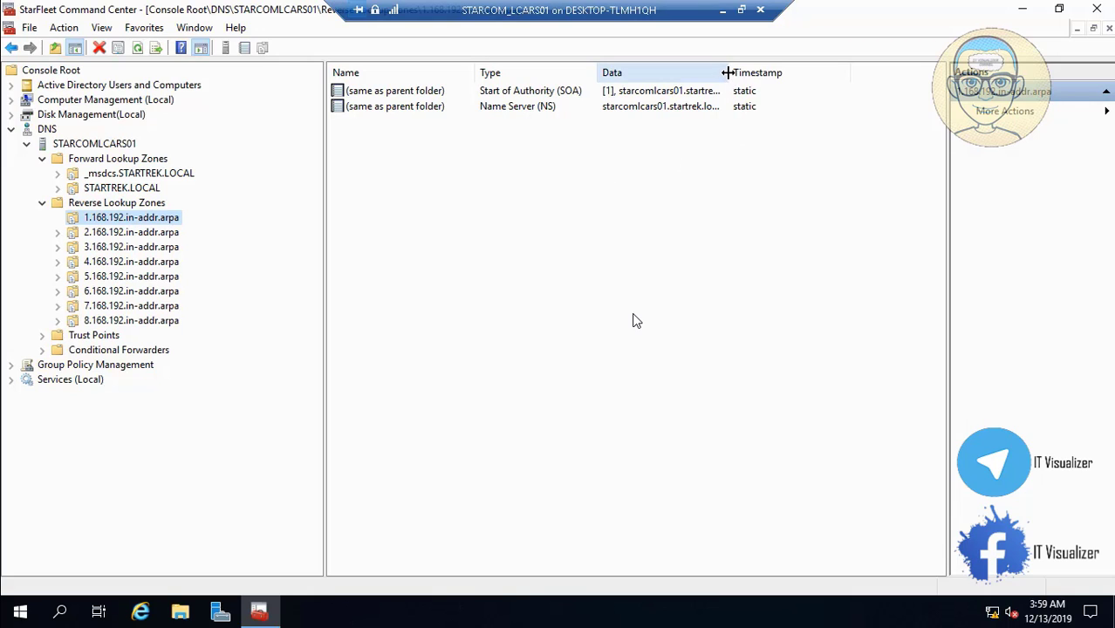
left_click_drag(728, 72, 802, 69)
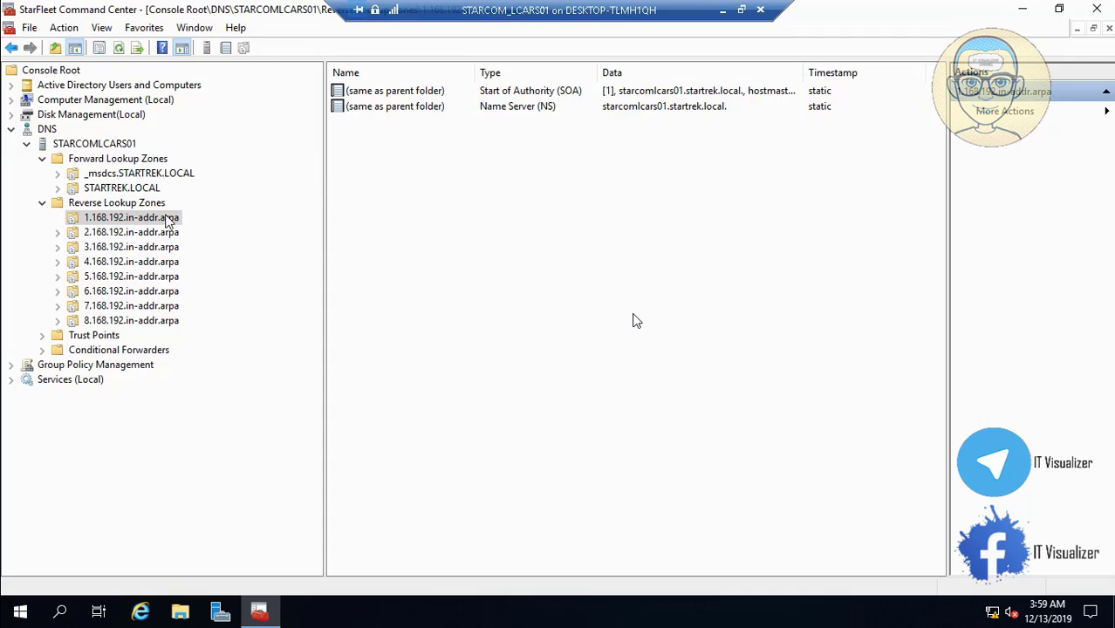
left_click(163, 234)
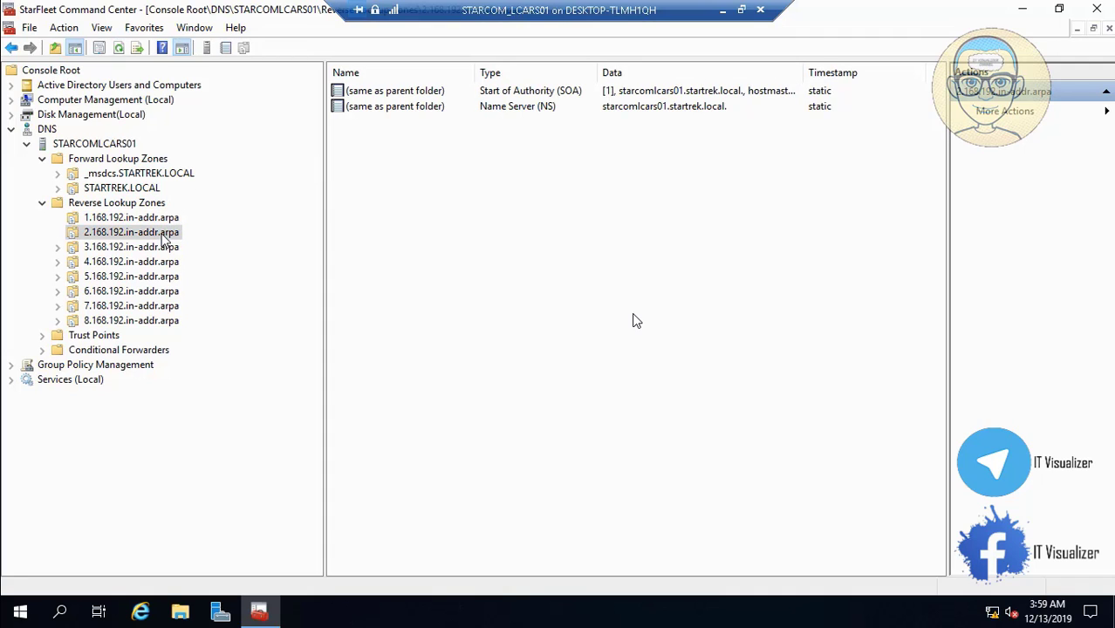
Inspect the 2.168.192.in-addr.arpa zone's General, SOA and Name Servers properties without changes
double_click(416, 106)
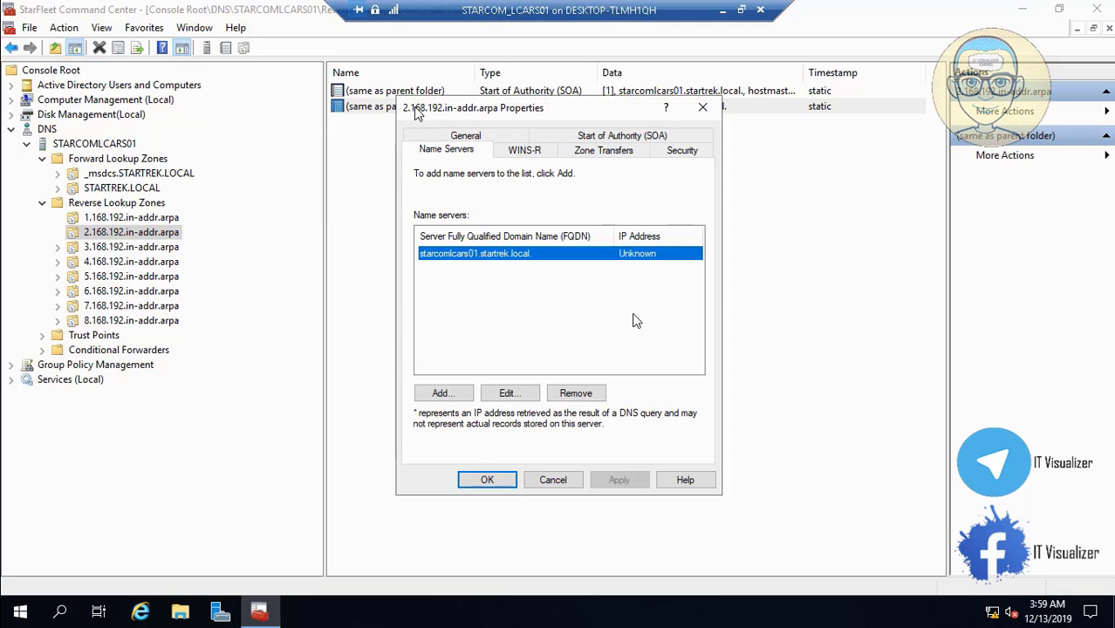
left_click(492, 135)
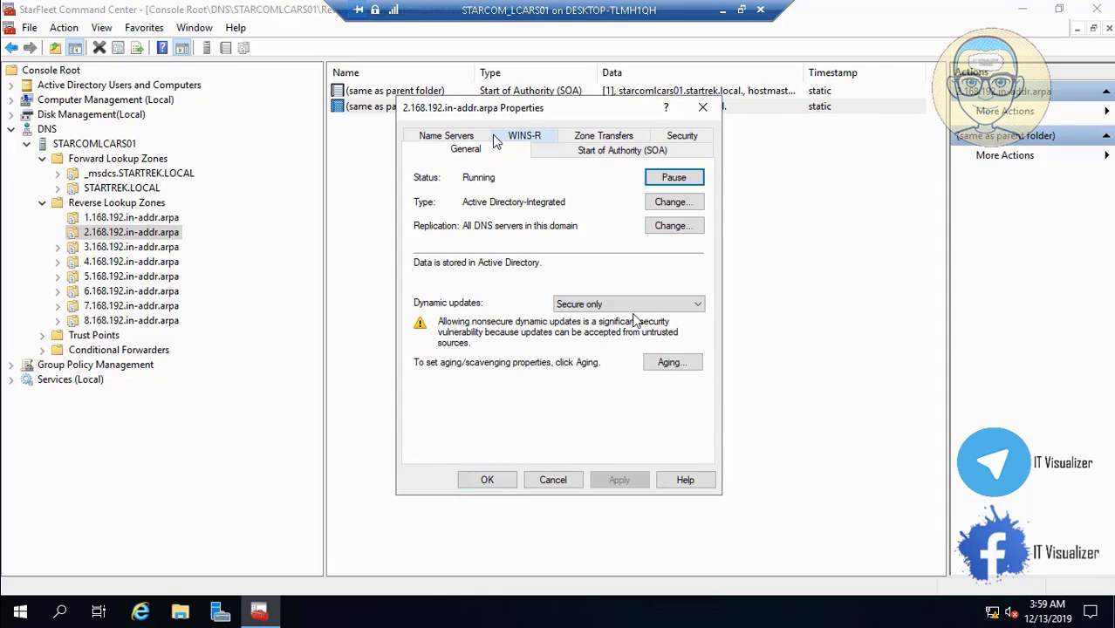
left_click(563, 150)
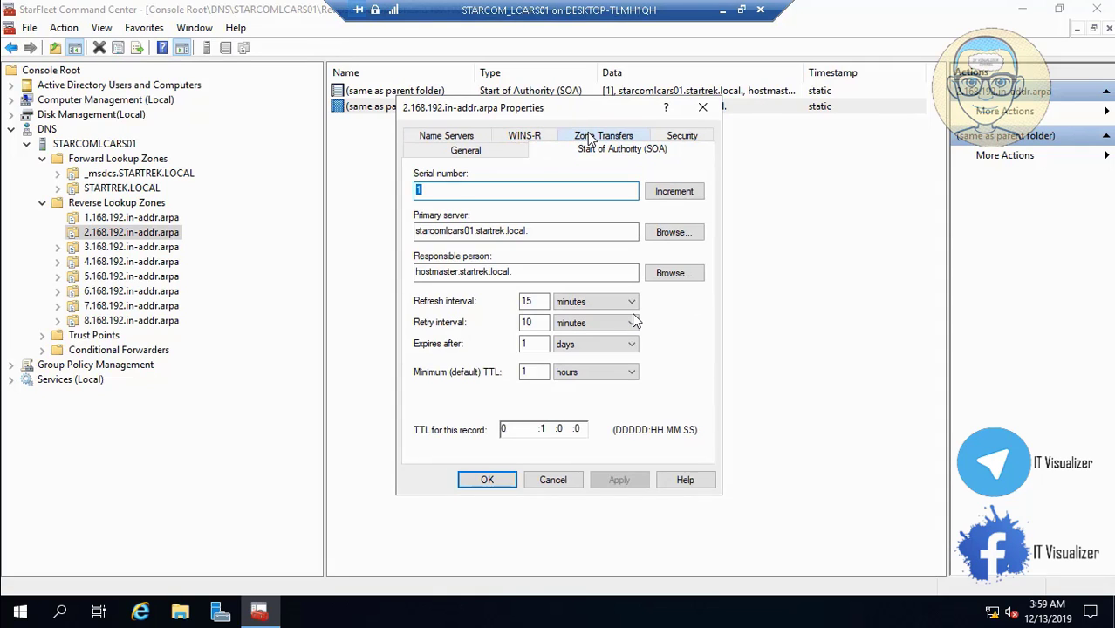
left_click(449, 137)
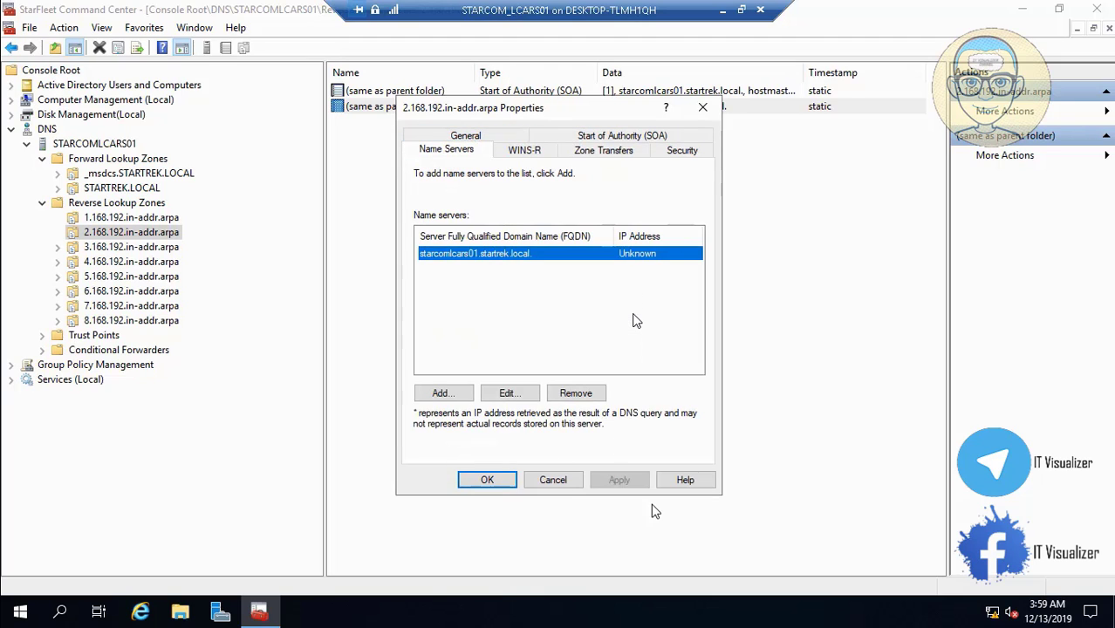
left_click(562, 479)
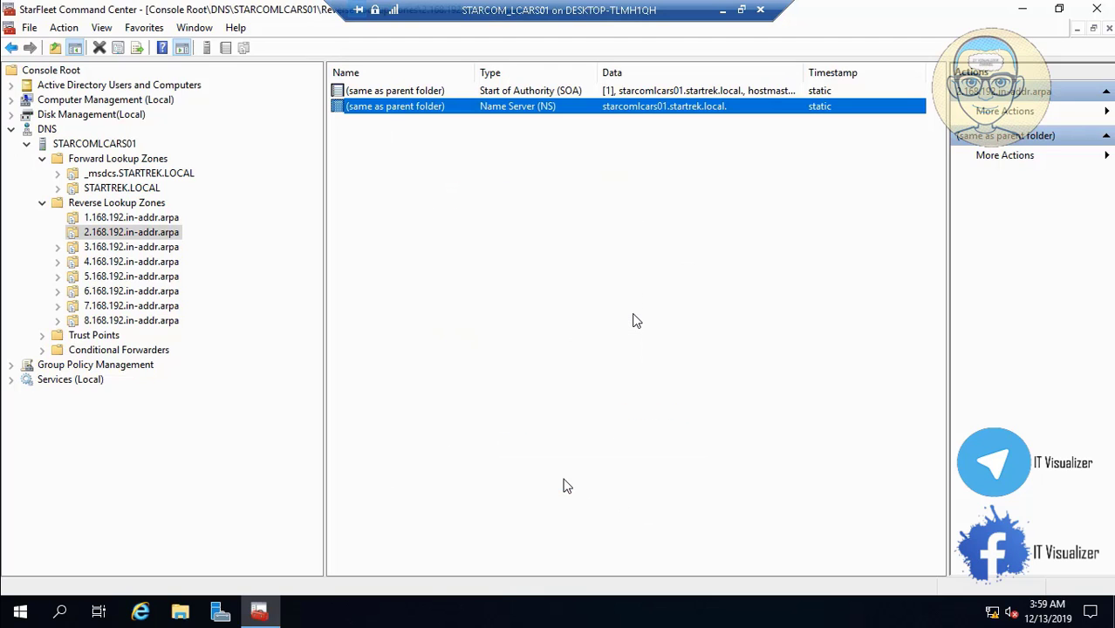
Review the records of reverse zones 3.168.192 through 8.168.192.in-addr.arpa
left_click(171, 249)
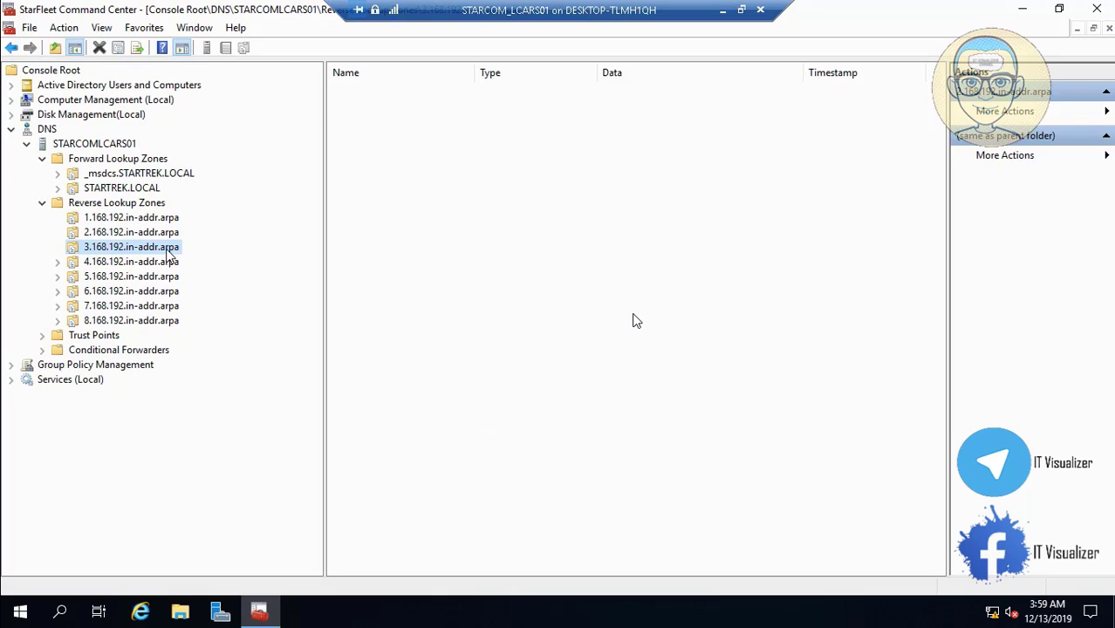
left_click(168, 262)
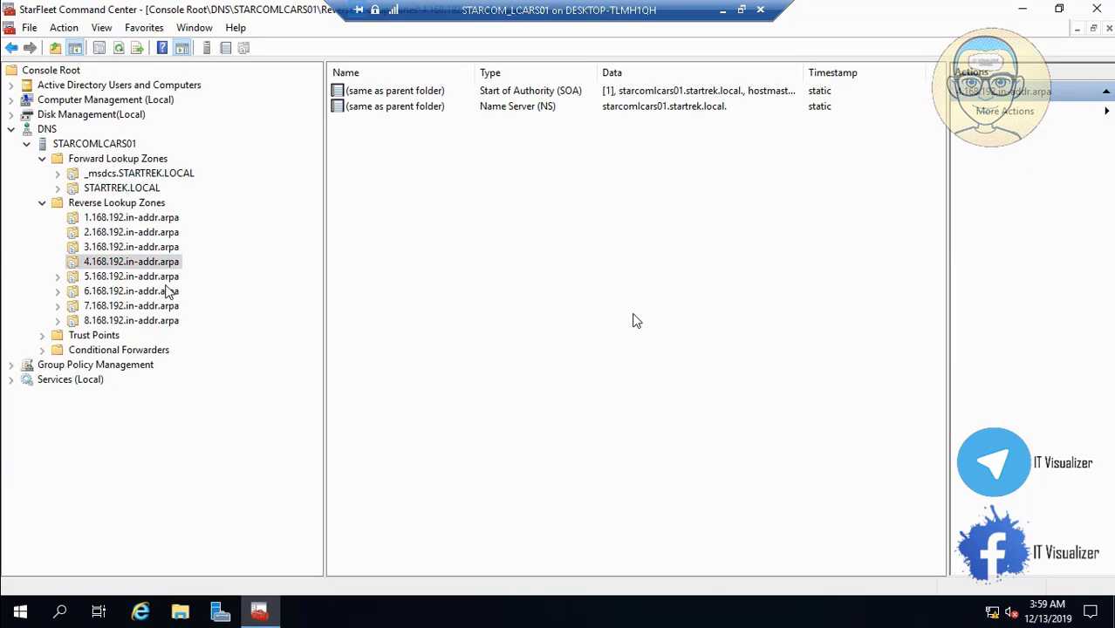
left_click(165, 278)
left_click(166, 291)
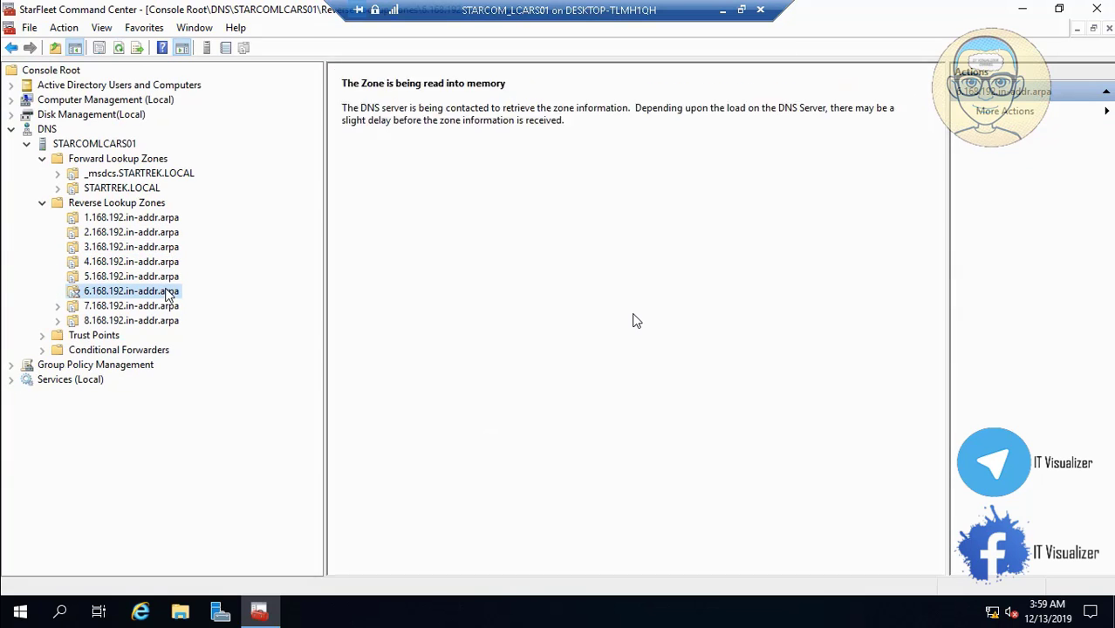
left_click(166, 308)
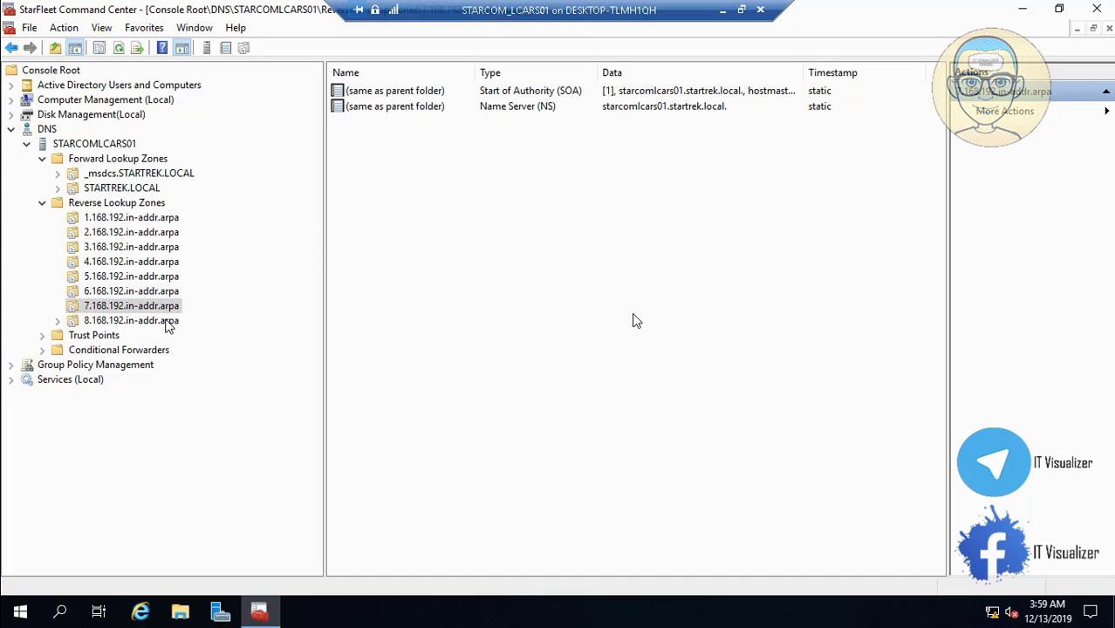
left_click(166, 322)
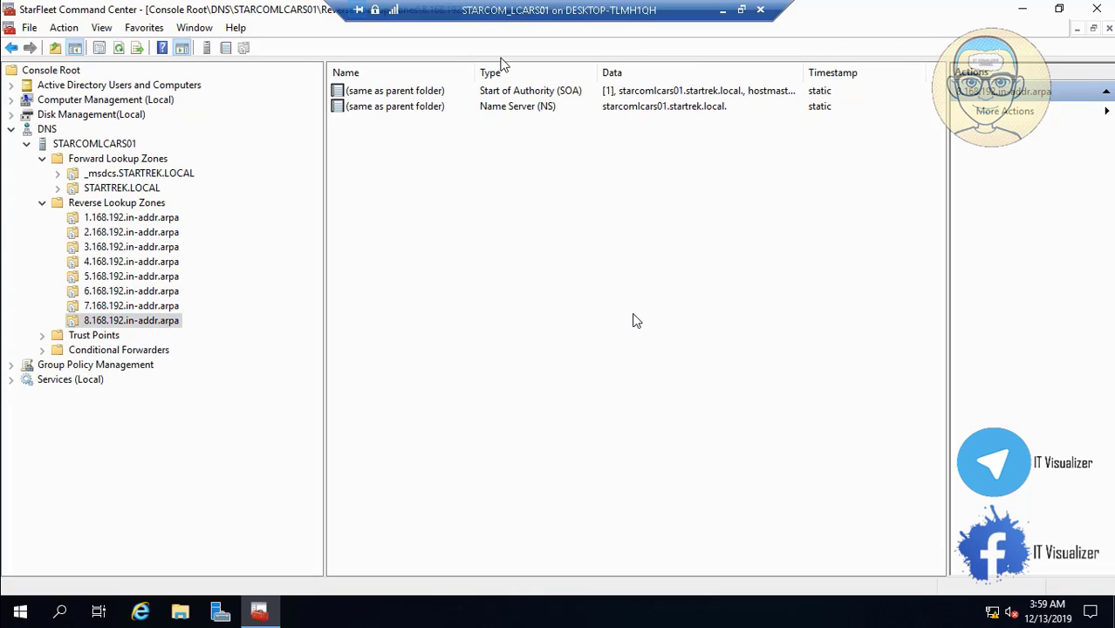
Check the 8.168.192 zone's SOA properties, then revisit zones 2, 3, 5, 8 and STARTREK.LOCAL
double_click(430, 94)
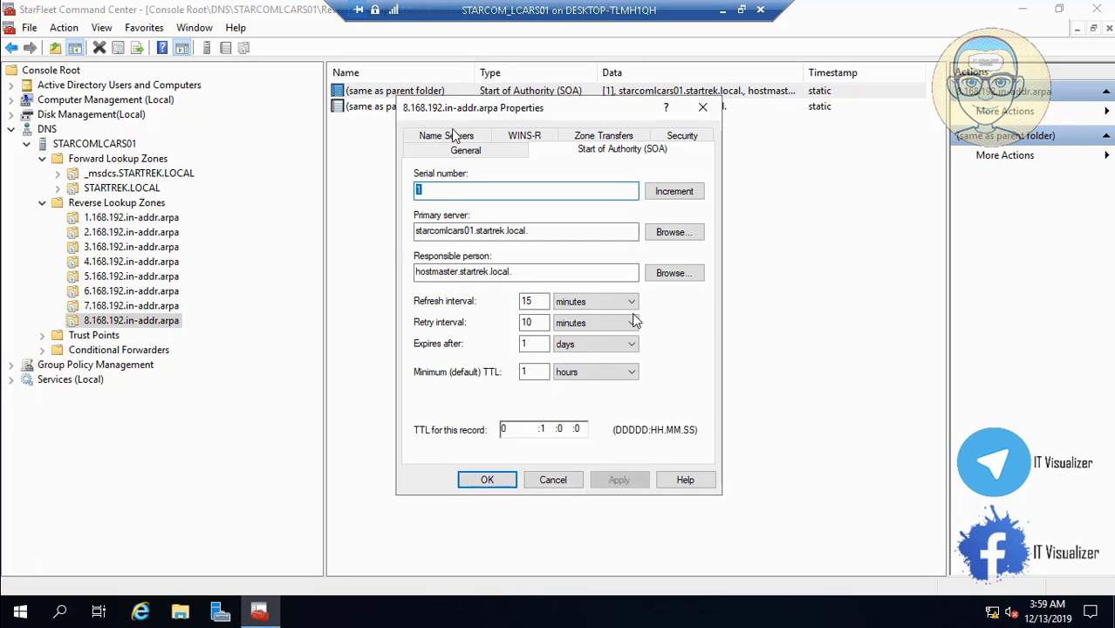
left_click(552, 480)
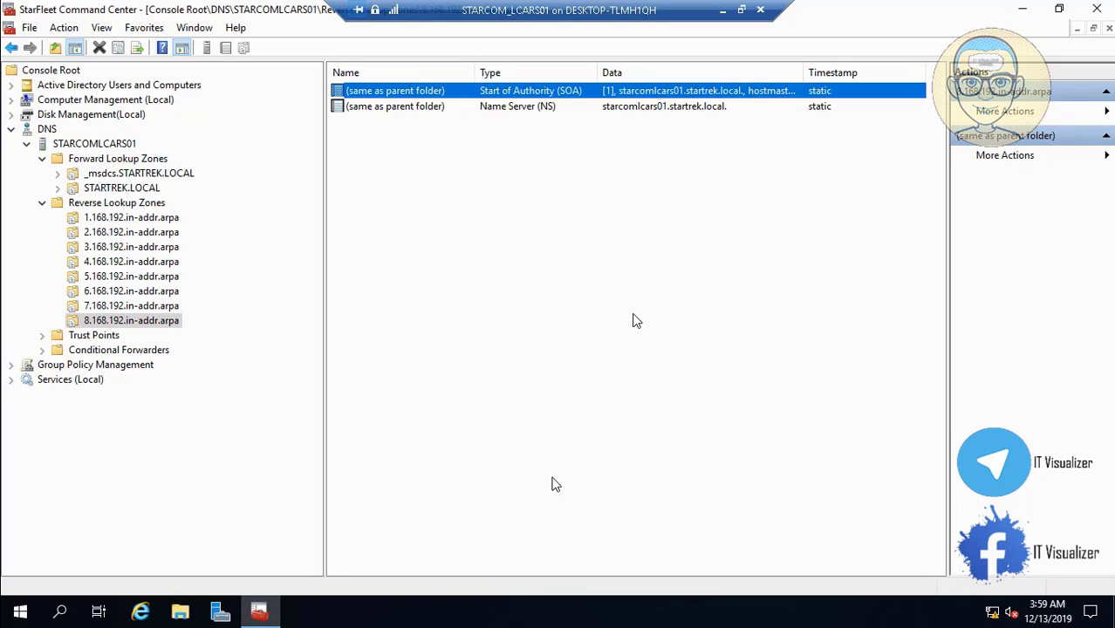
left_click(167, 234)
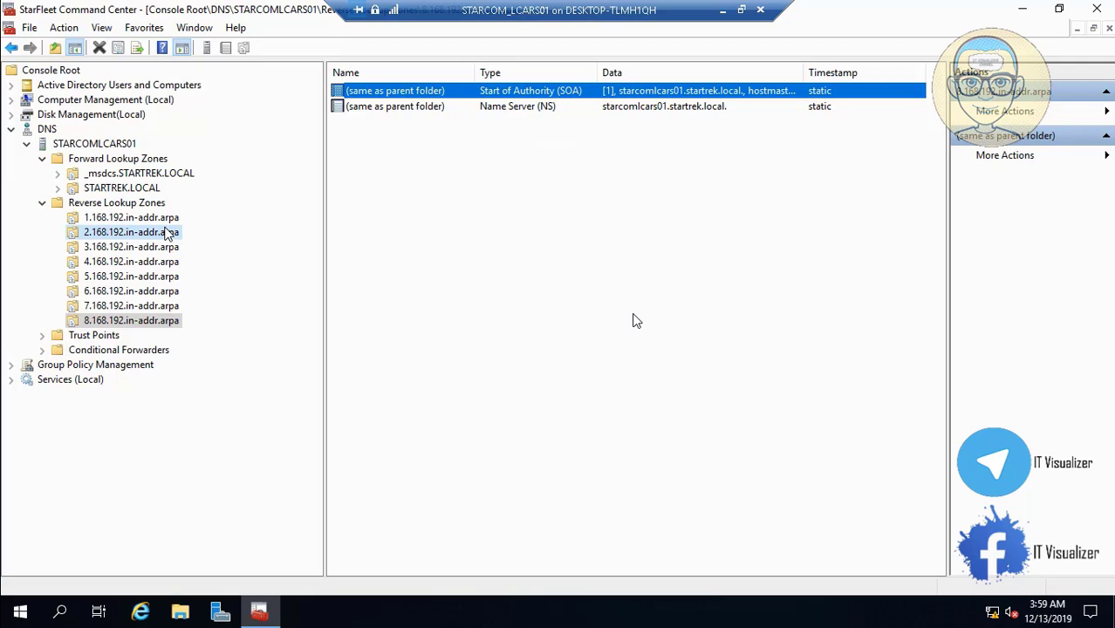
left_click(169, 251)
left_click(166, 276)
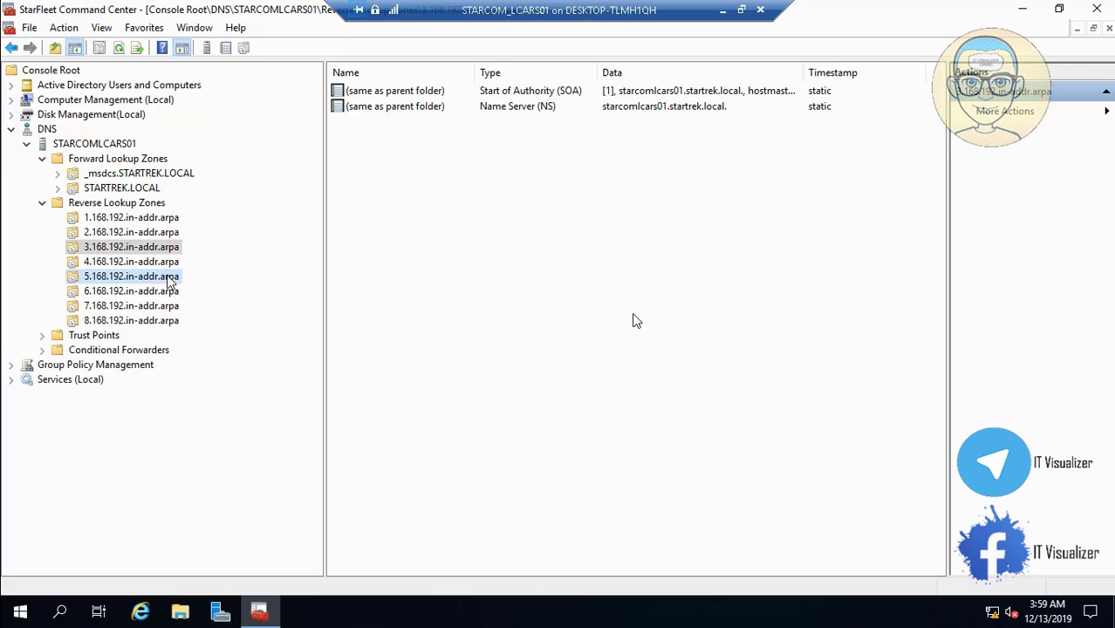
left_click(169, 321)
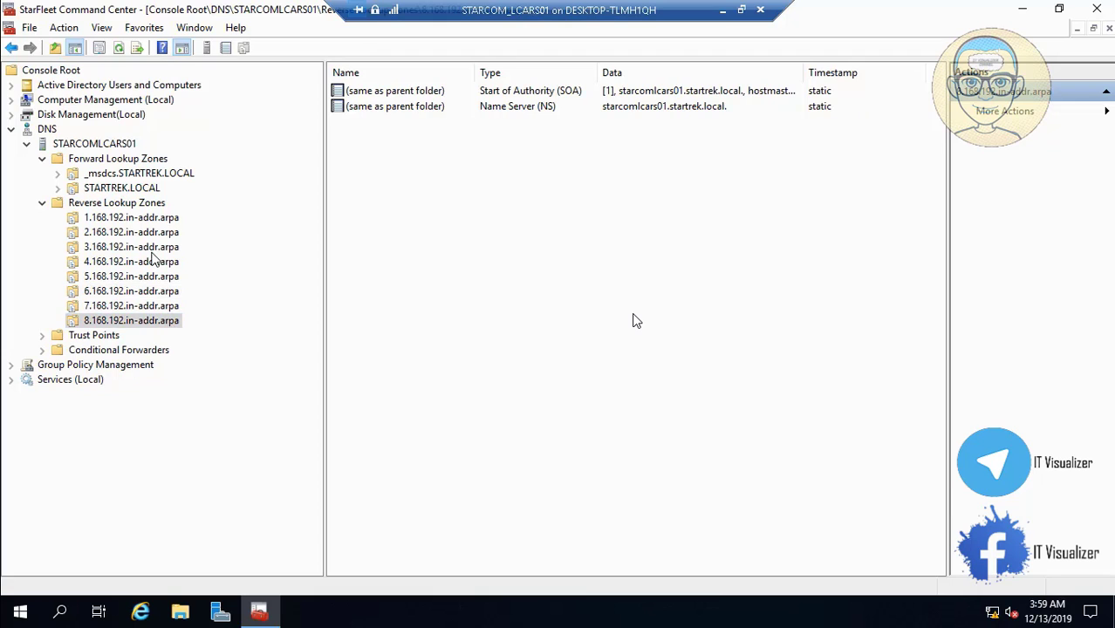
left_click(129, 192)
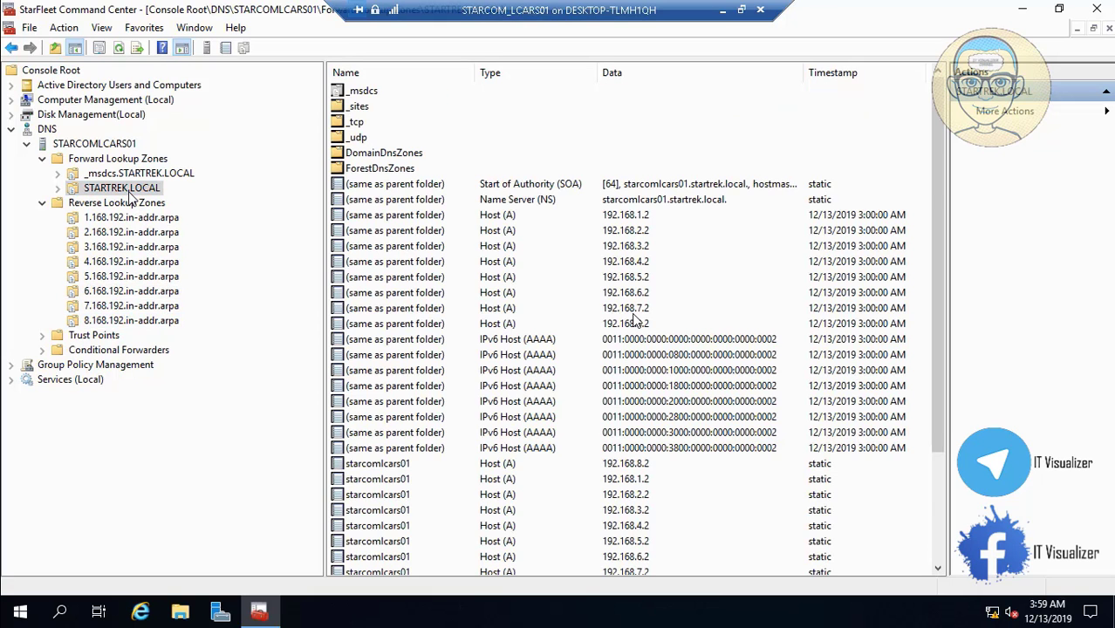
Minimize the remote server session to return to the local desktop
left_click(937, 568)
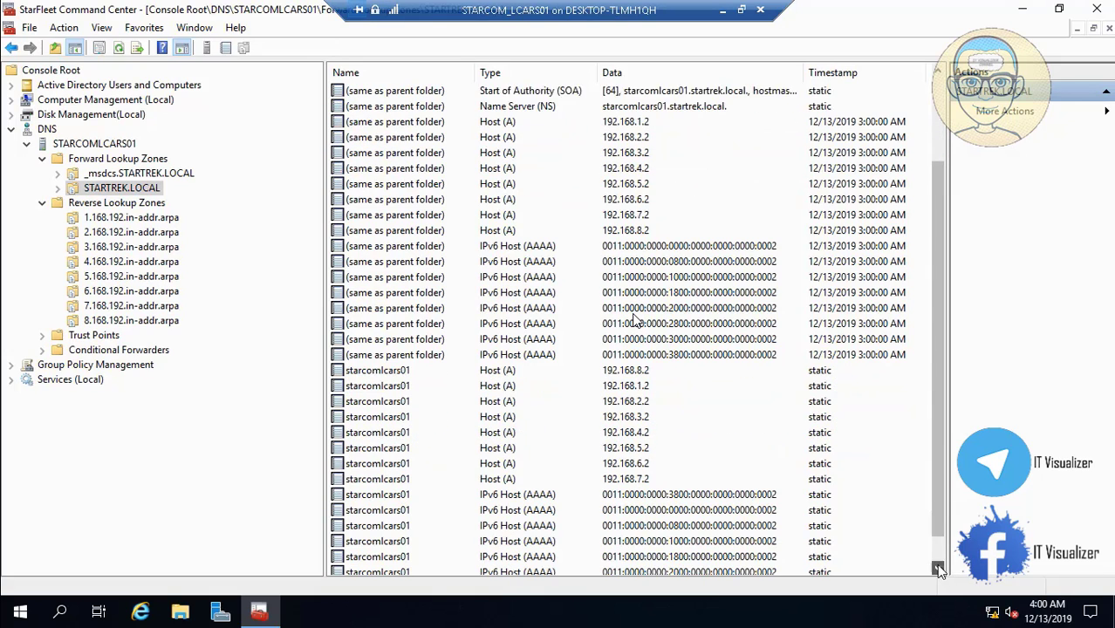
left_click(937, 568)
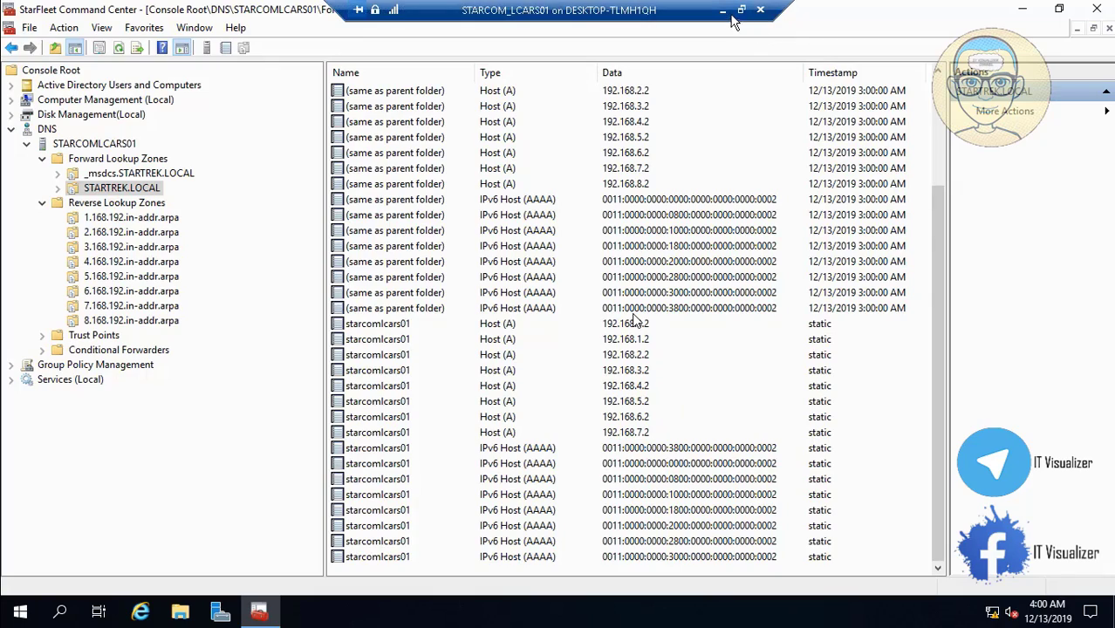
left_click(723, 9)
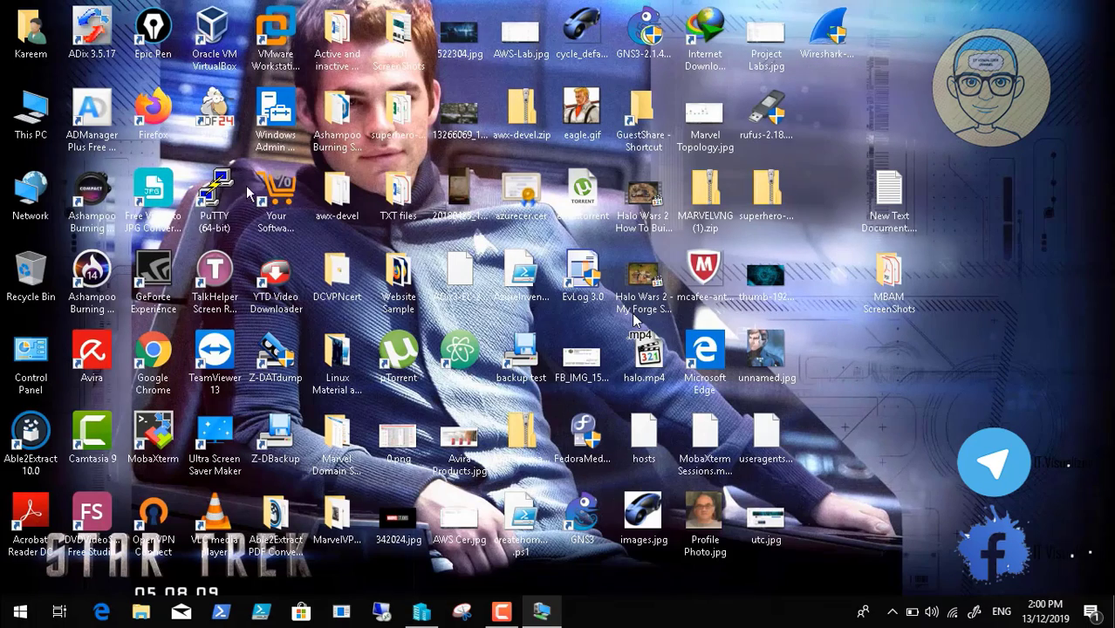
Open Subnets.xlsx from Data (D:) > ADToolsCollection > Startrek
double_click(13, 112)
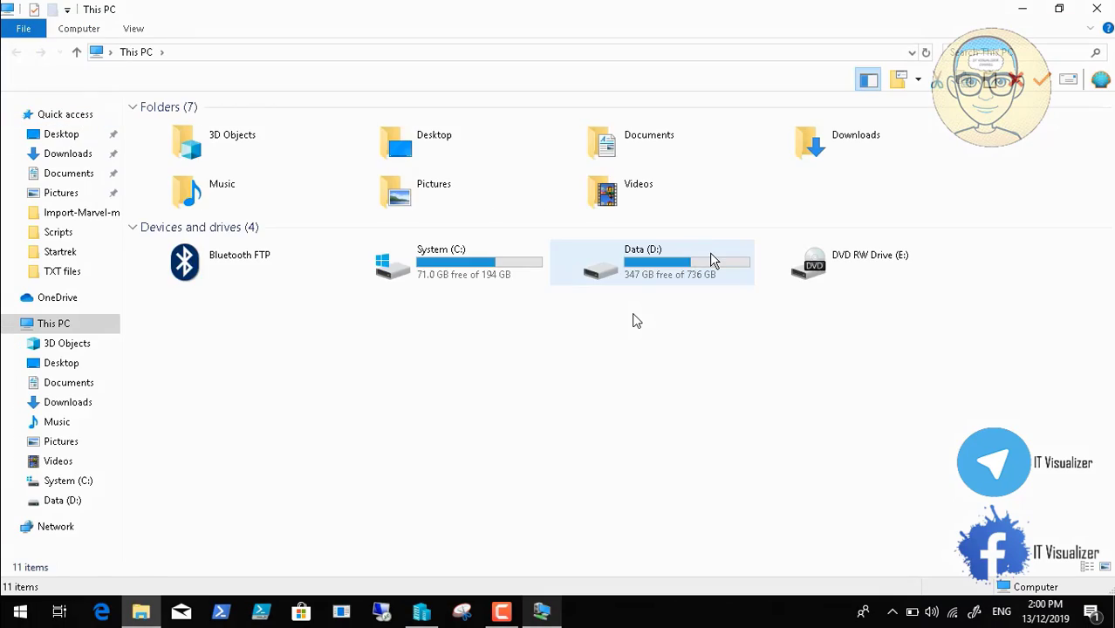
left_click(714, 256)
key("Return")
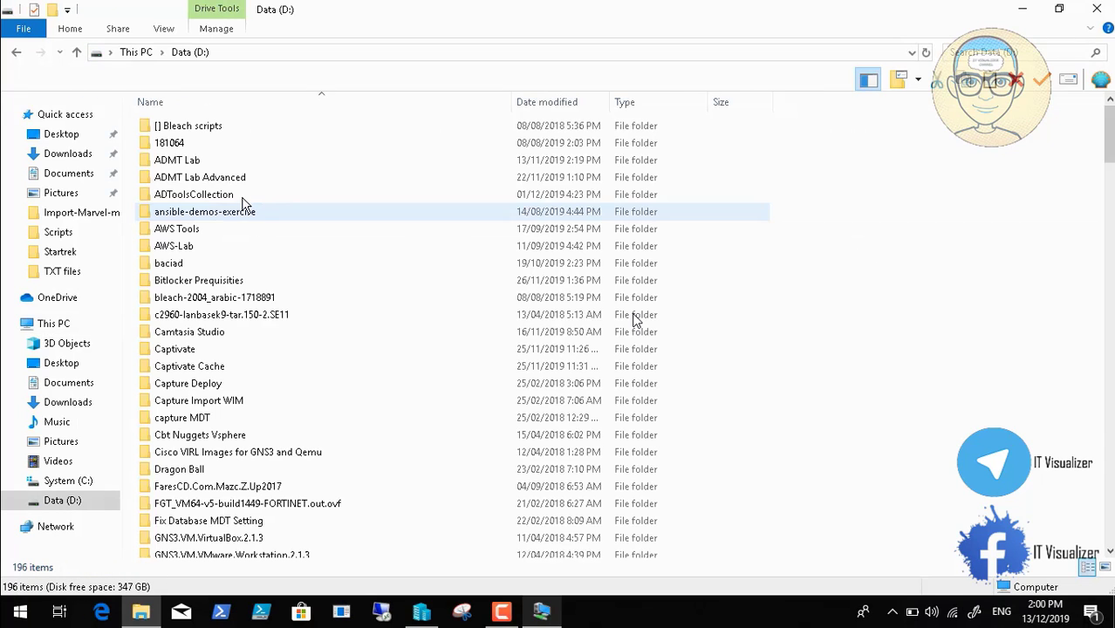
left_click(214, 198)
double_click(215, 198)
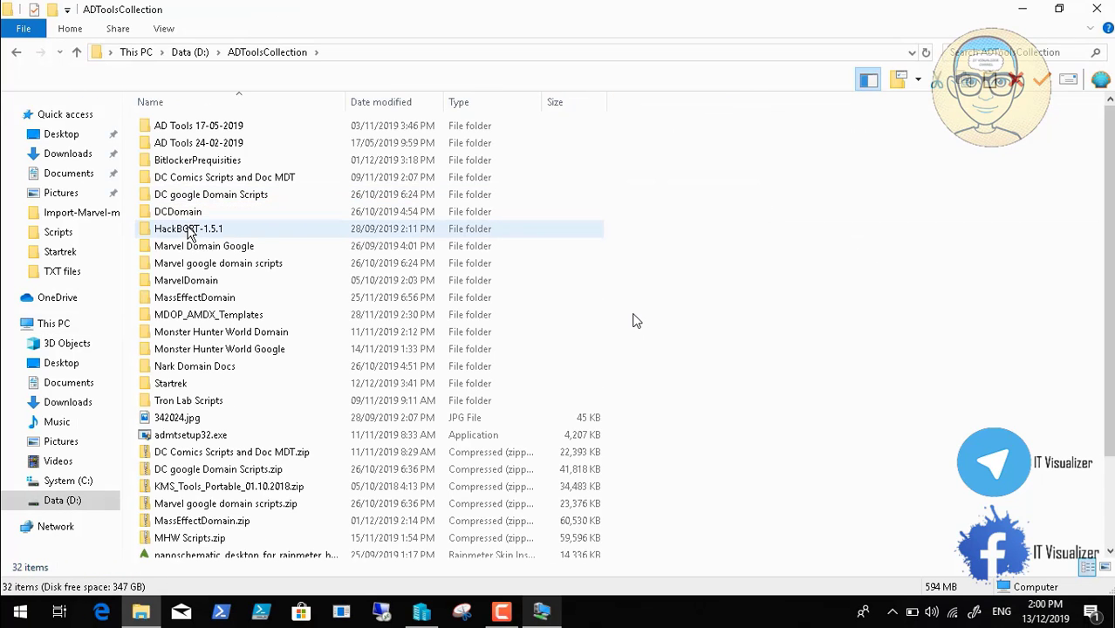
double_click(206, 383)
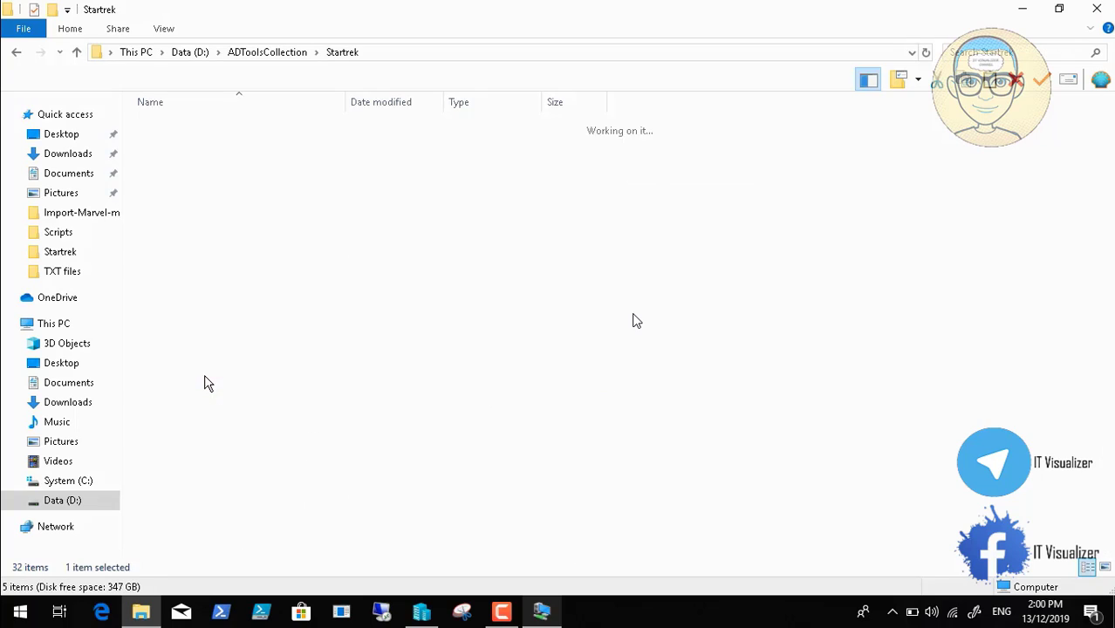
left_click(186, 199)
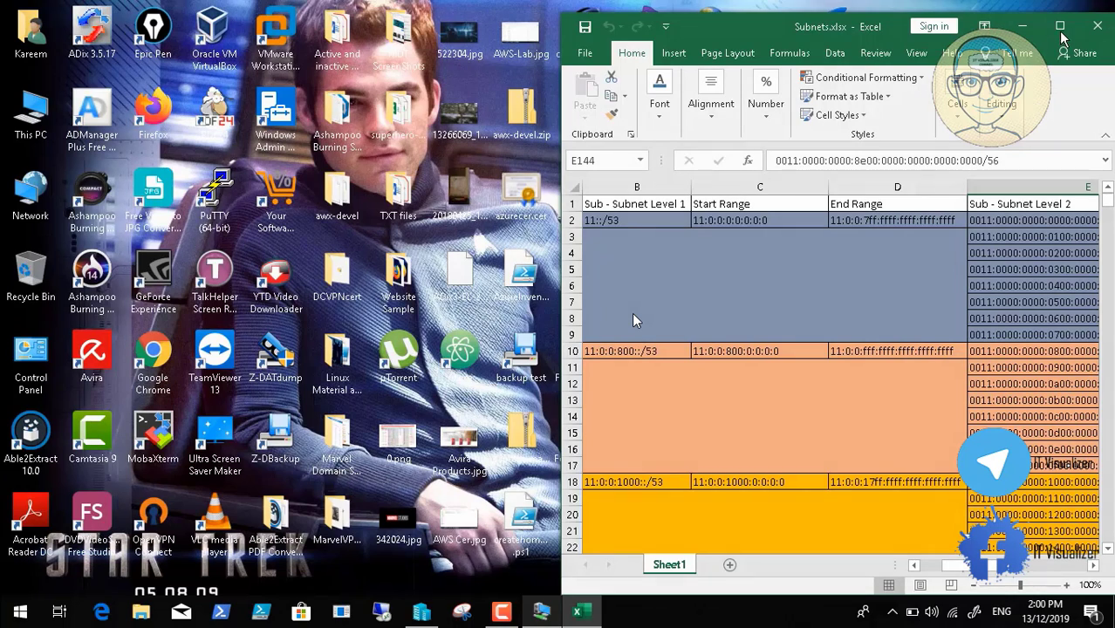
Maximize Excel and copy the first start range 11:0:0:0:0:0:0 from cell C2
left_click(1060, 25)
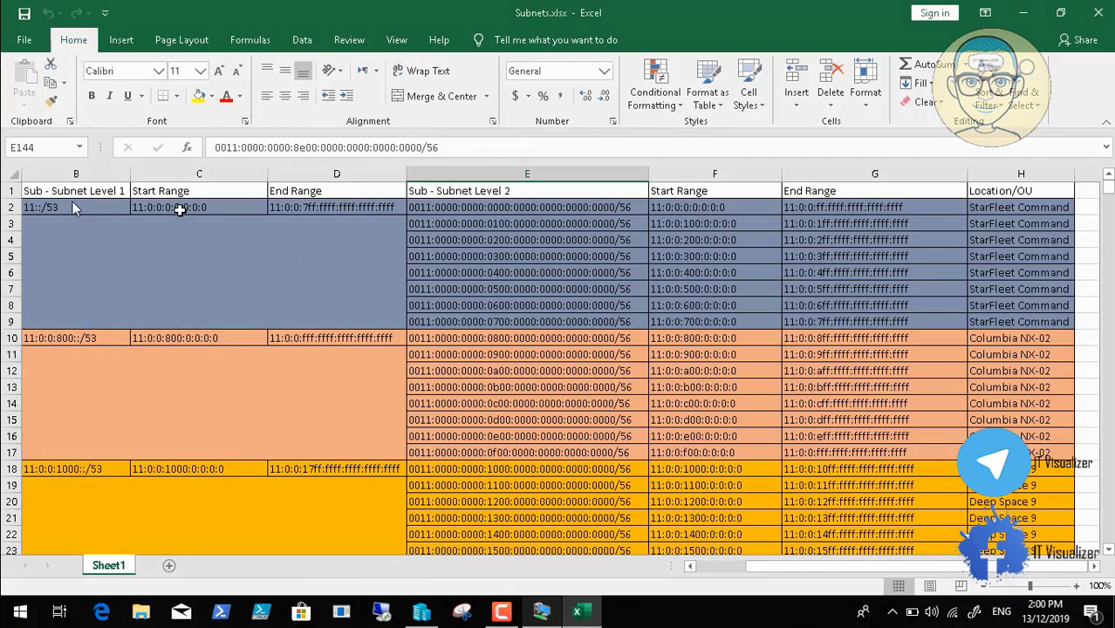
left_click(177, 210)
key("ctrl+c")
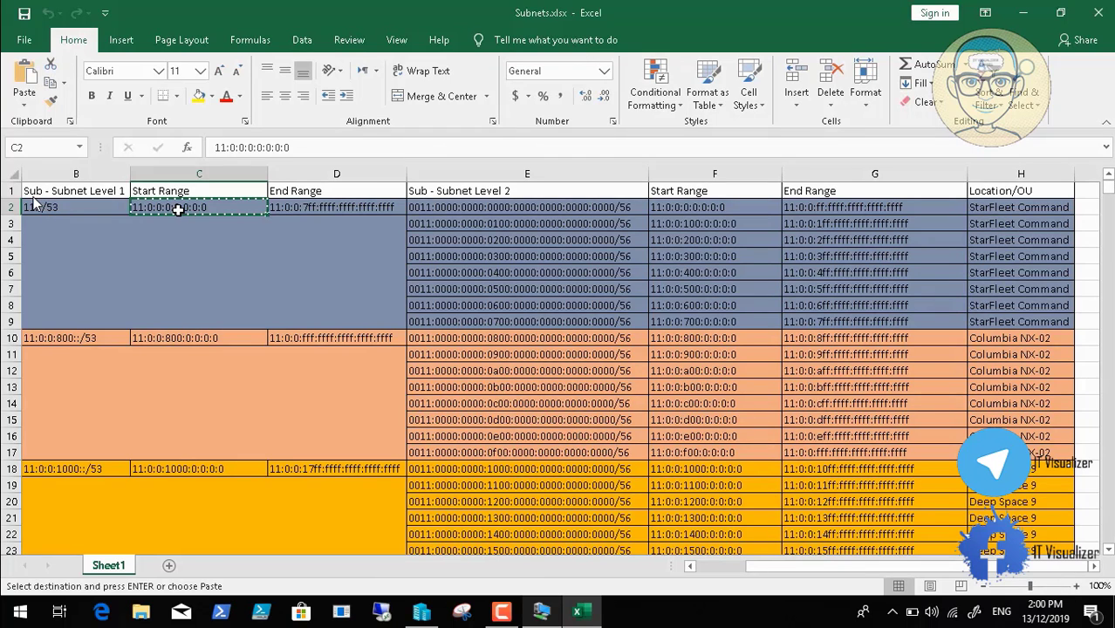
Start a new primary, AD-integrated IPv6 reverse lookup zone with the default replication scope
key("alt+Tab")
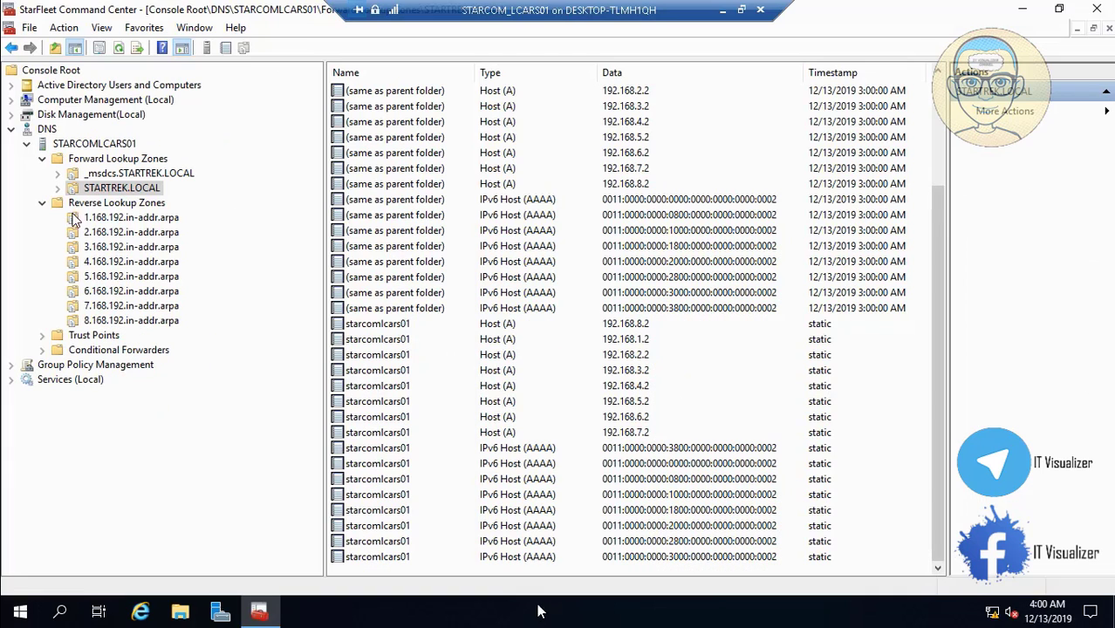
left_click(122, 204)
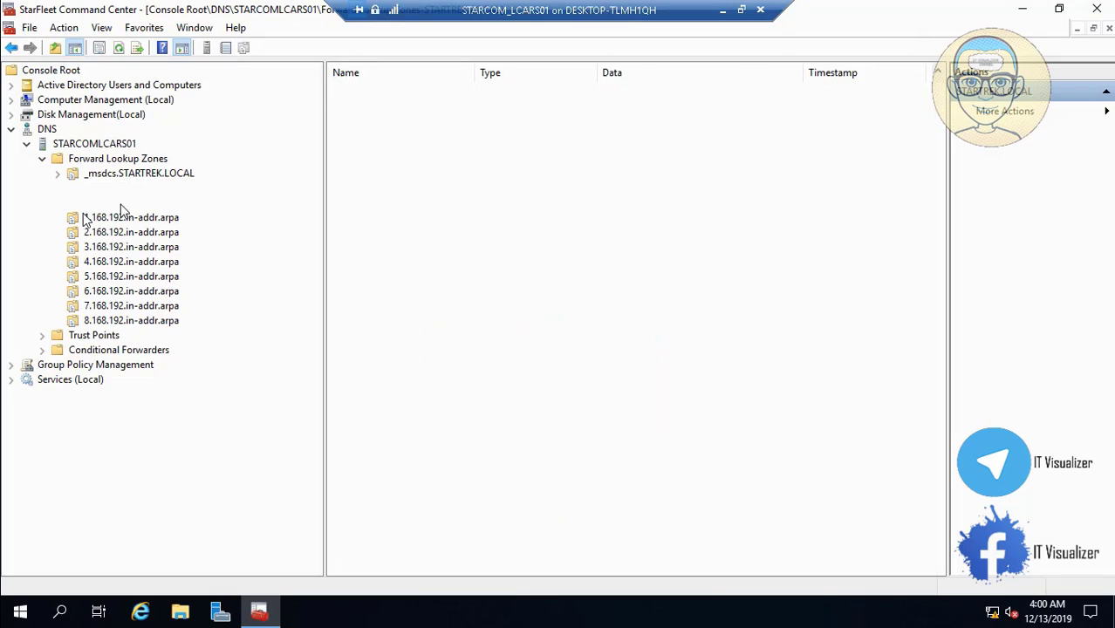
right_click(121, 207)
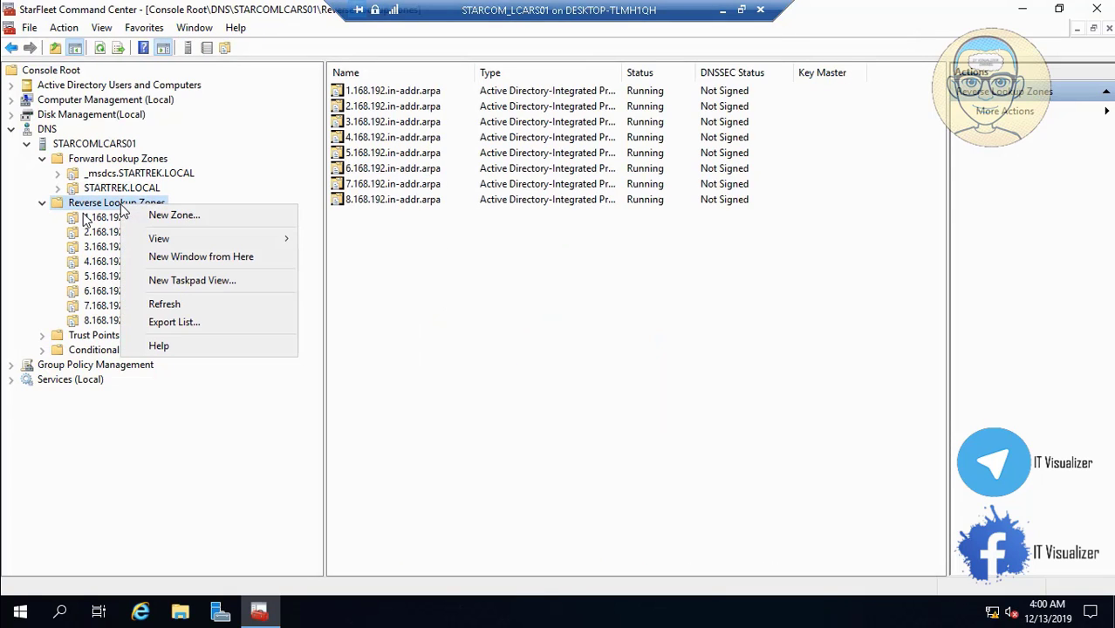
left_click(146, 215)
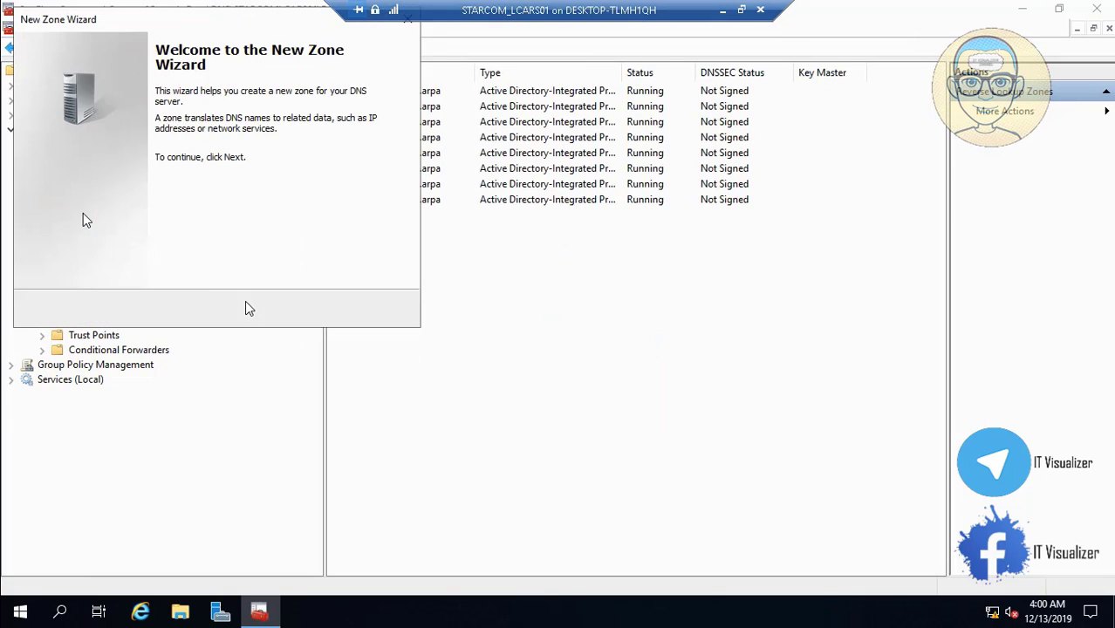
left_click(307, 311)
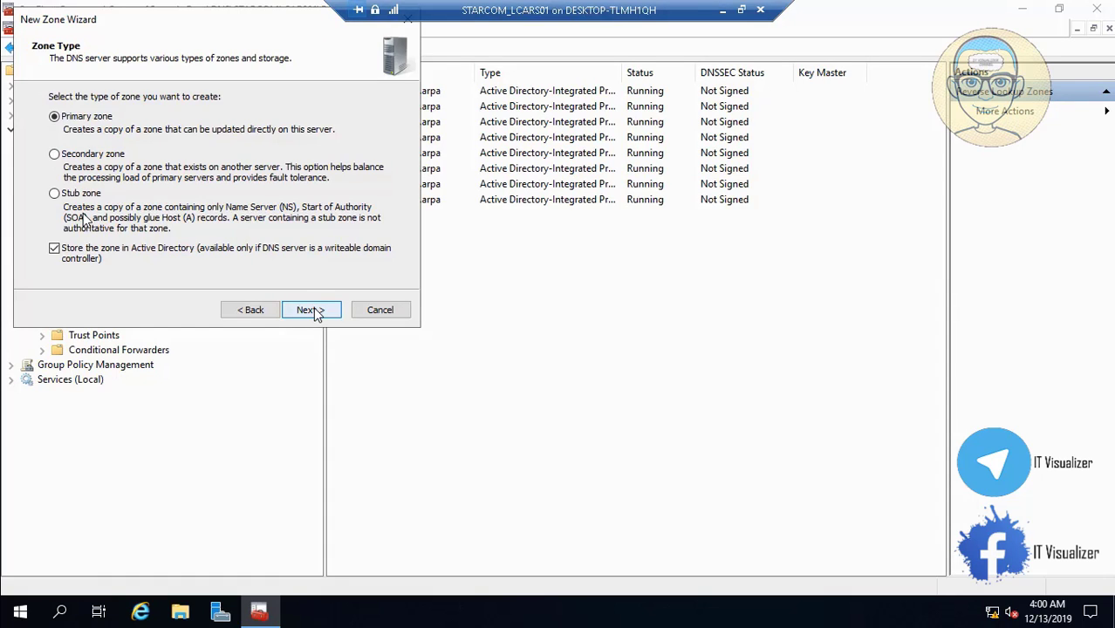
left_click(307, 311)
left_click(308, 311)
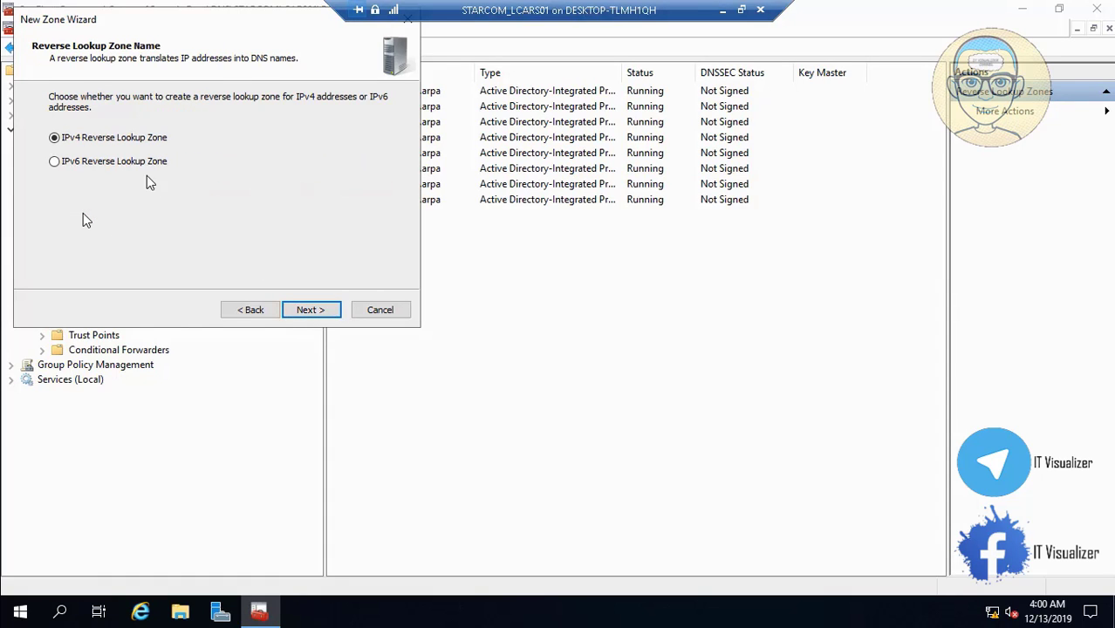
left_click(137, 163)
left_click(311, 310)
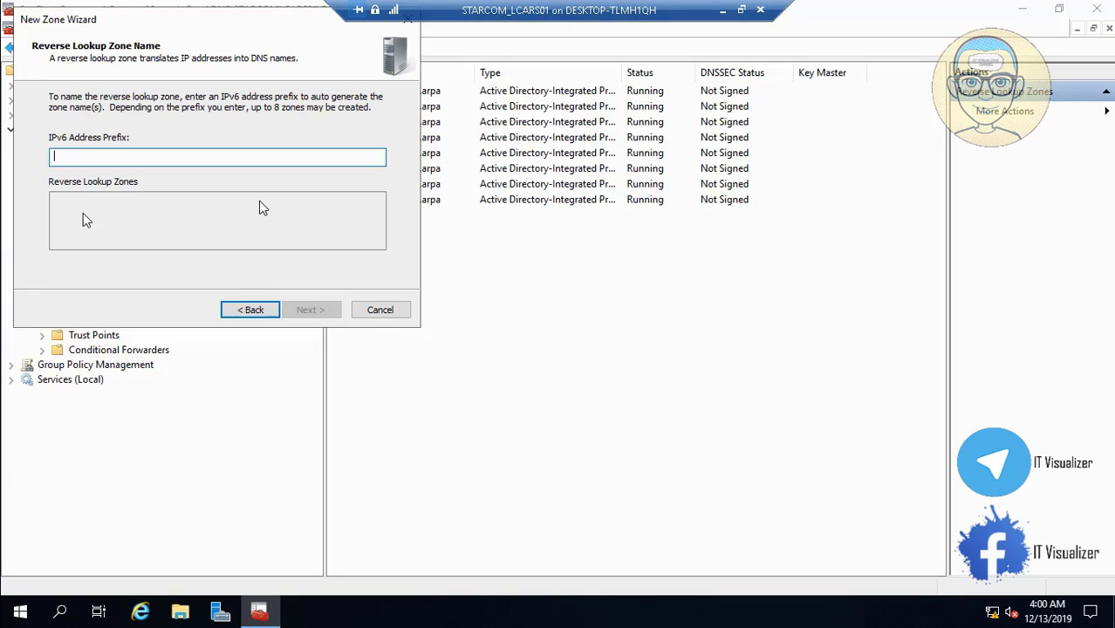
Enter prefix 11:0:0:0:0:0:0:0/53 and create its eight reverse zones with secure dynamic updates
key("ctrl+v")
key("BackSpace")
key("BackSpace")
key("BackSpace")
key("BackSpace")
key("BackSpace")
key("BackSpace")
key("BackSpace")
key("BackSpace")
key("BackSpace")
key("BackSpace")
key("BackSpace")
key("BackSpace")
key("BackSpace")
key("BackSpace")
left_click(740, 9)
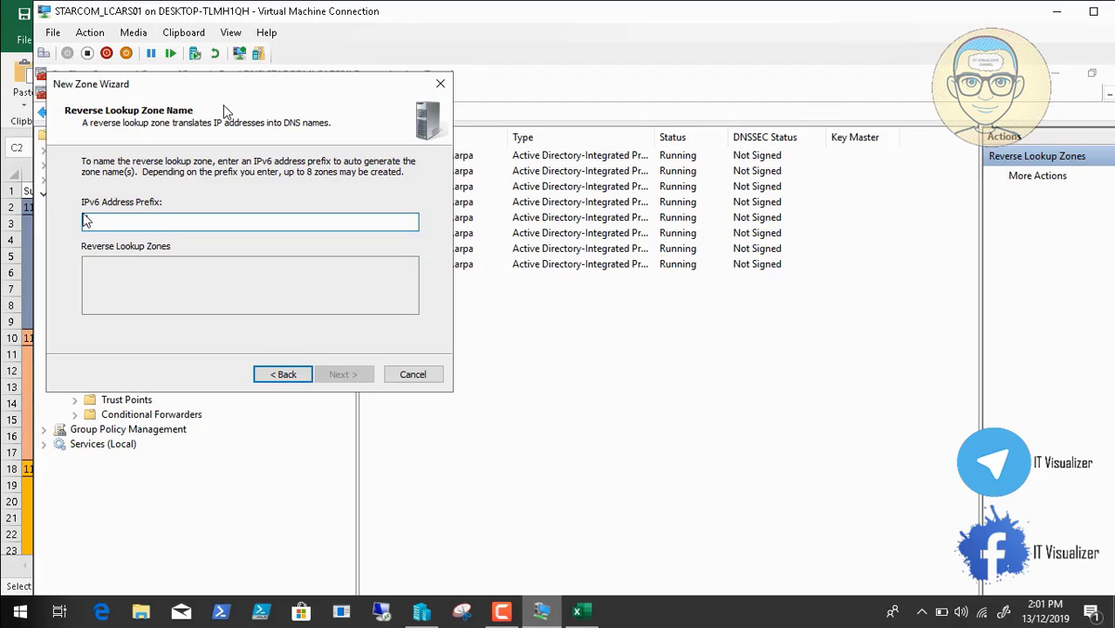
left_click(183, 32)
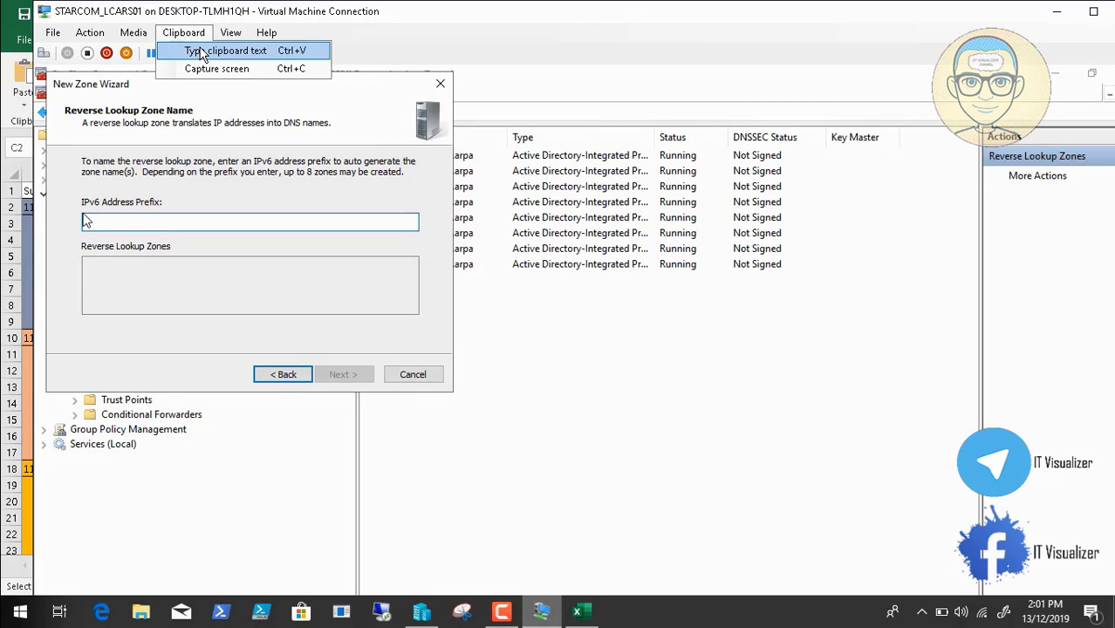
left_click(203, 54)
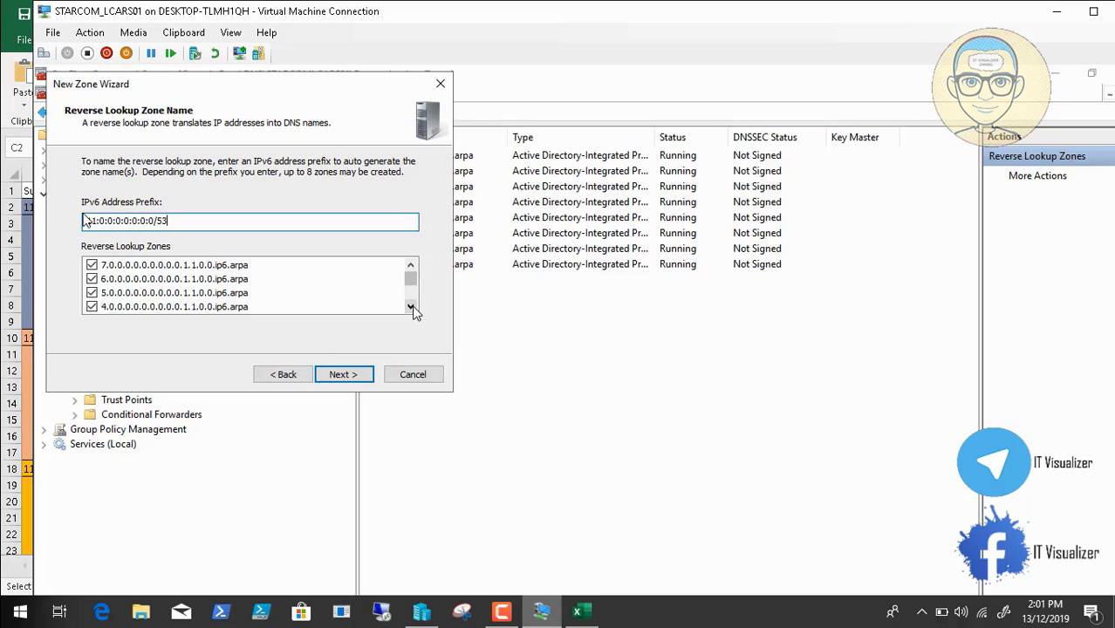
left_click(410, 306)
left_click(410, 306)
left_click(411, 265)
left_click(411, 266)
left_click(411, 268)
left_click(354, 380)
left_click(342, 374)
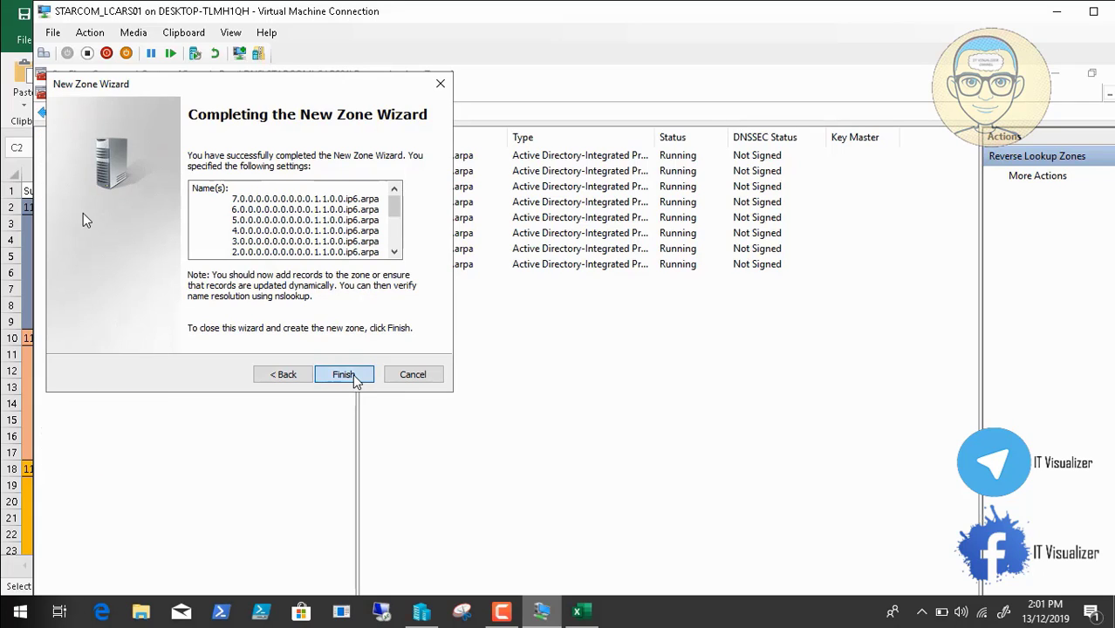
left_click(353, 380)
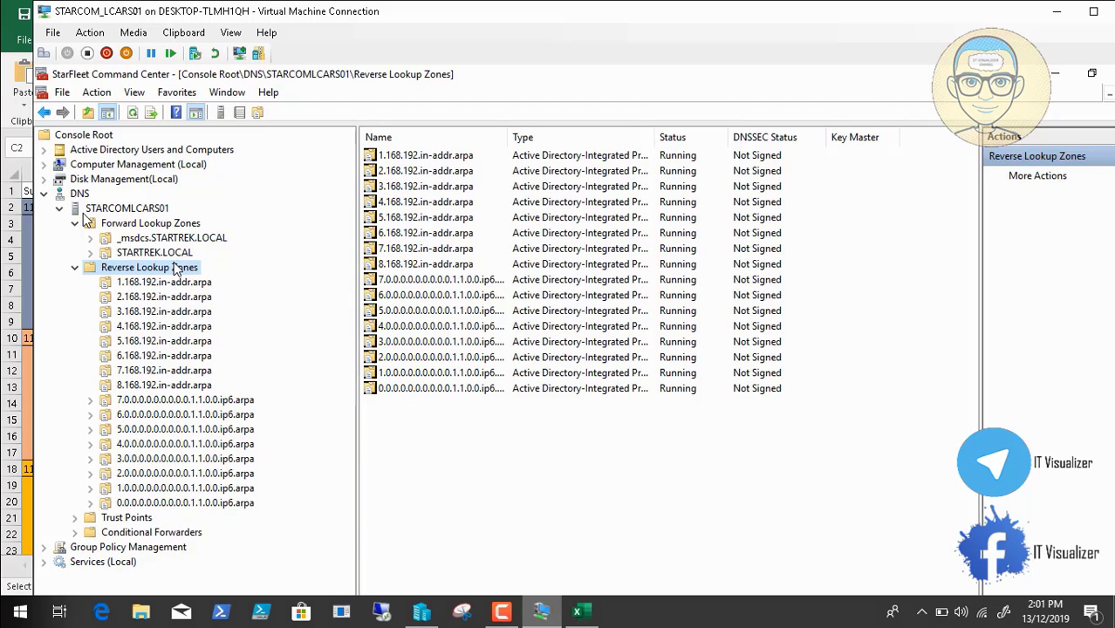
Copy the next start range from cell C10 of the subnet spreadsheet
left_click(580, 613)
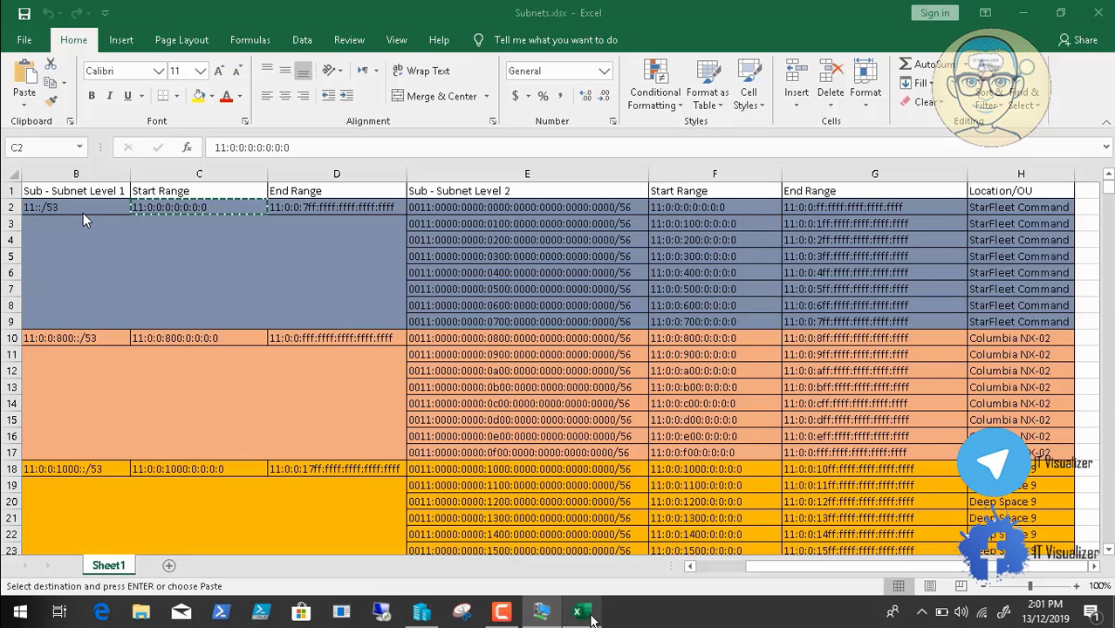
left_click(175, 338)
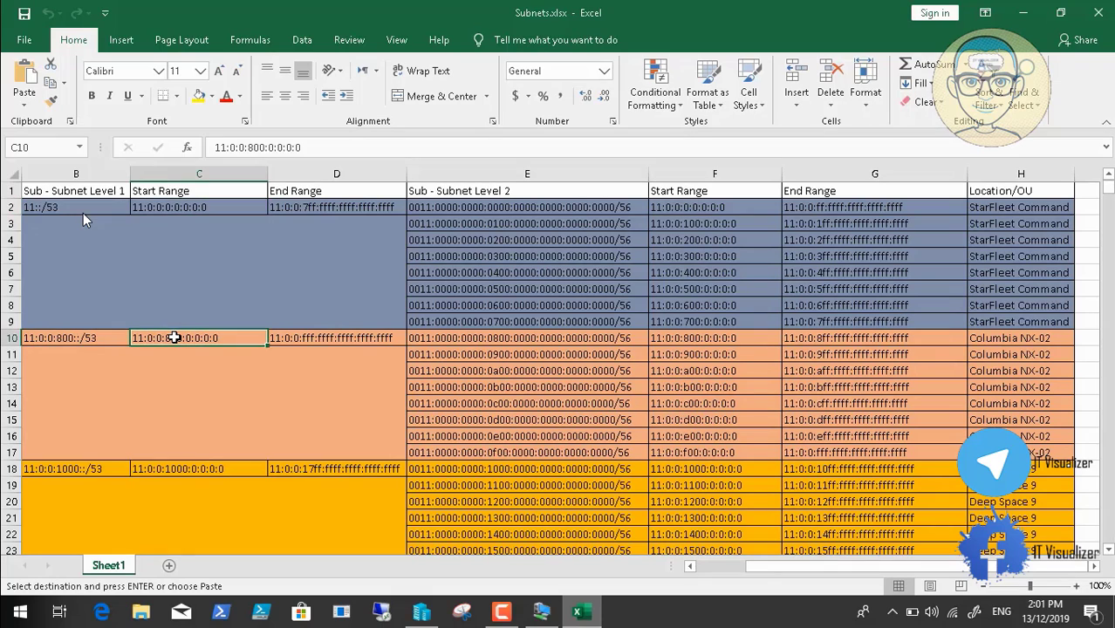
key("ctrl+c")
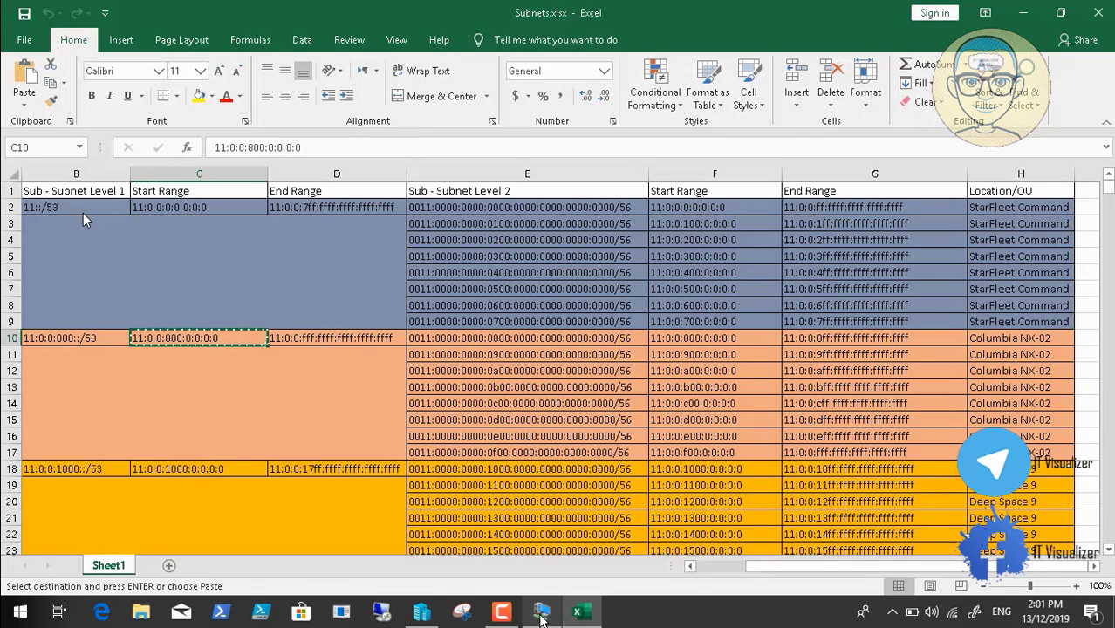
left_click(541, 614)
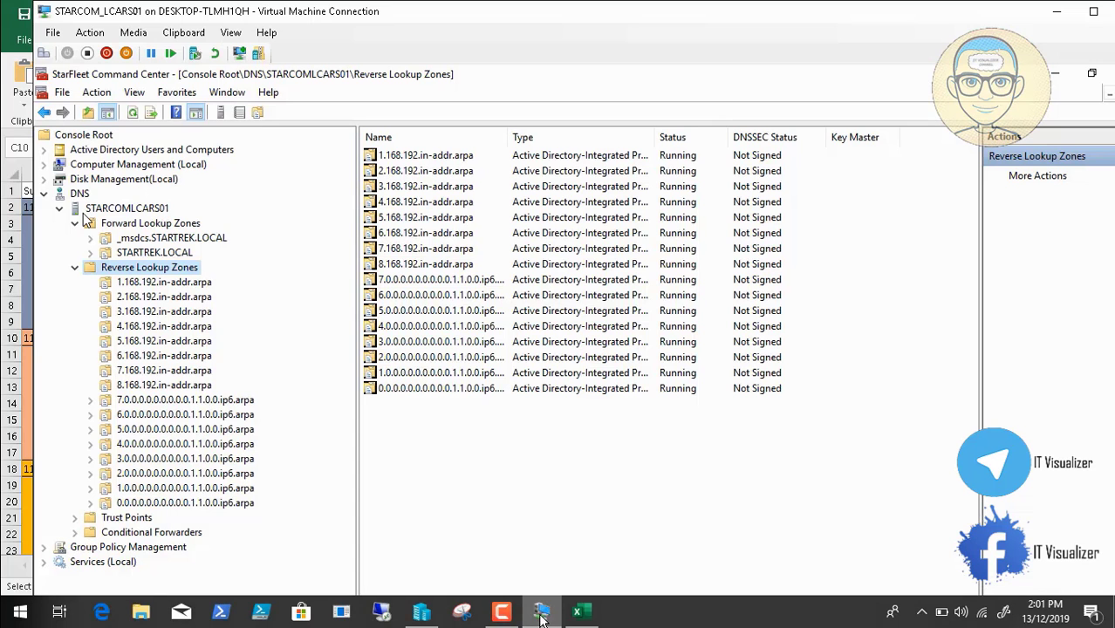
Start another primary, AD-integrated IPv6 reverse lookup zone with default replication
right_click(184, 267)
left_click(209, 279)
left_click(342, 374)
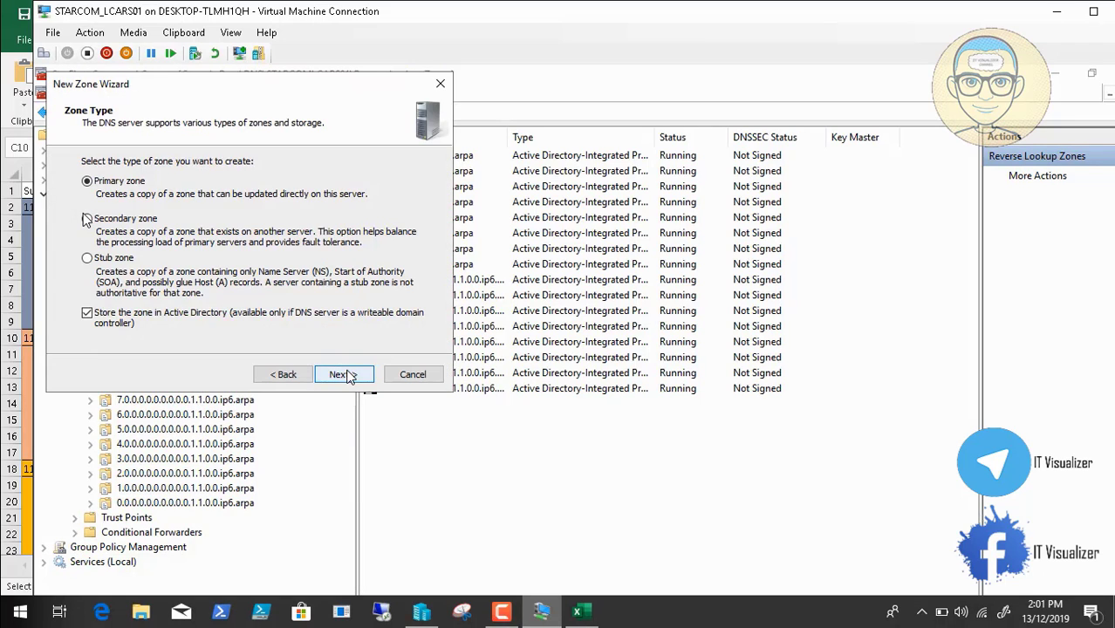
left_click(345, 375)
left_click(345, 374)
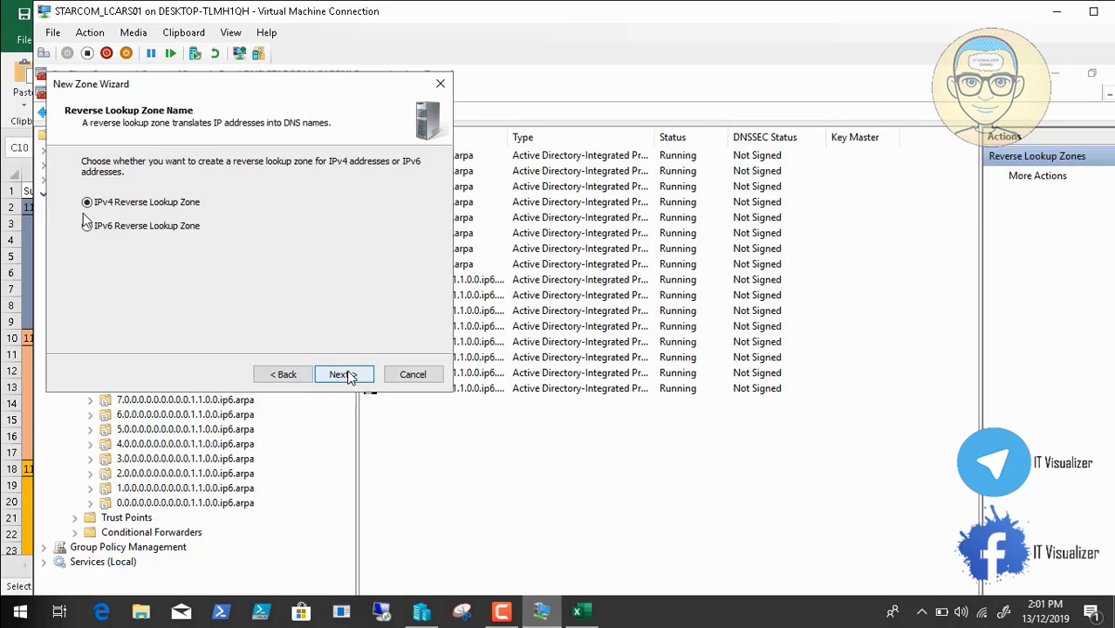
left_click(142, 228)
left_click(352, 374)
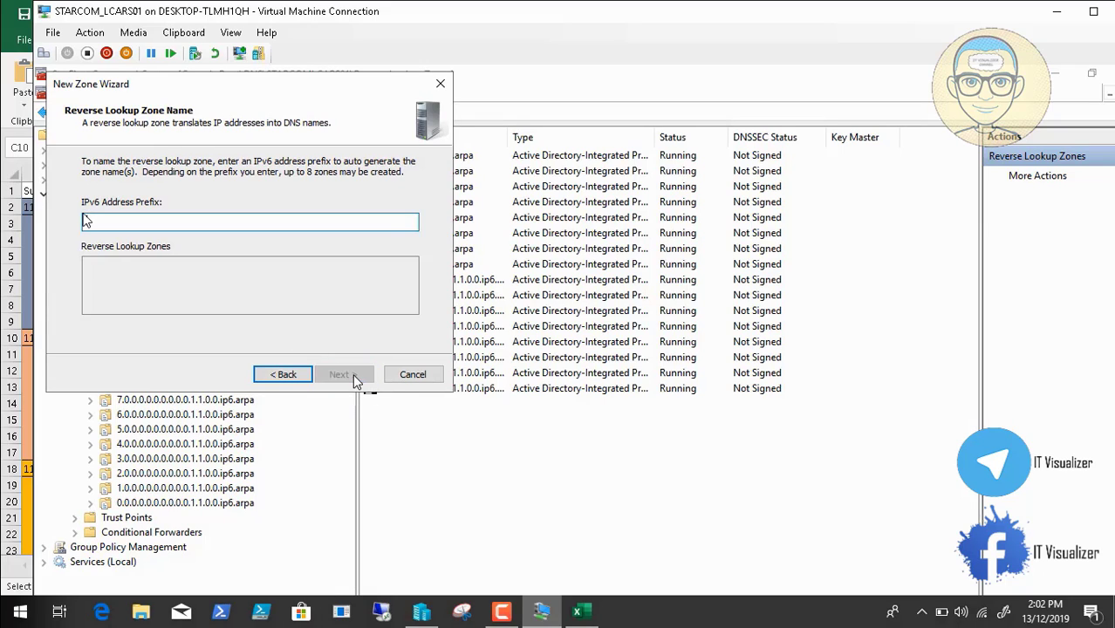
Enter the 11:0:0:800::/53 prefix and create reverse zones 8 through f
left_click(183, 32)
left_click(207, 54)
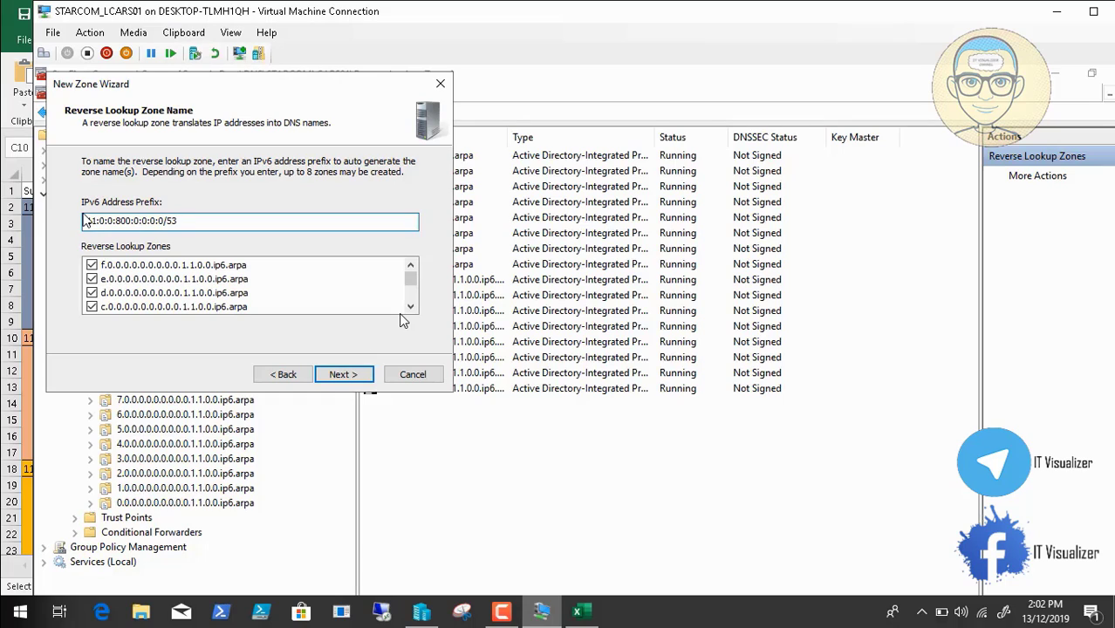
left_click(409, 306)
left_click(410, 306)
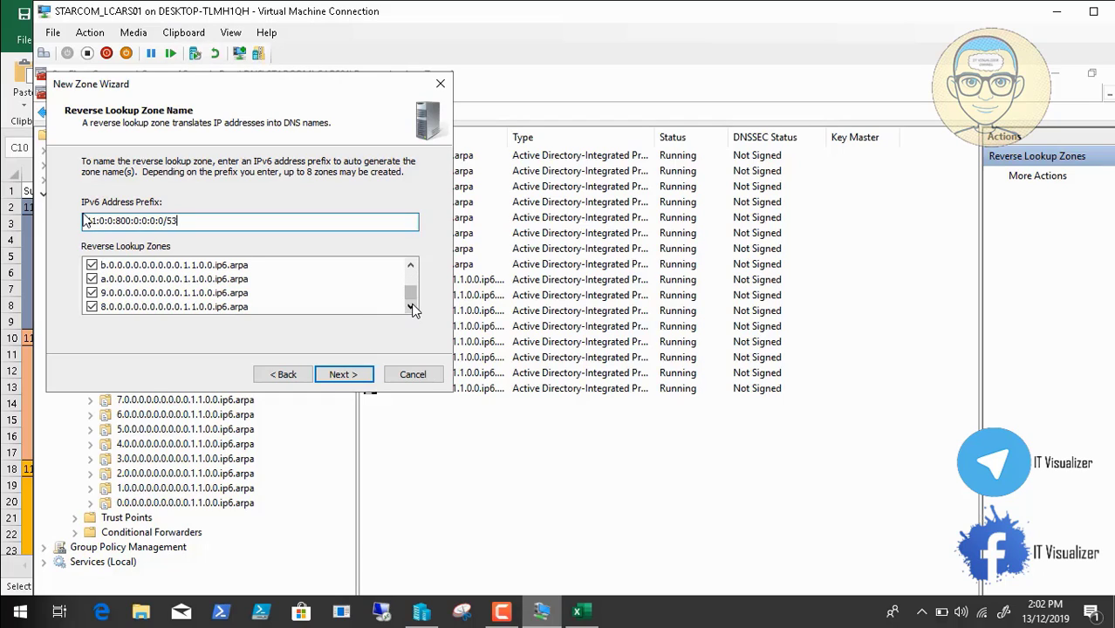
left_click(411, 265)
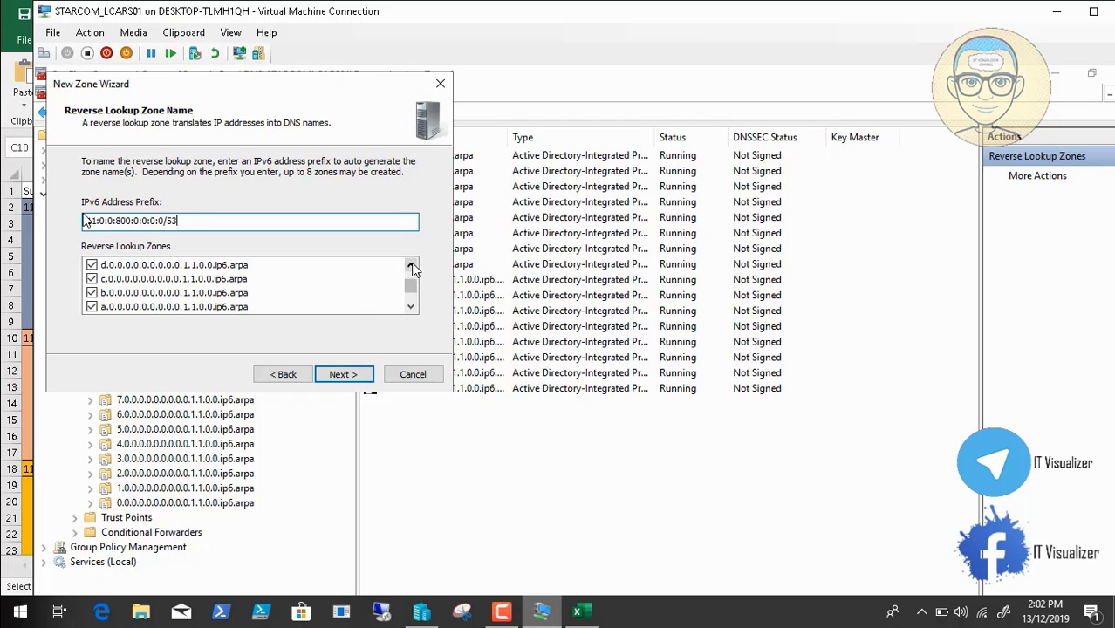
left_click(411, 265)
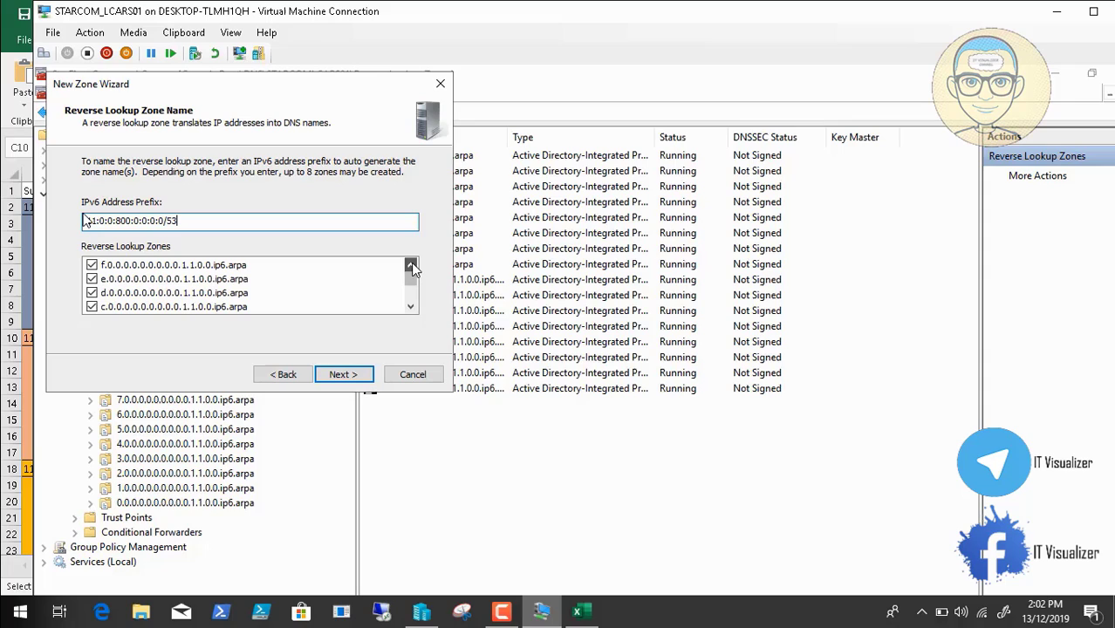
left_click(329, 374)
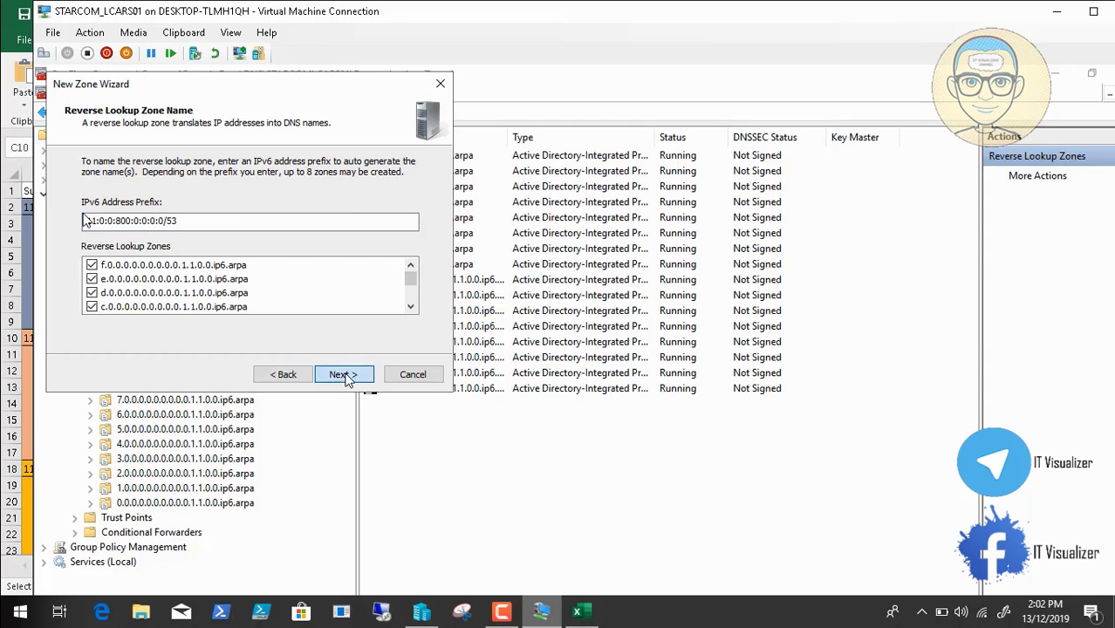
left_click(359, 376)
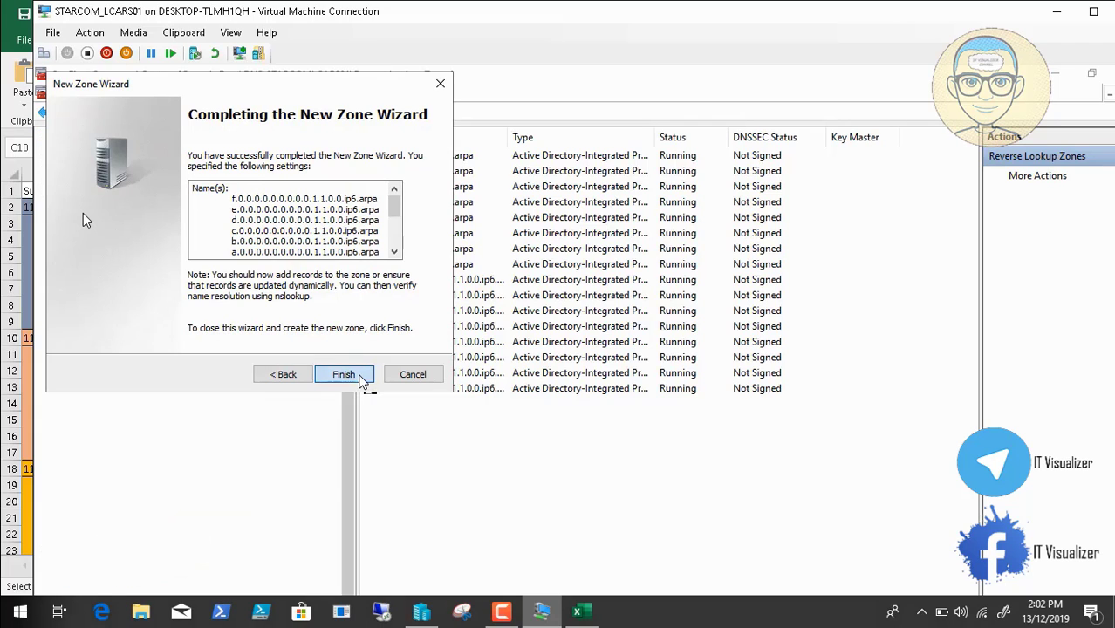
left_click(343, 375)
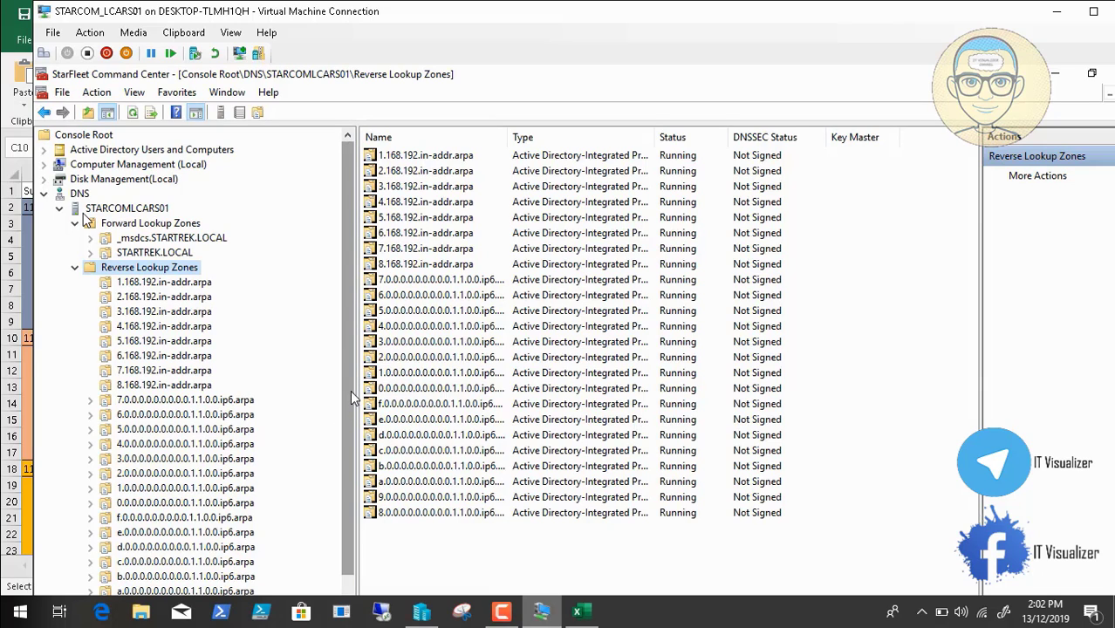
Copy the 11:0:0:1000:0:0:0:0 start address from cell C18 of Subnets.xlsx
scroll(348, 391, "down", 2)
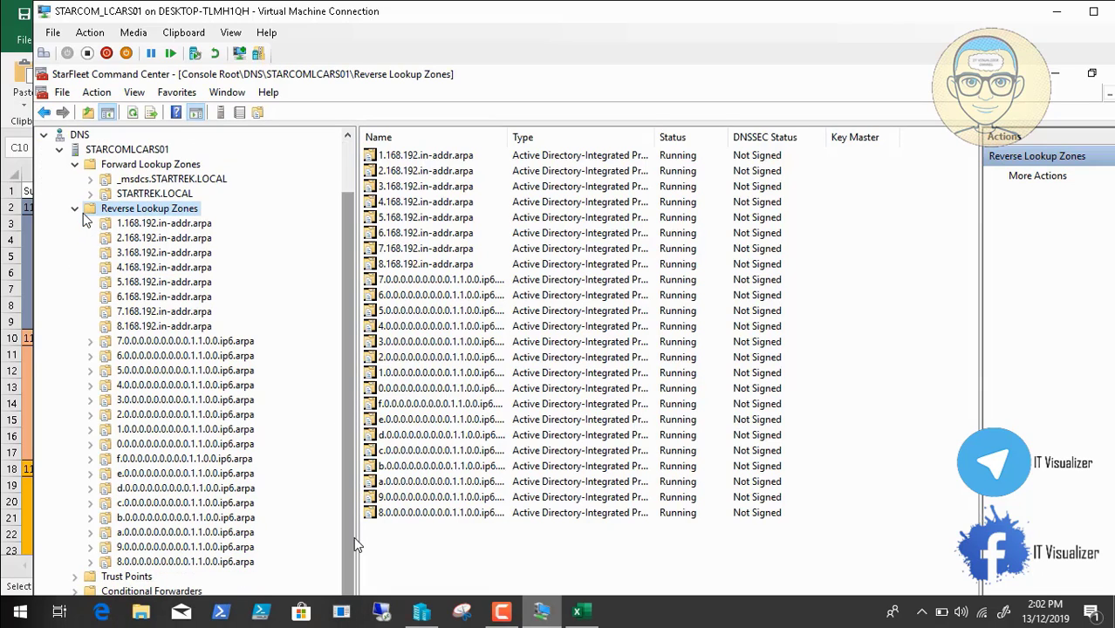
left_click(578, 613)
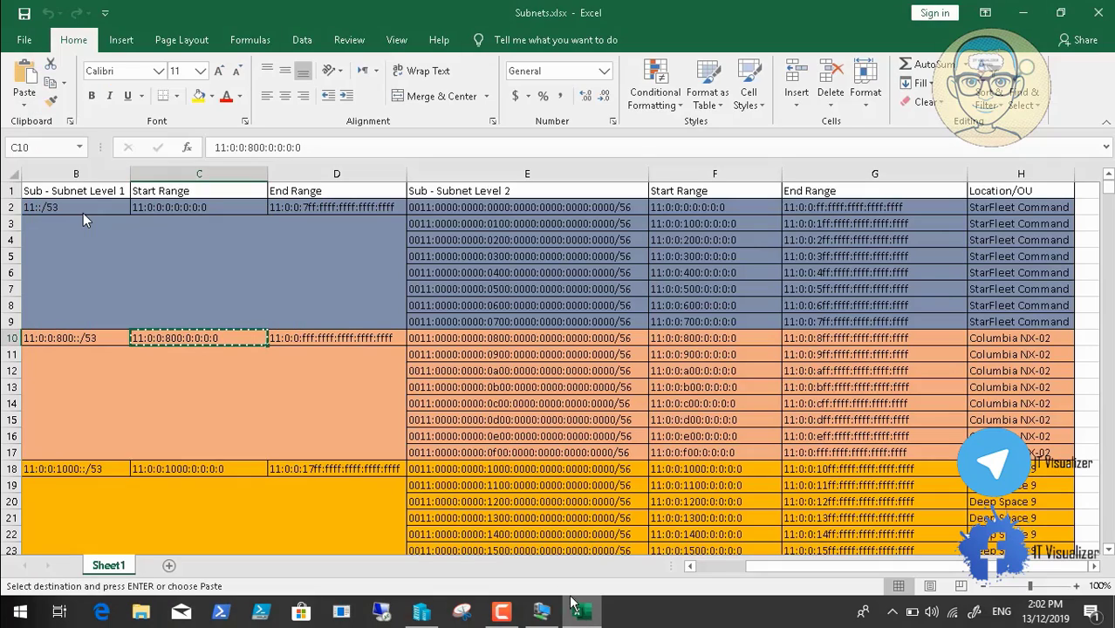
left_click(225, 468)
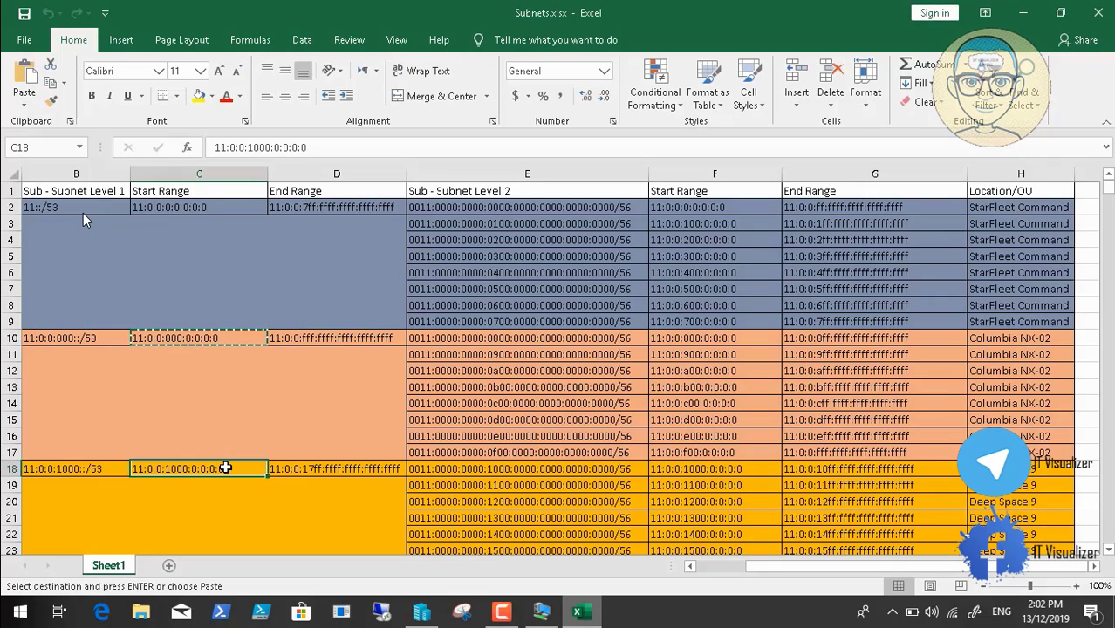
key("ctrl+c")
left_click(542, 613)
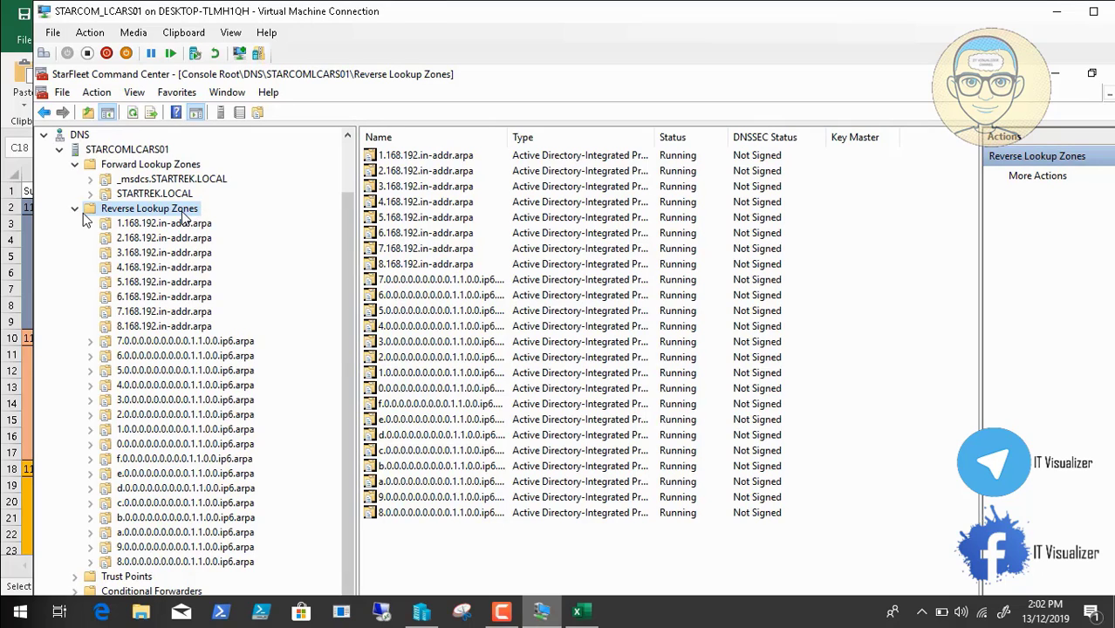
Start a new primary AD-integrated zone, going back to choose IPv6 reverse lookup
right_click(183, 217)
left_click(204, 221)
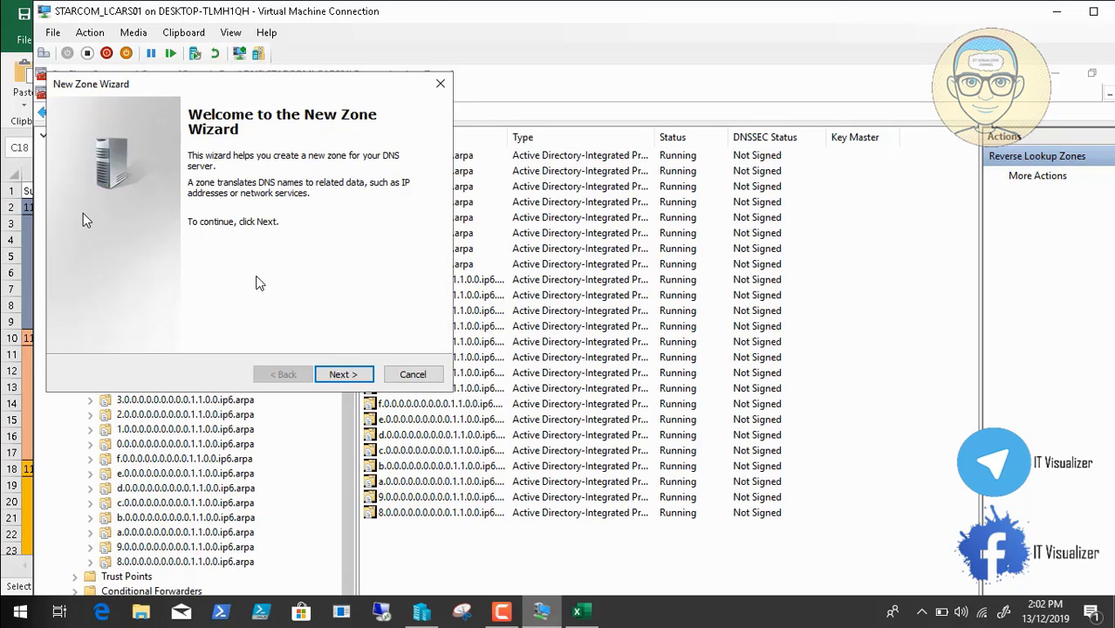
left_click(332, 377)
left_click(346, 375)
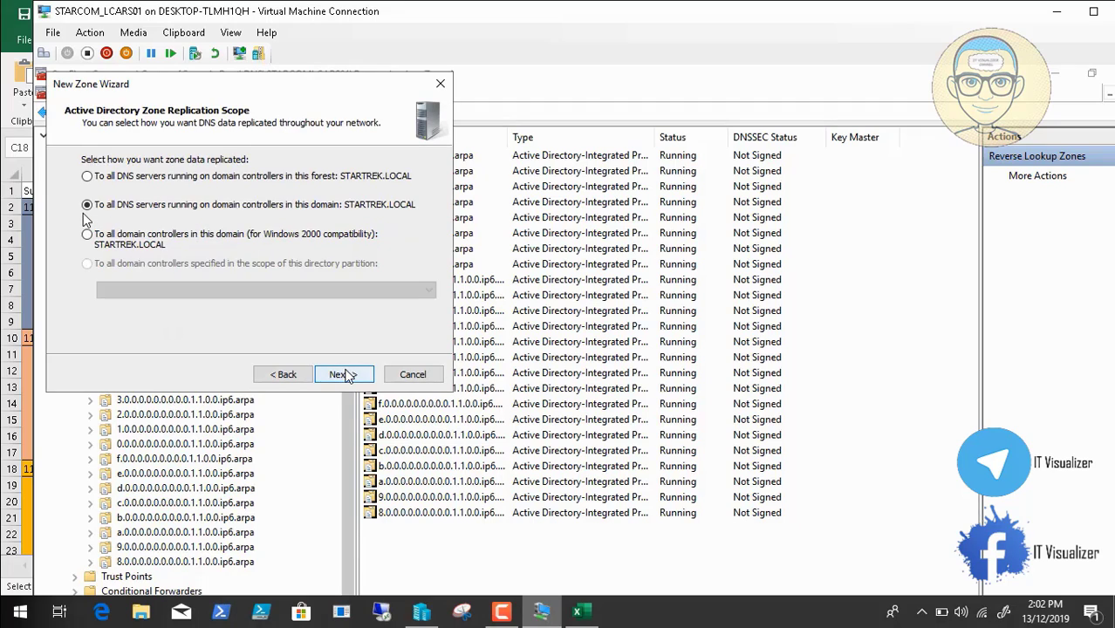
left_click(343, 375)
left_click(345, 374)
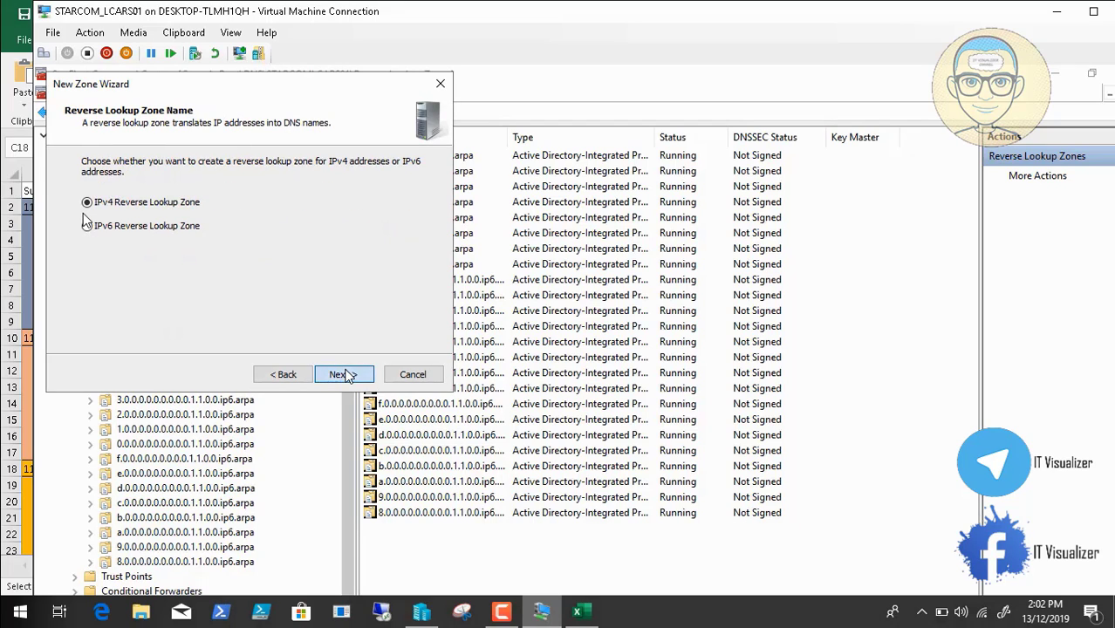
left_click(294, 375)
left_click(124, 231)
left_click(340, 375)
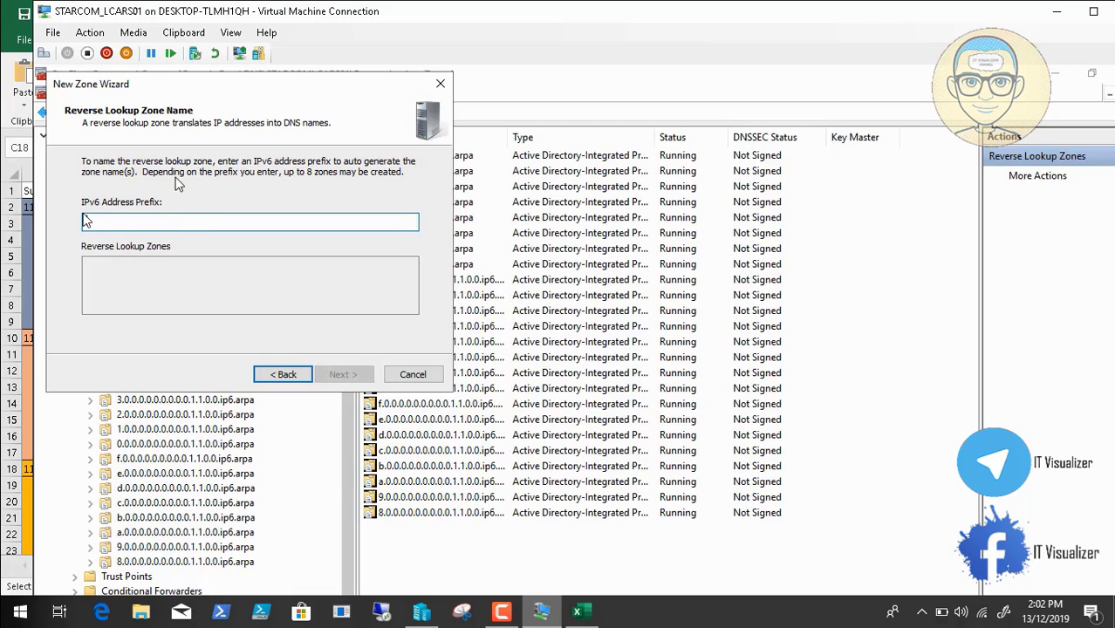
Enter the 11:0:0:1000::/53 prefix and create reverse zones 0.1 through 7.1
left_click(194, 35)
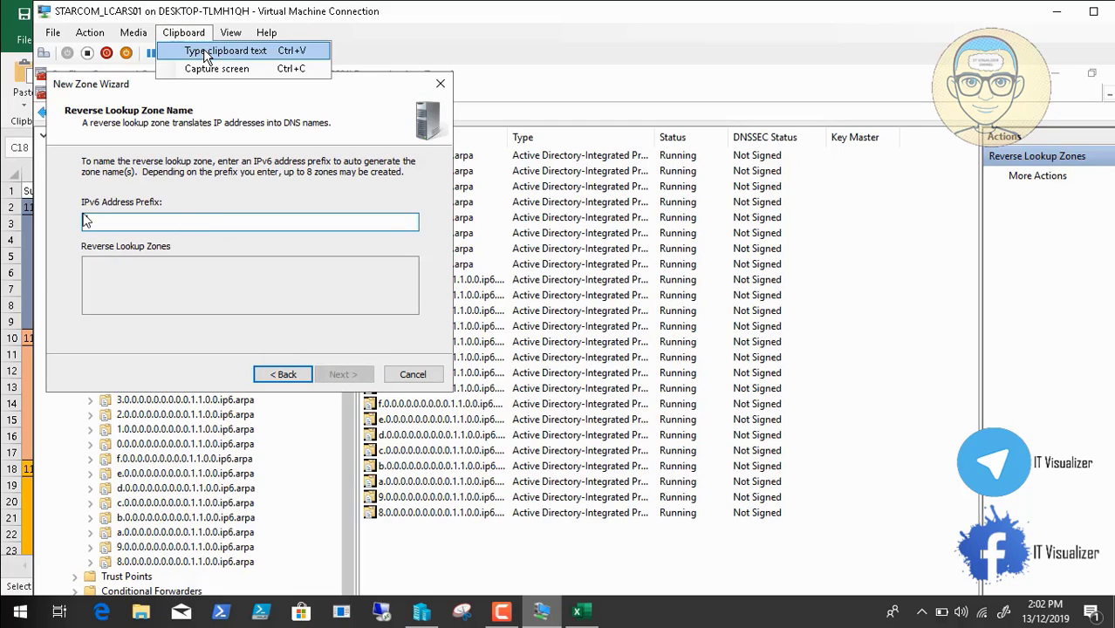
left_click(214, 50)
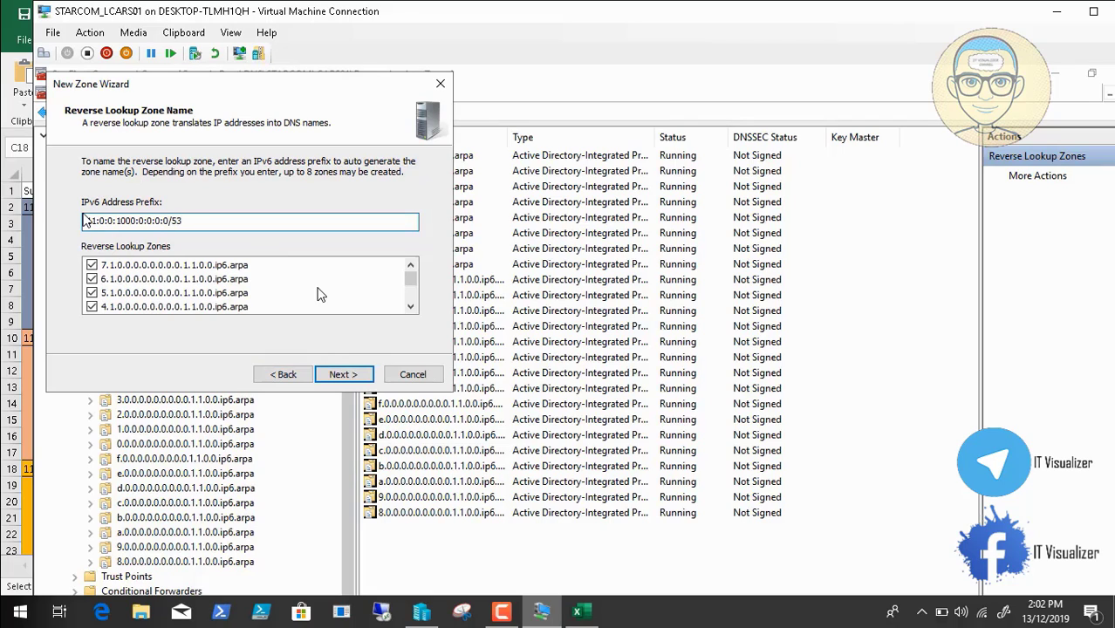
left_click(410, 309)
left_click(411, 309)
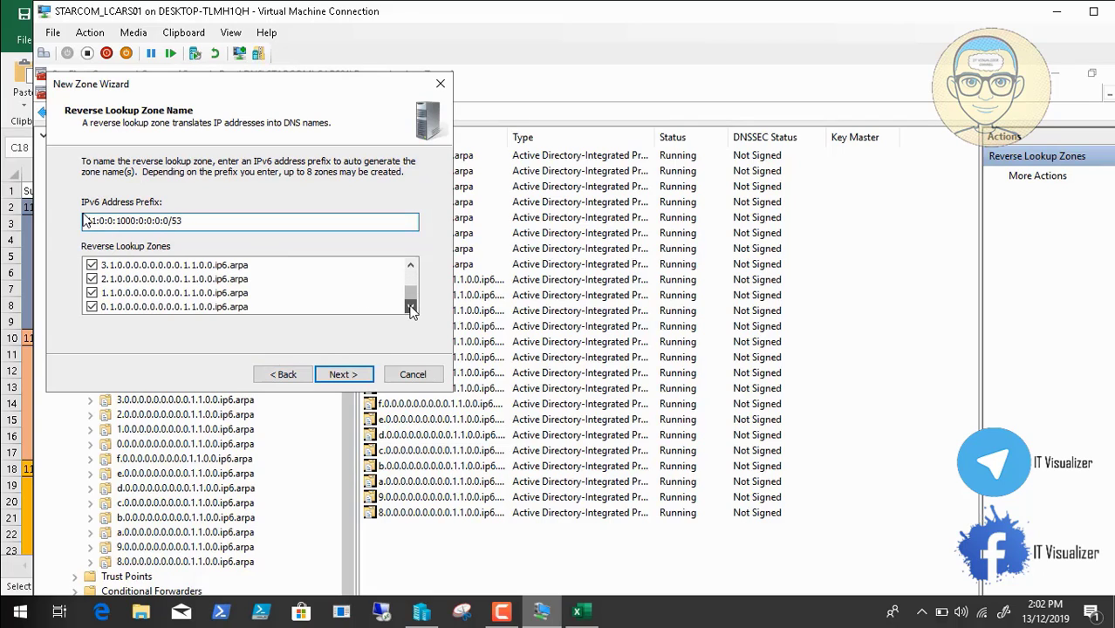
left_click(411, 309)
left_click(364, 375)
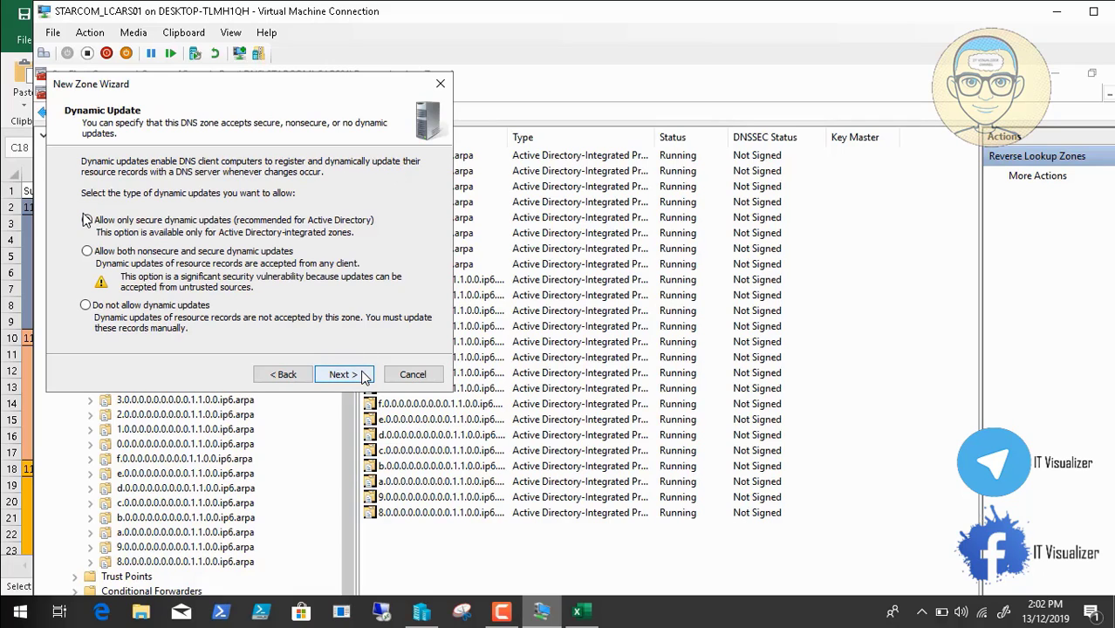
left_click(364, 374)
left_click(363, 374)
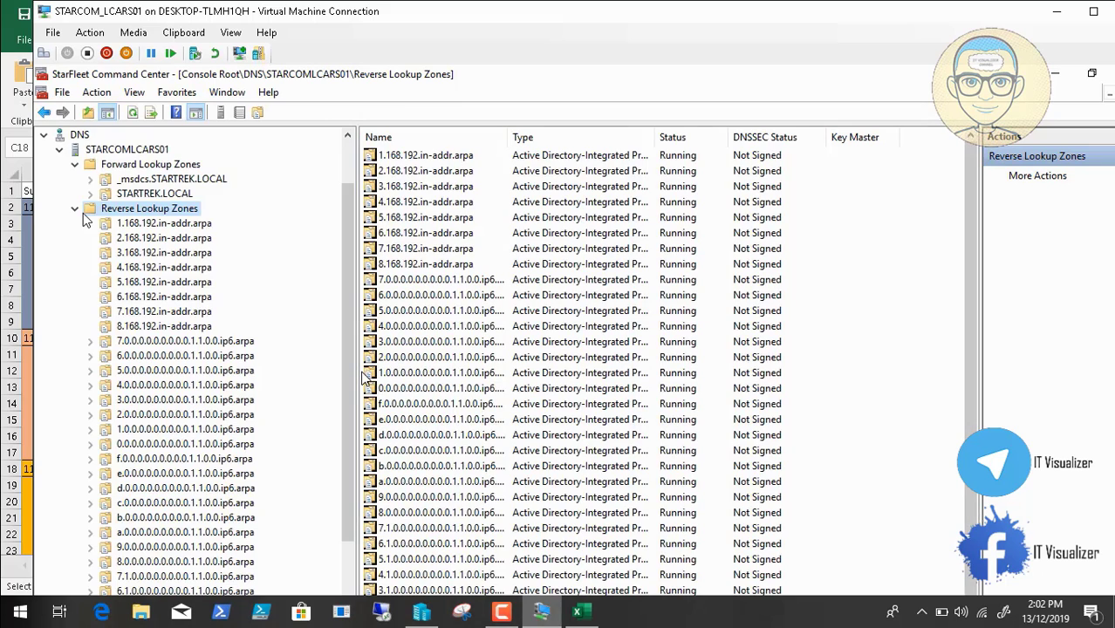
Copy the 11:0:0:1800:0:0:0:0 start address from cell C26 back into the DNS console
left_click(578, 613)
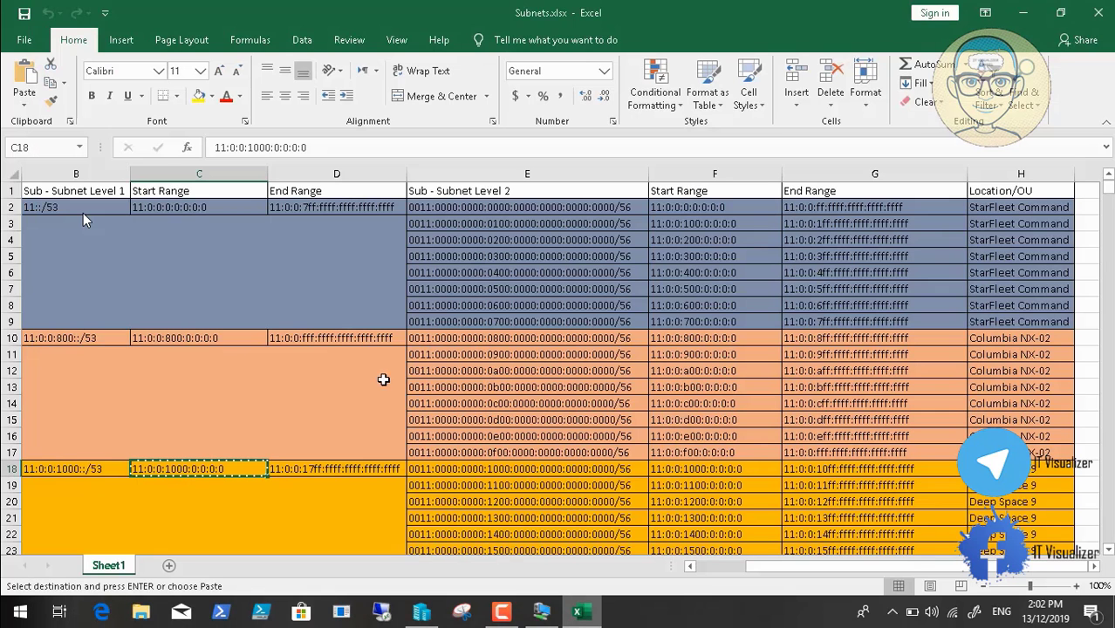
left_click(1108, 551)
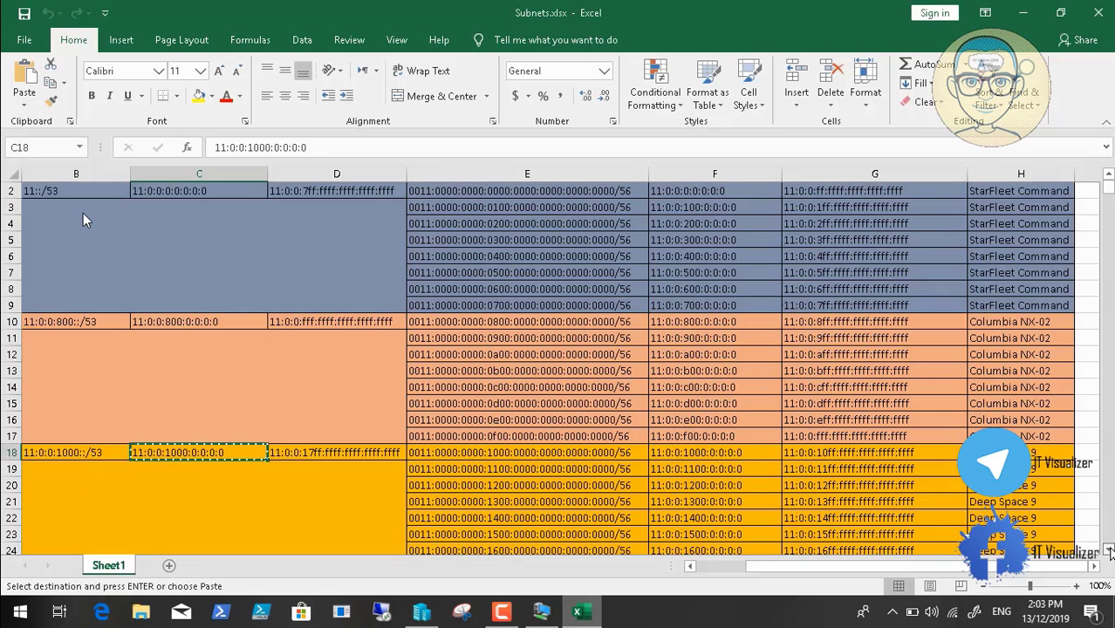
scroll(1107, 550, "down", 3)
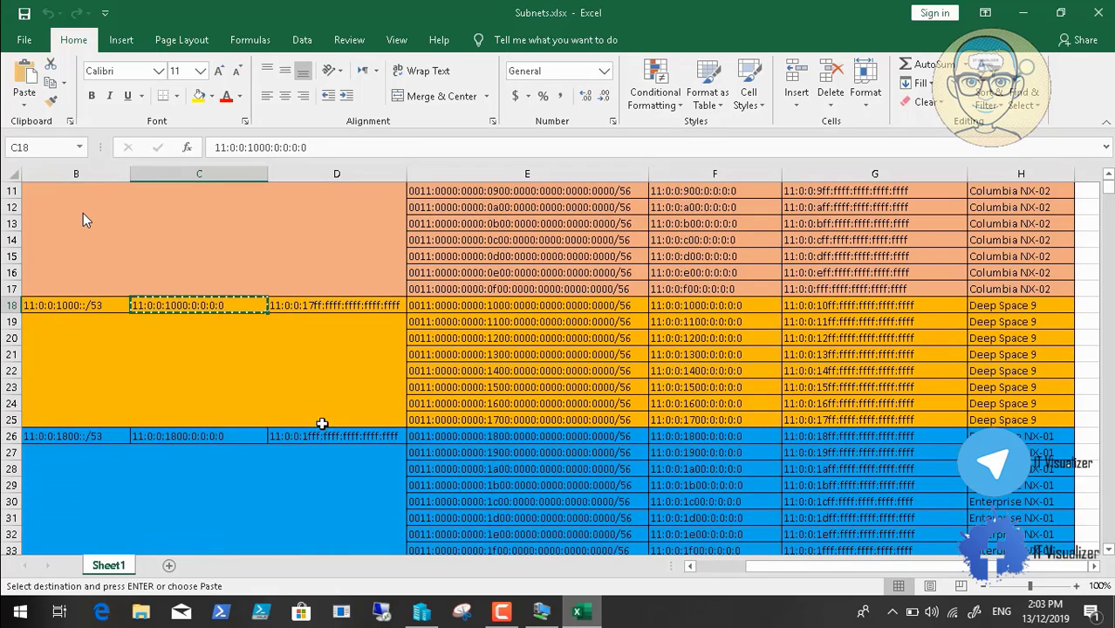
left_click(171, 439)
key("ctrl+c")
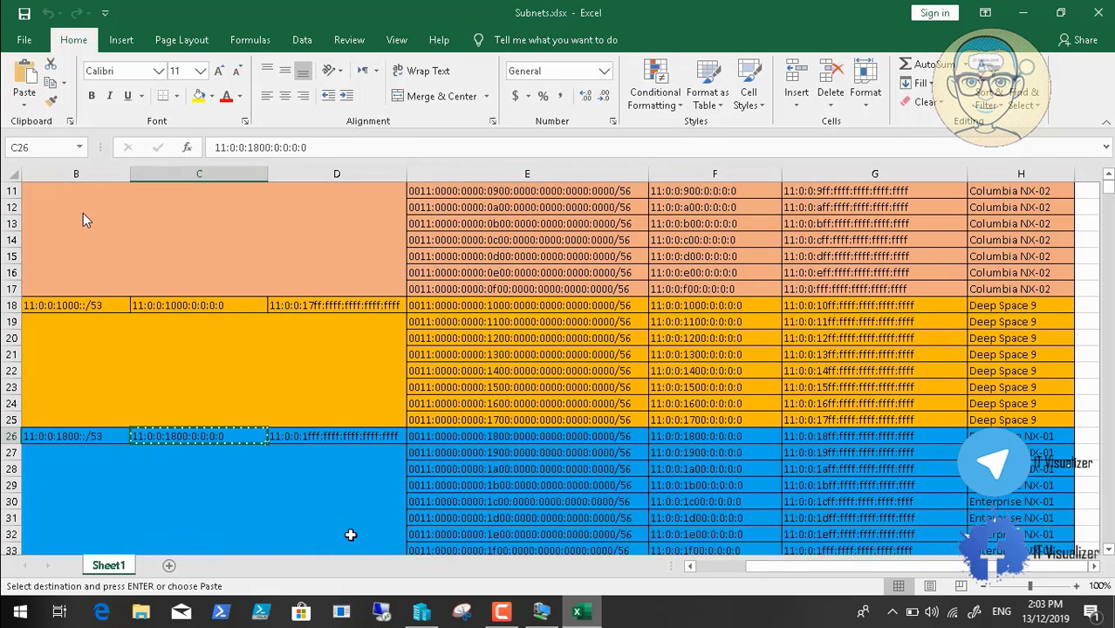
left_click(538, 612)
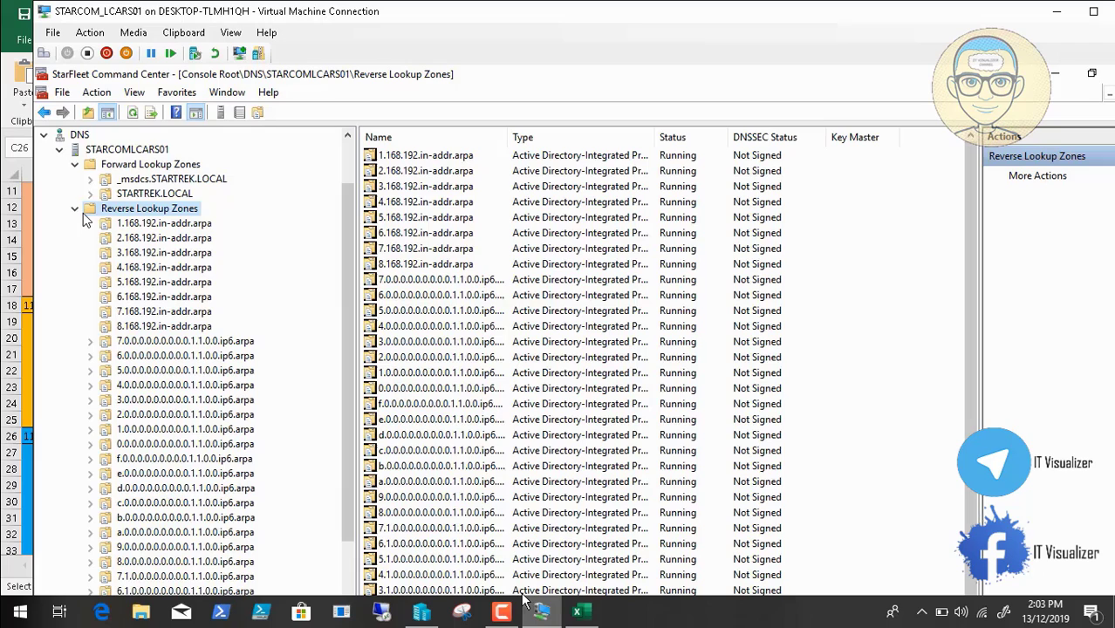
right_click(166, 214)
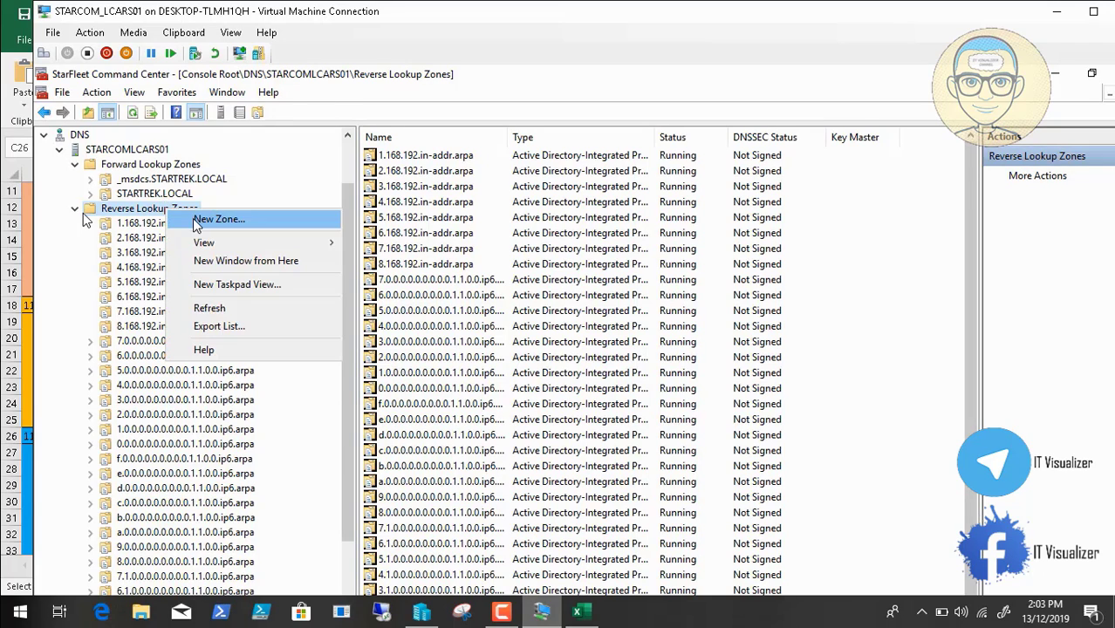
Start a new primary, domain-replicated IPv6 reverse lookup zone
left_click(195, 218)
left_click(344, 376)
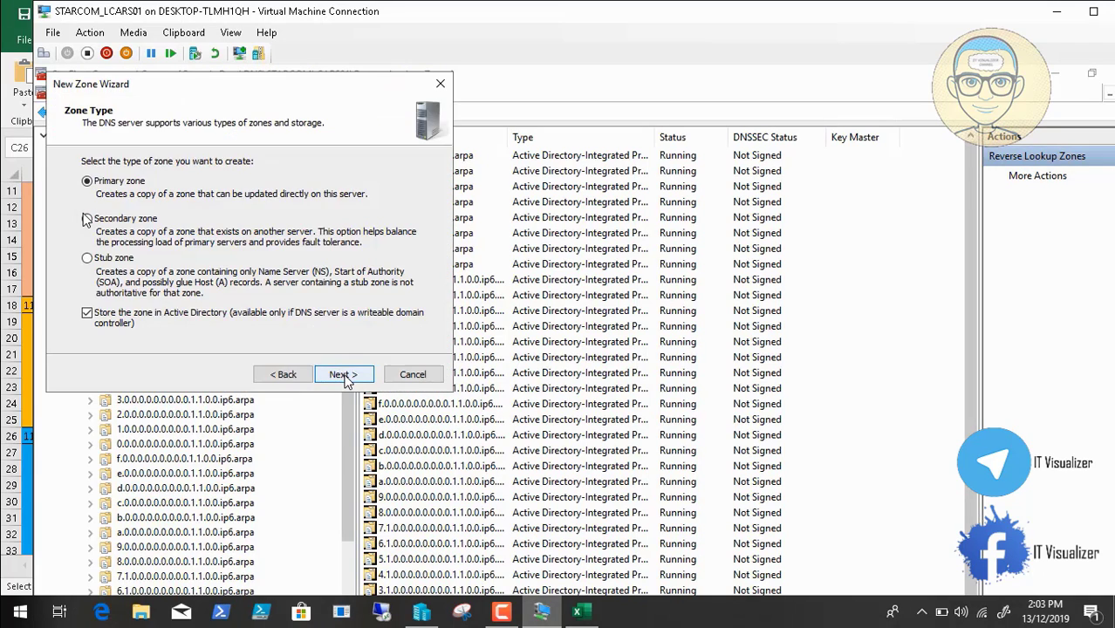
left_click(343, 375)
left_click(344, 375)
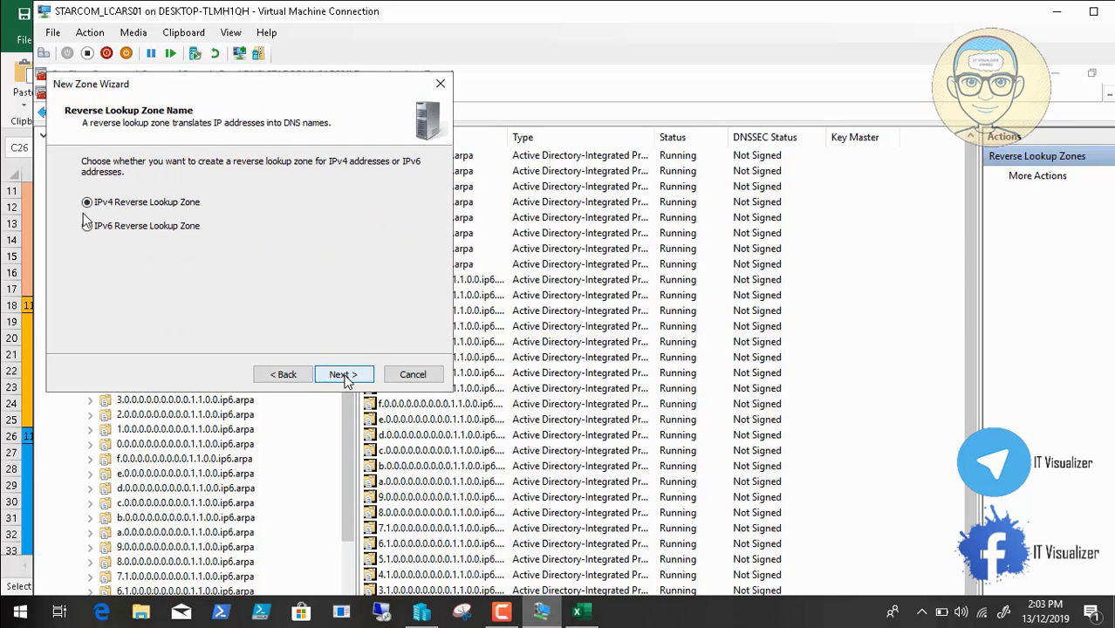
left_click(344, 375)
left_click(286, 374)
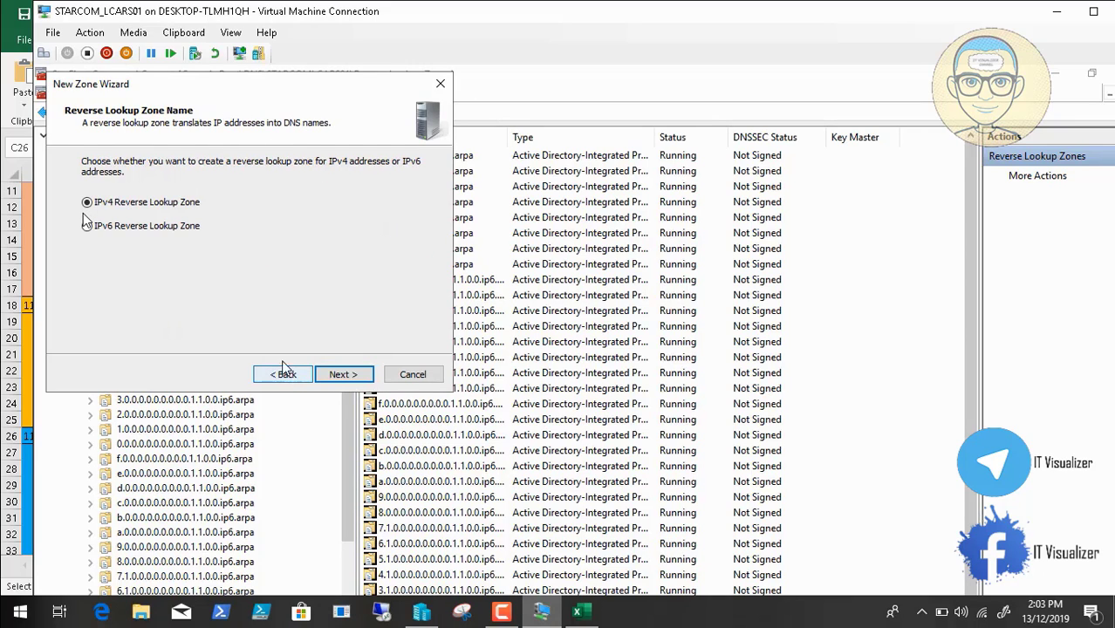
left_click(151, 229)
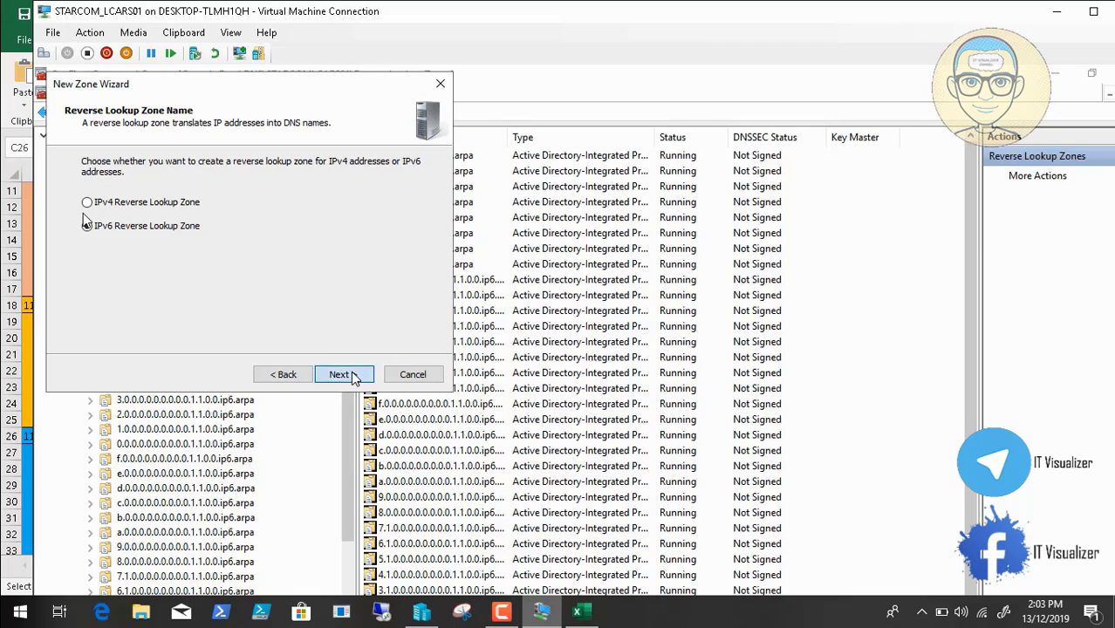
left_click(342, 374)
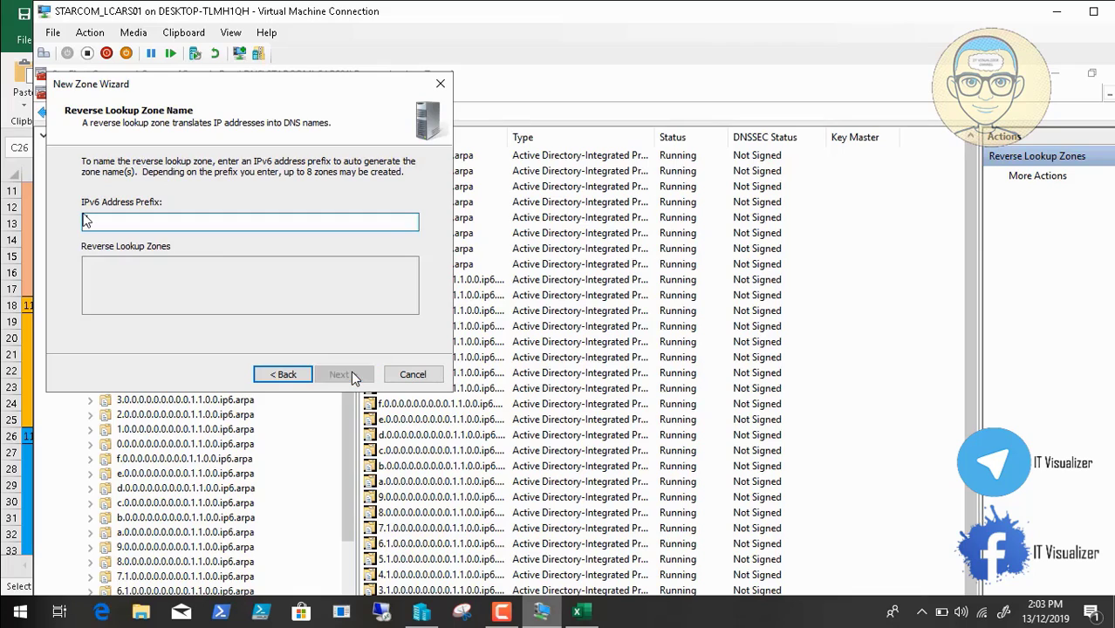
Enter prefix 11:0:0:1800/53 and accept the zone names and secure-only dynamic updates
left_click(183, 32)
left_click(196, 47)
type("/53")
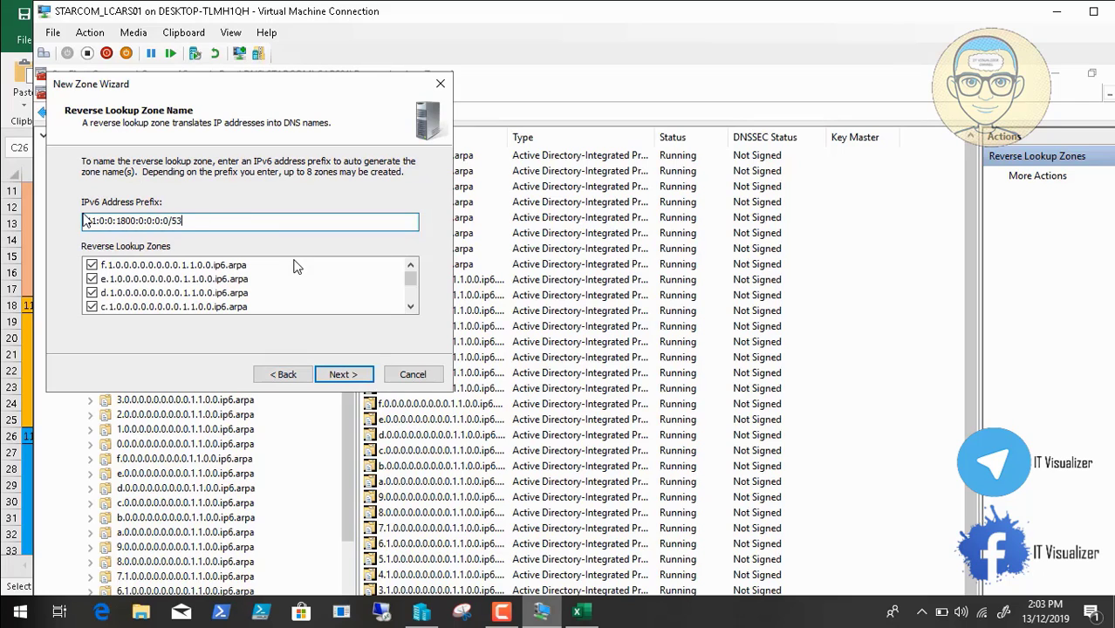
left_click(345, 375)
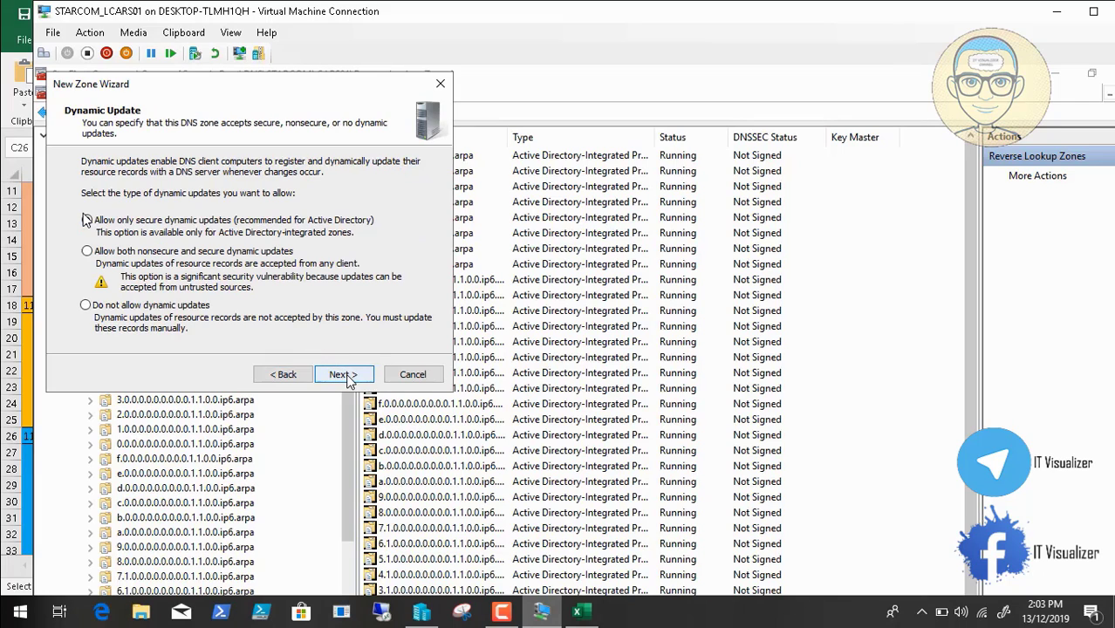
left_click(343, 374)
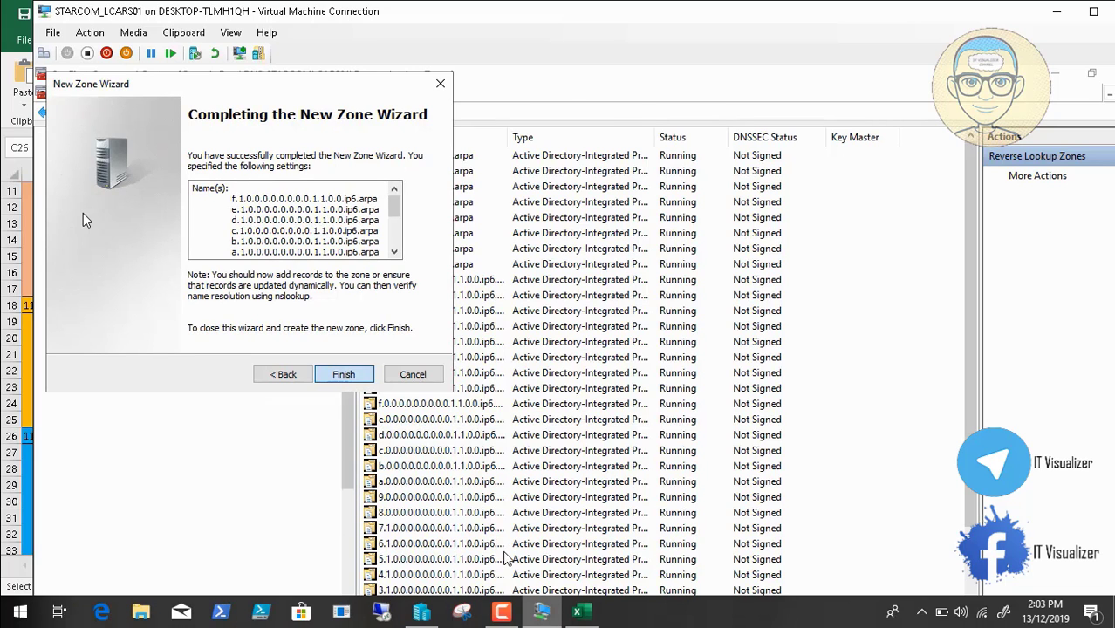
Select the 11:0:0:2000:0:0:0:0 start address in cell C34 of Subnets.xlsx
left_click(588, 614)
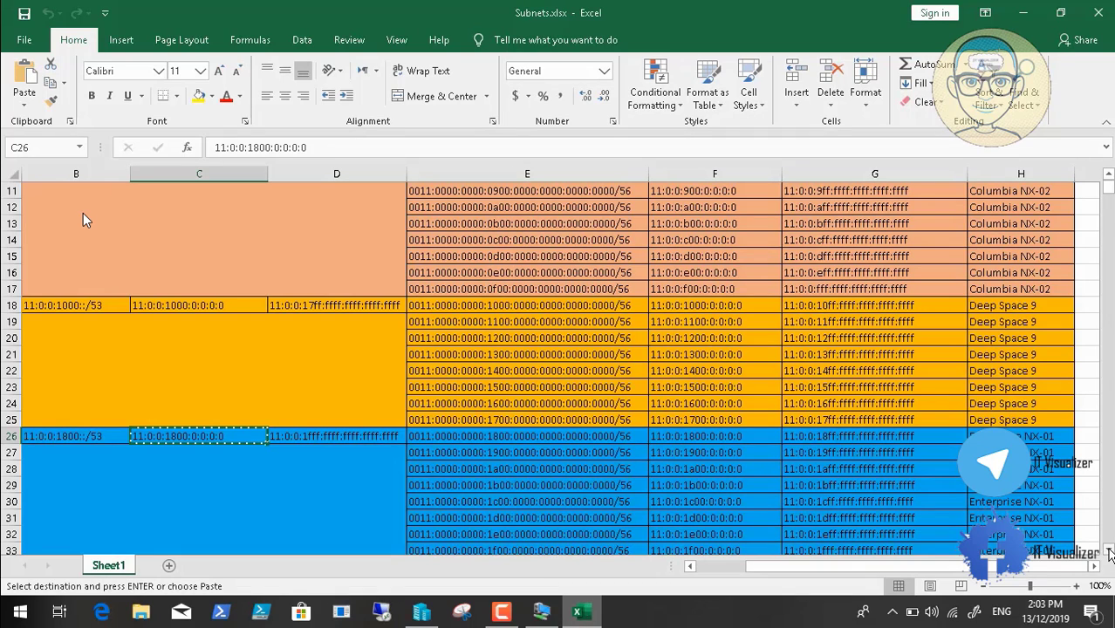
scroll(83, 219, "down", 4)
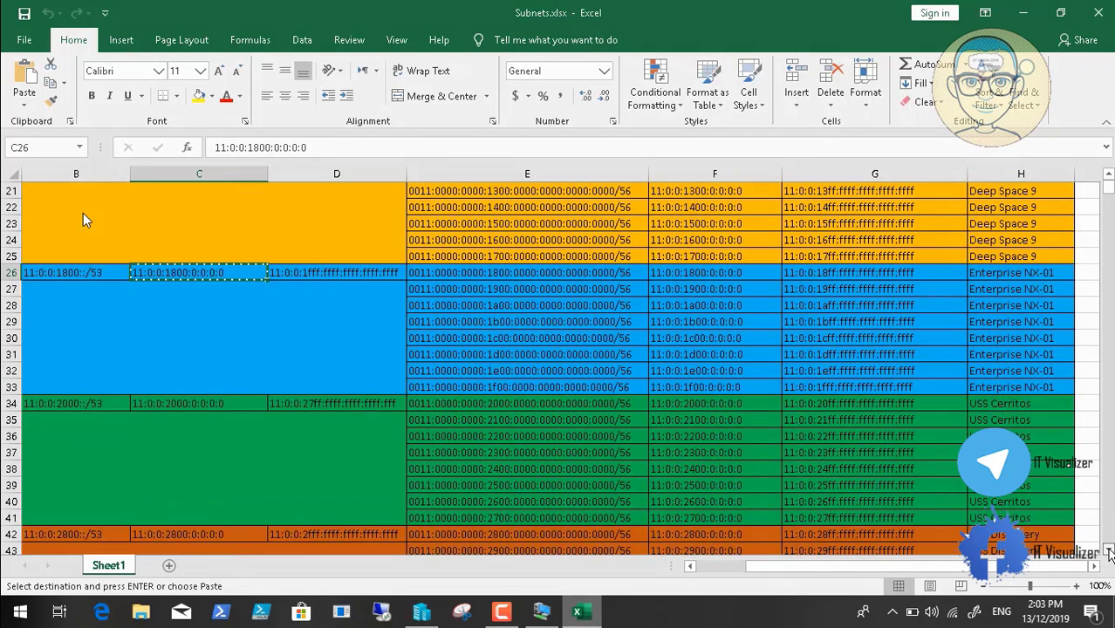
left_click(1108, 551)
left_click(223, 386)
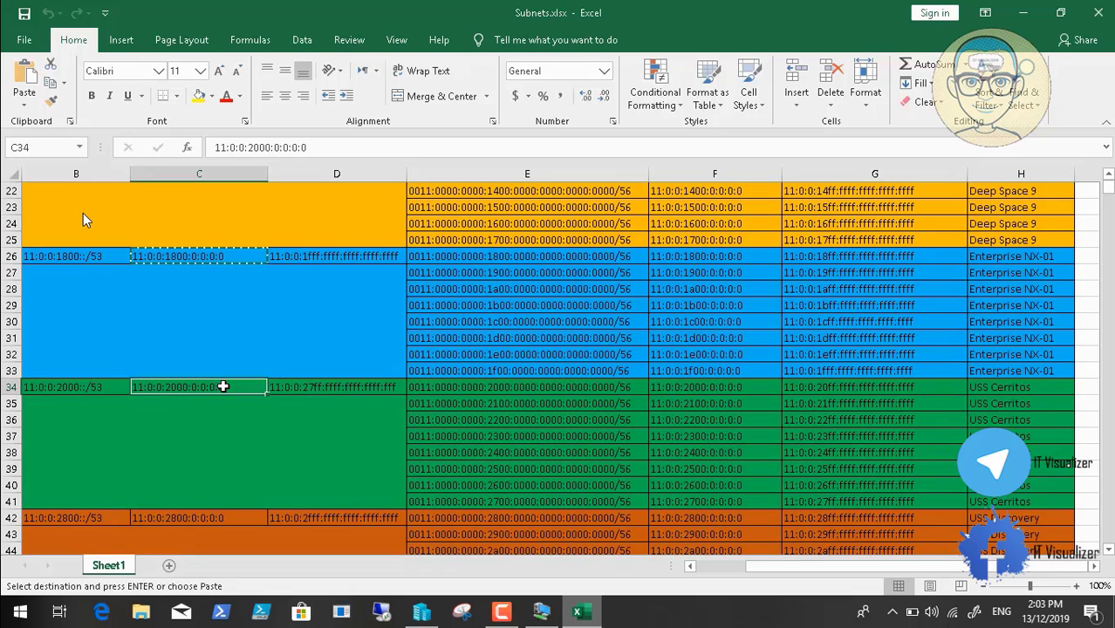
Start a new primary AD-integrated IPv6 reverse lookup zone with domain-wide replication
left_click(541, 614)
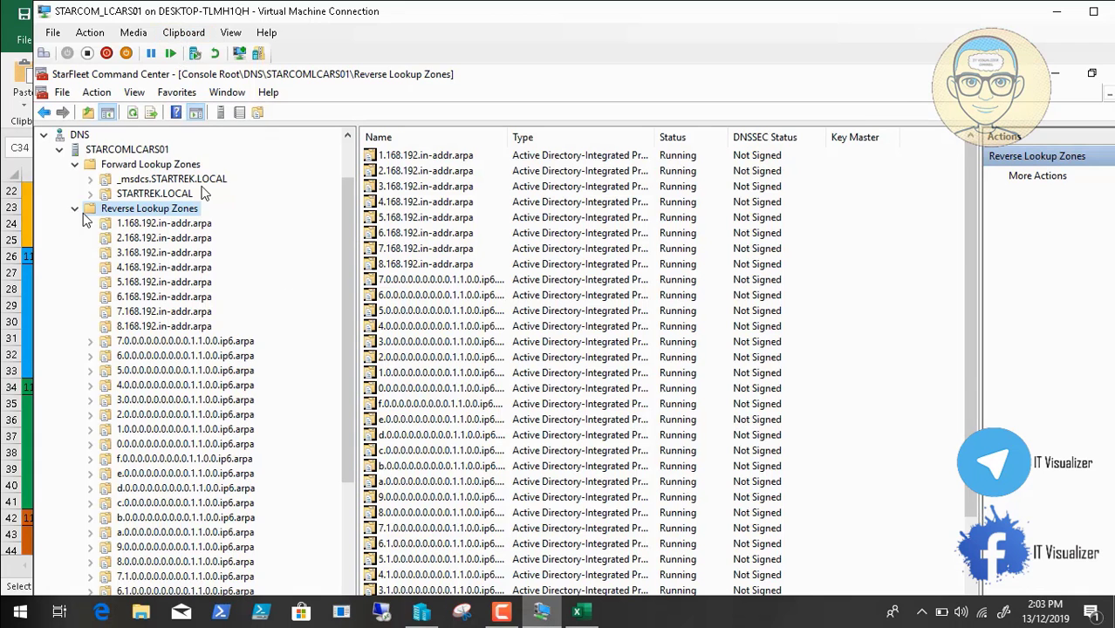
right_click(190, 211)
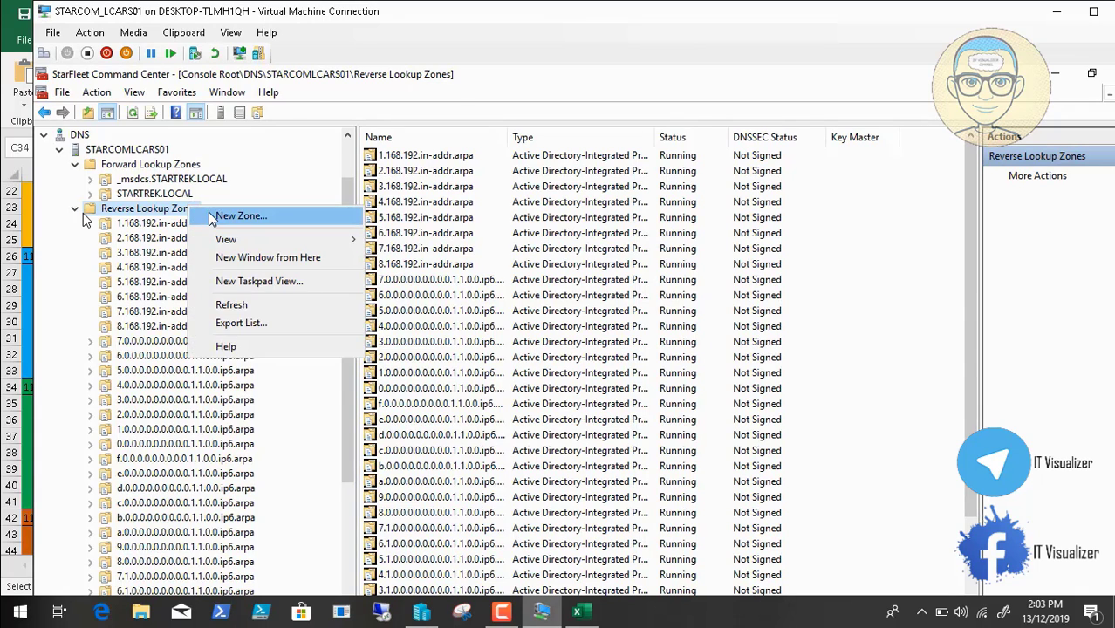
left_click(229, 216)
left_click(339, 375)
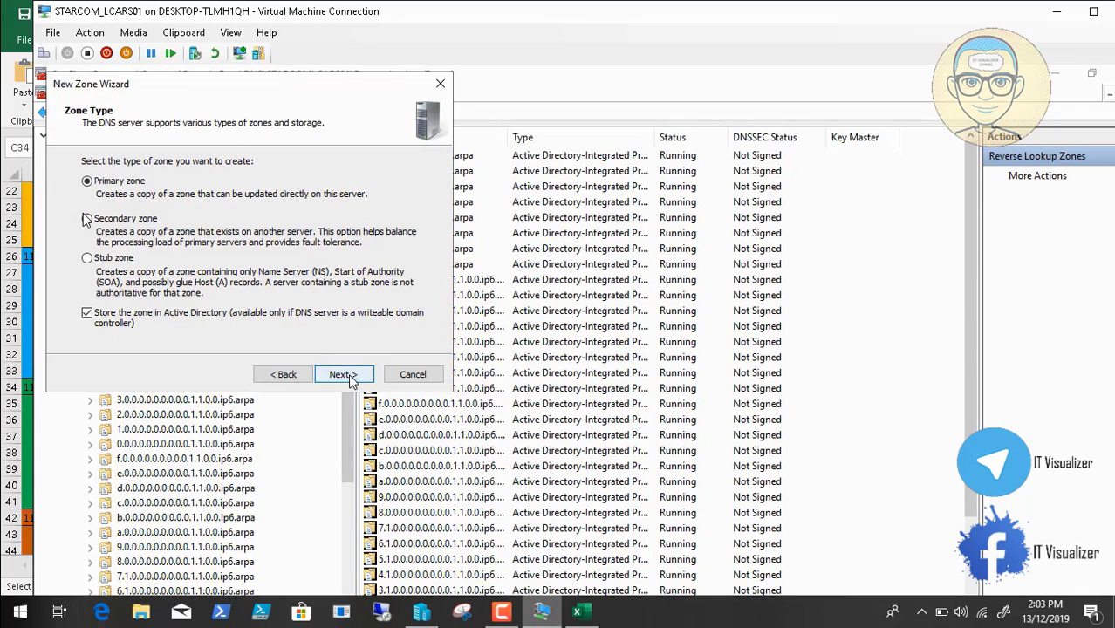
left_click(344, 375)
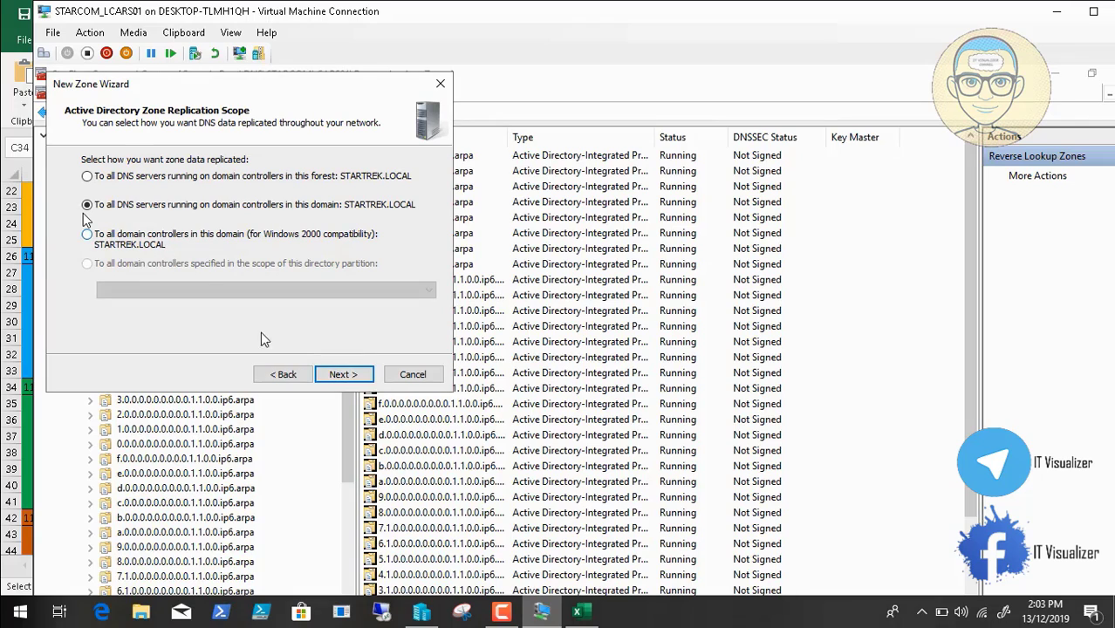
left_click(341, 375)
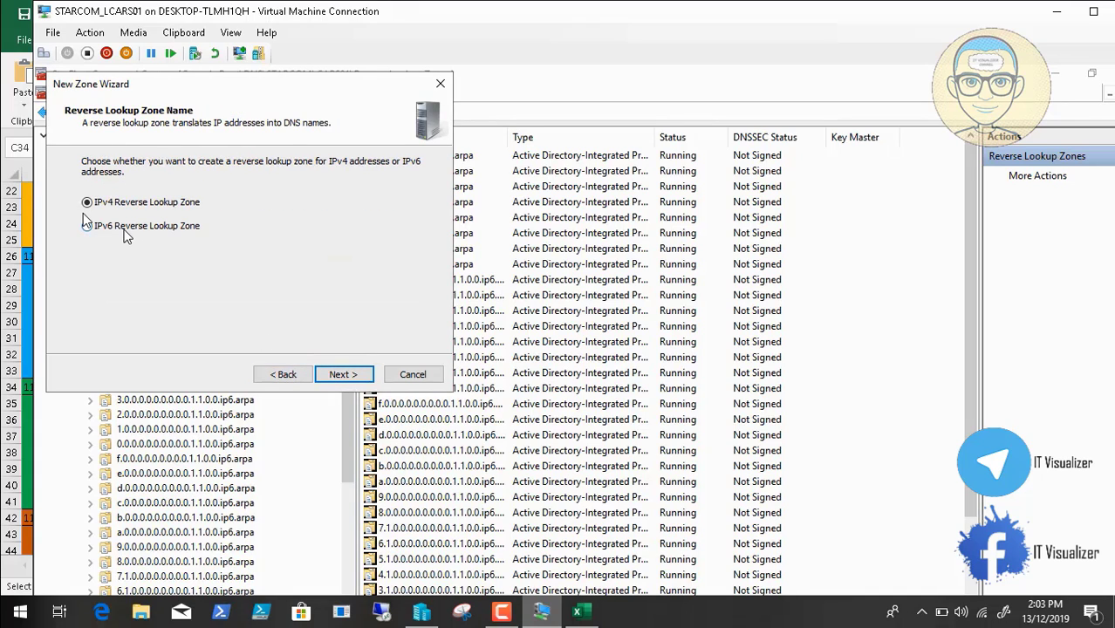
left_click(125, 229)
left_click(342, 375)
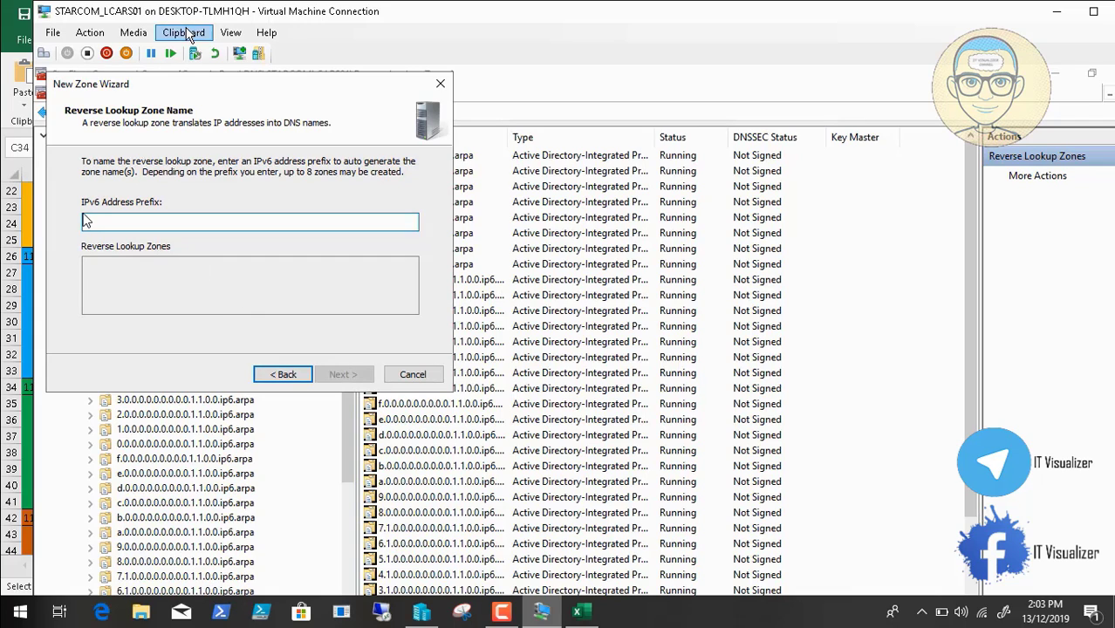
Enter 11:0:0:2000::/53 as the prefix and create reverse zones 0.2 through 7.2
left_click(183, 32)
left_click(210, 51)
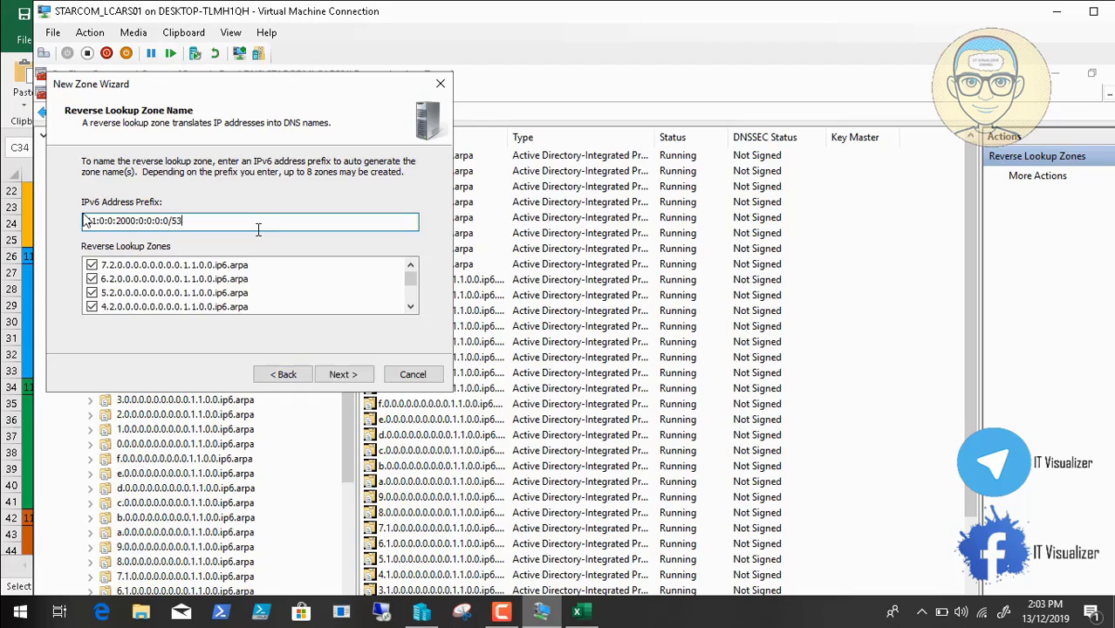
left_click(410, 307)
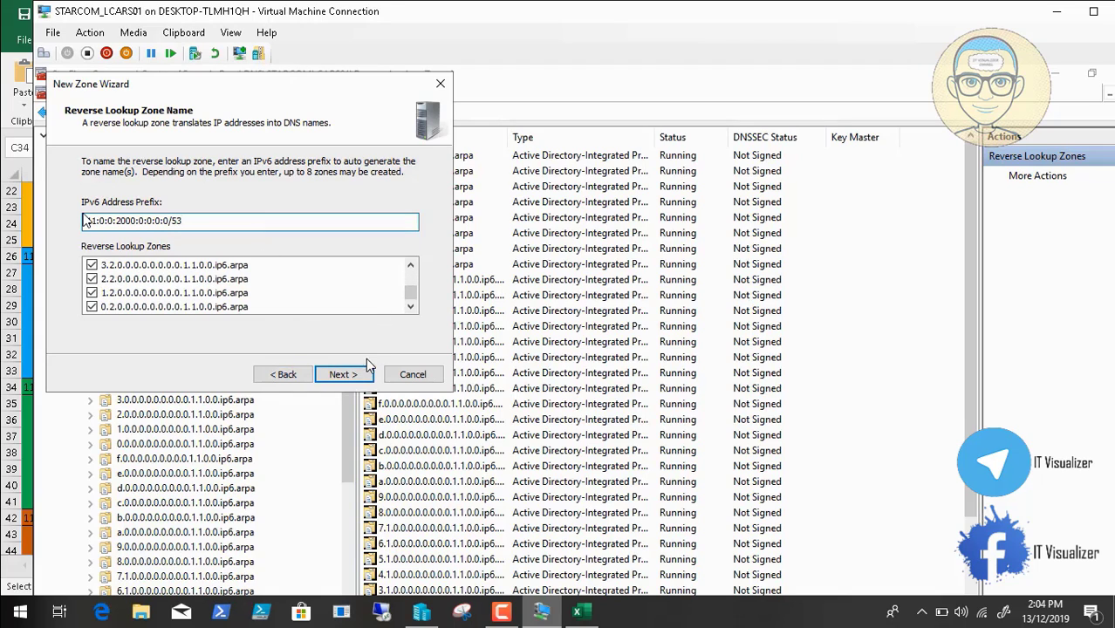
left_click(353, 376)
left_click(353, 377)
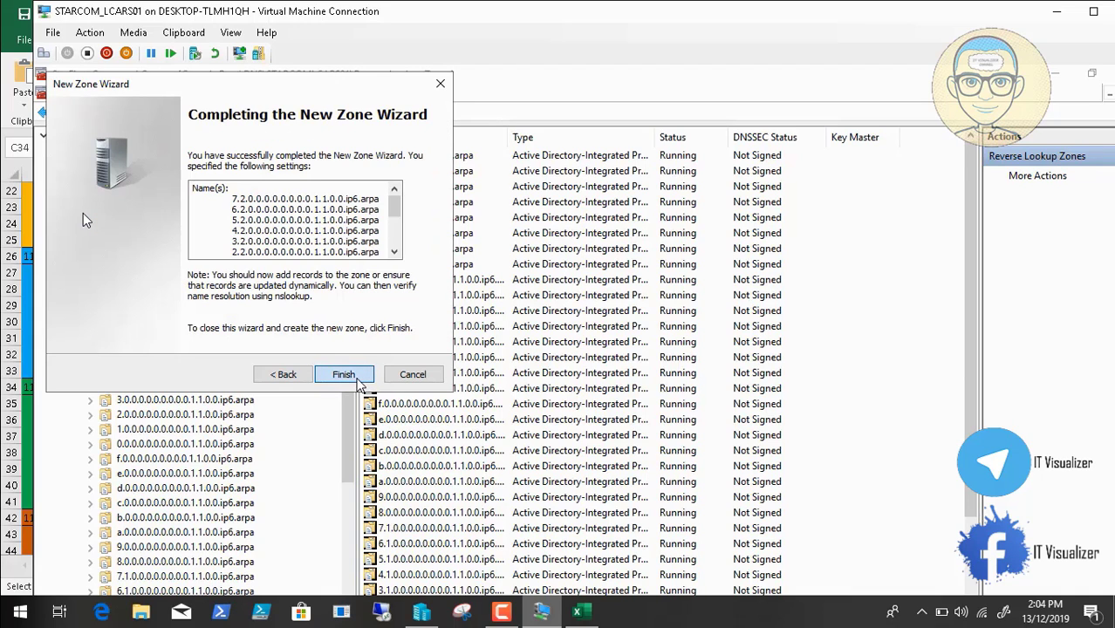
left_click(344, 374)
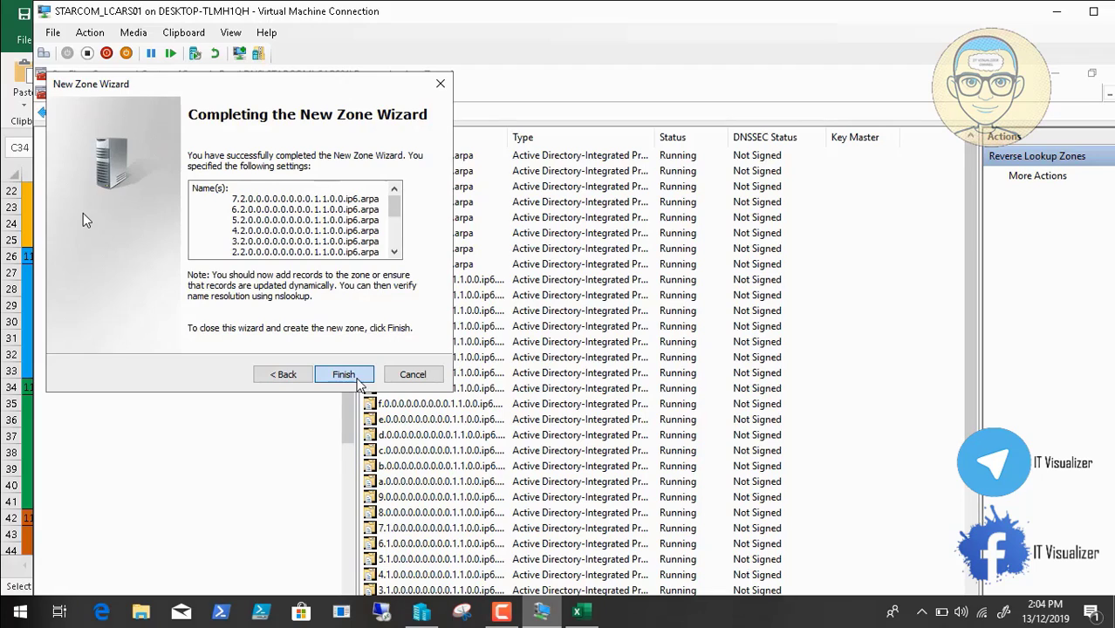
Select the 11:0:0:2800:0:0:0:0 start address in cell C42
left_click(576, 611)
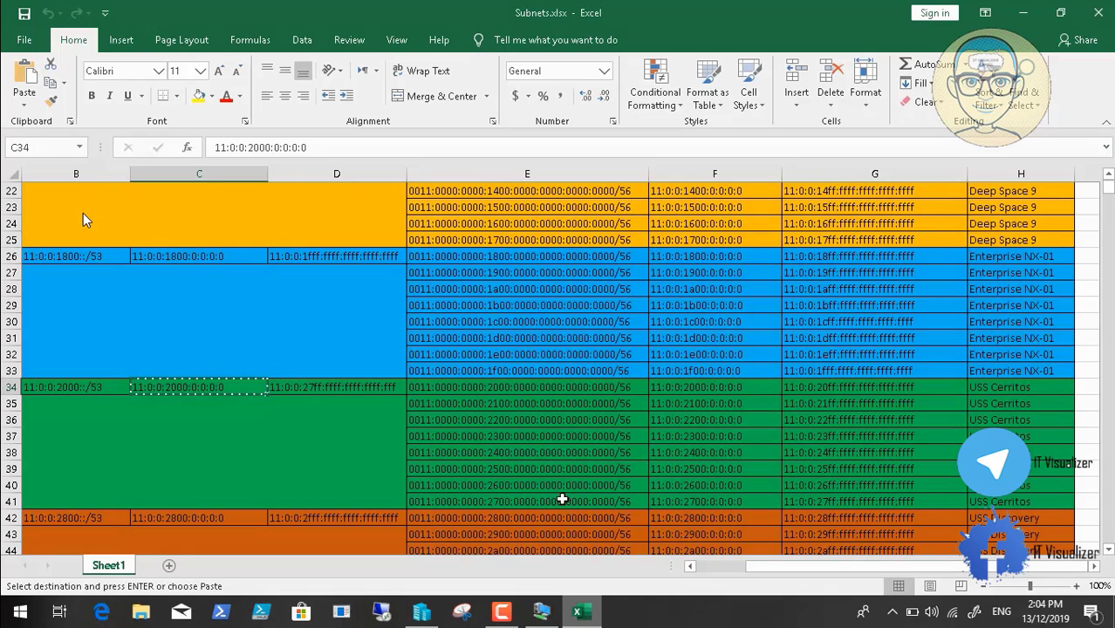
left_click(1107, 551)
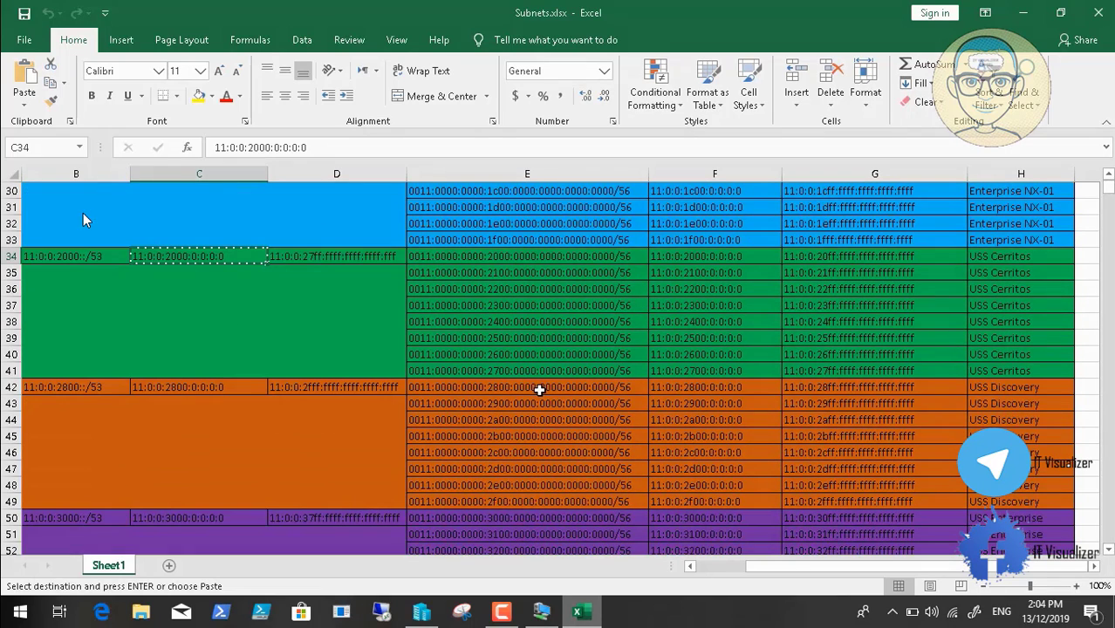
left_click(199, 386)
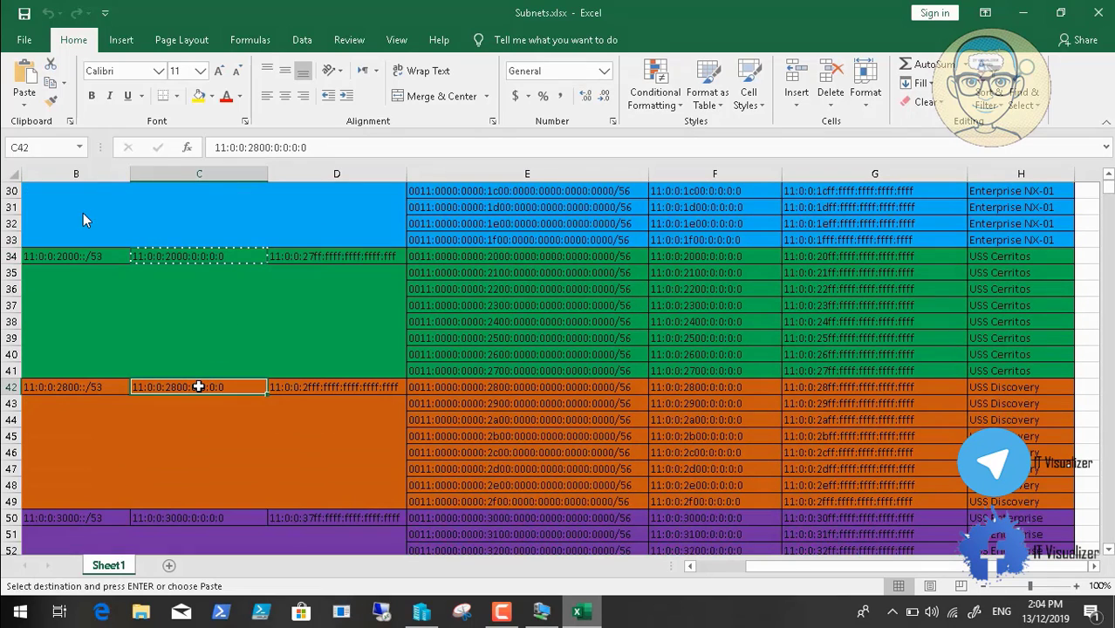
left_click(540, 611)
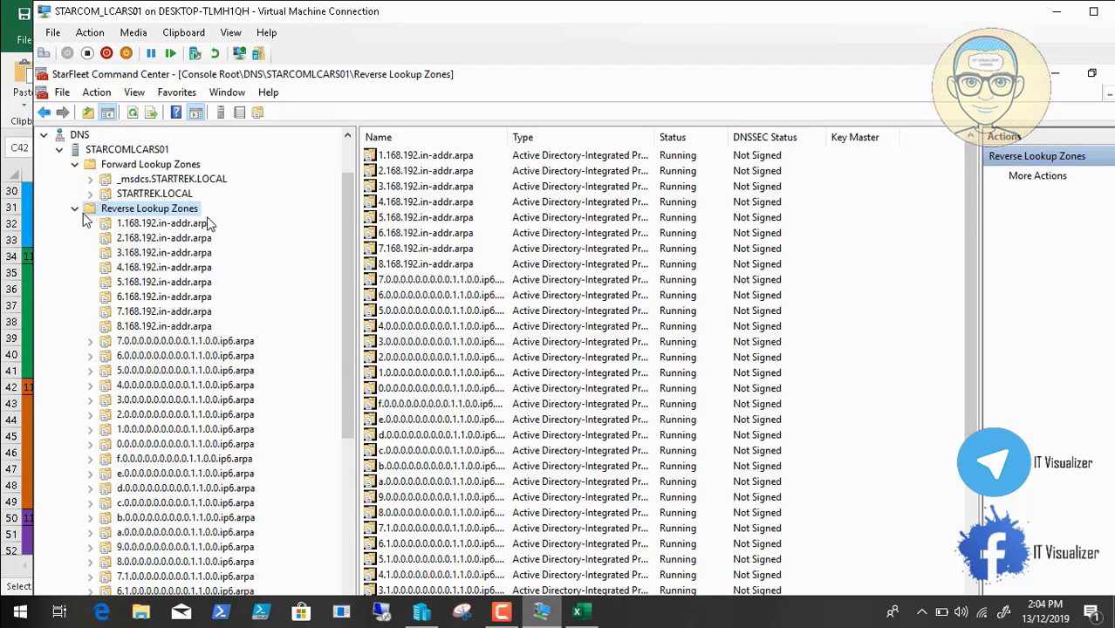
Start another primary, domain-replicated IPv6 reverse lookup zone
right_click(204, 218)
left_click(223, 223)
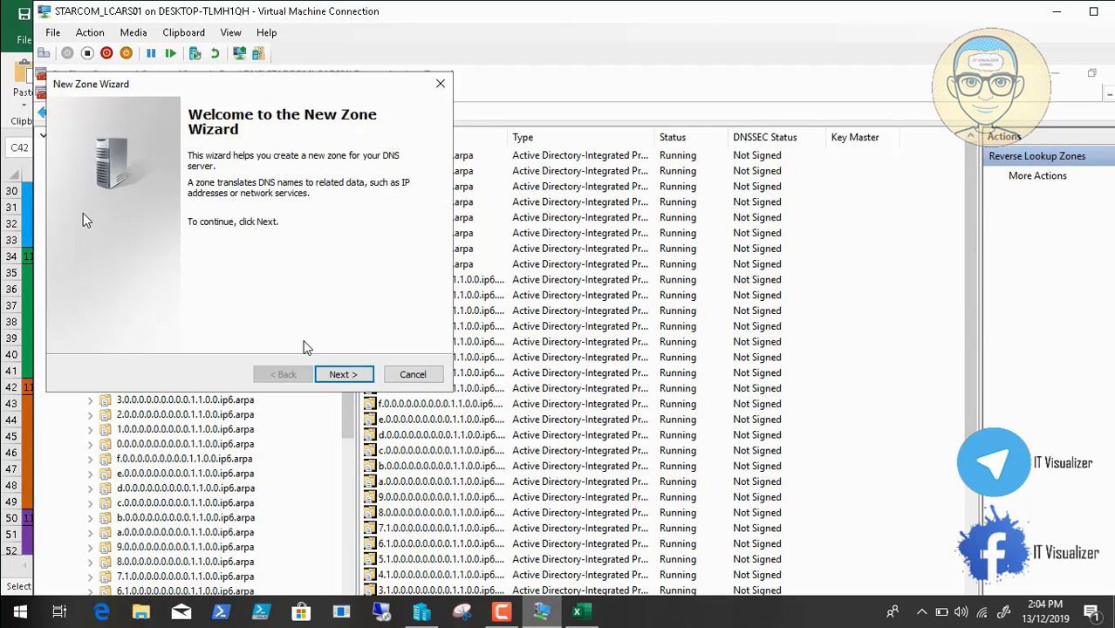
left_click(341, 375)
left_click(341, 375)
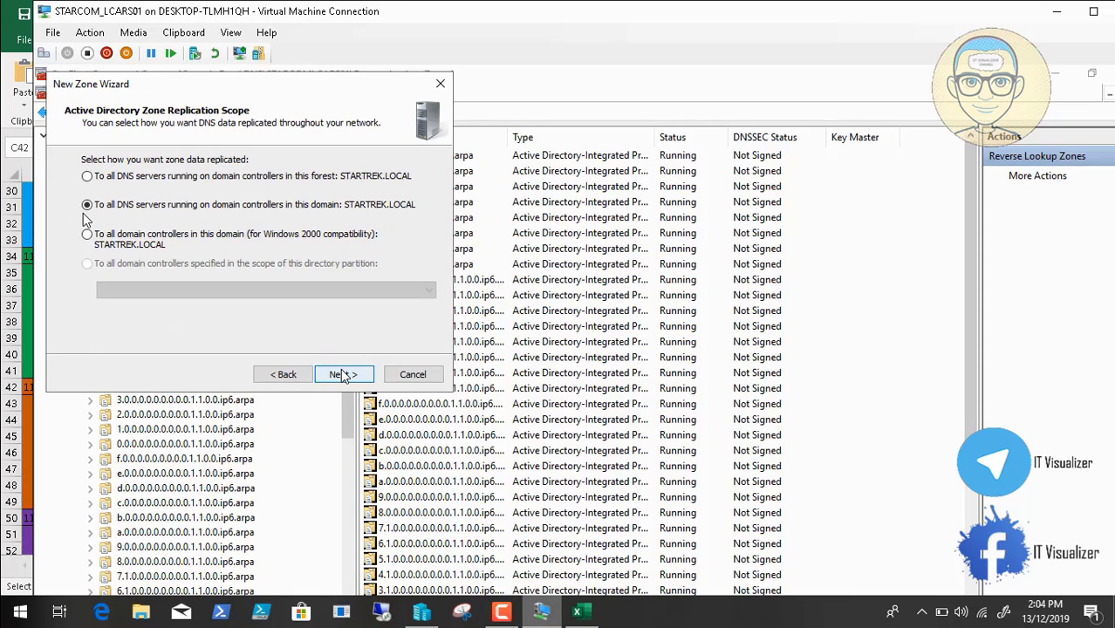
left_click(341, 375)
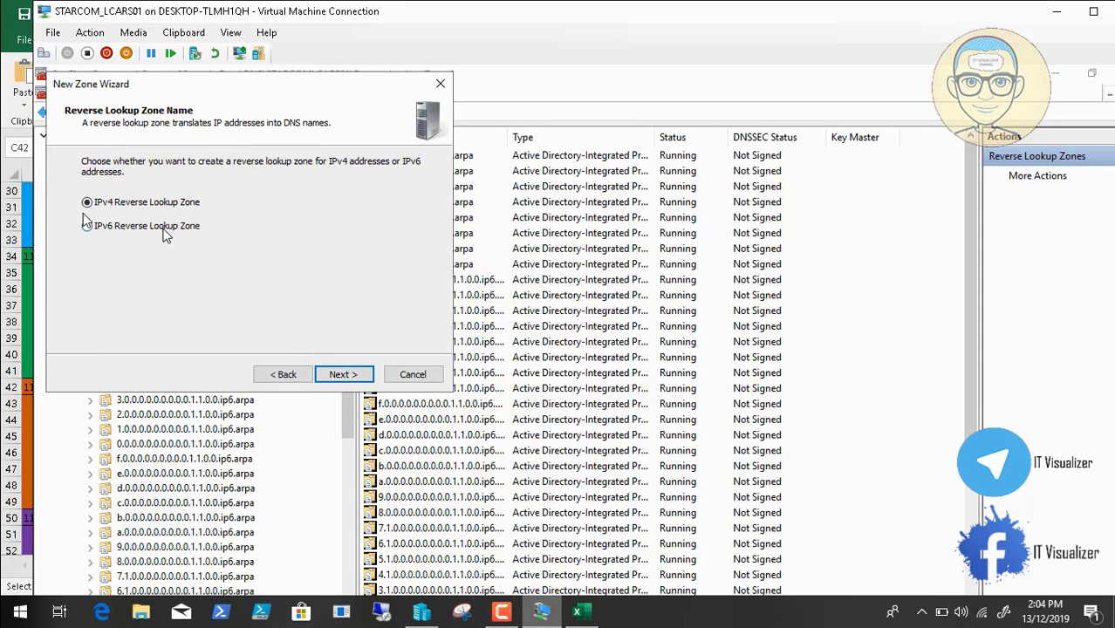
left_click(166, 229)
left_click(343, 375)
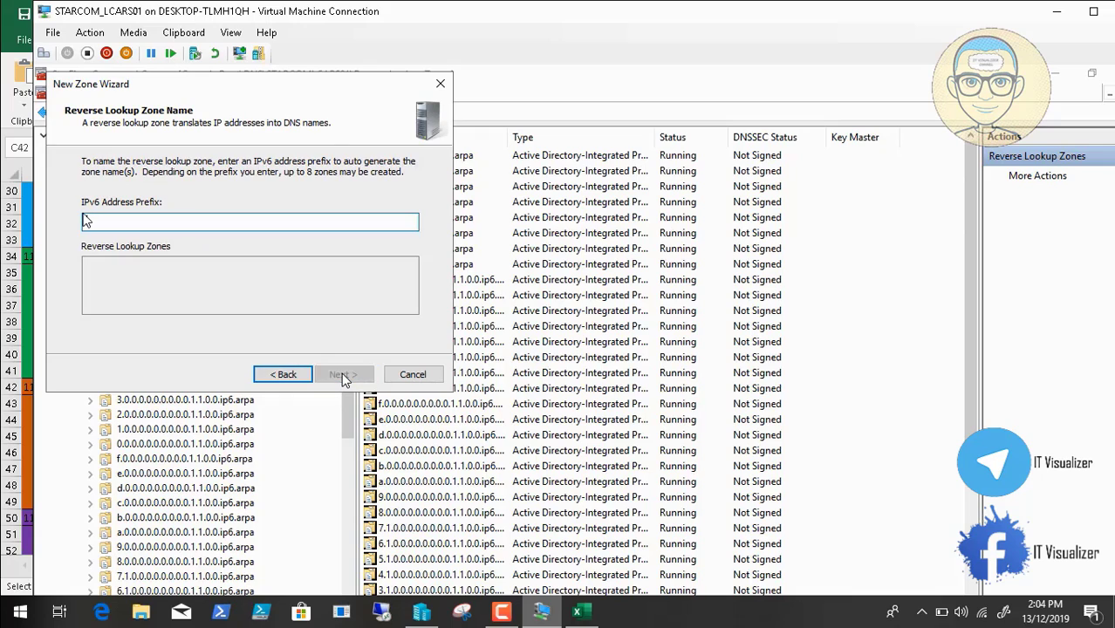
Enter the 11:0:0:2800 prefix and create reverse zones 8.2 through f.2
left_click(188, 34)
left_click(207, 55)
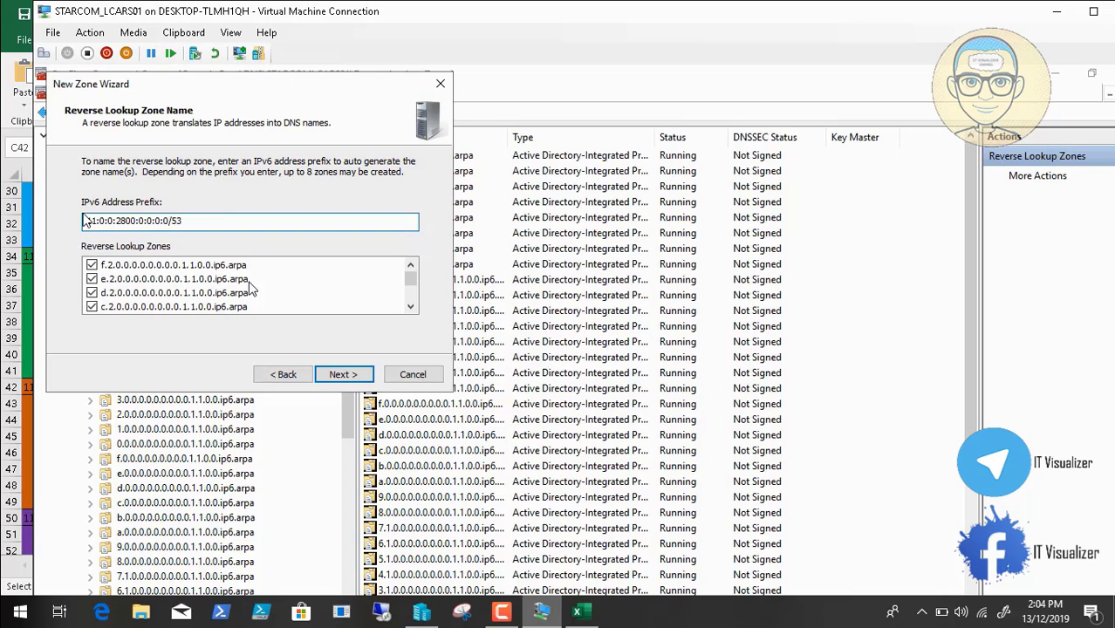
left_click(346, 375)
left_click(346, 376)
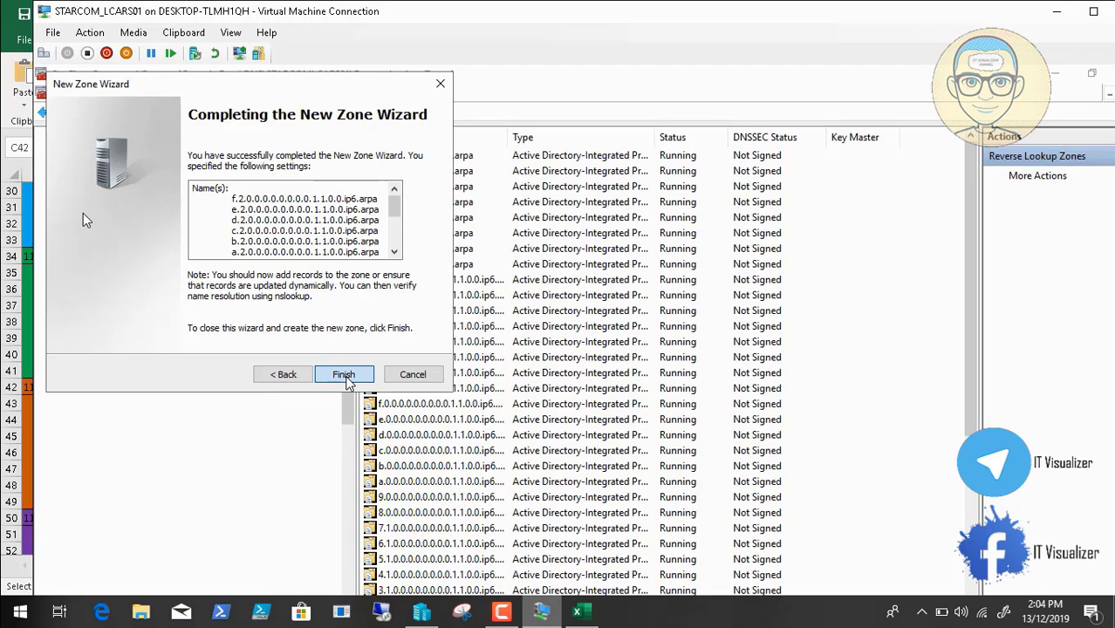
left_click(345, 375)
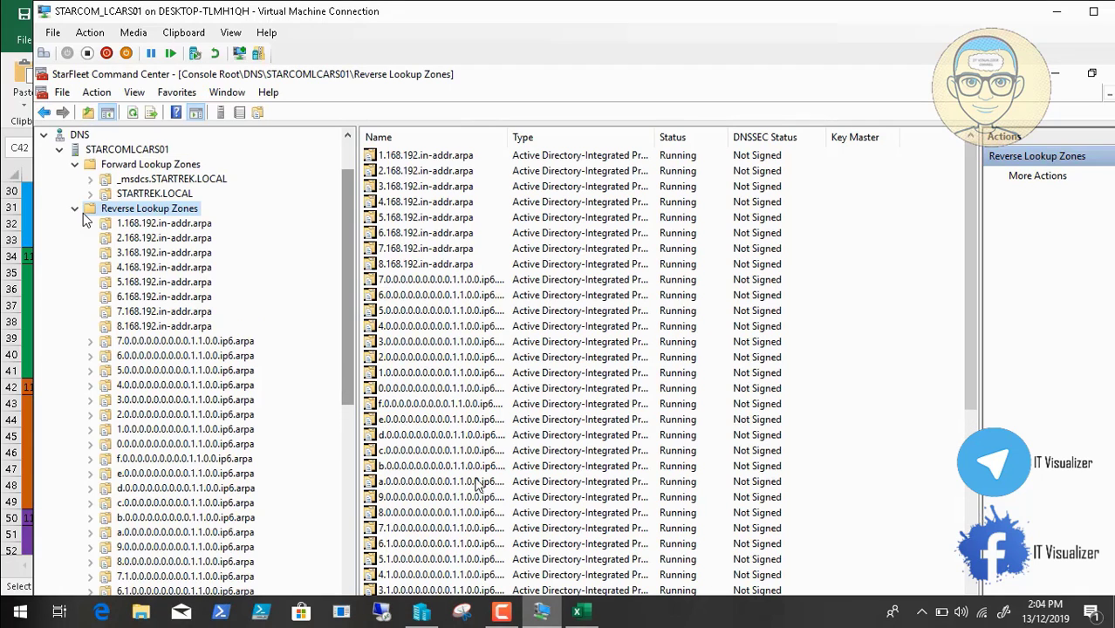
Copy 11:0:0:3000:0:0:0:0 from cell C50 of Subnets.xlsx for the DNS console
left_click(577, 611)
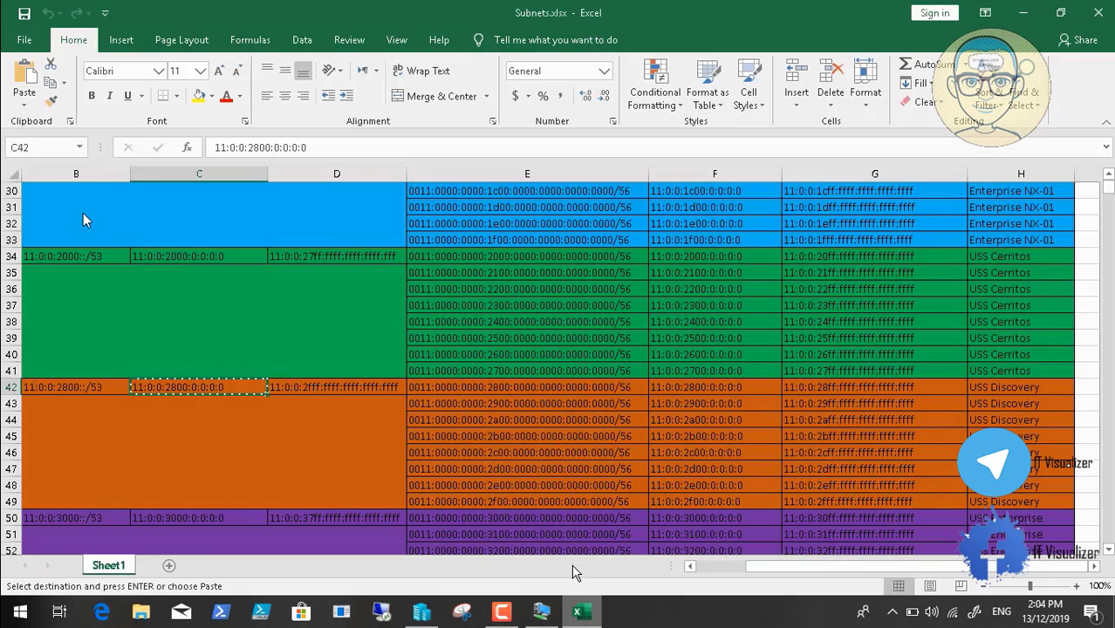
scroll(685, 383, "down", 3)
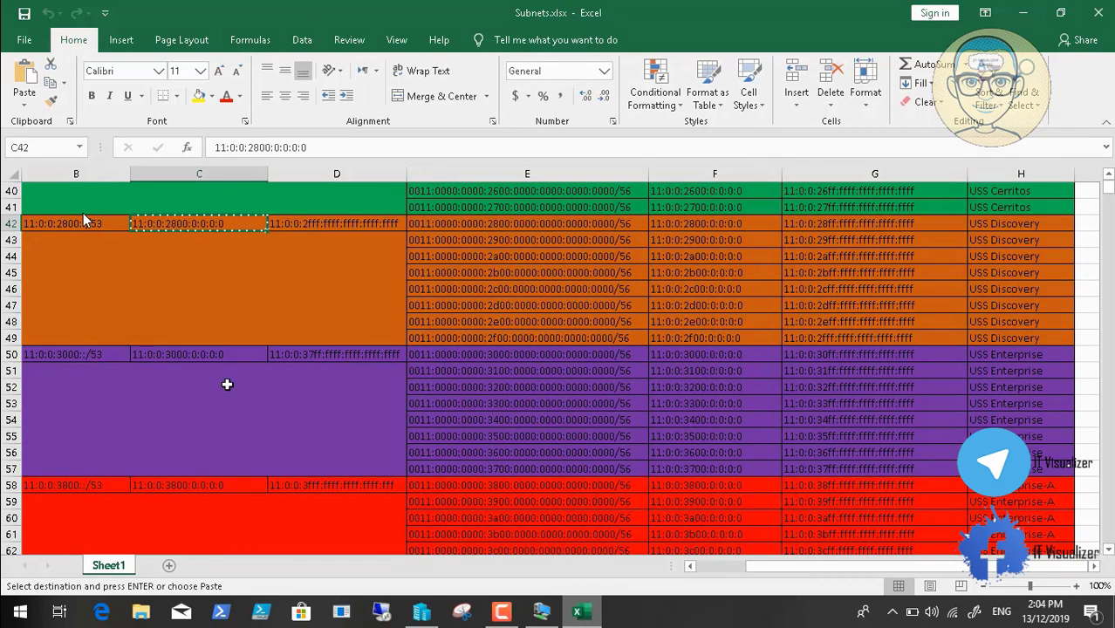
left_click(216, 355)
key("ctrl+c")
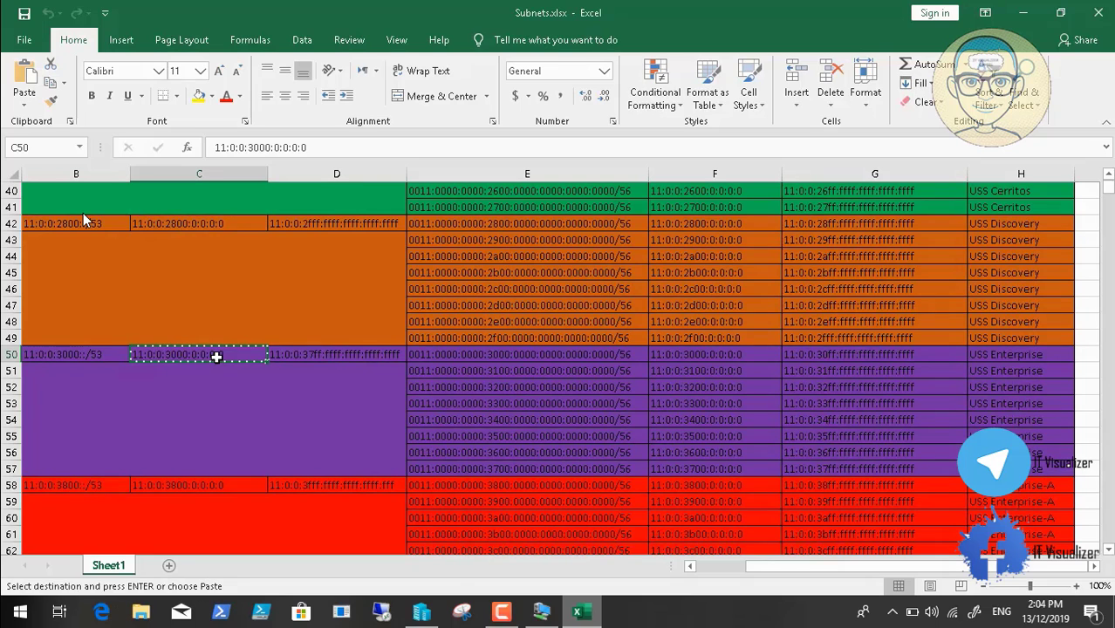
left_click(542, 614)
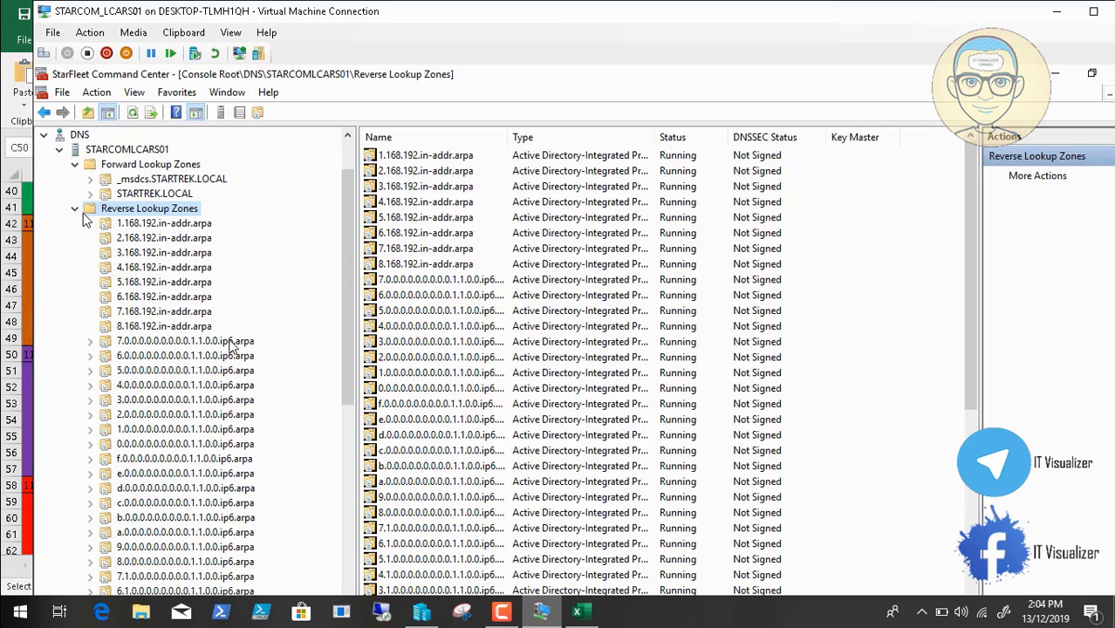
Start a new IPv6 reverse lookup zone keeping the default type and replication scope
right_click(163, 216)
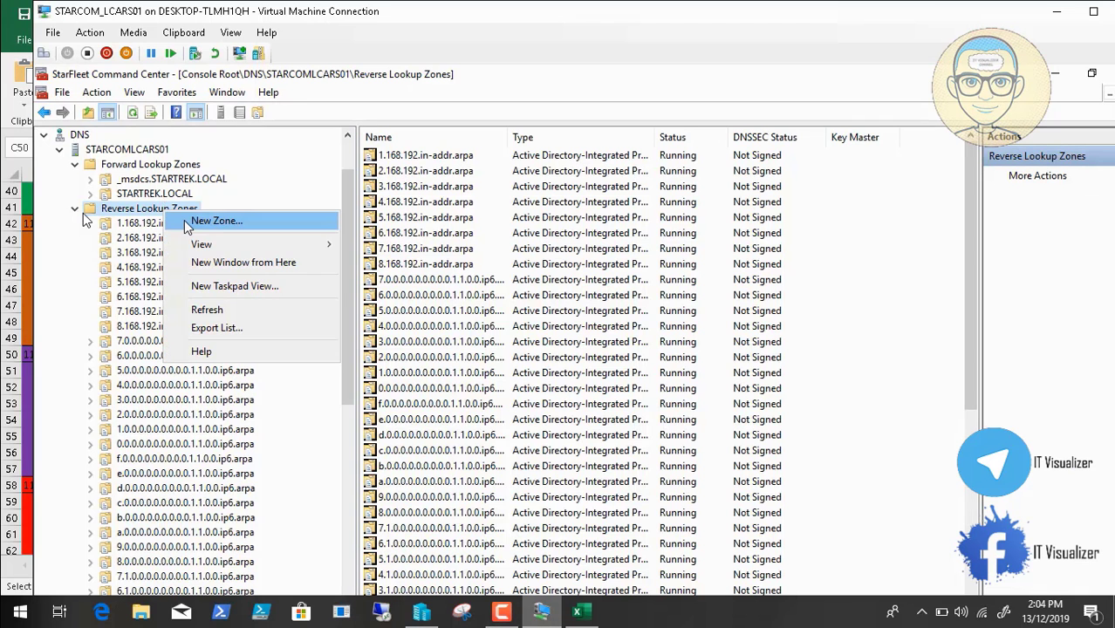
left_click(186, 221)
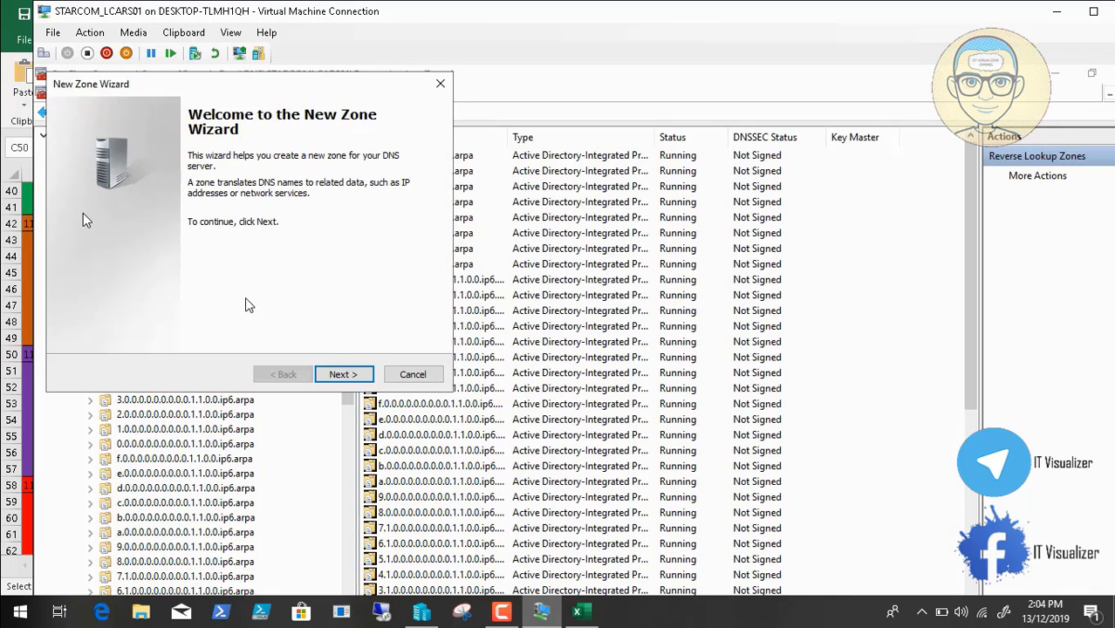
left_click(351, 376)
left_click(353, 378)
left_click(353, 380)
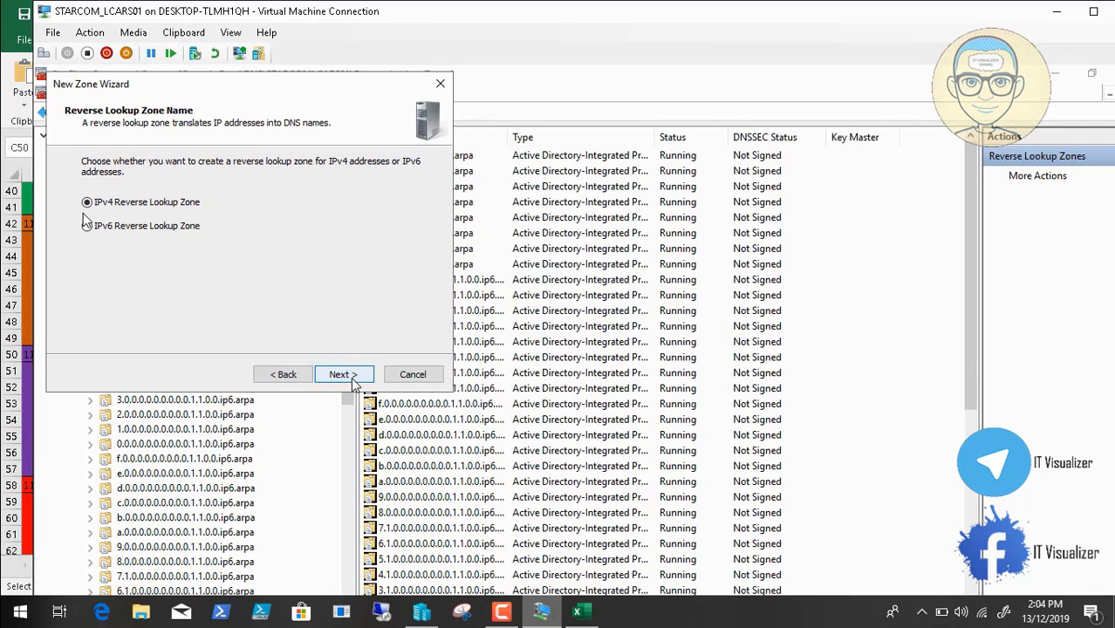
left_click(353, 378)
left_click(287, 376)
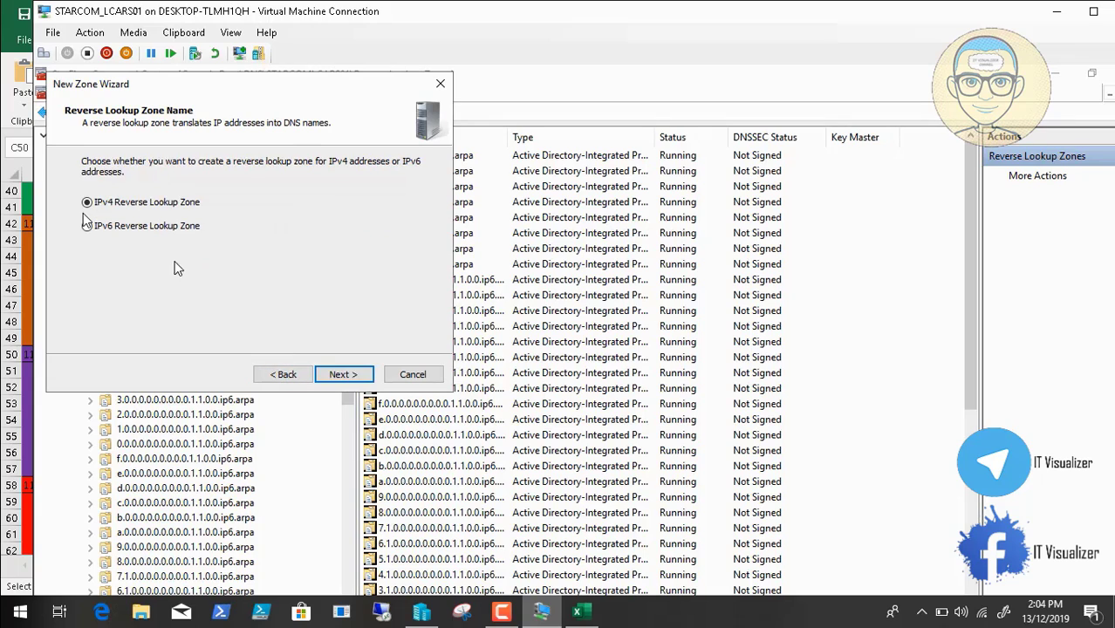
left_click(356, 377)
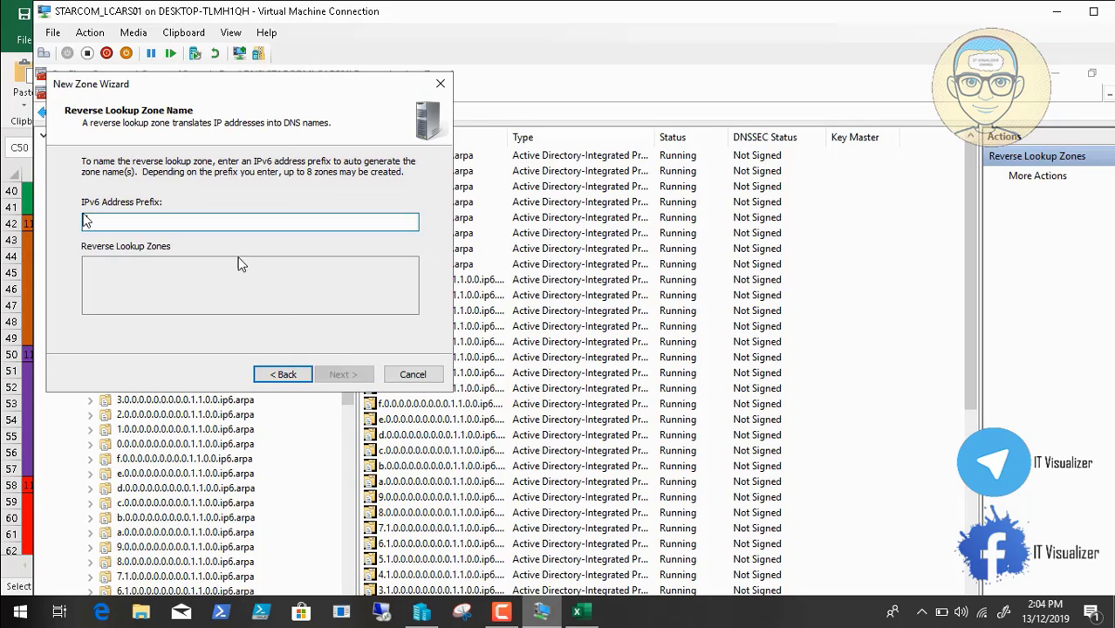
Enter the 11:0:0:3000 prefix with /53 and create reverse zones 0.3 through 7.3
left_click(183, 32)
left_click(212, 51)
type("53")
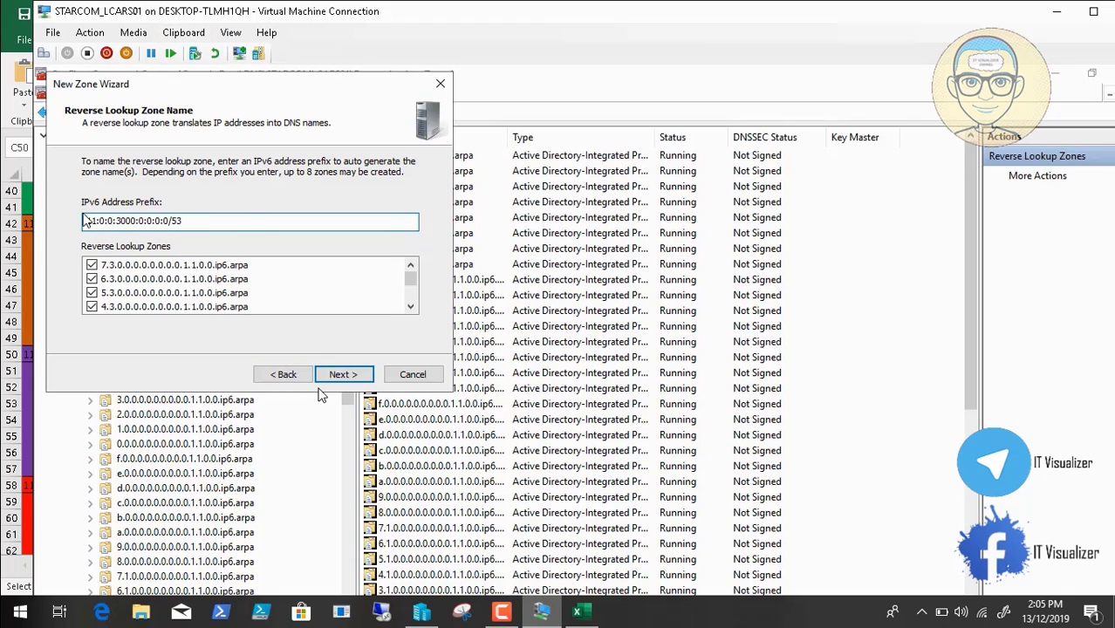
left_click(344, 377)
left_click(344, 375)
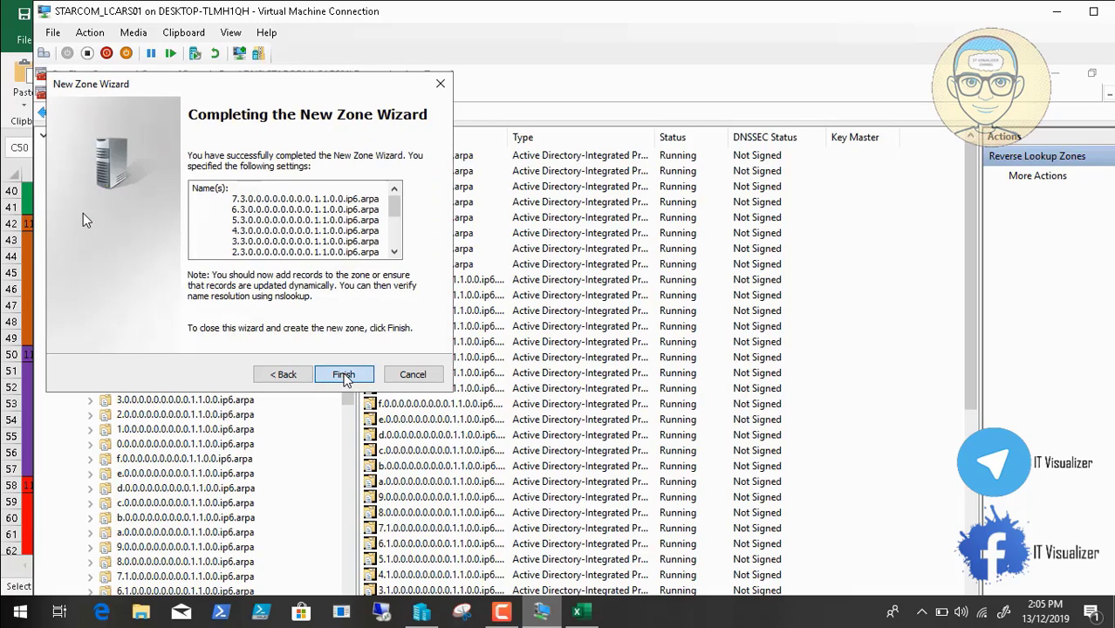
left_click(344, 377)
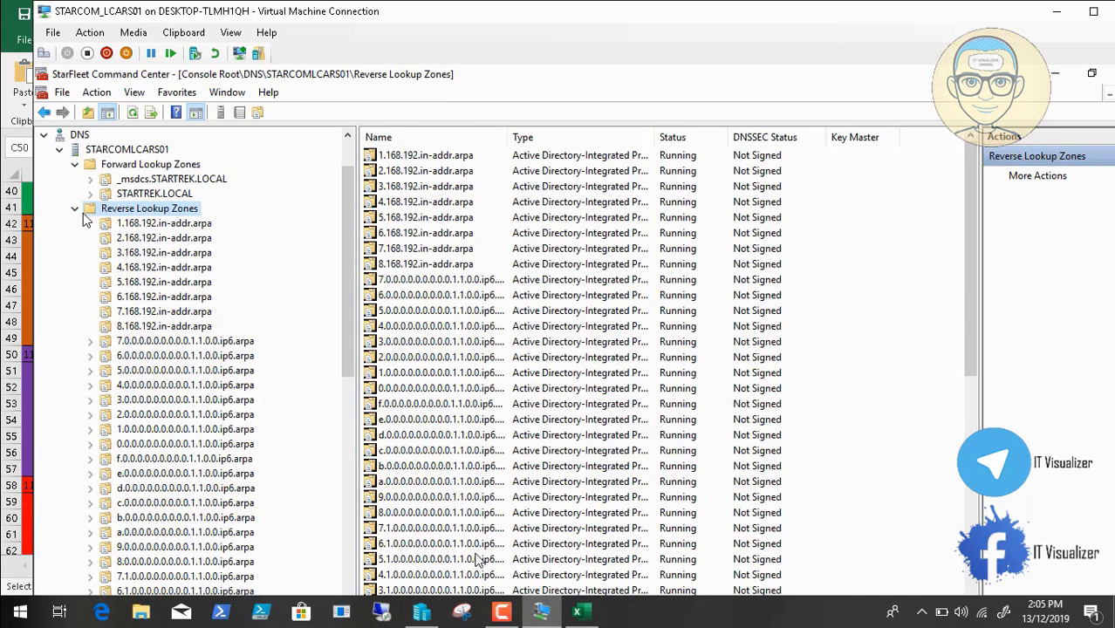
Copy the 3800 prefix from cell C58 and start a new zone, keeping the default type and replication scope
left_click(591, 617)
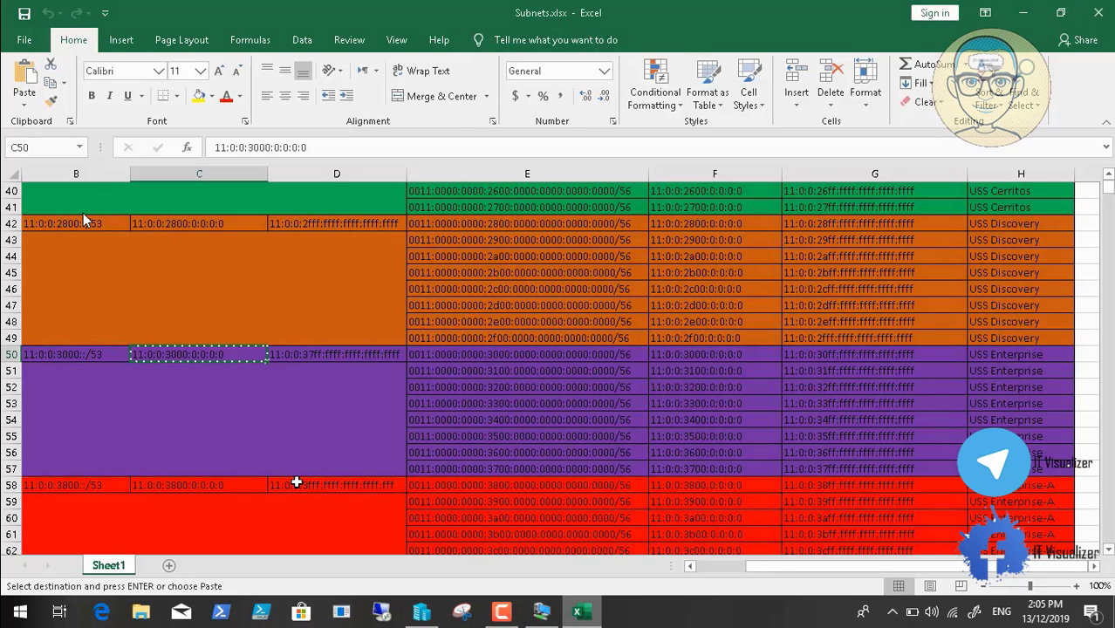
left_click(239, 484)
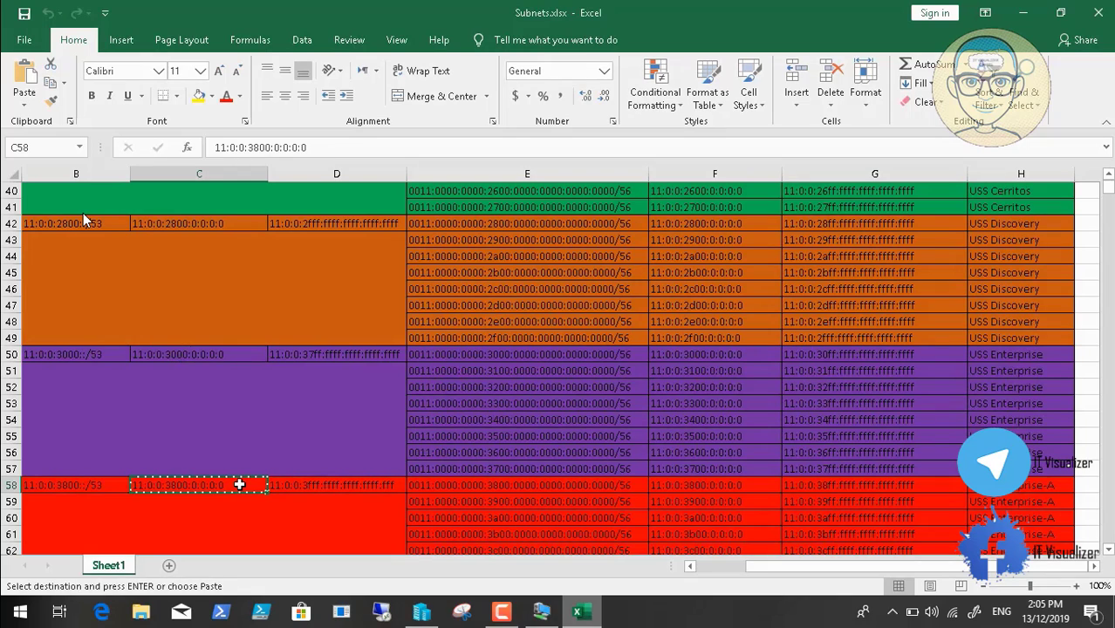
left_click(541, 611)
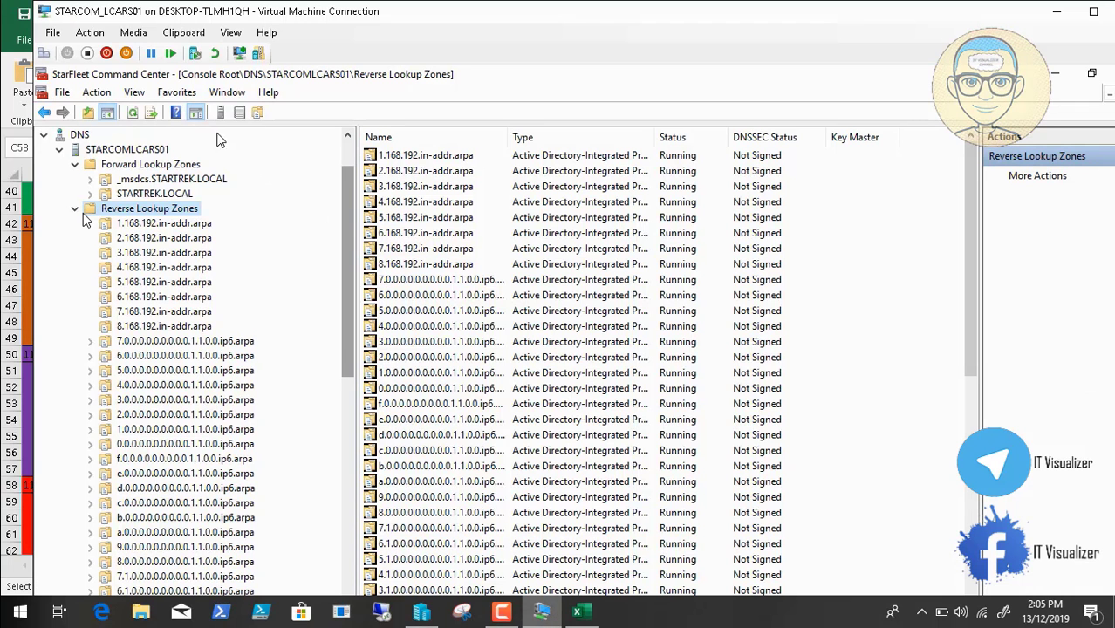
right_click(184, 214)
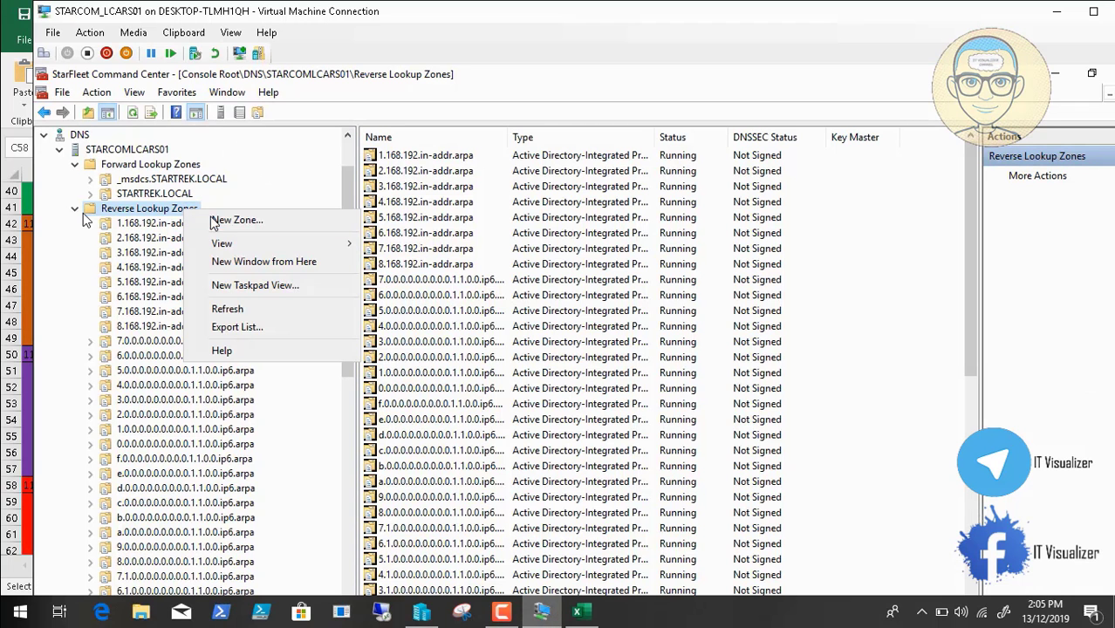
left_click(221, 222)
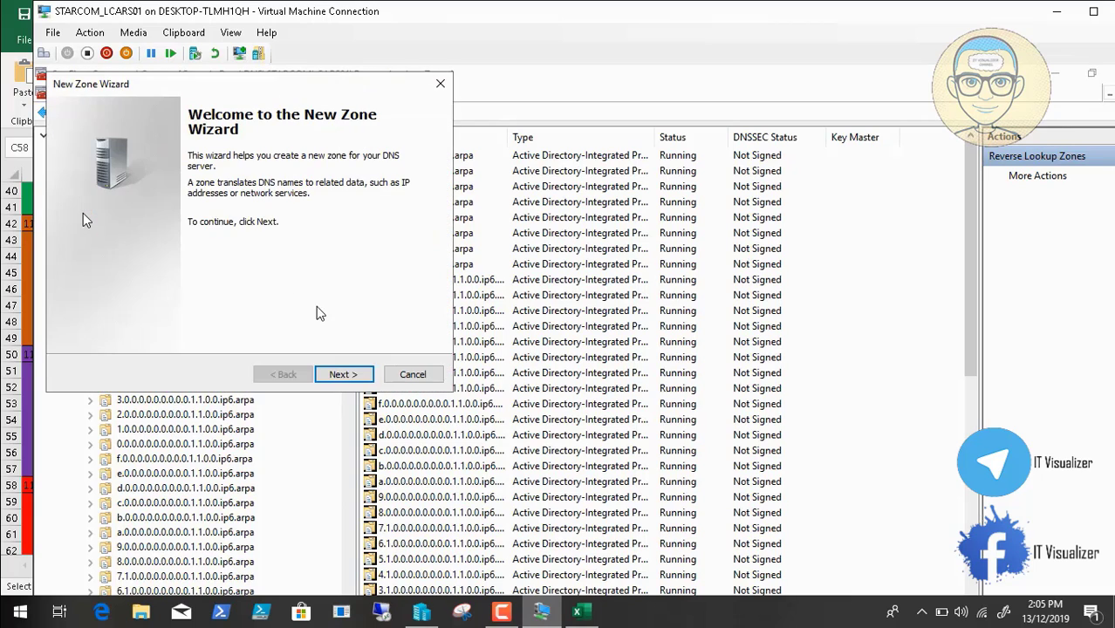
left_click(341, 374)
left_click(341, 374)
left_click(341, 374)
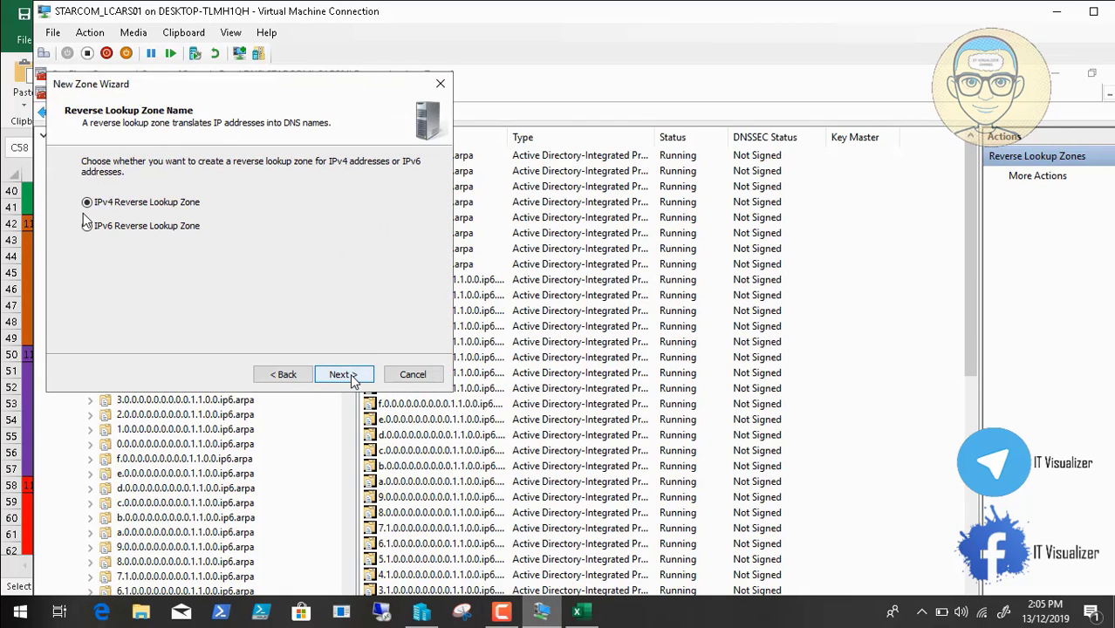
left_click(341, 374)
Create IPv6 reverse zones for 11:0:0:3800:0:0:0:0/53 with secure-only dynamic updates
left_click(284, 374)
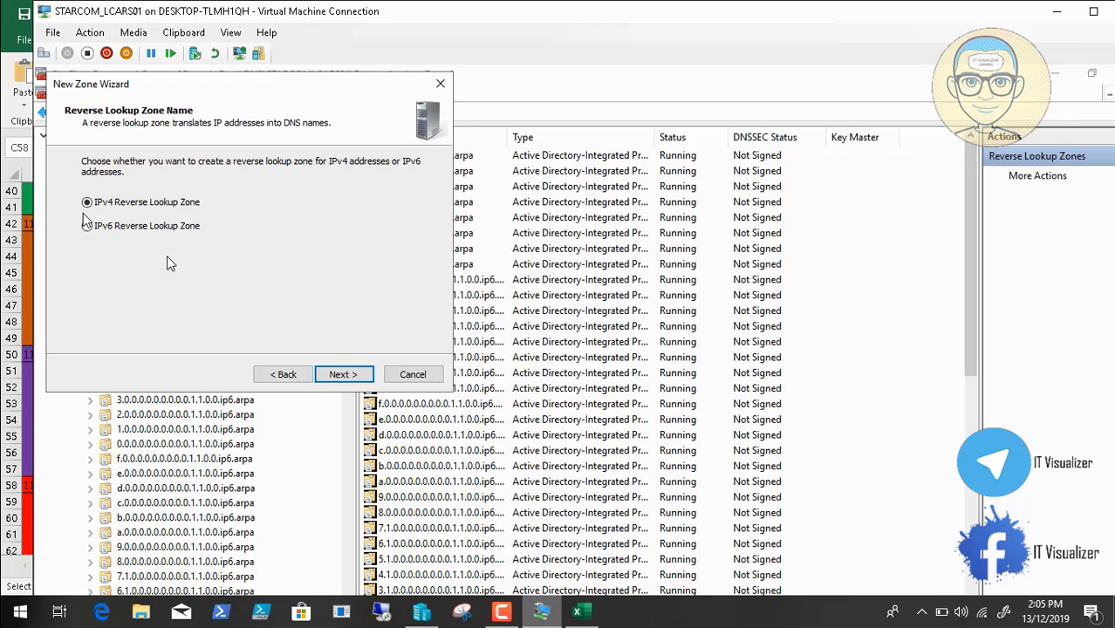
left_click(119, 228)
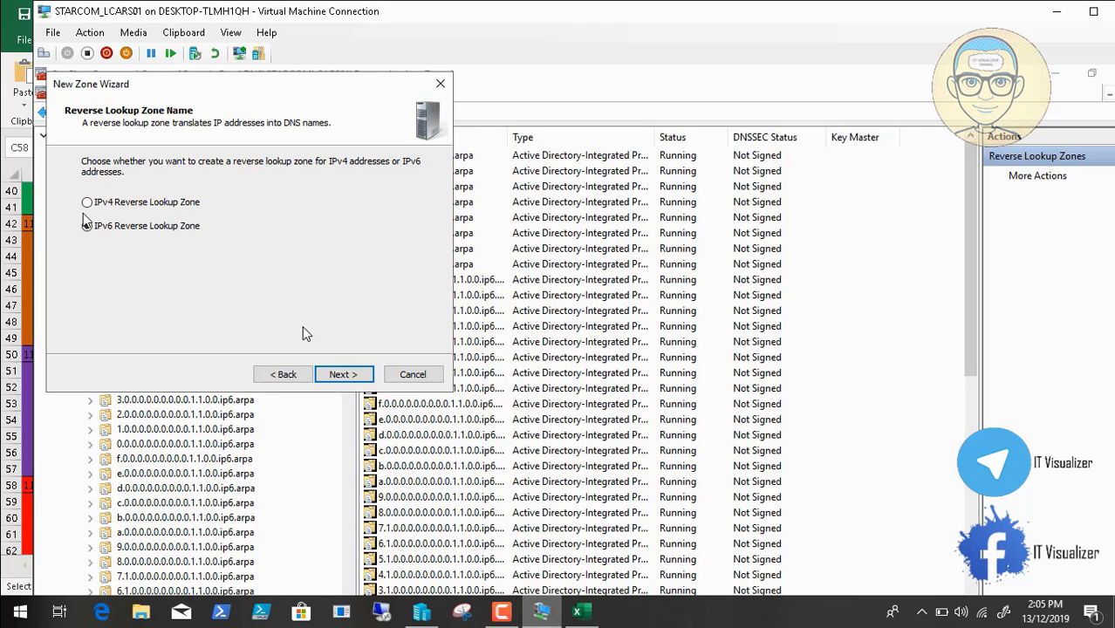
left_click(341, 374)
left_click(183, 33)
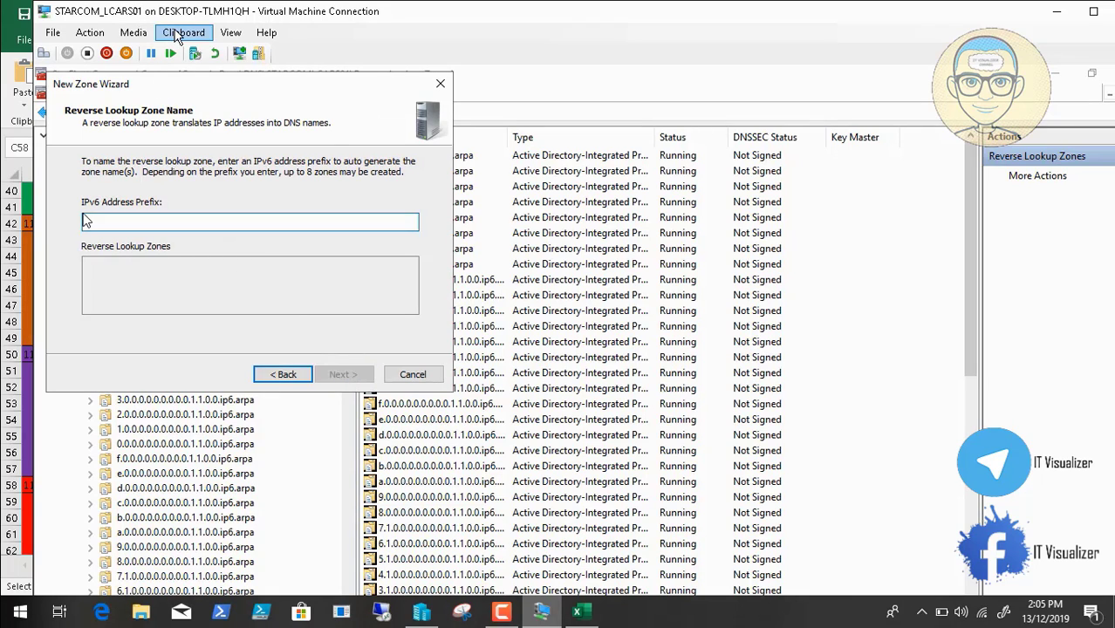
left_click(188, 49)
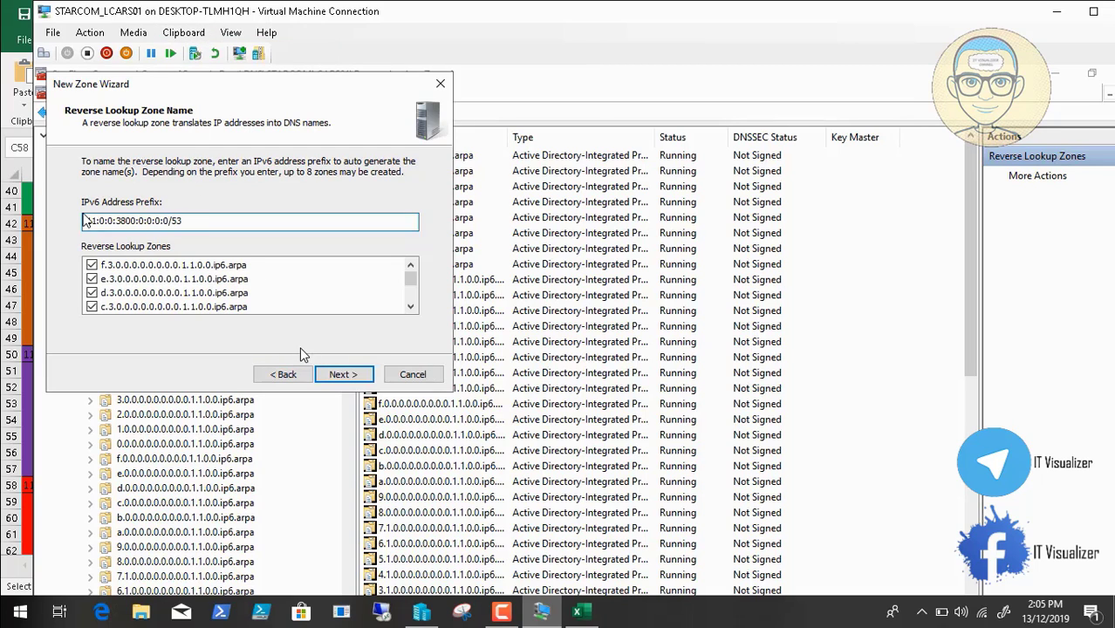
left_click(343, 374)
left_click(343, 374)
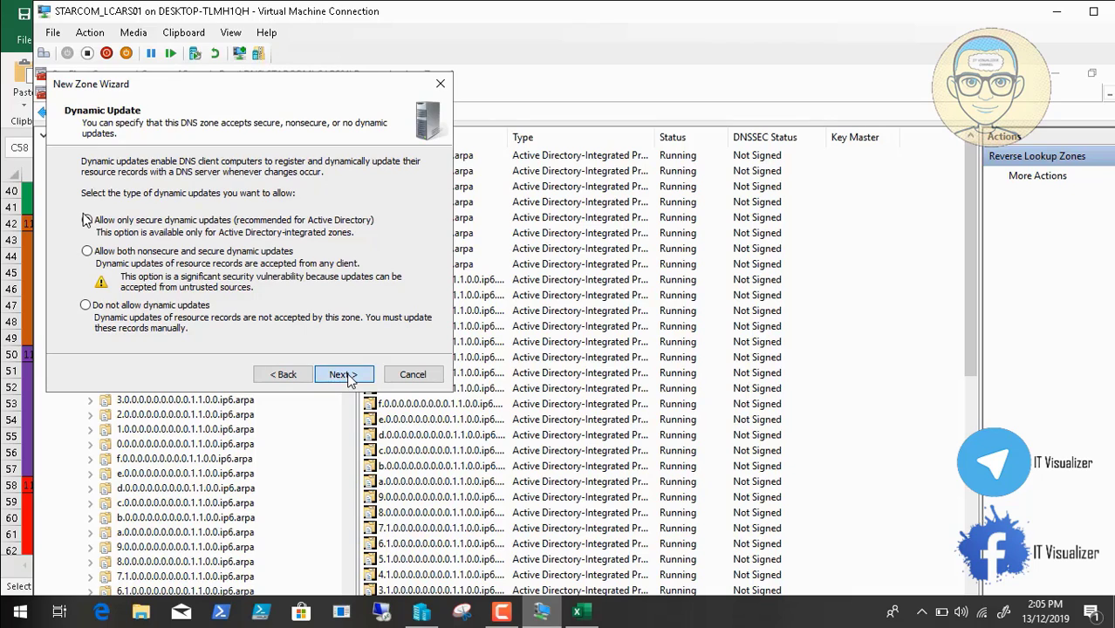
left_click(345, 374)
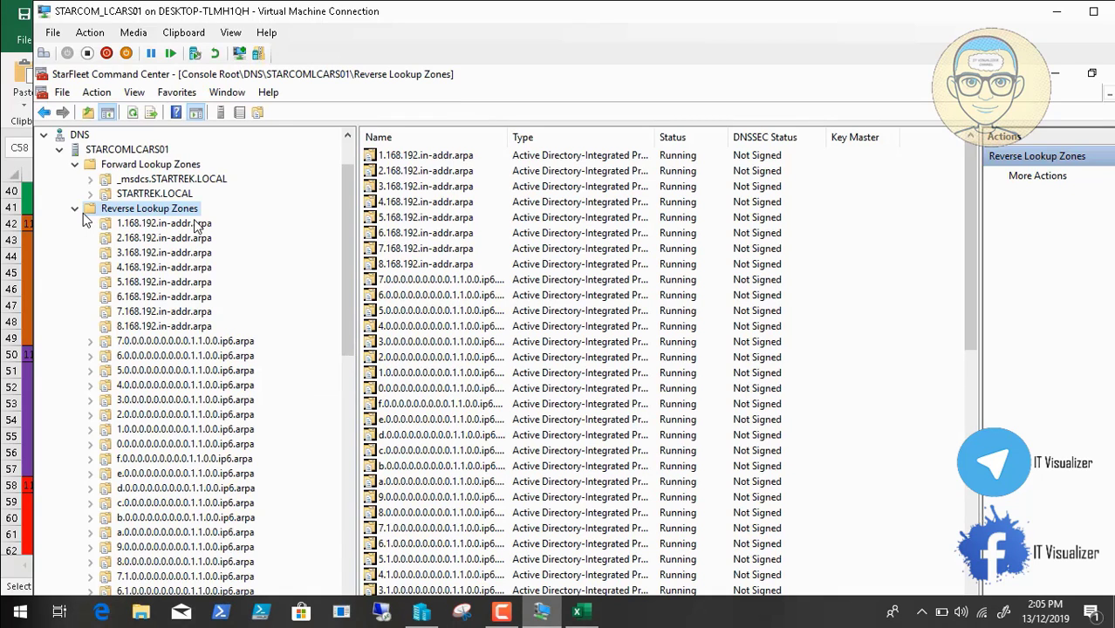
Review the STARTREK.LOCAL records, then inspect the 7.0, 6.0 and 5.0 ip6.arpa zones' SOA and NS records
left_click(149, 193)
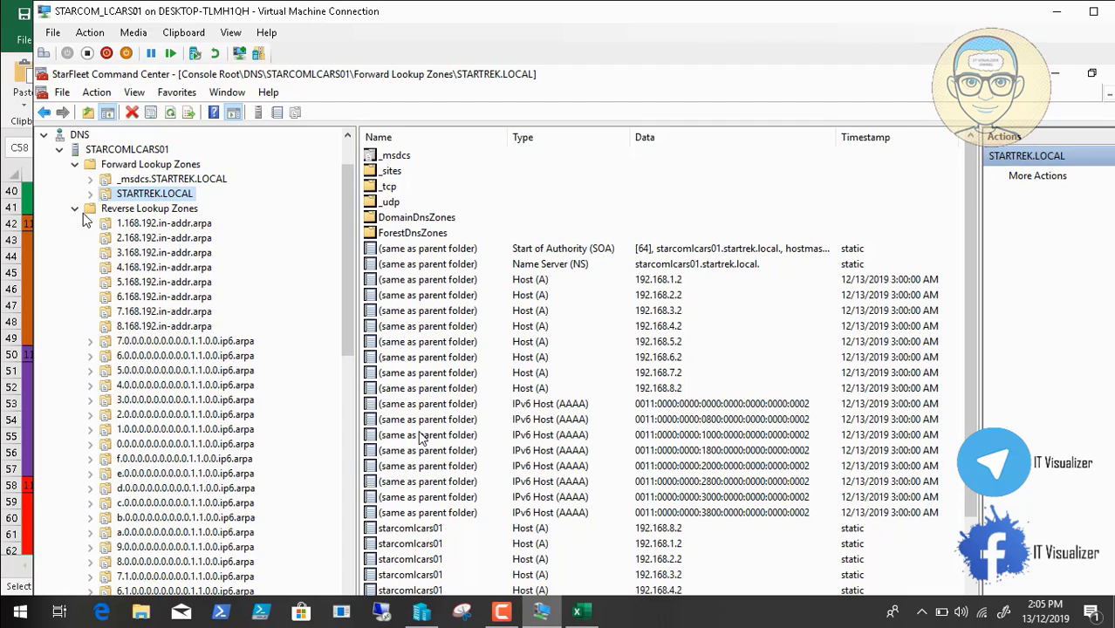
scroll(340, 285, "down", 1)
scroll(356, 410, "down", 15)
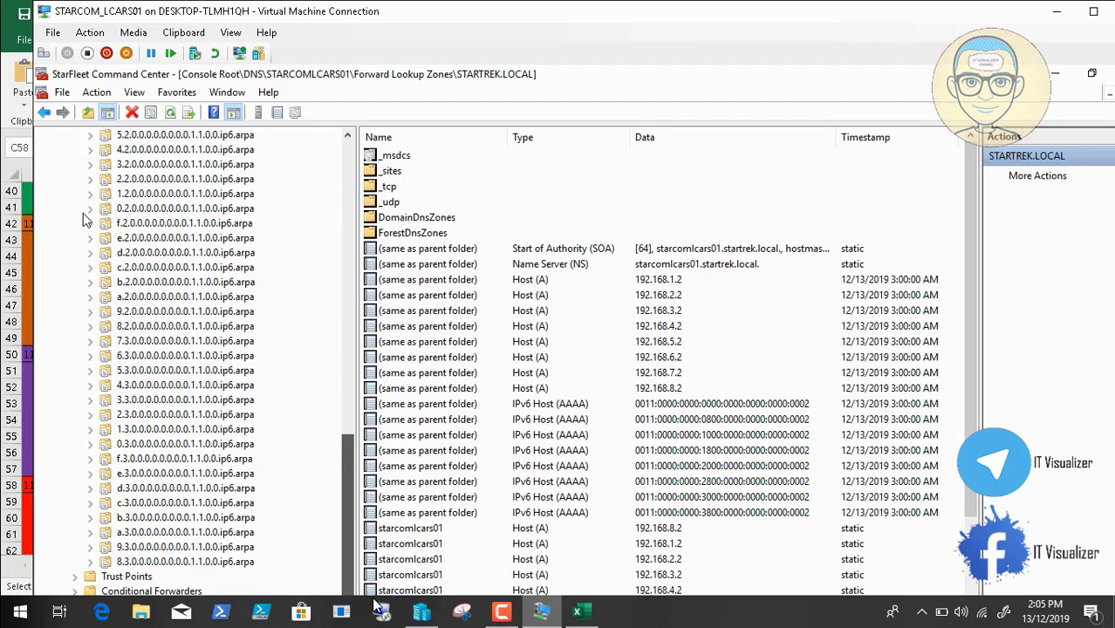
scroll(262, 296, "up", 14)
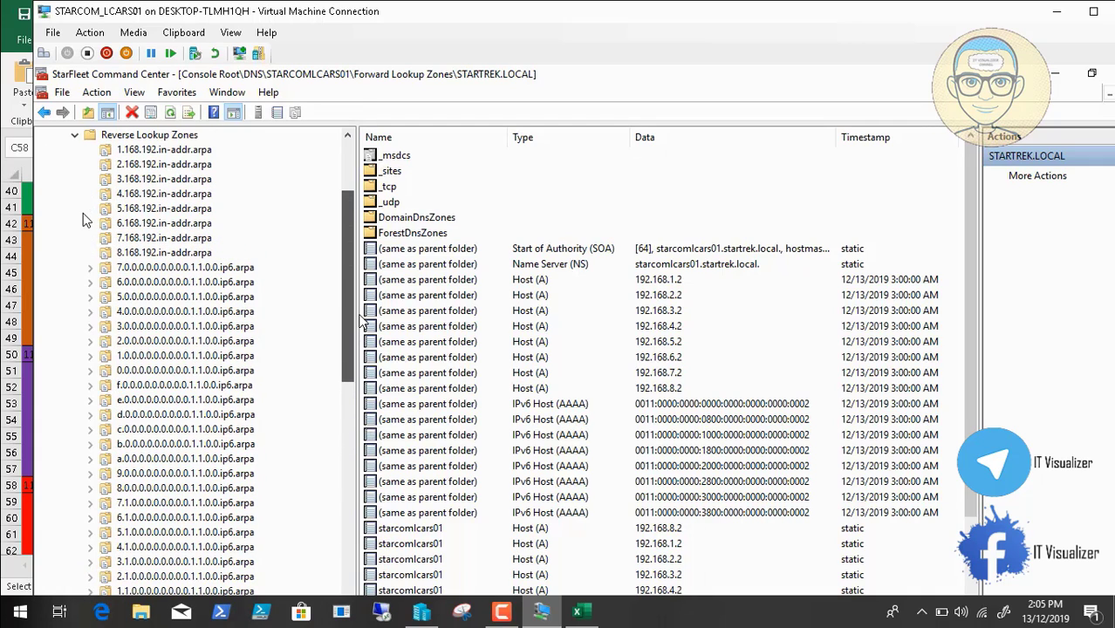
left_click(231, 270)
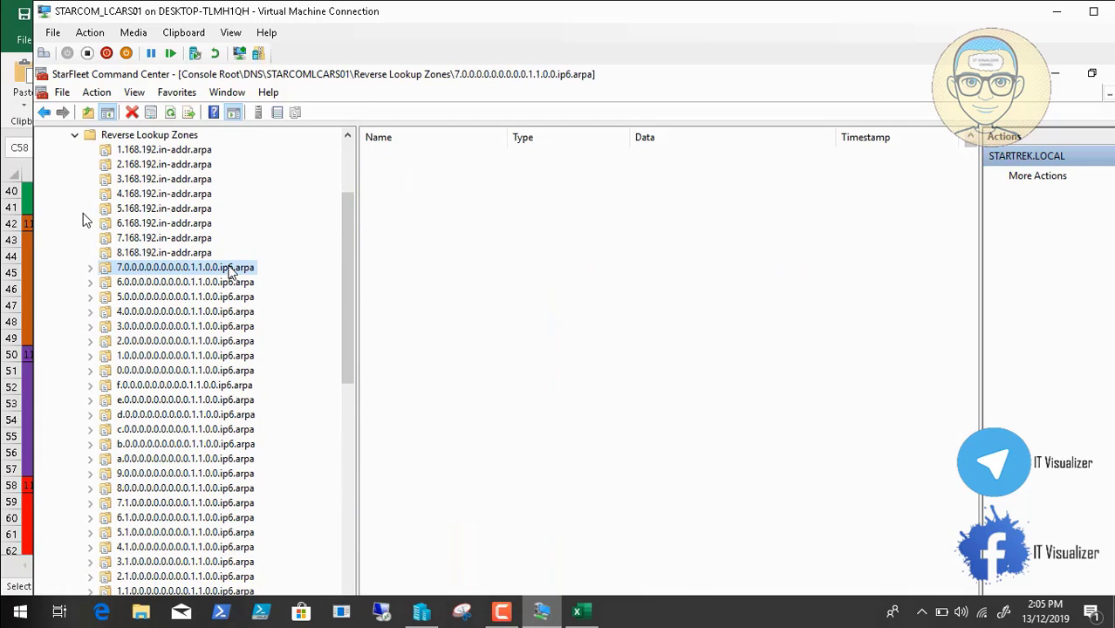
left_click(194, 284)
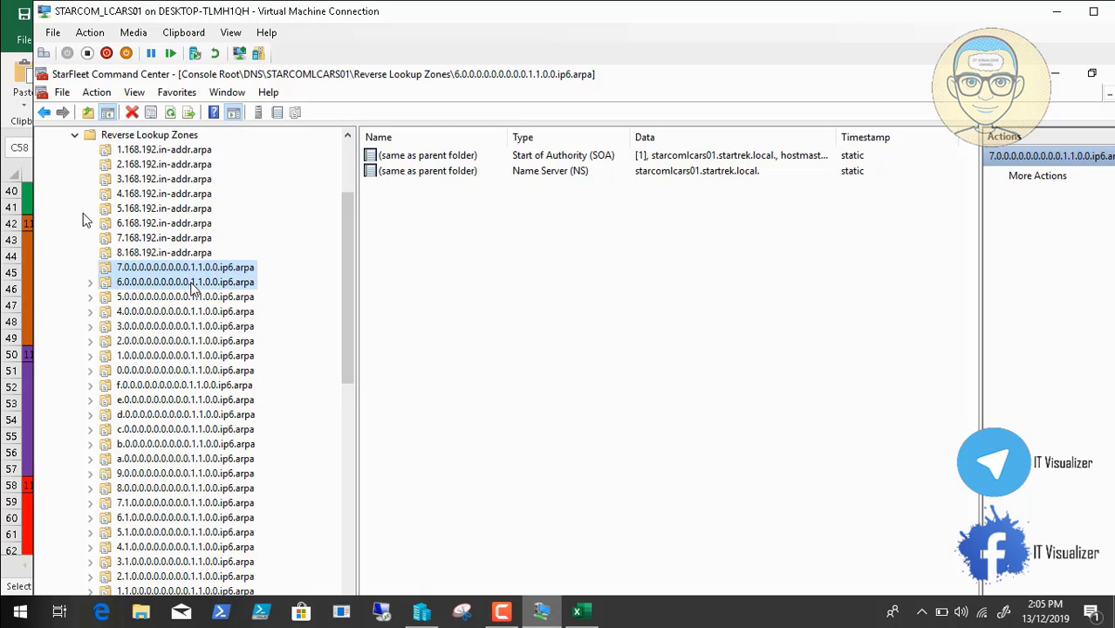
left_click(193, 298)
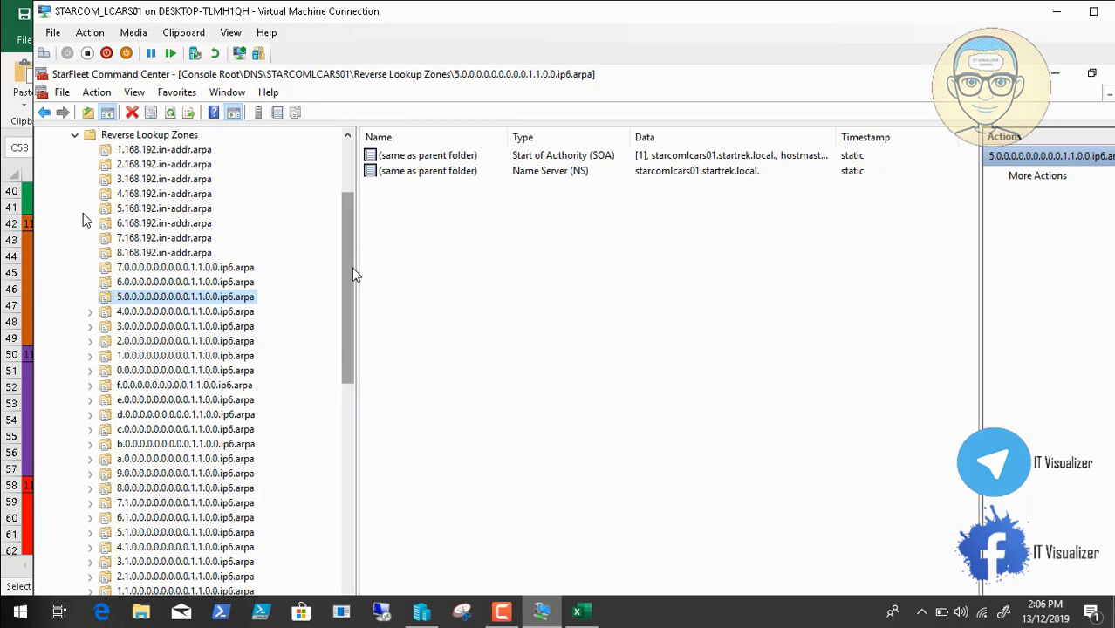
Show the VM full screen, select STARTREK.LOCAL, then minimize the DNS console and select This PC
left_click(231, 33)
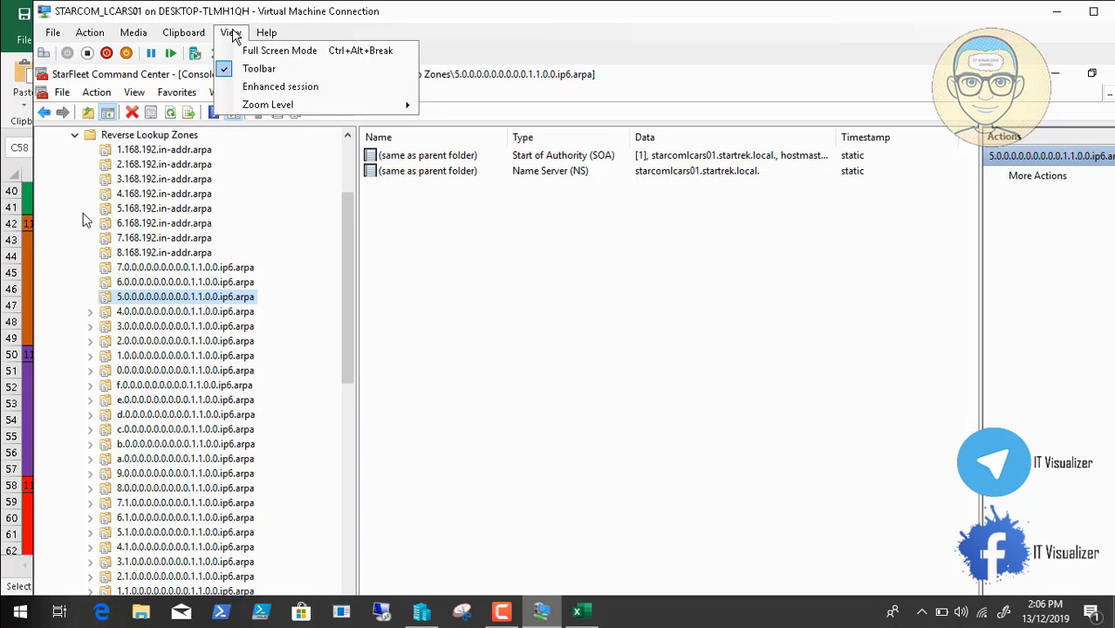
left_click(253, 50)
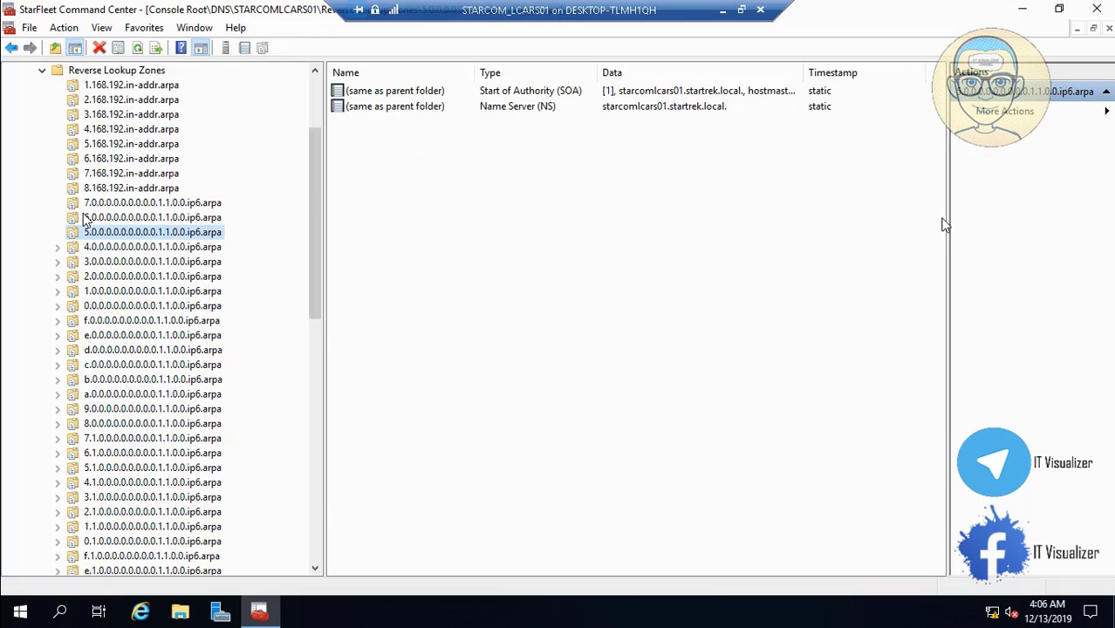
scroll(311, 152, "up", 3)
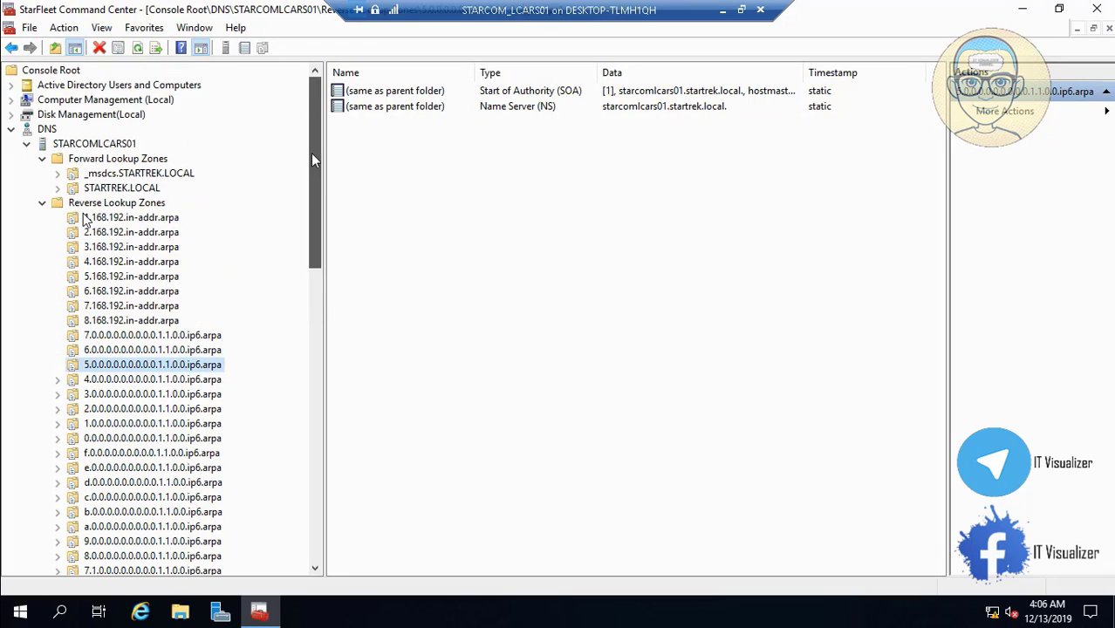
left_click(110, 190)
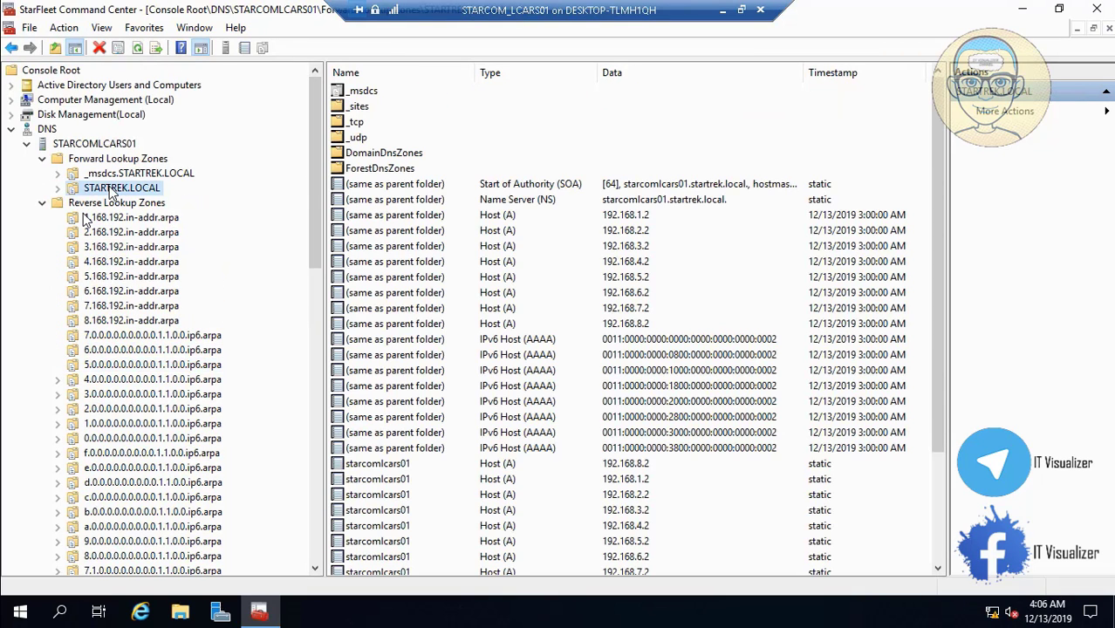
left_click(1018, 10)
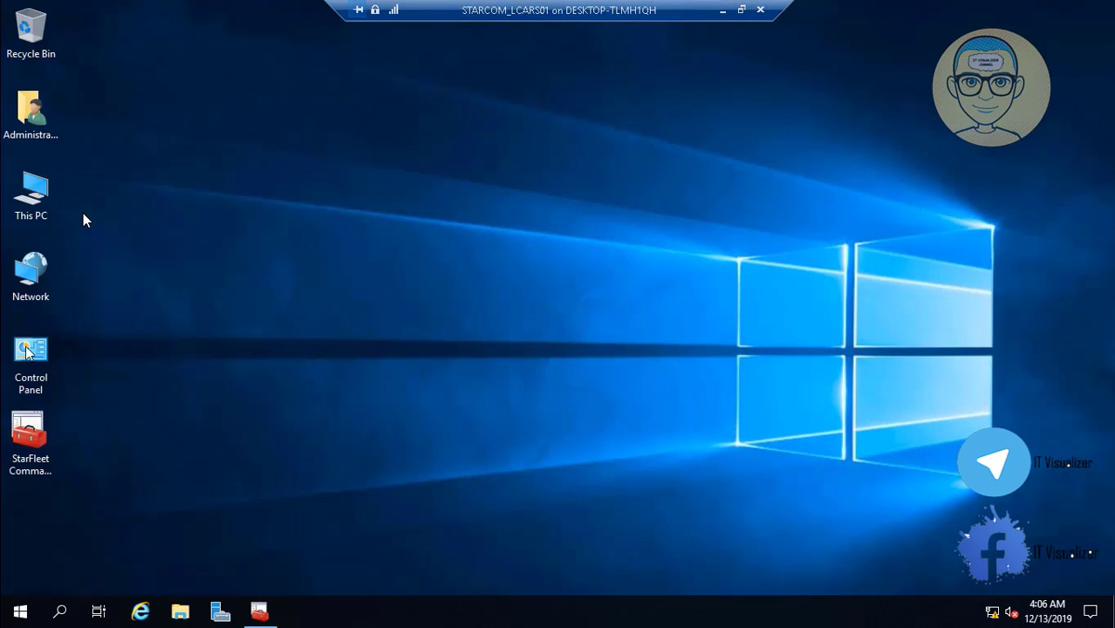
left_click(36, 183)
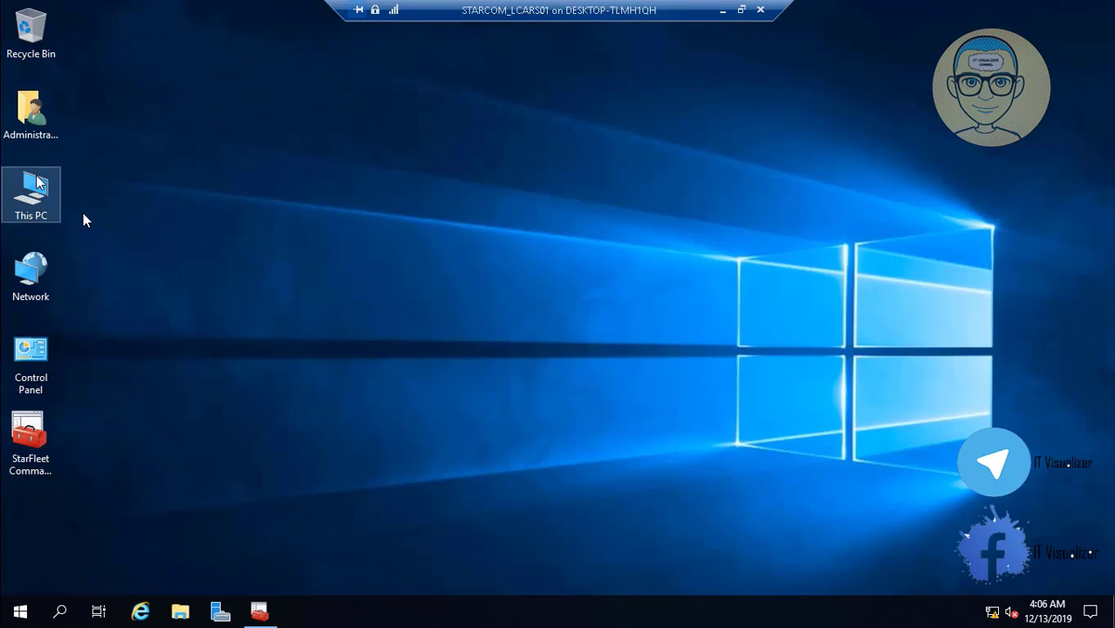
Browse from This PC into Local Disk (C:) and open its Windows folder
double_click(37, 183)
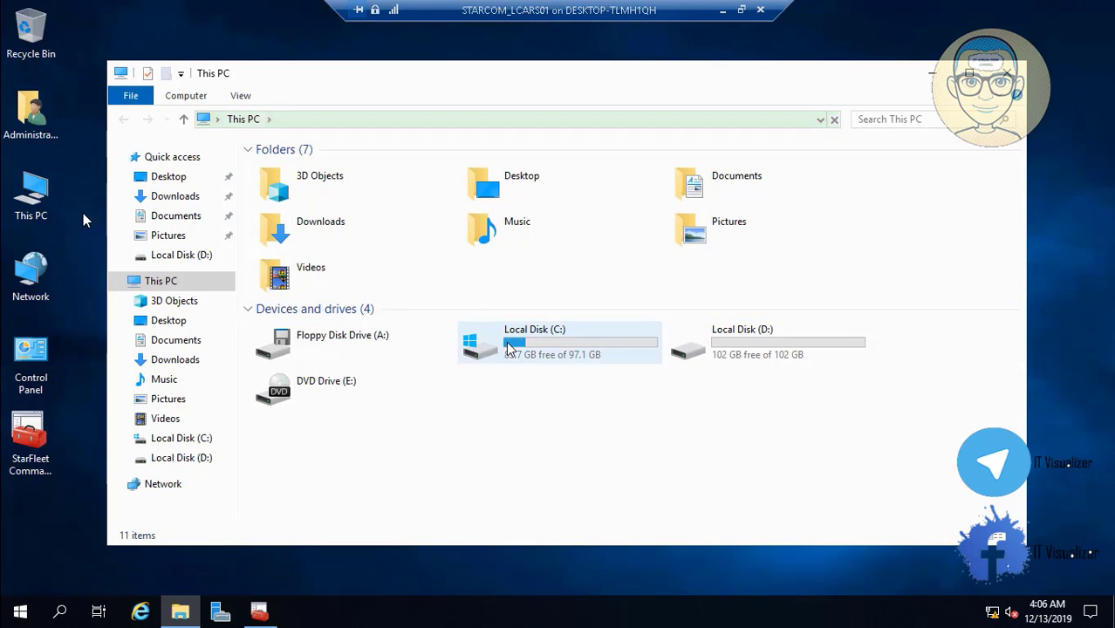
left_click(508, 347)
double_click(508, 347)
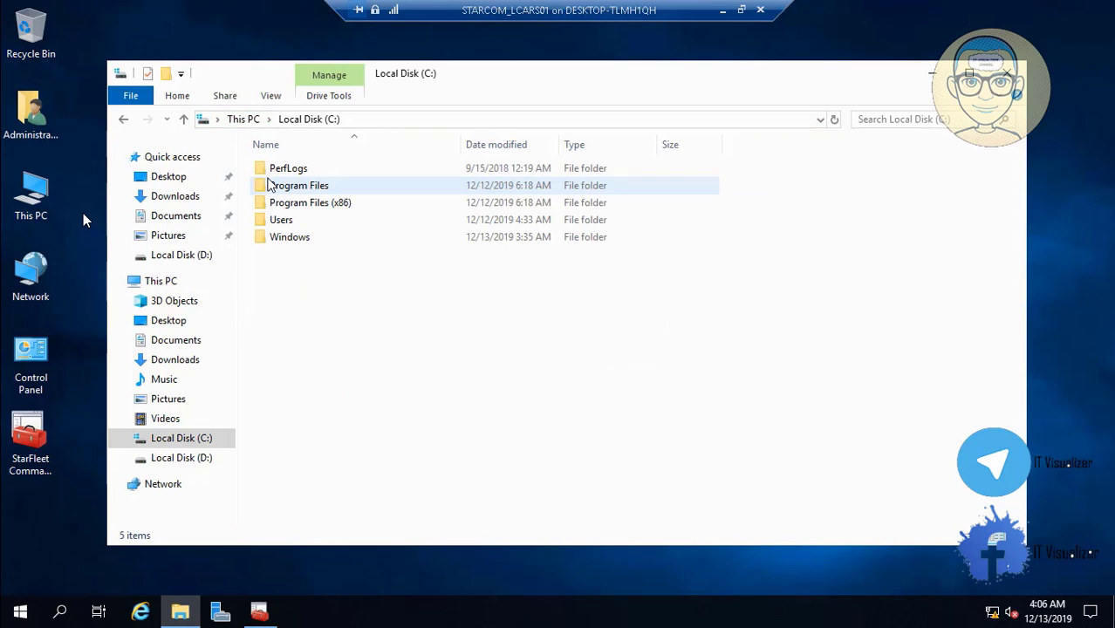
left_click(315, 238)
double_click(315, 236)
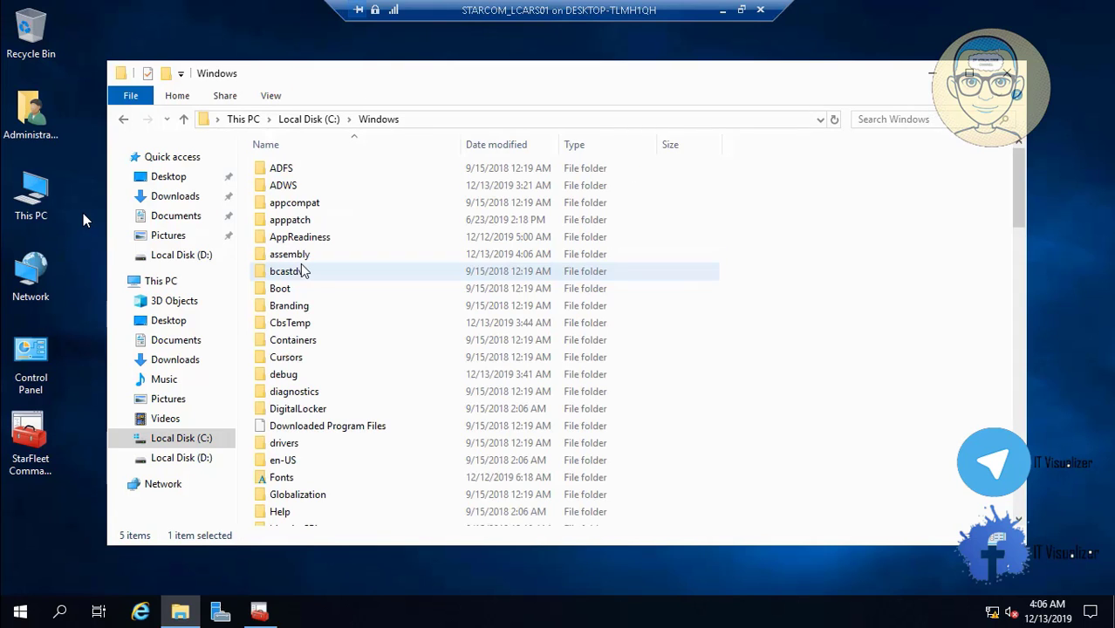
left_click(295, 294)
mouse_move(42, 600)
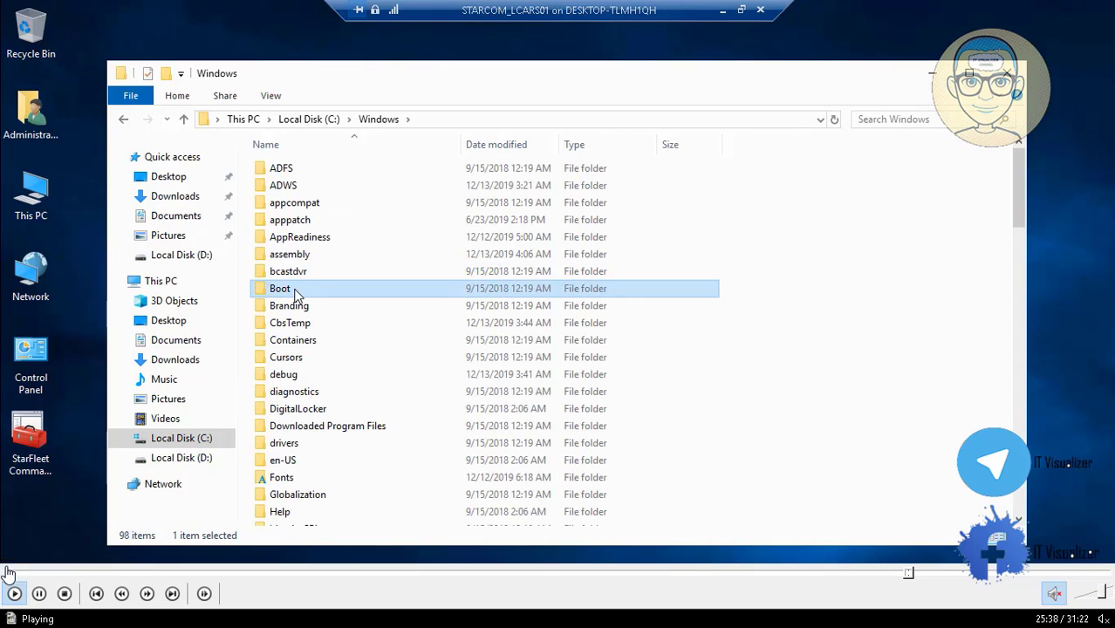
left_click(39, 594)
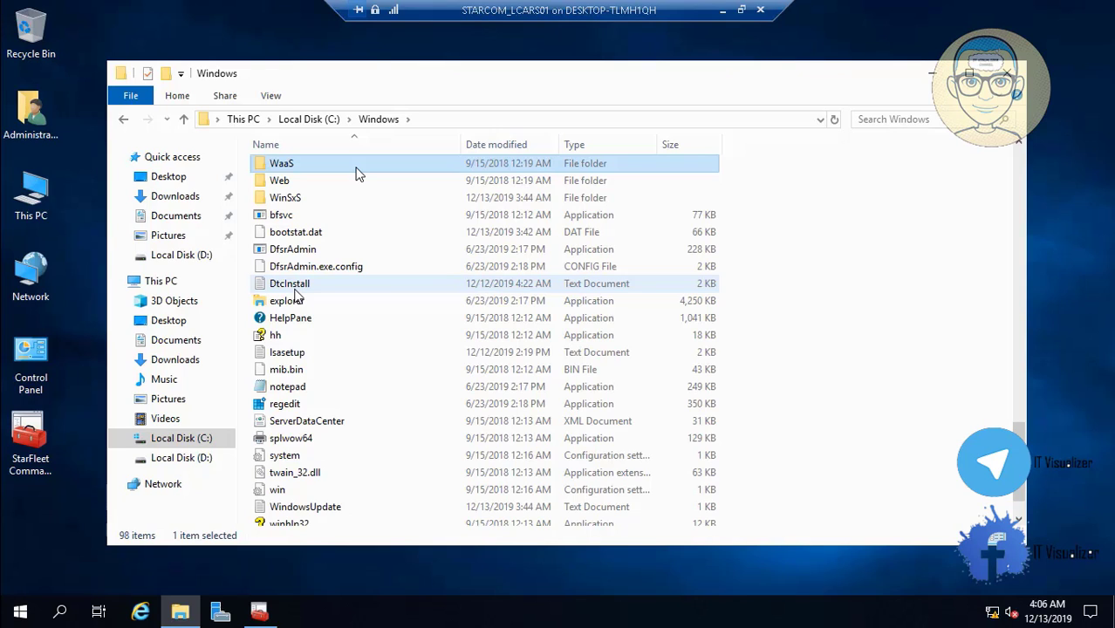
Close the Windows folder window to return to the server desktop
mouse_move(12, 614)
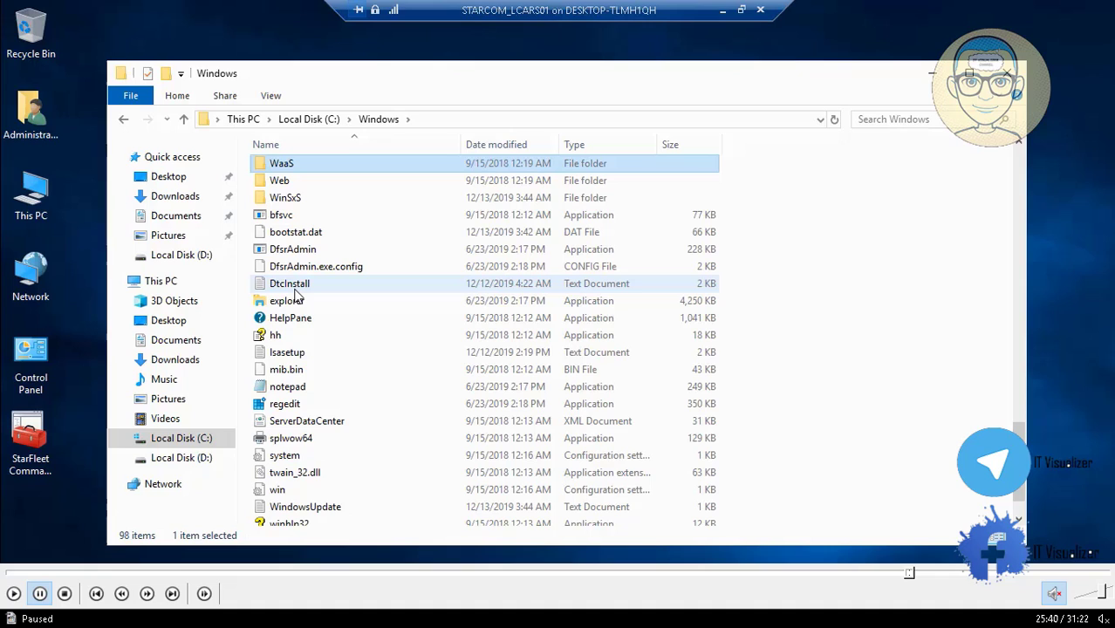
left_click(14, 593)
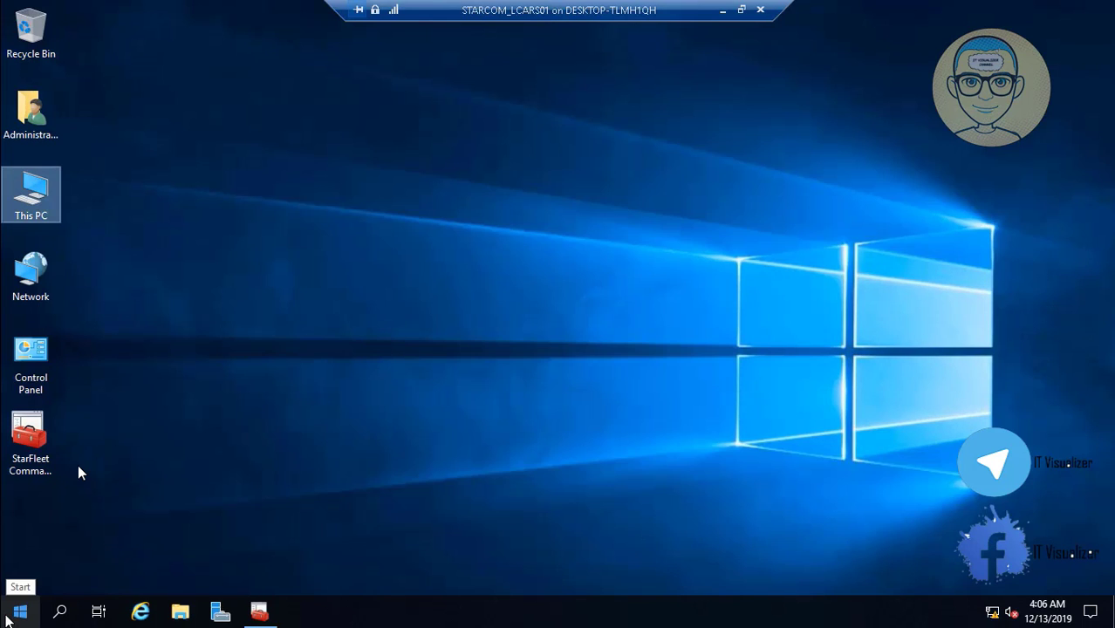
Run \startrek.local\ and browse to SYSVOL > STARTREK.LOCAL > Policies
right_click(9, 615)
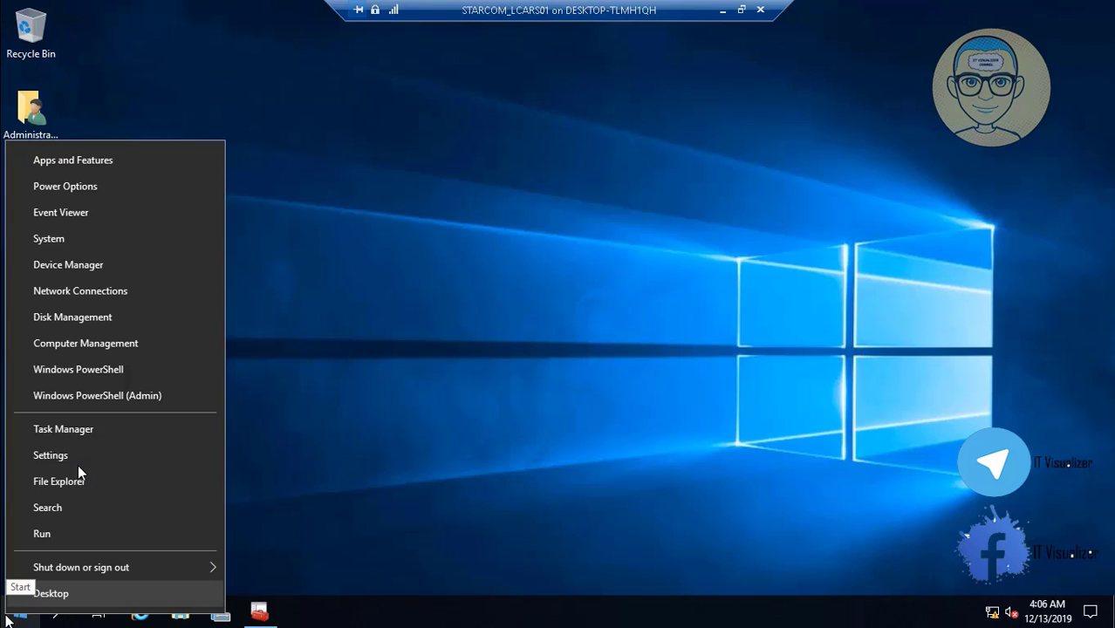
left_click(63, 535)
type("\\star")
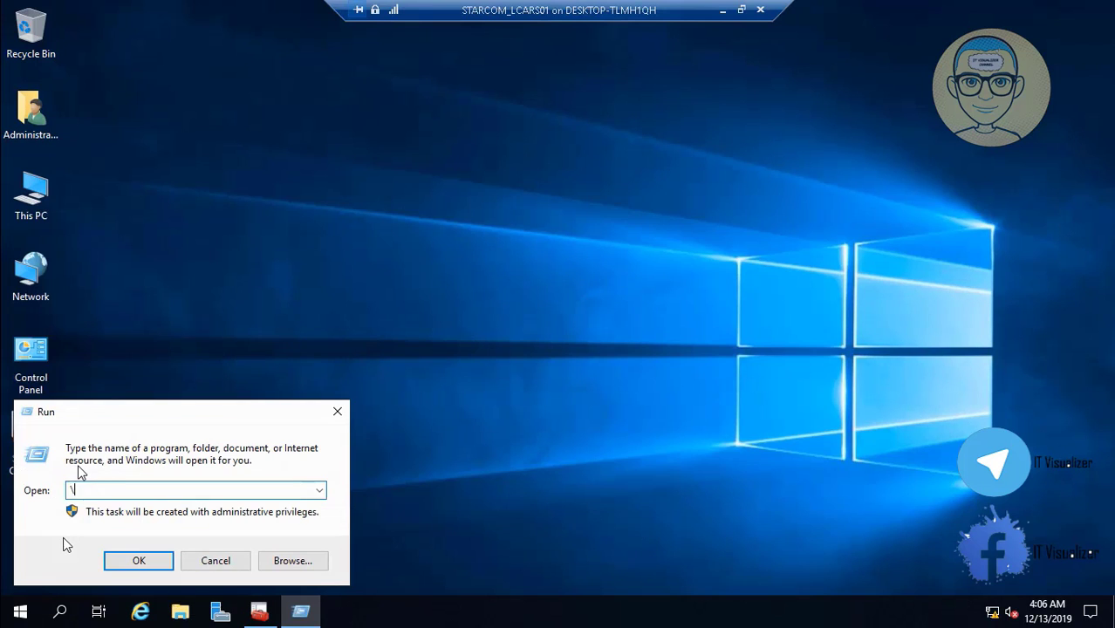
type("trek.local\\")
key("Return")
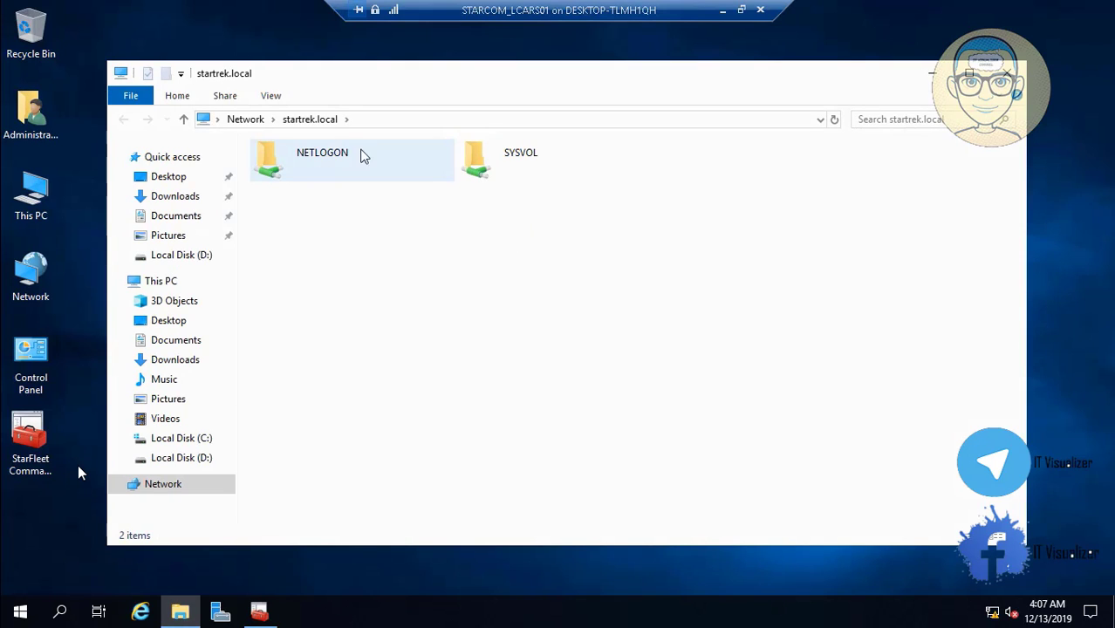
left_click(494, 163)
double_click(495, 163)
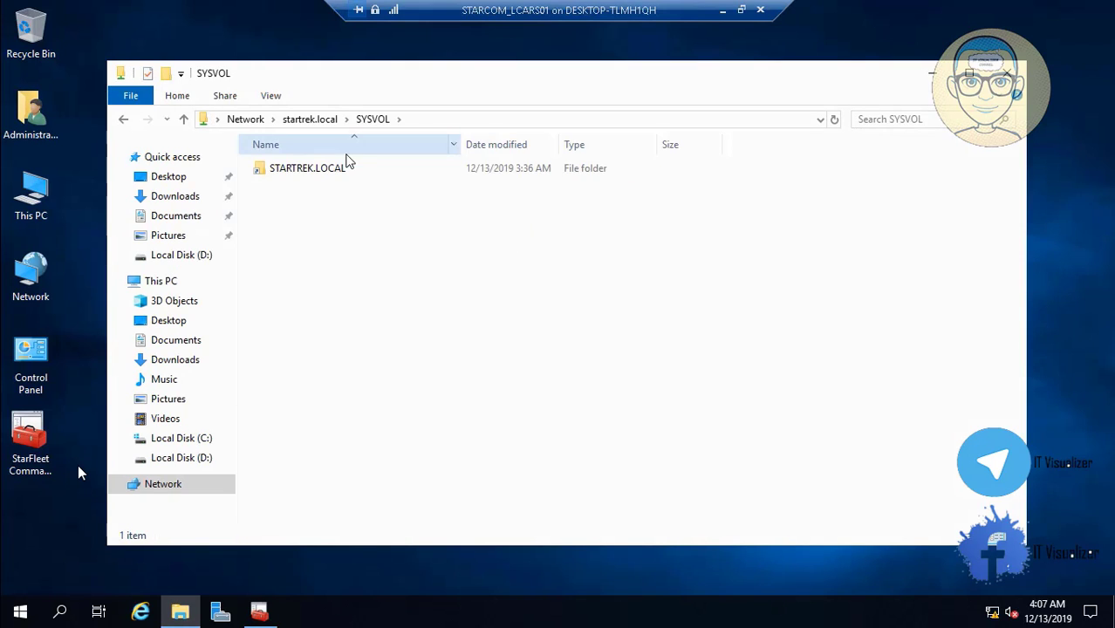
left_click(321, 177)
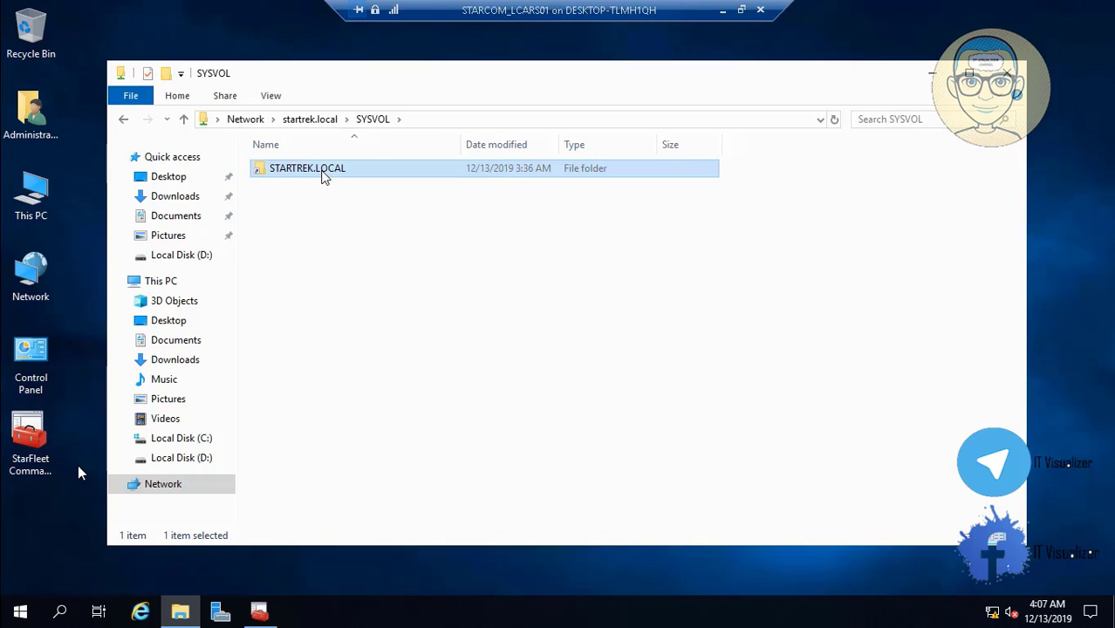
double_click(323, 177)
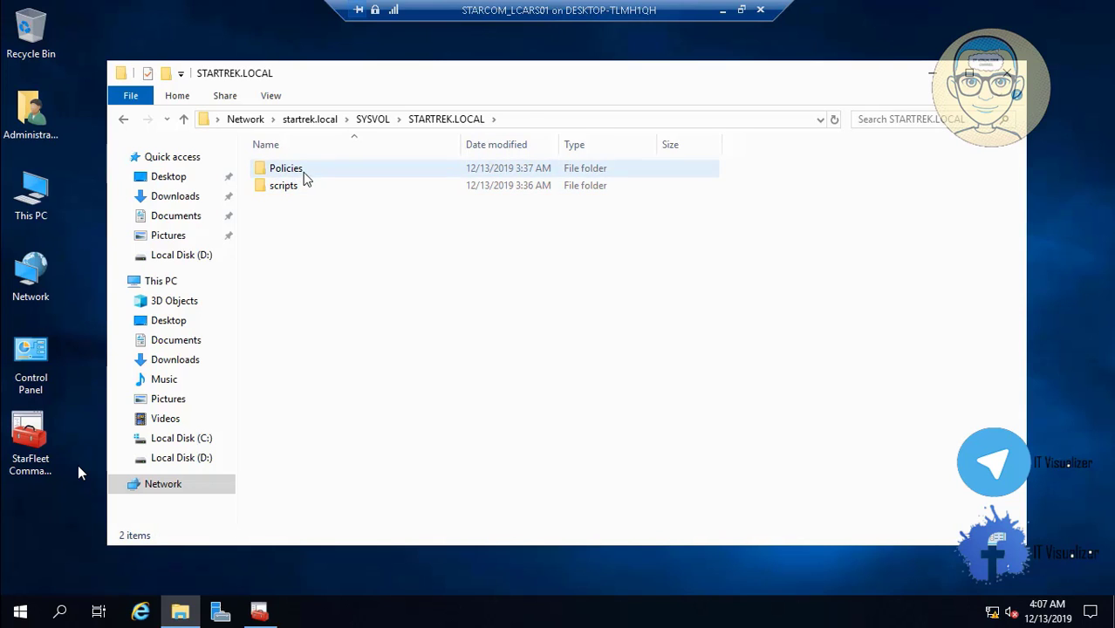
double_click(301, 171)
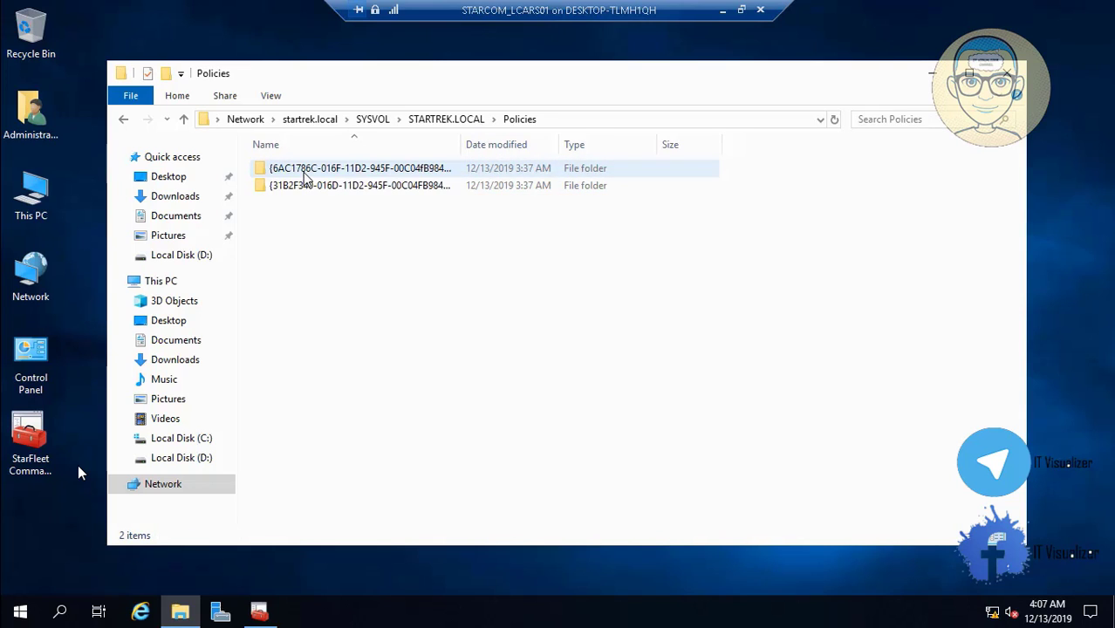
Paste the copied PolicyDefinitions folder into the SYSVOL Policies folder
right_click(357, 248)
left_click(435, 361)
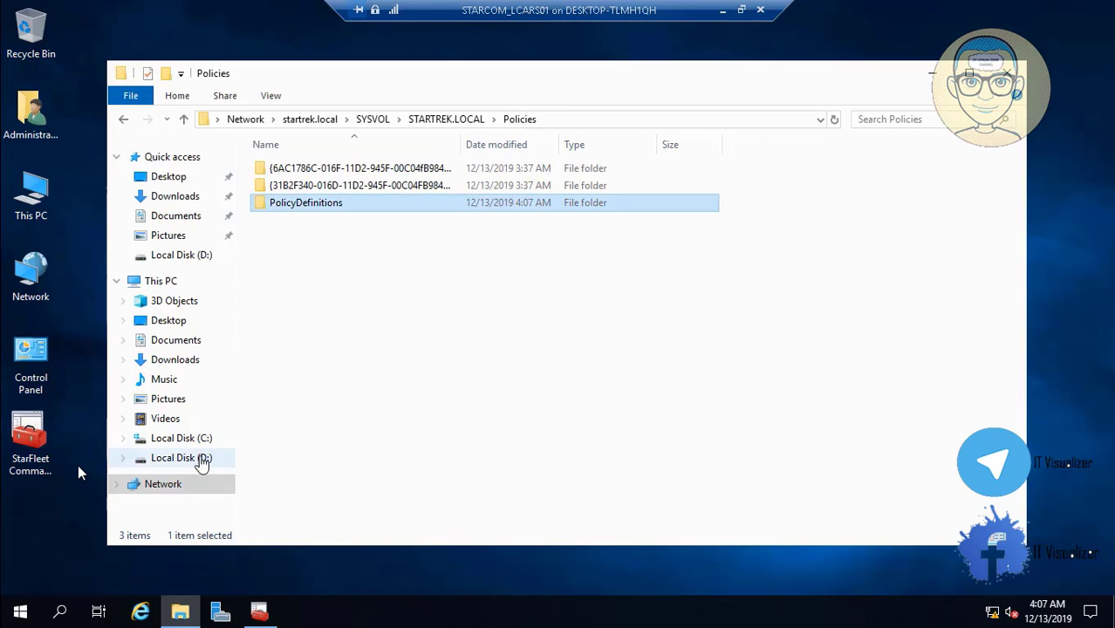
Navigate to D:\Startrek\DCDomain\Marvel Group Policies Template ADMX and its inner ADMX folder
left_click(231, 455)
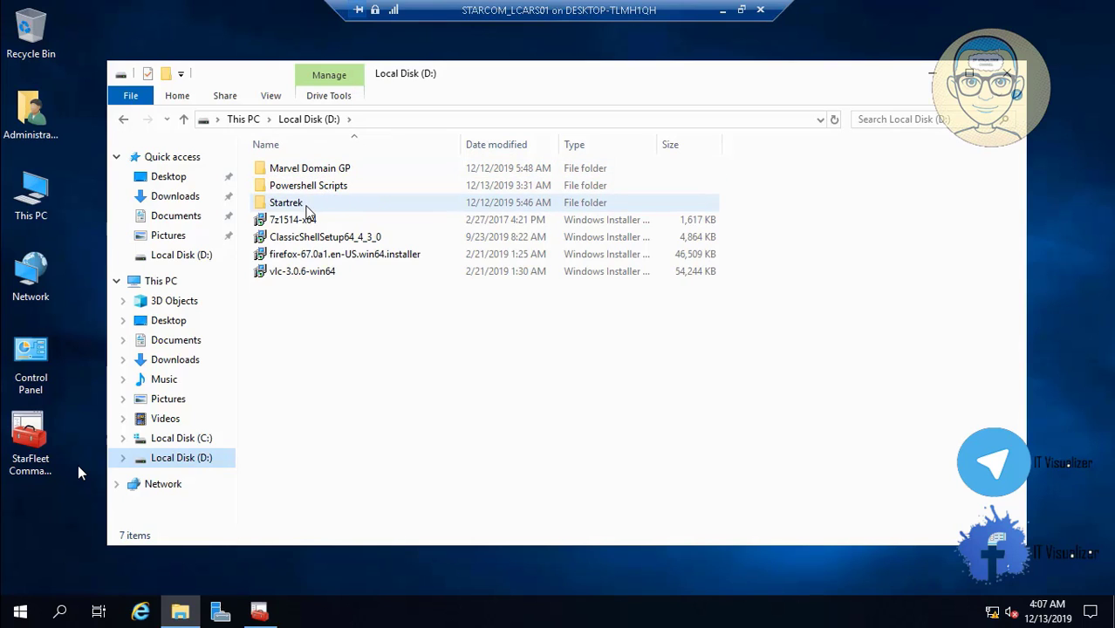
double_click(307, 206)
double_click(324, 170)
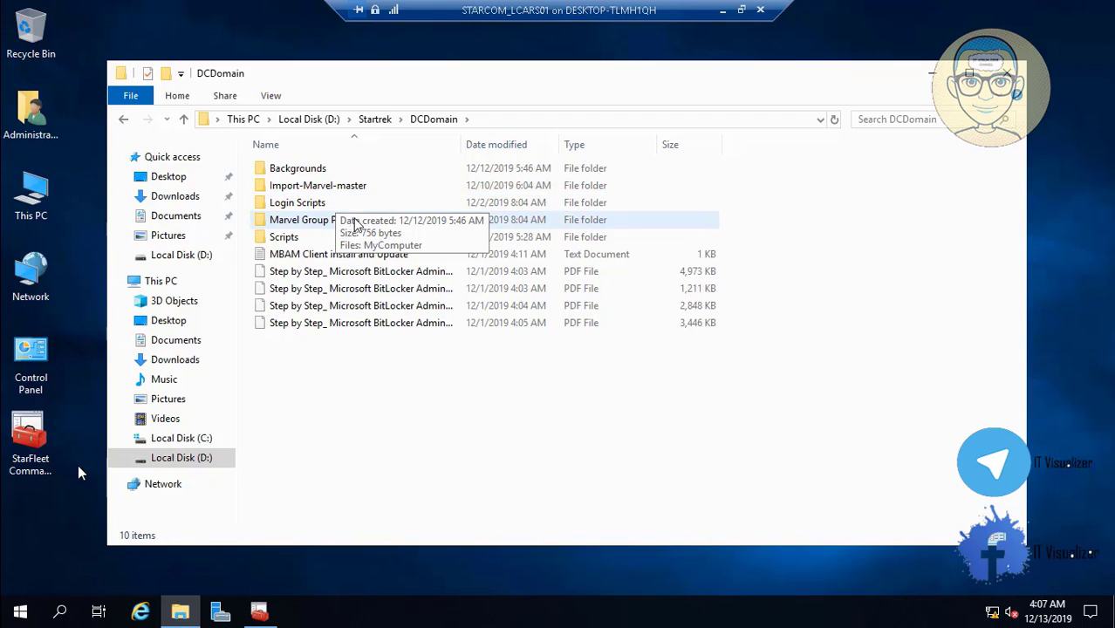
double_click(352, 222)
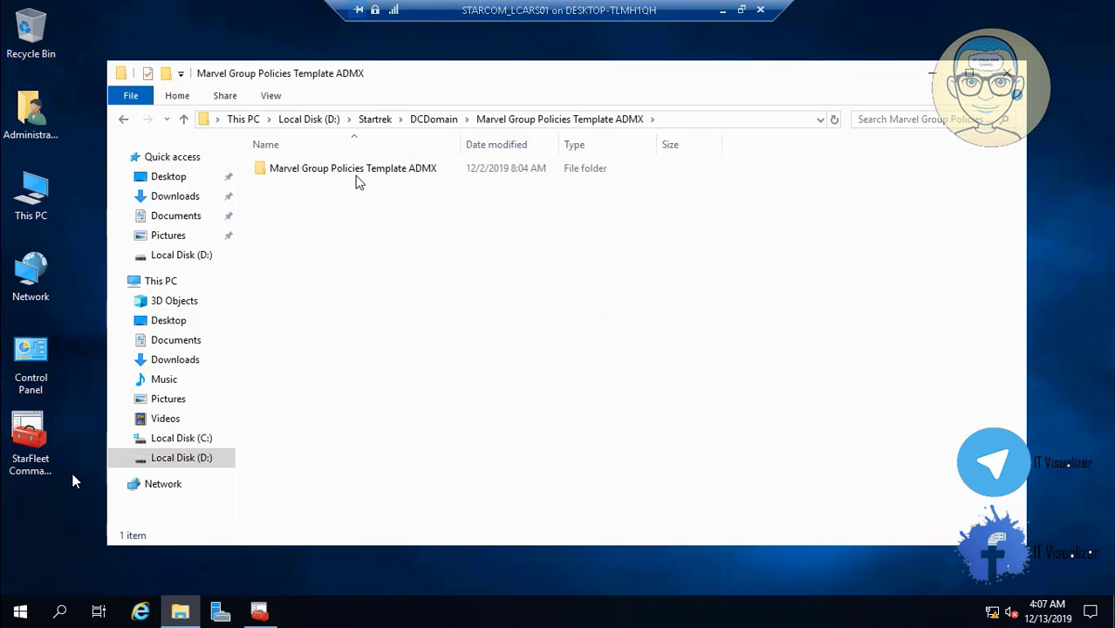
double_click(353, 175)
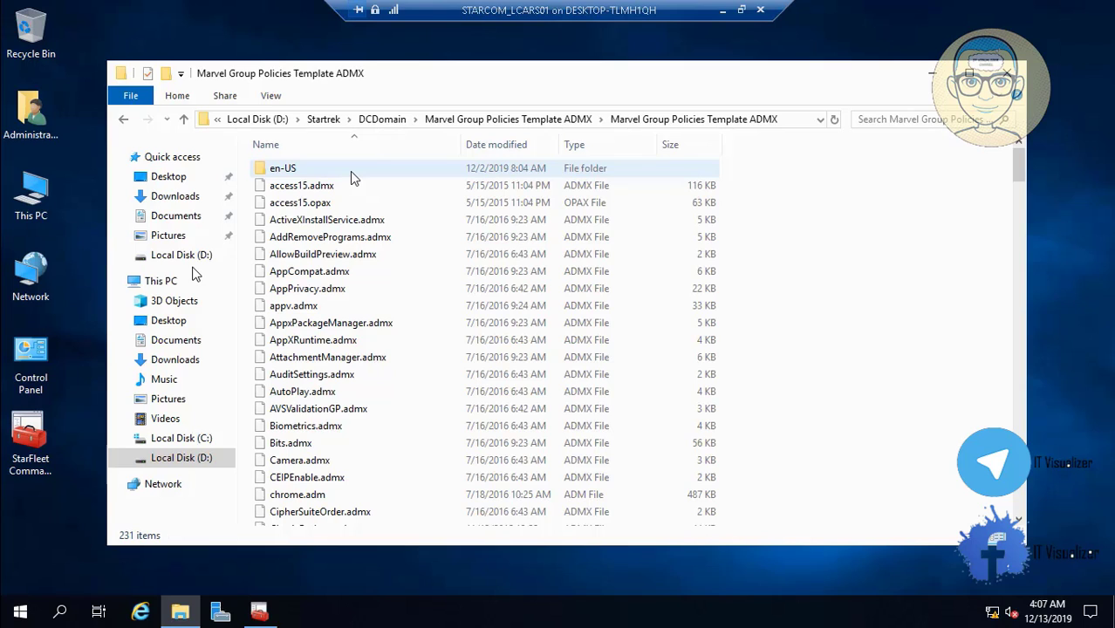
Paste the 460 Marvel ADMX template items into SYSVOL PolicyDefinitions, skipping same-named files
left_click(13, 593)
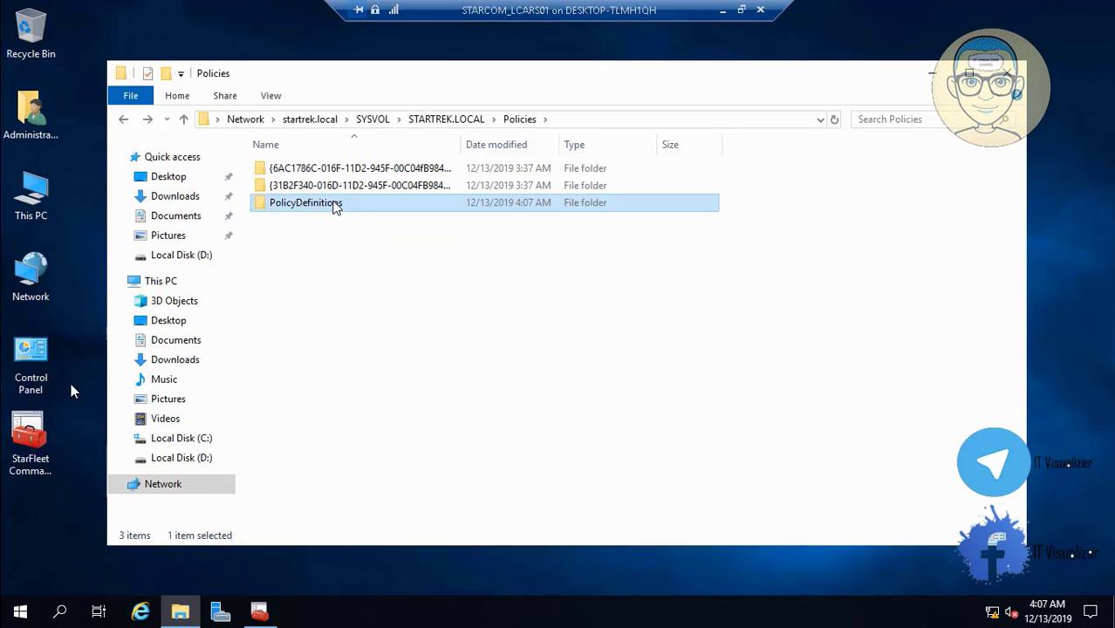
right_click(872, 239)
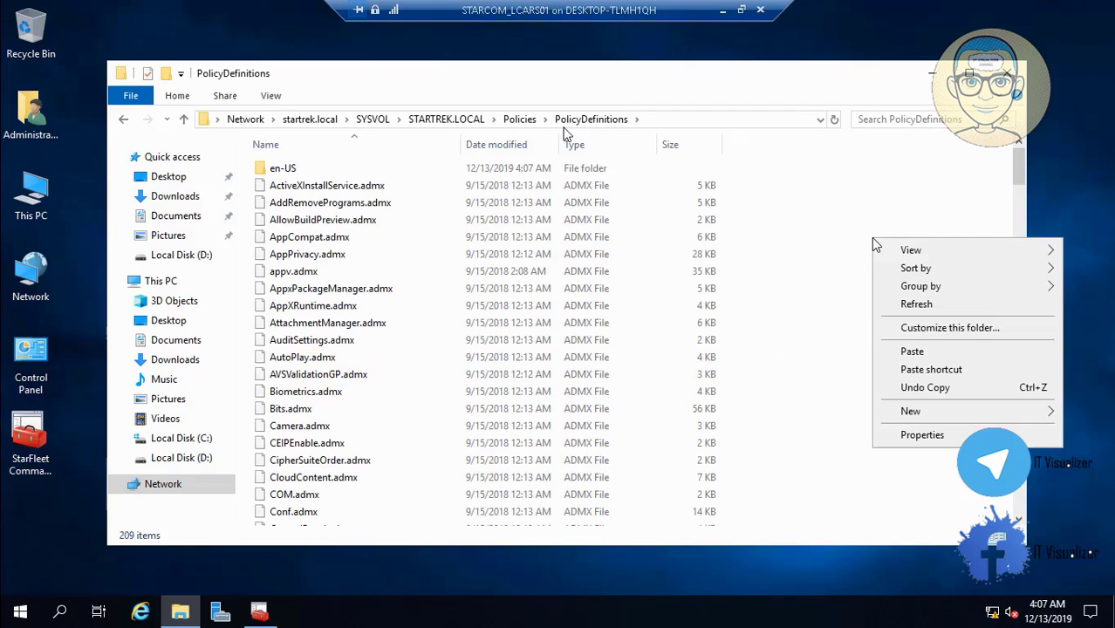
left_click(911, 352)
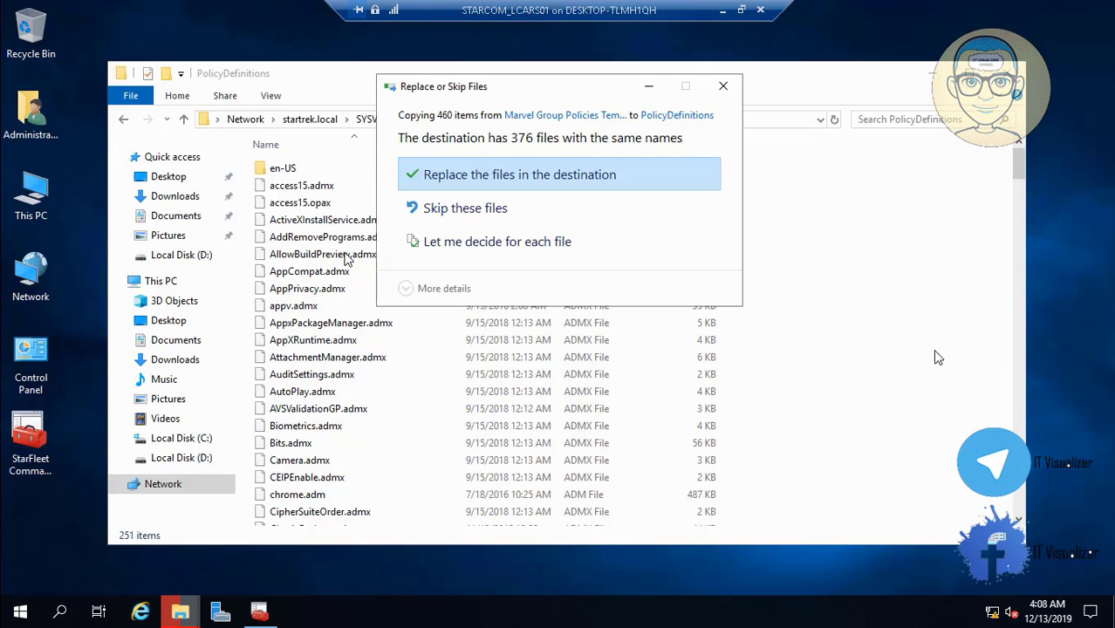
left_click(483, 211)
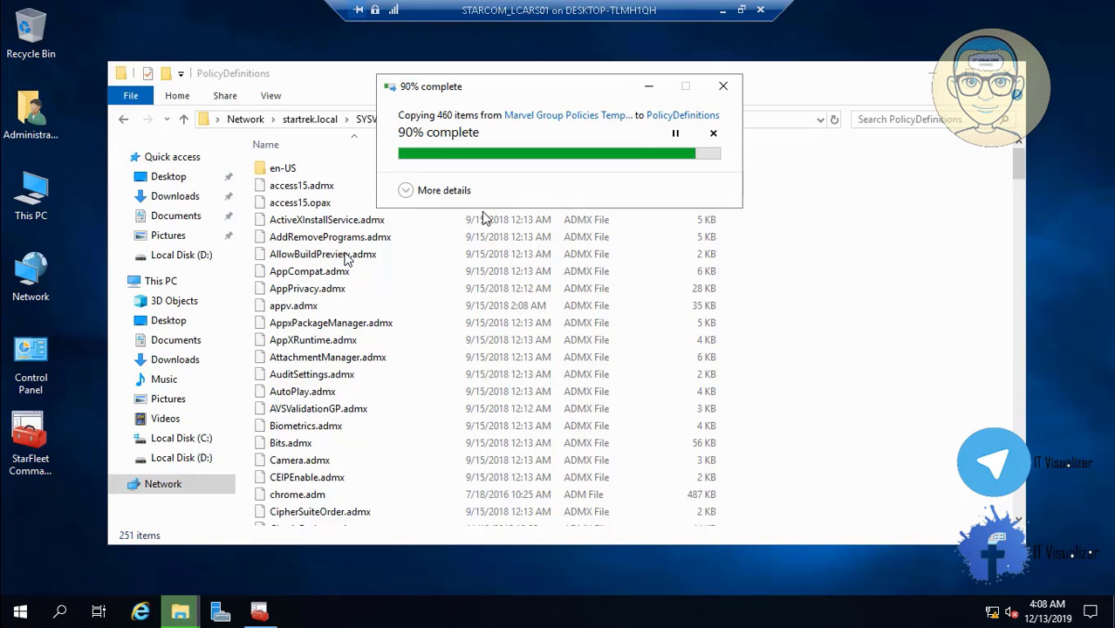
Open D:\Startrek\DCDomain\Backgrounds and run the idlelogoff application
left_click(192, 462)
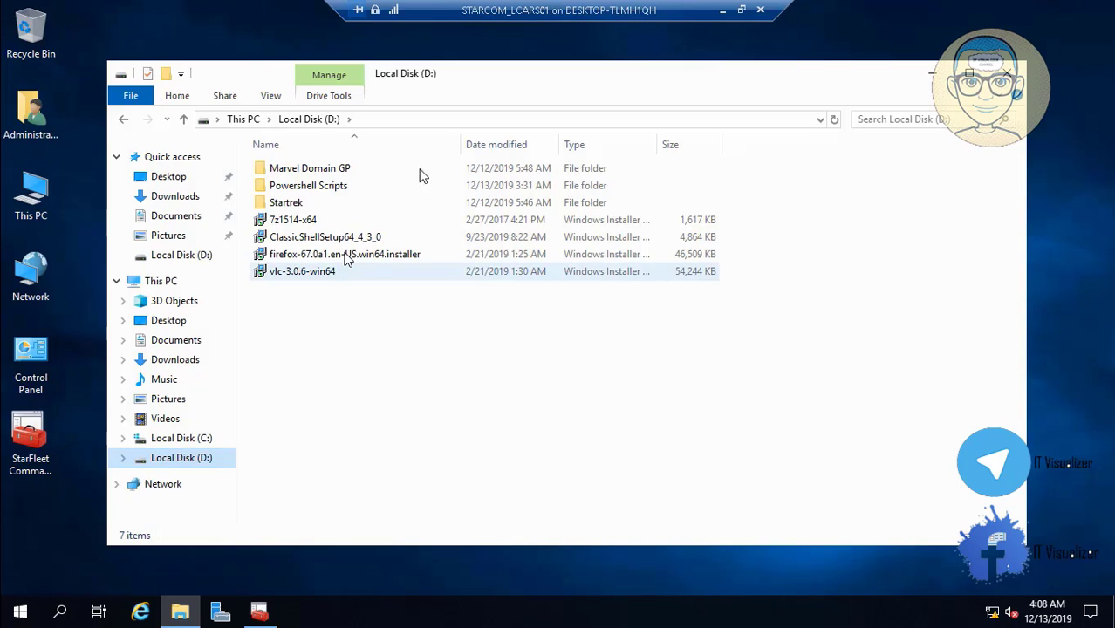
double_click(343, 203)
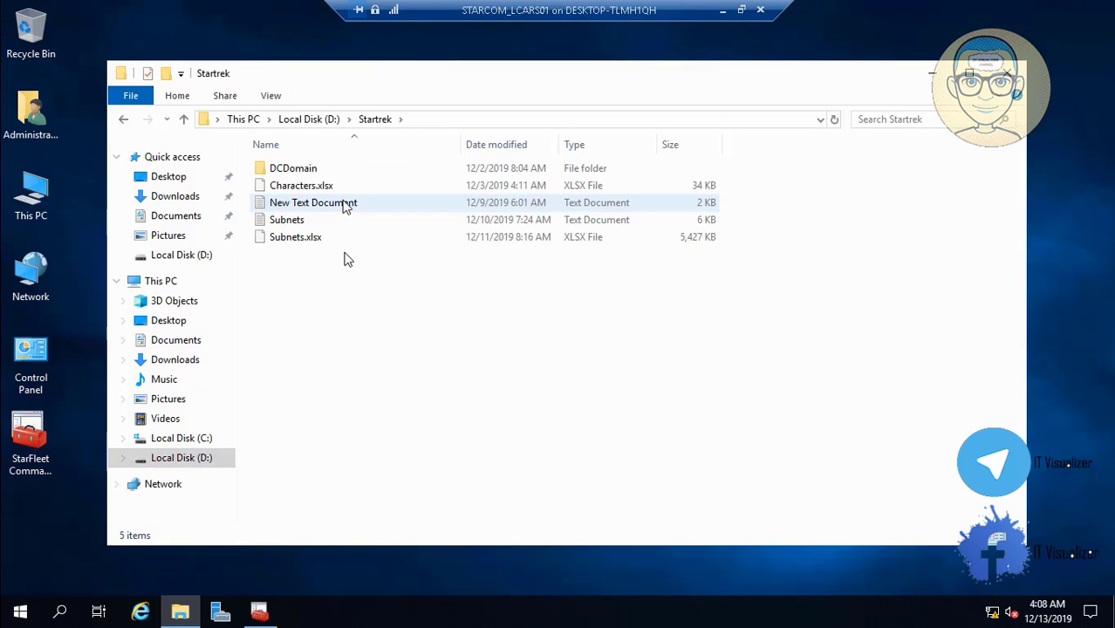
double_click(299, 170)
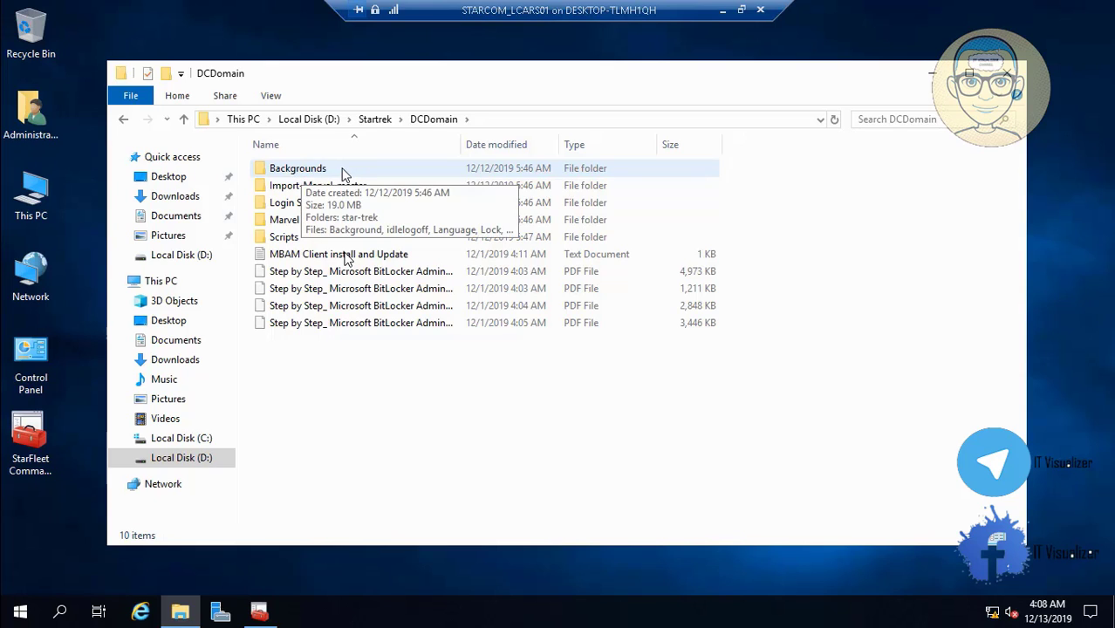
double_click(328, 171)
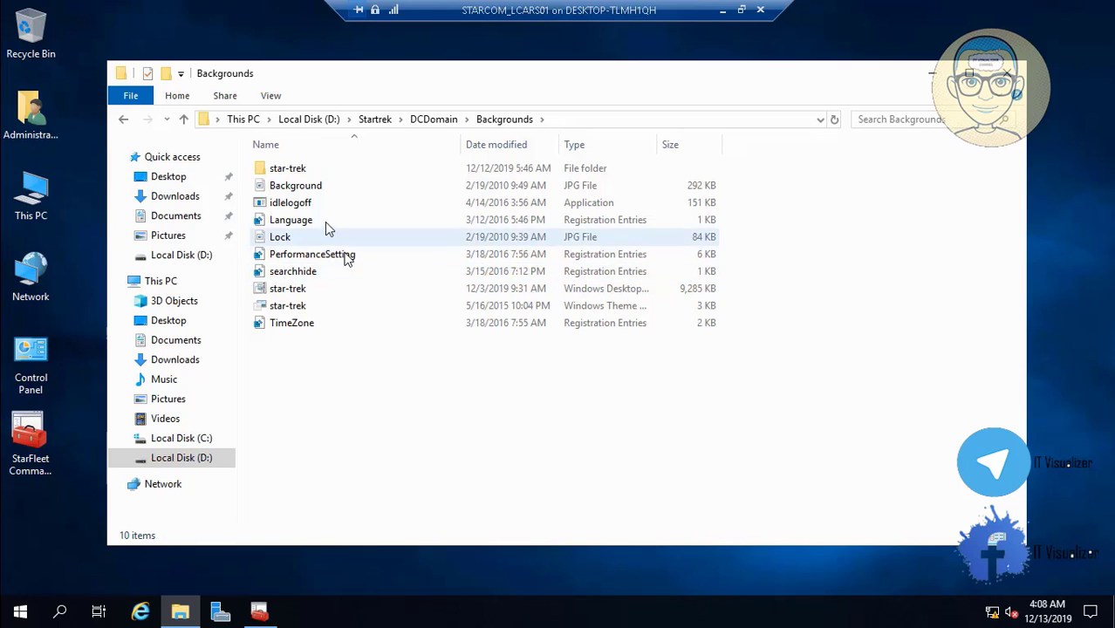
left_click(292, 208)
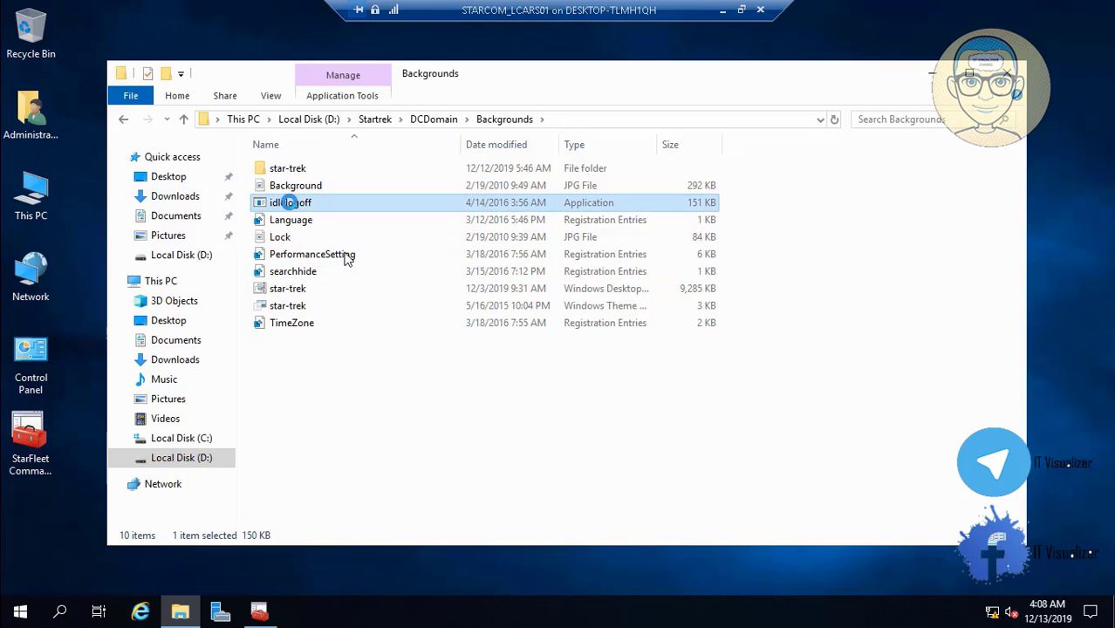
double_click(292, 206)
Copy the idlelogoff application into the root of Local Disk (C:)
right_click(289, 204)
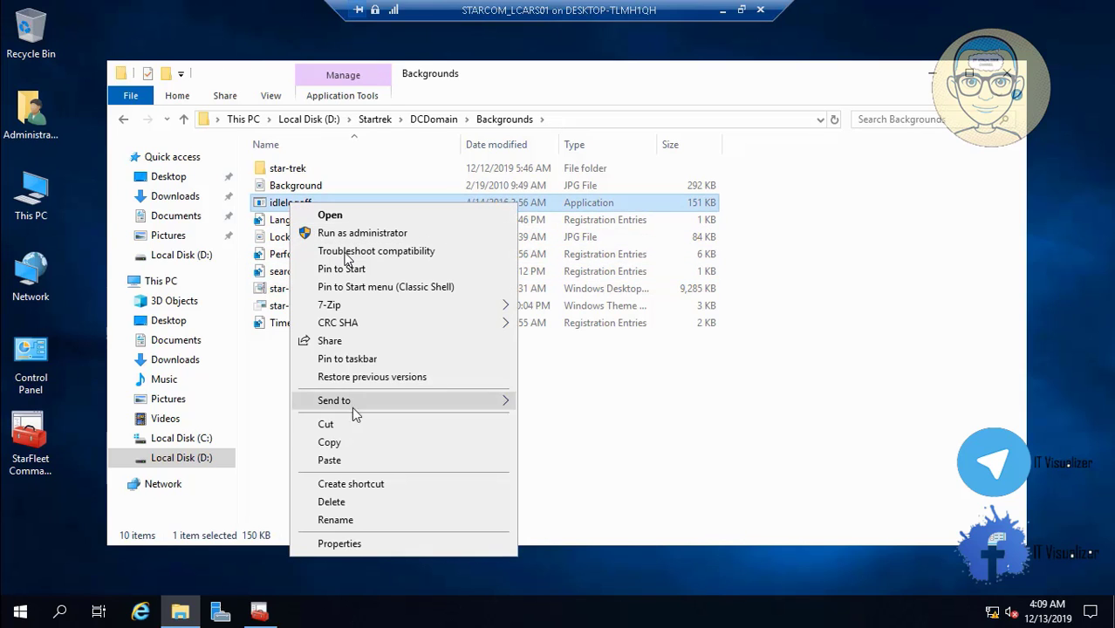
left_click(353, 444)
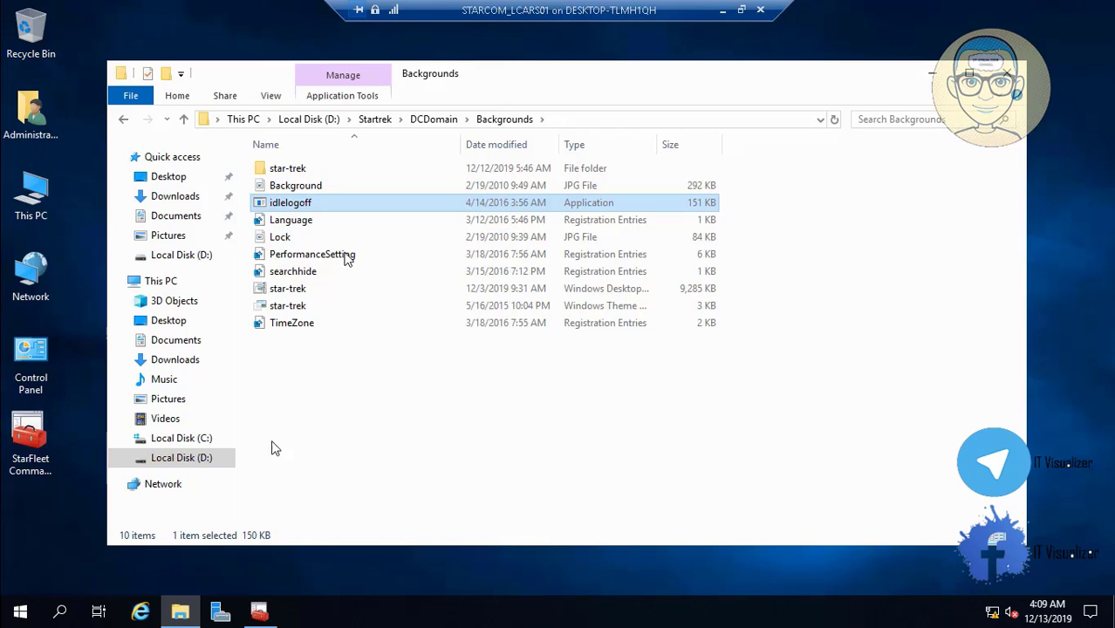
left_click(204, 438)
right_click(367, 366)
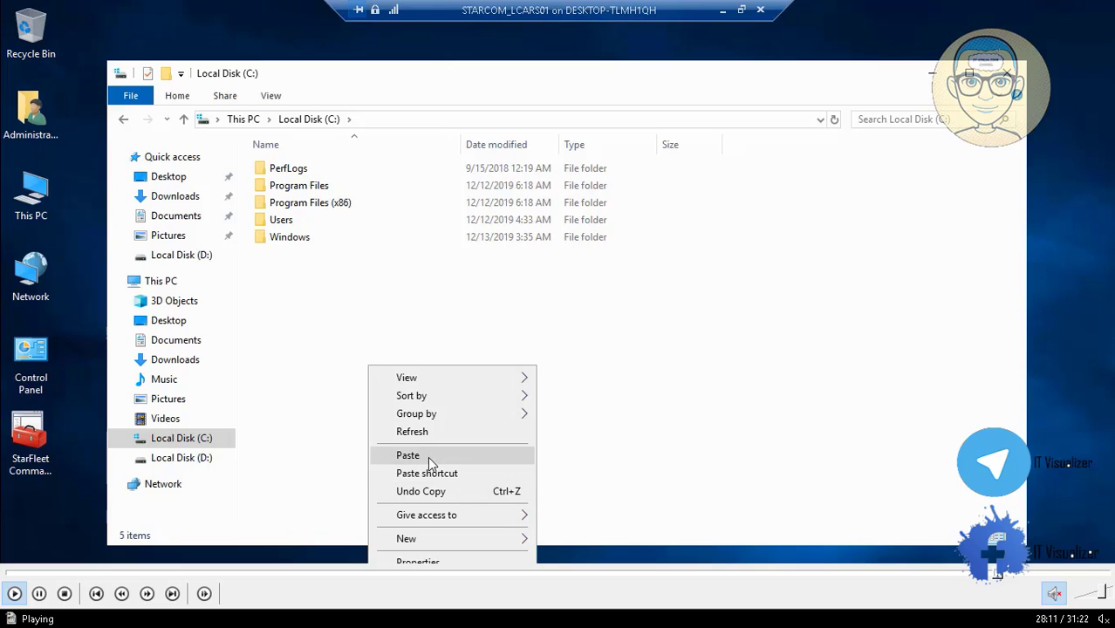
left_click(428, 456)
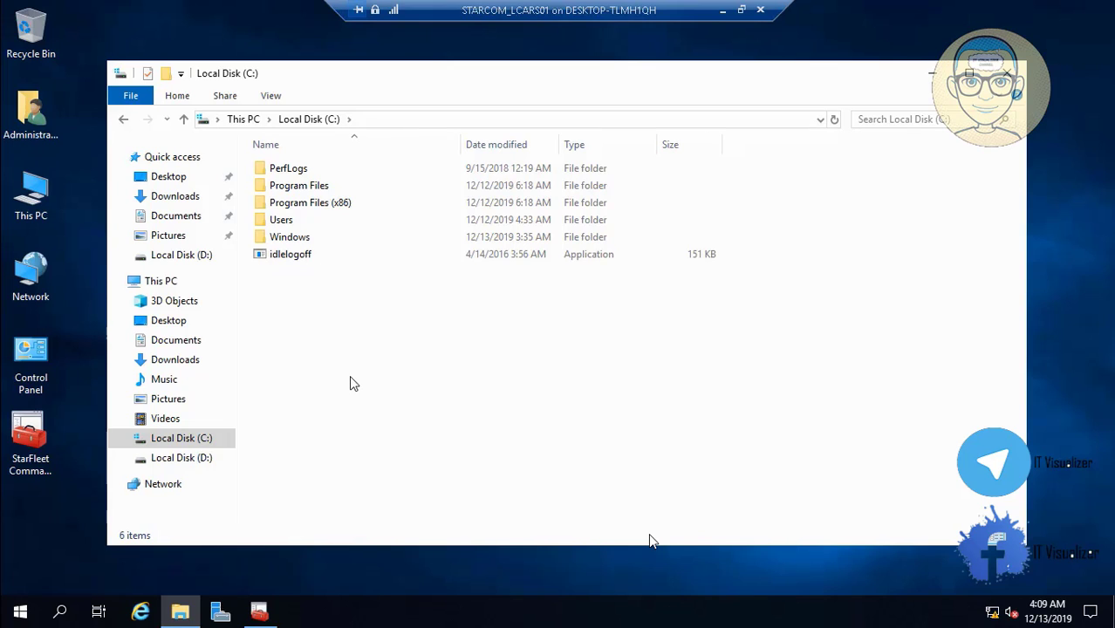
Rename the new C: folder to idlelogoff and drag the idlelogoff application into it
mouse_move(779, 550)
mouse_move(22, 589)
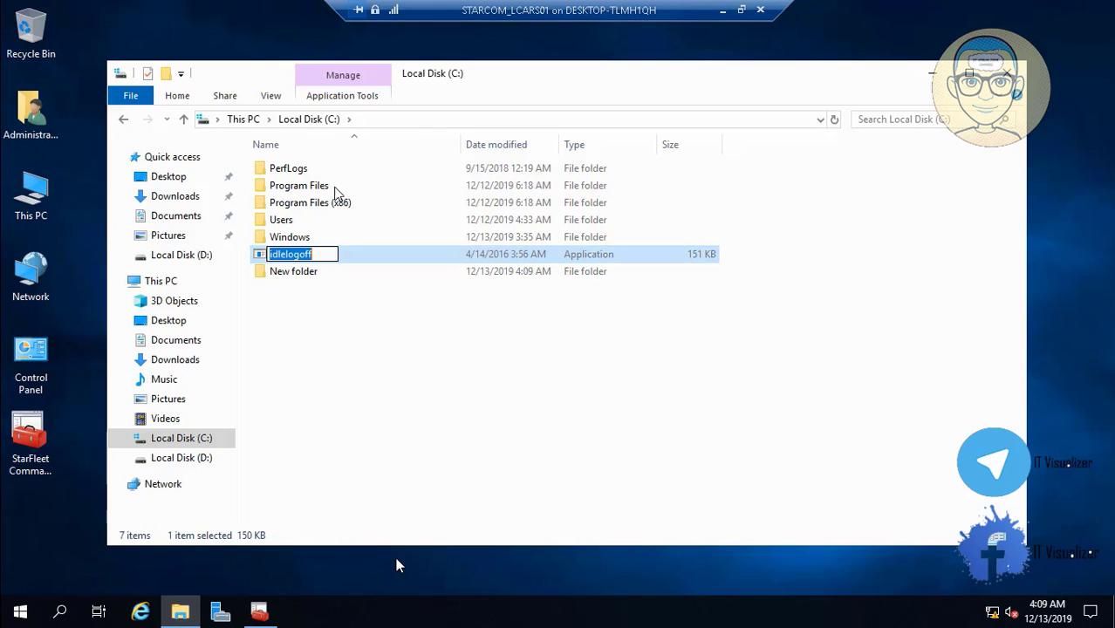
left_click(291, 273)
right_click(291, 273)
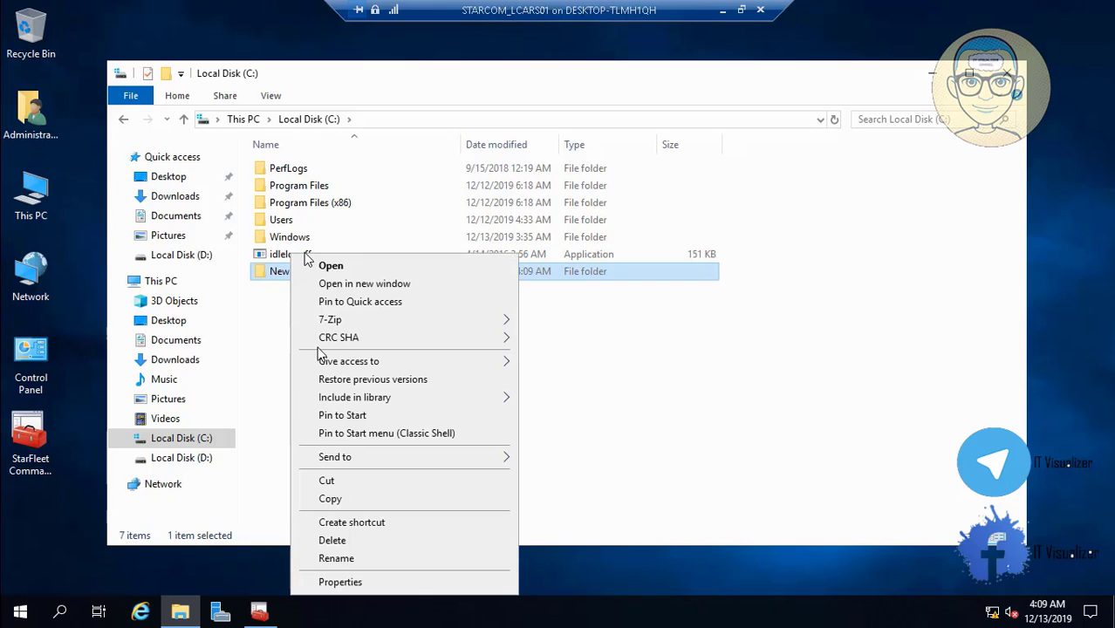
left_click(410, 559)
key("BackSpace")
key("ctrl+v")
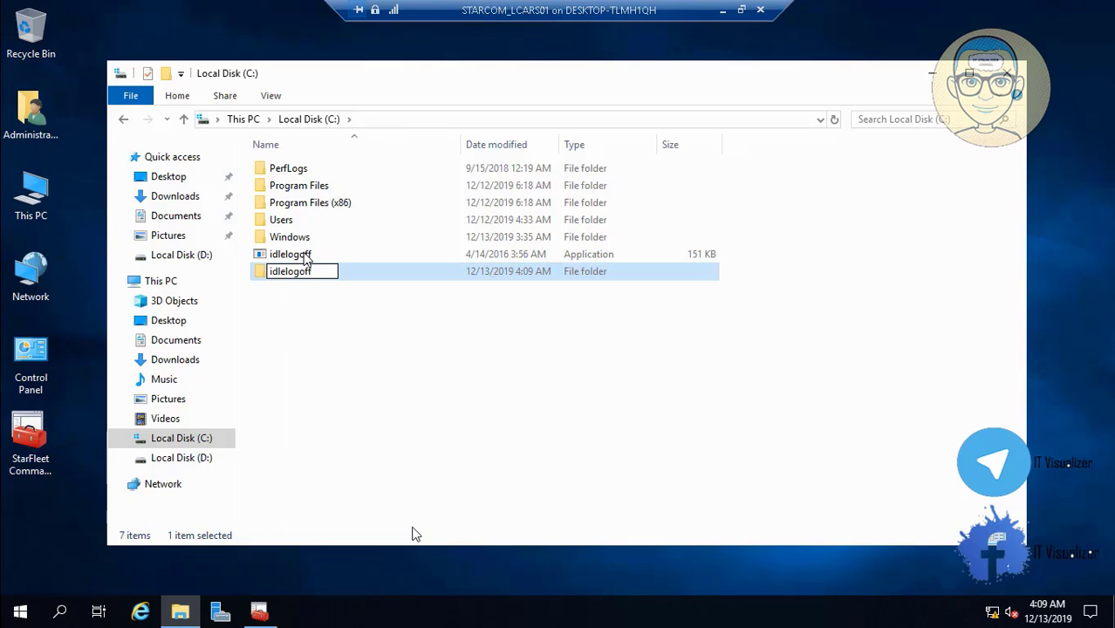
left_click(361, 413)
left_click_drag(304, 258, 301, 277)
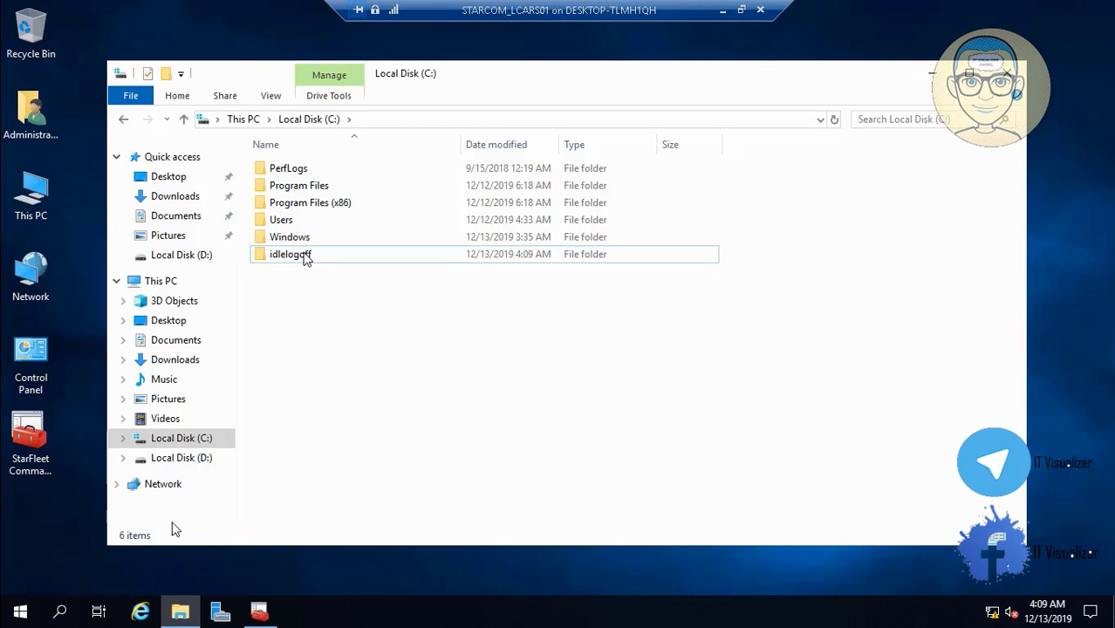
Copy the MyComputer batch file from D:\Startrek\DCDomain\Scripts\Login Scripts
left_click(194, 459)
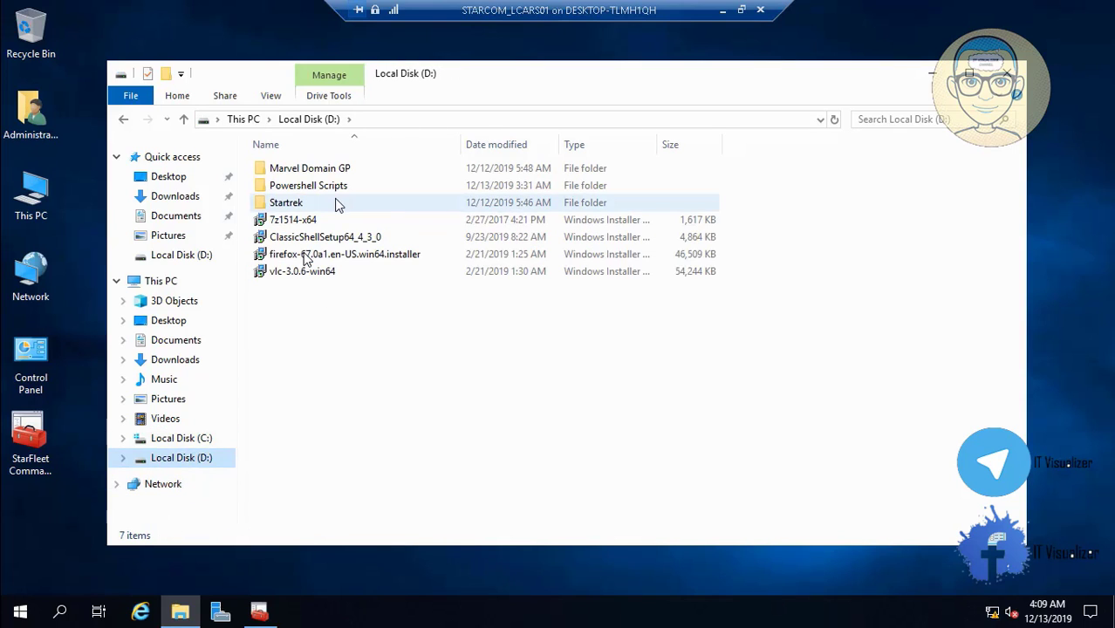
left_click(322, 205)
double_click(322, 203)
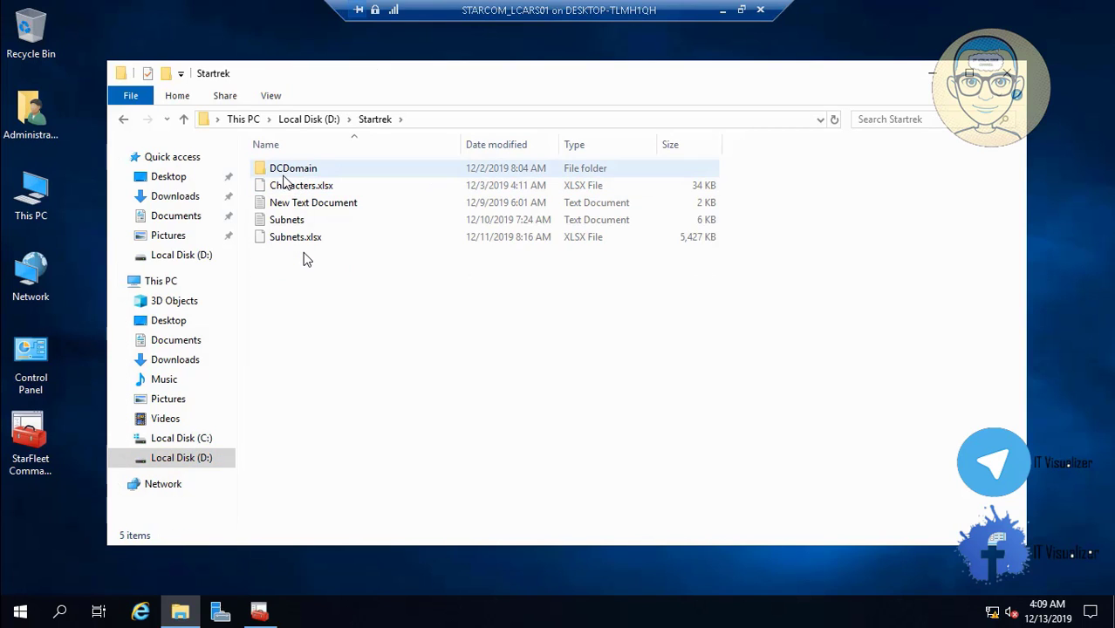
double_click(293, 171)
double_click(293, 170)
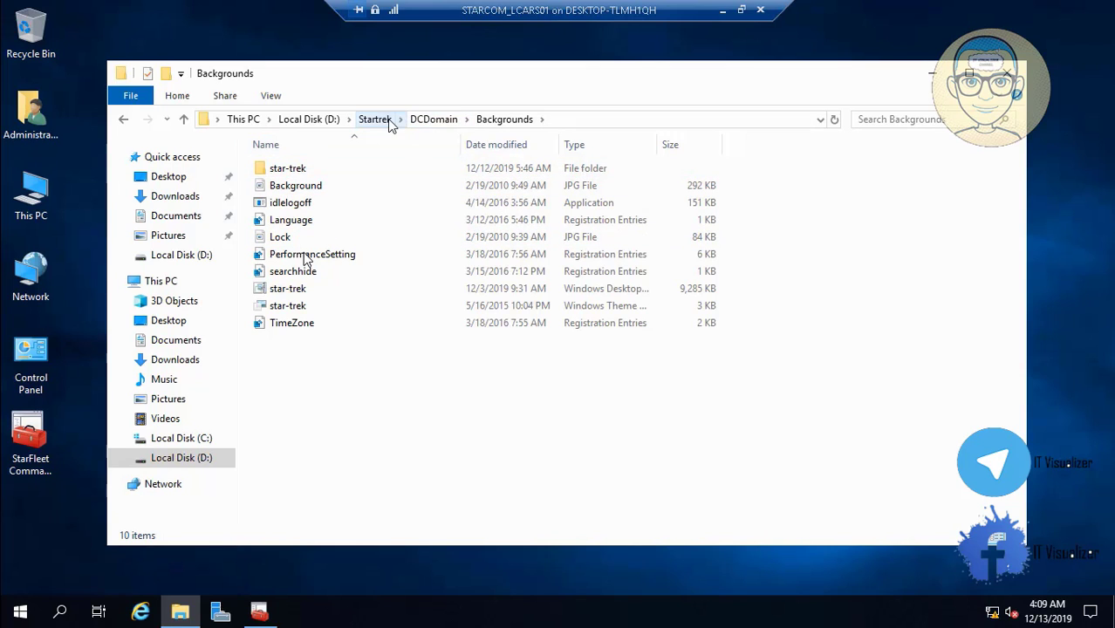
left_click(433, 119)
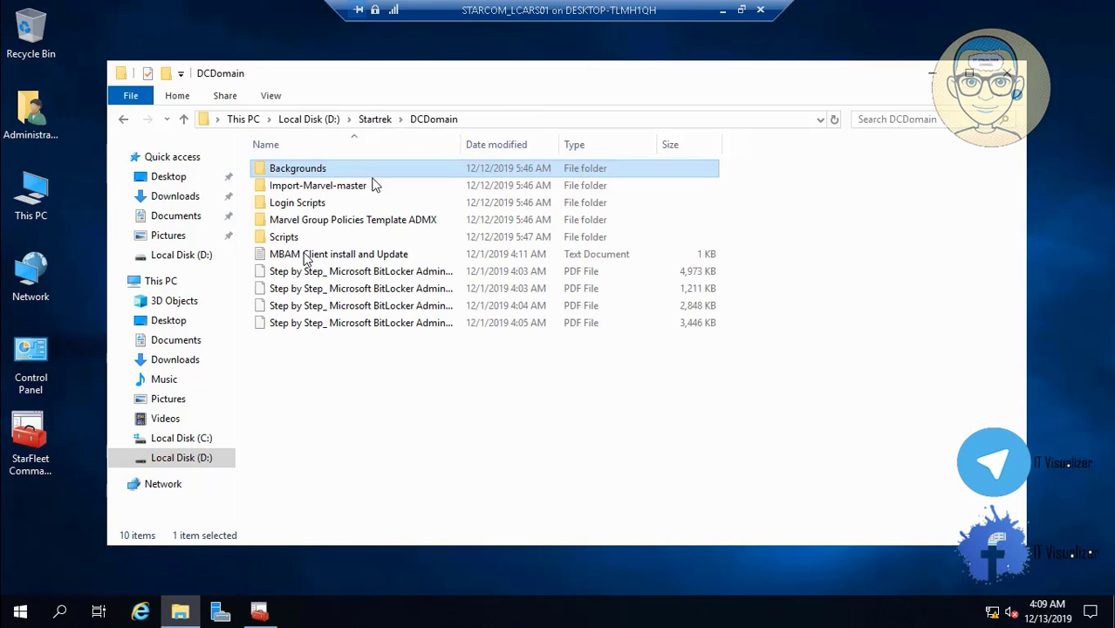
left_click(300, 241)
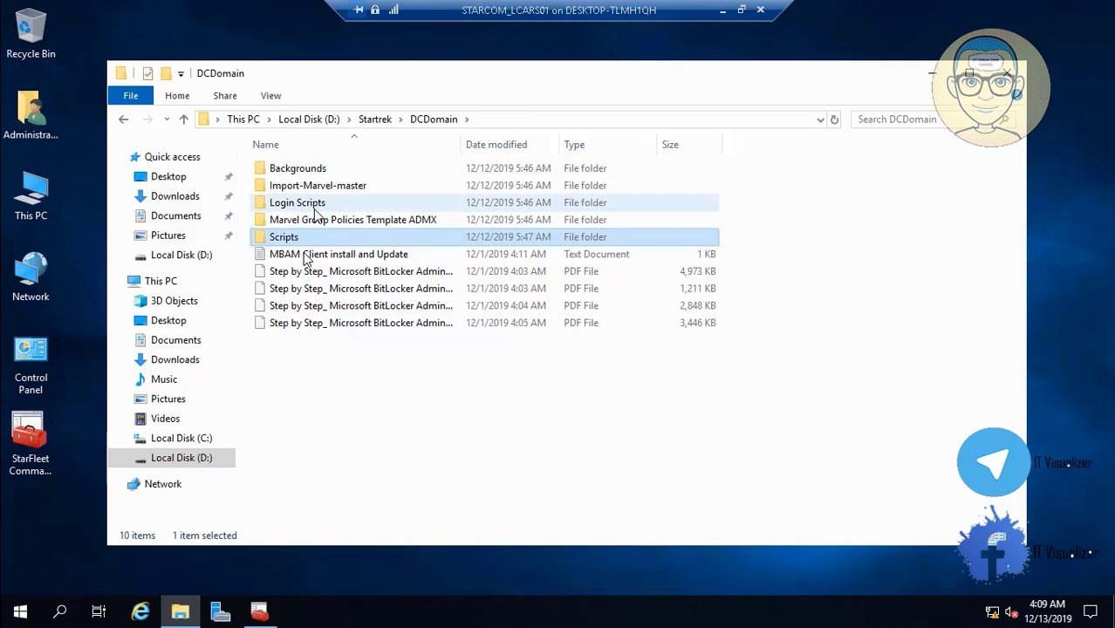
double_click(307, 203)
right_click(307, 175)
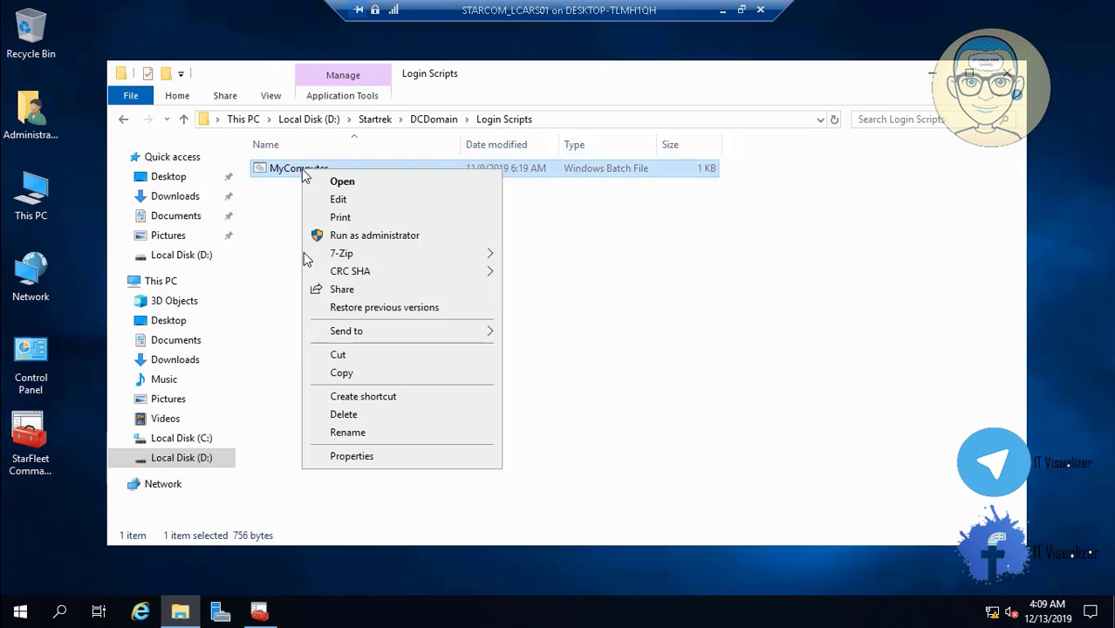
left_click(341, 373)
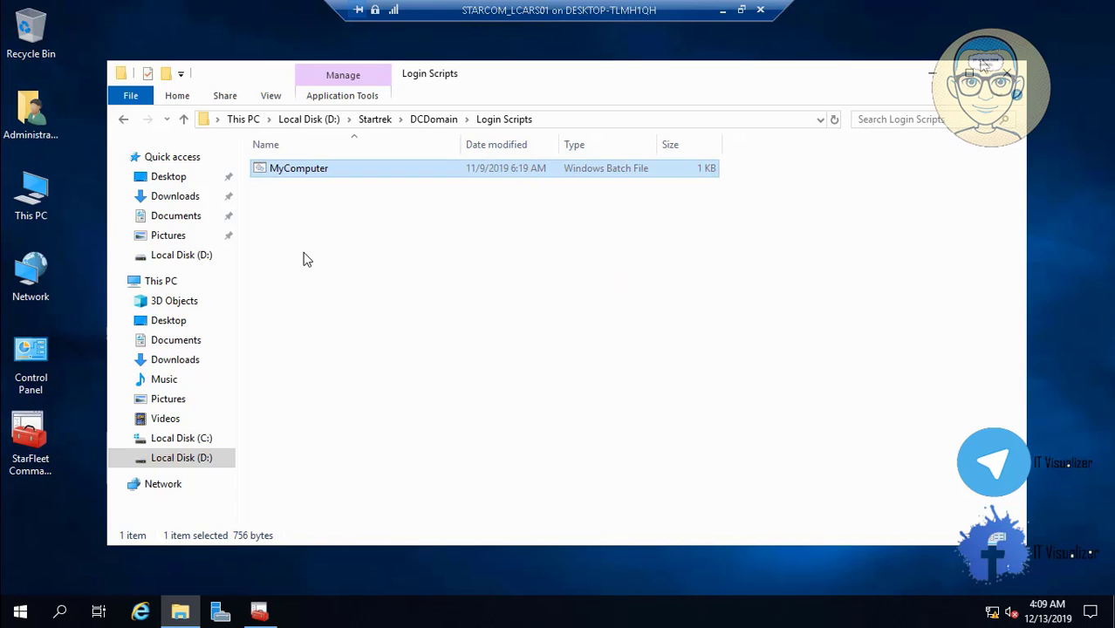
Open \\startrek.local through the Run dialog to show the NETLOGON and SYSVOL shares
key("super+d")
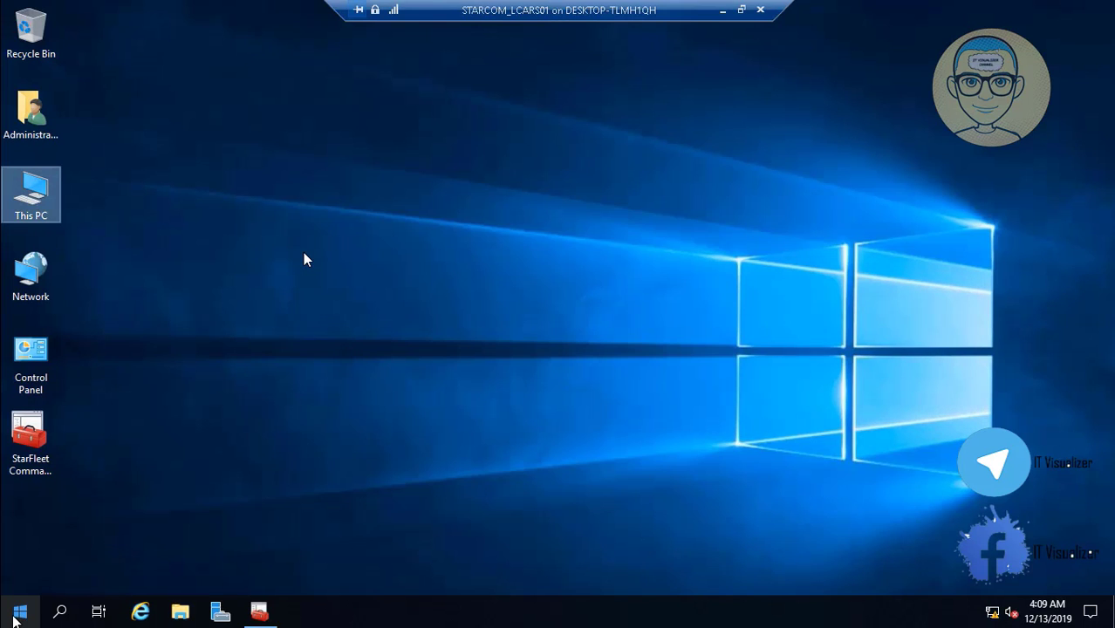
right_click(16, 615)
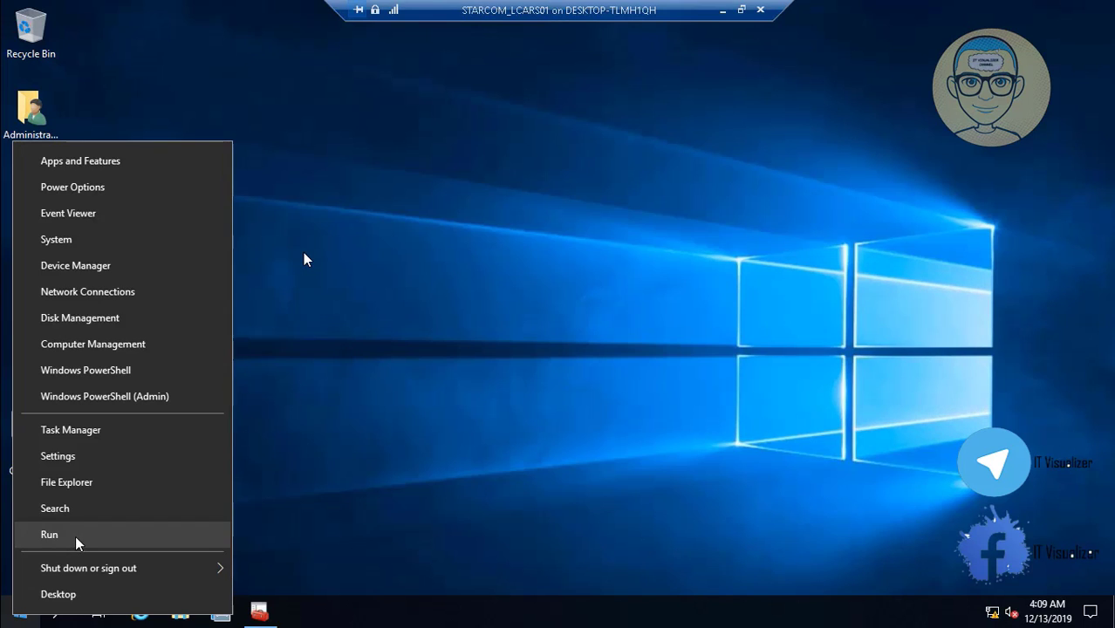
left_click(75, 540)
left_click(139, 561)
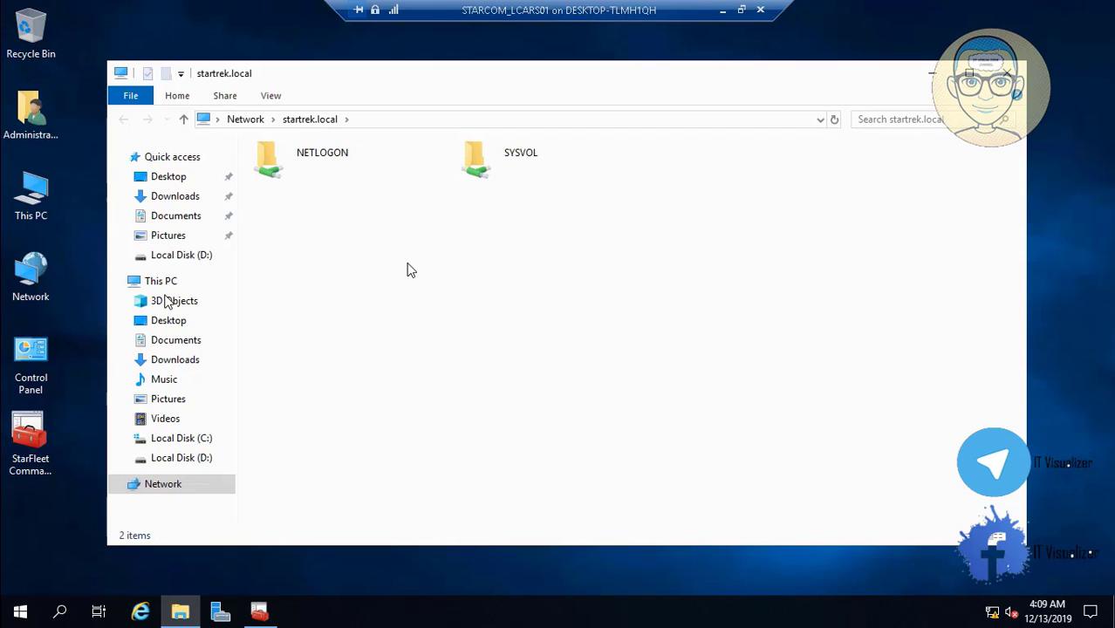
key("space")
left_click(436, 266)
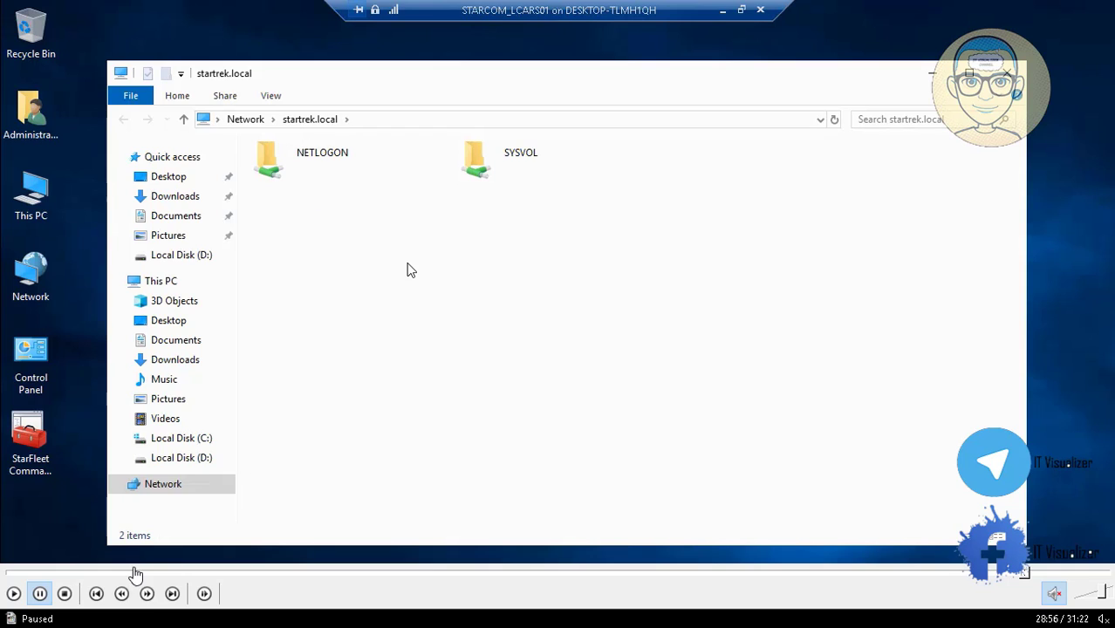
key("Escape")
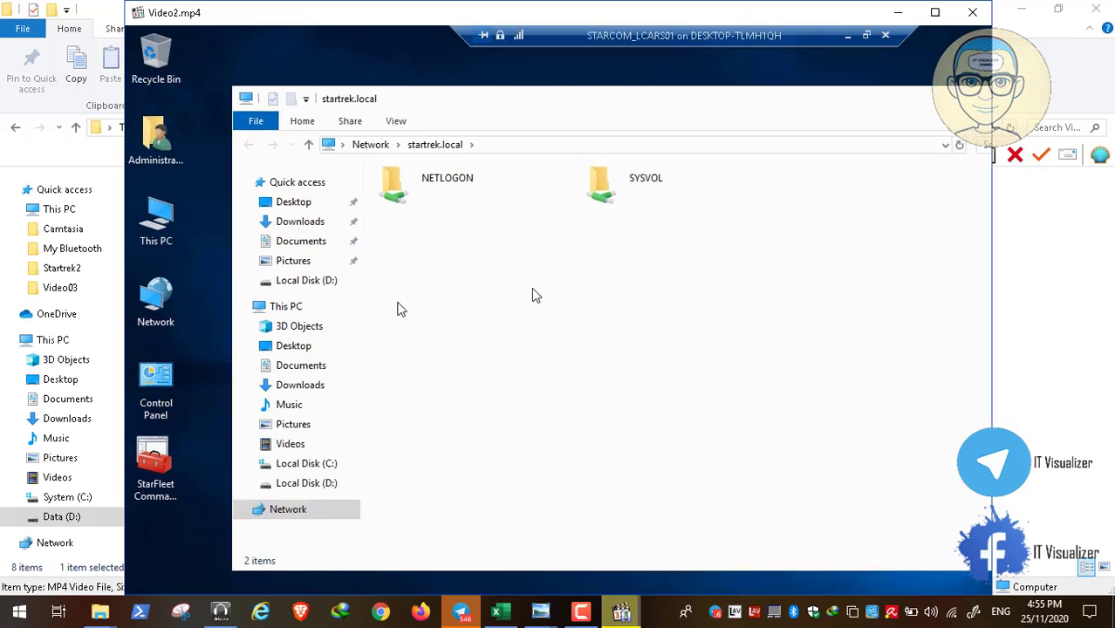
left_click(580, 612)
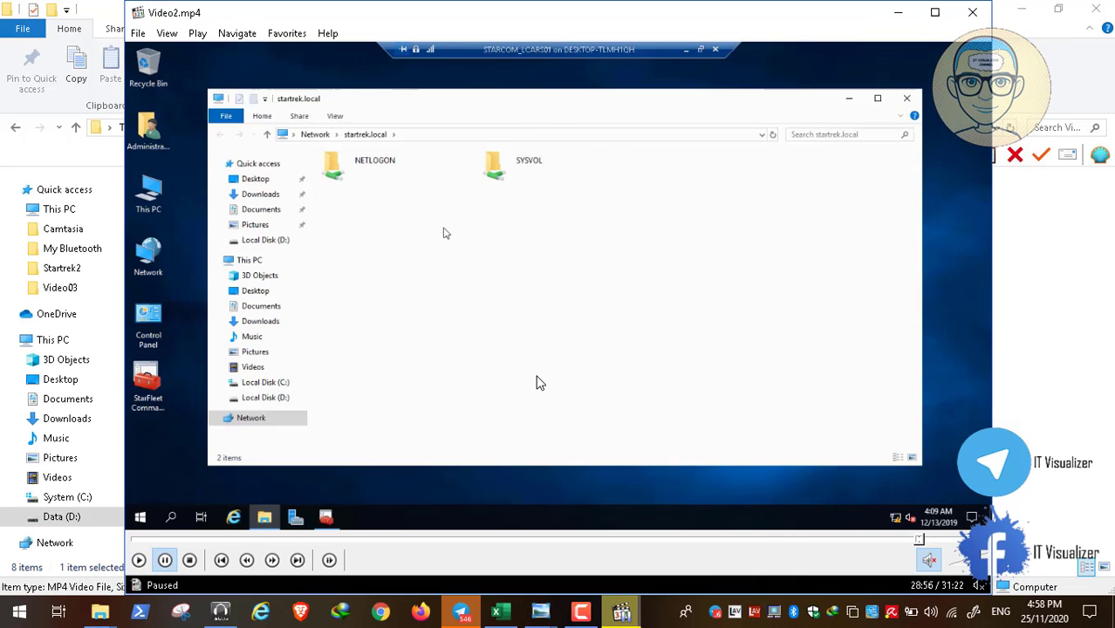
double_click(536, 381)
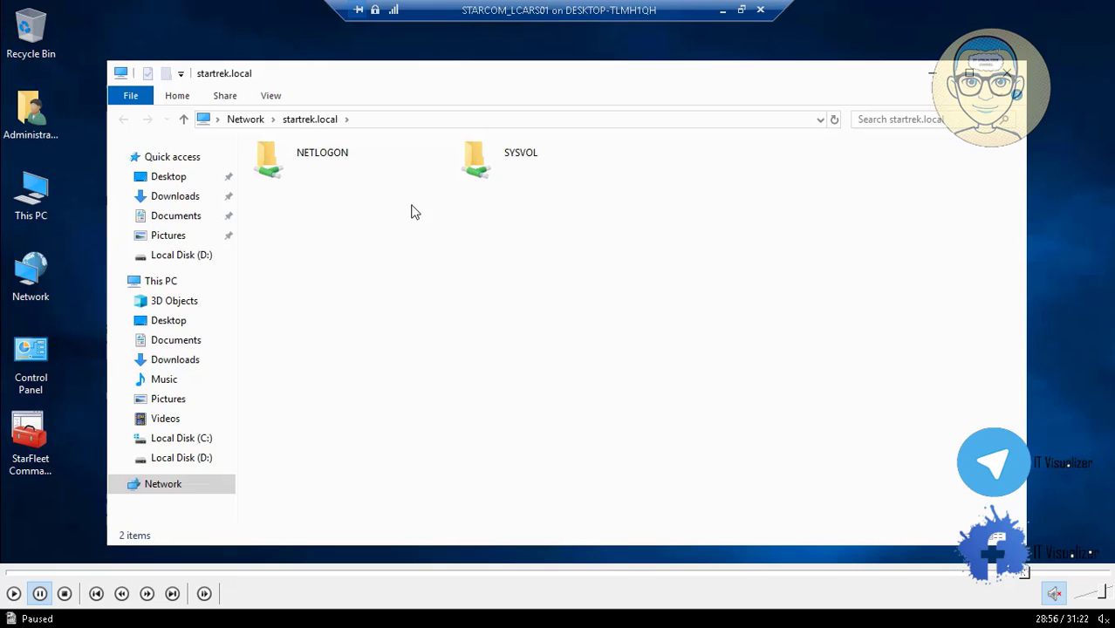
Paste MyComputer.bat into NETLOGON and open it in Notepad, accepting the security warning
left_click(15, 594)
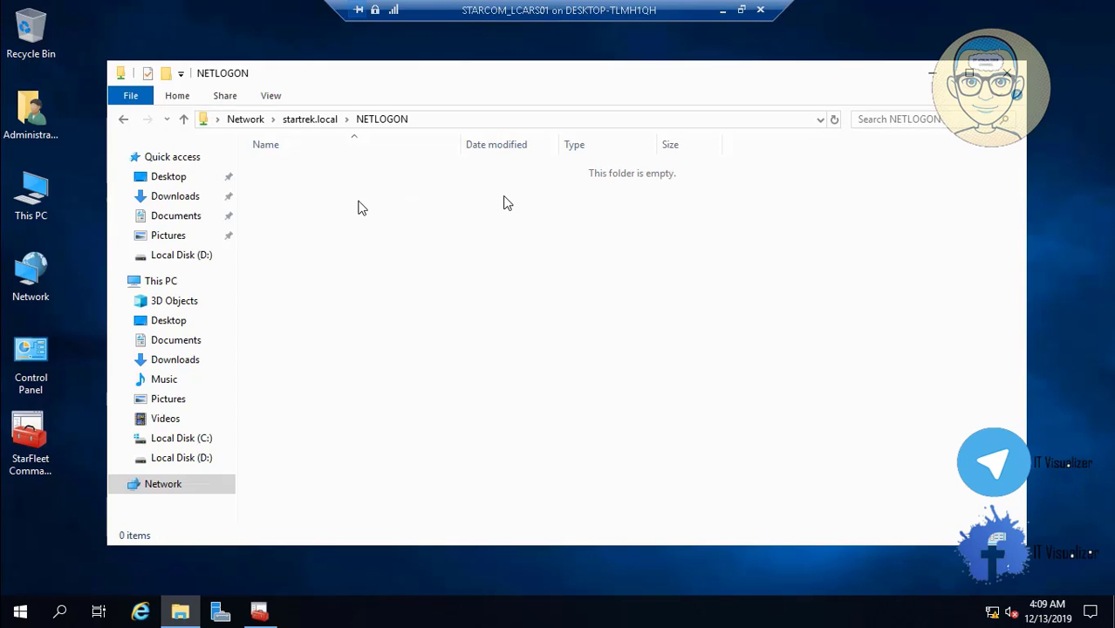
left_click(441, 316)
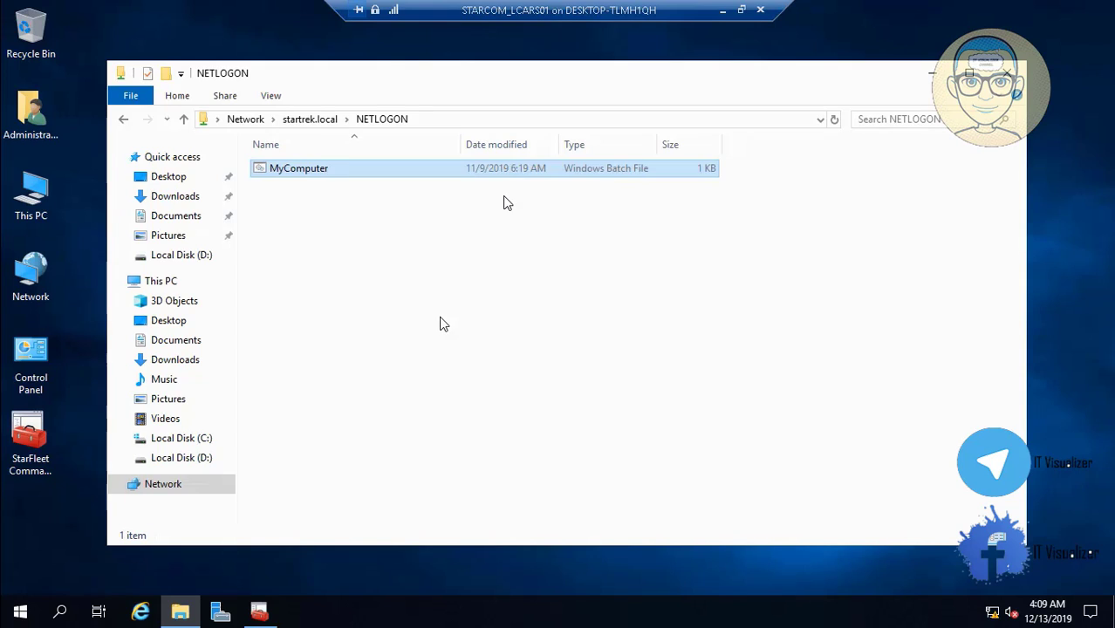
right_click(312, 173)
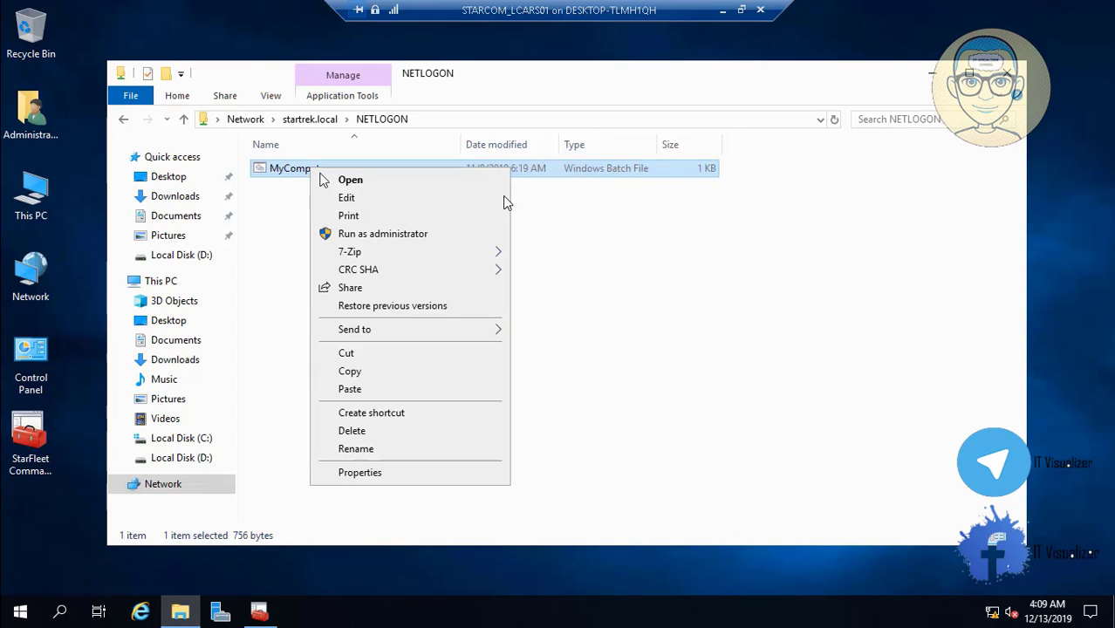
left_click(352, 197)
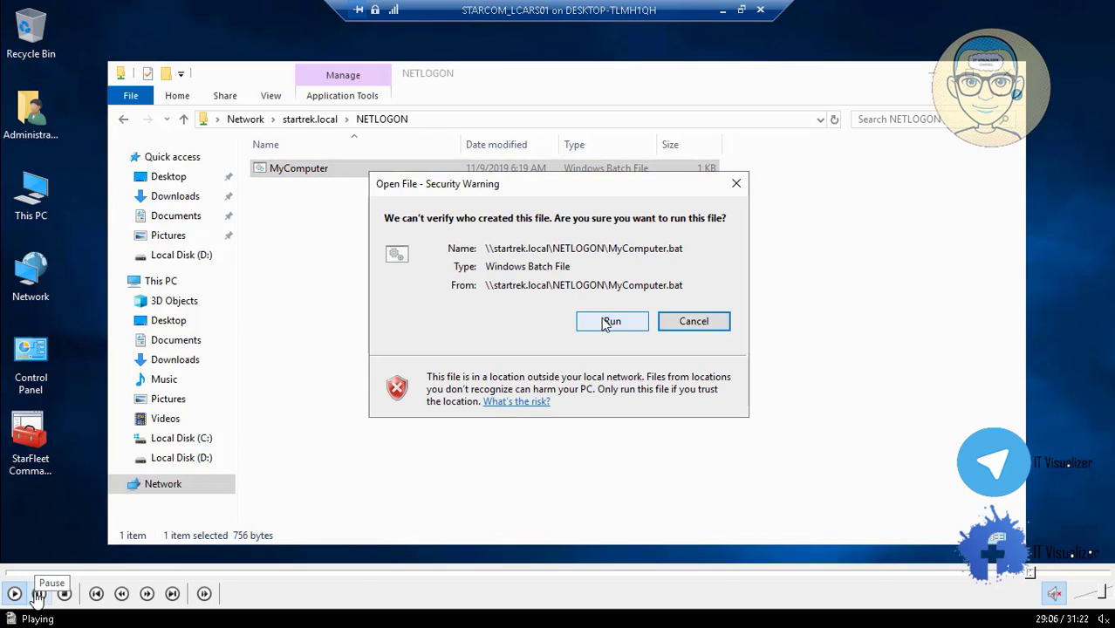
left_click(610, 321)
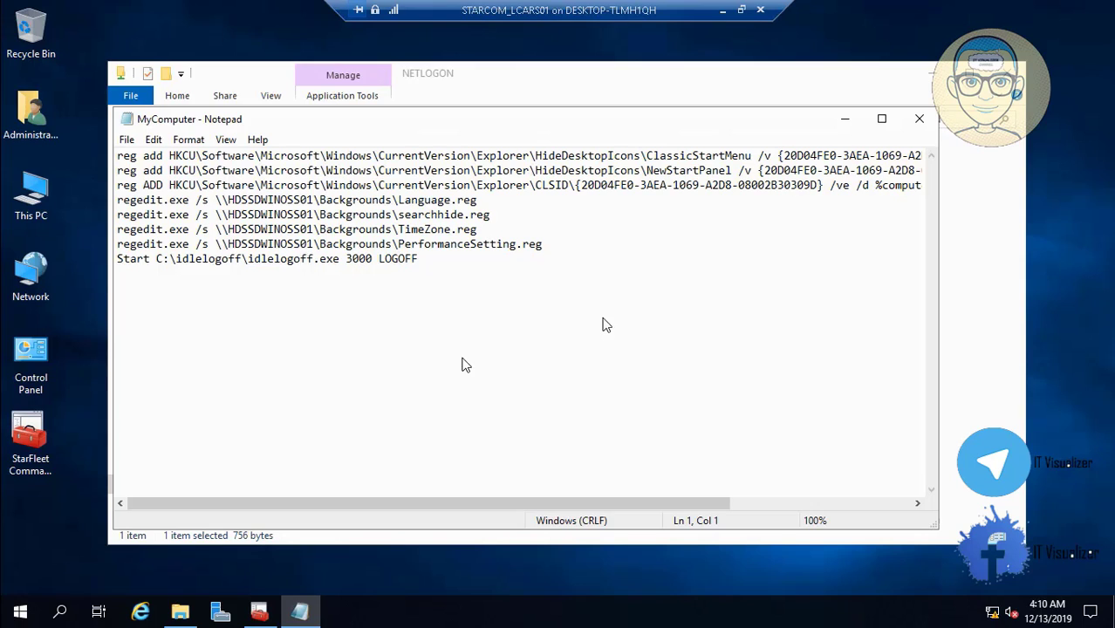
Change line 4's server name to STARCOMLCARS01 and copy the new \\STARCOMLCARS01\ path
key("space")
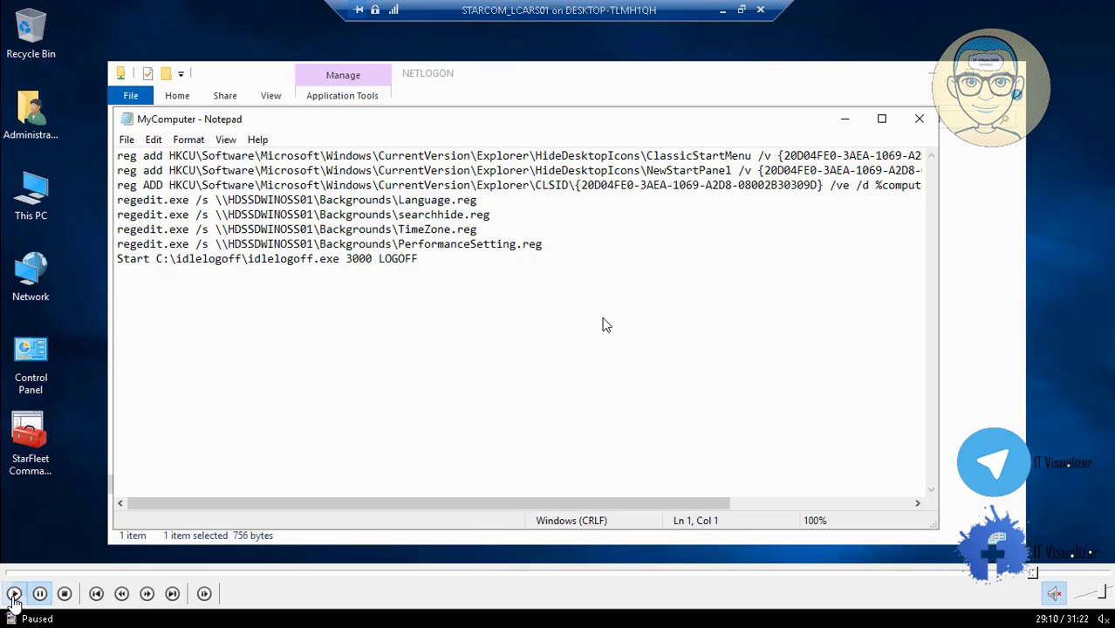
left_click(14, 594)
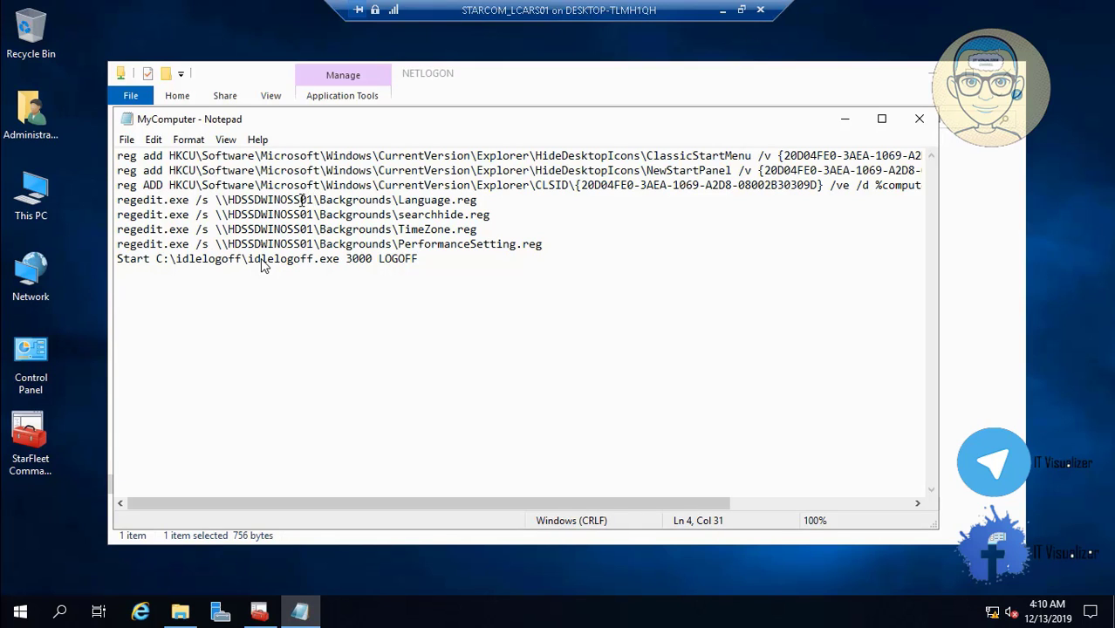
key("Left")
key("Left")
key("Left")
key("BackSpace")
key("BackSpace")
key("BackSpace")
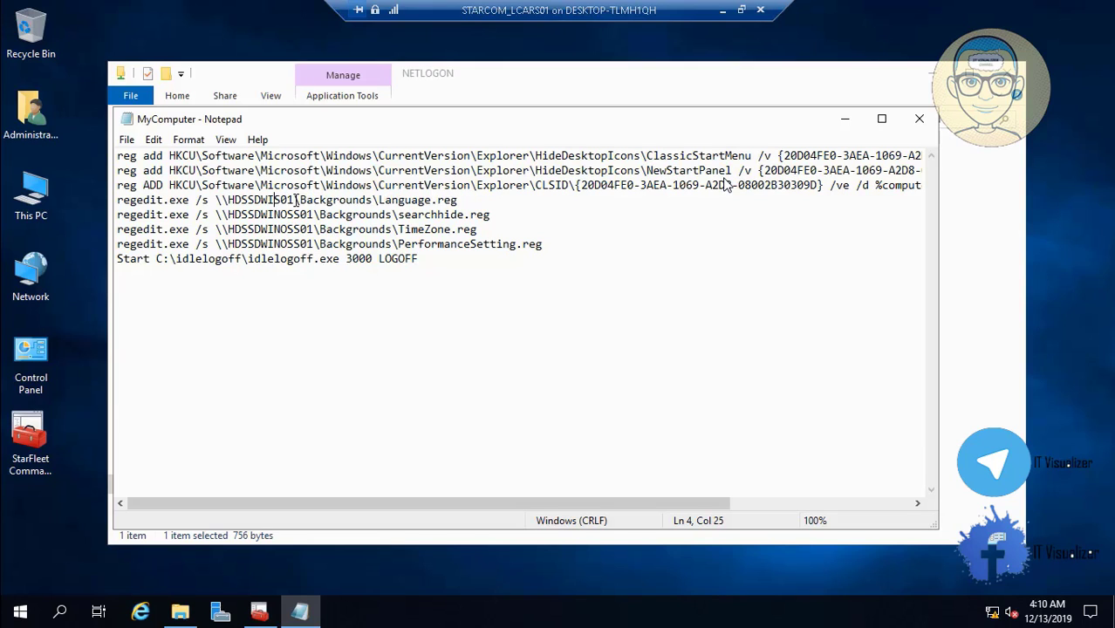
key("BackSpace")
key("BackSpace")
key("BackSpace")
key("BackSpace")
key("BackSpace")
key("BackSpace")
key("BackSpace")
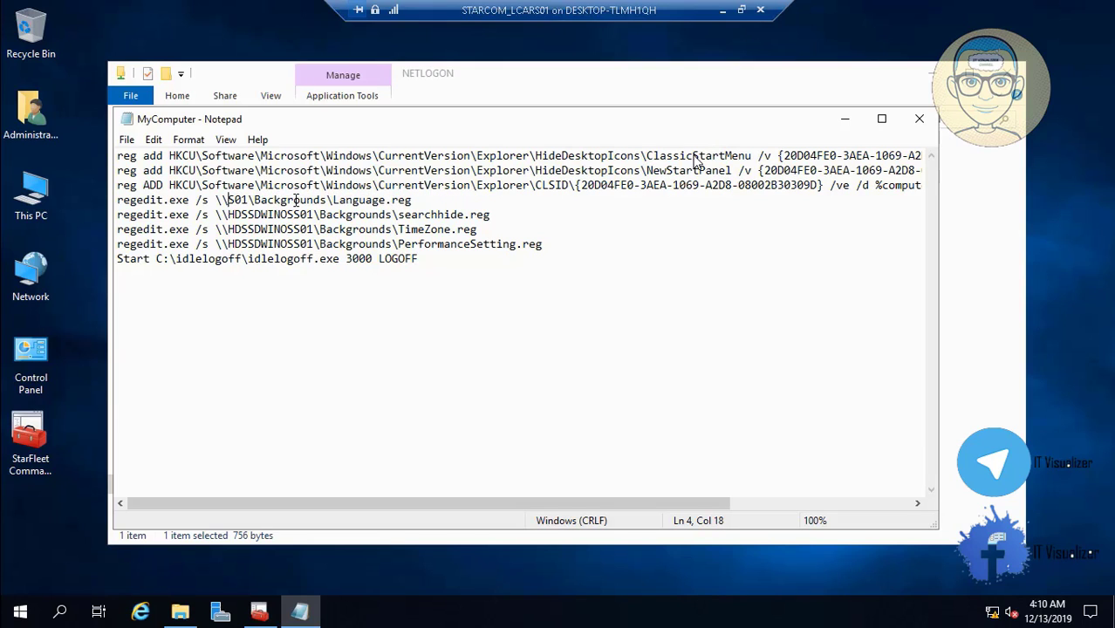
type("STAR")
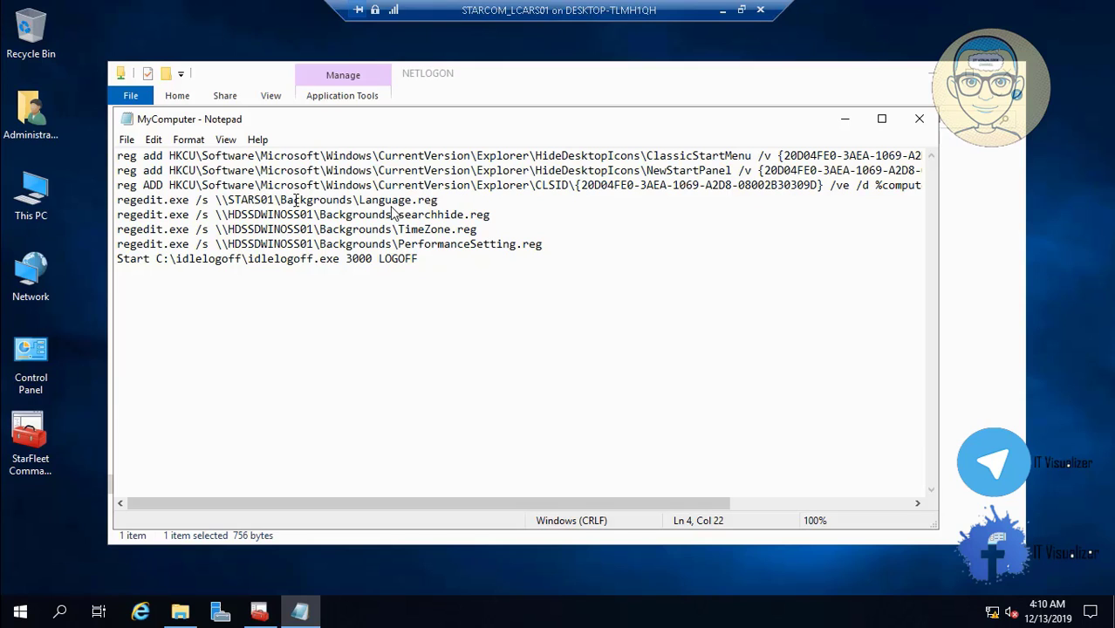
type("COM")
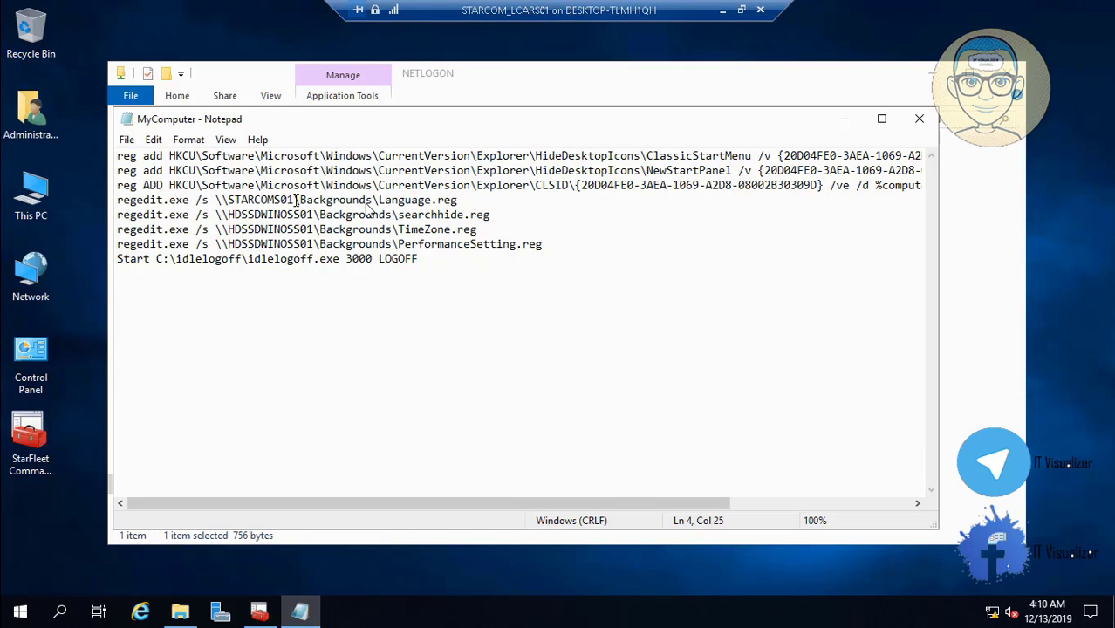
type("LC")
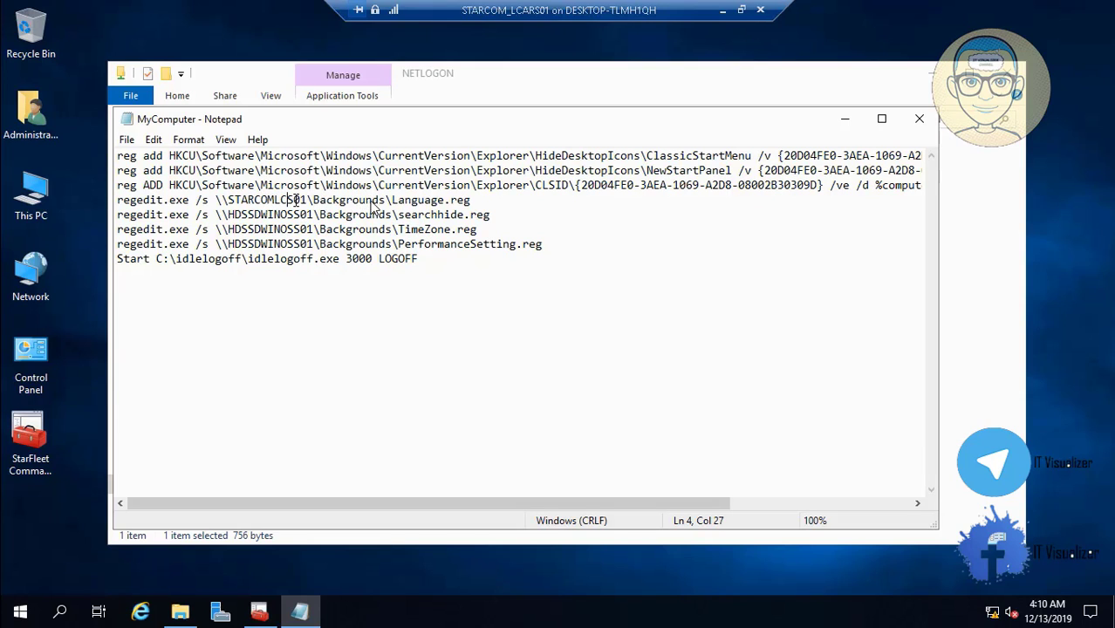
type("ARS")
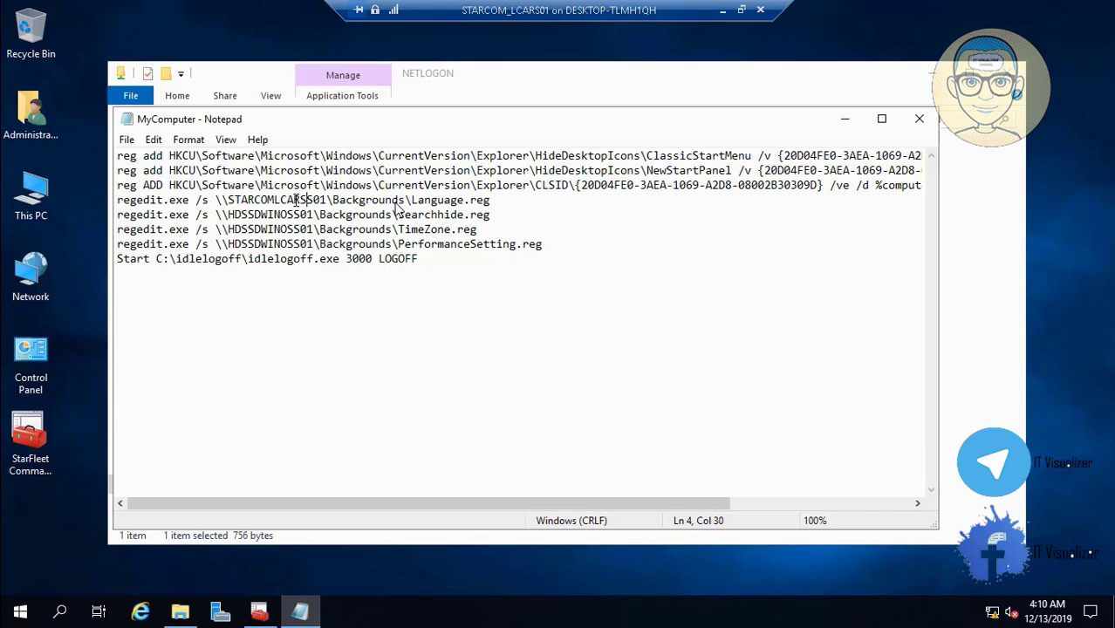
key("Delete")
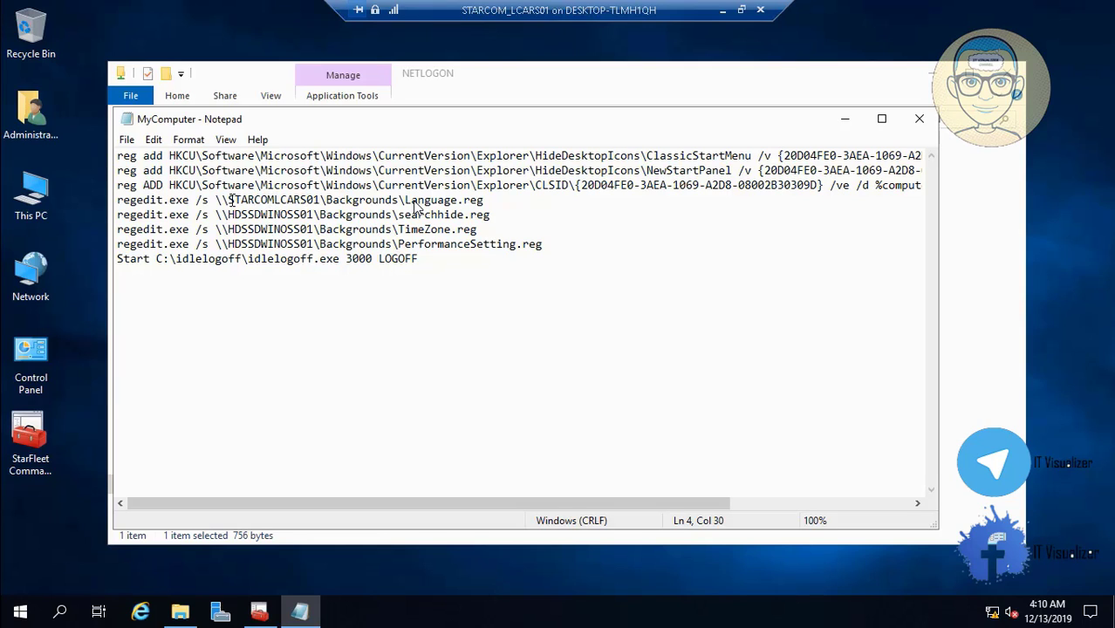
key("ctrl+Left")
key("ctrl+Left")
key("shift+Right")
key("shift+Right")
key("shift+Right")
key("shift+Right")
key("shift+Right")
key("shift+Right")
key("shift+Right")
key("shift+Right")
key("shift+Right")
key("shift+Right")
key("shift+Right")
key("shift+Right")
key("shift+Right")
key("shift+Right")
key("shift+Right")
key("shift+Right")
key("shift+Right")
key("ctrl+c")
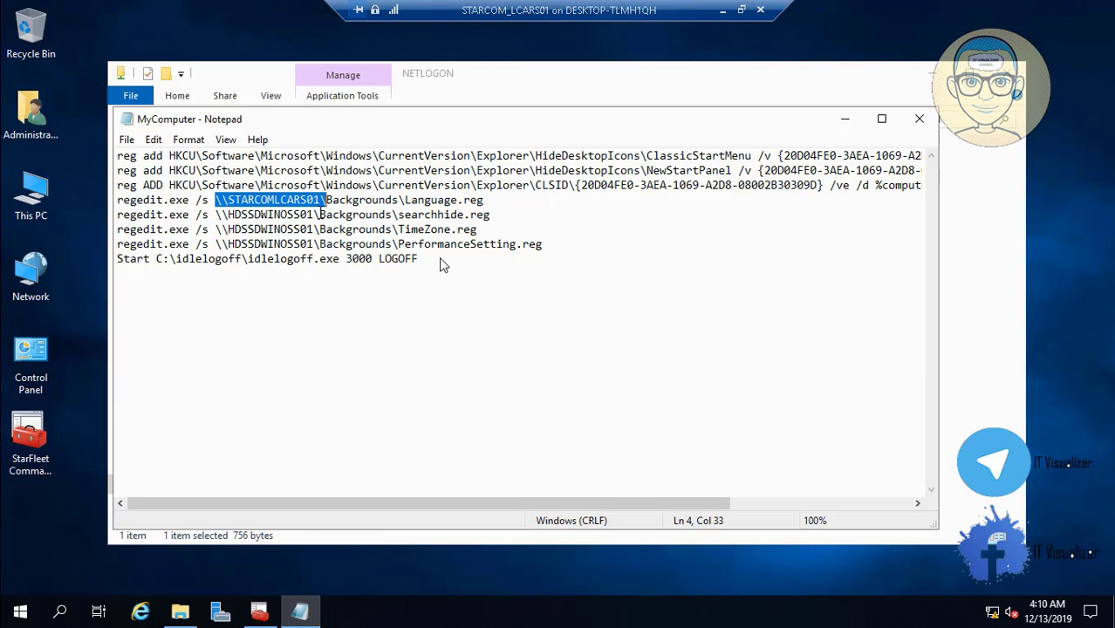
Replace the old server path with \\STARCOMLCARS01\ on lines 5, 6 and 7
key("Down")
key("BackSpace")
key("BackSpace")
key("BackSpace")
key("BackSpace")
key("BackSpace")
key("BackSpace")
key("BackSpace")
key("BackSpace")
key("BackSpace")
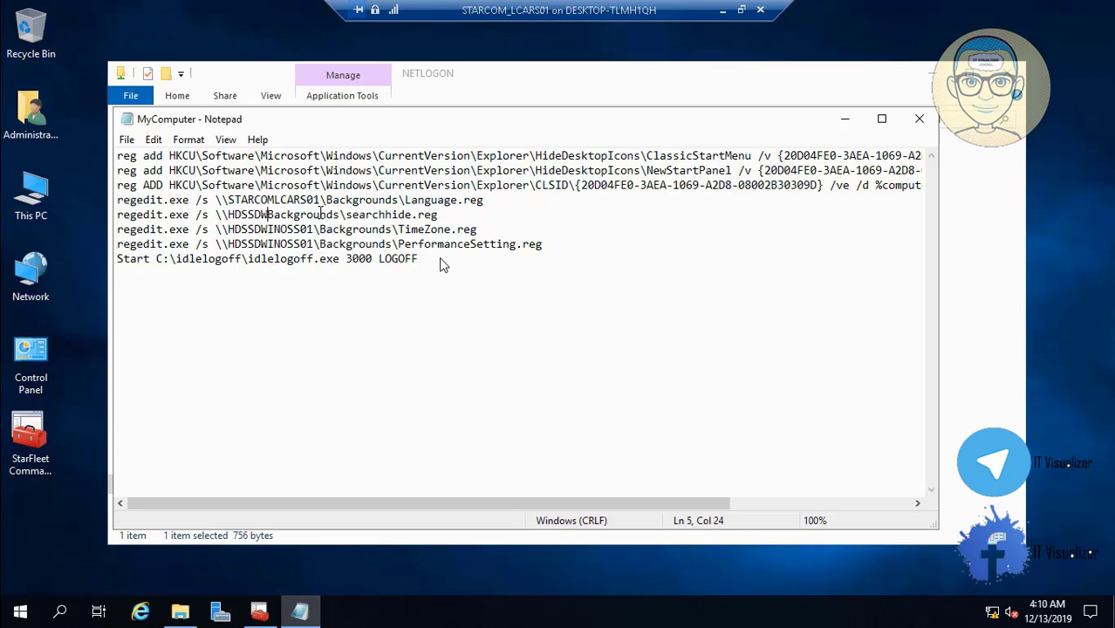
key("BackSpace")
key("BackSpace")
key("BackSpace")
key("BackSpace")
key("BackSpace")
key("BackSpace")
key("BackSpace")
key("BackSpace")
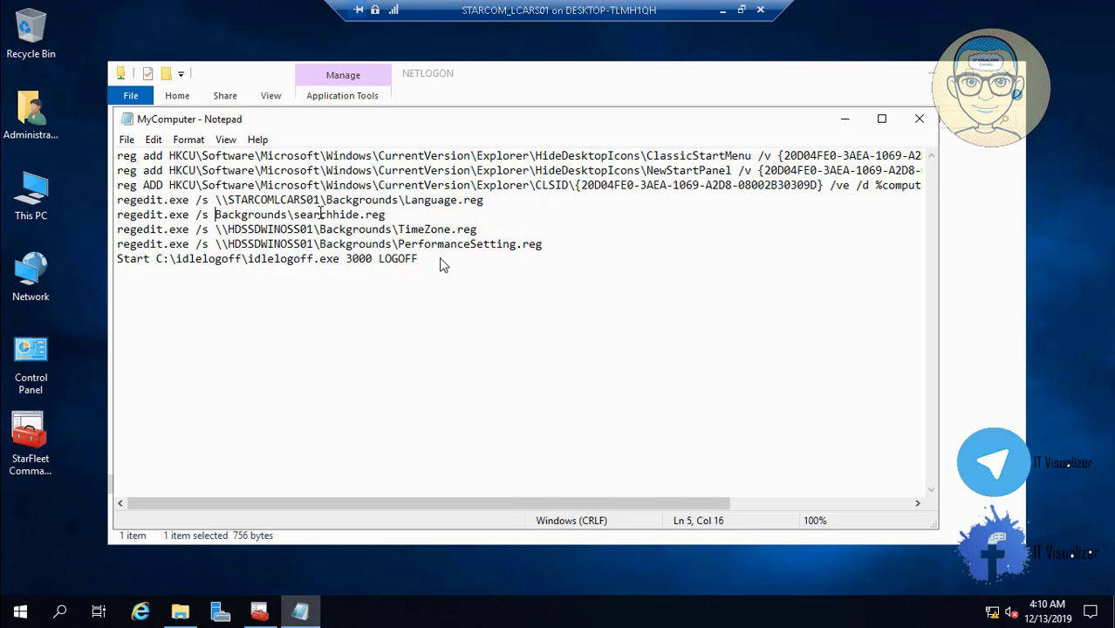
key("ctrl+v")
key("Down")
key("BackSpace")
key("BackSpace")
key("BackSpace")
key("BackSpace")
key("BackSpace")
key("BackSpace")
key("BackSpace")
key("BackSpace")
key("BackSpace")
key("BackSpace")
key("BackSpace")
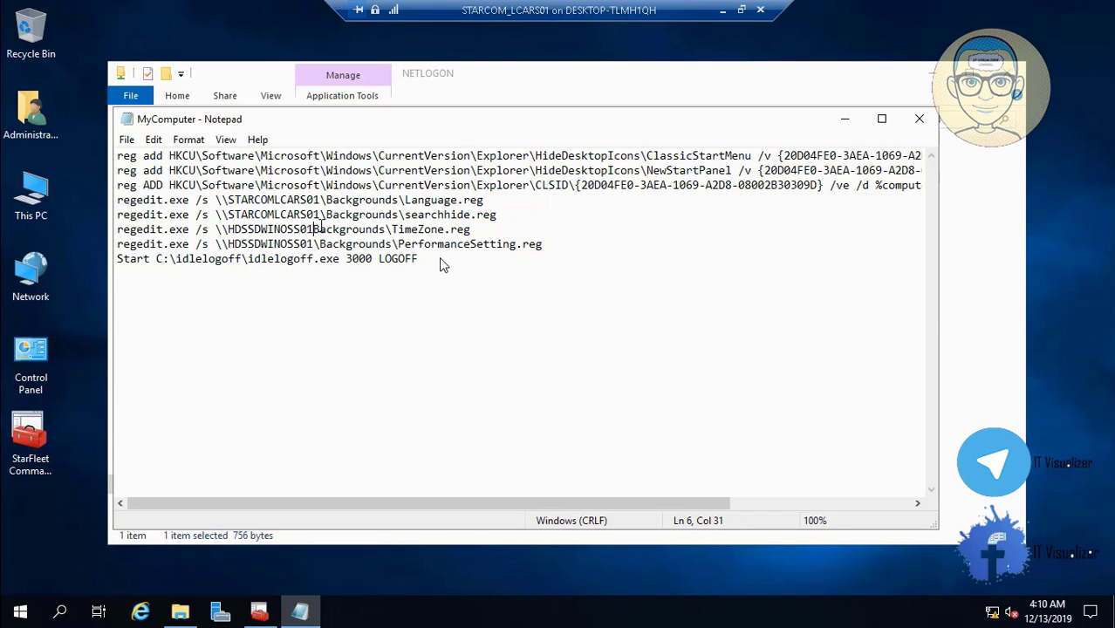
key("BackSpace")
key("BackSpace")
key("BackSpace")
key("BackSpace")
key("BackSpace")
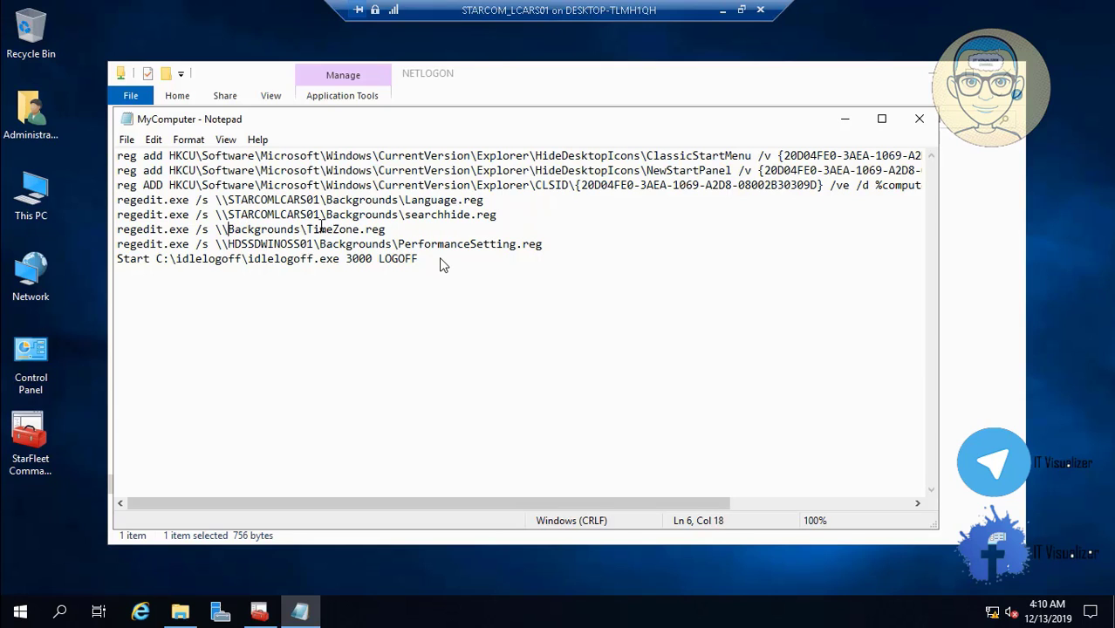
key("ctrl+v")
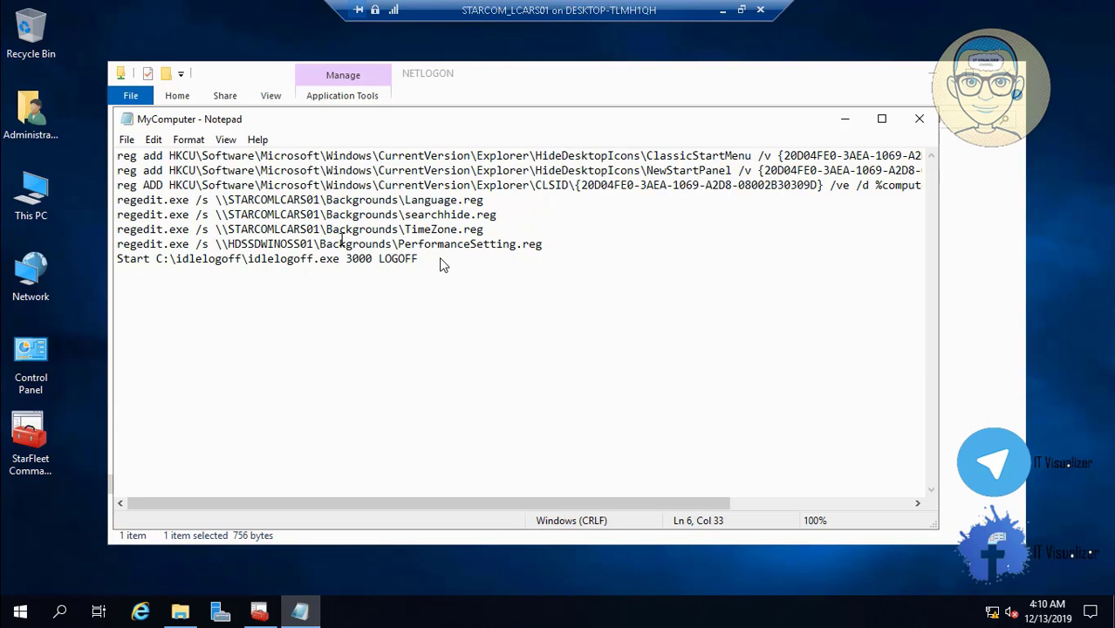
left_click(321, 245)
key("BackSpace")
key("BackSpace")
key("BackSpace")
key("BackSpace")
key("BackSpace")
key("BackSpace")
key("BackSpace")
key("BackSpace")
key("BackSpace")
key("BackSpace")
key("BackSpace")
key("BackSpace")
key("BackSpace")
key("BackSpace")
key("BackSpace")
key("BackSpace")
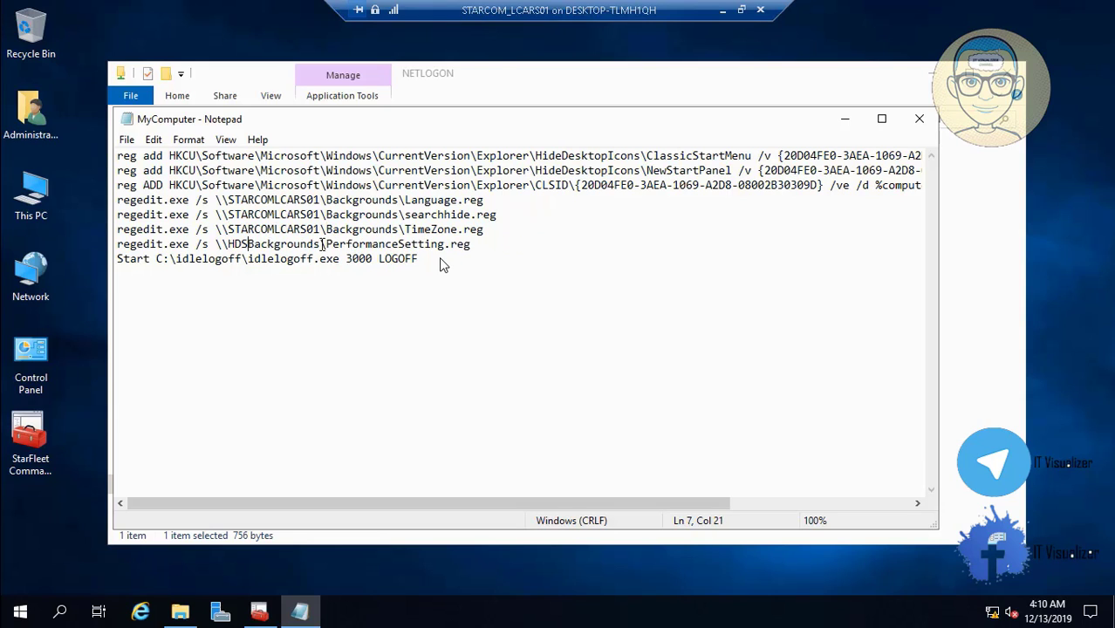
key("ctrl+v")
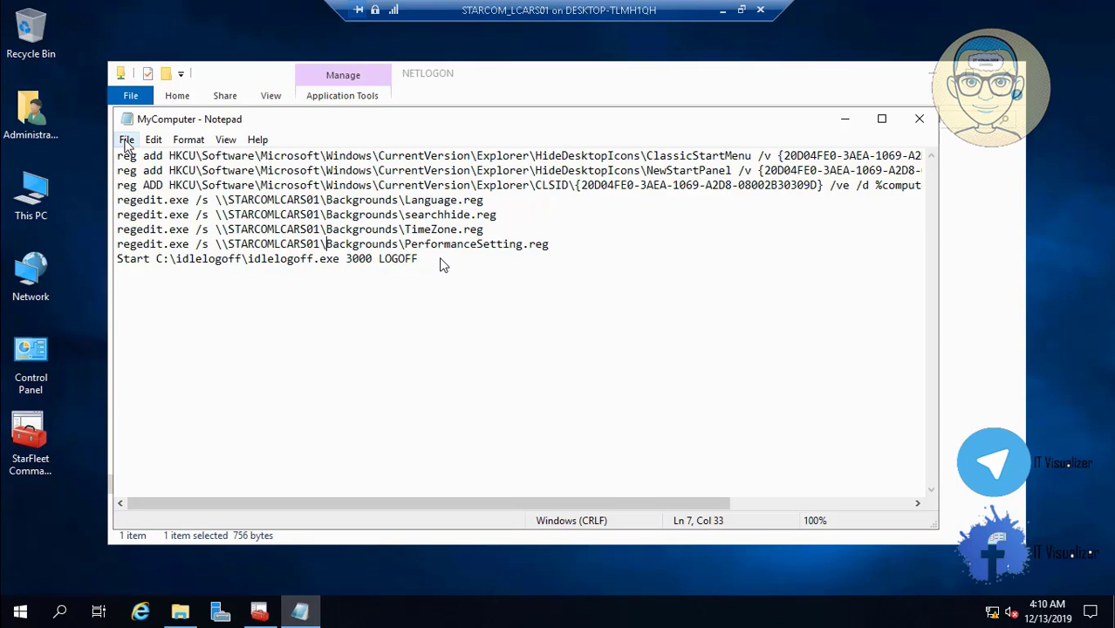
left_click(126, 140)
Save and close the MyComputer script, then close the NETLOGON window
left_click(167, 201)
left_click(918, 119)
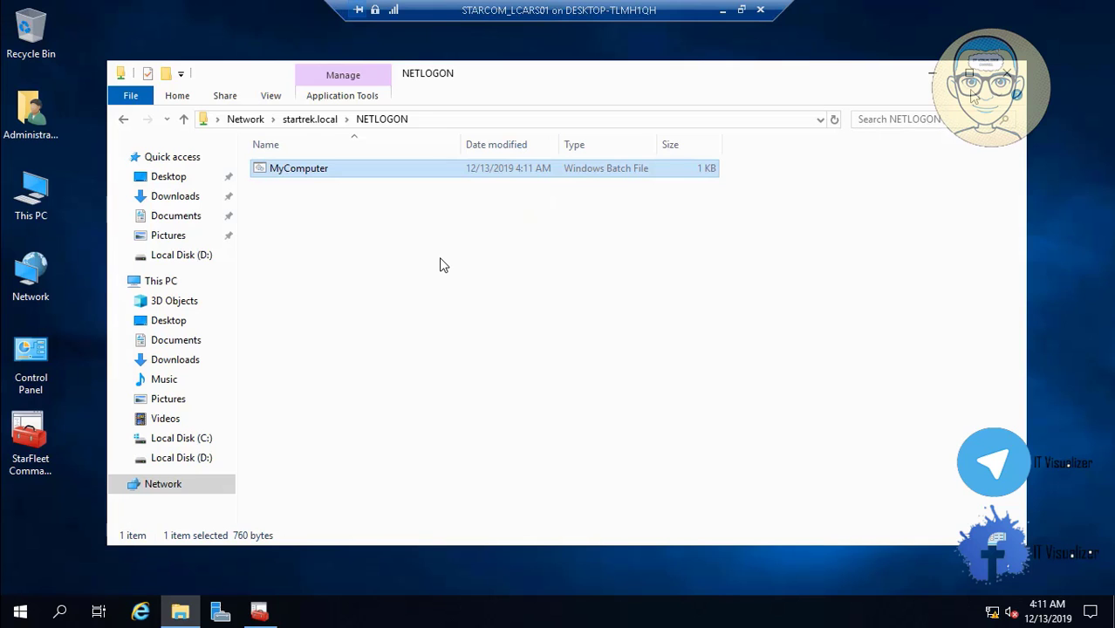
left_click(1006, 73)
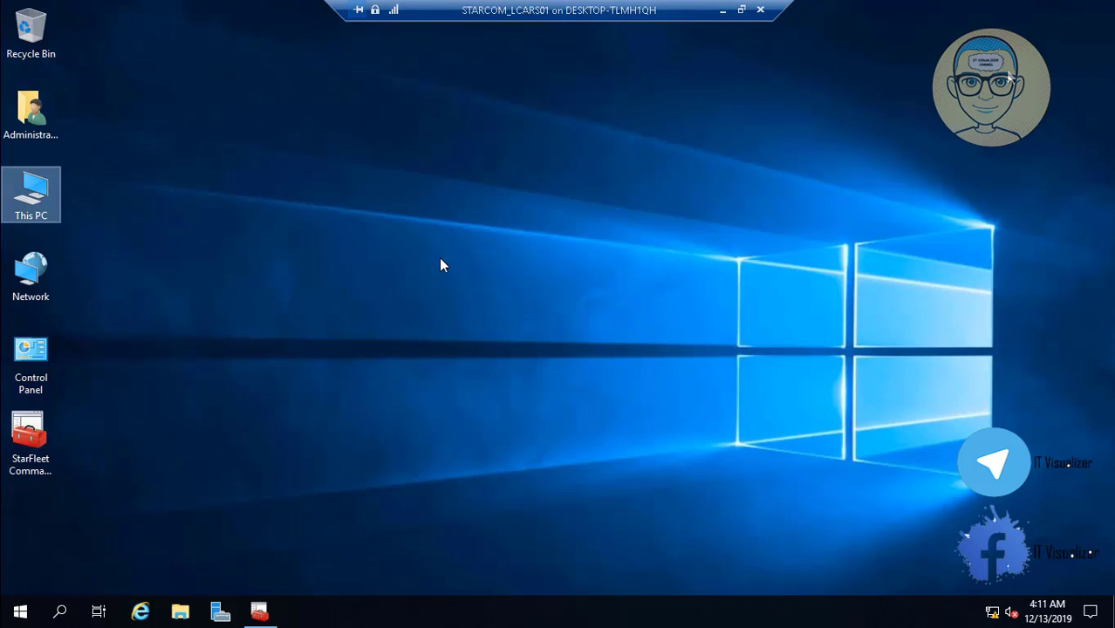
Minimize the STARCOM virtual machine connection and bring Hyper-V Manager to the front
left_click(722, 11)
left_click(503, 611)
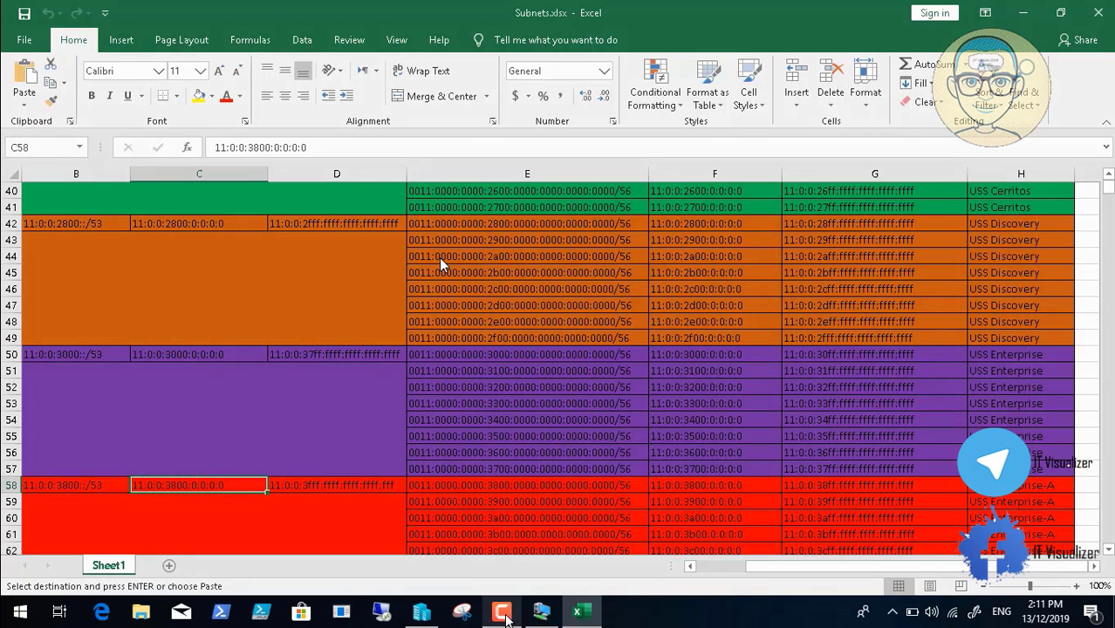
left_click(1036, 534)
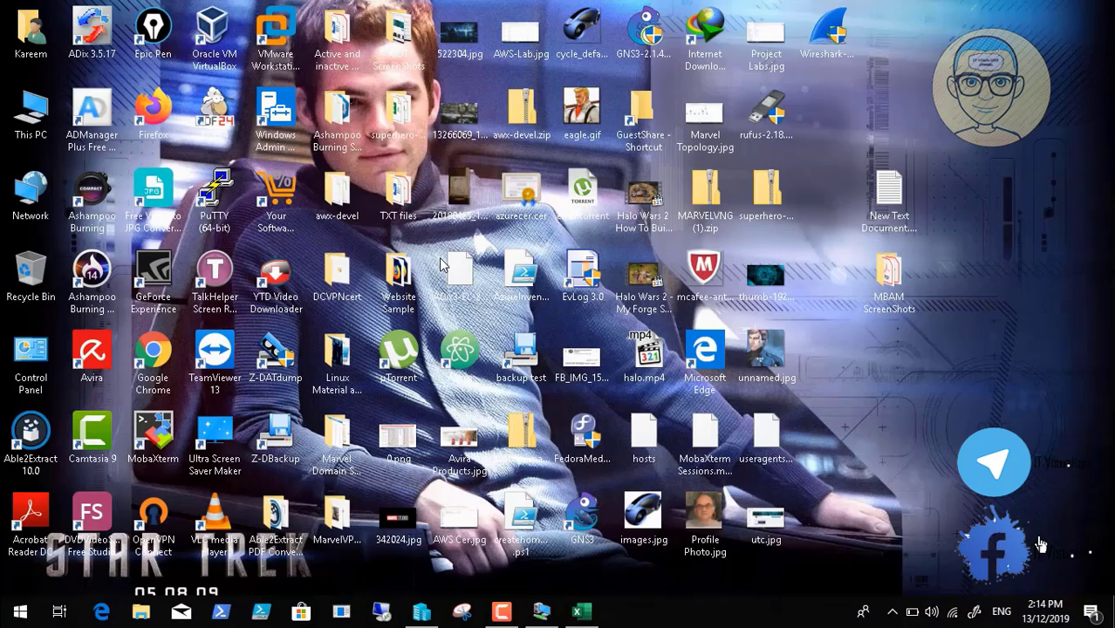
left_click(542, 615)
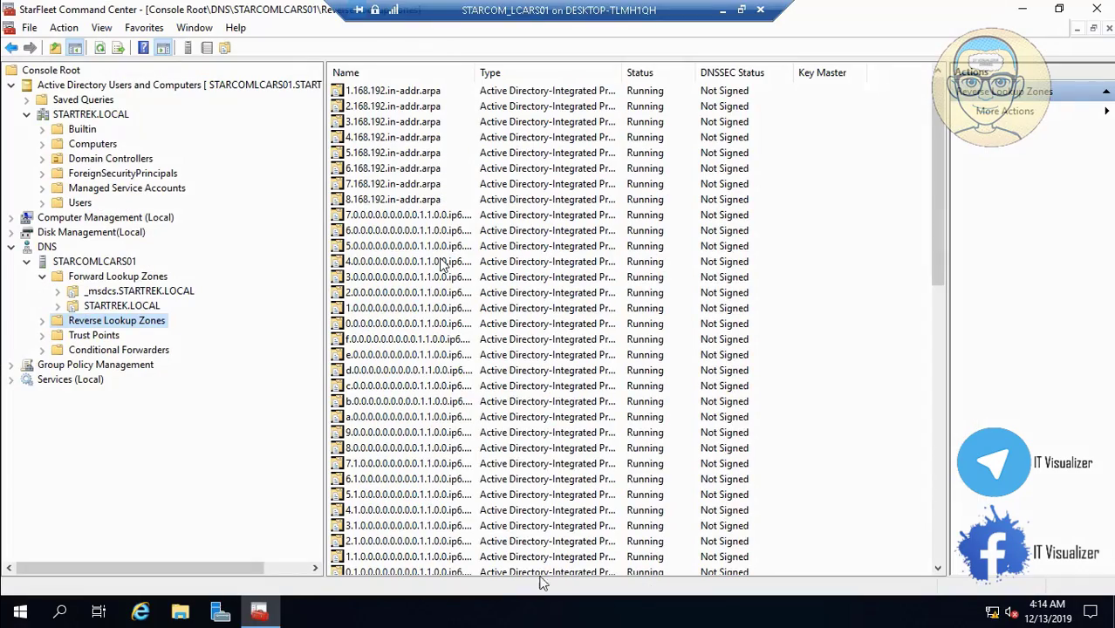
left_click(720, 9)
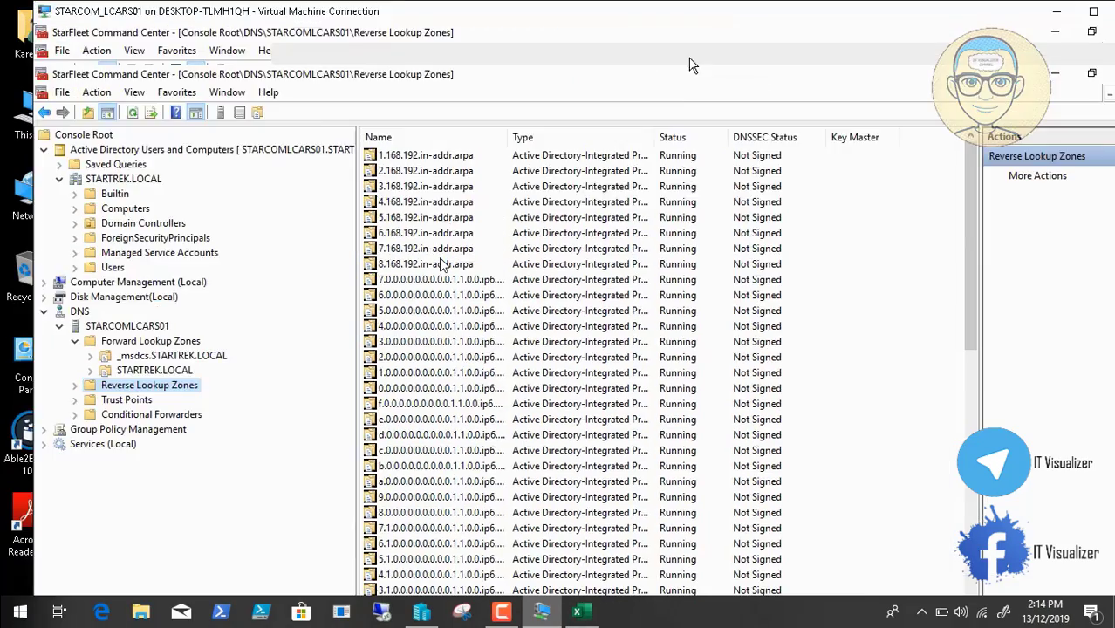
left_click(430, 617)
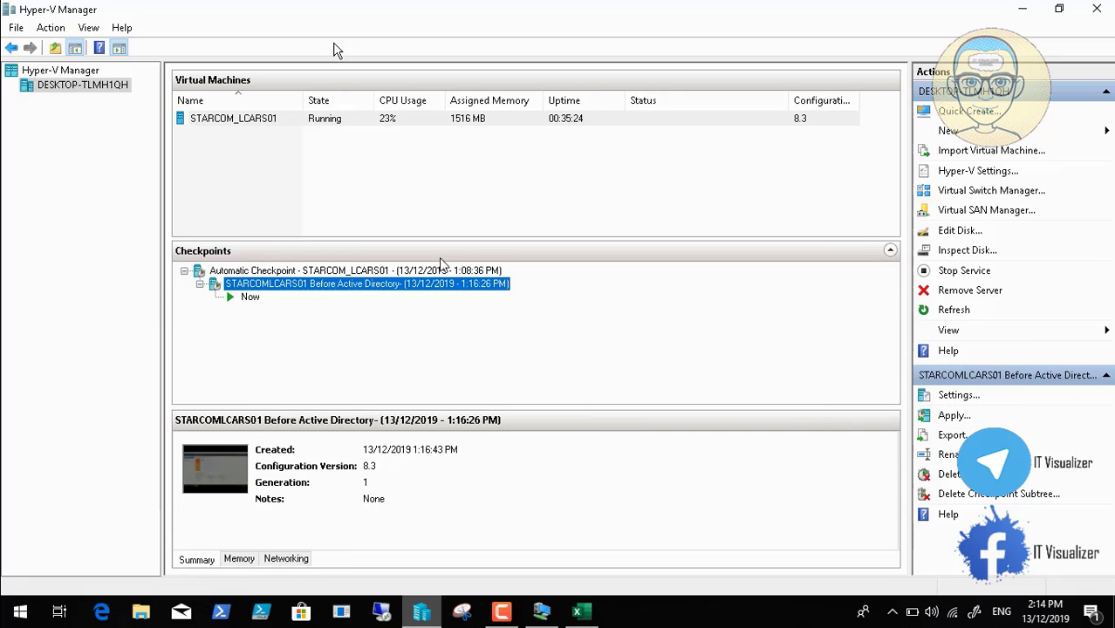
Checkpoint STARCOM_LCARS01 and select the new 13/12/2019 2:14:25 PM checkpoint
left_click(269, 125)
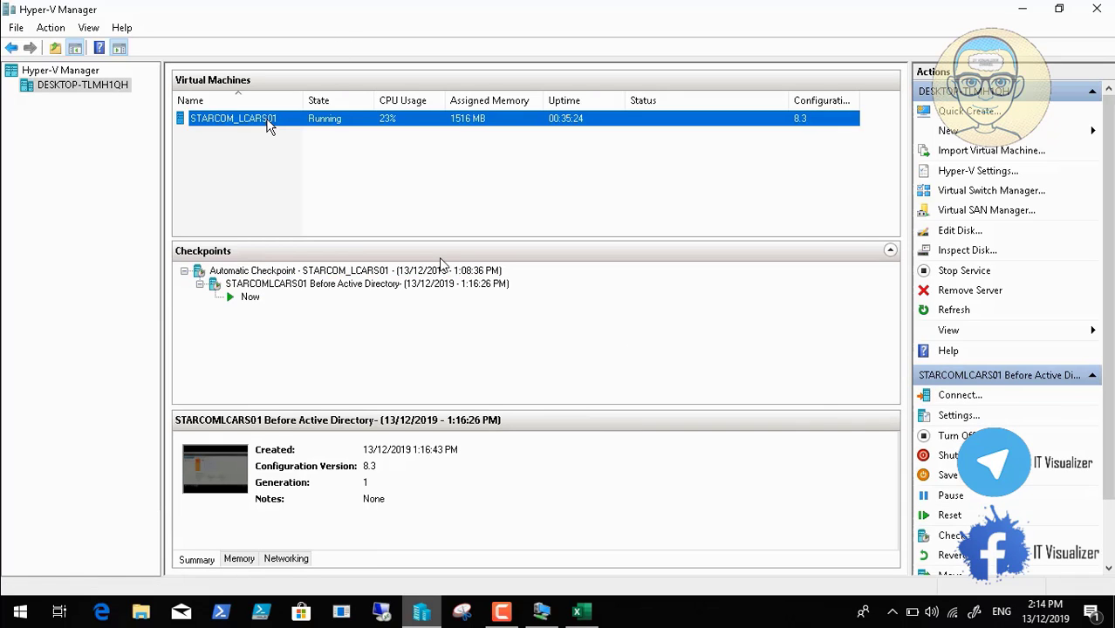
left_click(951, 534)
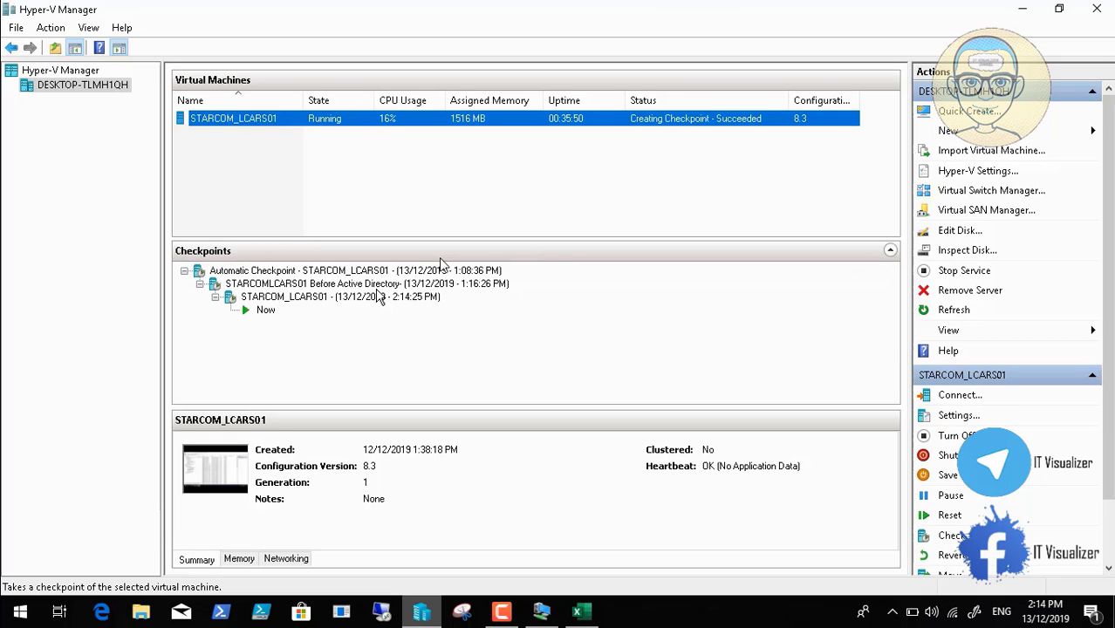
left_click(349, 296)
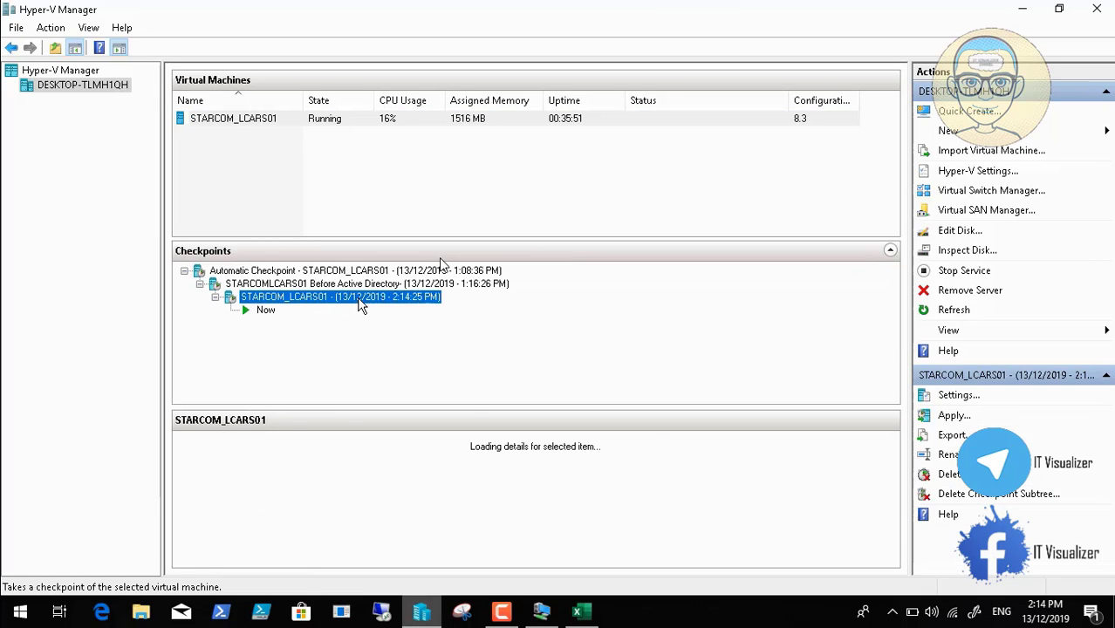
Rename the new checkpoint 'STARCOM_LCARS01 After Active Directory and DNS'
right_click(359, 300)
left_click(394, 370)
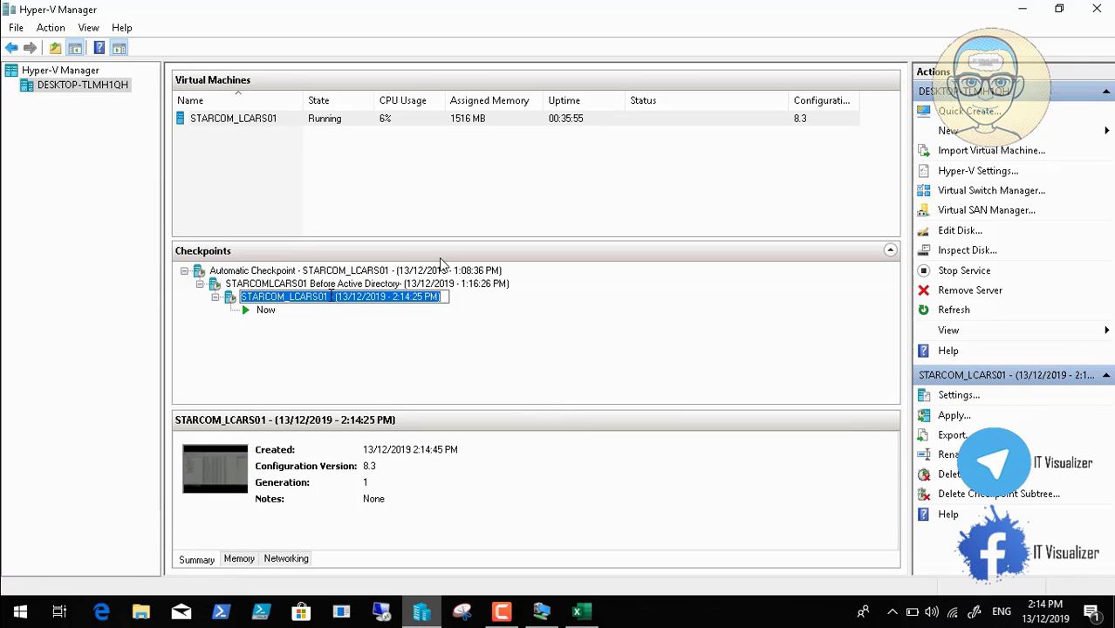
left_click(333, 296)
key("BackSpace")
type("After")
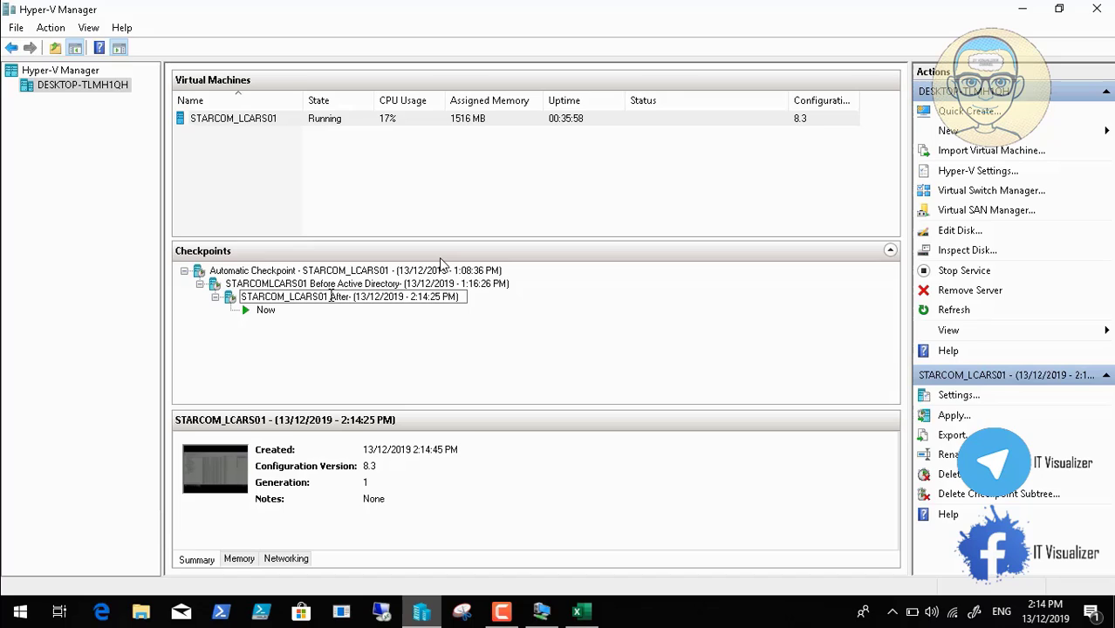
type(" DN")
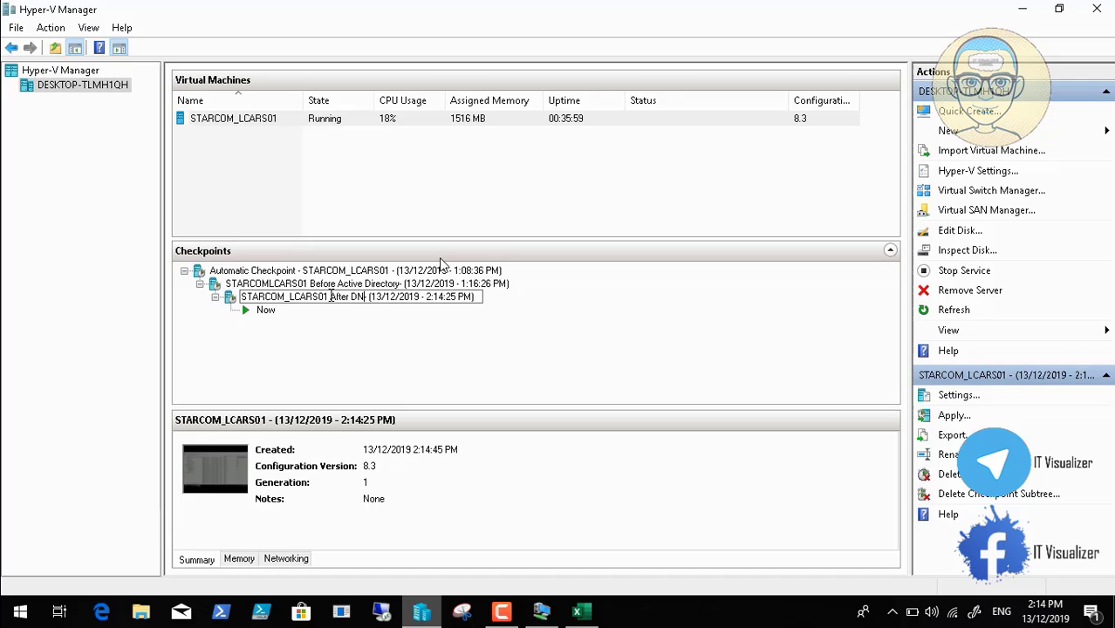
key("BackSpace")
key("BackSpace")
type("Active D")
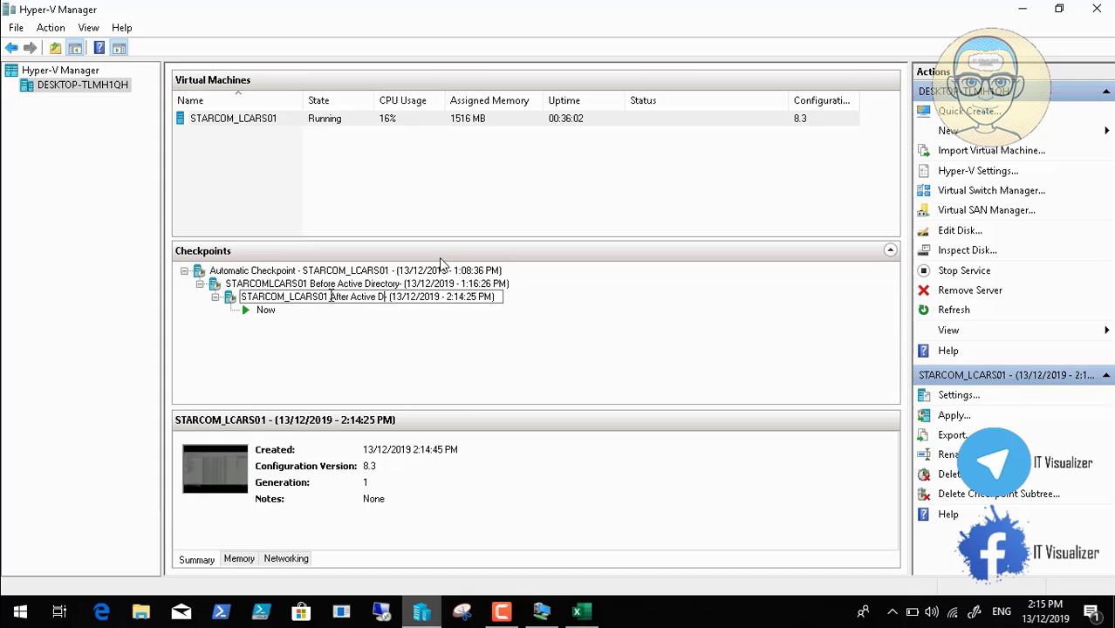
type("irecto")
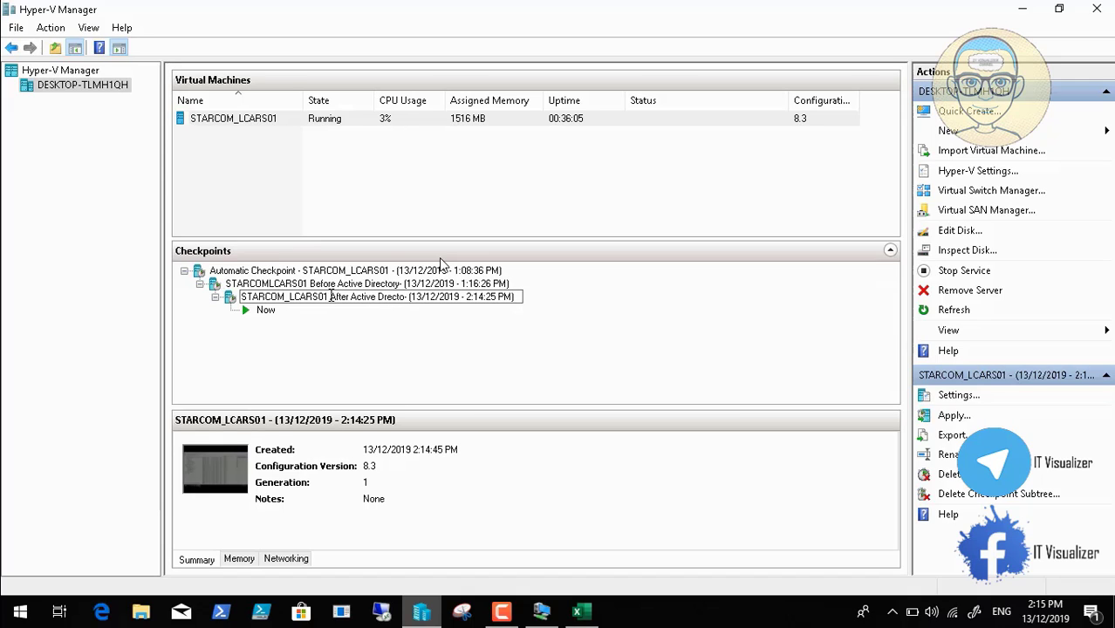
key("BackSpace")
key("BackSpace")
key("BackSpace")
key("BackSpace")
key("BackSpace")
key("BackSpace")
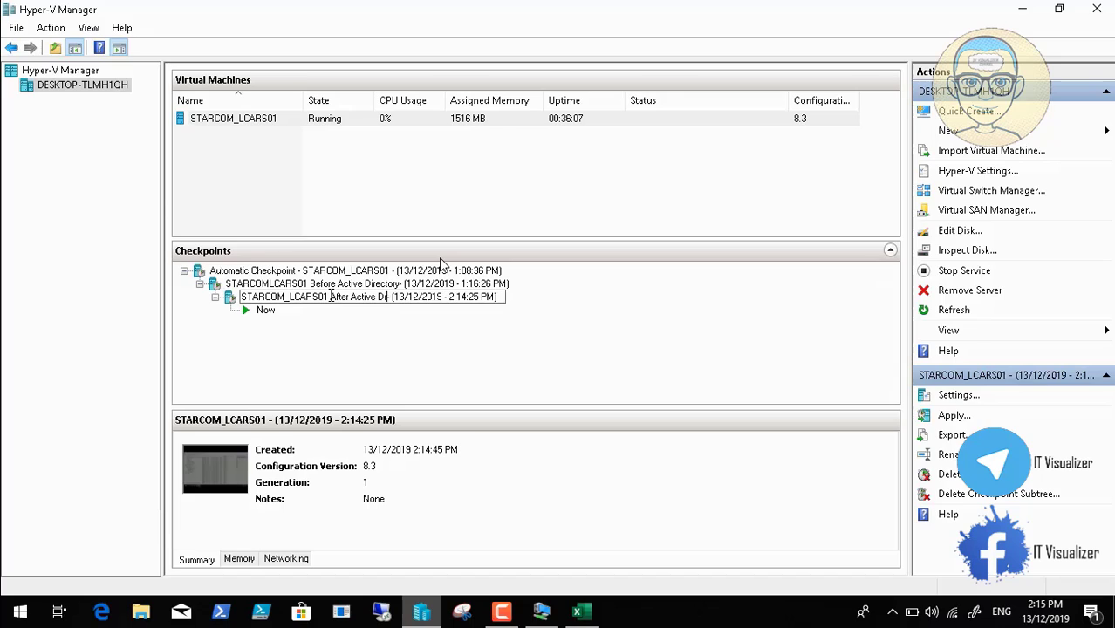
type("iretory")
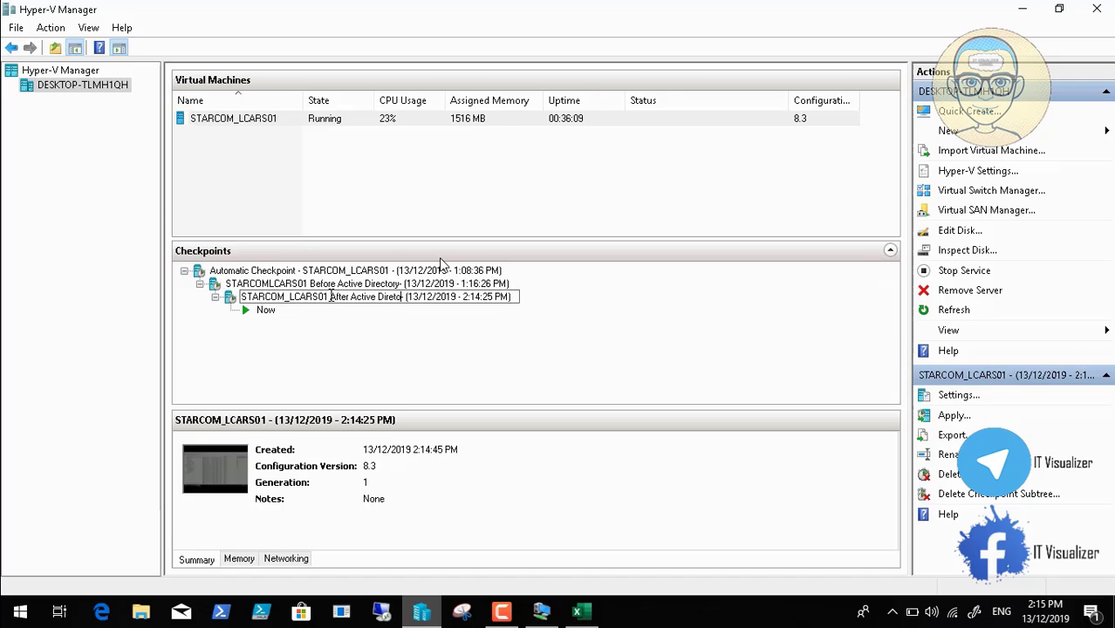
key("BackSpace")
key("BackSpace")
key("BackSpace")
key("BackSpace")
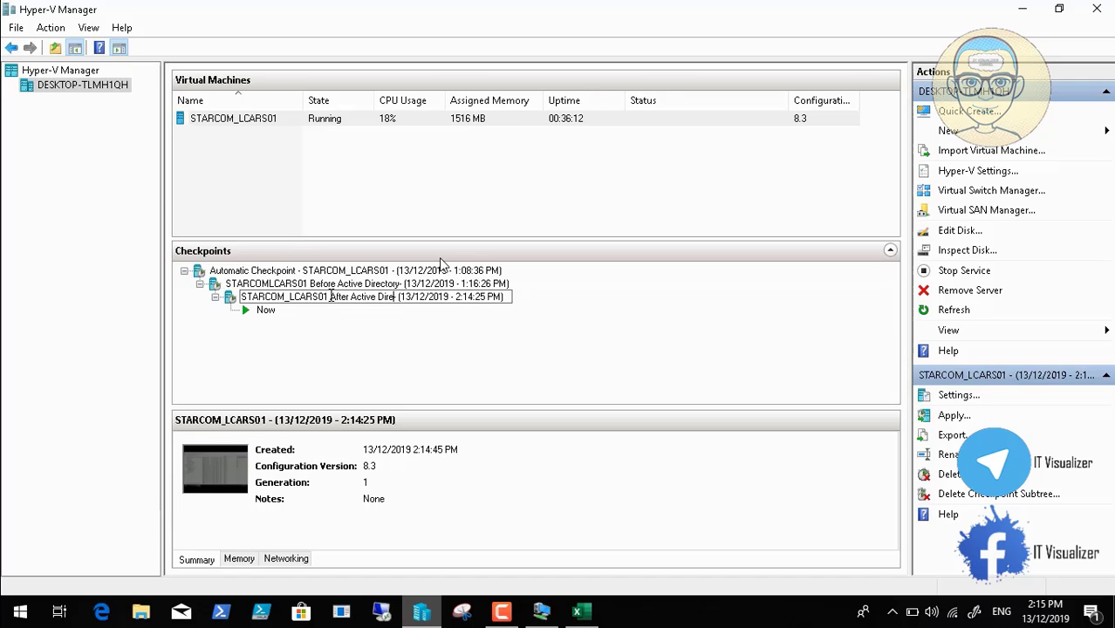
type("ctory")
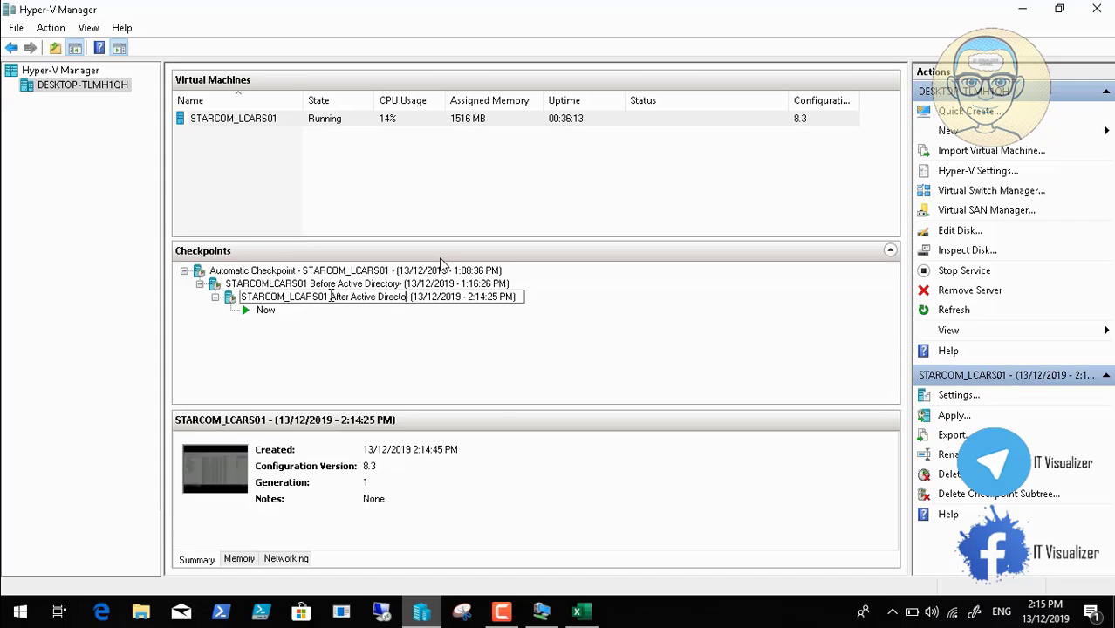
type(" and")
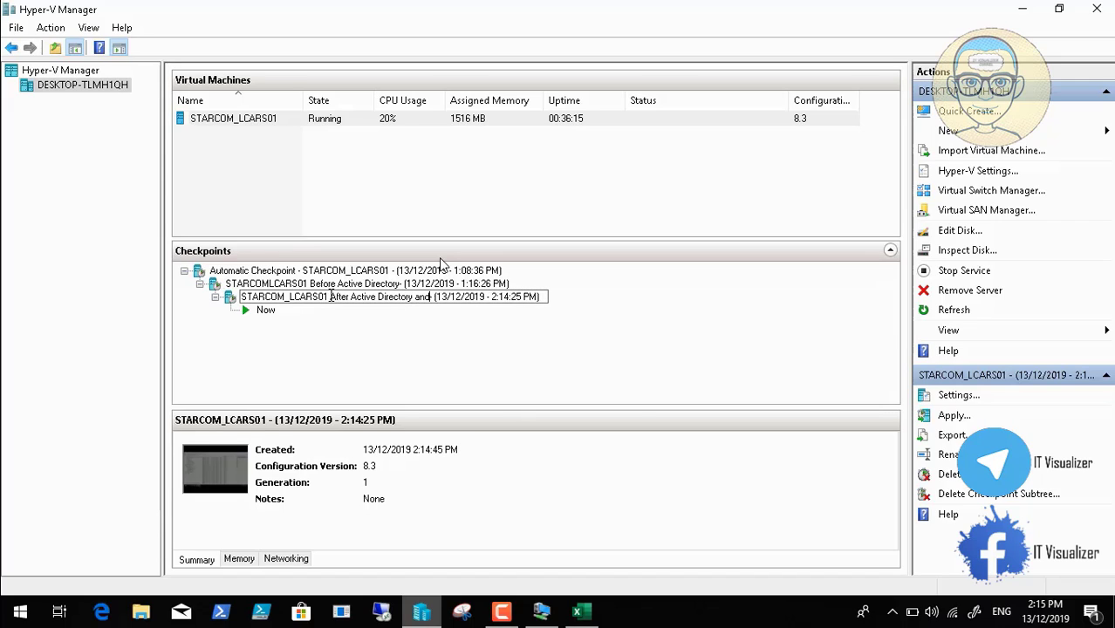
type(" DNS")
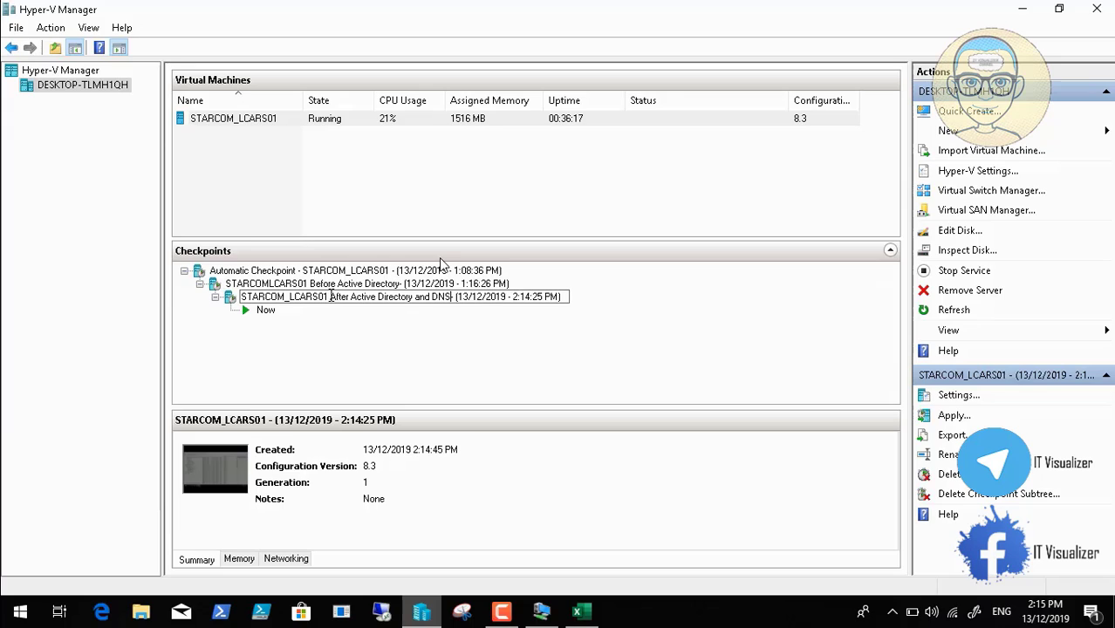
key("Return")
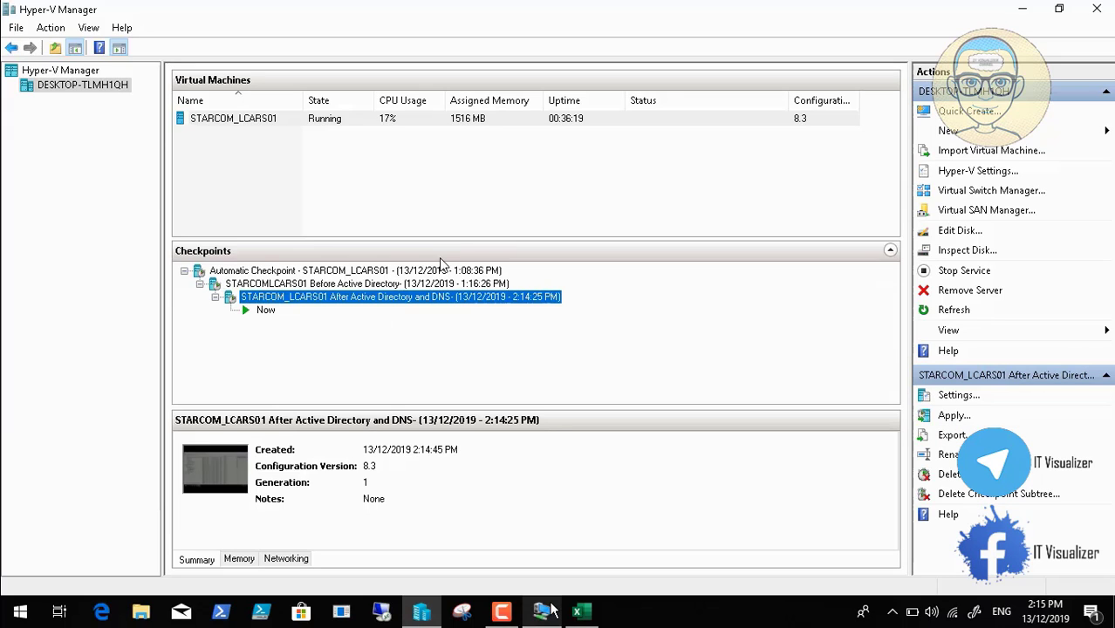
left_click(502, 612)
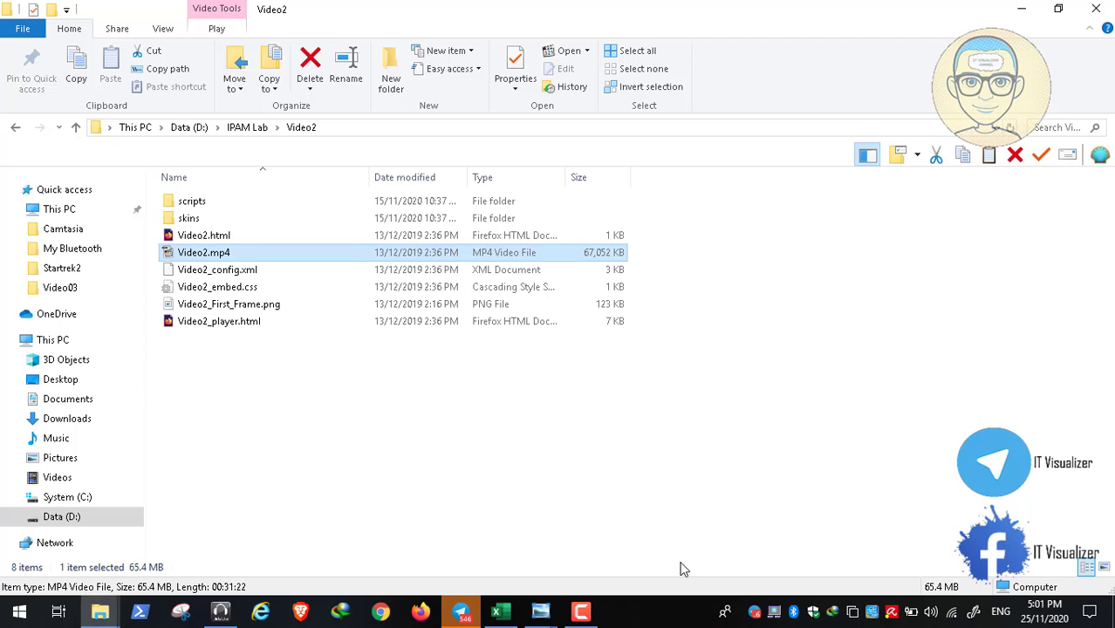
Switch to File Explorer showing the IPAM Lab\Video2 folder on Data (D:)
left_click(581, 612)
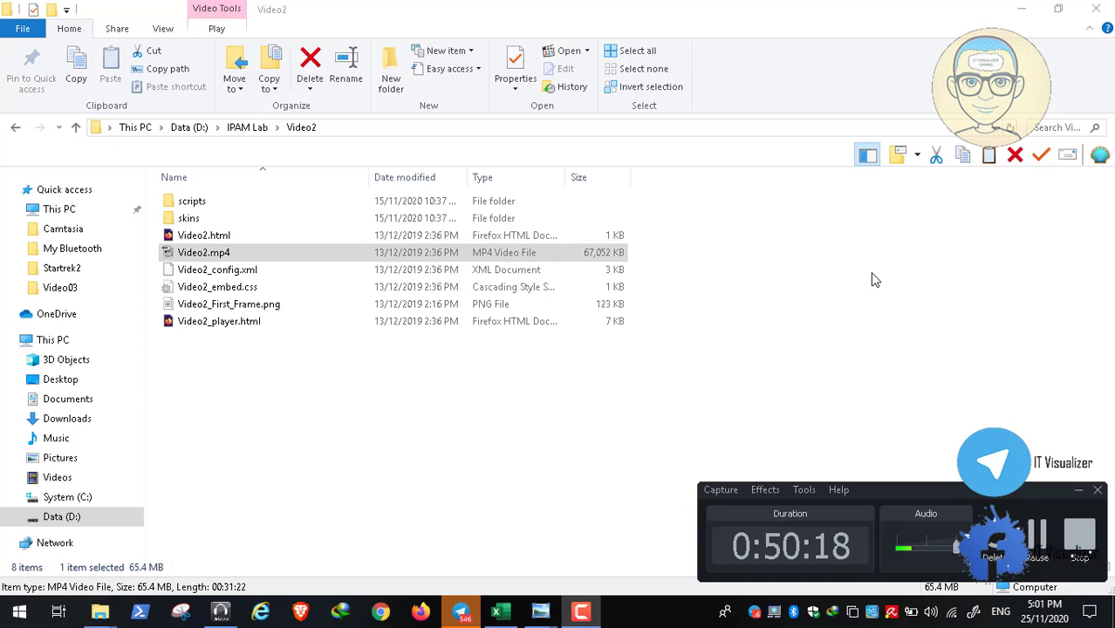